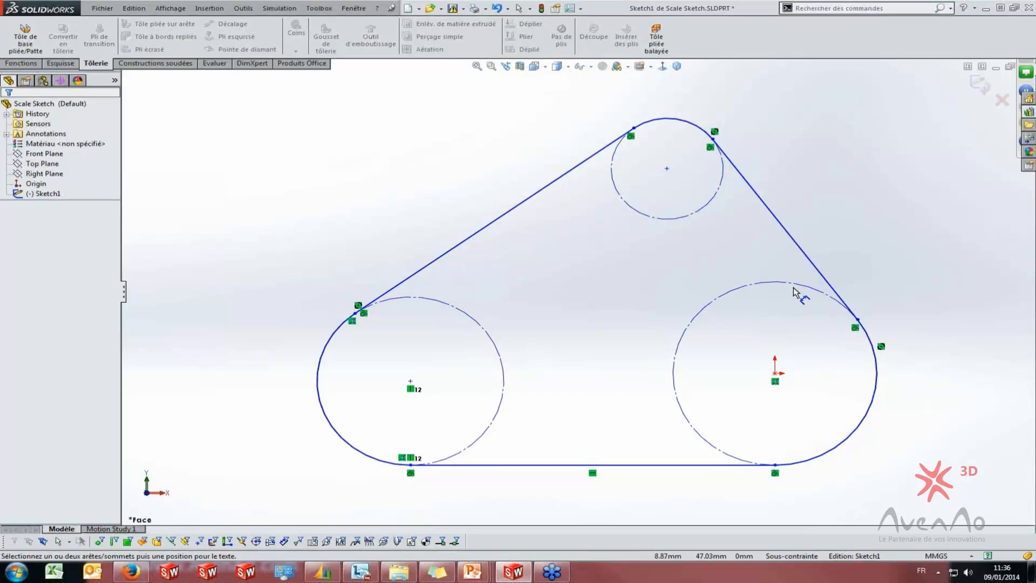
Dimension the construction circle centred on the origin with a diameter of 35 mm
{"action": "left_click", "coordinate": [801, 287]}
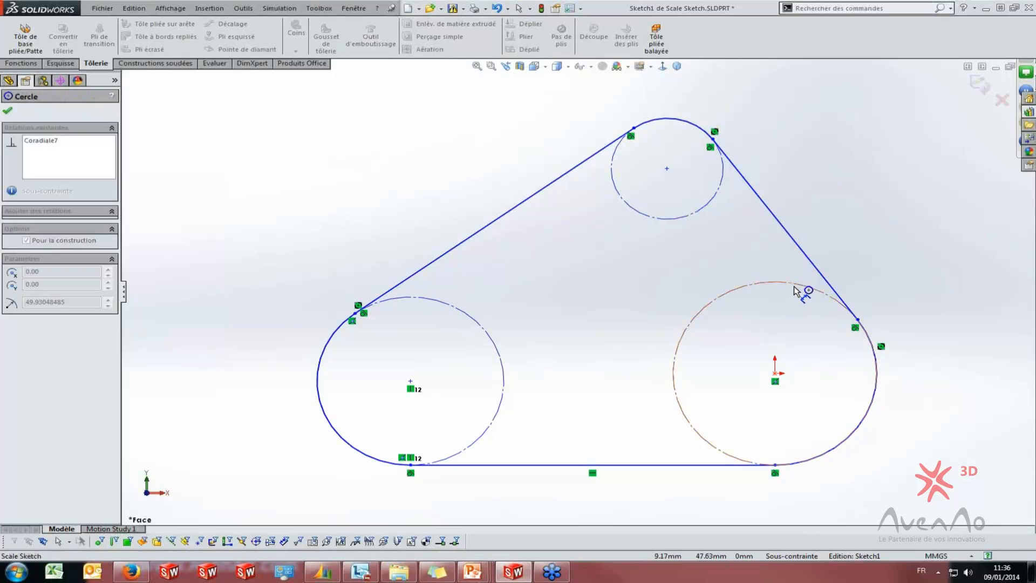
{"action": "left_click", "coordinate": [897, 183]}
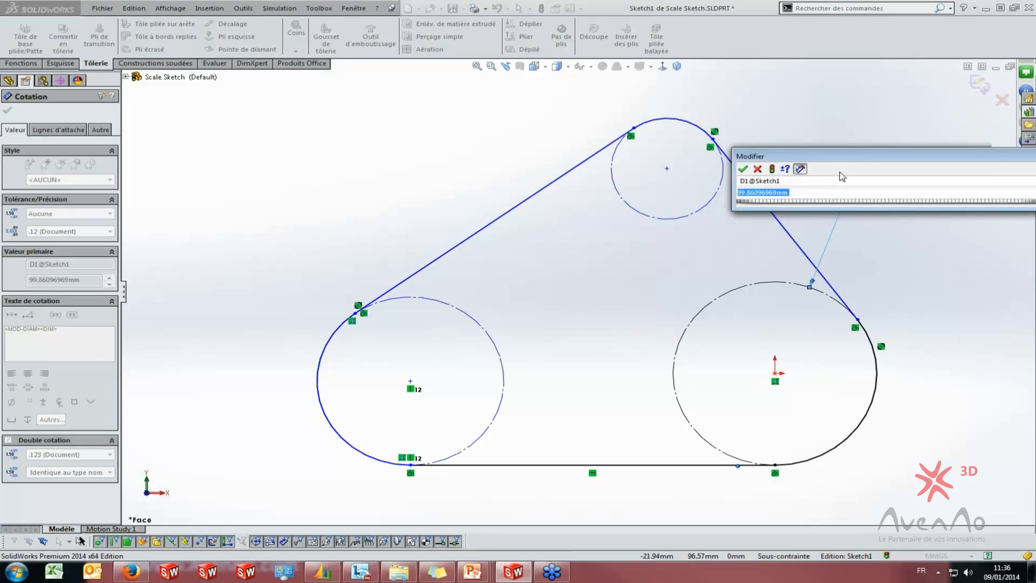
{"action": "type", "text": "35"}
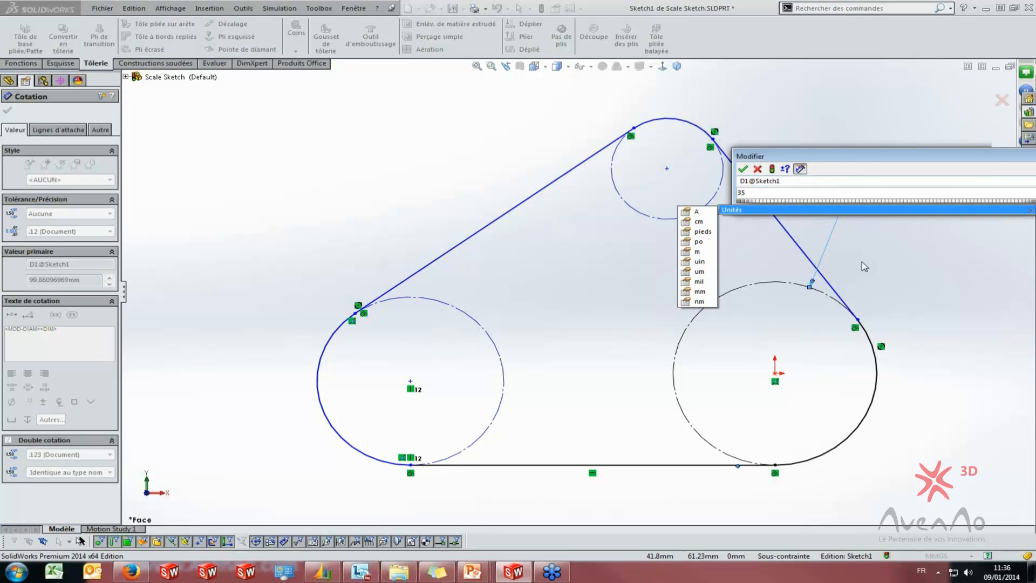
{"action": "left_click", "coordinate": [743, 169]}
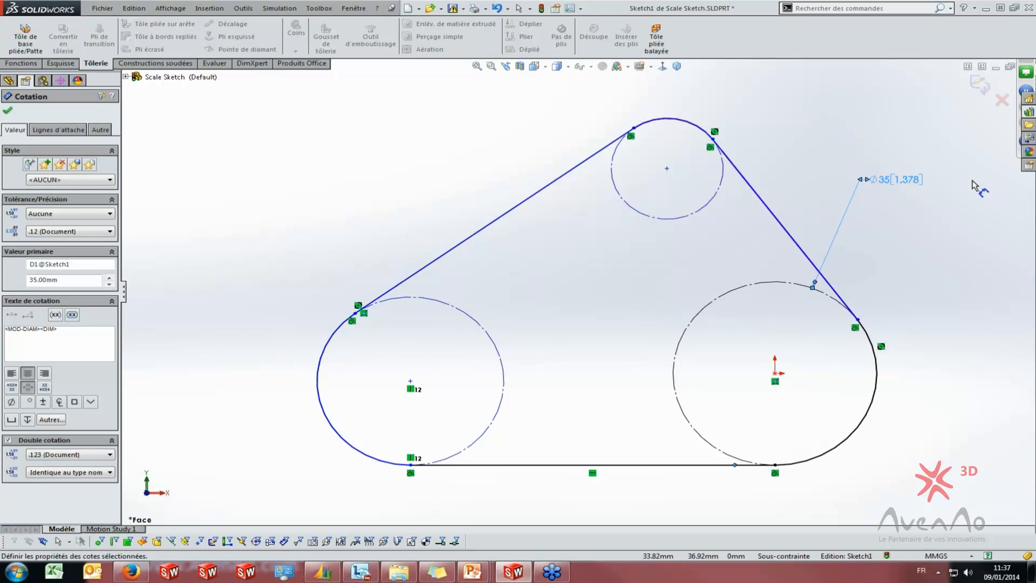
Dimension the horizontal distance between the centres of the two lower construction circles and set it to 65 mm
{"action": "left_click", "coordinate": [493, 347]}
{"action": "left_click", "coordinate": [676, 378]}
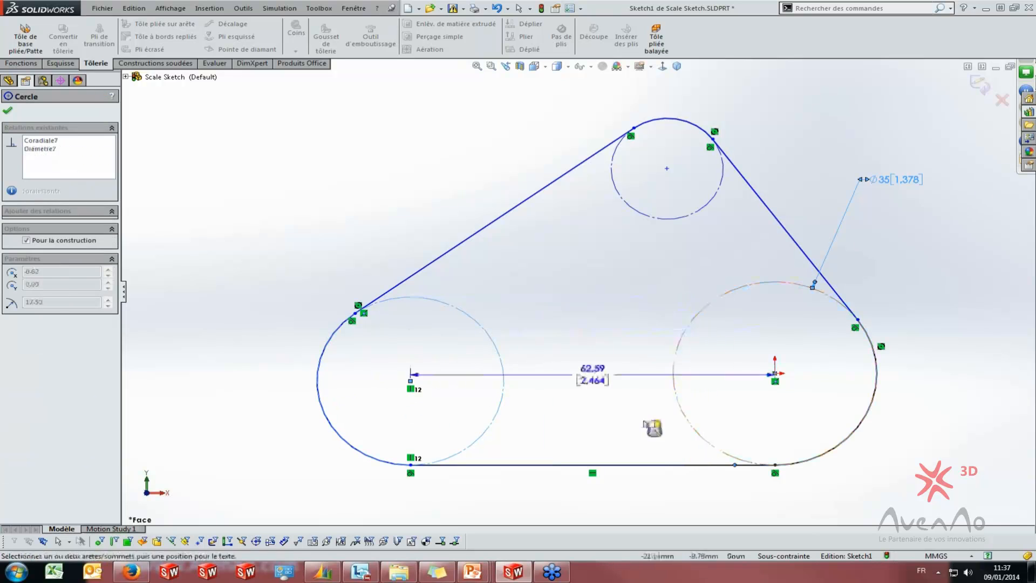
{"action": "left_click", "coordinate": [637, 505]}
{"action": "type", "text": "65"}
{"action": "key", "text": "Return"}
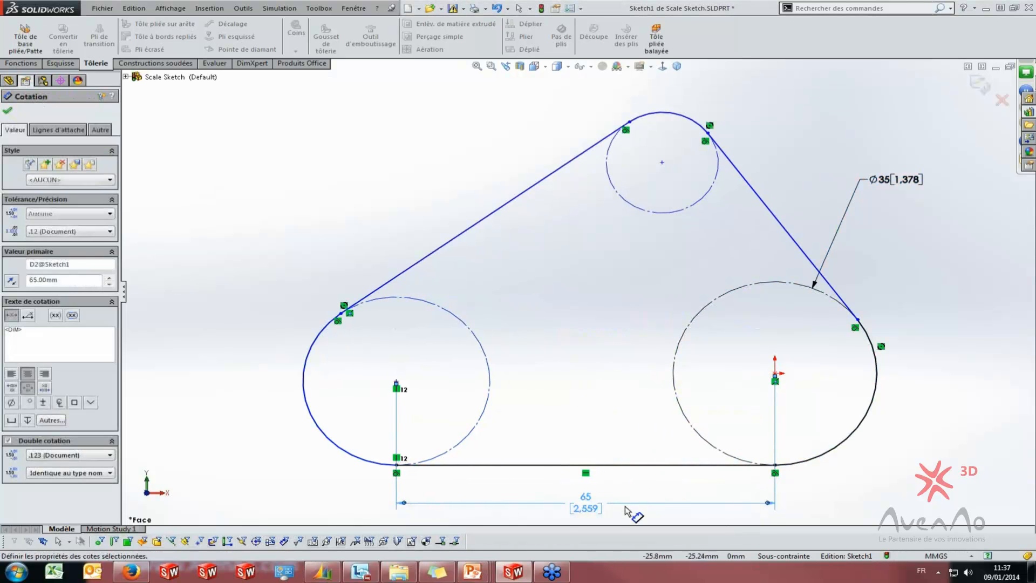
{"action": "key", "text": "Escape"}
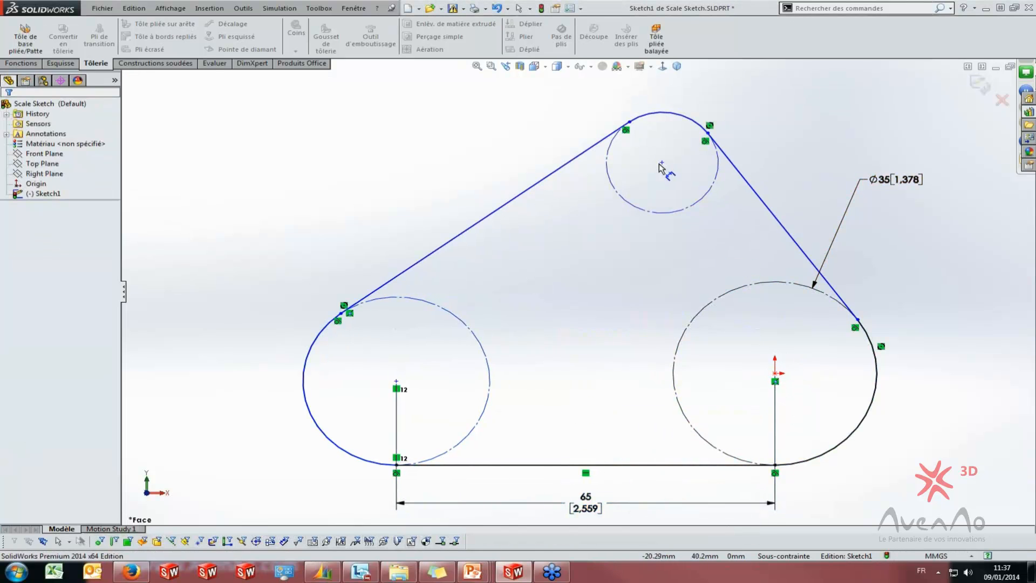
{"action": "left_click", "coordinate": [662, 163]}
{"action": "left_click", "coordinate": [774, 374]}
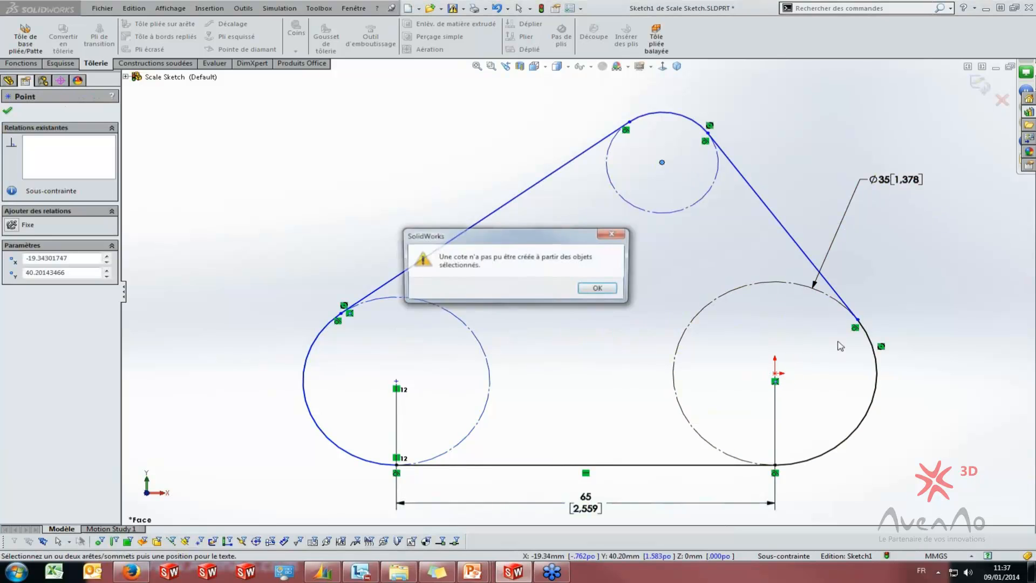
{"action": "left_click", "coordinate": [600, 294]}
Add a vertical dimension between the upper circle's centre and the origin circle's centre and set it to 40 mm
{"action": "left_click", "coordinate": [713, 297]}
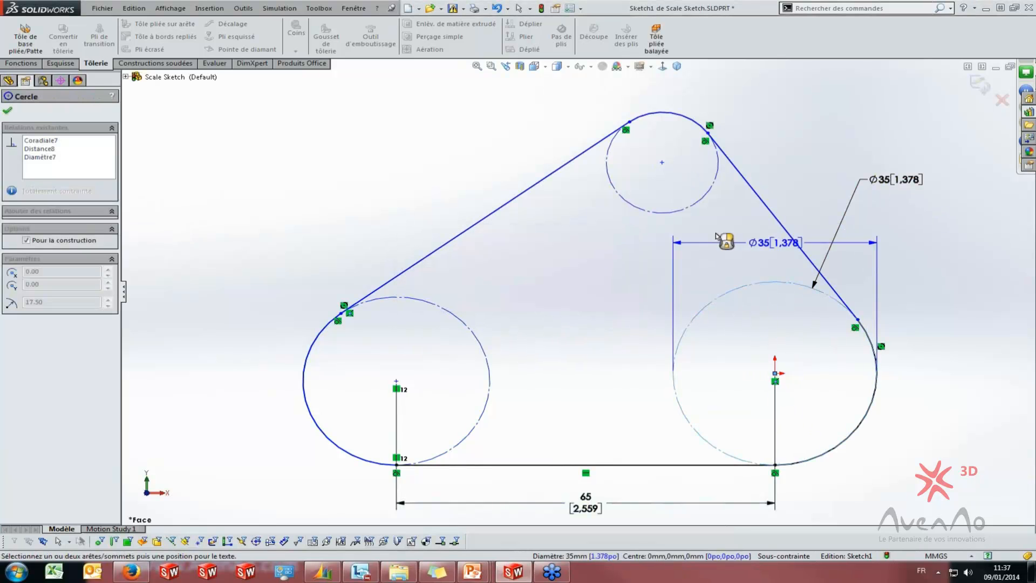
{"action": "left_click", "coordinate": [702, 211]}
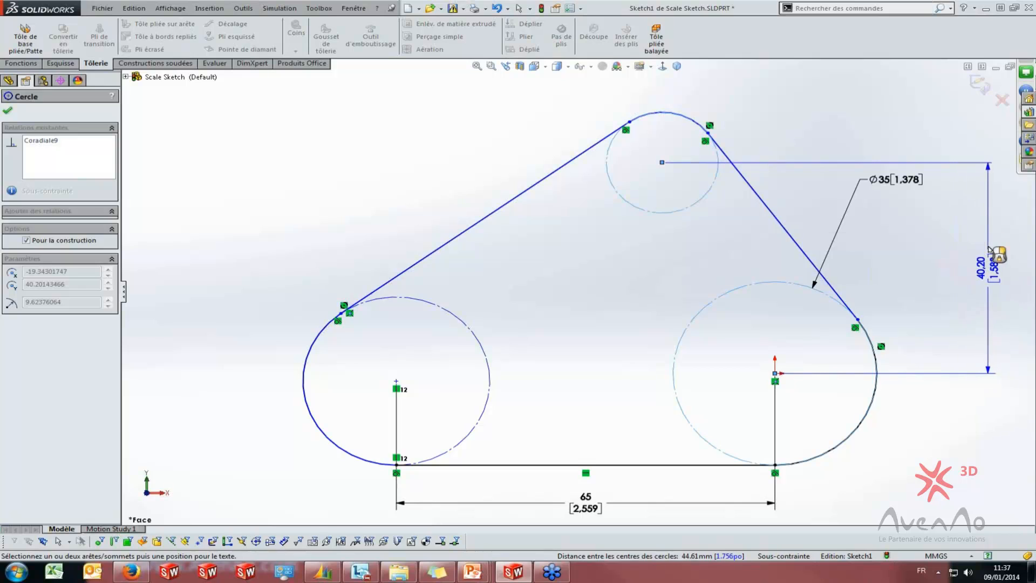
{"action": "left_click", "coordinate": [991, 250]}
{"action": "type", "text": "40"}
{"action": "key", "text": "Return"}
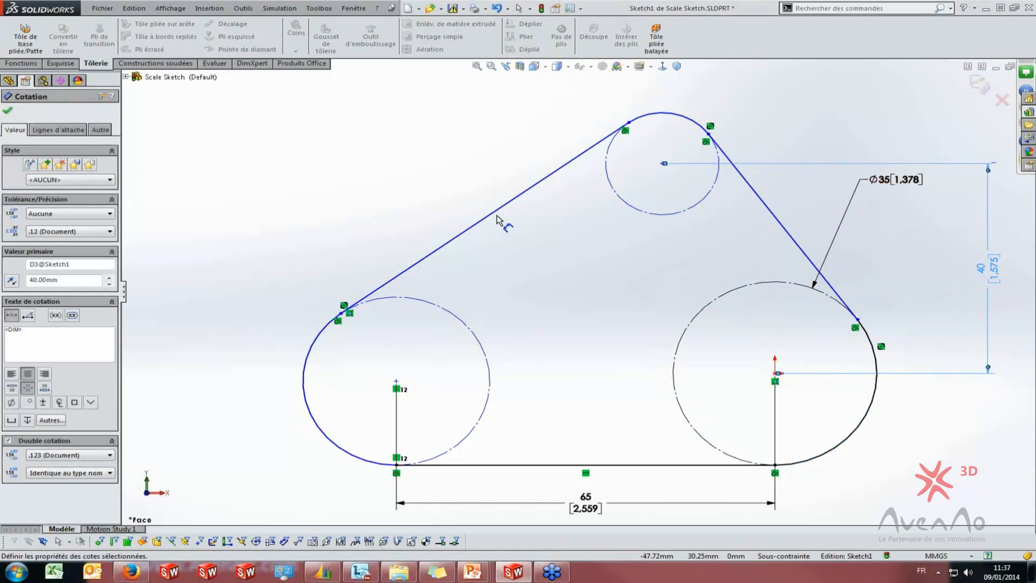
{"action": "key", "text": "Escape"}
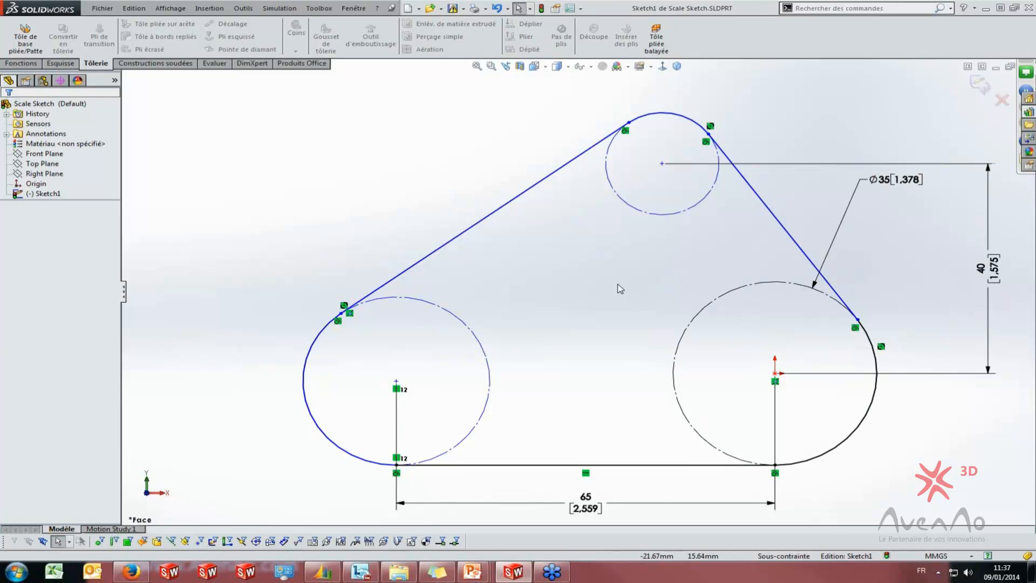
Try to select only the upper and lower-left construction circles with a selection box
{"action": "scroll", "coordinate": [621, 230], "scroll_direction": "up", "scroll_amount": 2}
{"action": "left_click_drag", "start_coordinate": [626, 213], "coordinate": [475, 348]}
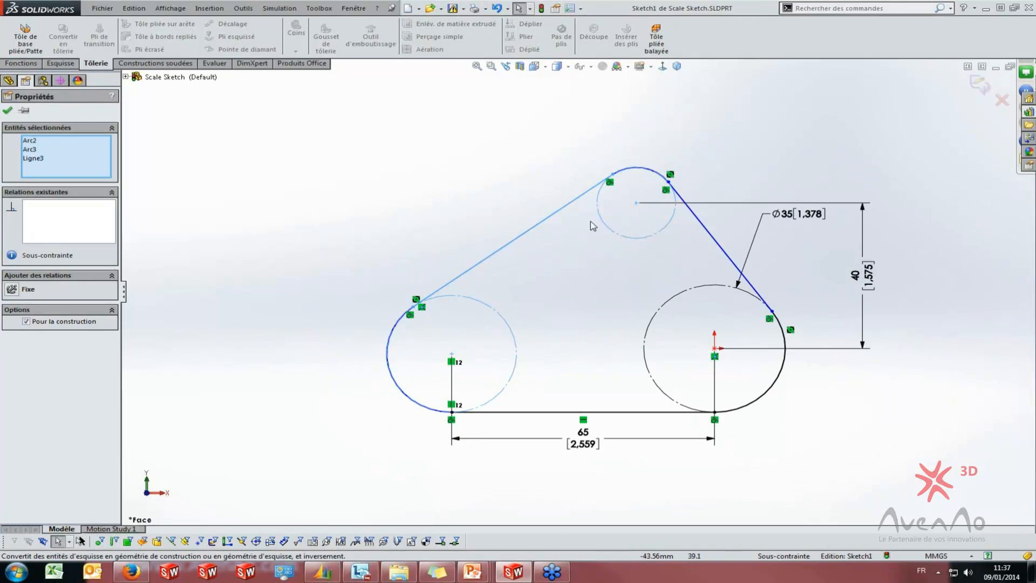
{"action": "left_click", "coordinate": [434, 194]}
{"action": "left_click_drag", "start_coordinate": [434, 192], "coordinate": [615, 322]}
{"action": "left_click_drag", "start_coordinate": [628, 208], "coordinate": [439, 349]}
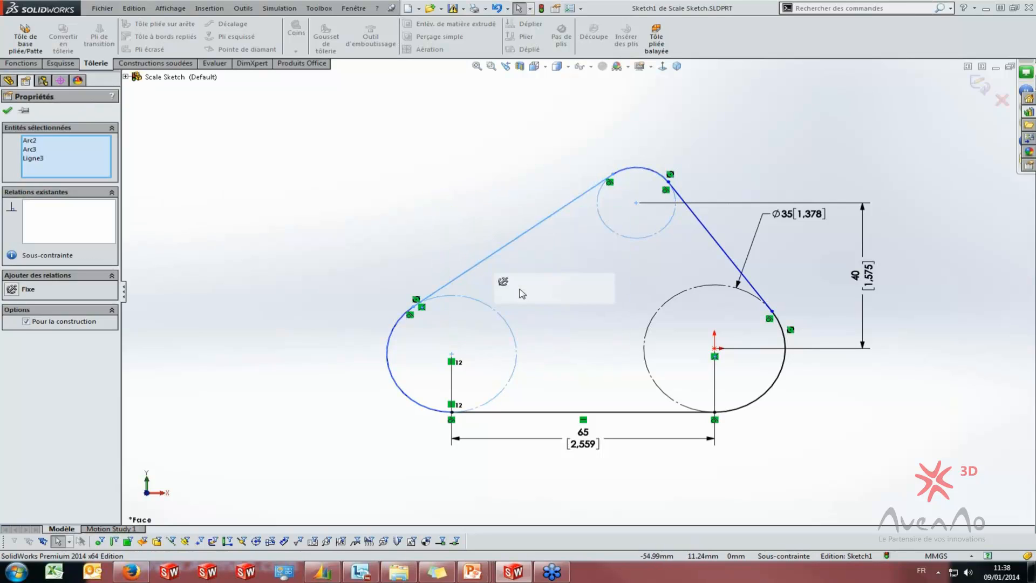
{"action": "left_click", "coordinate": [540, 227], "text": "ctrl"}
{"action": "left_click", "coordinate": [426, 192]}
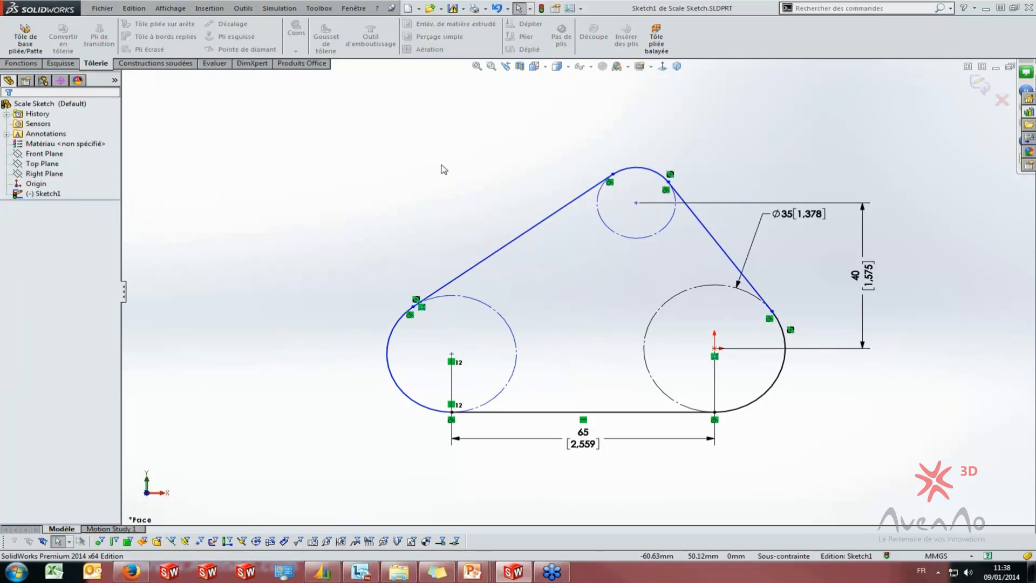
Switch the selection mode from box selection to Lasso
{"action": "right_click", "coordinate": [363, 167]}
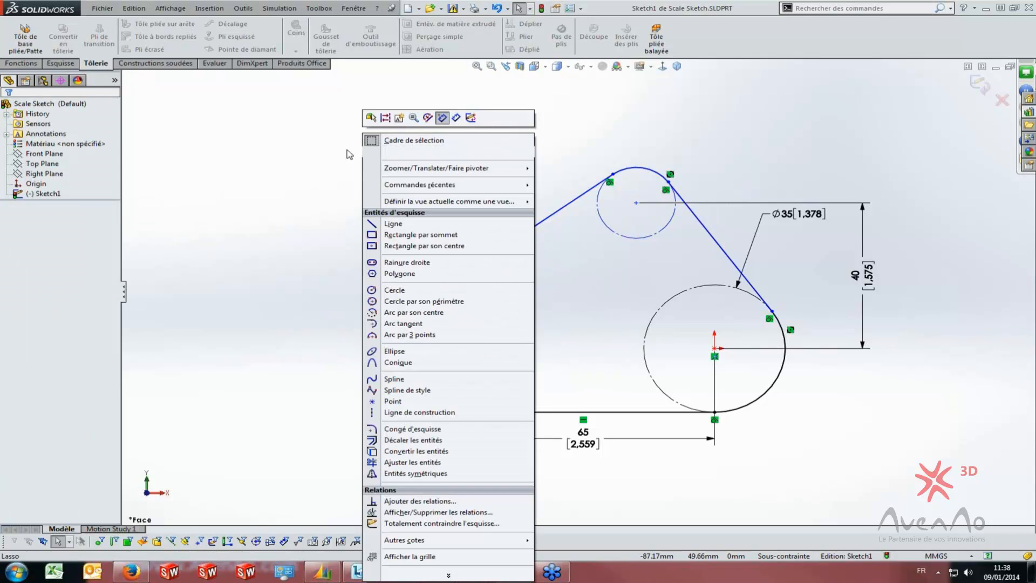
{"action": "right_click", "coordinate": [312, 156]}
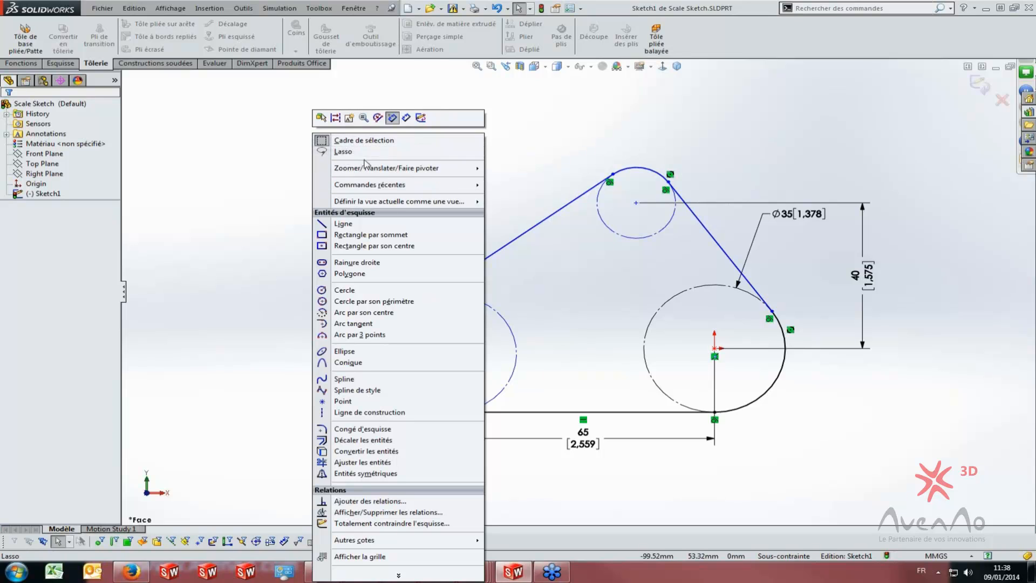
{"action": "left_click", "coordinate": [343, 154]}
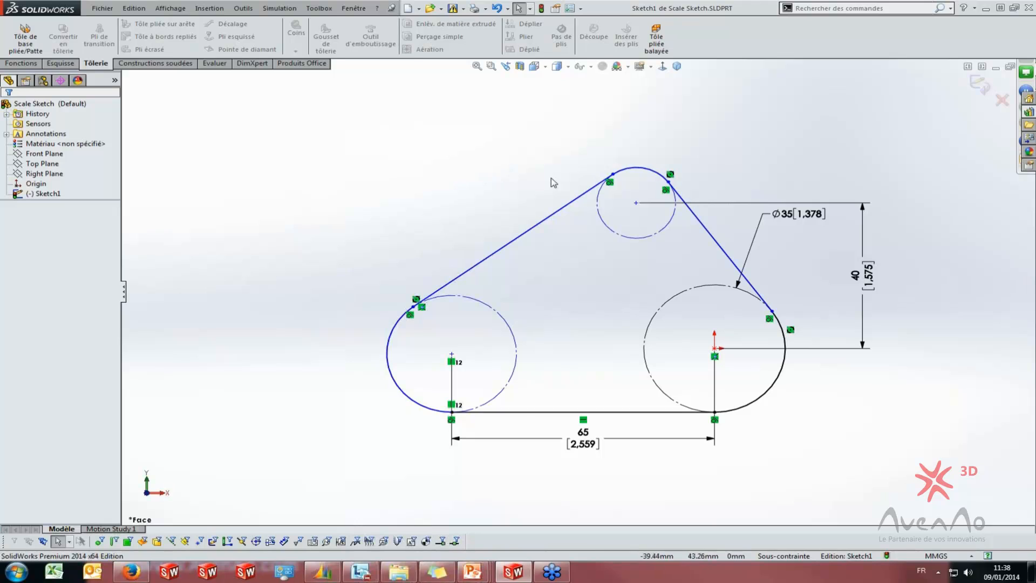
Try out freehand lasso loops in empty space and across the construction circles, and clear the selection
{"action": "mouse_move", "coordinate": [348, 145]}
{"action": "left_mouse_down"}
{"action": "mouse_move", "coordinate": [402, 203]}
{"action": "mouse_move", "coordinate": [439, 149]}
{"action": "mouse_move", "coordinate": [432, 137]}
{"action": "left_mouse_up"}
{"action": "mouse_move", "coordinate": [222, 147]}
{"action": "left_mouse_down"}
{"action": "mouse_move", "coordinate": [282, 102]}
{"action": "mouse_move", "coordinate": [392, 172]}
{"action": "mouse_move", "coordinate": [199, 198]}
{"action": "mouse_move", "coordinate": [219, 151]}
{"action": "mouse_move", "coordinate": [173, 146]}
{"action": "mouse_move", "coordinate": [159, 174]}
{"action": "left_mouse_up"}
{"action": "left_click_drag", "start_coordinate": [317, 178], "coordinate": [173, 162]}
{"action": "mouse_move", "coordinate": [629, 224]}
{"action": "left_mouse_down"}
{"action": "mouse_move", "coordinate": [569, 267]}
{"action": "mouse_move", "coordinate": [520, 346]}
{"action": "mouse_move", "coordinate": [626, 240]}
{"action": "left_mouse_up"}
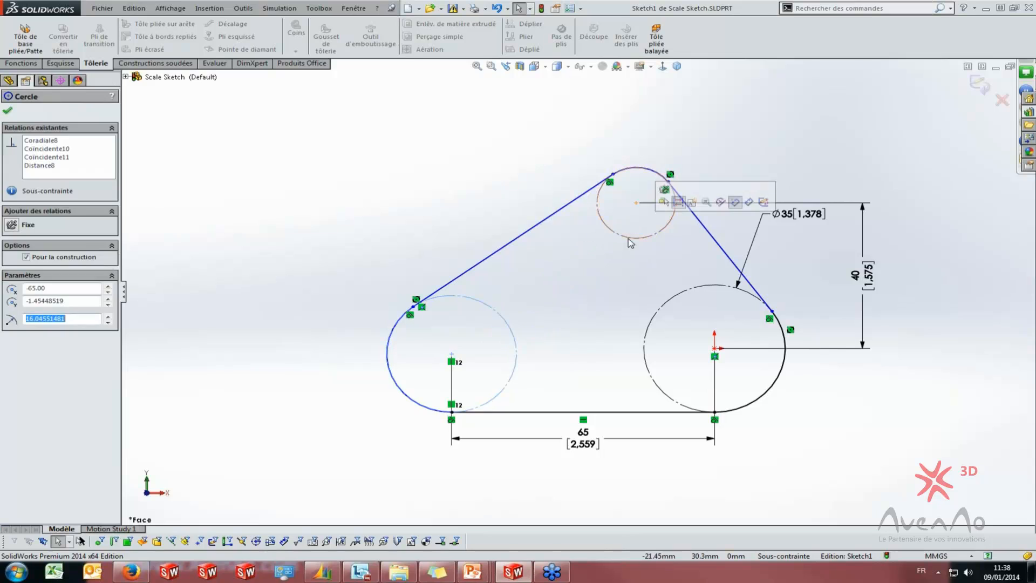
{"action": "left_click", "coordinate": [346, 173]}
Lasso the upper and lower-left construction circles and add an Equal relation between them
{"action": "mouse_move", "coordinate": [621, 210]}
{"action": "left_mouse_down"}
{"action": "mouse_move", "coordinate": [536, 271]}
{"action": "mouse_move", "coordinate": [536, 335]}
{"action": "mouse_move", "coordinate": [511, 363]}
{"action": "mouse_move", "coordinate": [543, 345]}
{"action": "left_mouse_up"}
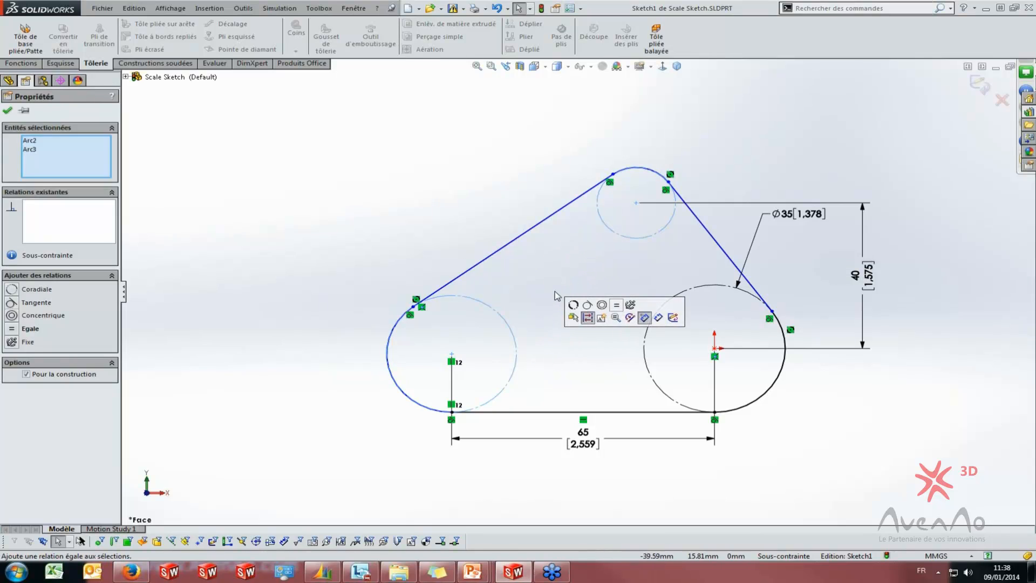
{"action": "left_click", "coordinate": [559, 274]}
{"action": "mouse_move", "coordinate": [624, 209]}
{"action": "left_mouse_down"}
{"action": "mouse_move", "coordinate": [490, 342]}
{"action": "mouse_move", "coordinate": [536, 349]}
{"action": "left_mouse_up"}
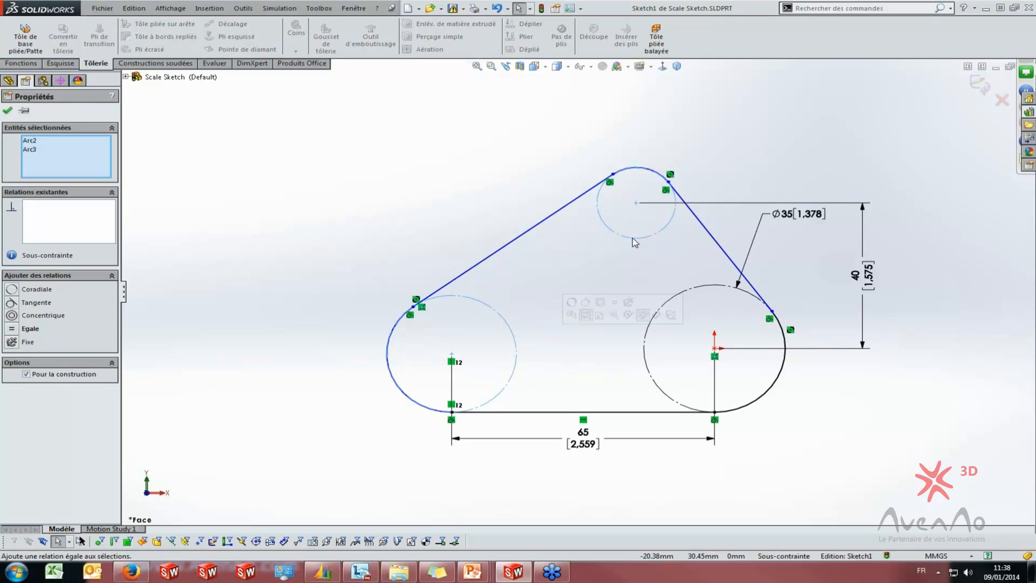
{"action": "left_click", "coordinate": [615, 316]}
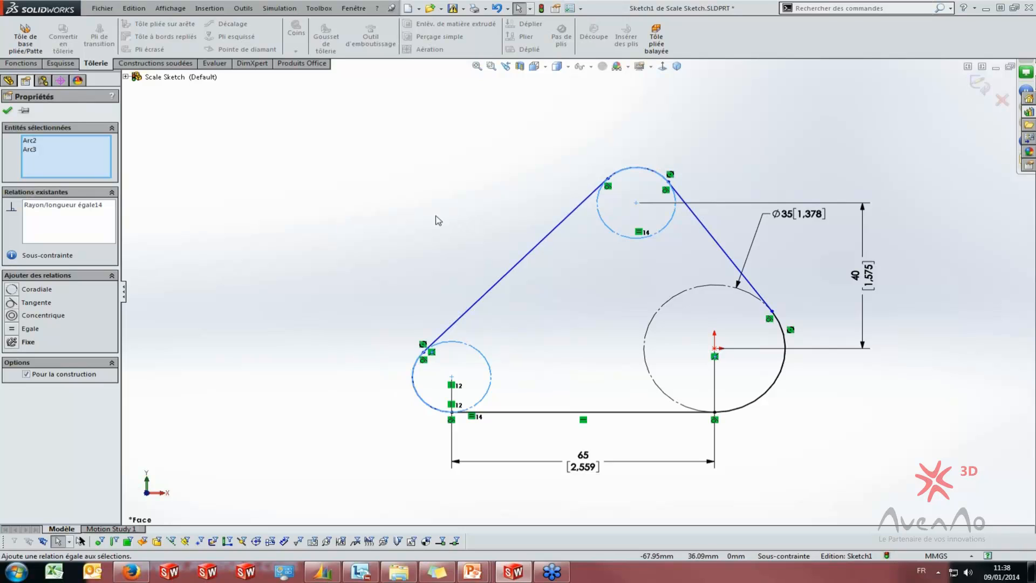
Clear the selection and switch the selection mode back to box selection
{"action": "left_click", "coordinate": [444, 198]}
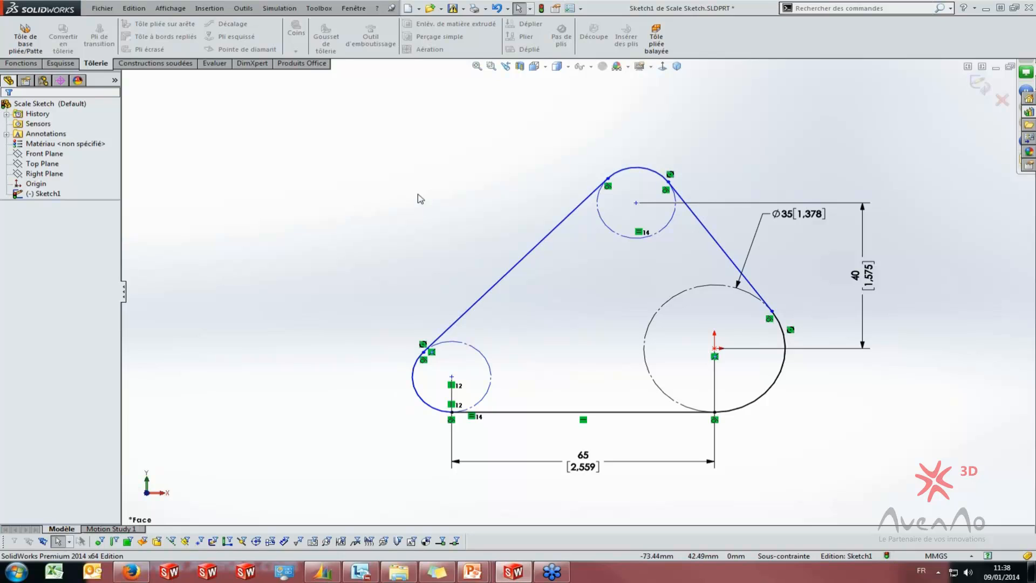
{"action": "right_click", "coordinate": [380, 211]}
{"action": "left_click", "coordinate": [423, 142]}
Add a path length dimension to the complete closed chain of belt lines and arcs
{"action": "left_click", "coordinate": [28, 65]}
{"action": "left_click", "coordinate": [55, 66]}
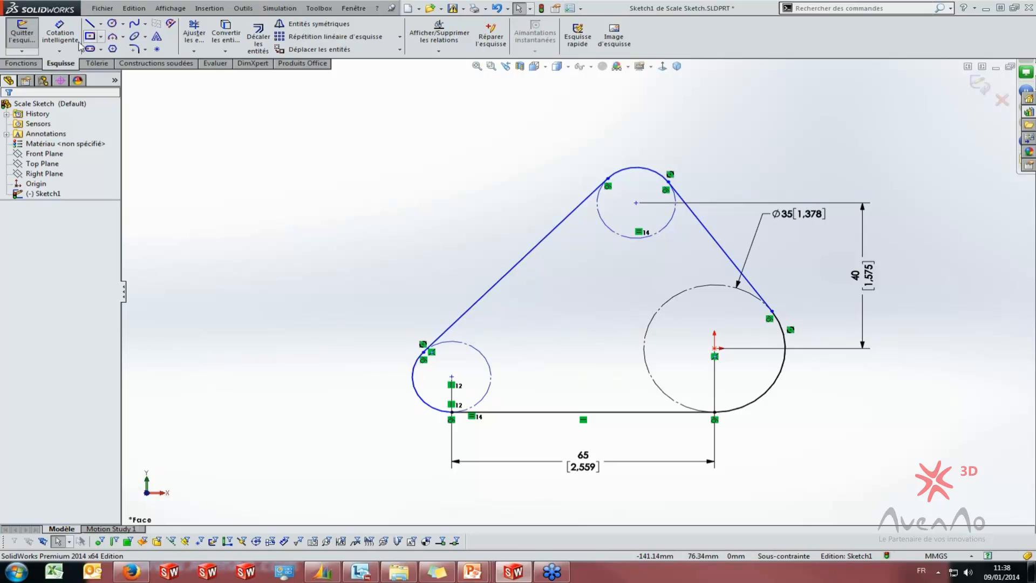
{"action": "left_click", "coordinate": [59, 52]}
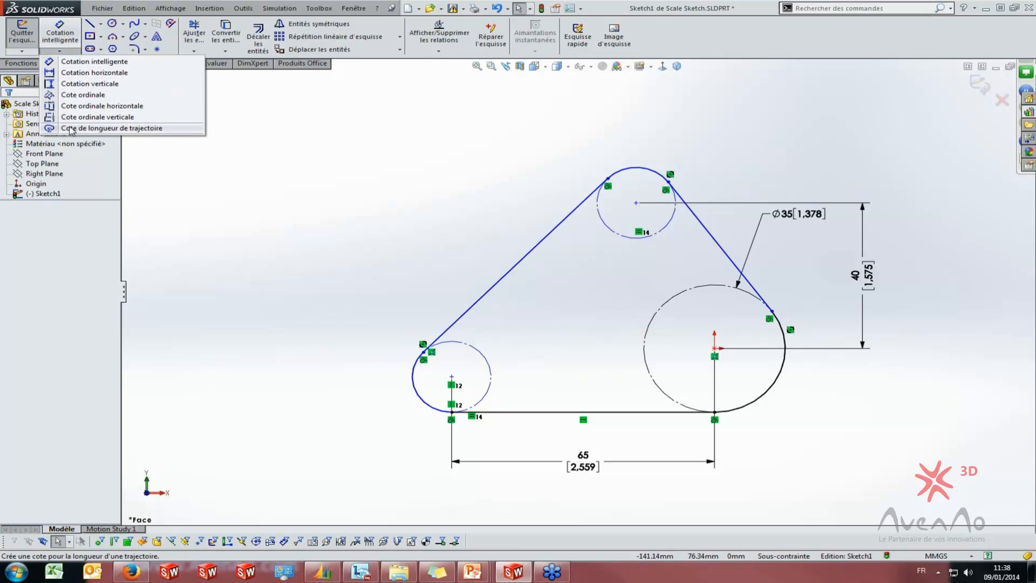
{"action": "left_click", "coordinate": [123, 129]}
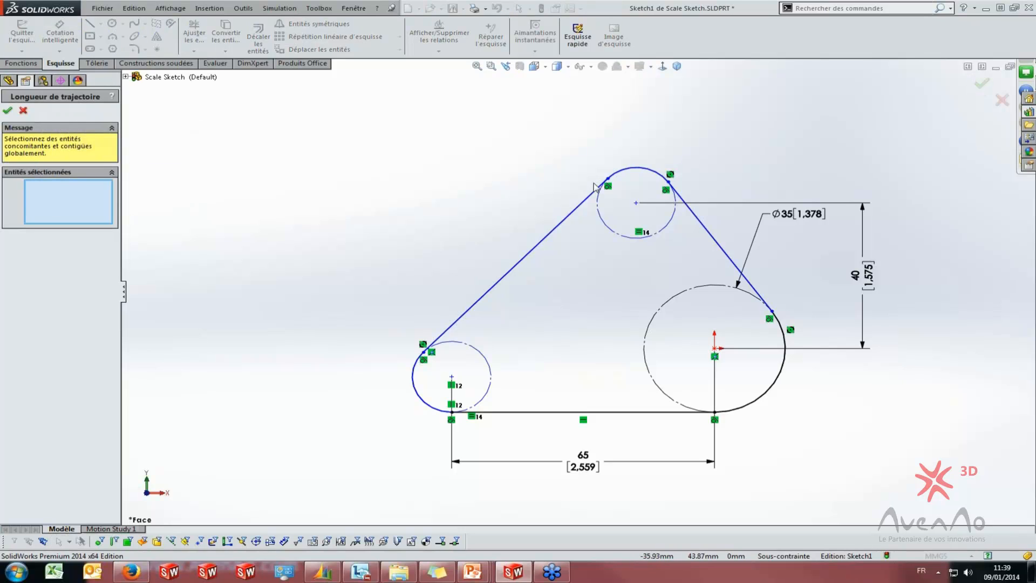
{"action": "right_click", "coordinate": [523, 263]}
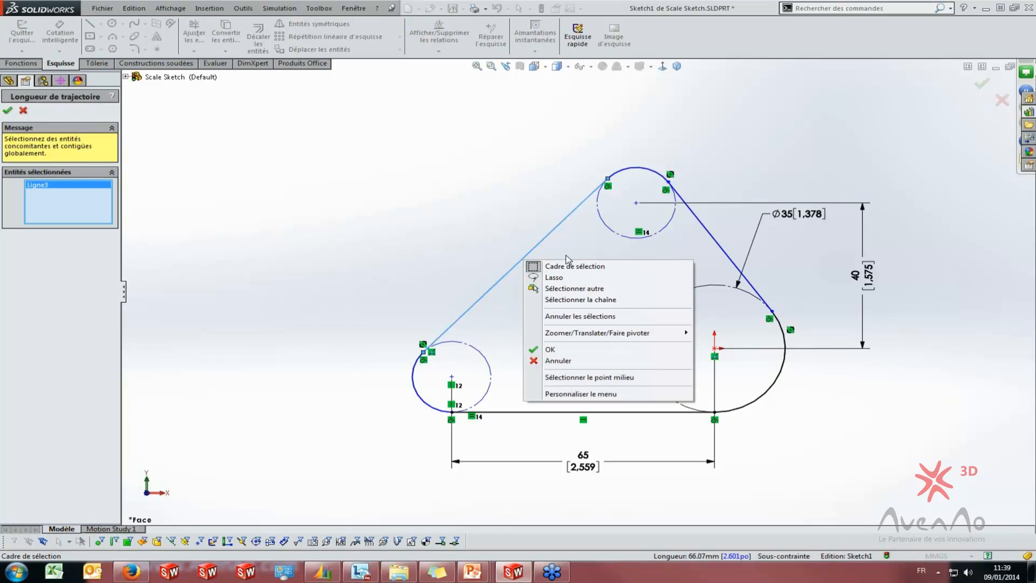
{"action": "left_click", "coordinate": [574, 301]}
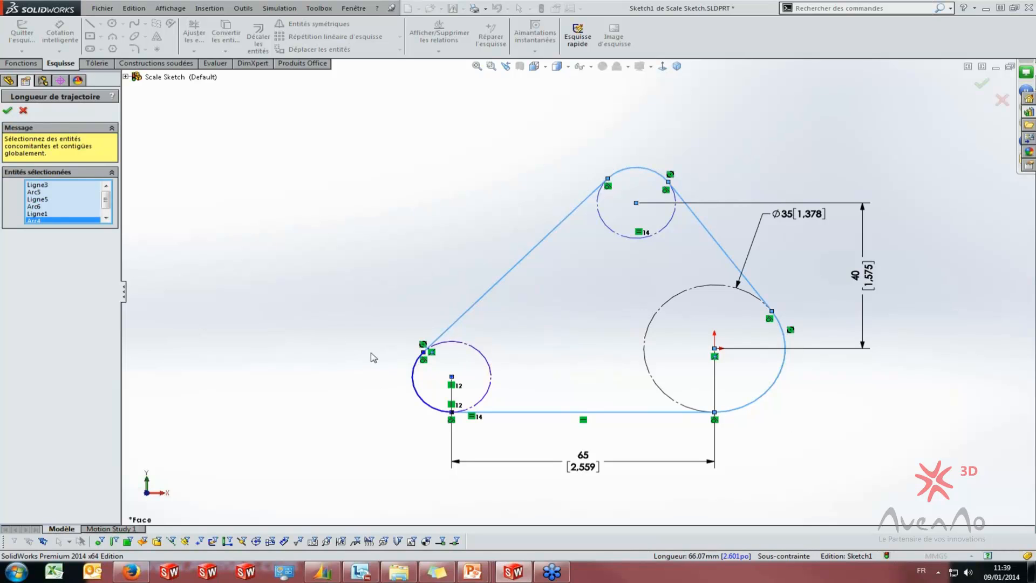
{"action": "left_click", "coordinate": [9, 110]}
Move the path length label clear of the sketch beyond the 40 mm dimension and set the path length to 265 mm
{"action": "mouse_move", "coordinate": [708, 318]}
{"action": "left_mouse_down"}
{"action": "mouse_move", "coordinate": [934, 291]}
{"action": "mouse_move", "coordinate": [983, 186]}
{"action": "mouse_move", "coordinate": [953, 259]}
{"action": "mouse_move", "coordinate": [966, 419]}
{"action": "mouse_move", "coordinate": [980, 343]}
{"action": "mouse_move", "coordinate": [970, 236]}
{"action": "left_mouse_up"}
{"action": "scroll", "coordinate": [955, 287], "scroll_direction": "up", "scroll_amount": 2}
{"action": "scroll", "coordinate": [922, 287], "scroll_direction": "down", "scroll_amount": 2}
{"action": "mouse_move", "coordinate": [777, 238]}
{"action": "left_mouse_down"}
{"action": "mouse_move", "coordinate": [846, 316]}
{"action": "mouse_move", "coordinate": [879, 314]}
{"action": "left_mouse_up"}
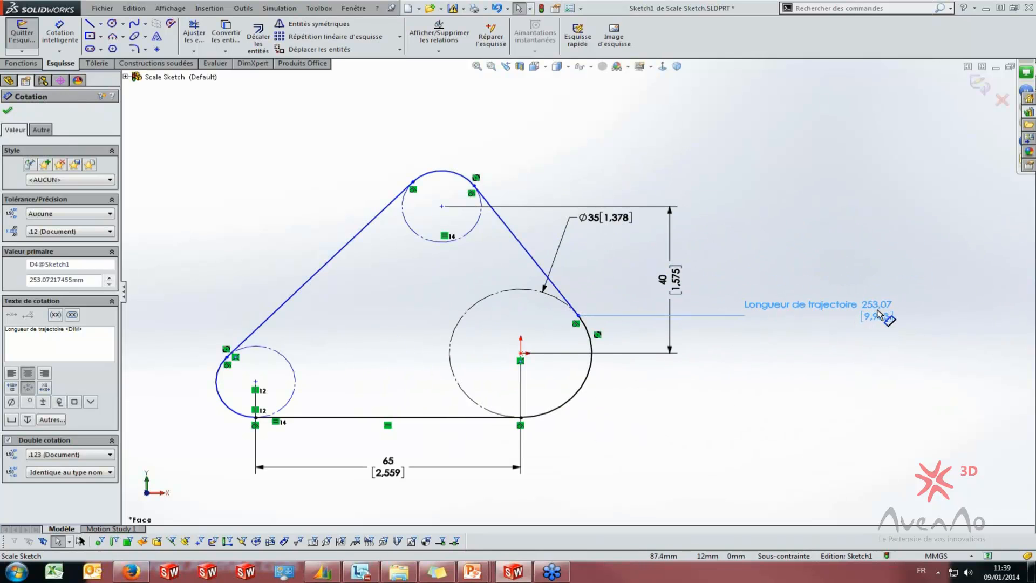
{"action": "double_click", "coordinate": [879, 315]}
{"action": "type", "text": "265"}
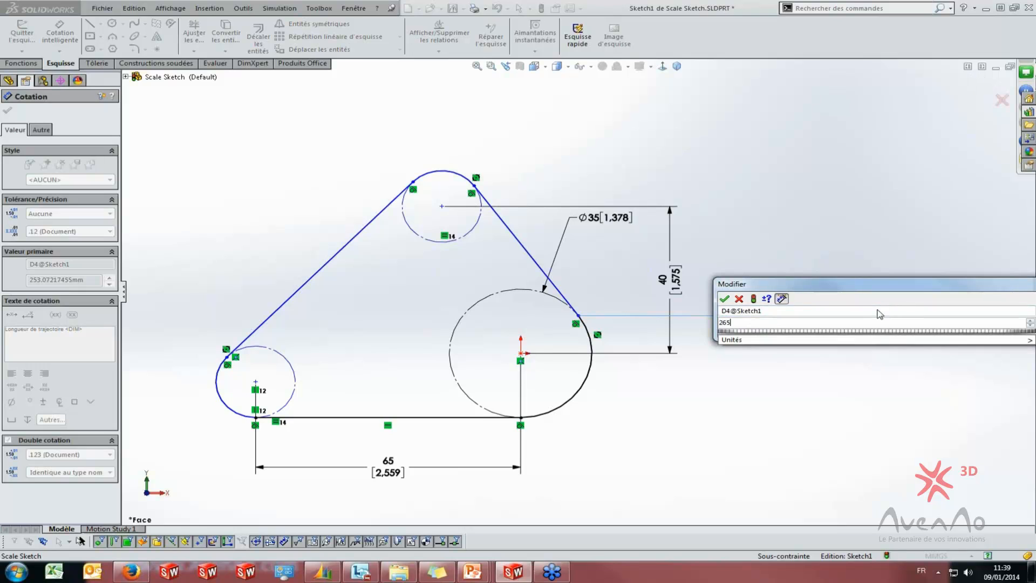
{"action": "key", "text": "Return"}
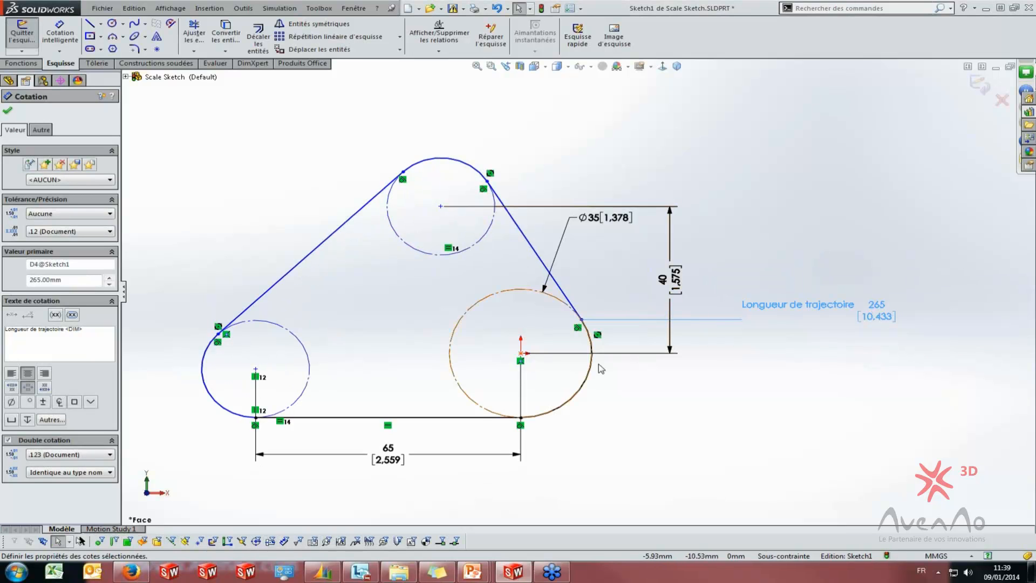
Shift the path length label slightly closer to the 40 mm vertical dimension and deselect it
{"action": "left_click", "coordinate": [812, 385]}
{"action": "mouse_move", "coordinate": [831, 319]}
{"action": "left_mouse_down"}
{"action": "mouse_move", "coordinate": [835, 414]}
{"action": "mouse_move", "coordinate": [773, 435]}
{"action": "mouse_move", "coordinate": [750, 429]}
{"action": "mouse_move", "coordinate": [842, 273]}
{"action": "mouse_move", "coordinate": [656, 156]}
{"action": "mouse_move", "coordinate": [779, 147]}
{"action": "mouse_move", "coordinate": [762, 148]}
{"action": "mouse_move", "coordinate": [781, 391]}
{"action": "mouse_move", "coordinate": [850, 322]}
{"action": "mouse_move", "coordinate": [842, 315]}
{"action": "mouse_move", "coordinate": [853, 339]}
{"action": "mouse_move", "coordinate": [854, 326]}
{"action": "mouse_move", "coordinate": [854, 345]}
{"action": "mouse_move", "coordinate": [780, 405]}
{"action": "mouse_move", "coordinate": [808, 351]}
{"action": "mouse_move", "coordinate": [804, 336]}
{"action": "mouse_move", "coordinate": [781, 388]}
{"action": "mouse_move", "coordinate": [780, 440]}
{"action": "mouse_move", "coordinate": [821, 321]}
{"action": "left_mouse_up"}
{"action": "left_click", "coordinate": [769, 435]}
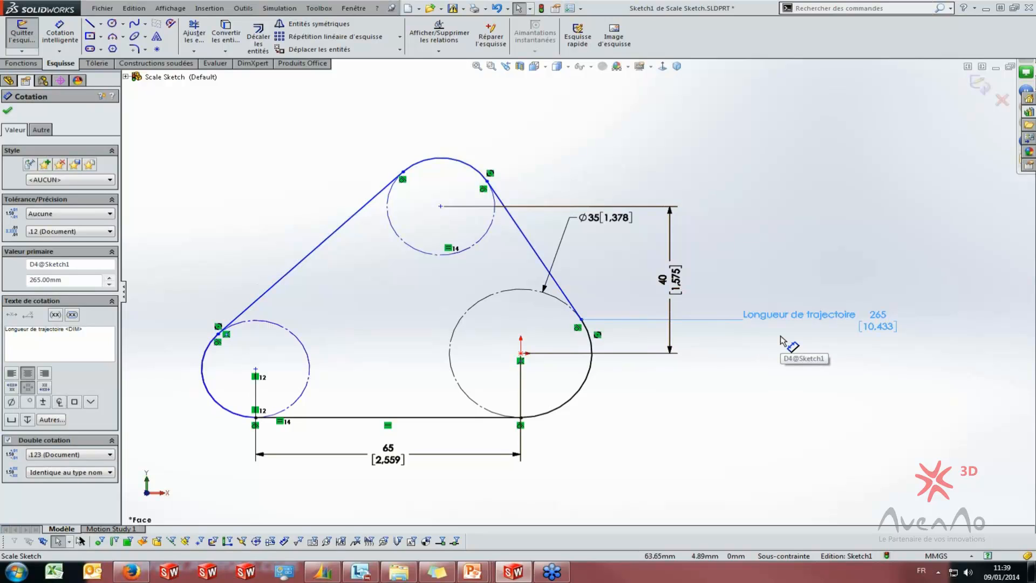
{"action": "mouse_move", "coordinate": [805, 344]}
{"action": "left_mouse_down"}
{"action": "mouse_move", "coordinate": [798, 389]}
{"action": "mouse_move", "coordinate": [796, 335]}
{"action": "left_mouse_up"}
{"action": "left_click", "coordinate": [789, 430]}
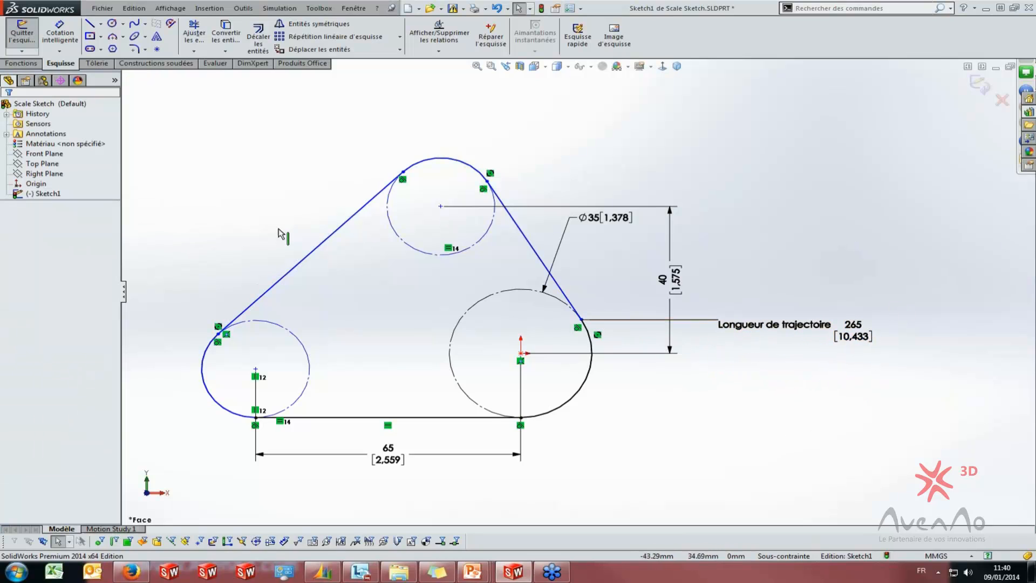
{"action": "scroll", "coordinate": [245, 200], "scroll_direction": "up", "scroll_amount": 4}
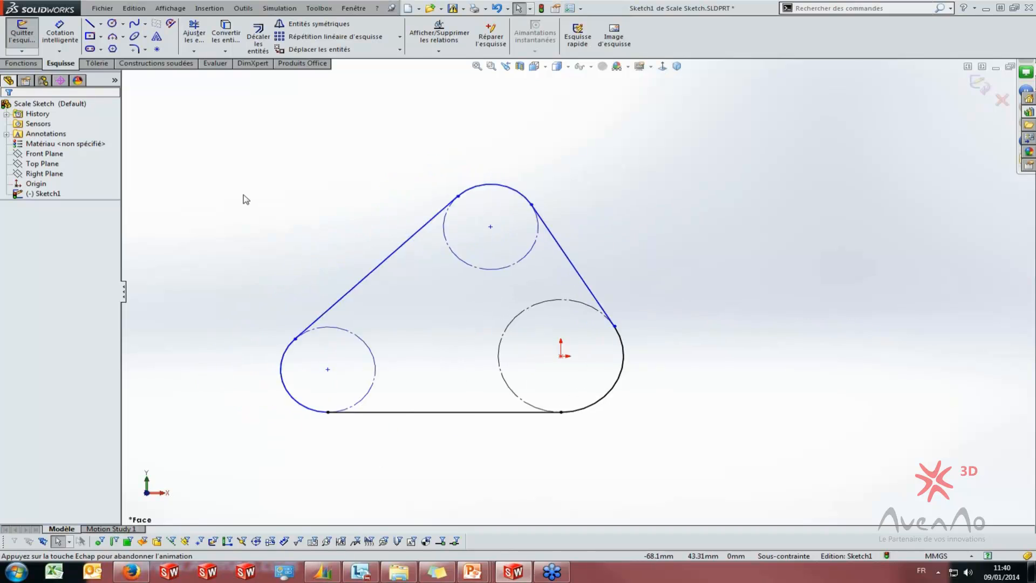
{"action": "scroll", "coordinate": [750, 354], "scroll_direction": "down", "scroll_amount": 3}
{"action": "scroll", "coordinate": [717, 449], "scroll_direction": "down", "scroll_amount": 3}
{"action": "scroll", "coordinate": [698, 450], "scroll_direction": "up", "scroll_amount": 3}
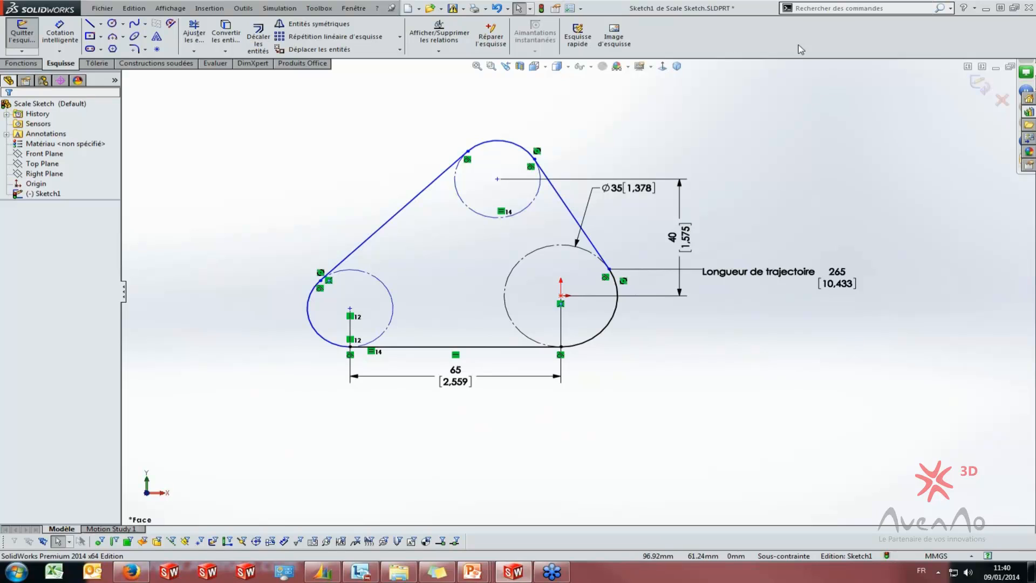
Exit the belt sketch and close the Scale Sketch part without saving
{"action": "left_click", "coordinate": [980, 85]}
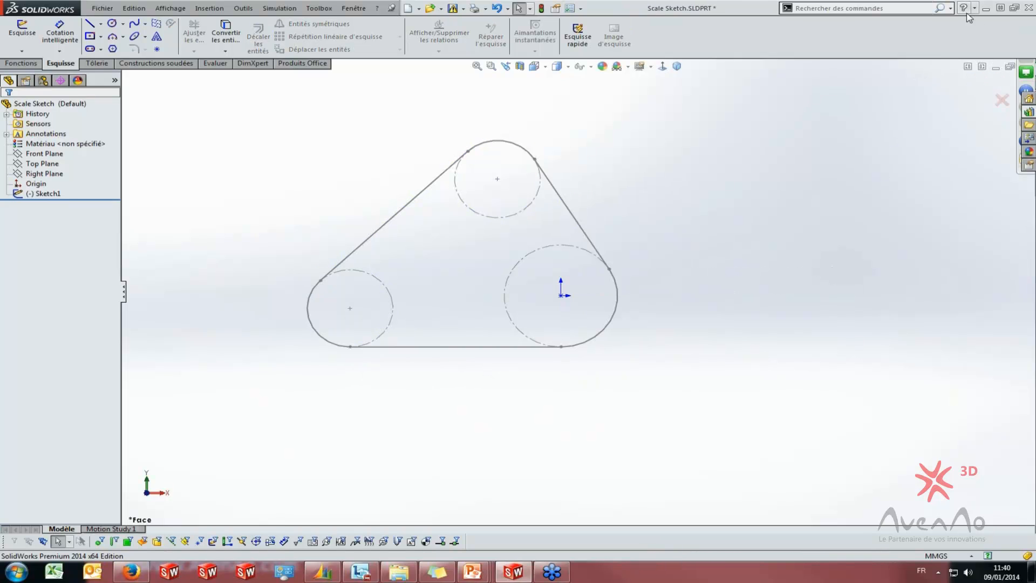
{"action": "left_click", "coordinate": [1010, 68]}
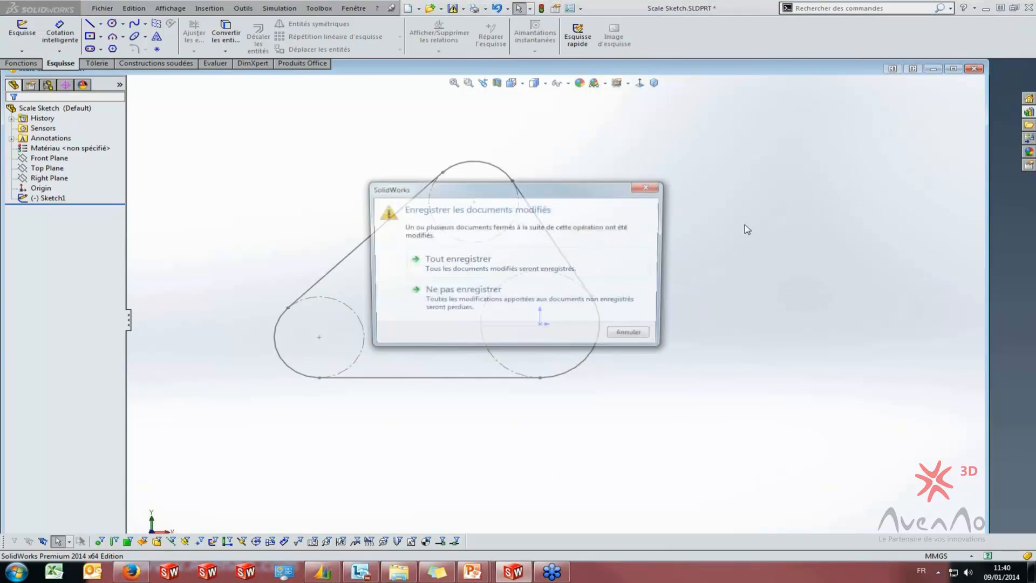
{"action": "left_click", "coordinate": [443, 316]}
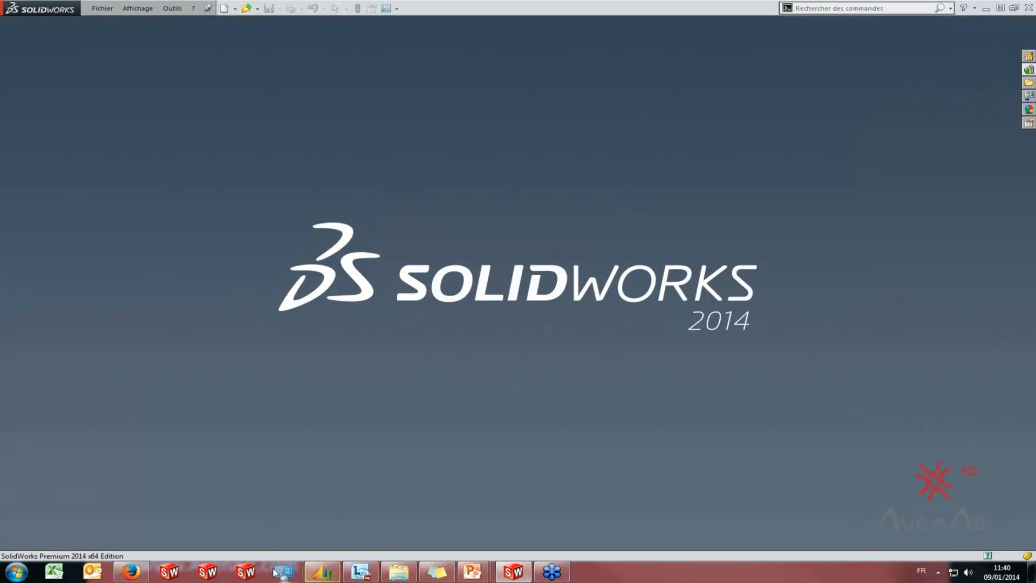
Open Sketch Picture Scale Tool.SLDPRT from the Slide 2 Esquisse folder and edit its Sketch1
{"action": "left_click", "coordinate": [399, 571]}
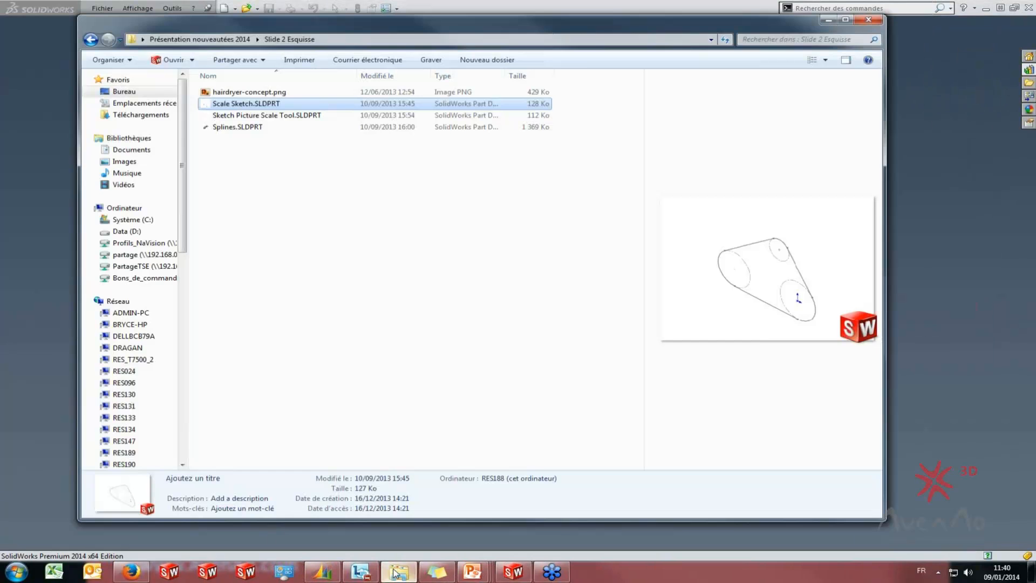
{"action": "left_click", "coordinate": [259, 116]}
{"action": "double_click", "coordinate": [259, 116]}
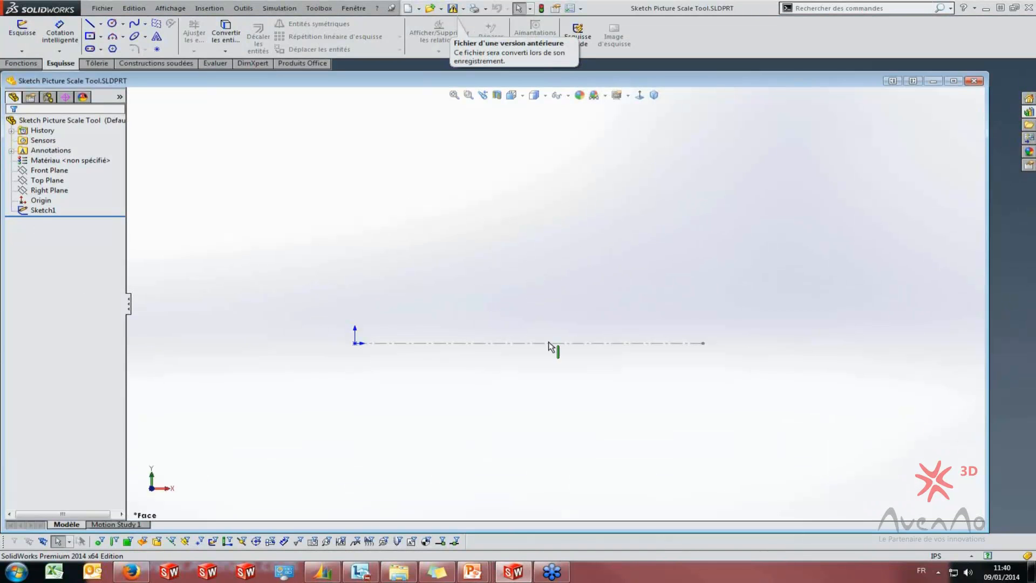
{"action": "right_click", "coordinate": [43, 210]}
{"action": "left_click", "coordinate": [55, 178]}
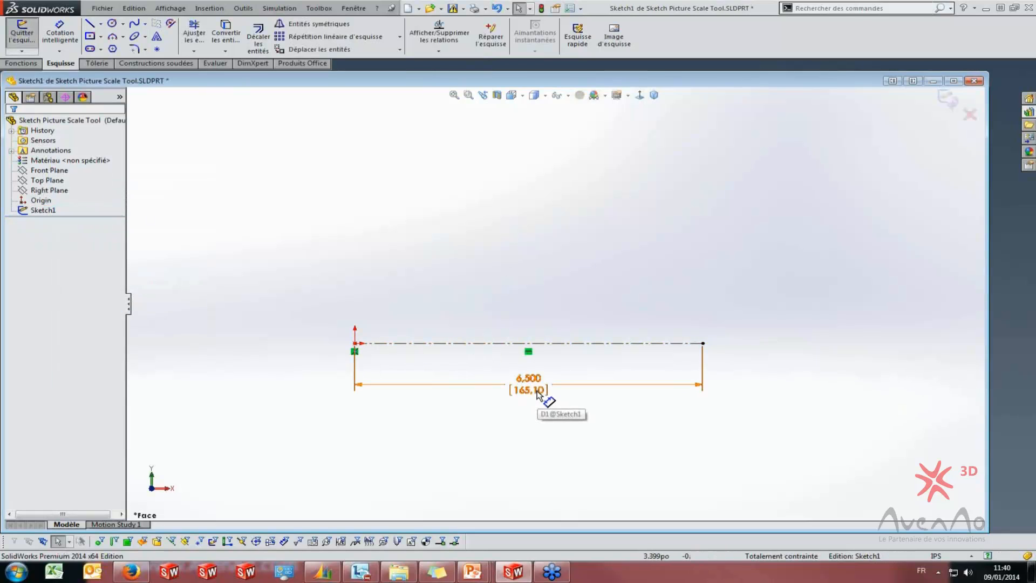
Insert hairdryer-concept.png from Présentation nouveautées 2014, Slide 2 Esquisse, on the desktop as a sketch picture
{"action": "left_click", "coordinate": [613, 36]}
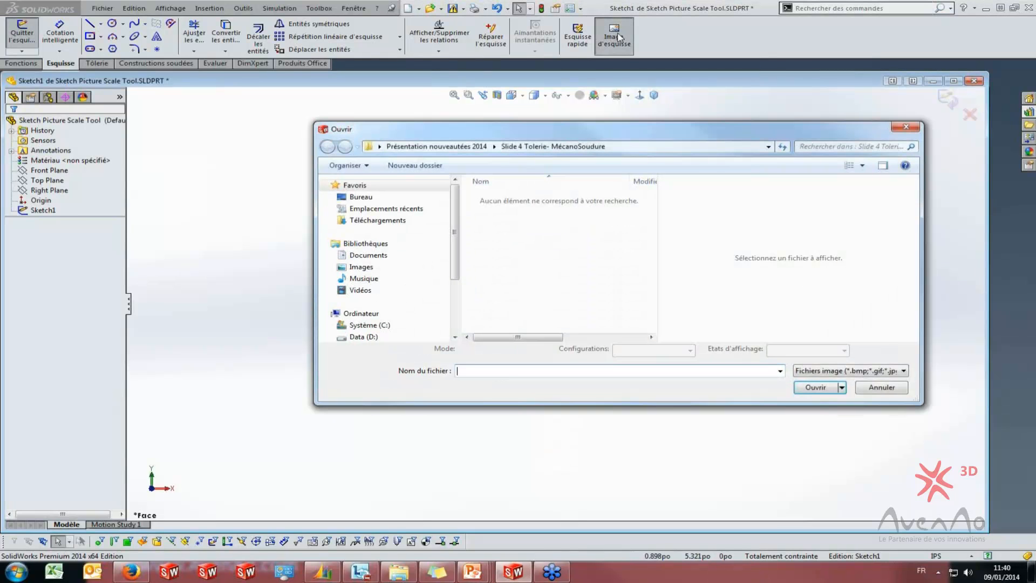
{"action": "left_click", "coordinate": [361, 197]}
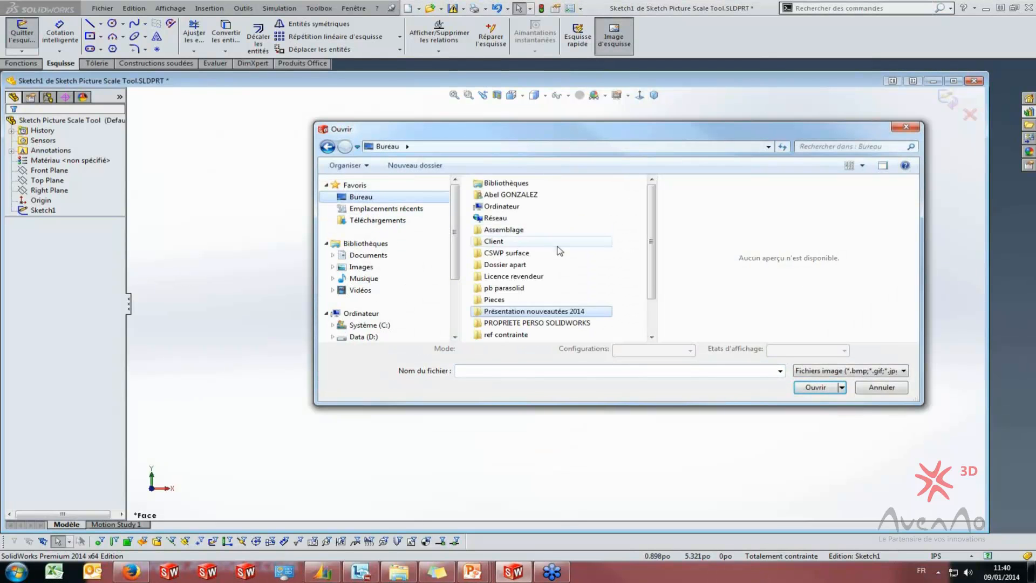
{"action": "double_click", "coordinate": [537, 310]}
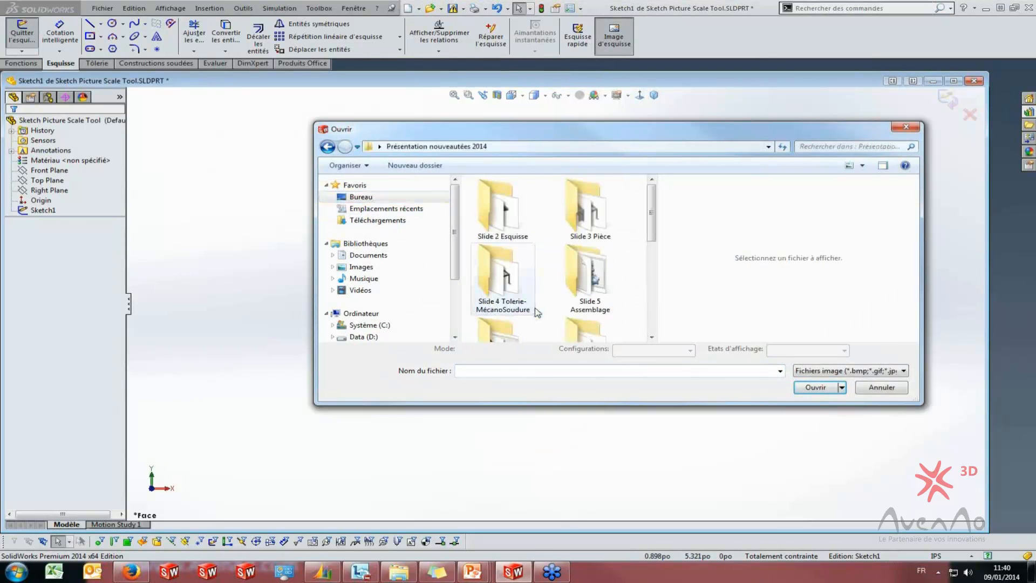
{"action": "double_click", "coordinate": [505, 208]}
{"action": "left_click", "coordinate": [506, 209]}
{"action": "left_click", "coordinate": [819, 387]}
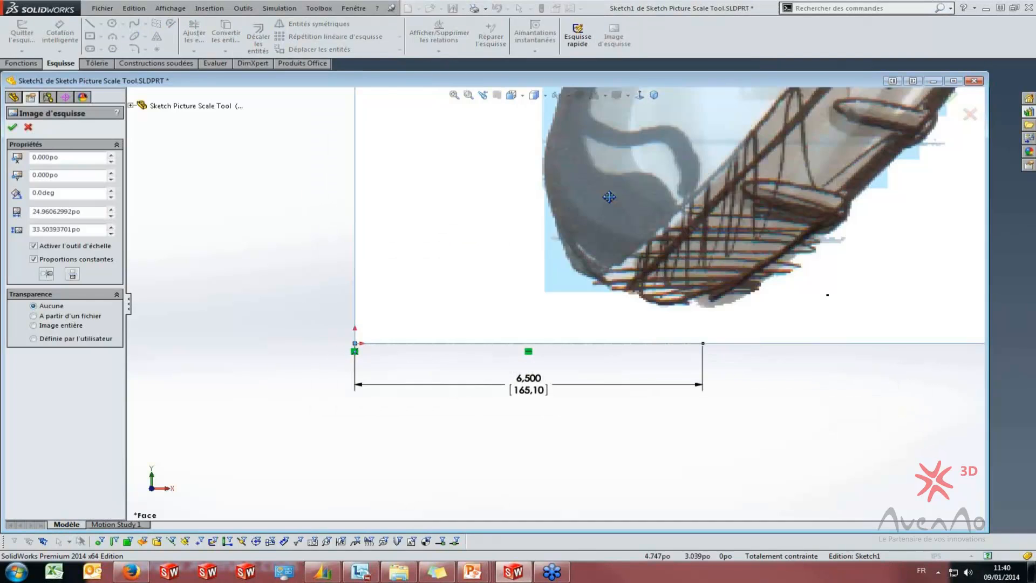
Set the sketch picture's transparency to come from the file (A partir d'un fichier)
{"action": "left_click", "coordinate": [61, 317]}
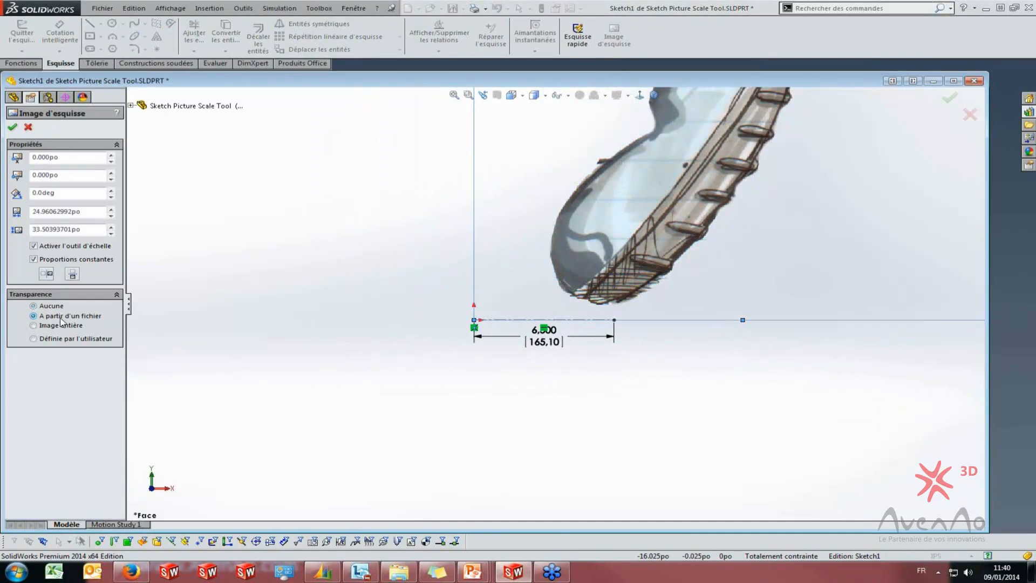
{"action": "scroll", "coordinate": [278, 243], "scroll_direction": "up", "scroll_amount": 5}
{"action": "scroll", "coordinate": [572, 178], "scroll_direction": "down", "scroll_amount": 3}
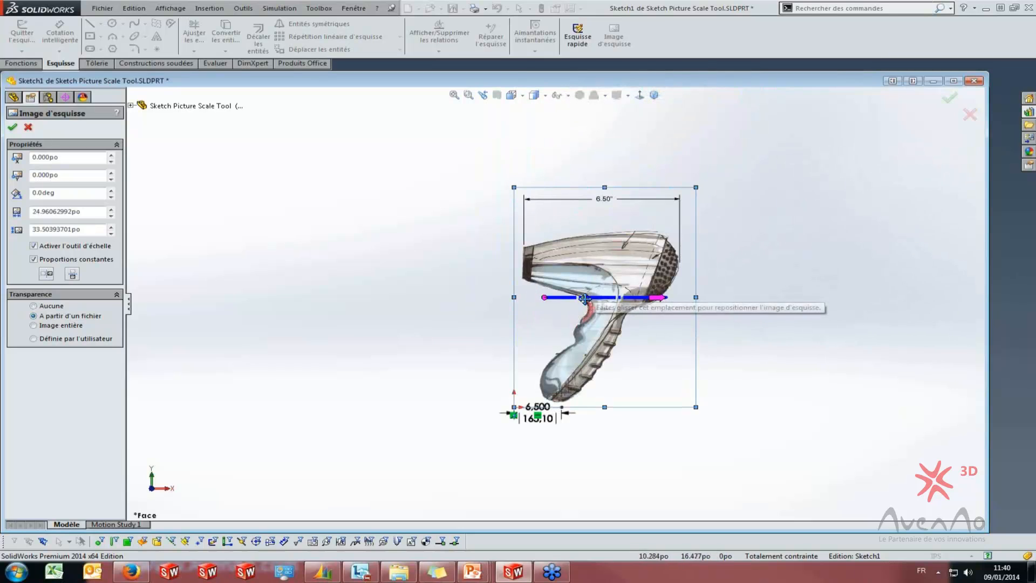
Move the start point of the picture's scale line to the front edge of the hair dryer's nozzle
{"action": "scroll", "coordinate": [662, 298], "scroll_direction": "down", "scroll_amount": 3}
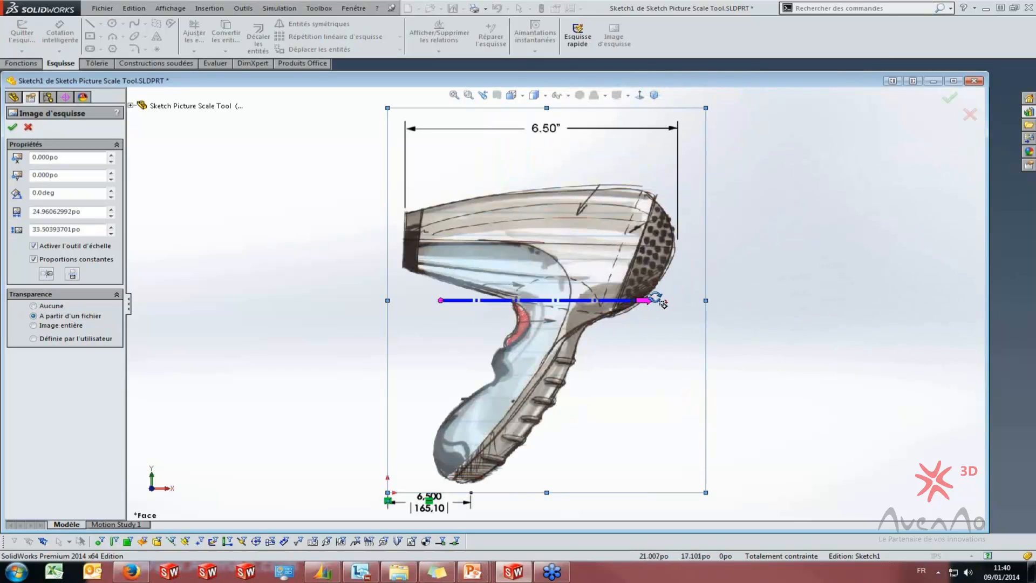
{"action": "scroll", "coordinate": [482, 299], "scroll_direction": "up", "scroll_amount": 3}
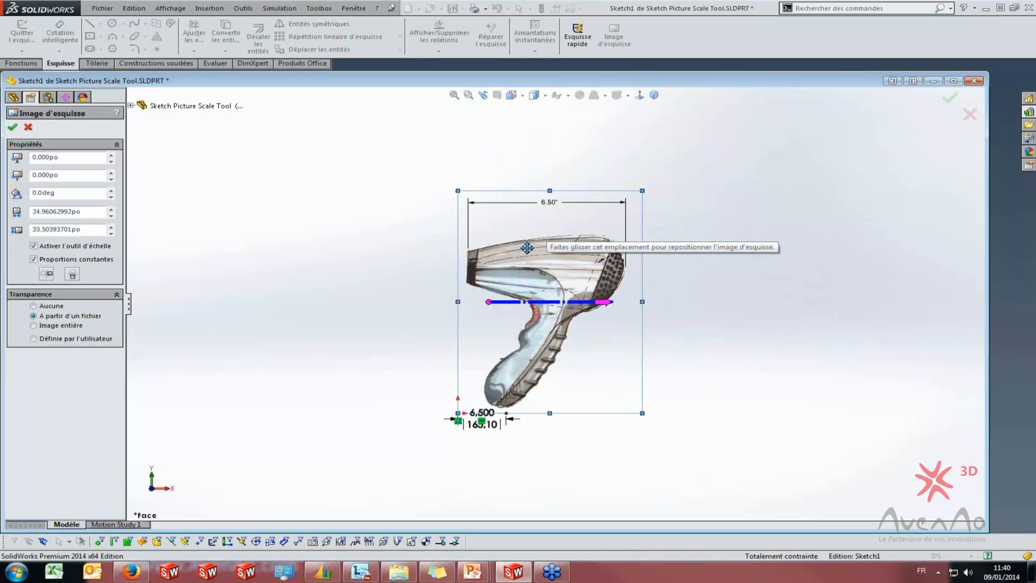
{"action": "scroll", "coordinate": [475, 429], "scroll_direction": "down", "scroll_amount": 5}
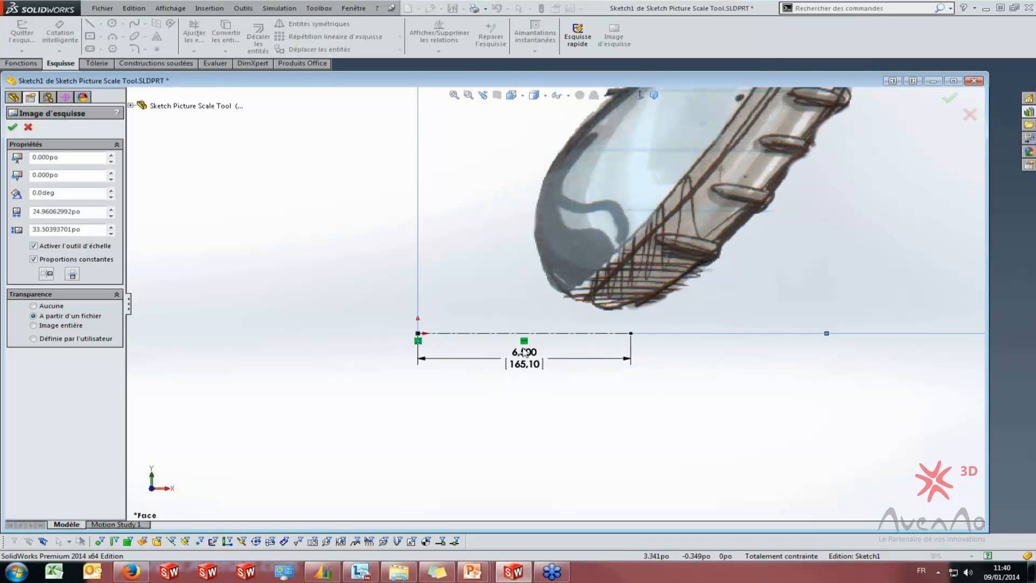
{"action": "scroll", "coordinate": [535, 365], "scroll_direction": "up", "scroll_amount": 3}
{"action": "scroll", "coordinate": [555, 332], "scroll_direction": "up", "scroll_amount": 4}
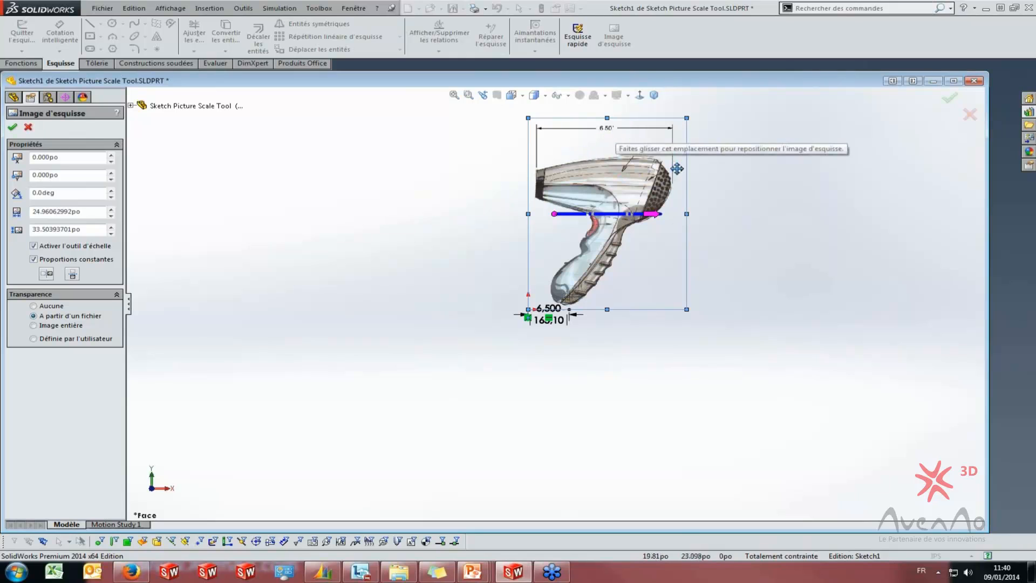
{"action": "scroll", "coordinate": [547, 181], "scroll_direction": "down", "scroll_amount": 3}
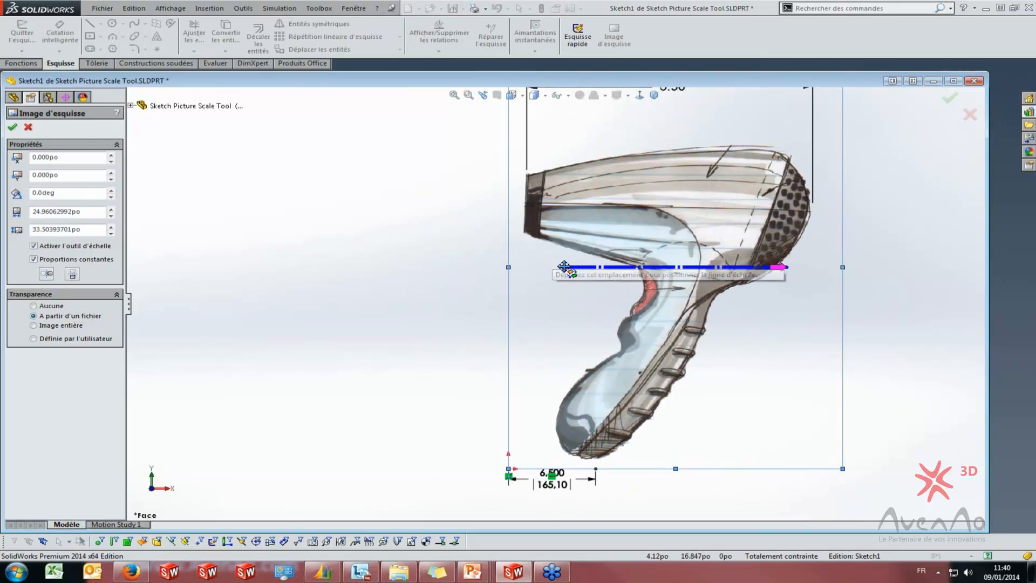
{"action": "left_click_drag", "start_coordinate": [567, 266], "coordinate": [561, 219]}
{"action": "left_click_drag", "start_coordinate": [543, 171], "coordinate": [527, 204]}
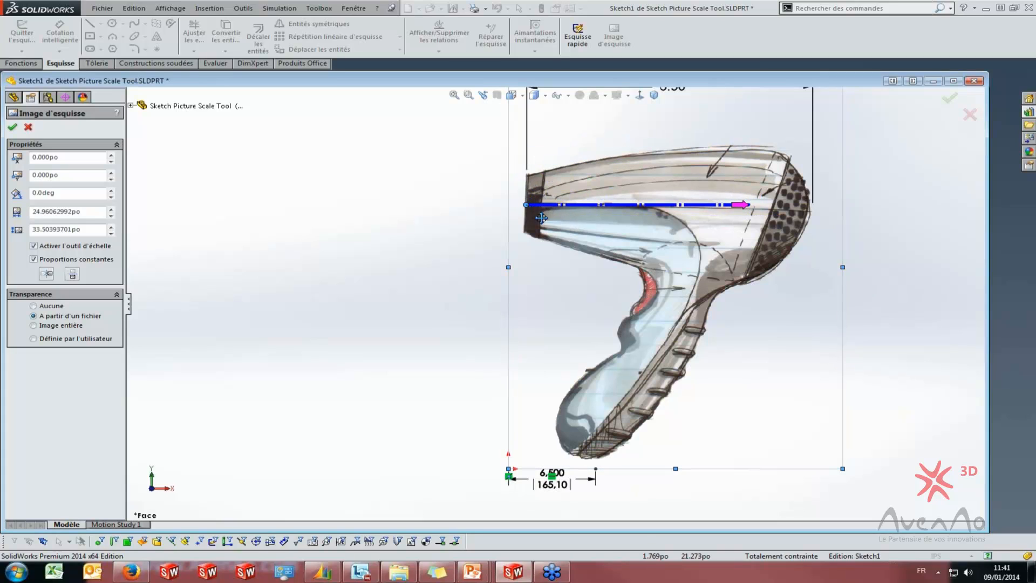
Extend the scale line's end to the rear edge of the hair dryer and set its length to 6.5 in
{"action": "left_click_drag", "start_coordinate": [751, 208], "coordinate": [813, 209]}
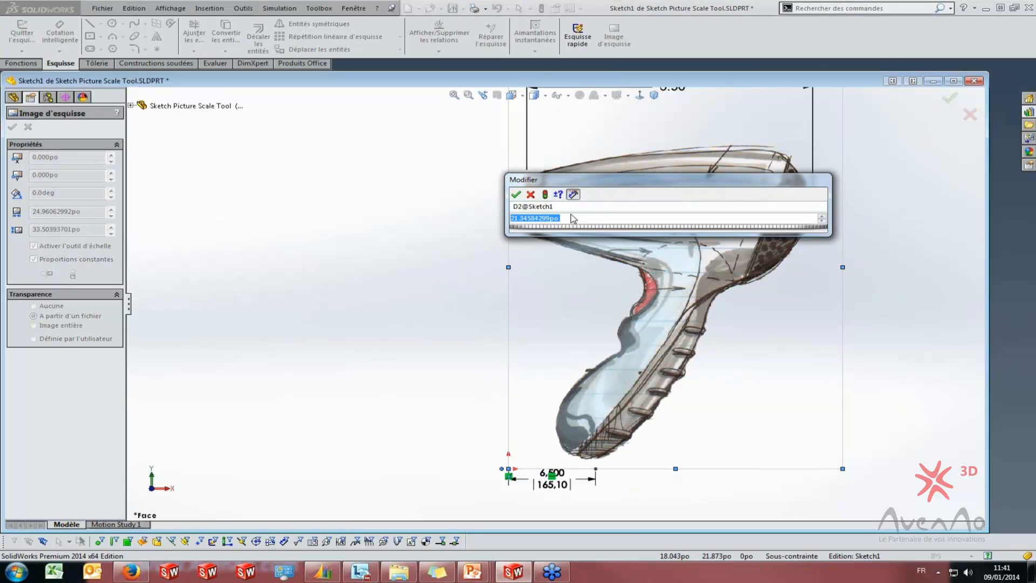
{"action": "type", "text": "6.5"}
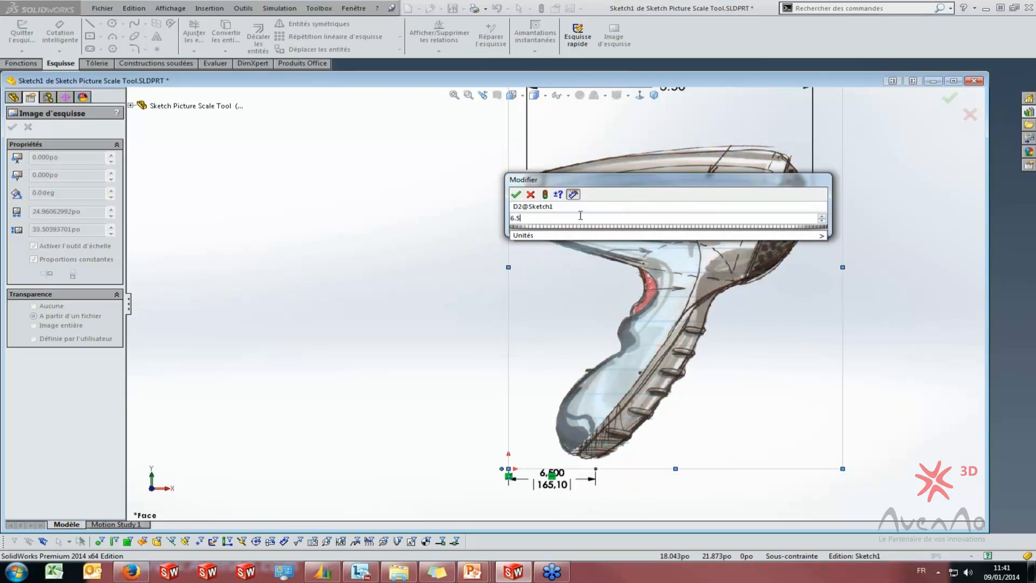
{"action": "key", "text": "Return"}
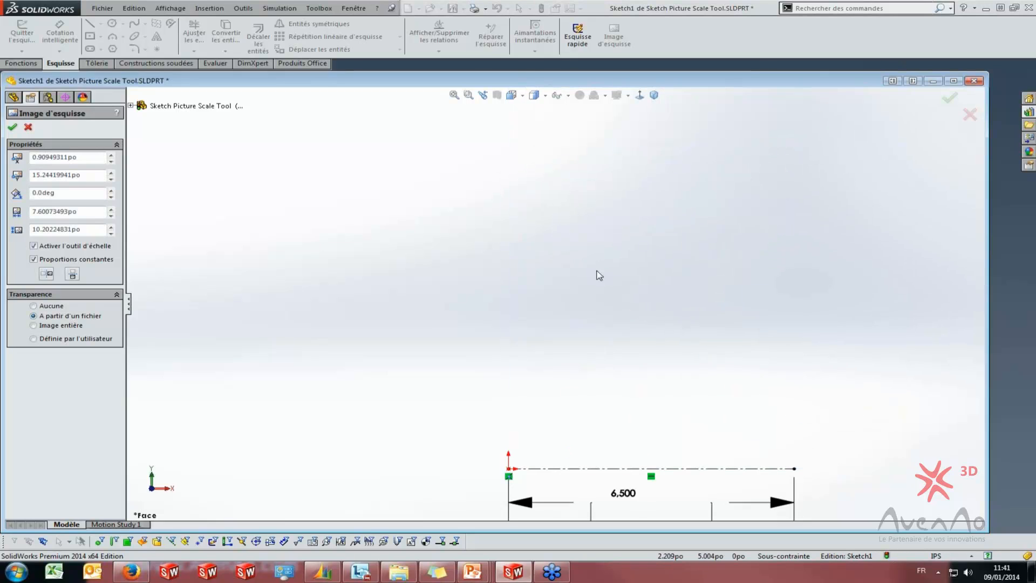
Set the scaled picture's X and Y position to 0 so it starts at the sketch origin
{"action": "scroll", "coordinate": [606, 271], "scroll_direction": "up", "scroll_amount": 9}
{"action": "scroll", "coordinate": [604, 186], "scroll_direction": "down", "scroll_amount": 6}
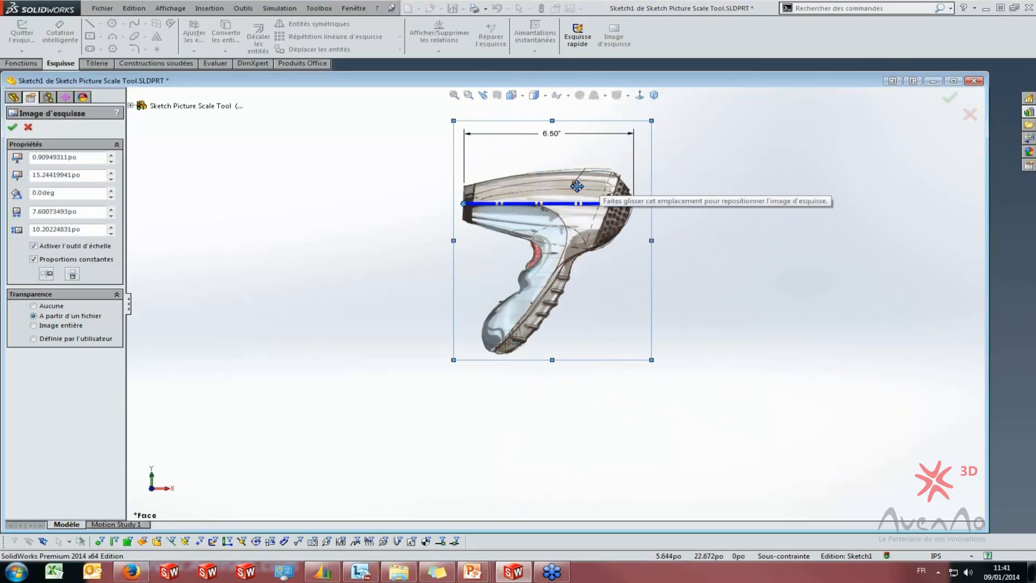
{"action": "scroll", "coordinate": [548, 292], "scroll_direction": "up", "scroll_amount": 3}
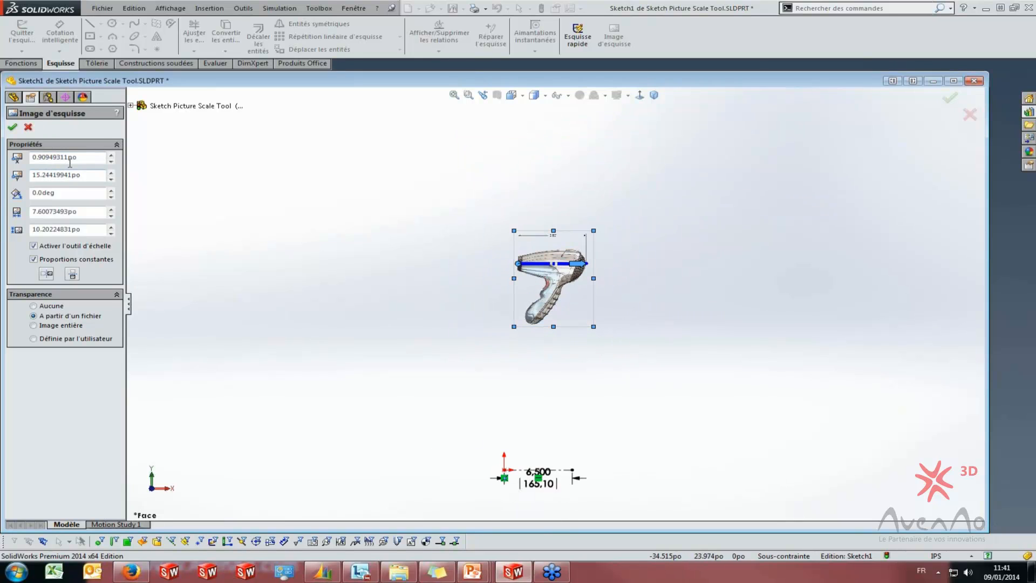
{"action": "left_click_drag", "start_coordinate": [87, 158], "coordinate": [5, 158]}
{"action": "type", "text": "0"}
{"action": "key", "text": "Return"}
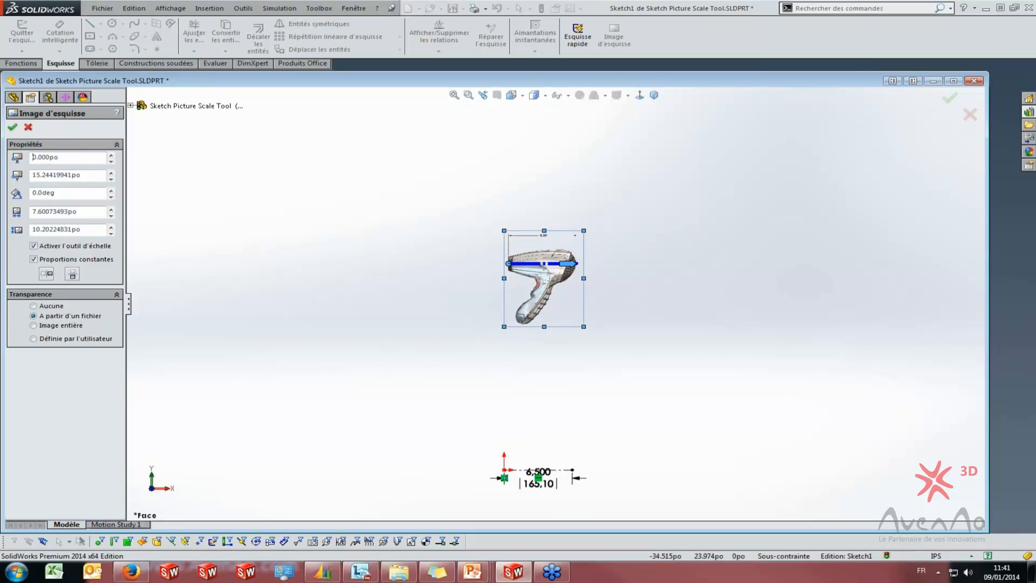
{"action": "left_click_drag", "start_coordinate": [73, 174], "coordinate": [4, 182]}
{"action": "type", "text": "0"}
{"action": "key", "text": "Return"}
{"action": "scroll", "coordinate": [564, 438], "scroll_direction": "down", "scroll_amount": 4}
{"action": "scroll", "coordinate": [575, 394], "scroll_direction": "up", "scroll_amount": 3}
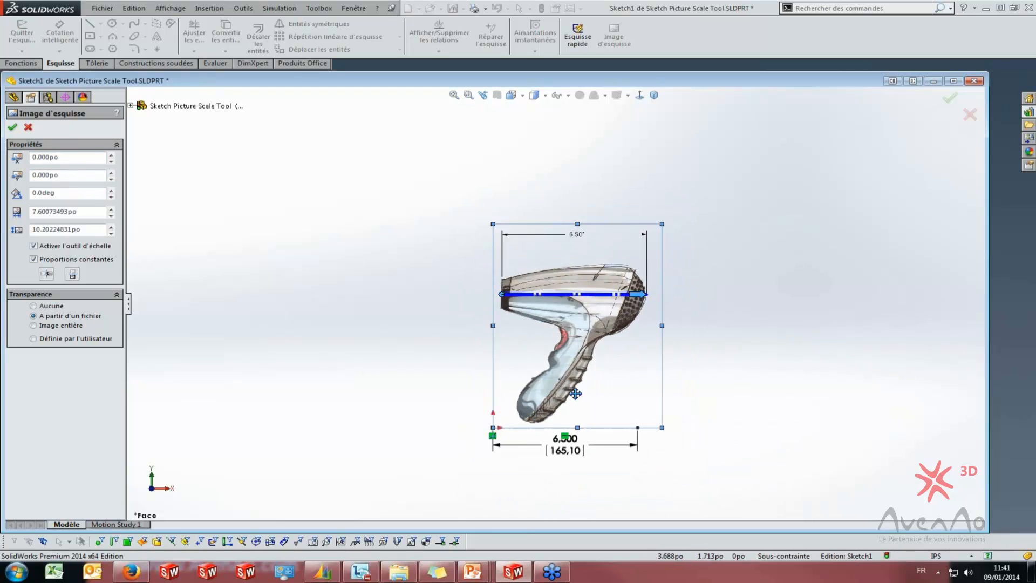
Shift the picture so its drawn 6.50" dimension lines up with the 6.5 in construction line, and move it away again
{"action": "mouse_move", "coordinate": [585, 304]}
{"action": "left_mouse_down"}
{"action": "mouse_move", "coordinate": [578, 463]}
{"action": "mouse_move", "coordinate": [577, 451]}
{"action": "left_mouse_up"}
{"action": "scroll", "coordinate": [577, 451], "scroll_direction": "down", "scroll_amount": 5}
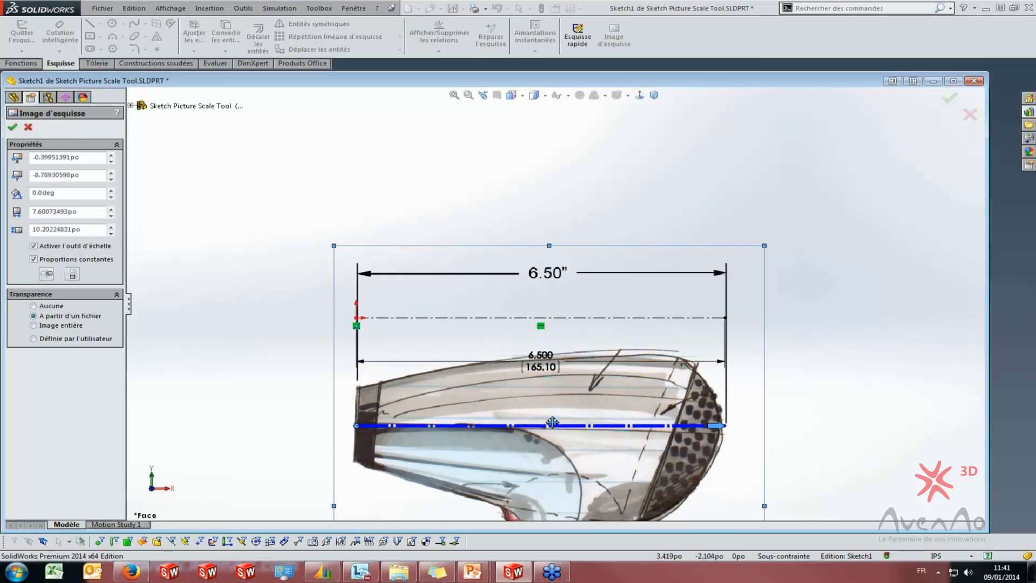
{"action": "scroll", "coordinate": [550, 424], "scroll_direction": "up", "scroll_amount": 3}
{"action": "mouse_move", "coordinate": [544, 430]}
{"action": "left_mouse_down"}
{"action": "mouse_move", "coordinate": [549, 218]}
{"action": "mouse_move", "coordinate": [562, 203]}
{"action": "left_mouse_up"}
{"action": "scroll", "coordinate": [540, 273], "scroll_direction": "up", "scroll_amount": 4}
Return the moved picture to the sketch origin by setting its X and Y position to 0
{"action": "double_click", "coordinate": [80, 162]}
{"action": "type", "text": "0"}
{"action": "double_click", "coordinate": [90, 176]}
{"action": "type", "text": "0"}
{"action": "key", "text": "Return"}
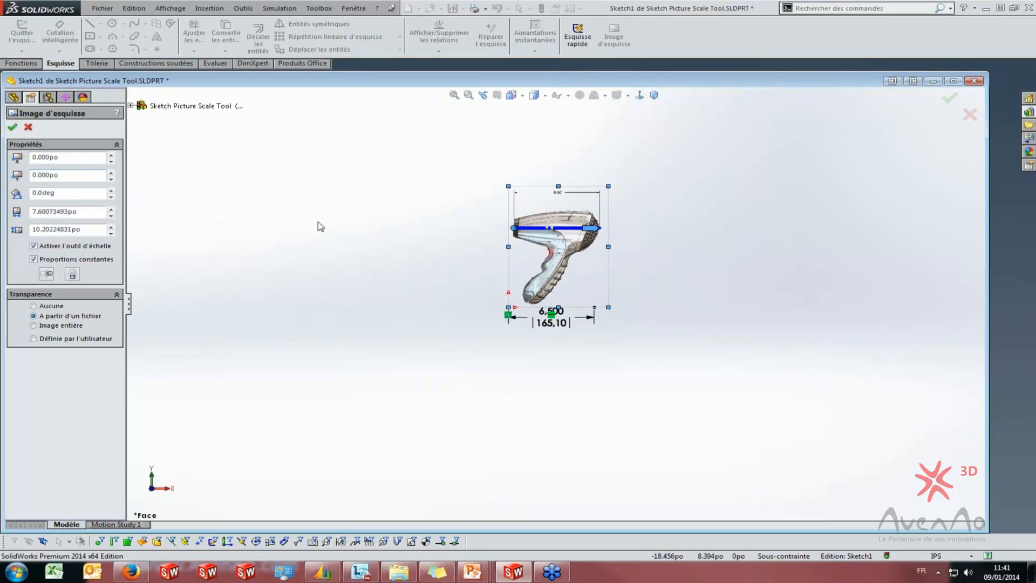
Nudge the picture slightly sideways and rotate it about 0.06° with the end of its scale line
{"action": "scroll", "coordinate": [549, 190], "scroll_direction": "down", "scroll_amount": 3}
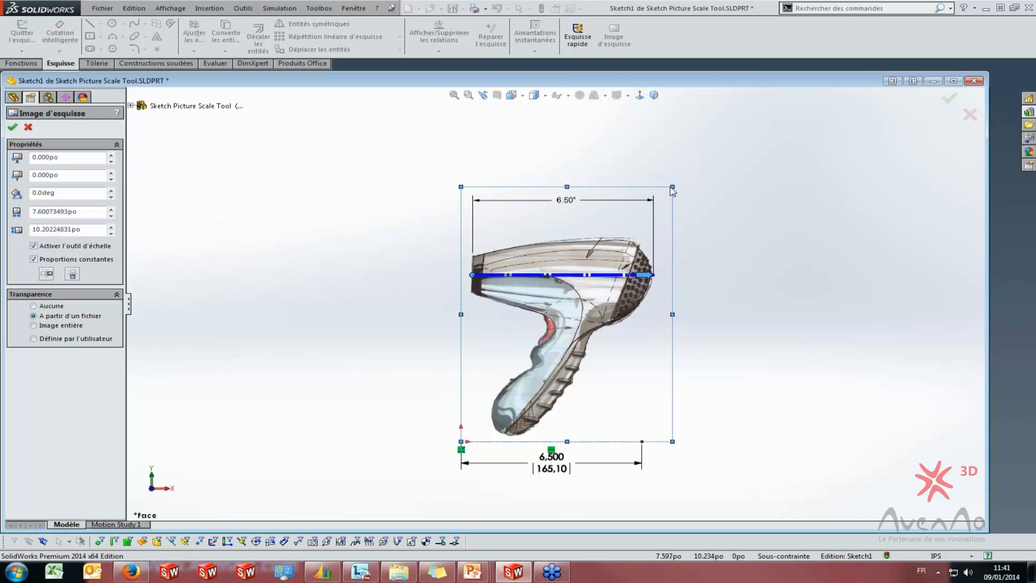
{"action": "left_click_drag", "start_coordinate": [662, 231], "coordinate": [661, 231]}
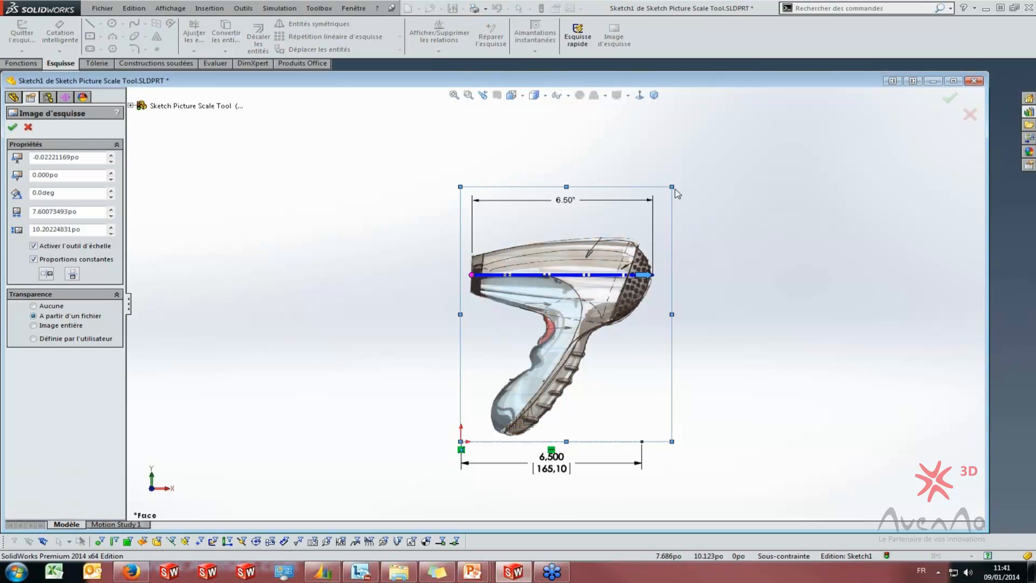
{"action": "left_click_drag", "start_coordinate": [658, 279], "coordinate": [634, 276]}
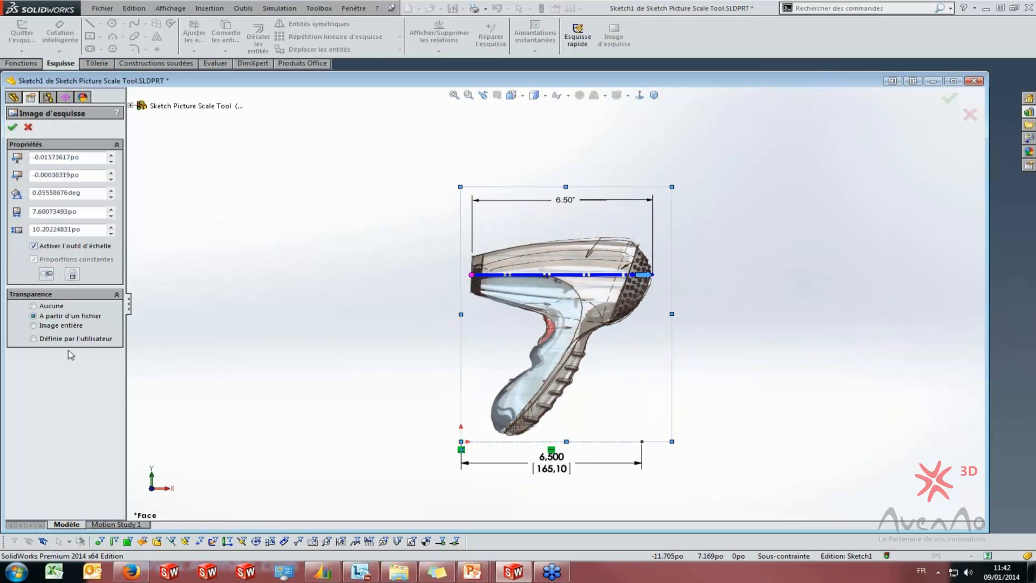
Leave the sketch picture properties and close the Sketch Picture Scale Tool part without saving
{"action": "left_click", "coordinate": [971, 115]}
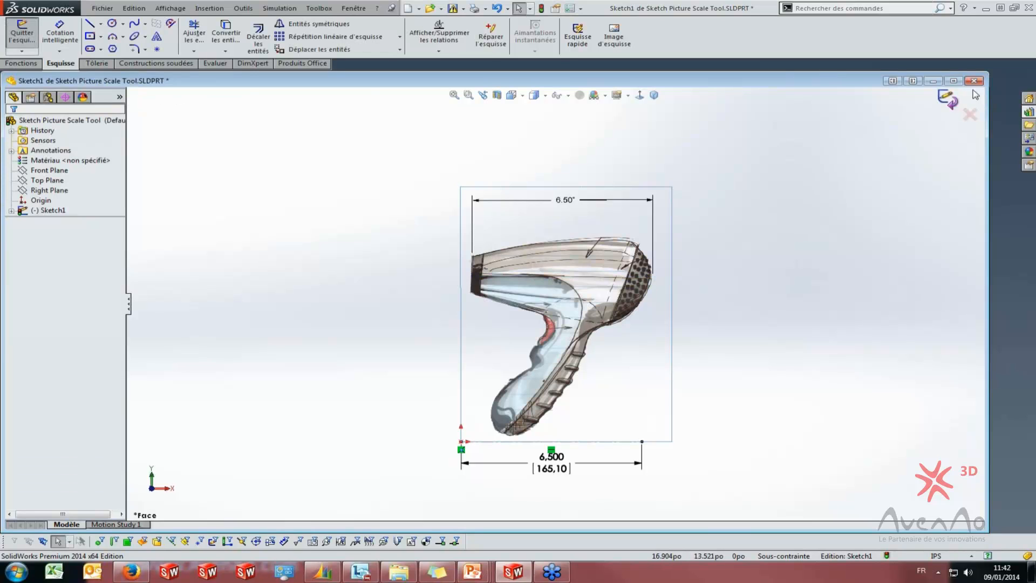
{"action": "left_click", "coordinate": [973, 83]}
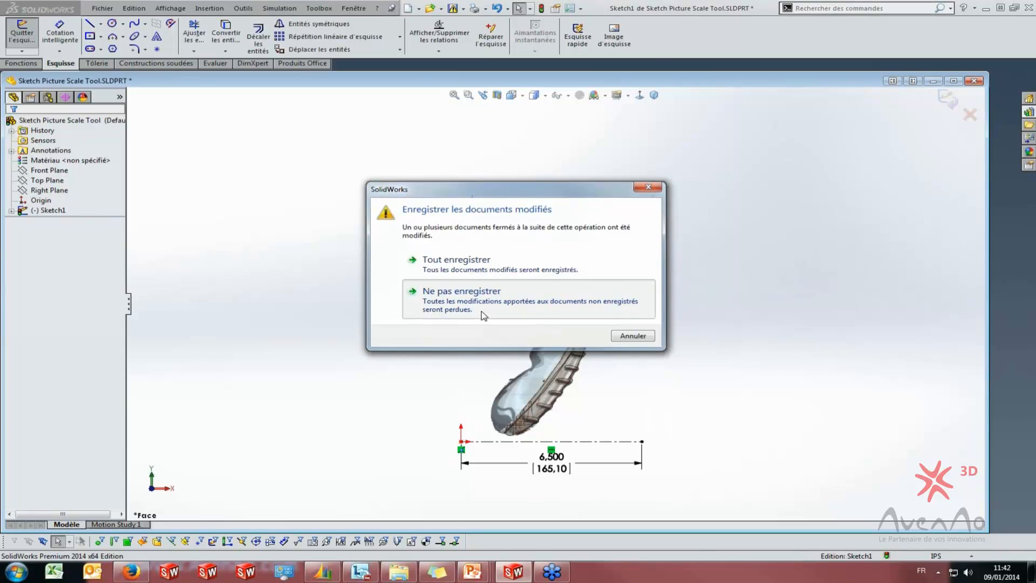
{"action": "left_click", "coordinate": [483, 315]}
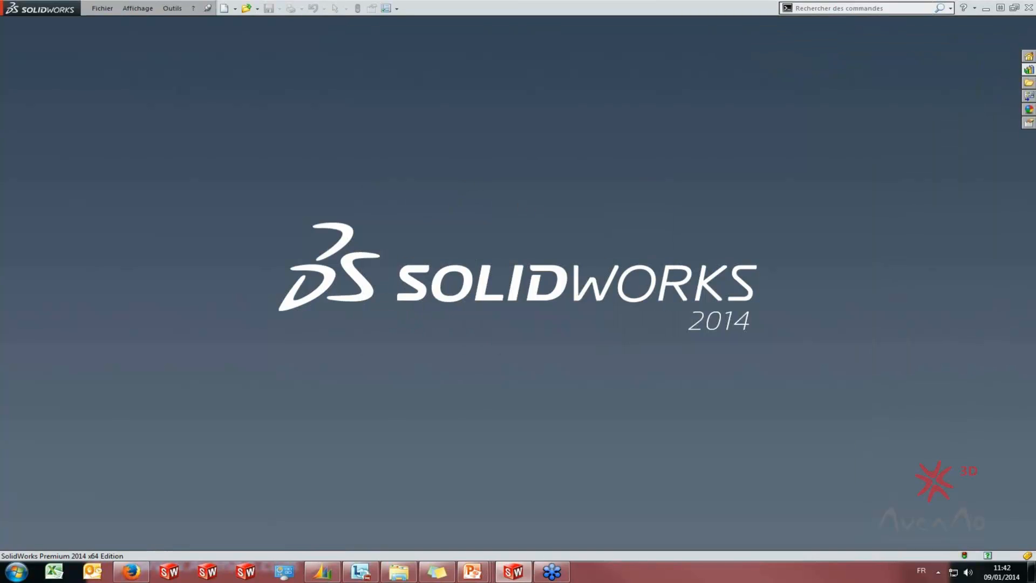
Open Splines.SLDPRT from the Slide 2 Esquisse folder and view the board from several angles
{"action": "left_click", "coordinate": [398, 571]}
{"action": "left_click", "coordinate": [231, 129]}
{"action": "double_click", "coordinate": [231, 129]}
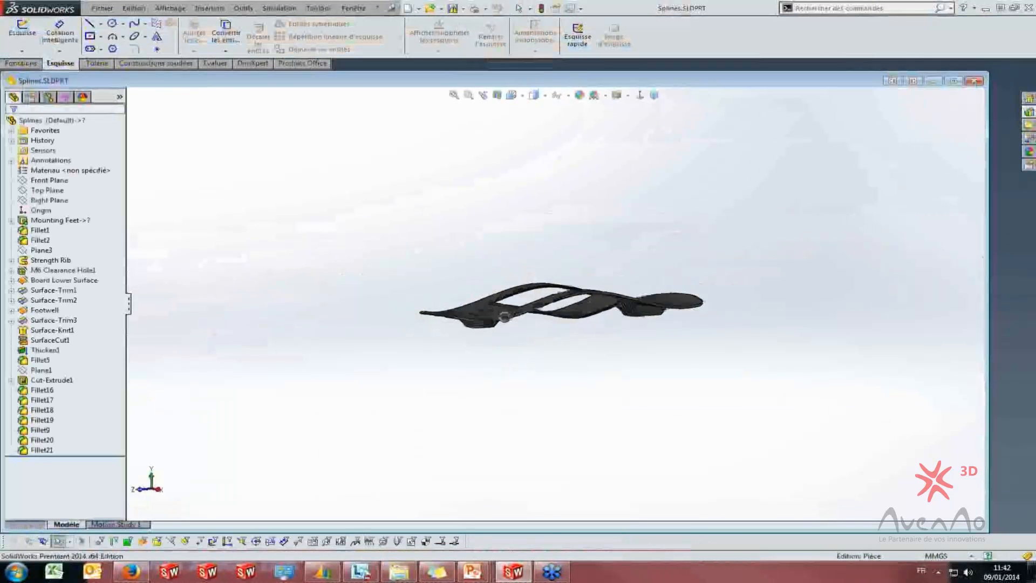
{"action": "middle_click_drag", "start_coordinate": [505, 316], "coordinate": [471, 216]}
{"action": "scroll", "coordinate": [480, 296], "scroll_direction": "down", "scroll_amount": 5}
{"action": "middle_click_drag", "start_coordinate": [575, 366], "coordinate": [572, 496]}
{"action": "scroll", "coordinate": [717, 361], "scroll_direction": "up", "scroll_amount": 5}
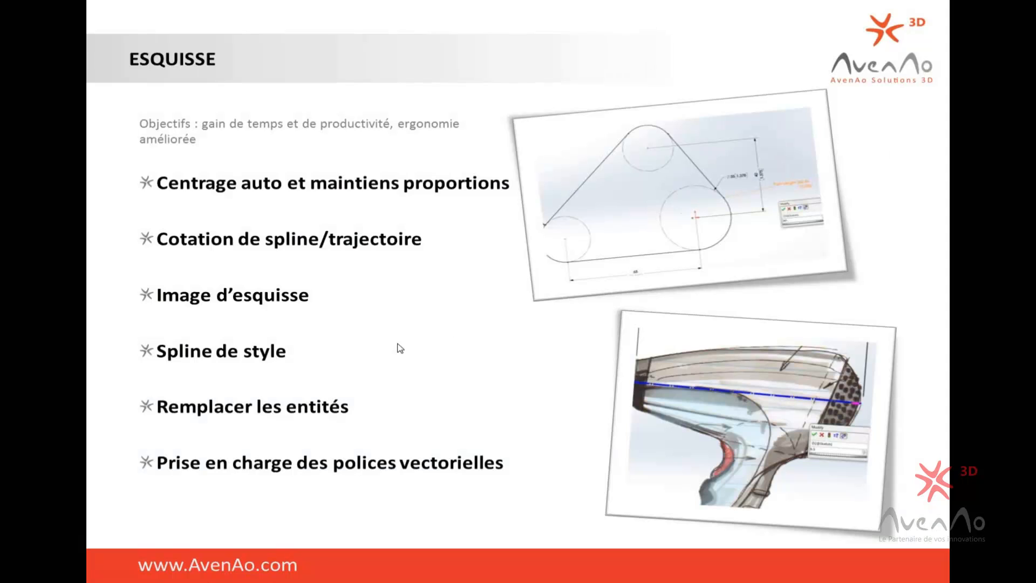
Switch to SolidWorks and open the Strength Rib Path sketch of the Strength Rib feature for editing
{"action": "key", "text": "super"}
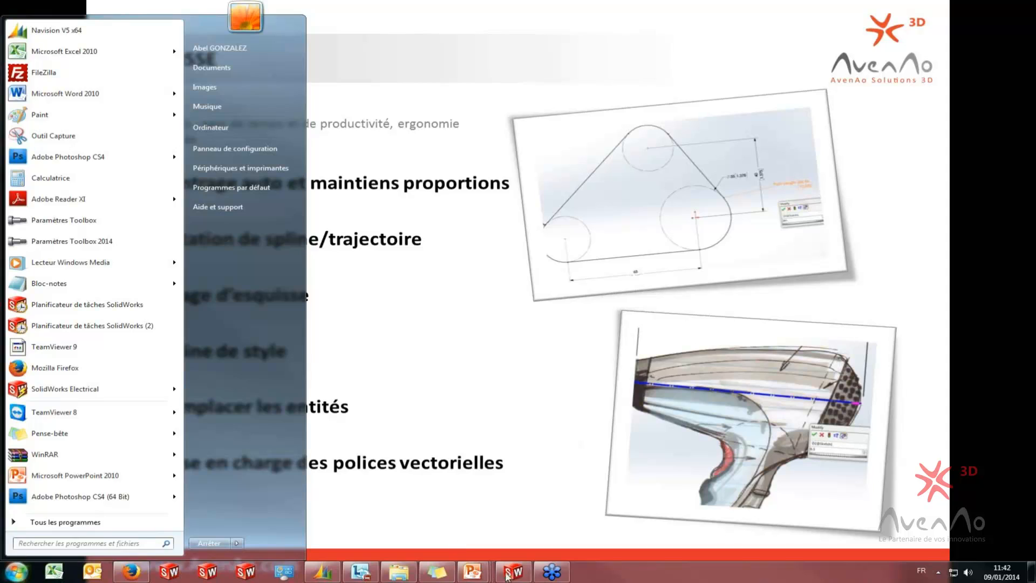
{"action": "left_click", "coordinate": [510, 572]}
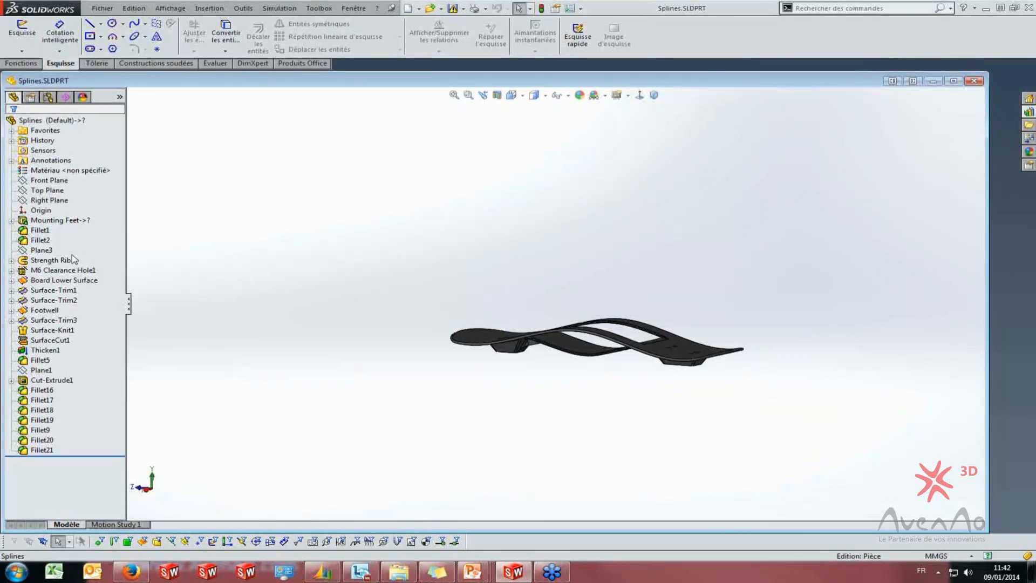
{"action": "left_click", "coordinate": [11, 261]}
{"action": "left_click", "coordinate": [69, 280]}
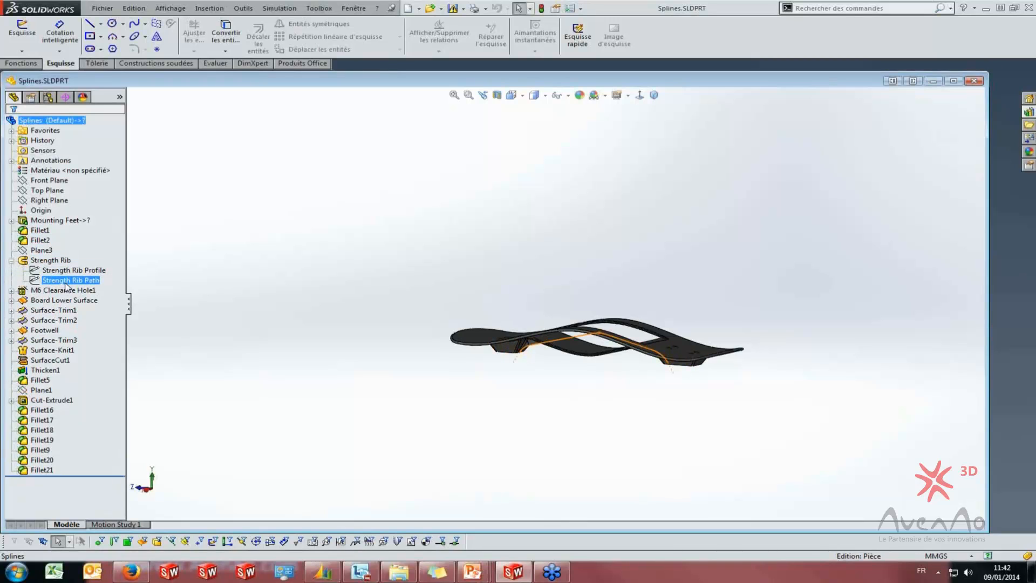
{"action": "left_click", "coordinate": [74, 271], "text": "ctrl"}
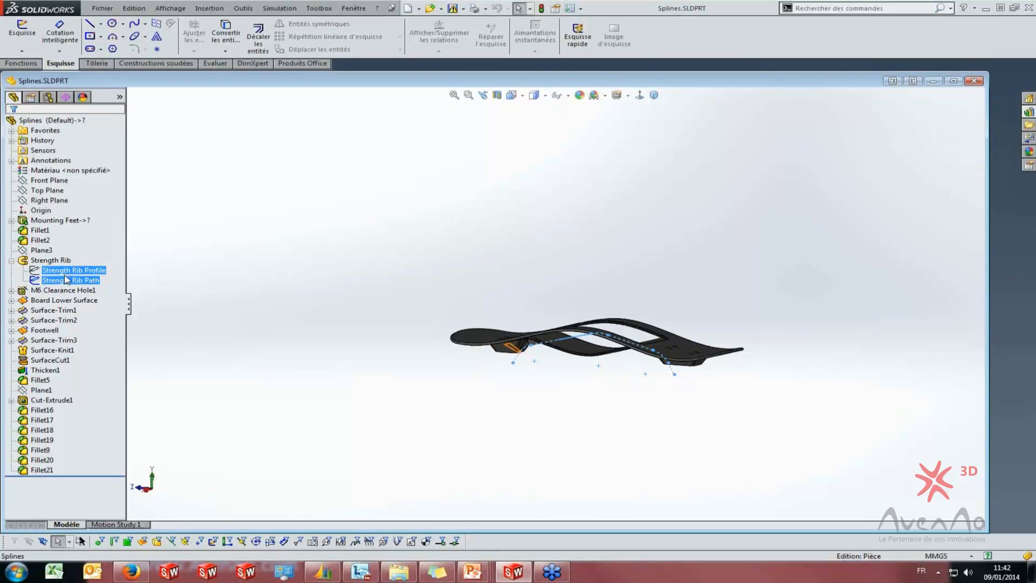
{"action": "right_click", "coordinate": [67, 280]}
{"action": "left_click", "coordinate": [72, 247]}
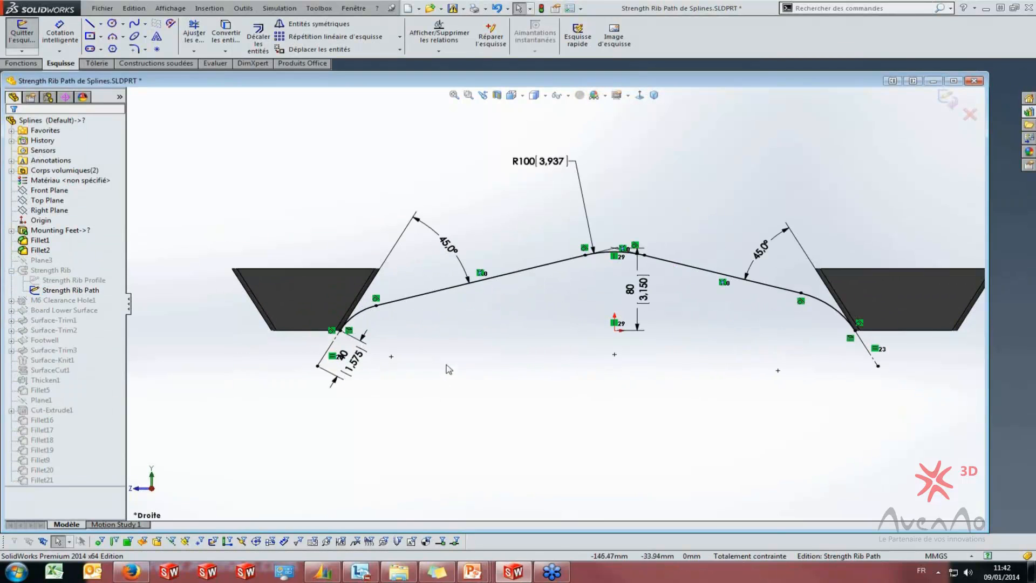
Delete the two end arcs that connect the rib path's sloped lines to the mounting feet
{"action": "scroll", "coordinate": [449, 369], "scroll_direction": "down", "scroll_amount": 3}
{"action": "scroll", "coordinate": [358, 346], "scroll_direction": "down", "scroll_amount": 2}
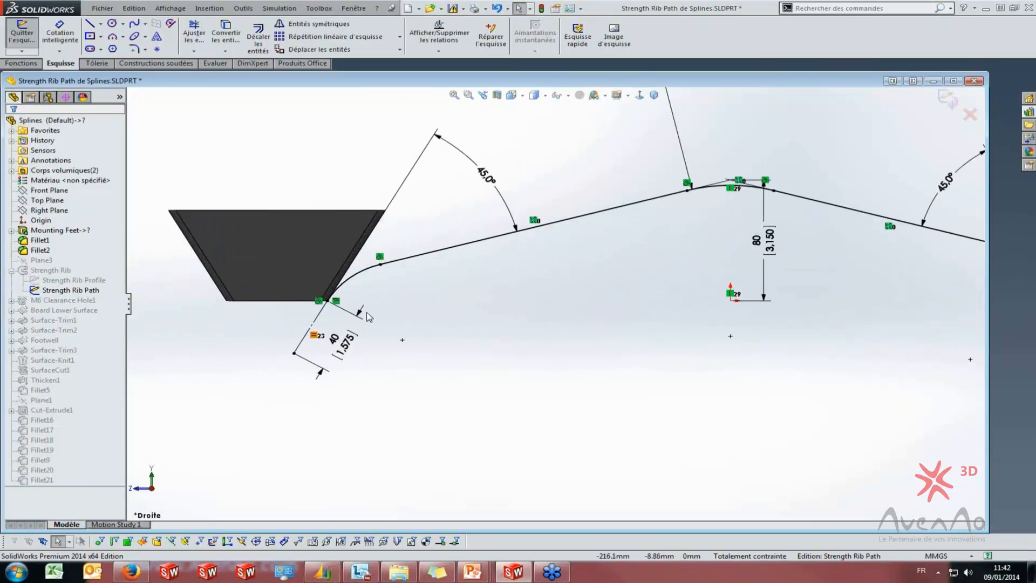
{"action": "left_click", "coordinate": [367, 271]}
{"action": "key", "text": "Delete"}
{"action": "left_click", "coordinate": [454, 297]}
{"action": "scroll", "coordinate": [834, 286], "scroll_direction": "up", "scroll_amount": 1}
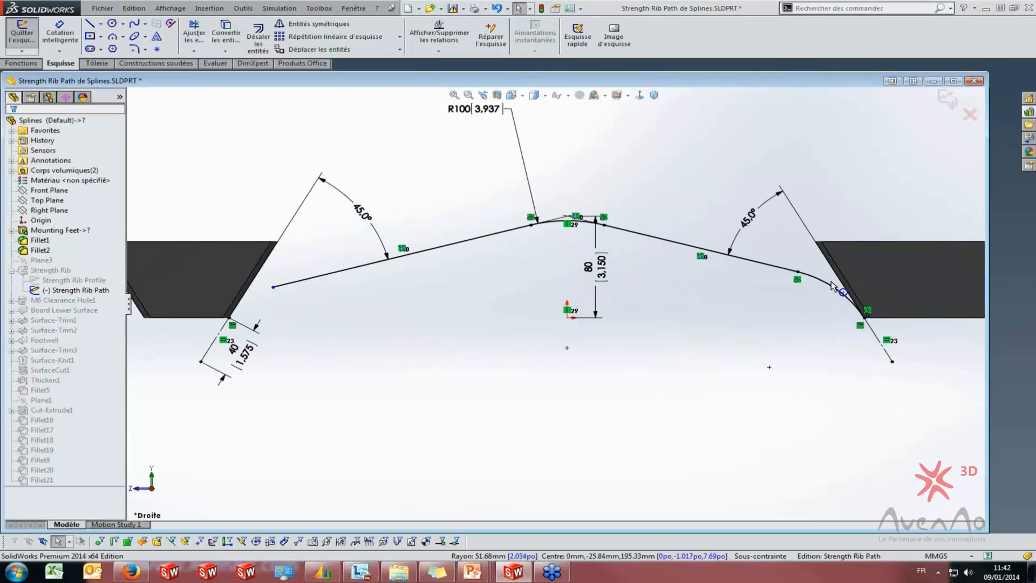
{"action": "left_click", "coordinate": [832, 287]}
{"action": "key", "text": "Delete"}
{"action": "left_click", "coordinate": [458, 297]}
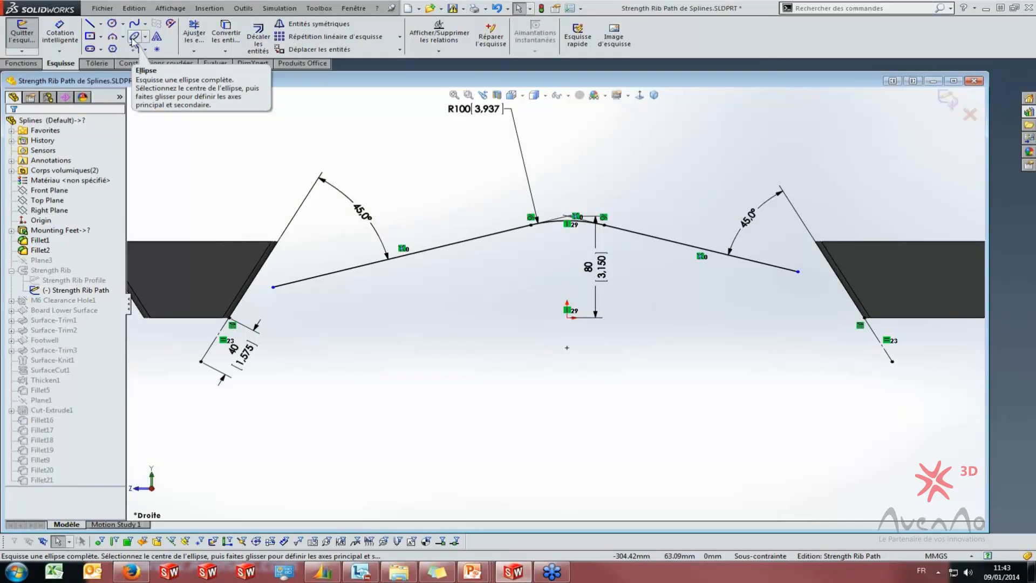
Draw a conic with automatic tangency from the left mounting foot's lower corner to the left sloped line's end, with rho about 0.51
{"action": "left_click", "coordinate": [144, 37]}
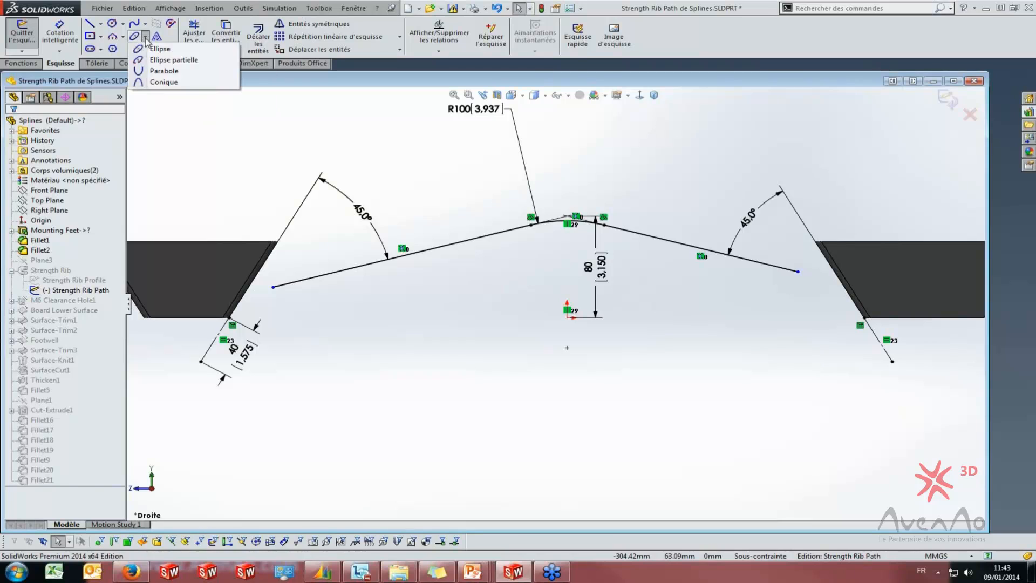
{"action": "left_click", "coordinate": [164, 82]}
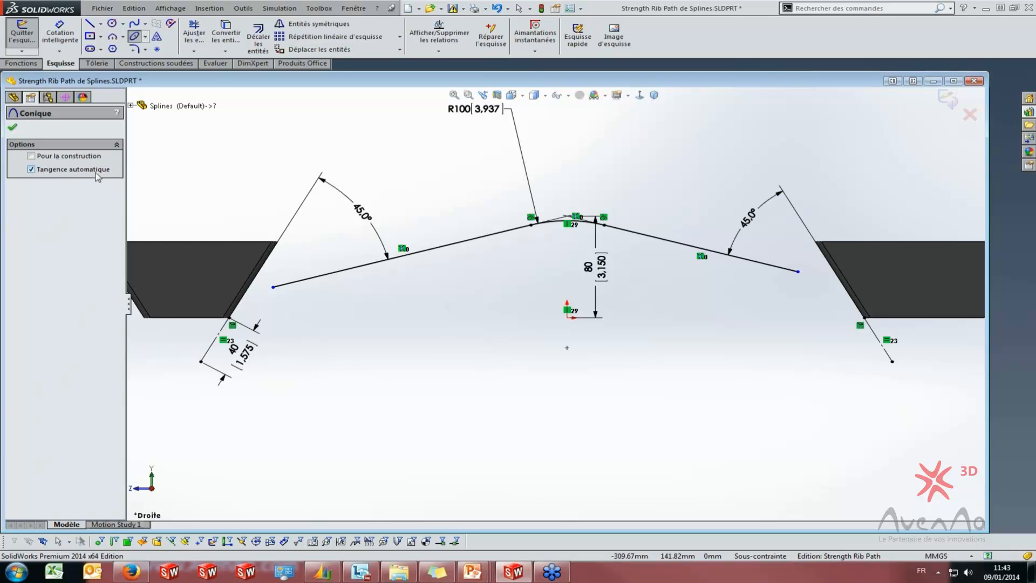
{"action": "scroll", "coordinate": [324, 319], "scroll_direction": "down", "scroll_amount": 5}
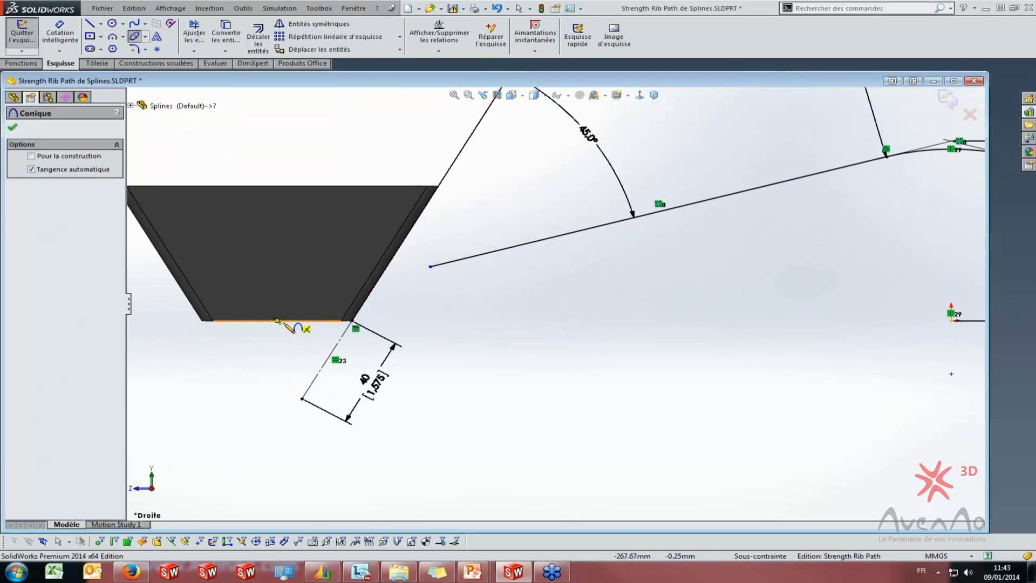
{"action": "left_click", "coordinate": [352, 323]}
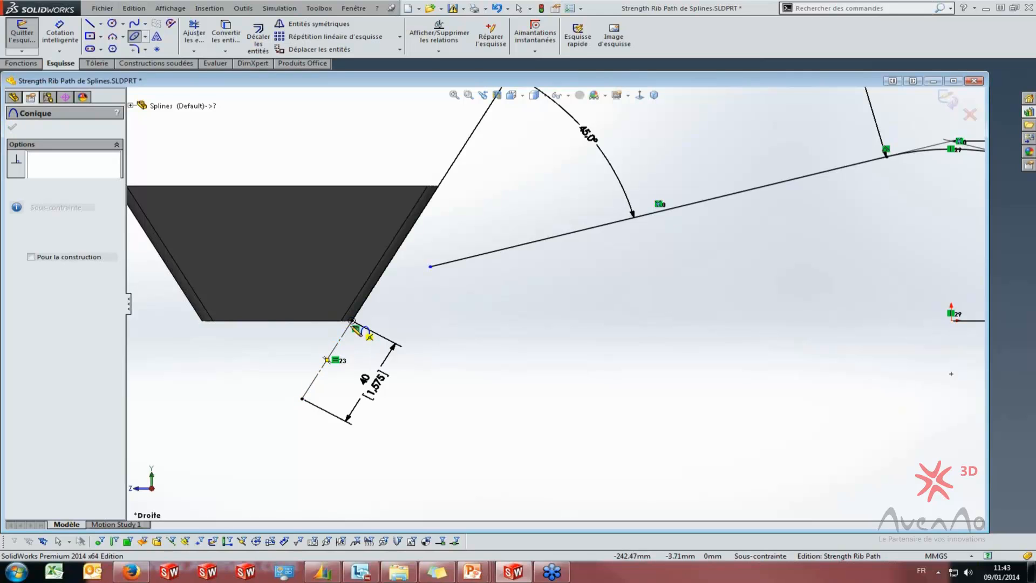
{"action": "left_click", "coordinate": [431, 267]}
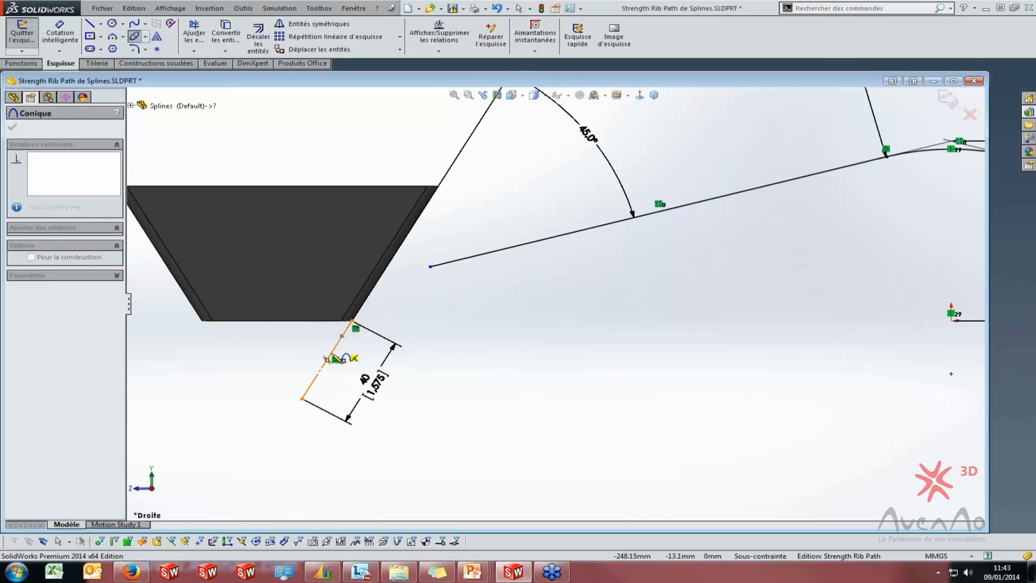
{"action": "left_click", "coordinate": [430, 267]}
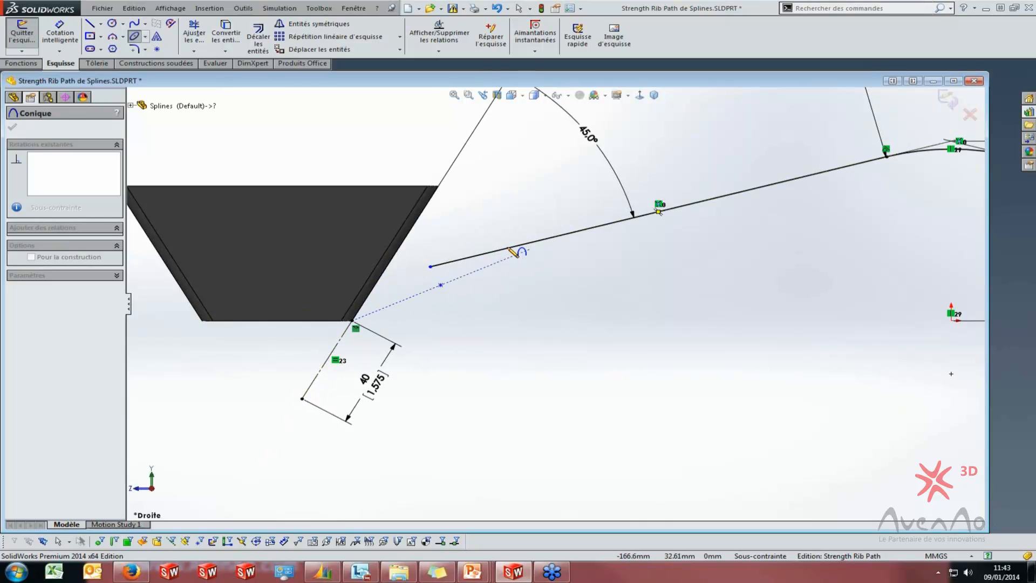
{"action": "left_click", "coordinate": [460, 263]}
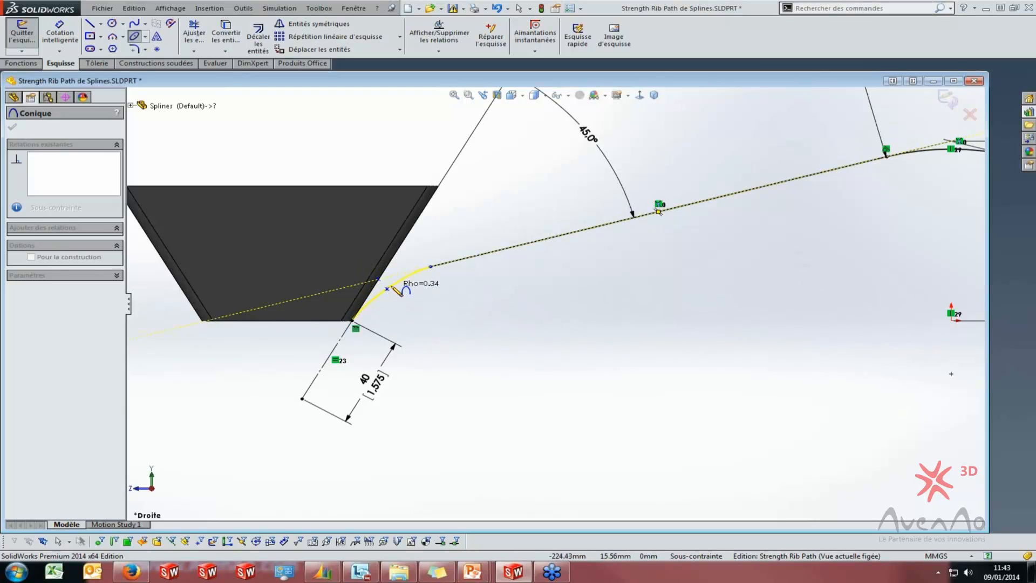
{"action": "left_click", "coordinate": [397, 292]}
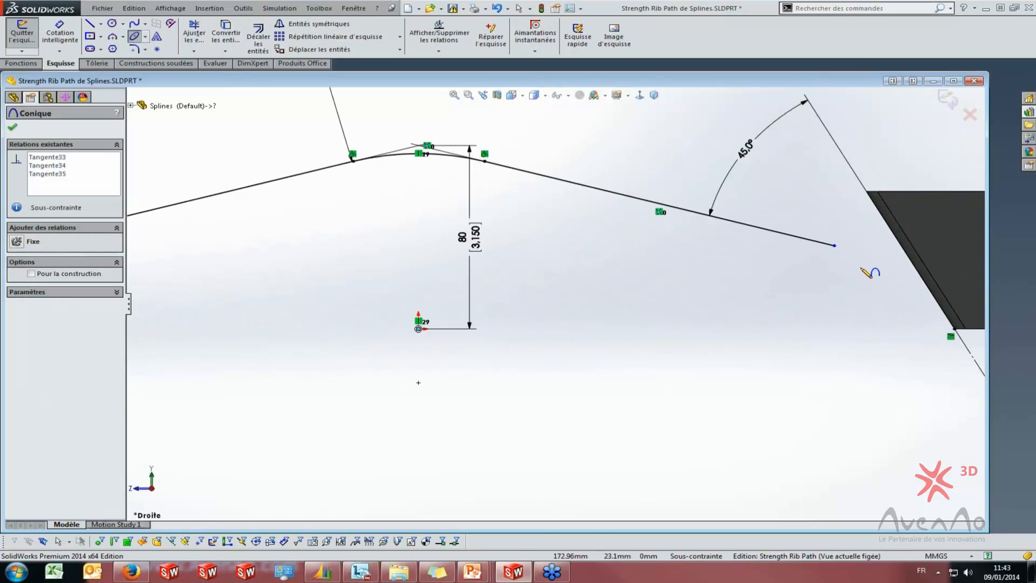
Draw a second tangent conic from the right sloped line's end to the right mounting foot's lower corner, with rho about 0.49
{"action": "scroll", "coordinate": [863, 269], "scroll_direction": "down", "scroll_amount": 2}
{"action": "left_click", "coordinate": [819, 245]}
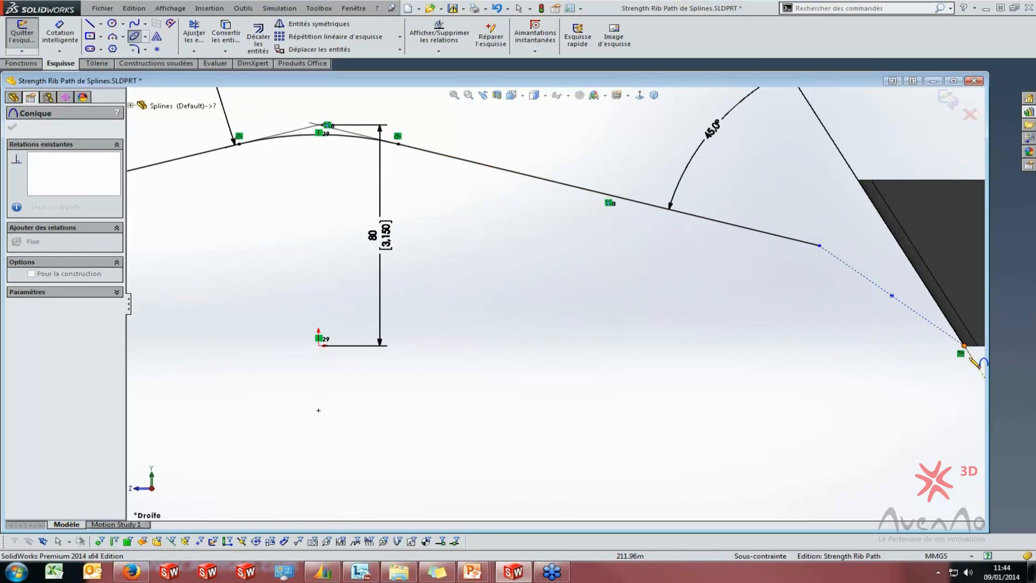
{"action": "left_click", "coordinate": [965, 346]}
{"action": "left_click", "coordinate": [902, 285]}
{"action": "scroll", "coordinate": [694, 324], "scroll_direction": "up", "scroll_amount": 3}
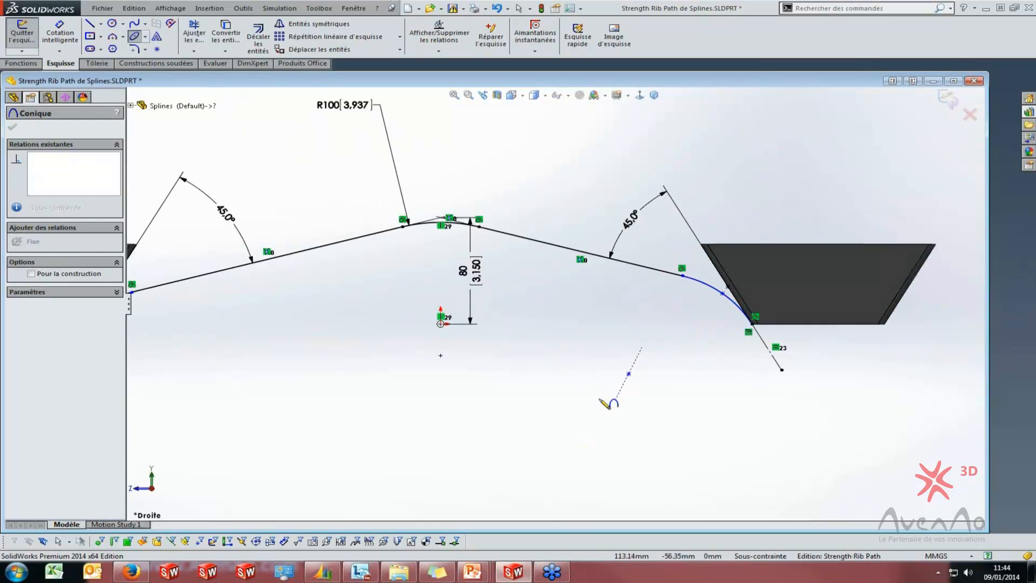
{"action": "key", "text": "Escape"}
Add a rho dimension of 0.7 to the left conic
{"action": "scroll", "coordinate": [345, 411], "scroll_direction": "up", "scroll_amount": 3}
{"action": "scroll", "coordinate": [387, 381], "scroll_direction": "down", "scroll_amount": 2}
{"action": "right_click_drag", "start_coordinate": [441, 332], "coordinate": [446, 292]}
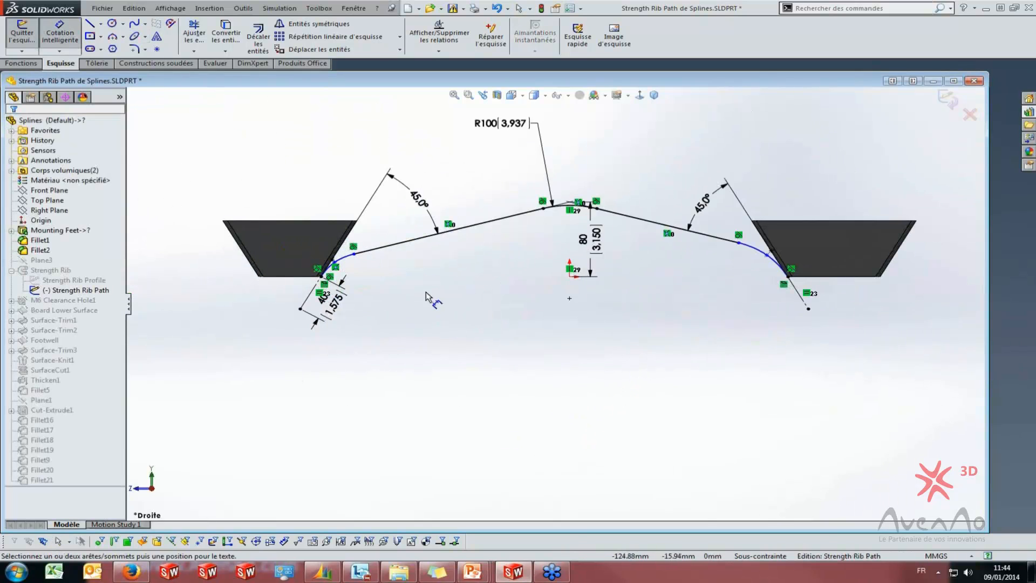
{"action": "left_click", "coordinate": [348, 263]}
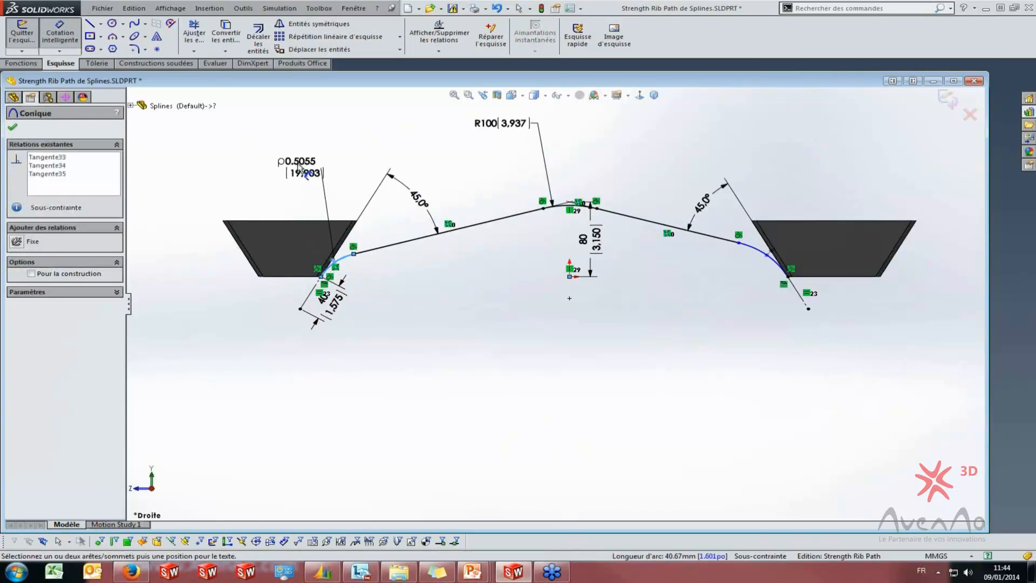
{"action": "left_click", "coordinate": [298, 164]}
{"action": "type", "text": "0.7"}
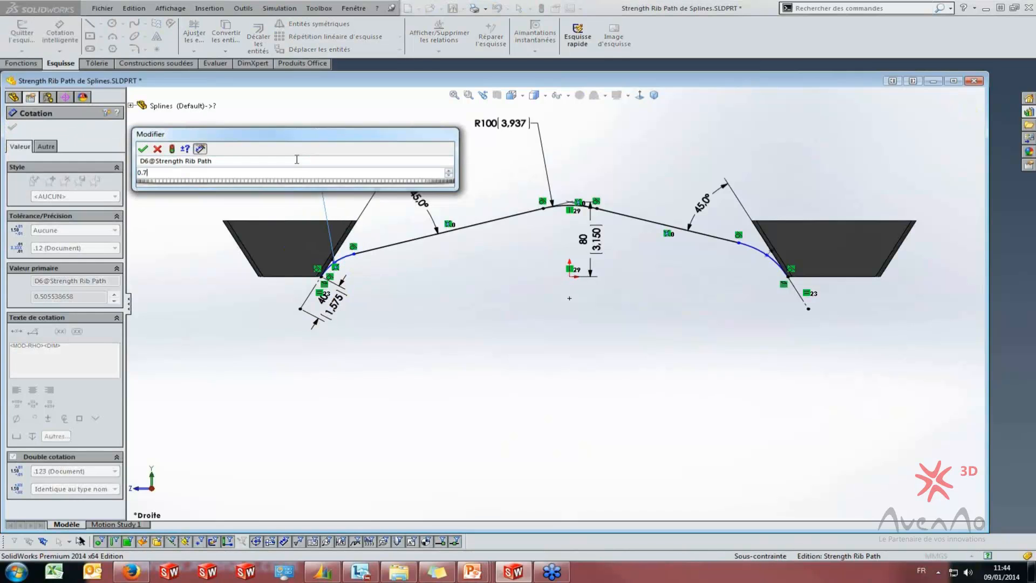
{"action": "key", "text": "Return"}
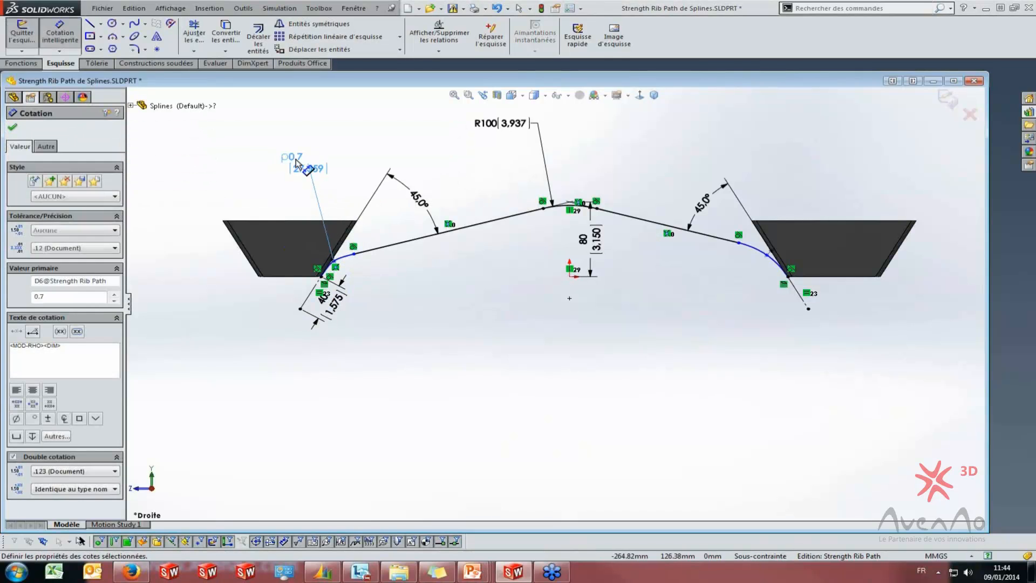
Add a rho dimension of 0.65 to the right conic
{"action": "left_click", "coordinate": [771, 252]}
{"action": "left_click", "coordinate": [787, 168]}
{"action": "type", "text": "0.65"}
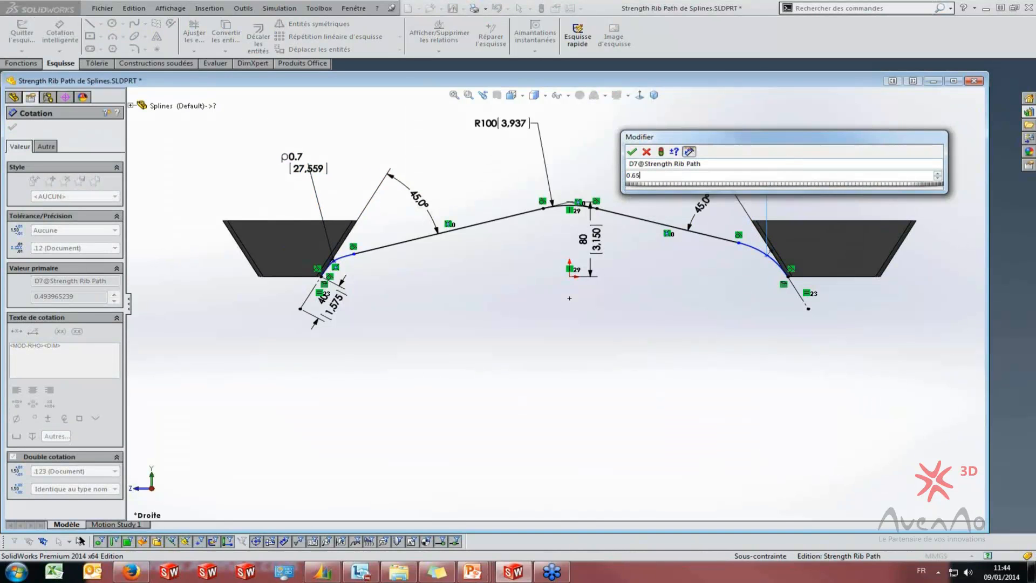
{"action": "key", "text": "Return"}
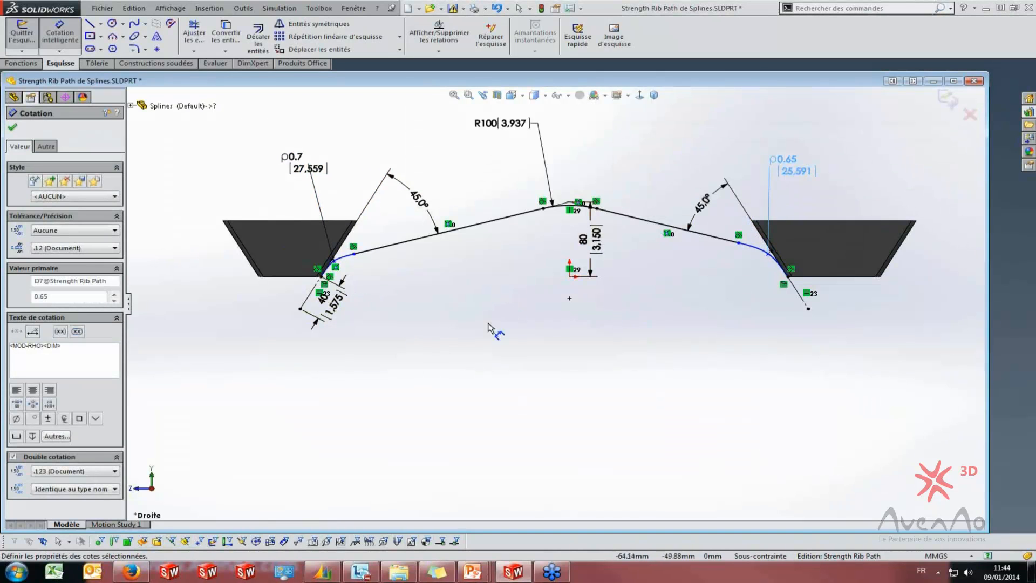
Dimension the rib path's left sloped line to 190 mm and its right sloped line to 142 mm
{"action": "left_click", "coordinate": [415, 319]}
{"action": "left_click", "coordinate": [406, 244]}
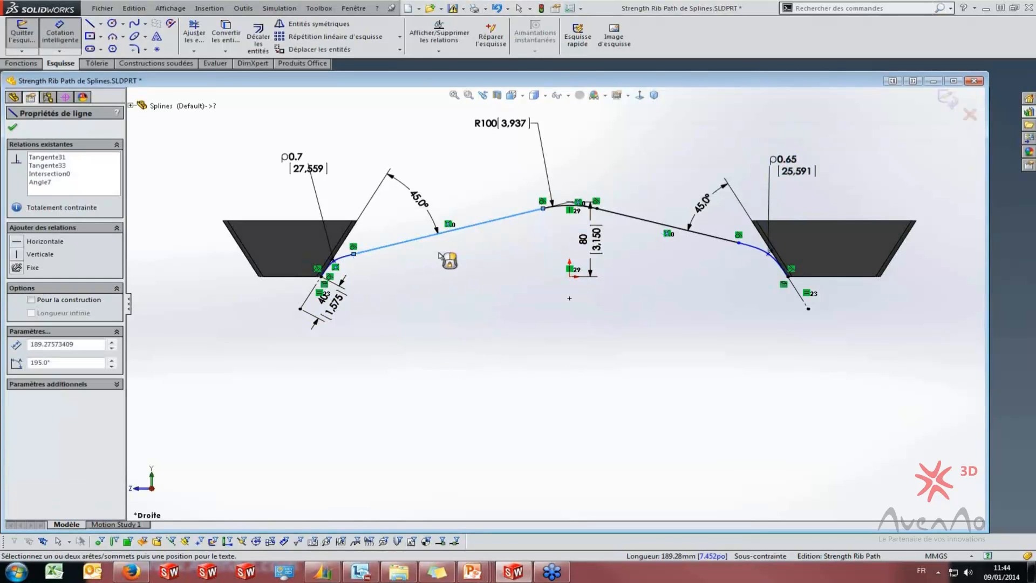
{"action": "left_click", "coordinate": [461, 266]}
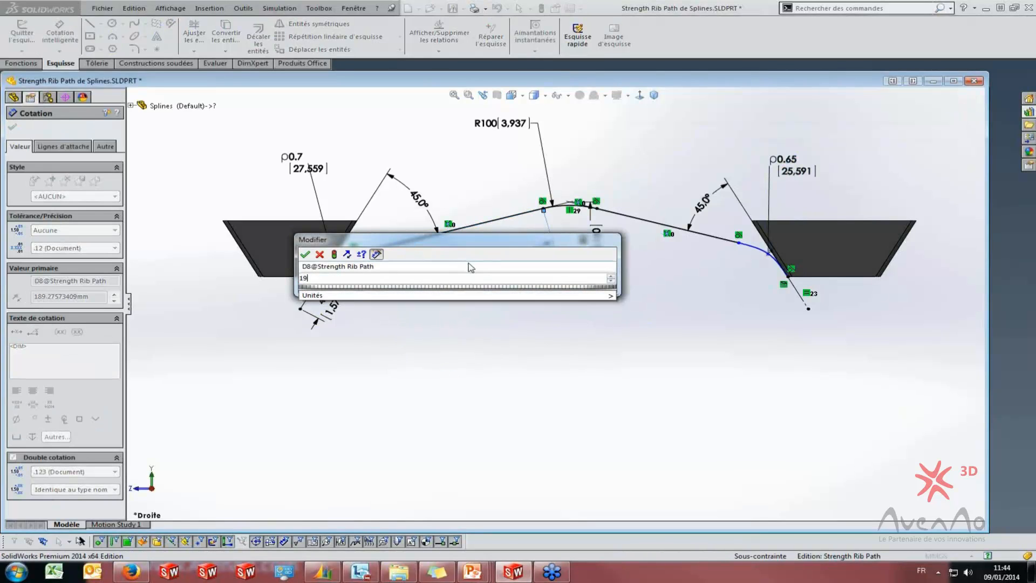
{"action": "key", "text": "Return"}
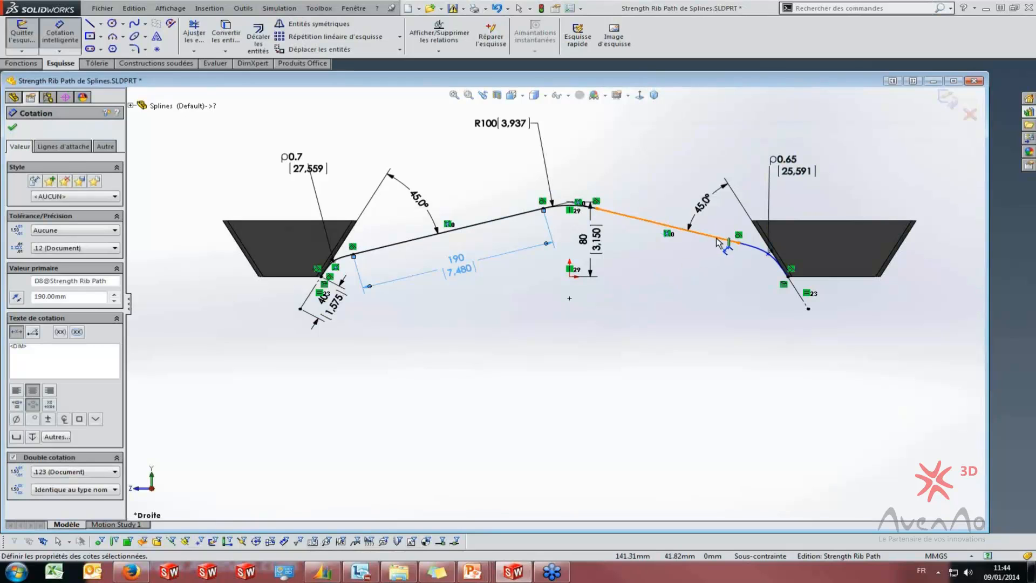
{"action": "left_click", "coordinate": [718, 238]}
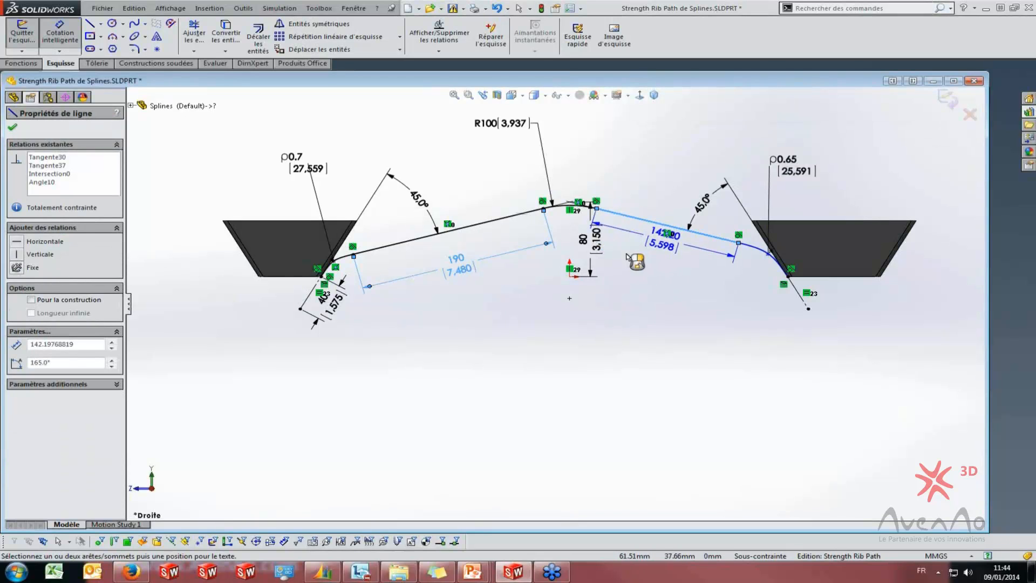
{"action": "left_click", "coordinate": [683, 270]}
{"action": "type", "text": "14"}
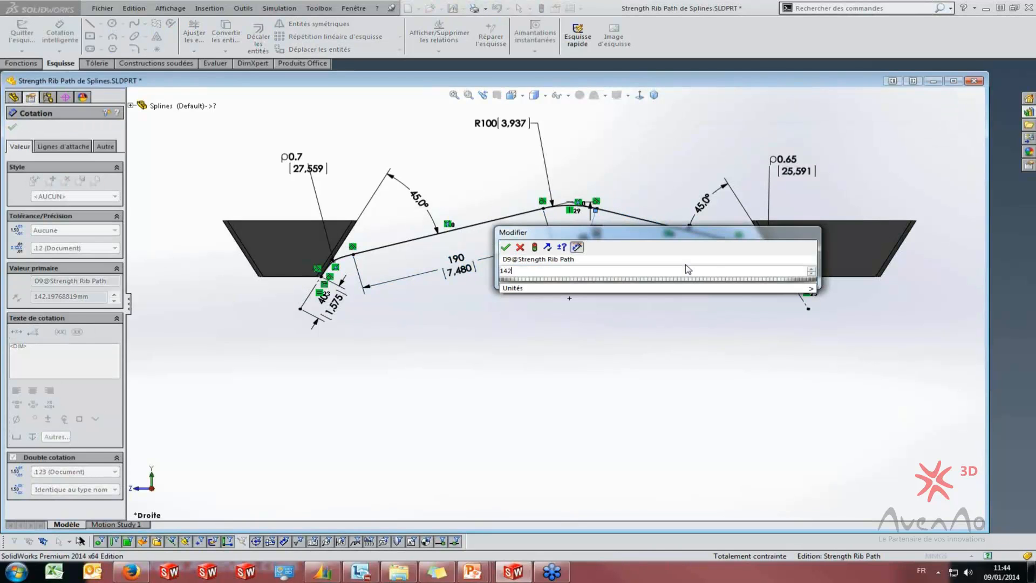
{"action": "type", "text": "2"}
{"action": "key", "text": "Return"}
Examine the tangent relations at both ends of the left conic
{"action": "scroll", "coordinate": [370, 273], "scroll_direction": "down", "scroll_amount": 2}
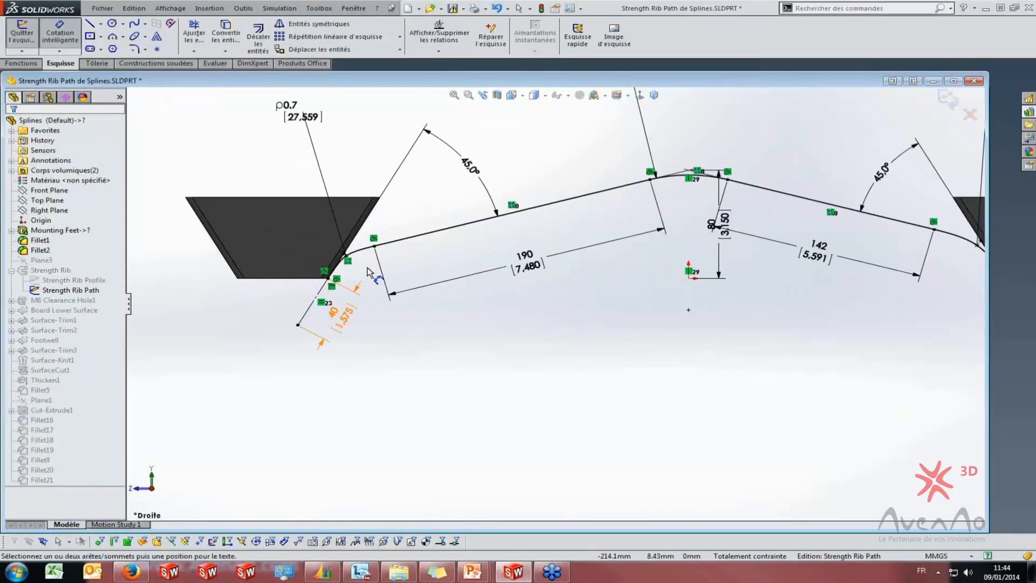
{"action": "scroll", "coordinate": [370, 272], "scroll_direction": "down", "scroll_amount": 2}
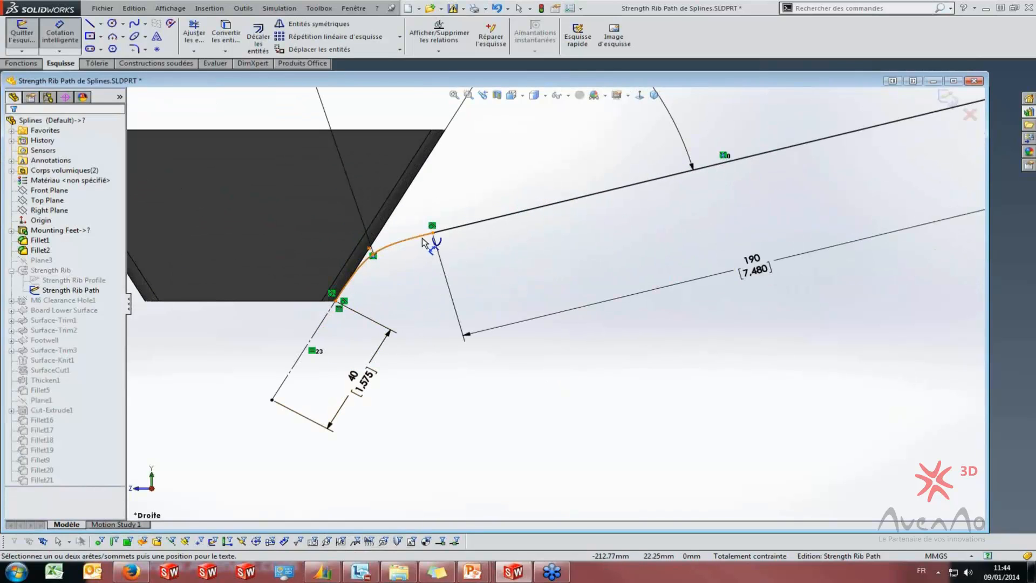
{"action": "key", "text": "Escape"}
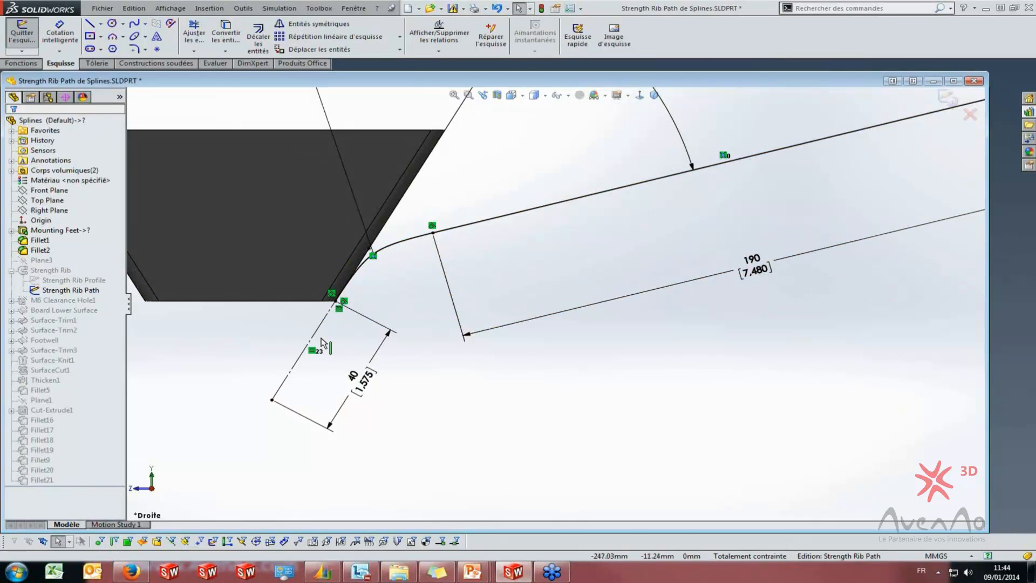
{"action": "left_click", "coordinate": [430, 229]}
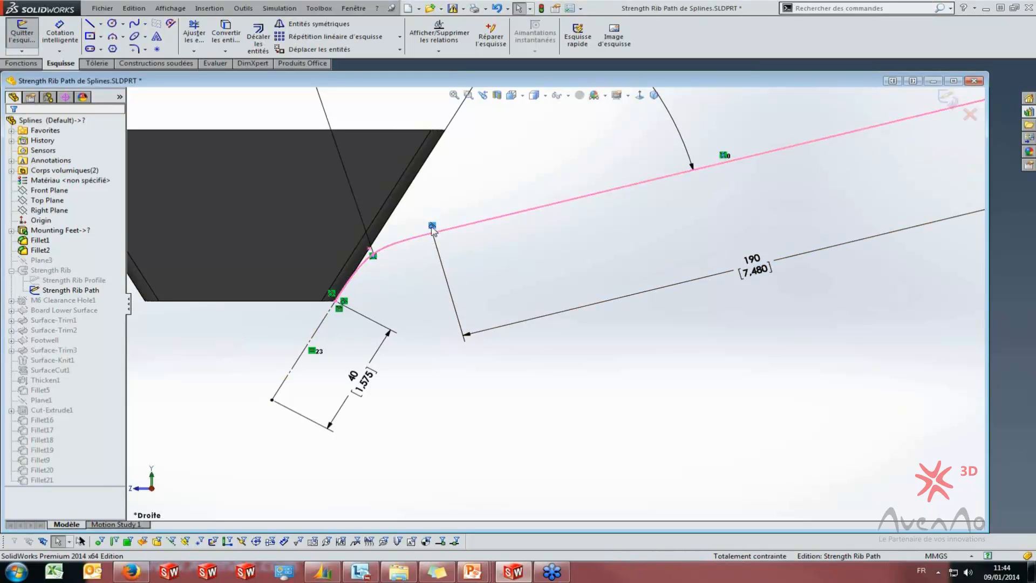
{"action": "left_click", "coordinate": [345, 301]}
{"action": "scroll", "coordinate": [348, 312], "scroll_direction": "up", "scroll_amount": 2}
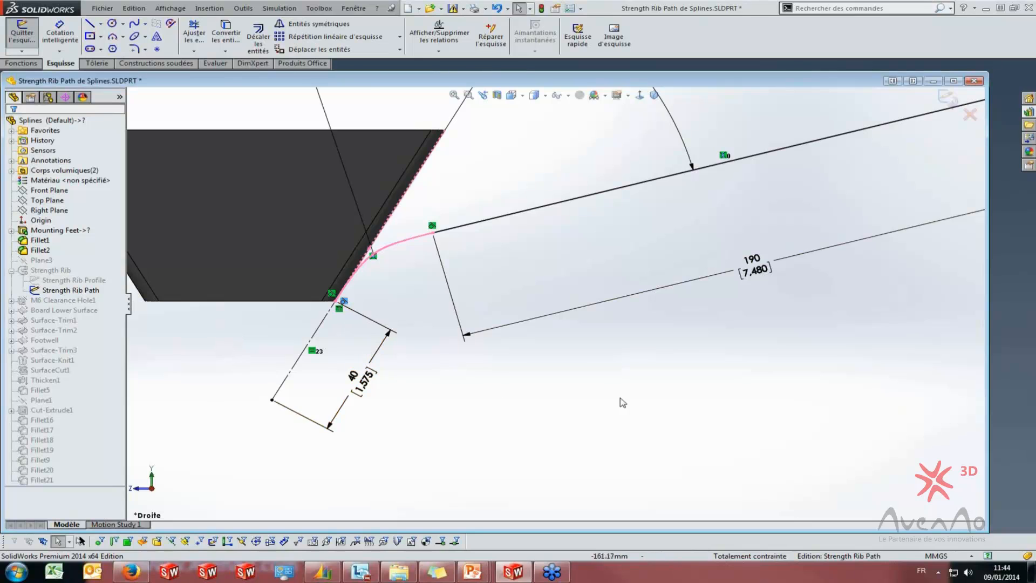
{"action": "scroll", "coordinate": [620, 400], "scroll_direction": "up", "scroll_amount": 2}
{"action": "scroll", "coordinate": [702, 335], "scroll_direction": "up", "scroll_amount": 2}
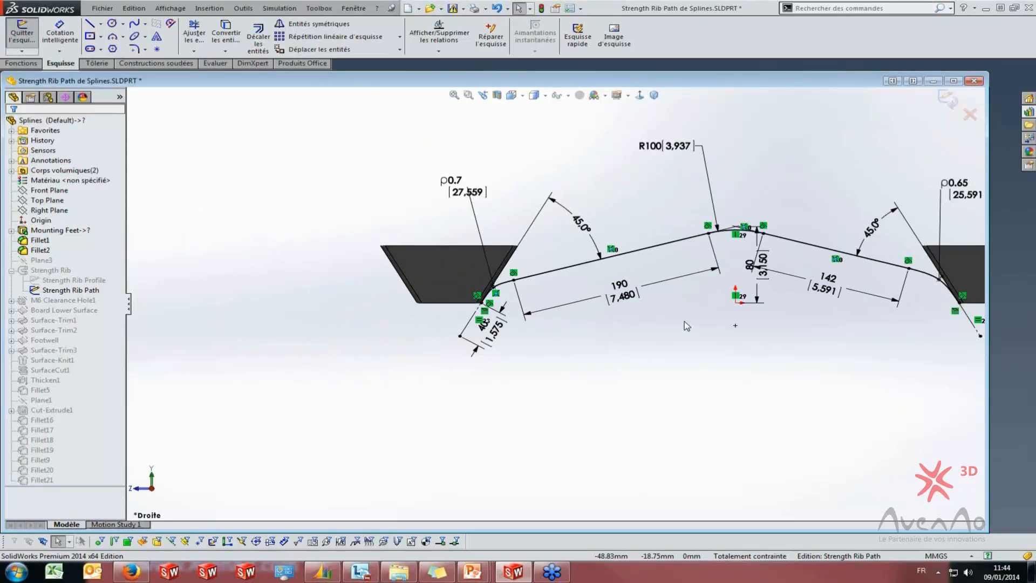
Move the 0.65 and 0.7 rho dimension labels outward and closer to their conics, and exit the rib path sketch
{"action": "scroll", "coordinate": [684, 313], "scroll_direction": "up", "scroll_amount": 1}
{"action": "scroll", "coordinate": [684, 318], "scroll_direction": "down", "scroll_amount": 2}
{"action": "scroll", "coordinate": [688, 327], "scroll_direction": "up", "scroll_amount": 3}
{"action": "scroll", "coordinate": [704, 325], "scroll_direction": "down", "scroll_amount": 2}
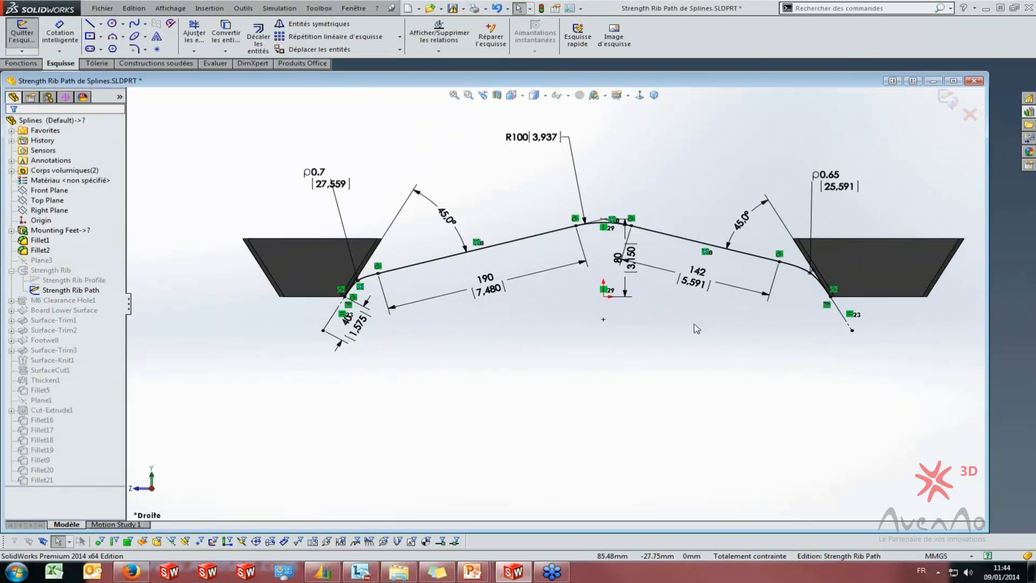
{"action": "left_click_drag", "start_coordinate": [831, 178], "coordinate": [865, 199]}
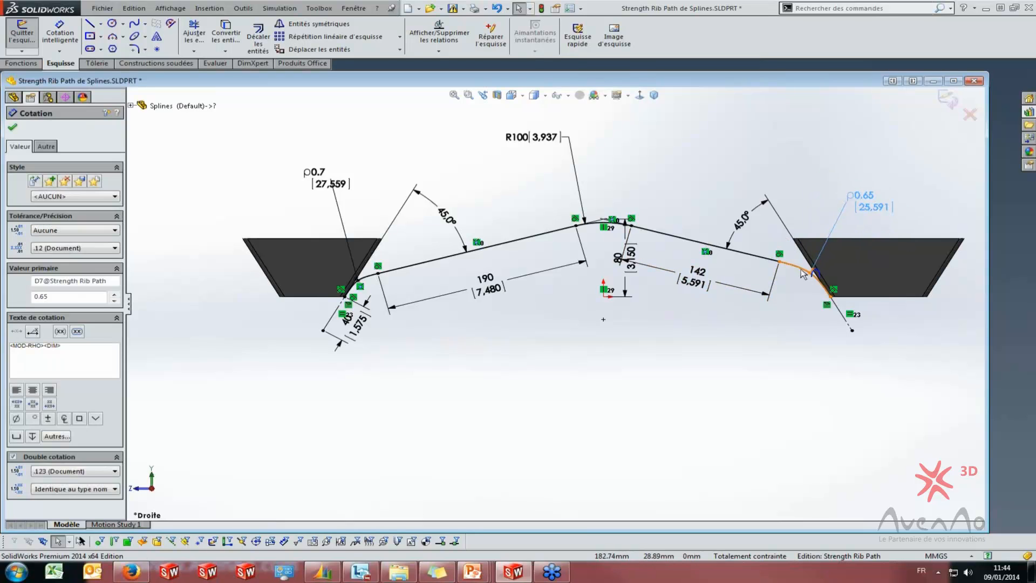
{"action": "left_click_drag", "start_coordinate": [314, 186], "coordinate": [281, 212]}
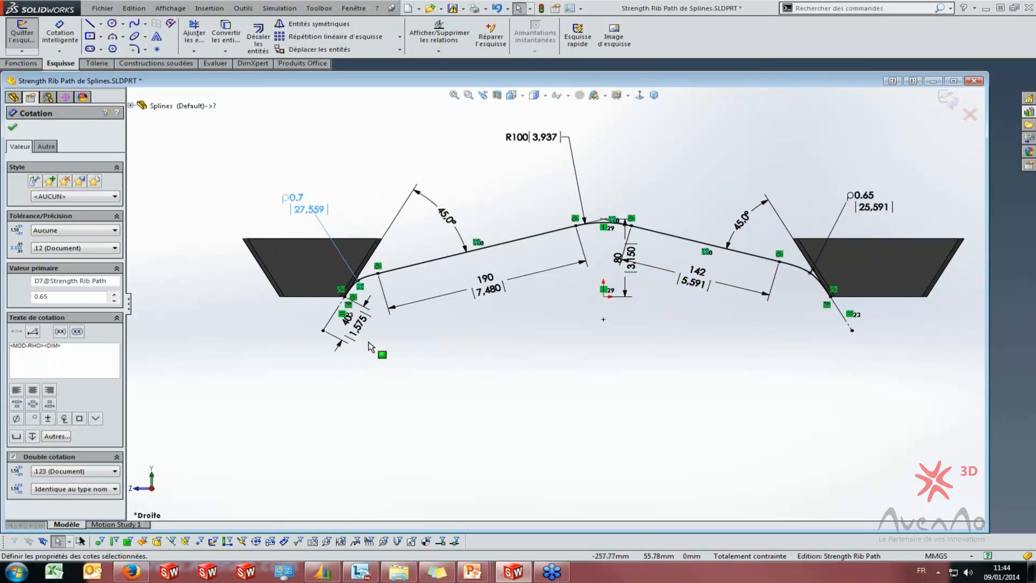
{"action": "left_click", "coordinate": [552, 421]}
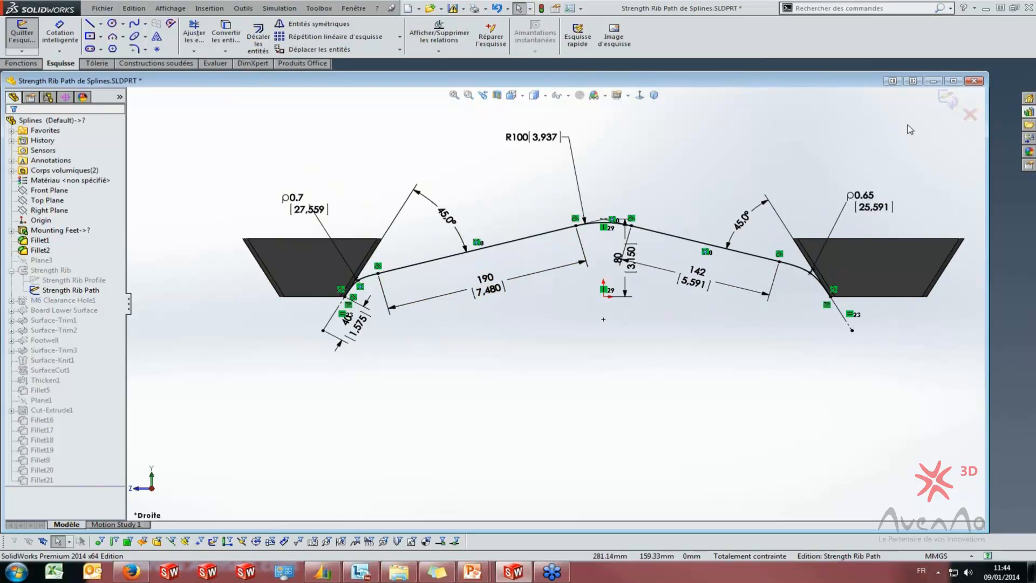
{"action": "left_click", "coordinate": [951, 104]}
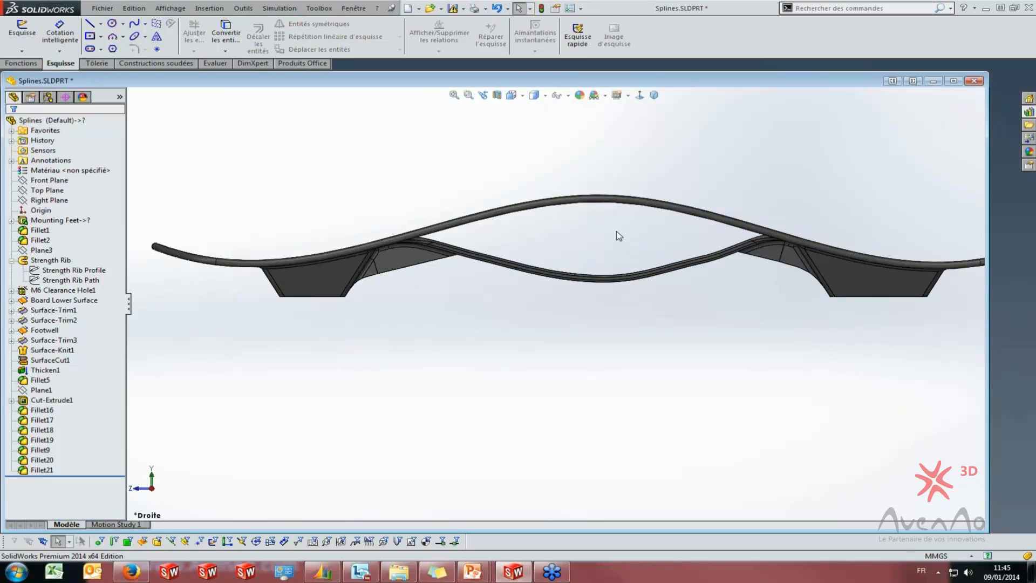
{"action": "left_click", "coordinate": [74, 311]}
{"action": "left_click", "coordinate": [64, 281]}
{"action": "left_click", "coordinate": [64, 271]}
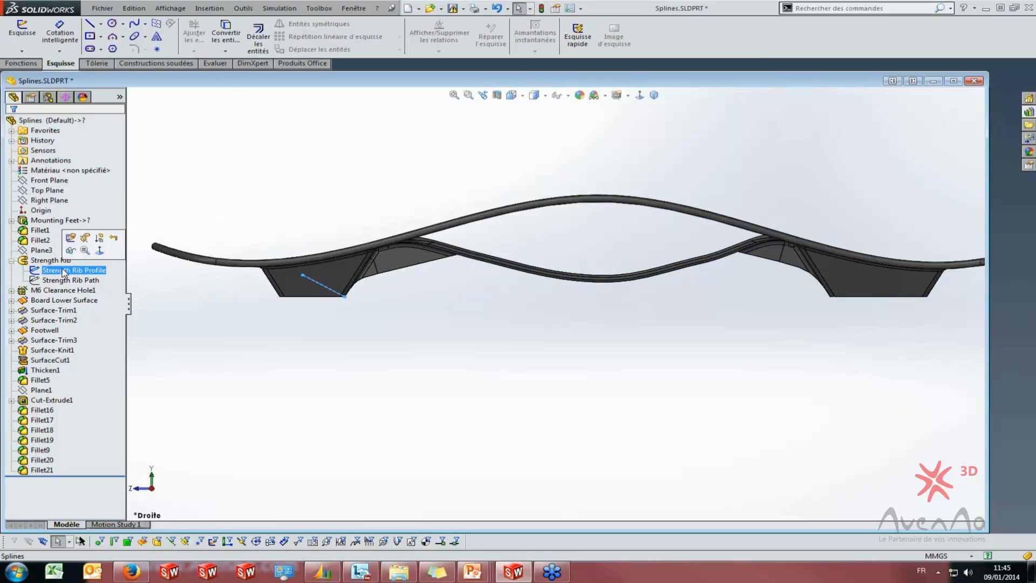
{"action": "right_click", "coordinate": [63, 272]}
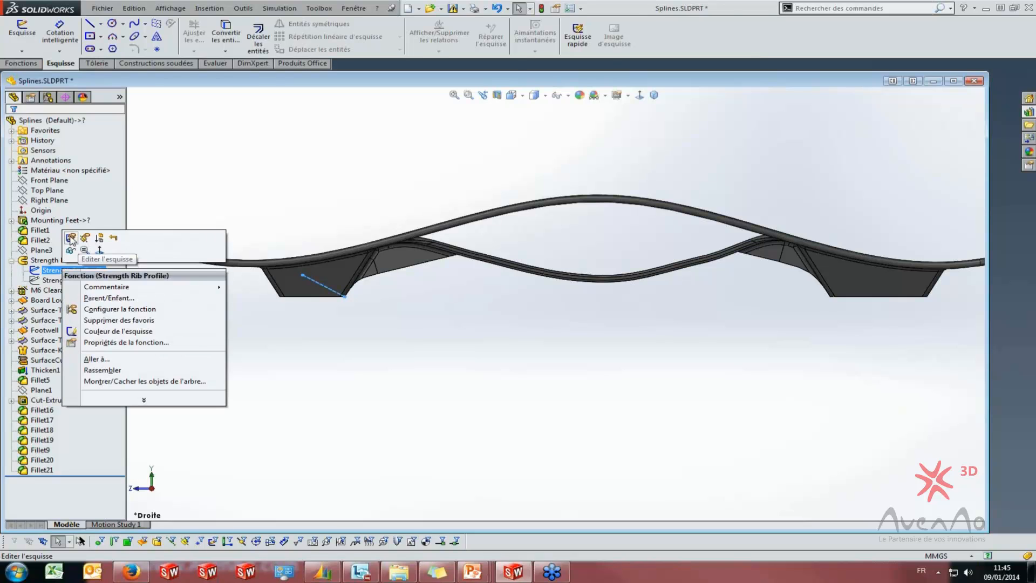
{"action": "left_click", "coordinate": [70, 238]}
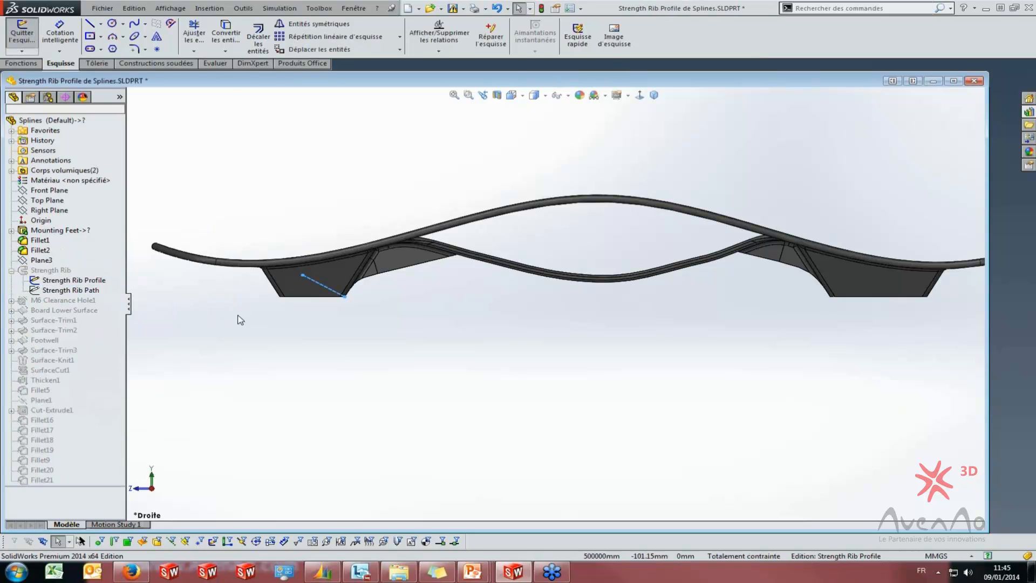
{"action": "left_click", "coordinate": [948, 100]}
Open the Strength Rib Profile sketch for editing
{"action": "mouse_move", "coordinate": [428, 285]}
{"action": "middle_mouse_down"}
{"action": "mouse_move", "coordinate": [428, 194]}
{"action": "mouse_move", "coordinate": [409, 378]}
{"action": "middle_mouse_up"}
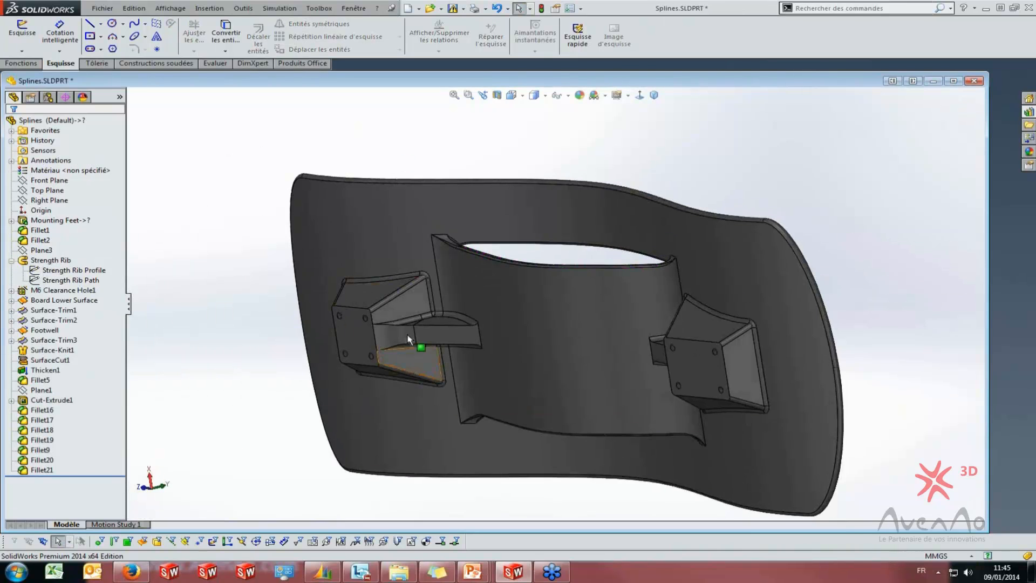
{"action": "left_click", "coordinate": [388, 336]}
{"action": "left_click", "coordinate": [52, 272]}
{"action": "left_click", "coordinate": [52, 271]}
{"action": "middle_click_drag", "start_coordinate": [316, 324], "coordinate": [419, 465]}
{"action": "right_click", "coordinate": [80, 271]}
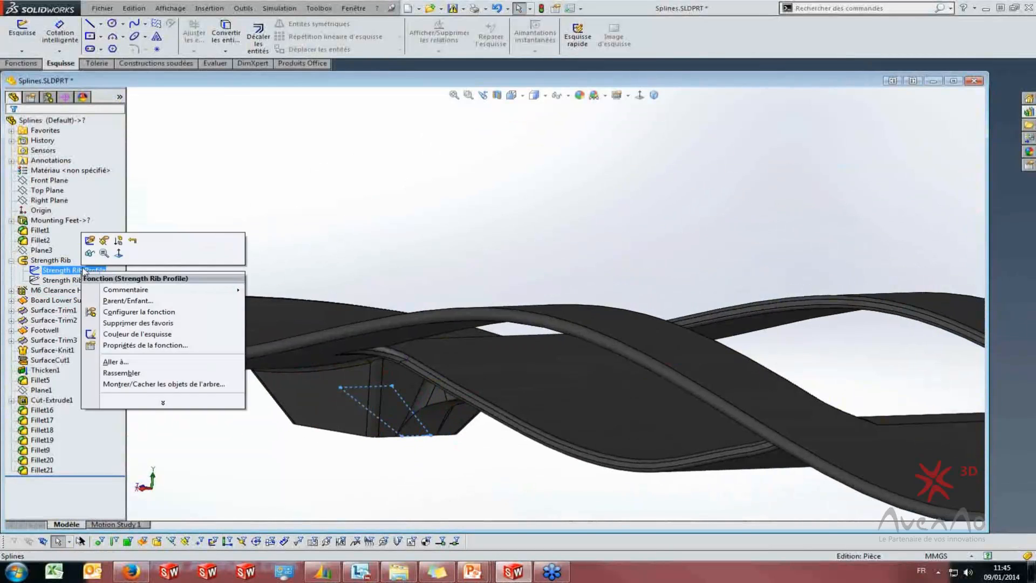
{"action": "left_click", "coordinate": [89, 243]}
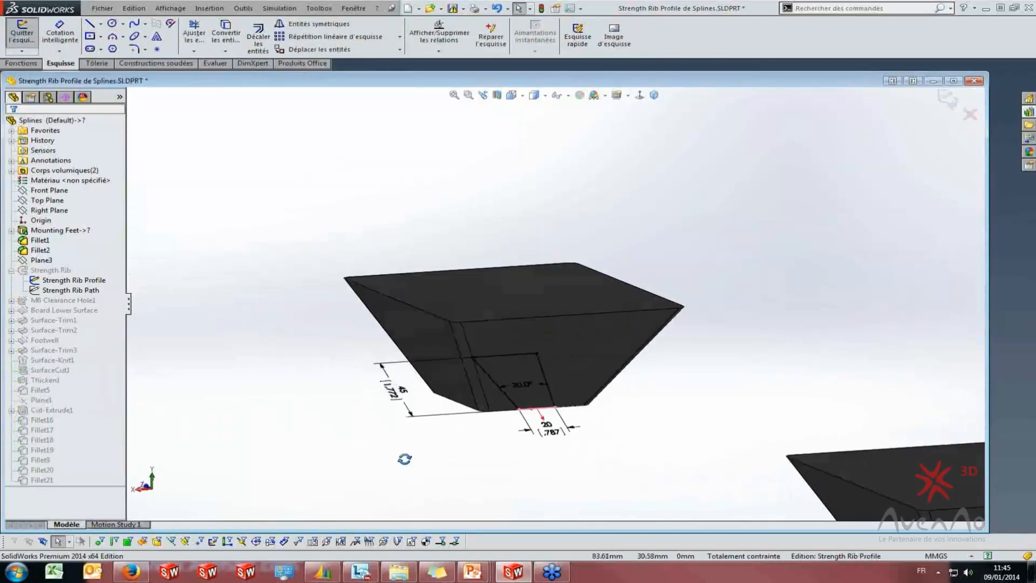
Delete the short line closing the lower end of the rib profile, confirming the removal despite its associated dimensions
{"action": "scroll", "coordinate": [590, 415], "scroll_direction": "down", "scroll_amount": 3}
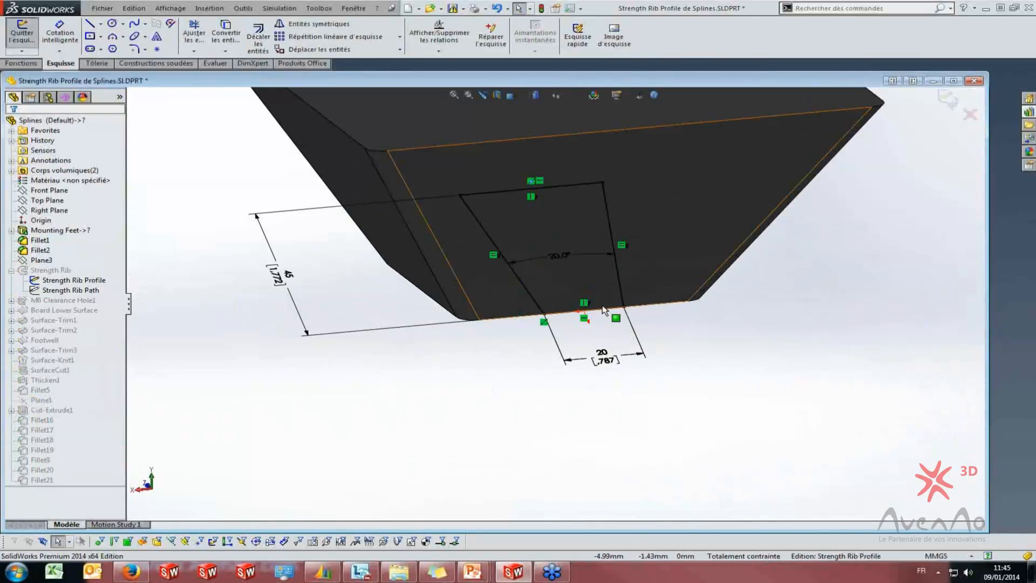
{"action": "left_click", "coordinate": [607, 316]}
{"action": "key", "text": "Delete"}
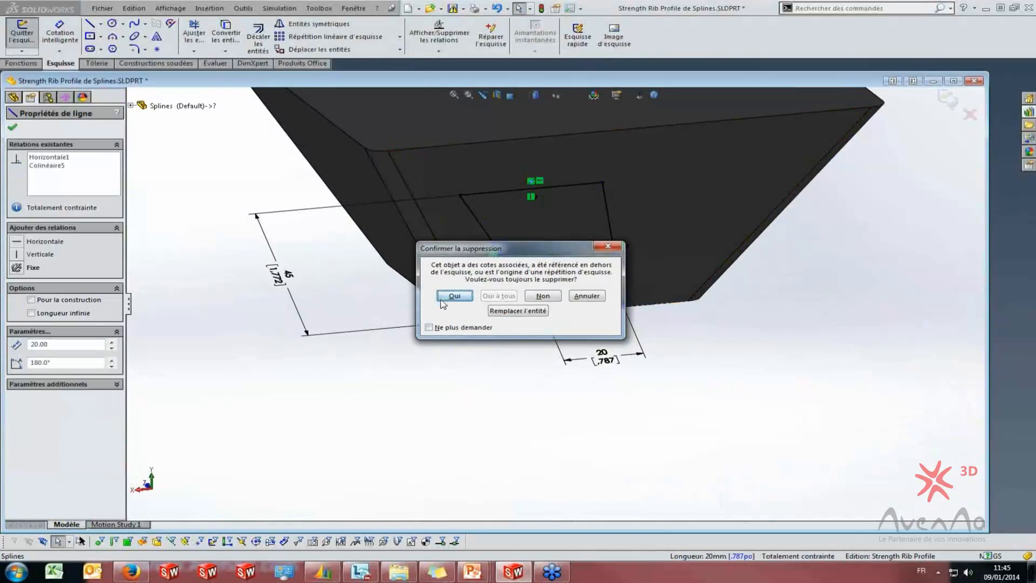
{"action": "left_click", "coordinate": [448, 297]}
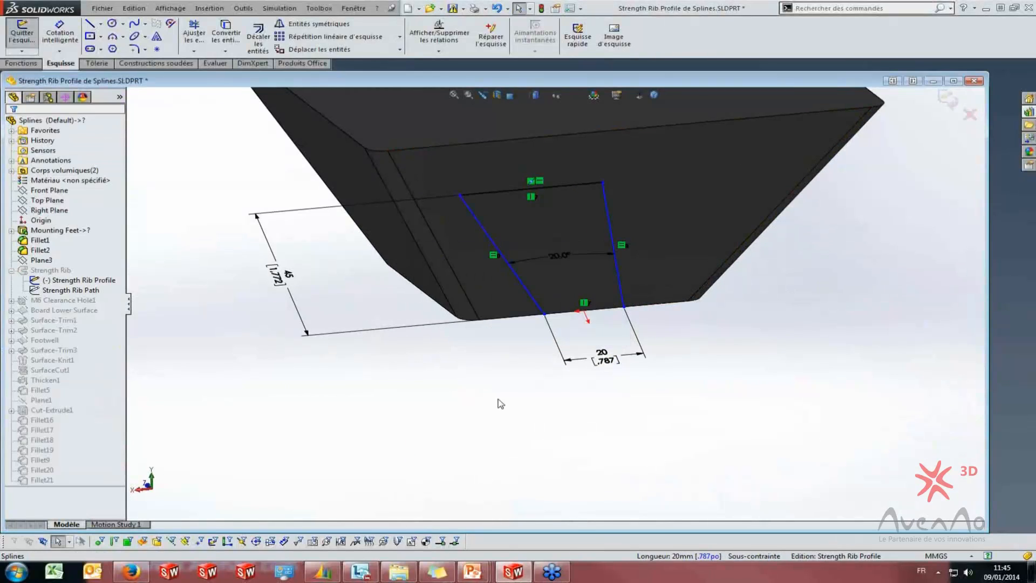
Draw a conic with automatic tangency between the open lower ends of the profile's two slanted lines
{"action": "left_click", "coordinate": [145, 36]}
{"action": "left_click", "coordinate": [151, 82]}
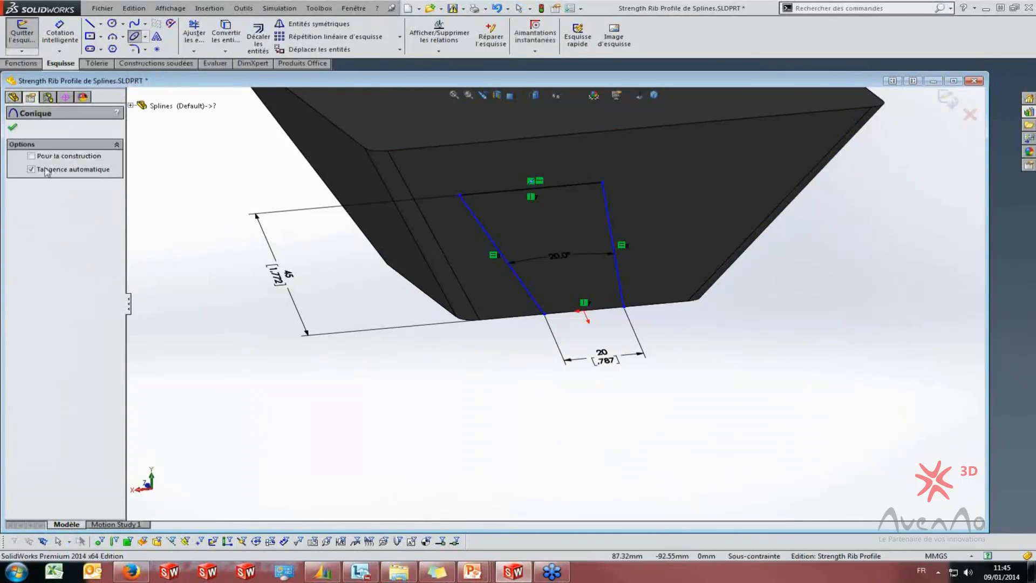
{"action": "left_click", "coordinate": [544, 312]}
{"action": "left_click", "coordinate": [624, 307]}
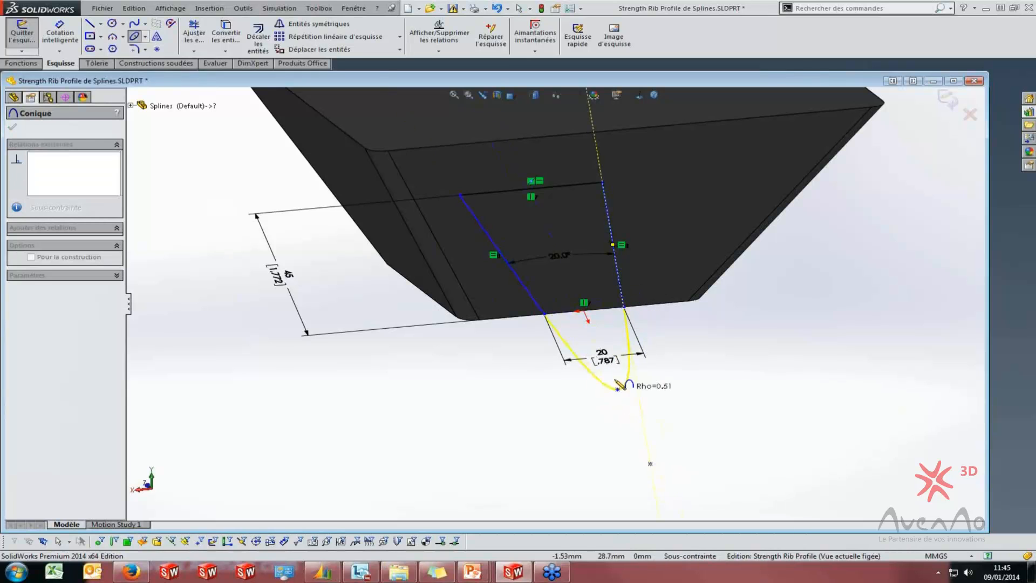
{"action": "left_click", "coordinate": [615, 357]}
{"action": "key", "text": "Escape"}
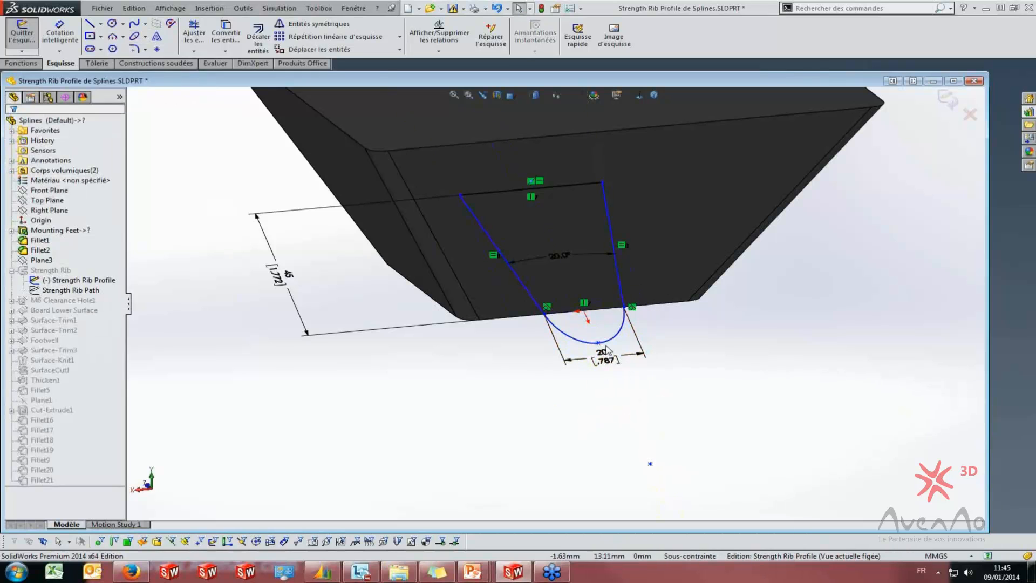
Attach the conic's shoulder point to the sketch origin at the foot's lower edge
{"action": "mouse_move", "coordinate": [598, 343]}
{"action": "left_mouse_down"}
{"action": "mouse_move", "coordinate": [604, 318]}
{"action": "mouse_move", "coordinate": [584, 311]}
{"action": "left_mouse_up"}
{"action": "scroll", "coordinate": [578, 387], "scroll_direction": "up", "scroll_amount": 5}
{"action": "mouse_move", "coordinate": [555, 446]}
{"action": "middle_mouse_down"}
{"action": "mouse_move", "coordinate": [578, 349]}
{"action": "mouse_move", "coordinate": [581, 433]}
{"action": "middle_mouse_up"}
{"action": "scroll", "coordinate": [480, 339], "scroll_direction": "up", "scroll_amount": 2}
{"action": "scroll", "coordinate": [486, 270], "scroll_direction": "down", "scroll_amount": 8}
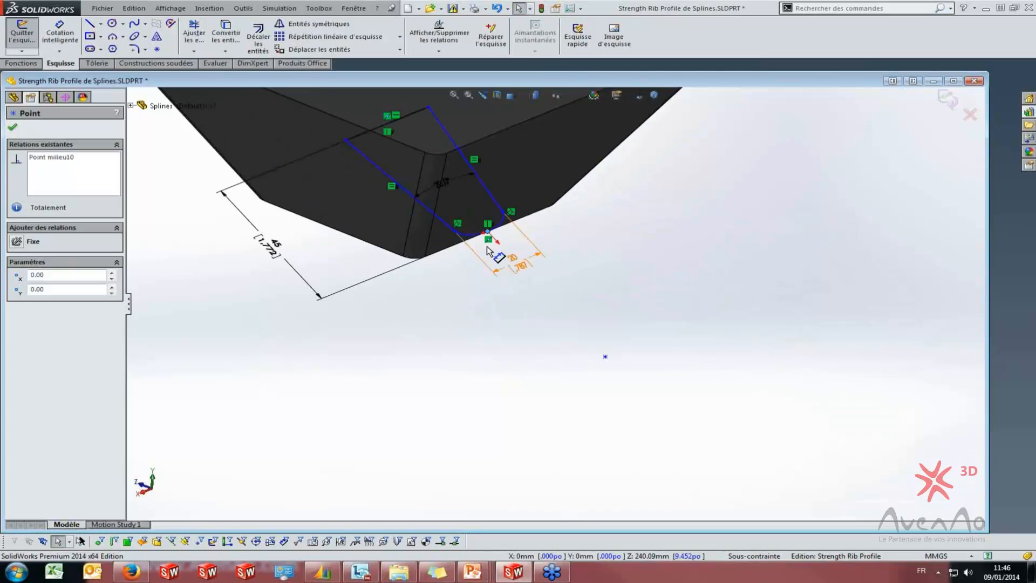
{"action": "scroll", "coordinate": [468, 274], "scroll_direction": "up", "scroll_amount": 8}
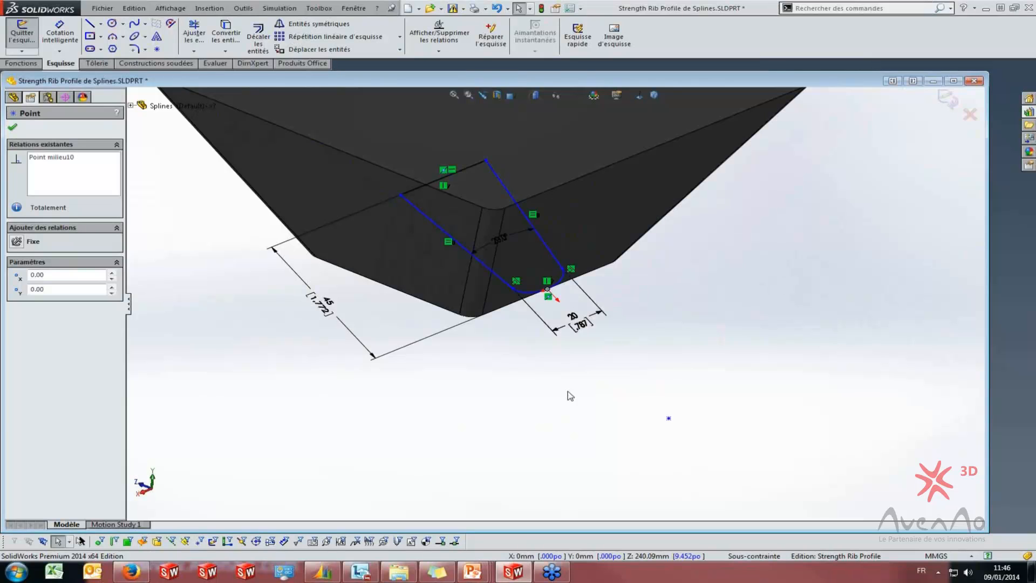
Add a rho dimension of 0.2 to the profile's conic and exit the sketch
{"action": "right_click_drag", "start_coordinate": [598, 438], "coordinate": [596, 377]}
{"action": "left_click", "coordinate": [540, 291]}
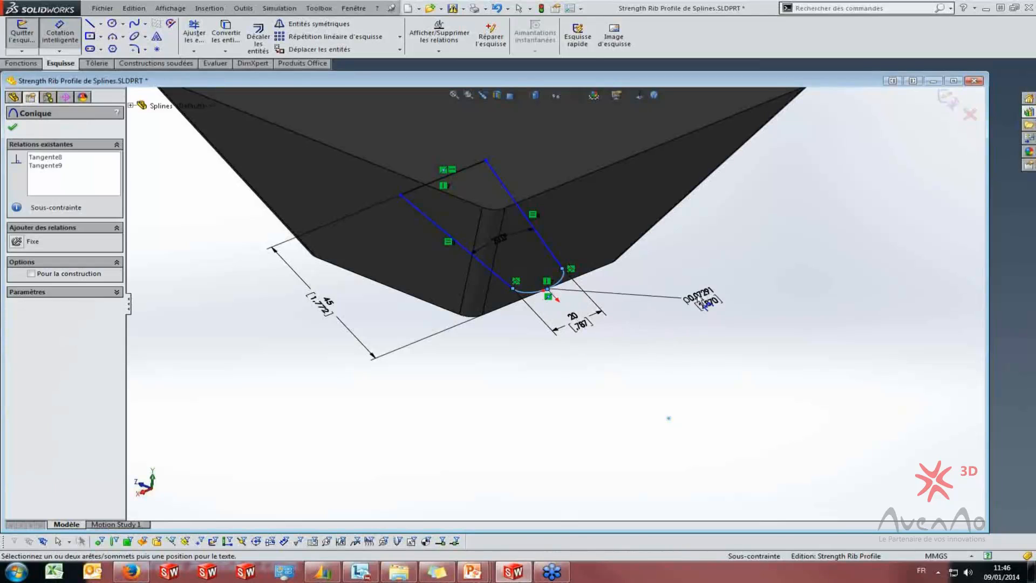
{"action": "left_click", "coordinate": [698, 300]}
{"action": "type", "text": "0.2"}
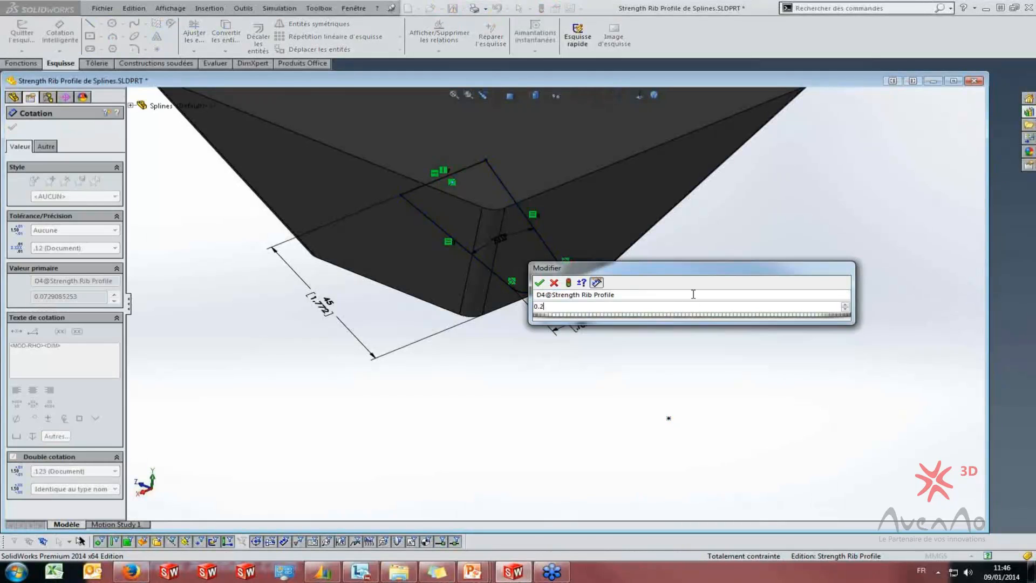
{"action": "key", "text": "Return"}
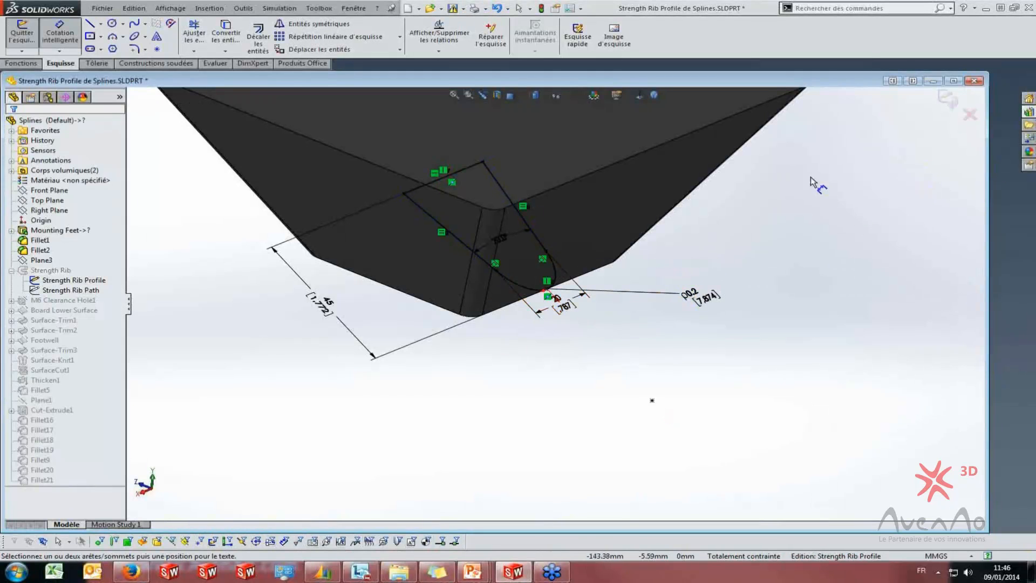
{"action": "scroll", "coordinate": [642, 372], "scroll_direction": "up", "scroll_amount": 1}
{"action": "mouse_move", "coordinate": [642, 372]}
{"action": "middle_mouse_down"}
{"action": "mouse_move", "coordinate": [650, 264]}
{"action": "mouse_move", "coordinate": [631, 331]}
{"action": "mouse_move", "coordinate": [638, 324]}
{"action": "middle_mouse_up"}
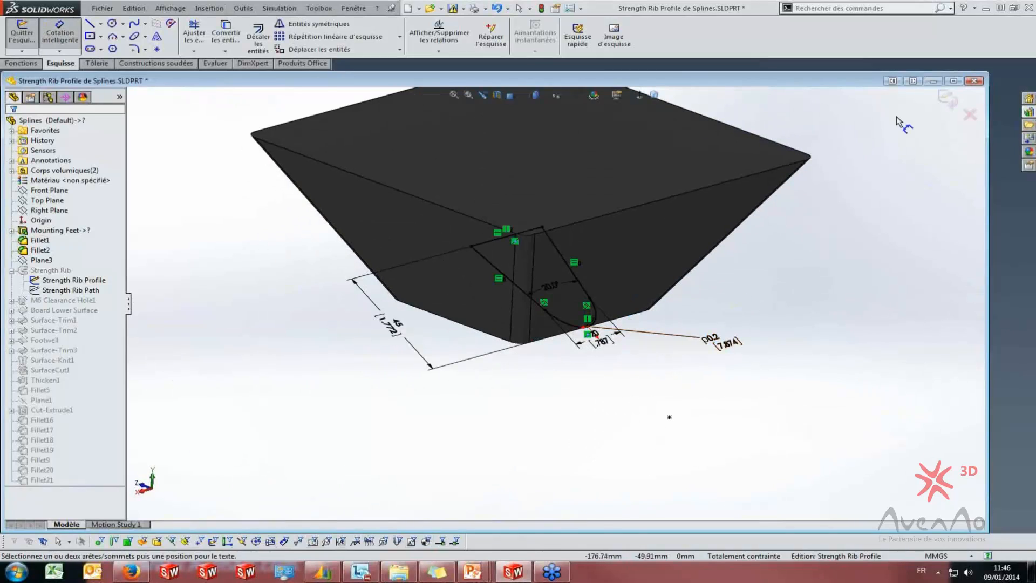
{"action": "left_click", "coordinate": [949, 101]}
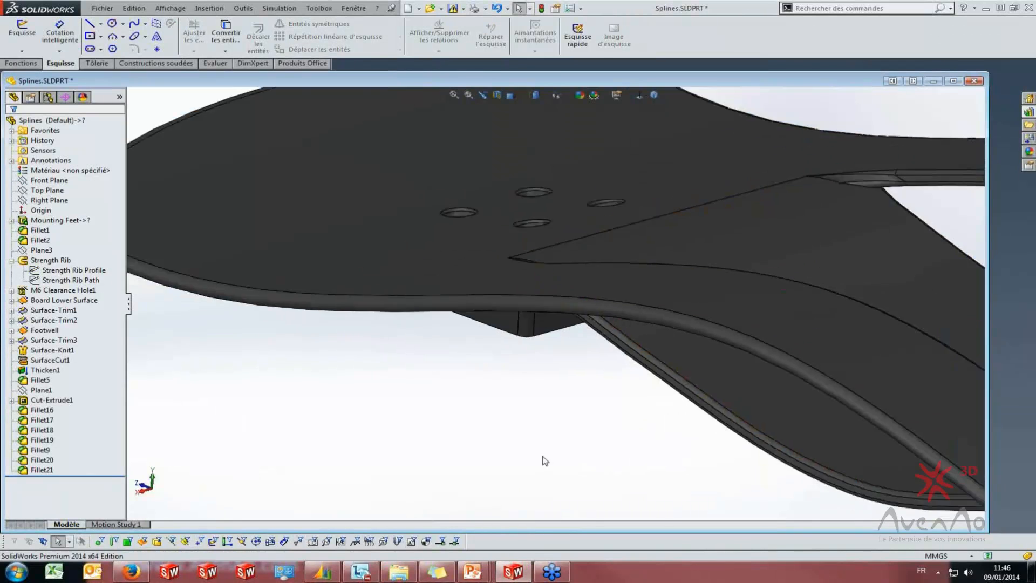
Examine the rebuilt rib's rounded shape on the board's underside and the Conic sketch tool that produces it
{"action": "scroll", "coordinate": [545, 461], "scroll_direction": "up", "scroll_amount": 4}
{"action": "middle_click_drag", "start_coordinate": [545, 461], "coordinate": [546, 226]}
{"action": "scroll", "coordinate": [480, 428], "scroll_direction": "down", "scroll_amount": 6}
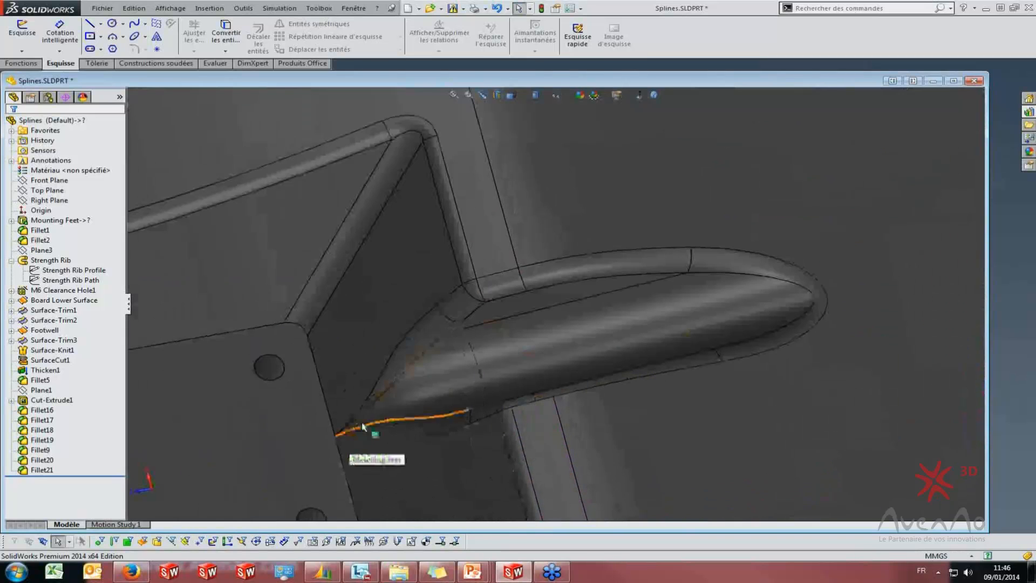
{"action": "scroll", "coordinate": [647, 302], "scroll_direction": "up", "scroll_amount": 8}
{"action": "middle_click_drag", "start_coordinate": [609, 289], "coordinate": [639, 389]}
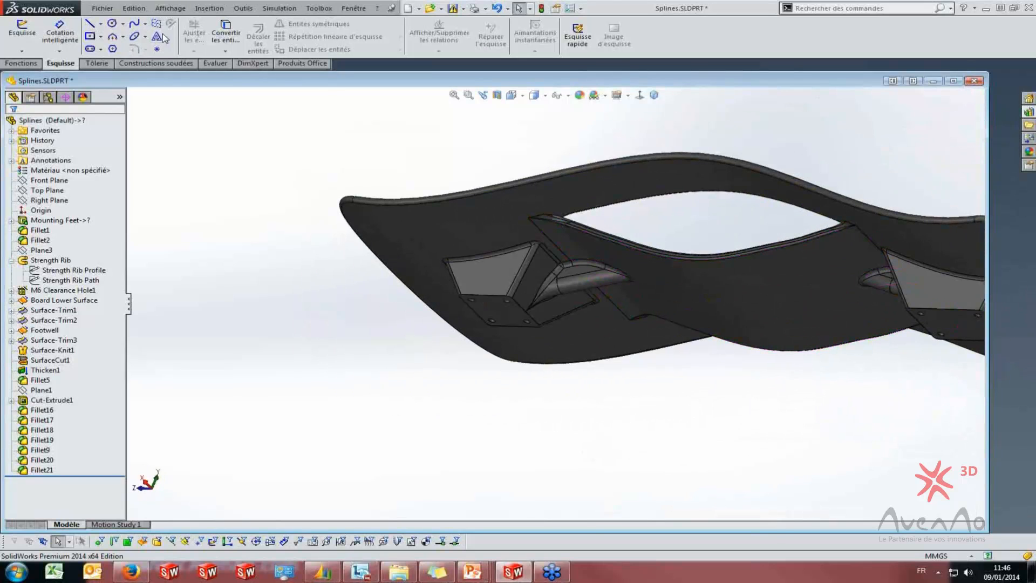
{"action": "left_click", "coordinate": [145, 36]}
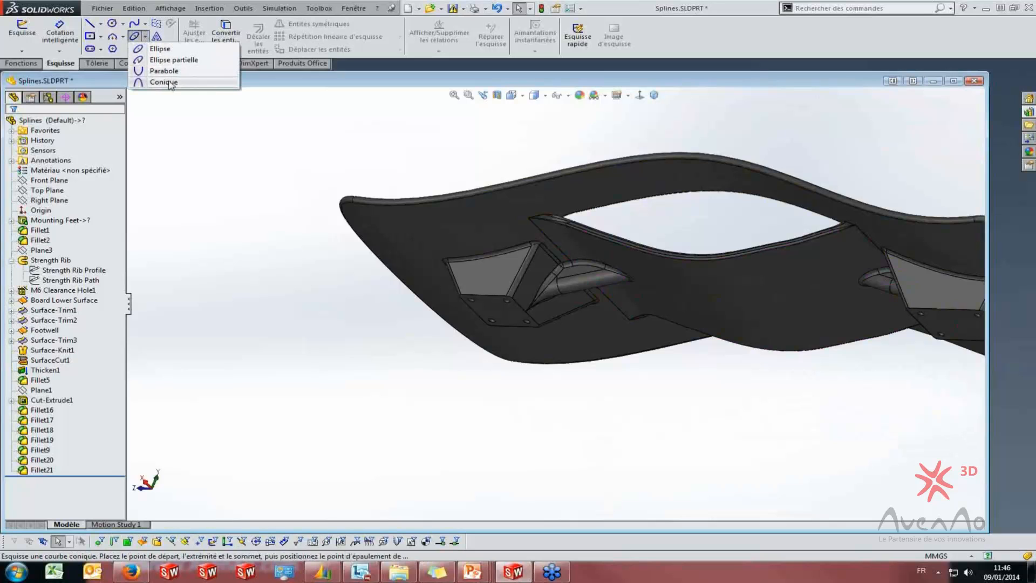
{"action": "left_click", "coordinate": [360, 131]}
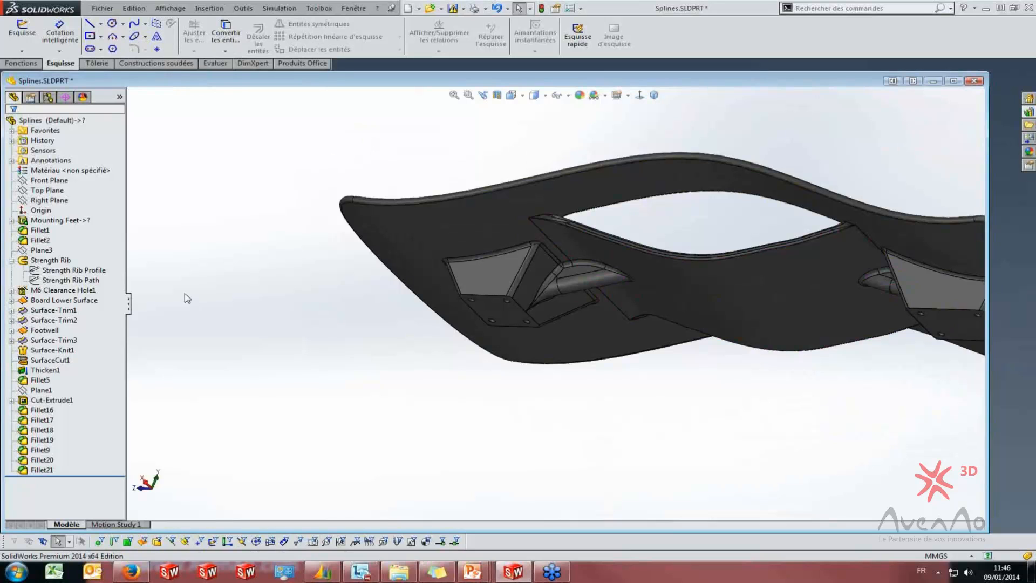
{"action": "scroll", "coordinate": [209, 276], "scroll_direction": "up", "scroll_amount": 3}
{"action": "left_click_drag", "start_coordinate": [455, 303], "coordinate": [412, 292]}
{"action": "key", "text": "Escape"}
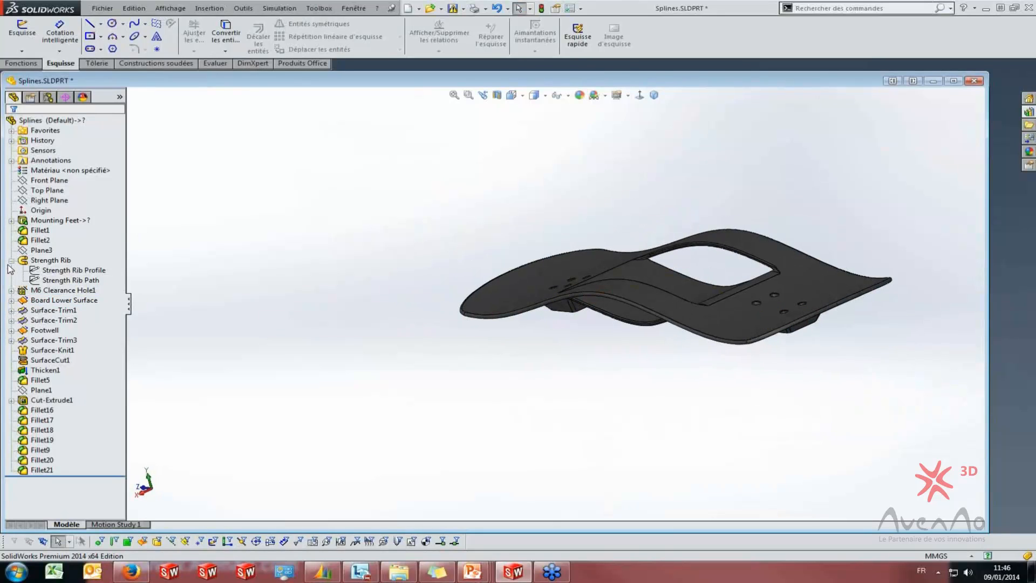
Preview the Footwell Sketch and open the Board Profile sketch of the Board Lower Surface for editing
{"action": "left_click", "coordinate": [11, 261]}
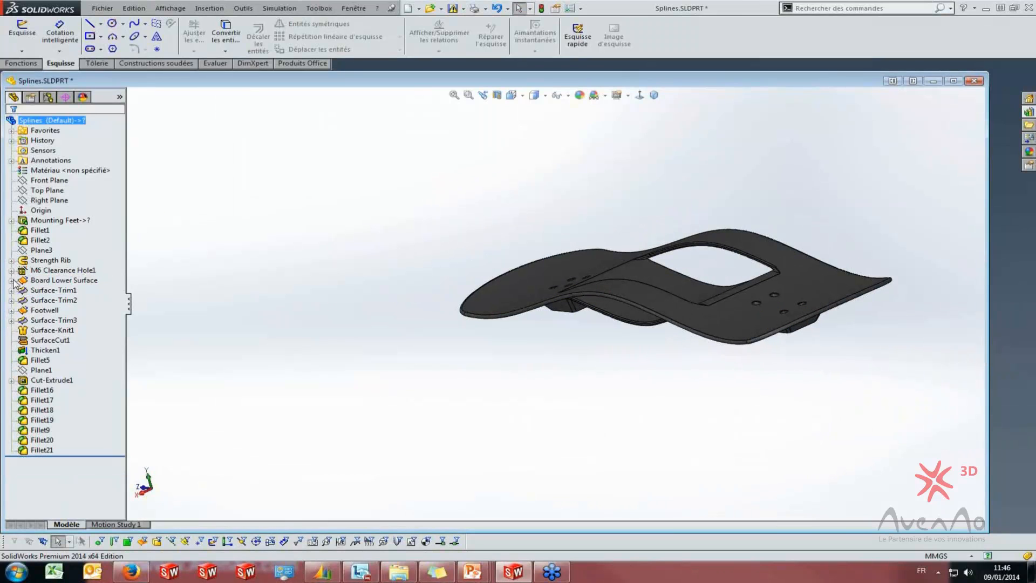
{"action": "left_click", "coordinate": [10, 281]}
{"action": "left_click", "coordinate": [11, 321]}
{"action": "left_click", "coordinate": [71, 330]}
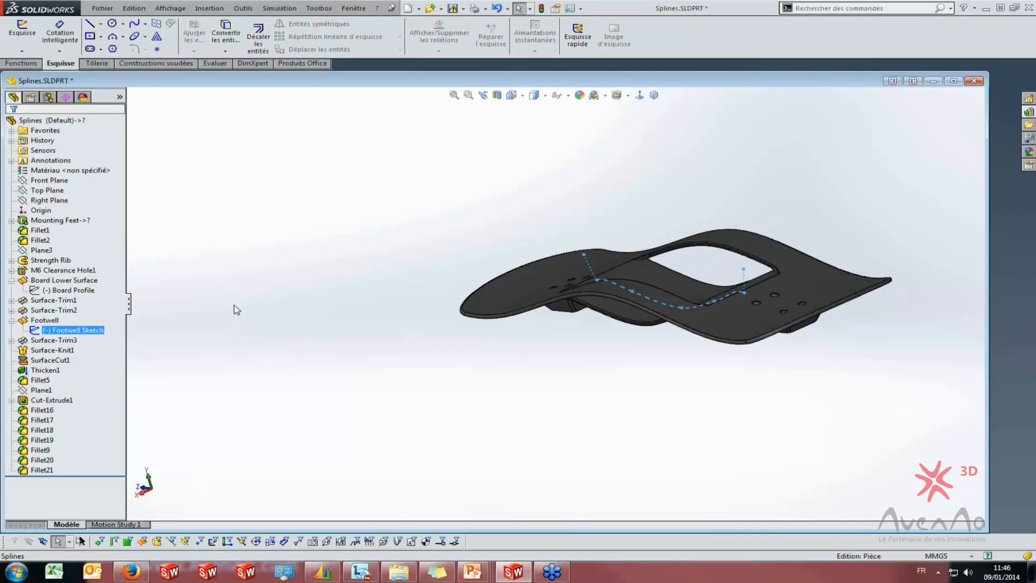
{"action": "left_click", "coordinate": [62, 291]}
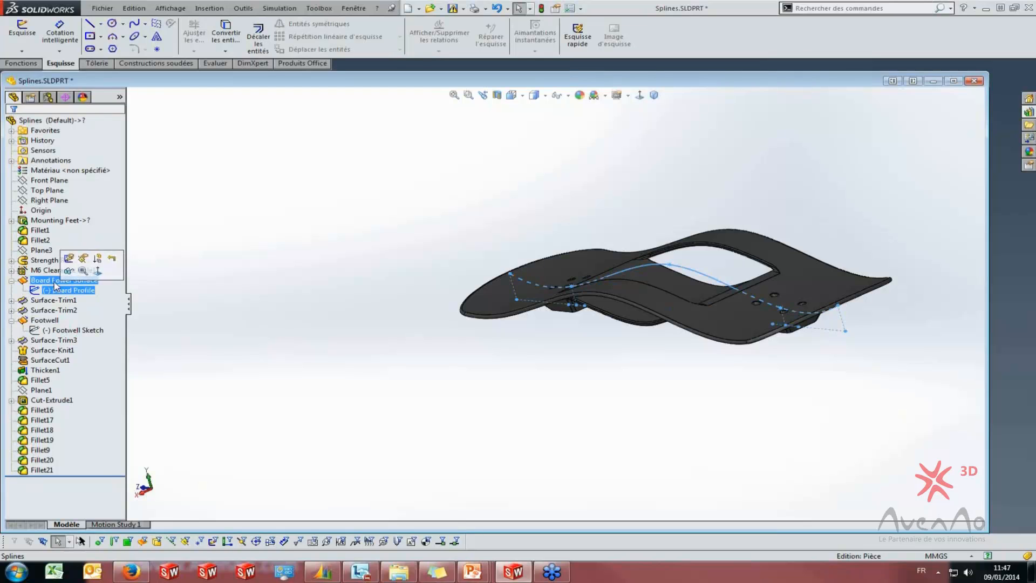
{"action": "right_click", "coordinate": [58, 290]}
{"action": "left_click", "coordinate": [69, 258]}
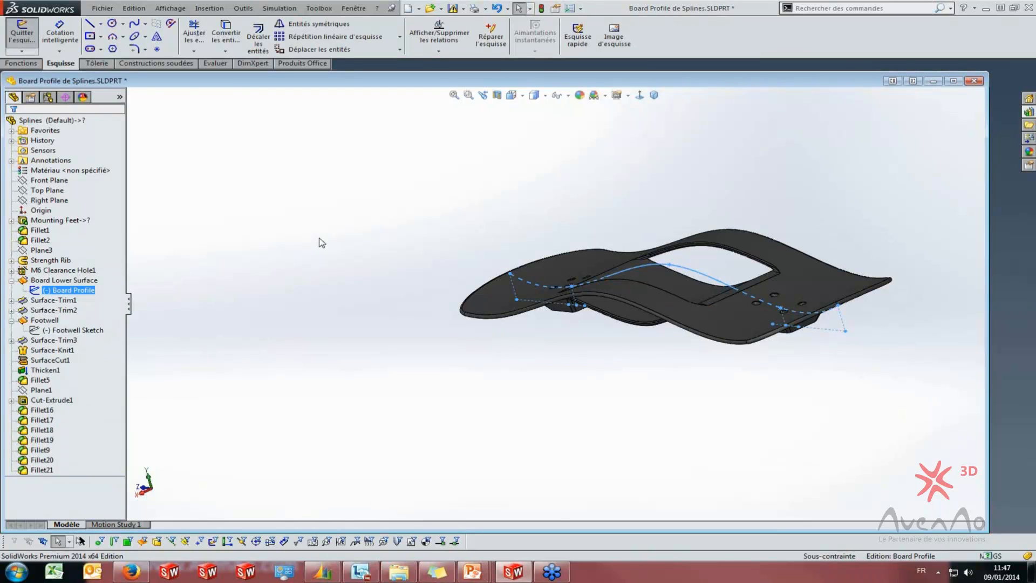
Dimension the total length of the Board Profile spline at 850 mm and exit the sketch
{"action": "left_click", "coordinate": [640, 96]}
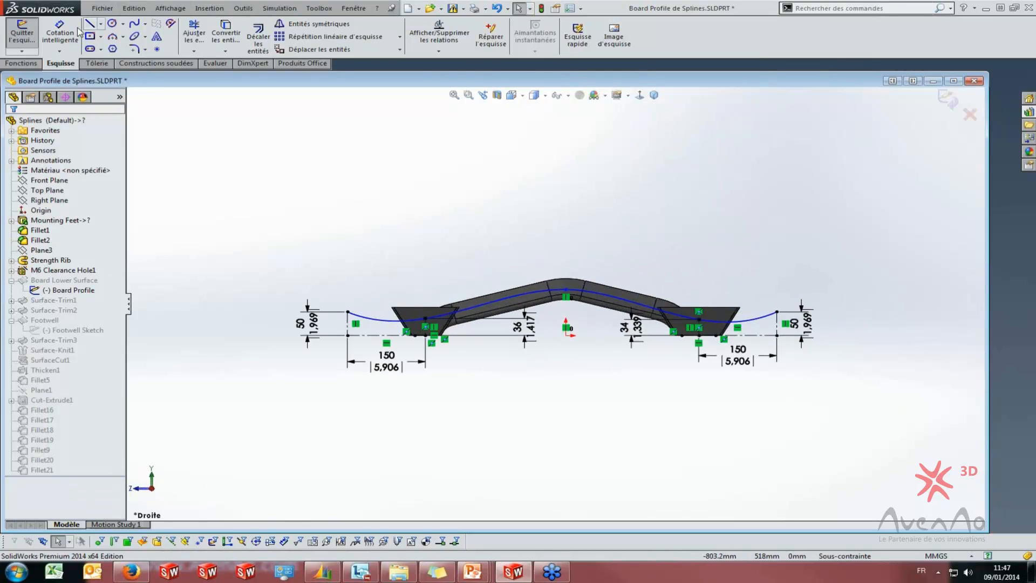
{"action": "left_click", "coordinate": [59, 33]}
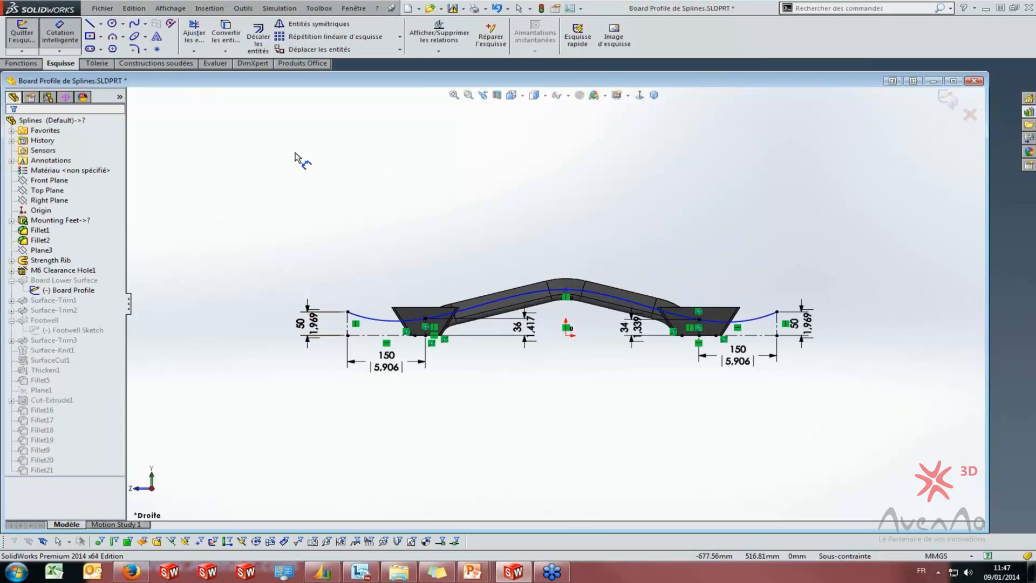
{"action": "left_click", "coordinate": [359, 318]}
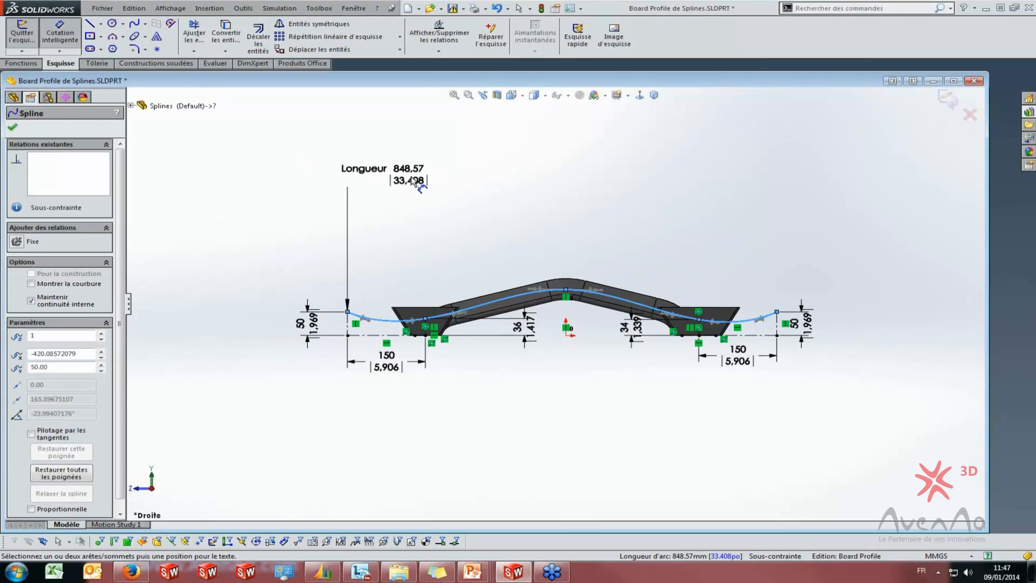
{"action": "left_click", "coordinate": [605, 176]}
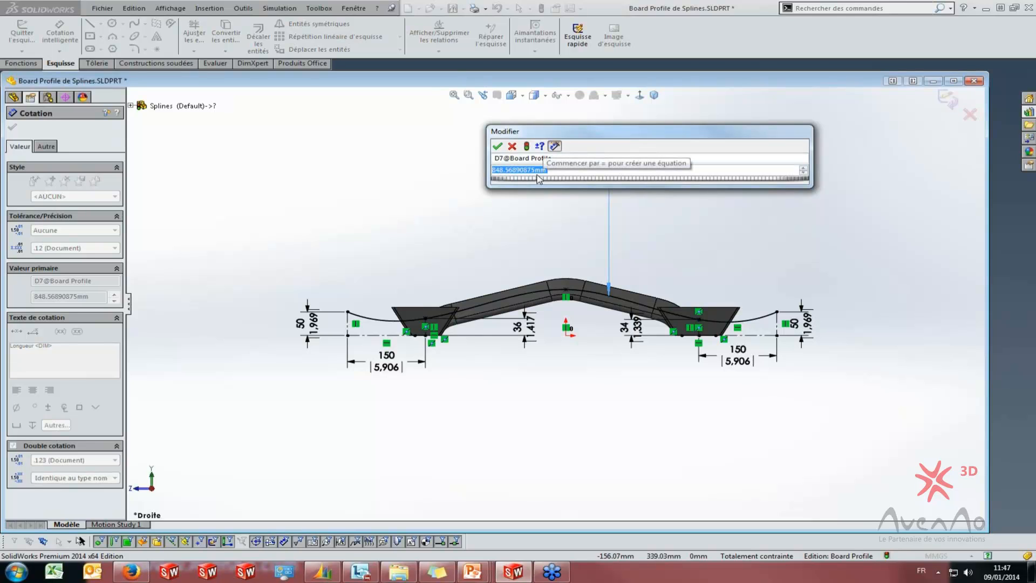
{"action": "type", "text": "850"}
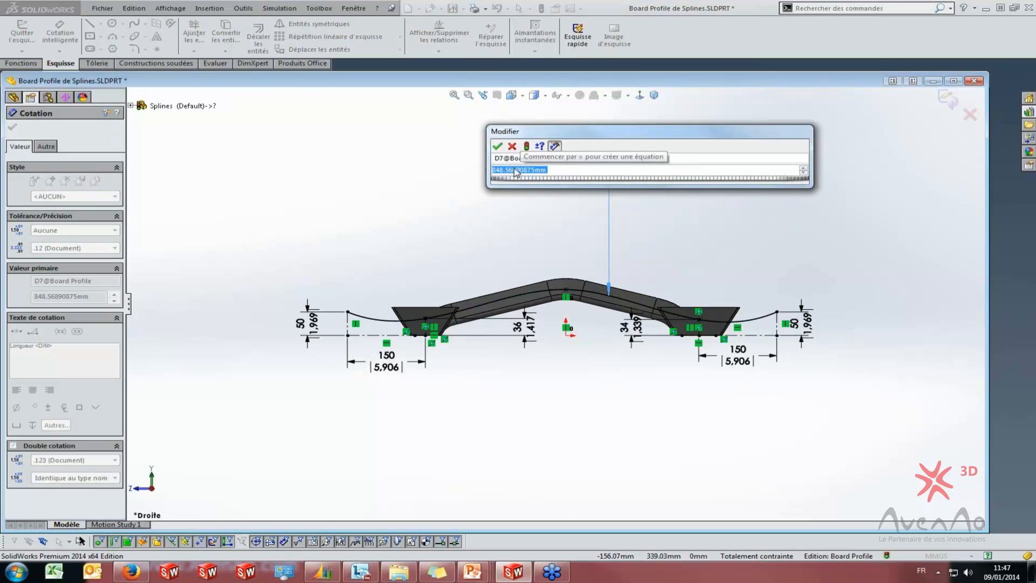
{"action": "key", "text": "Return"}
{"action": "left_click", "coordinate": [578, 233]}
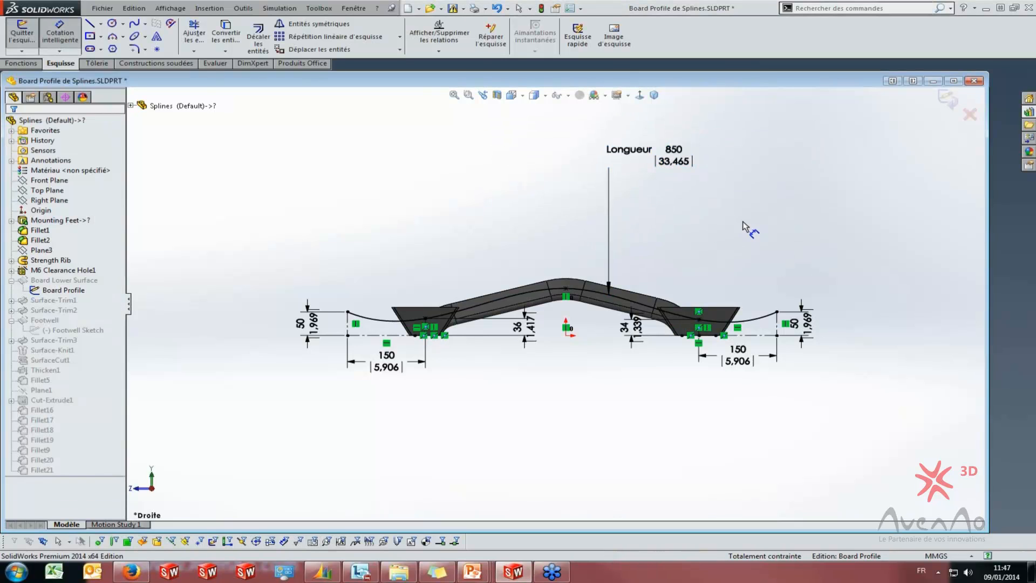
{"action": "left_click", "coordinate": [948, 100]}
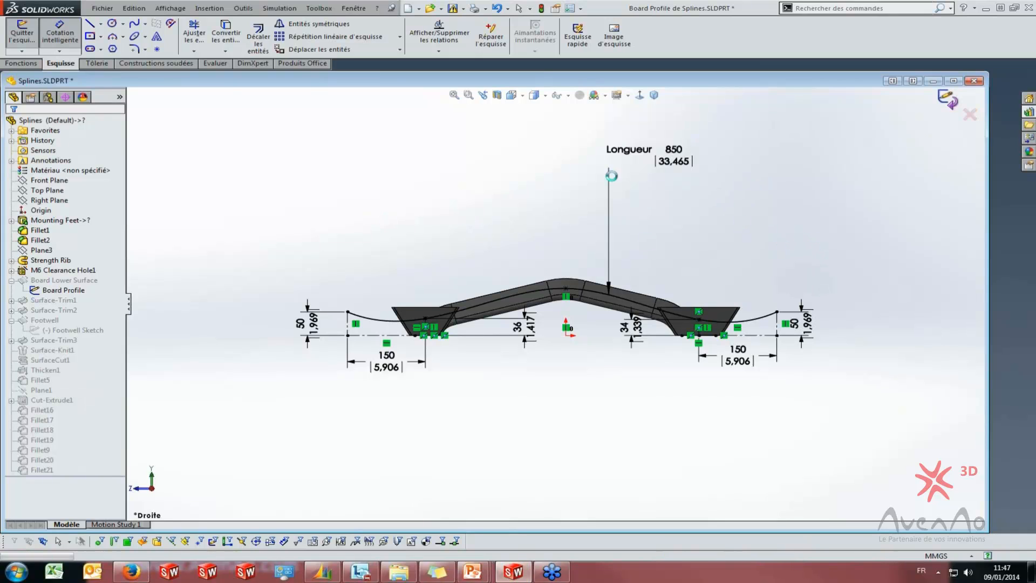
Maximize the part window and open the Footwell Sketch for editing
{"action": "double_click", "coordinate": [705, 83]}
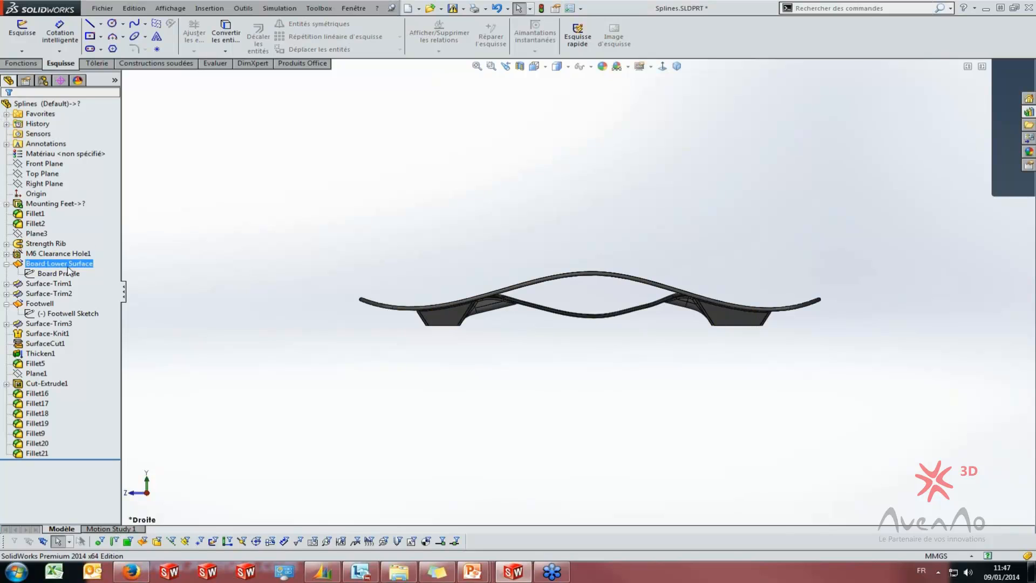
{"action": "left_click", "coordinate": [50, 284]}
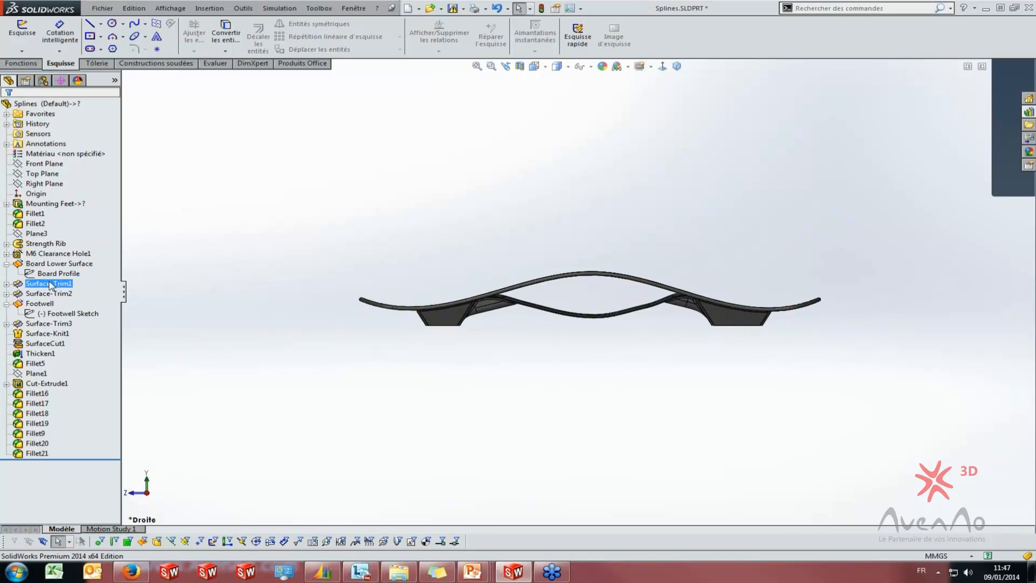
{"action": "left_click", "coordinate": [7, 264]}
{"action": "left_click", "coordinate": [69, 304]}
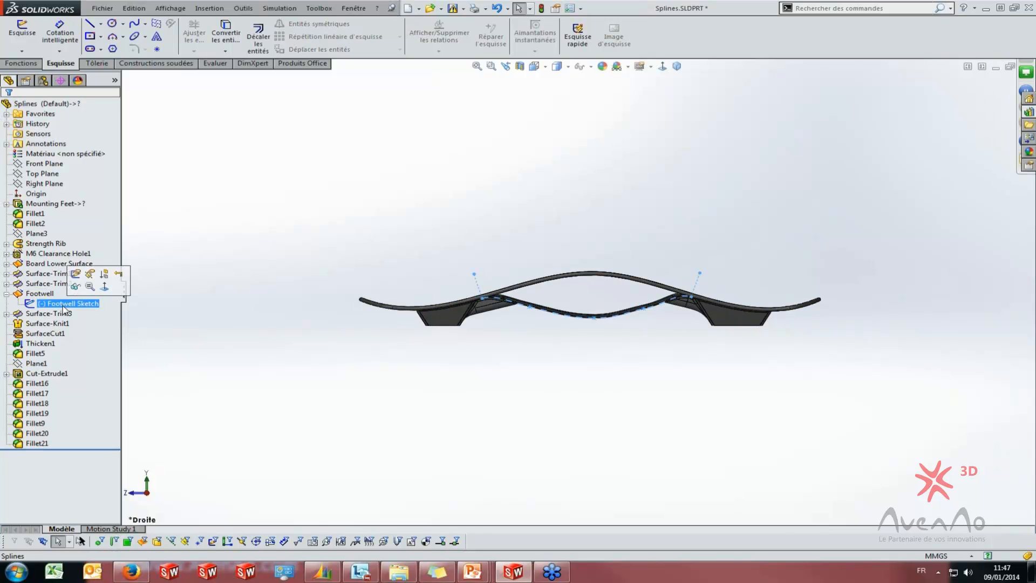
{"action": "right_click", "coordinate": [68, 304]}
{"action": "left_click", "coordinate": [70, 269]}
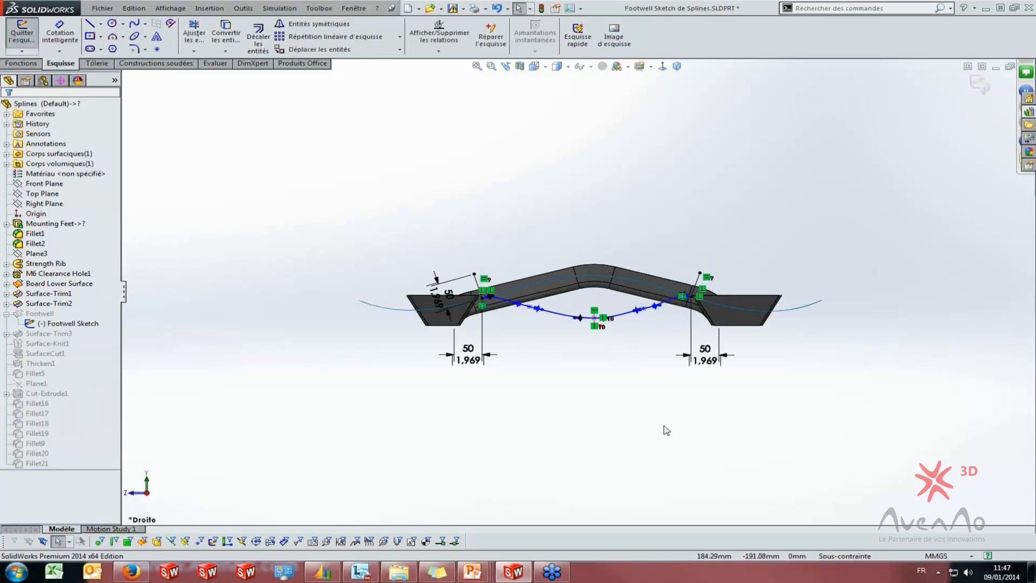
Display the curvature comb of the footwell spline and inspect it along the whole curve
{"action": "scroll", "coordinate": [660, 347], "scroll_direction": "down", "scroll_amount": 2}
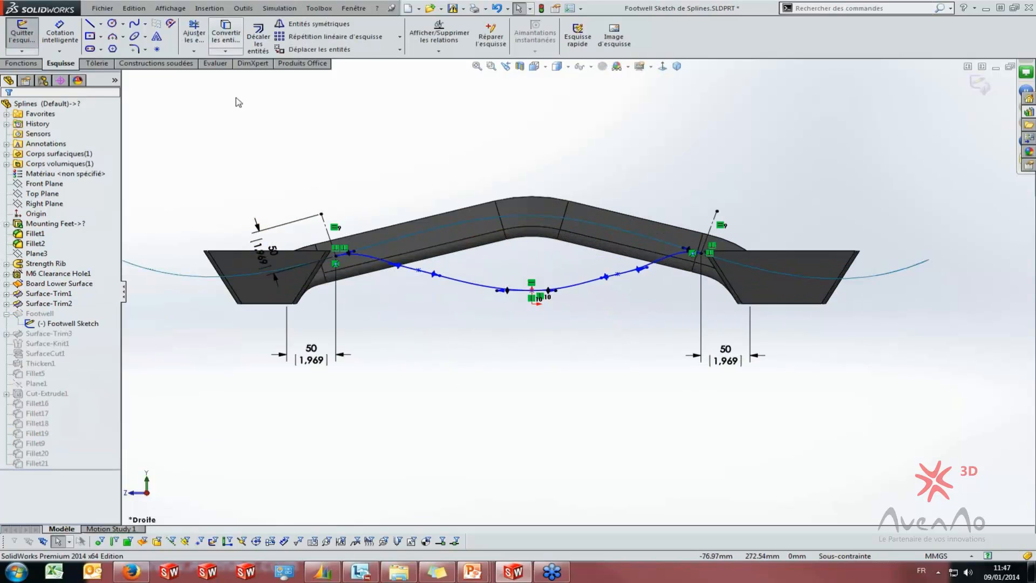
{"action": "scroll", "coordinate": [547, 274], "scroll_direction": "down", "scroll_amount": 2}
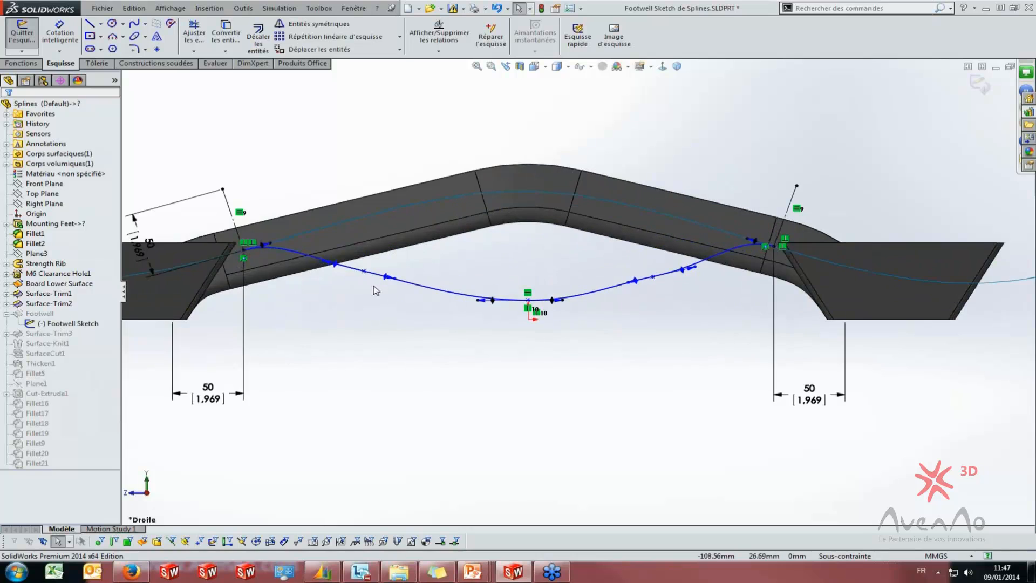
{"action": "scroll", "coordinate": [263, 278], "scroll_direction": "up", "scroll_amount": 2}
{"action": "scroll", "coordinate": [464, 284], "scroll_direction": "down", "scroll_amount": 2}
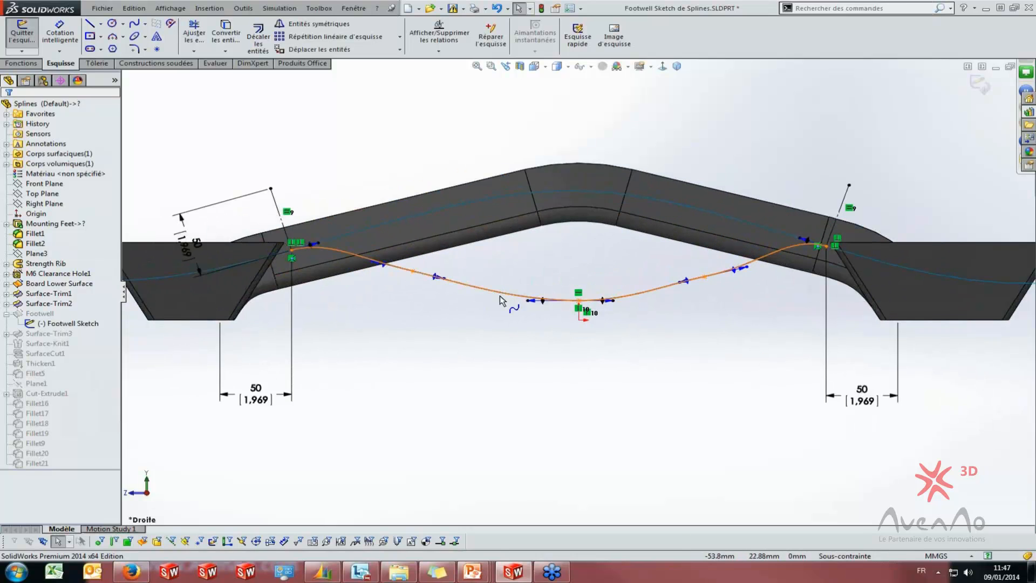
{"action": "right_click", "coordinate": [500, 294]}
{"action": "left_click", "coordinate": [551, 440]}
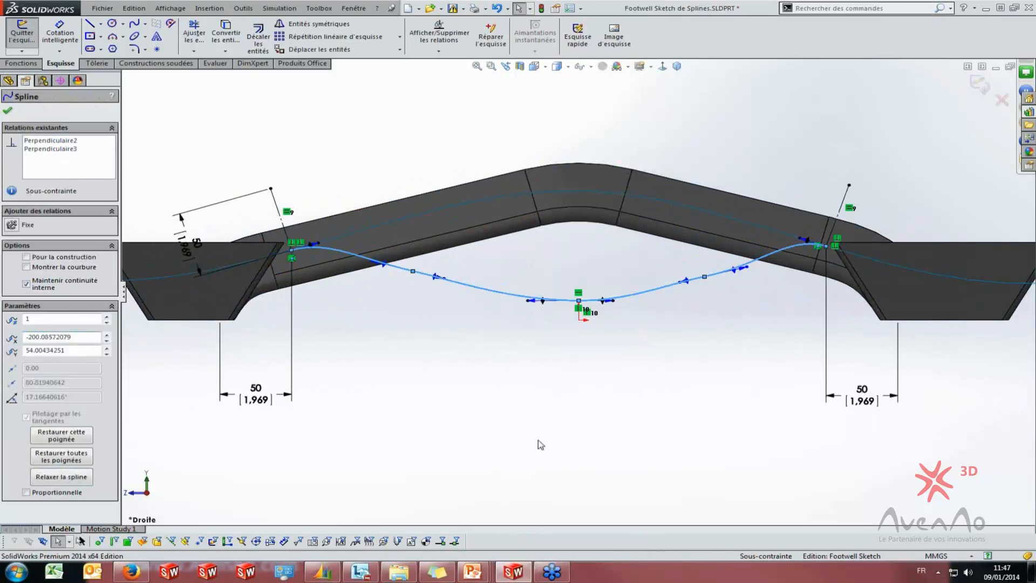
{"action": "left_click", "coordinate": [521, 378]}
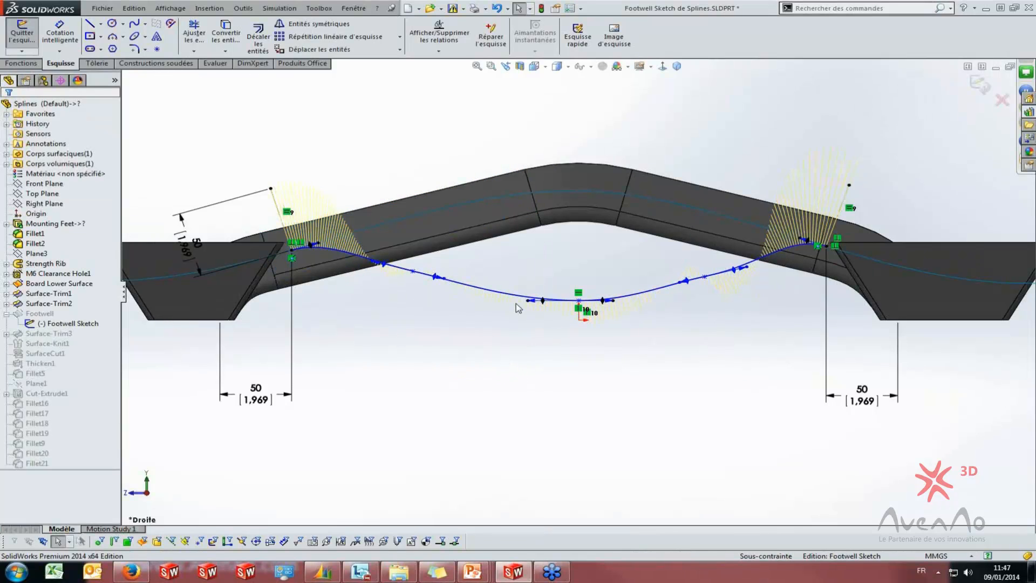
{"action": "scroll", "coordinate": [630, 301], "scroll_direction": "down", "scroll_amount": 3}
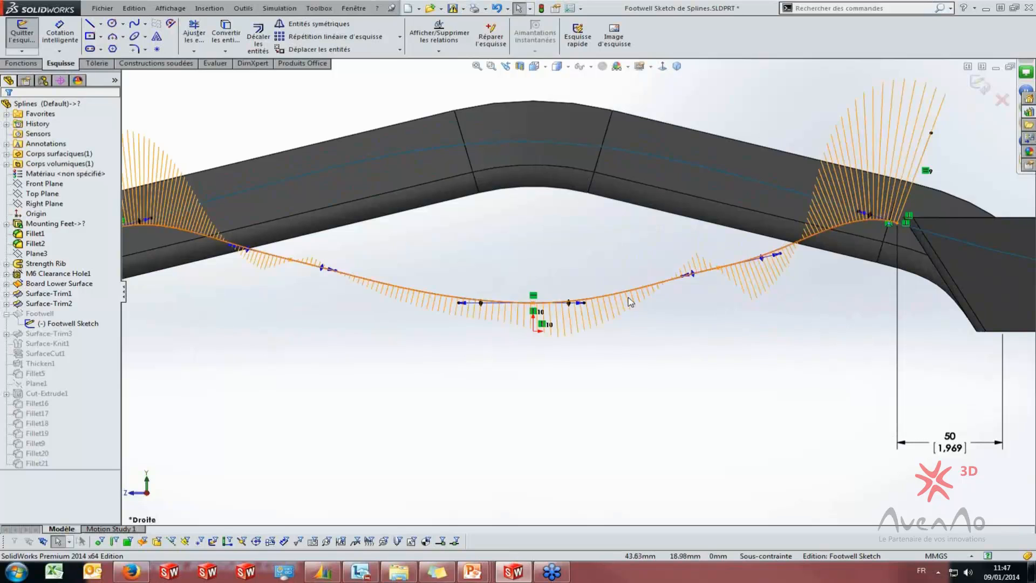
{"action": "left_click", "coordinate": [635, 291]}
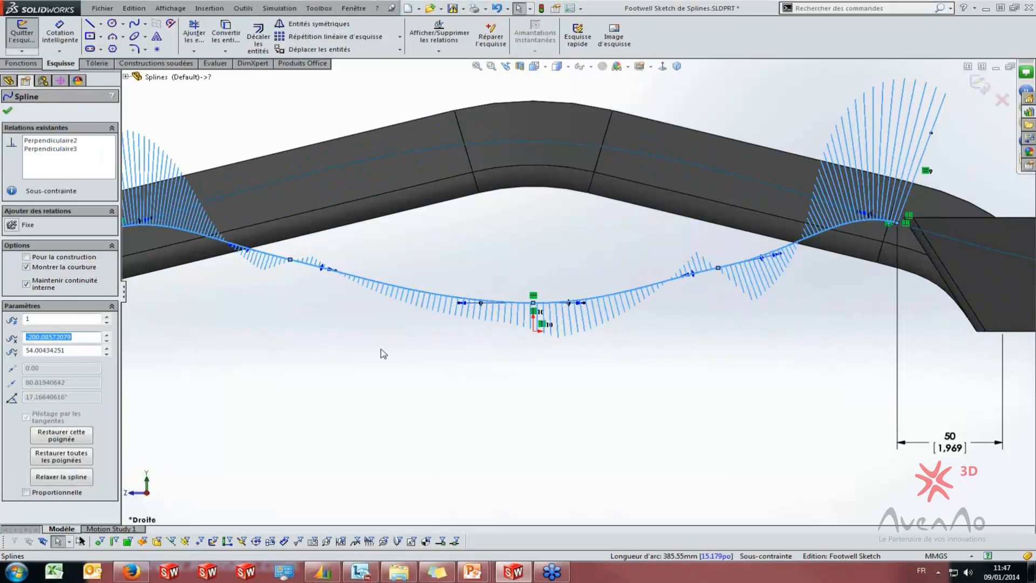
{"action": "scroll", "coordinate": [577, 290], "scroll_direction": "up", "scroll_amount": 2}
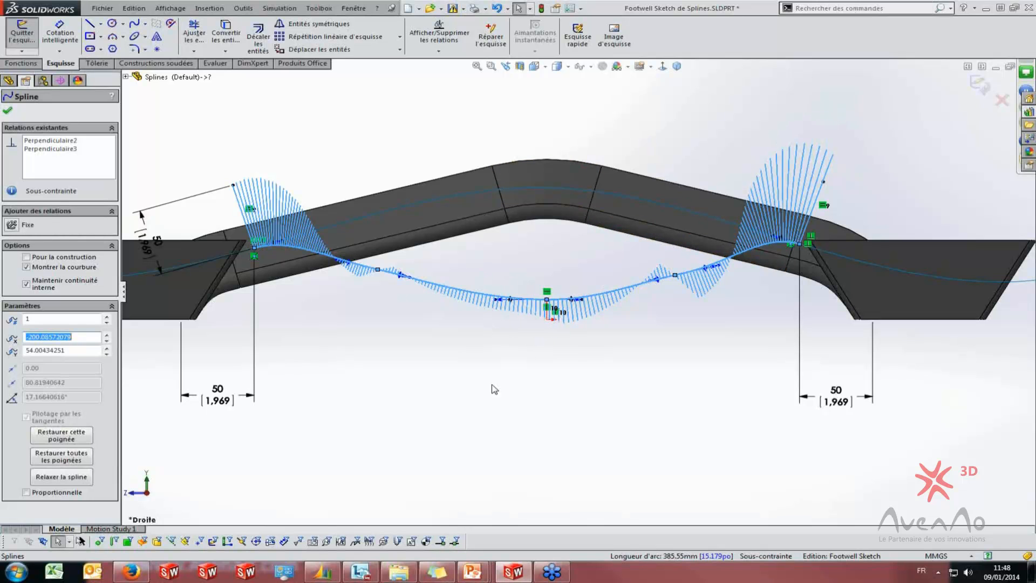
{"action": "left_click", "coordinate": [449, 392]}
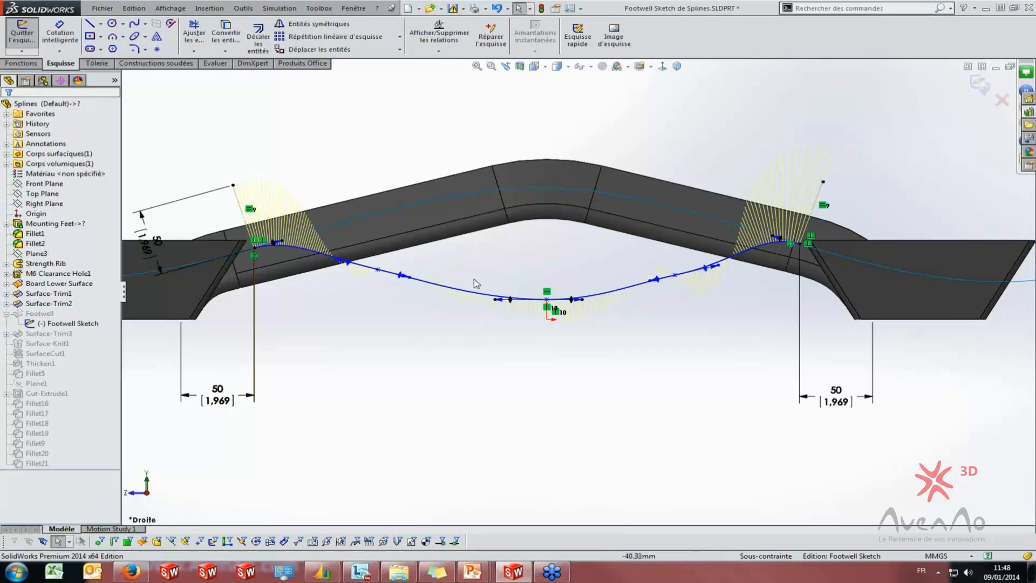
Sketch a style spline between the footwell spline's two end points, with two upper and two lower control vertices in between
{"action": "left_click", "coordinate": [145, 24]}
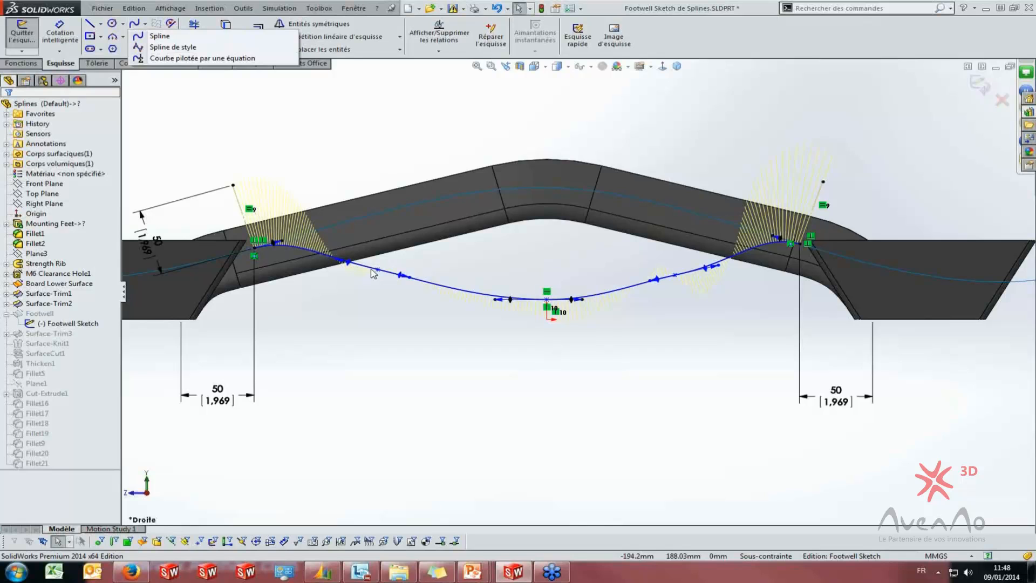
{"action": "left_click", "coordinate": [167, 48]}
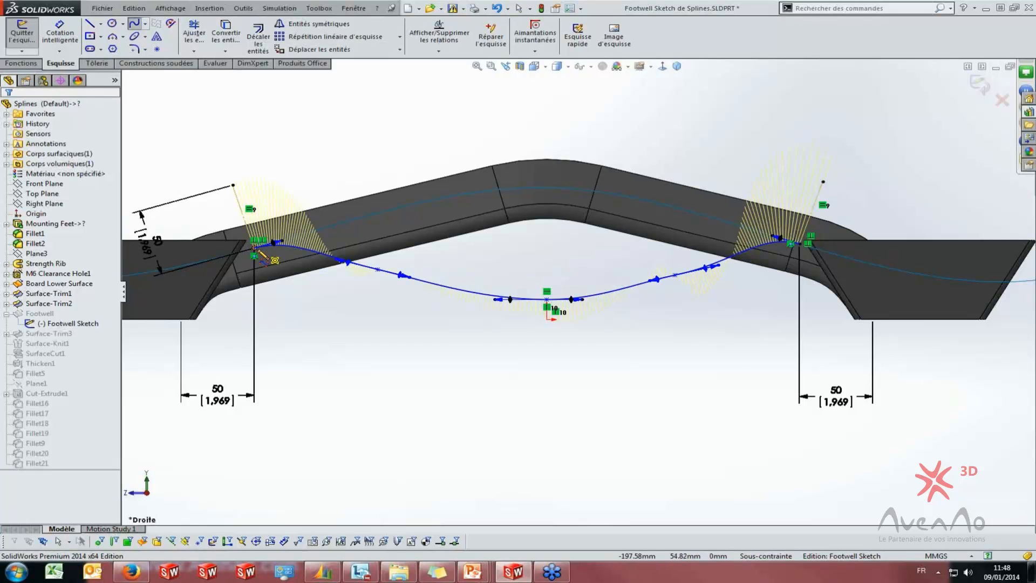
{"action": "scroll", "coordinate": [262, 256], "scroll_direction": "up", "scroll_amount": 3}
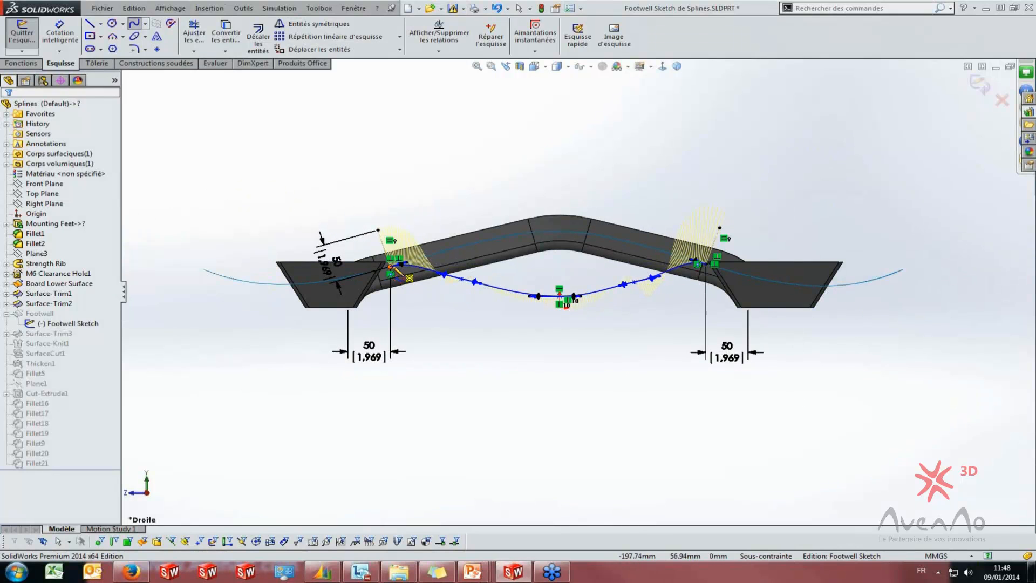
{"action": "left_click", "coordinate": [390, 266]}
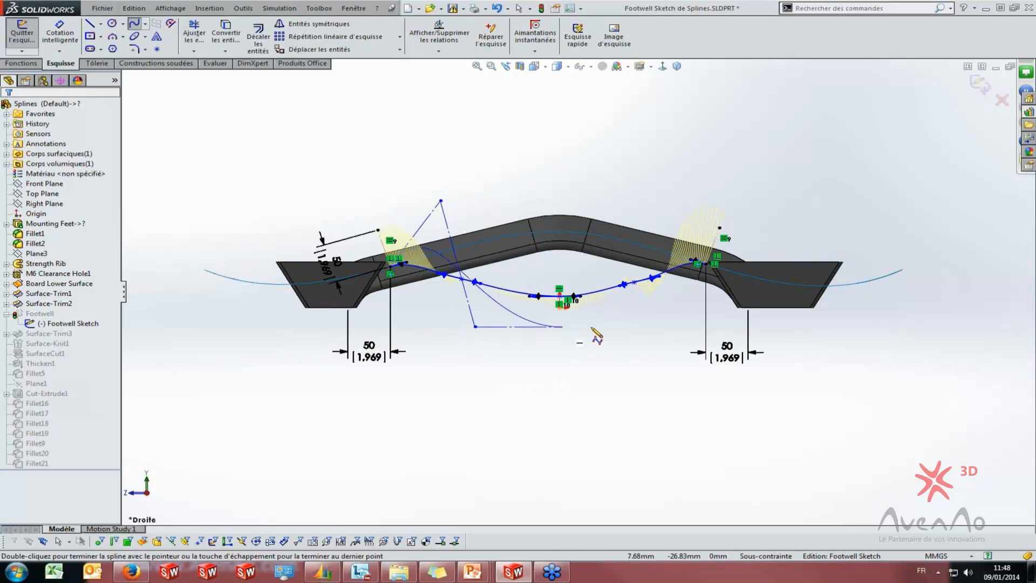
{"action": "left_click", "coordinate": [653, 327]}
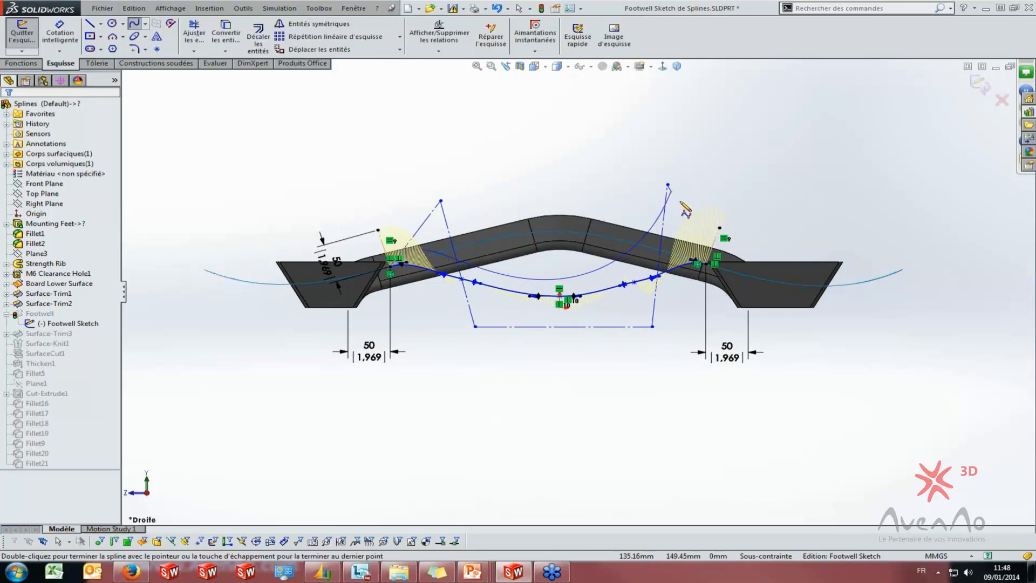
{"action": "left_click", "coordinate": [706, 264]}
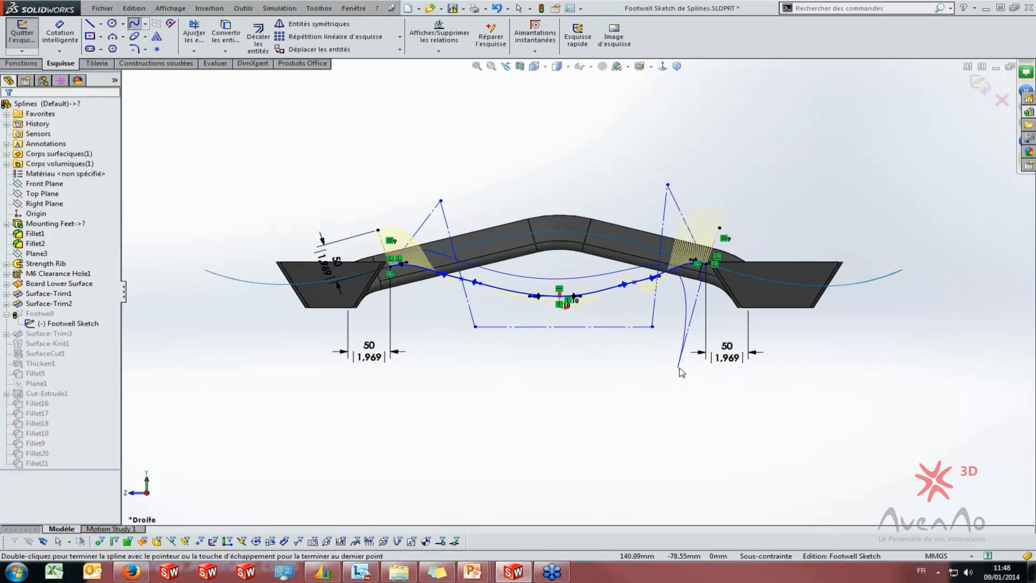
{"action": "key", "text": "Escape"}
Reshape the style spline by moving its lower-right control vertex inward and its upper-left vertex slightly down
{"action": "scroll", "coordinate": [562, 296], "scroll_direction": "down", "scroll_amount": 3}
{"action": "left_click_drag", "start_coordinate": [721, 353], "coordinate": [697, 353]}
{"action": "left_click_drag", "start_coordinate": [350, 133], "coordinate": [360, 147]}
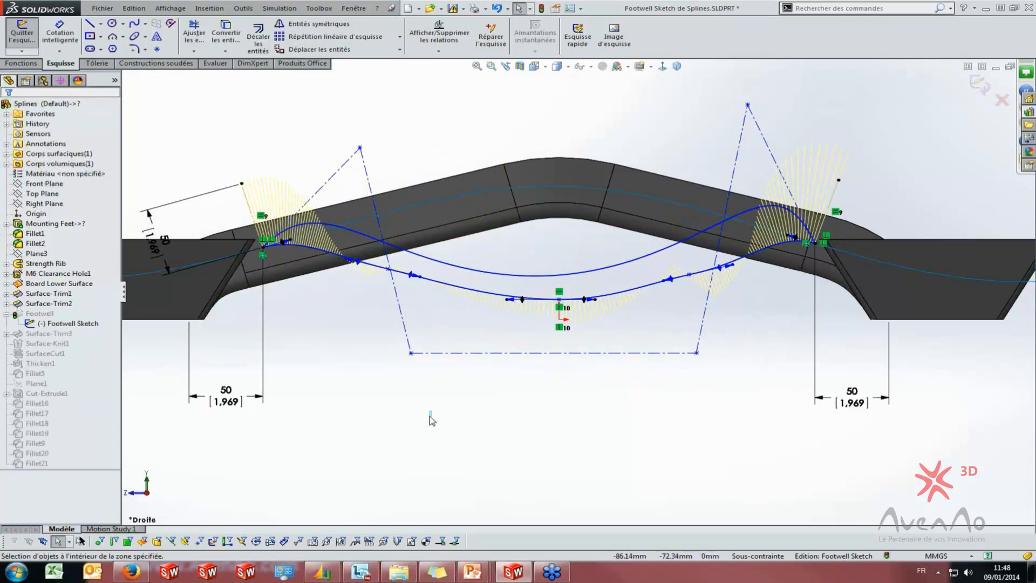
Make the control polygon's lower line horizontal and give its two adjacent side lines an equal relation
{"action": "left_click", "coordinate": [534, 354]}
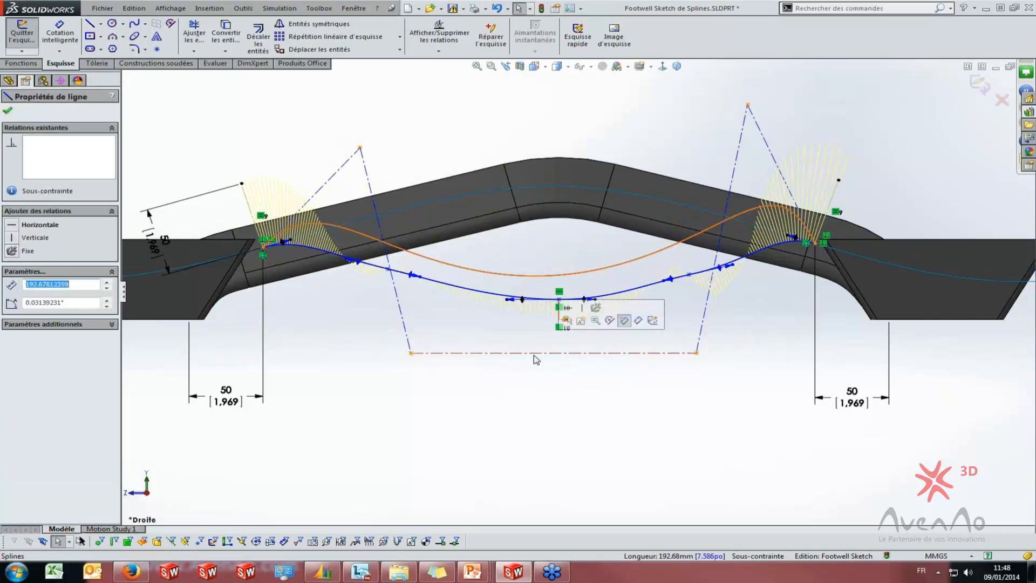
{"action": "left_click", "coordinate": [492, 426]}
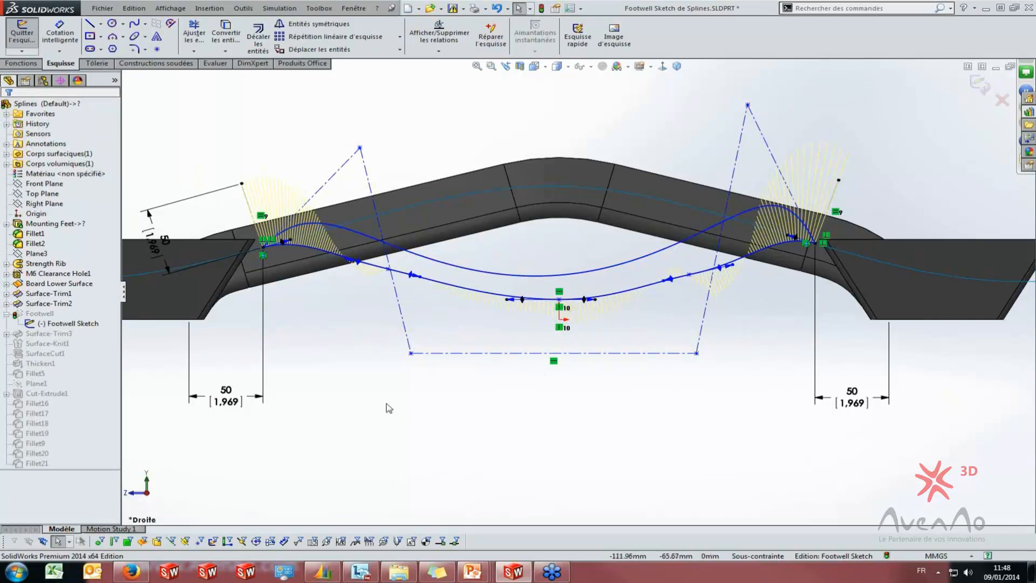
{"action": "left_click_drag", "start_coordinate": [727, 328], "coordinate": [350, 341]}
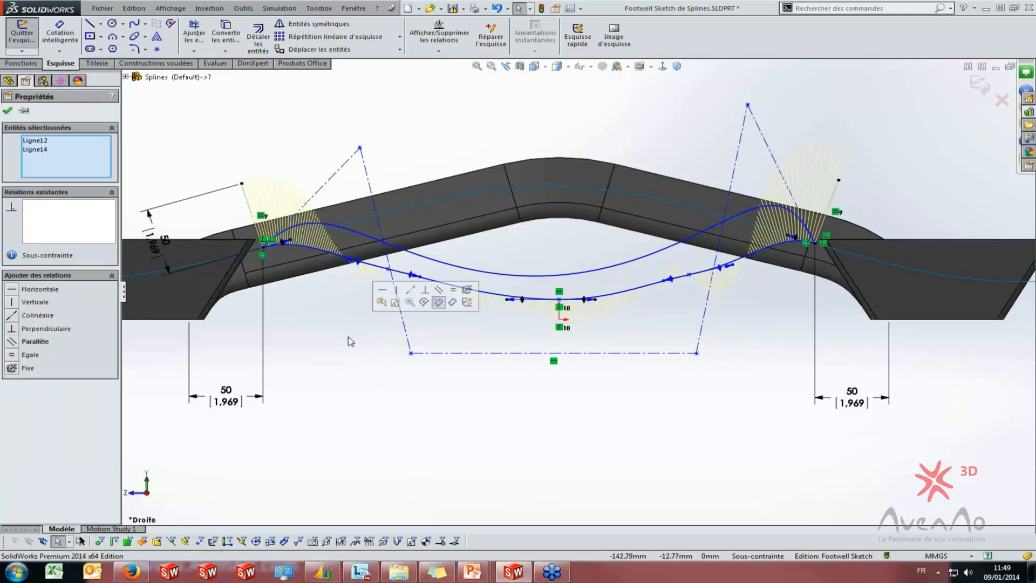
{"action": "left_click", "coordinate": [453, 291]}
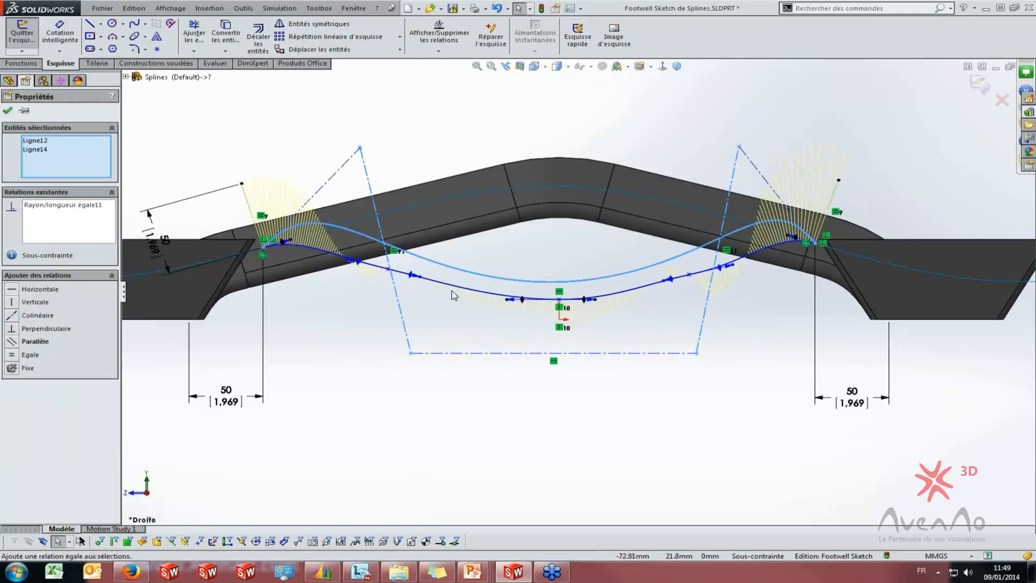
{"action": "left_click", "coordinate": [303, 423]}
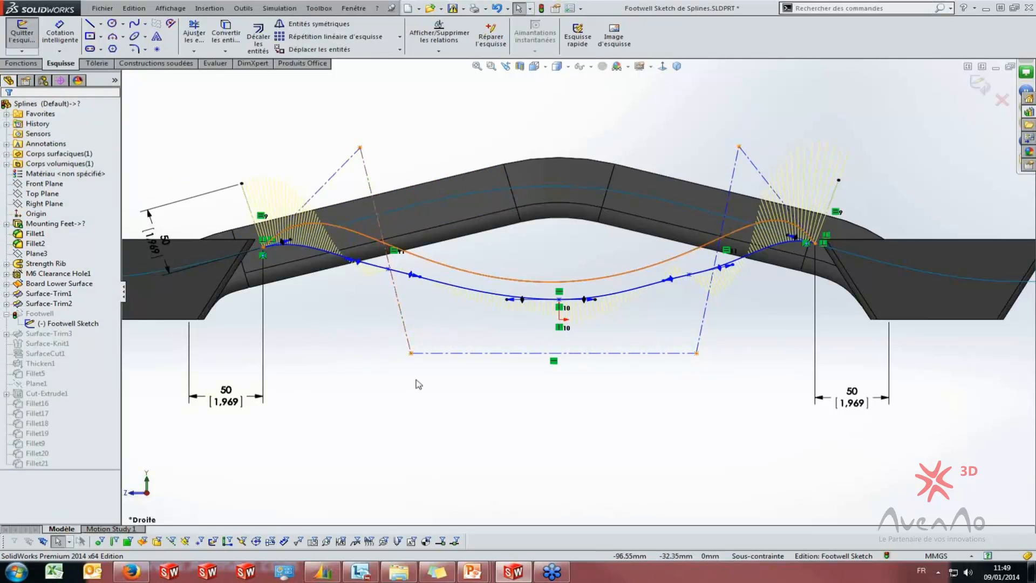
Dimension the vertical distance from the origin to the control polygon's lower line at 25 mm
{"action": "right_click_drag", "start_coordinate": [474, 451], "coordinate": [482, 361]}
{"action": "left_click", "coordinate": [559, 299]}
{"action": "left_click", "coordinate": [559, 320]}
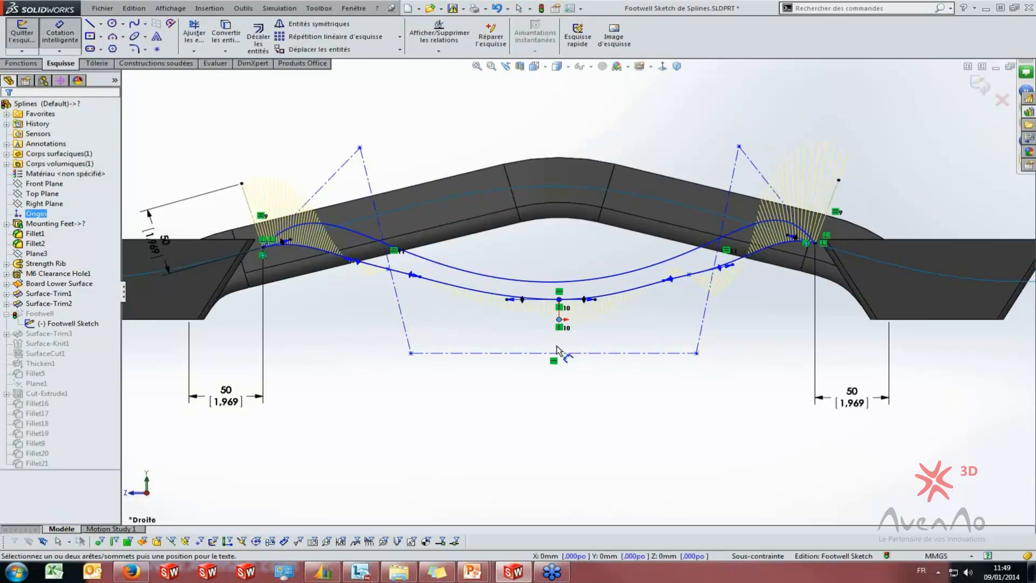
{"action": "left_click", "coordinate": [561, 353]}
{"action": "left_click", "coordinate": [452, 339]}
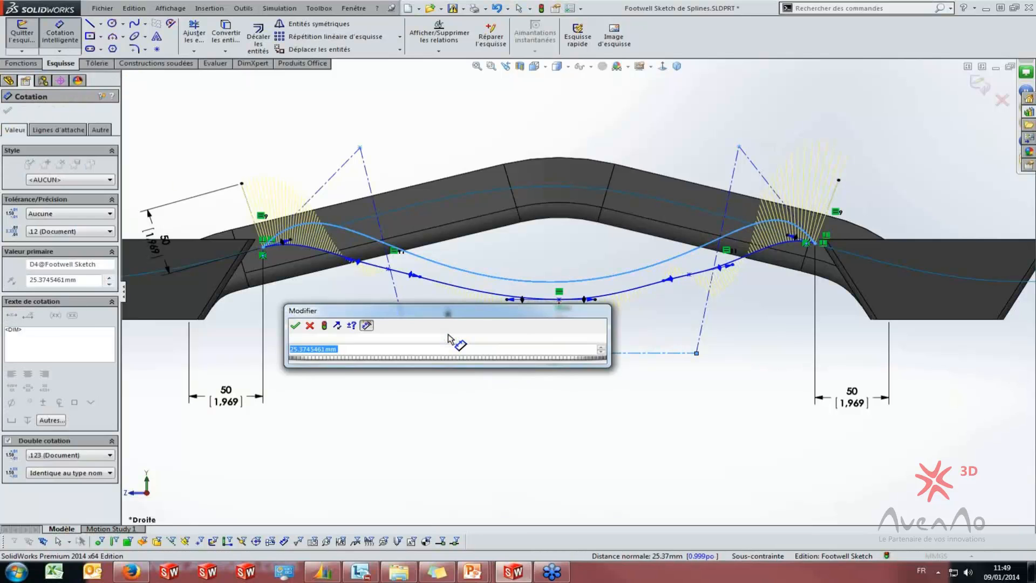
{"action": "type", "text": "25"}
{"action": "key", "text": "Return"}
Dimension the length of the control polygon's horizontal lower line at 200 mm
{"action": "left_click", "coordinate": [475, 353]}
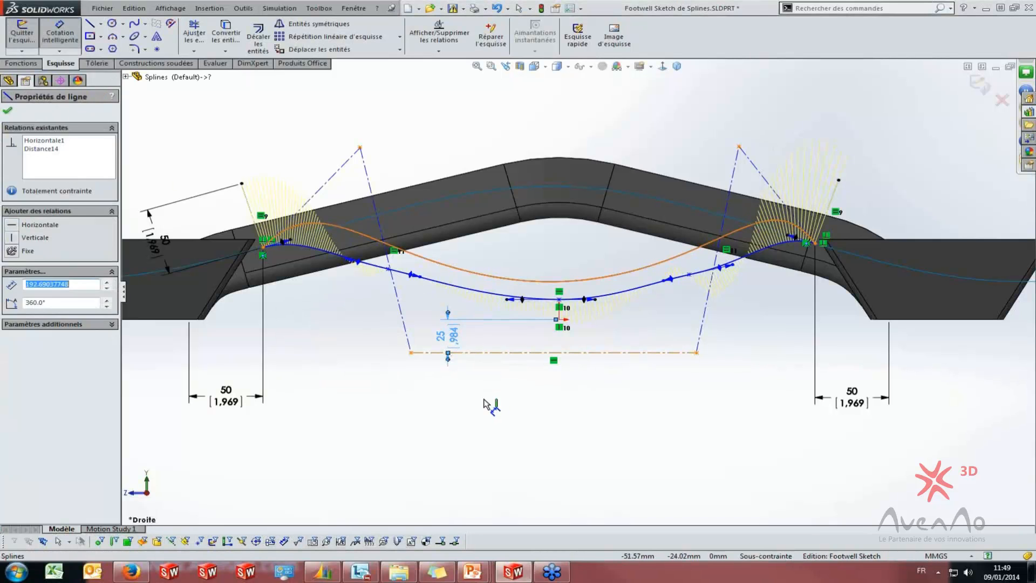
{"action": "left_click", "coordinate": [488, 407]}
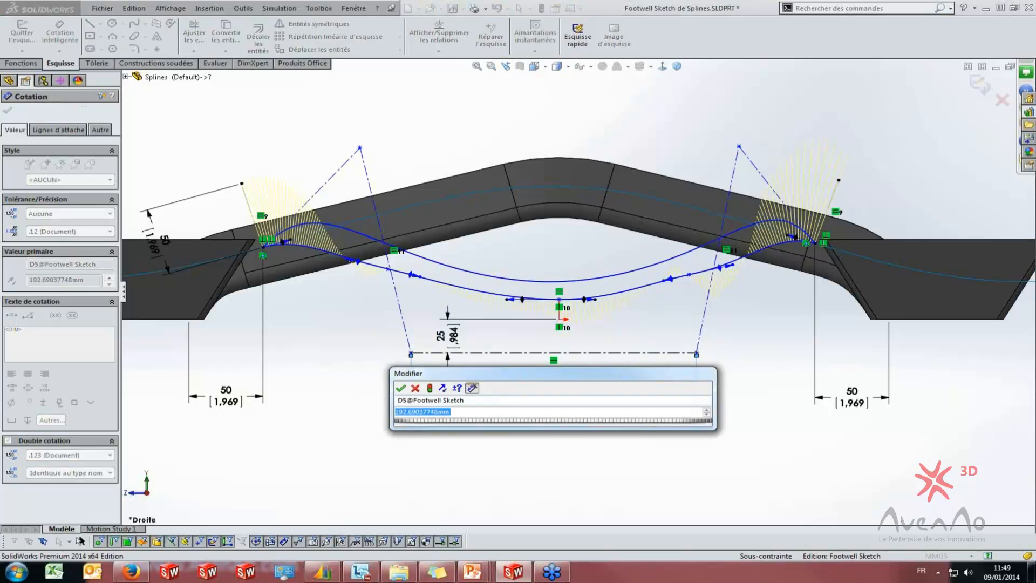
{"action": "type", "text": "200"}
{"action": "key", "text": "Return"}
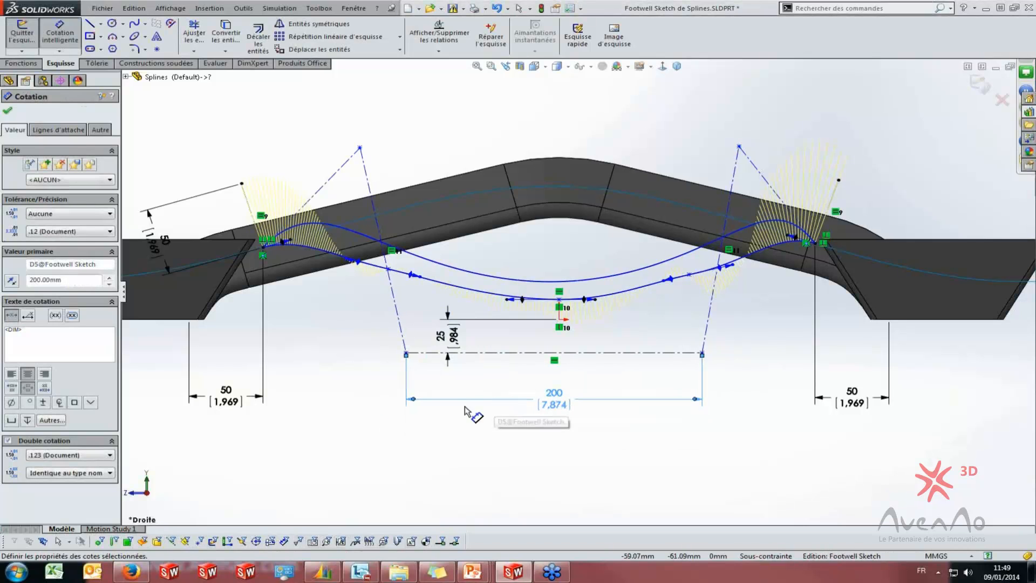
{"action": "key", "text": "Escape"}
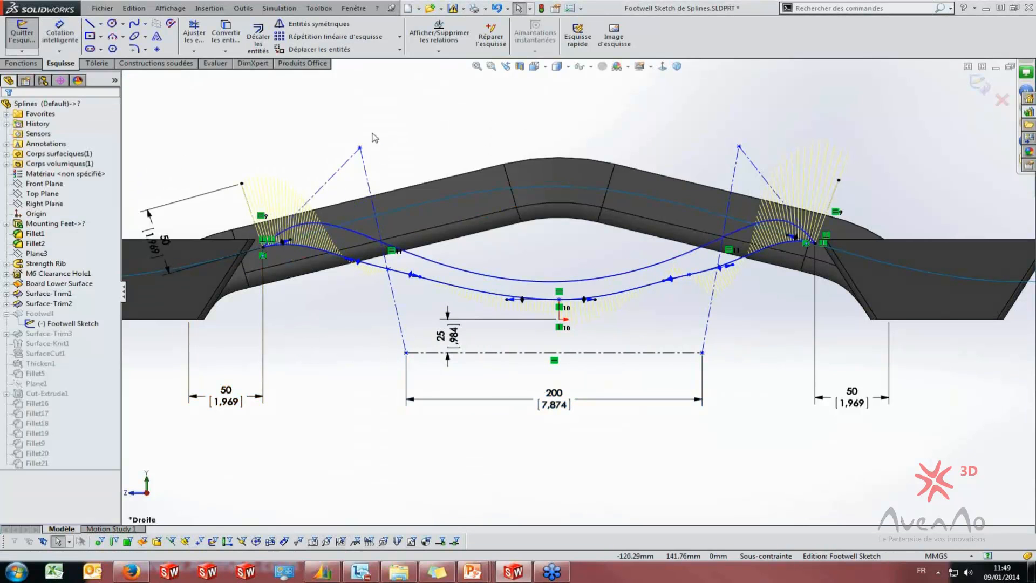
Make the control polygon's upper-left end line equal and perpendicular to the left 50 mm construction line
{"action": "left_click", "coordinate": [247, 201]}
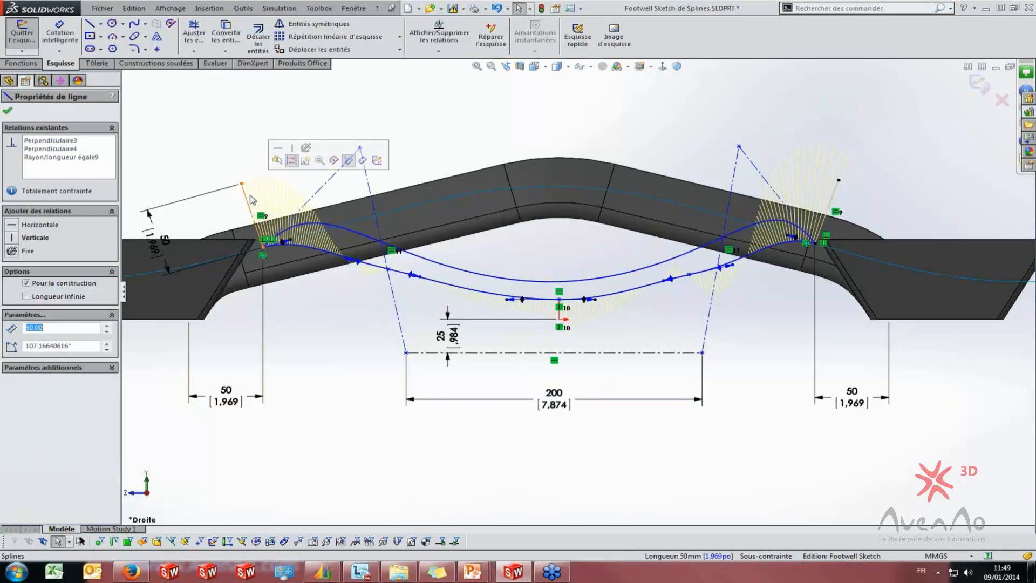
{"action": "left_click", "coordinate": [321, 192], "text": "ctrl"}
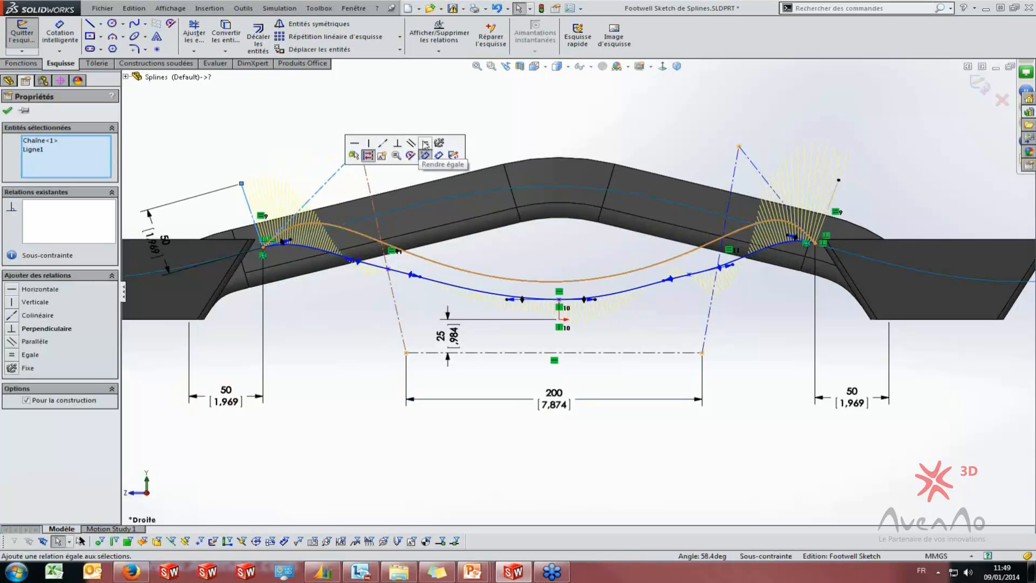
{"action": "left_click", "coordinate": [425, 144]}
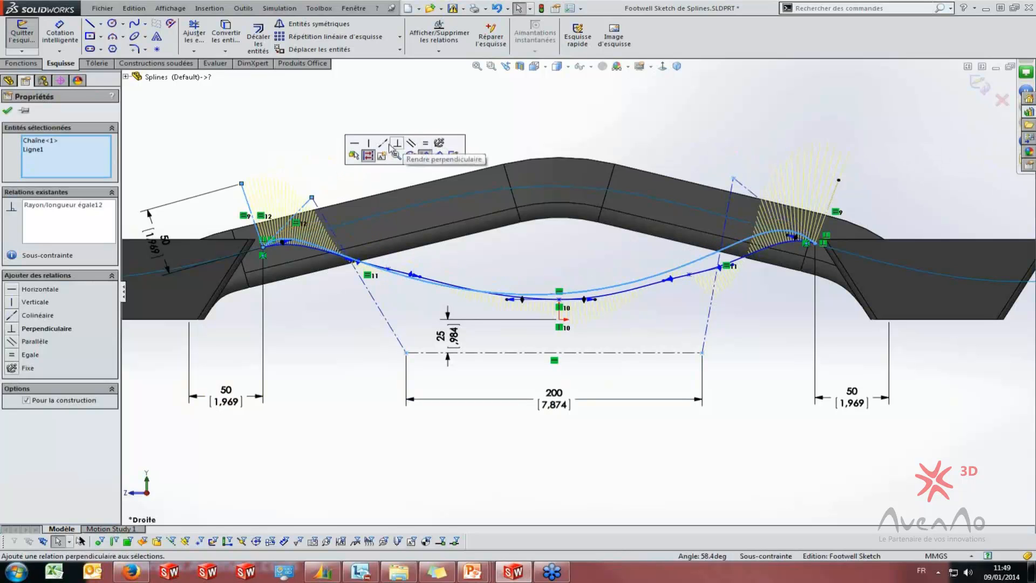
{"action": "left_click", "coordinate": [393, 144]}
{"action": "left_click", "coordinate": [314, 172]}
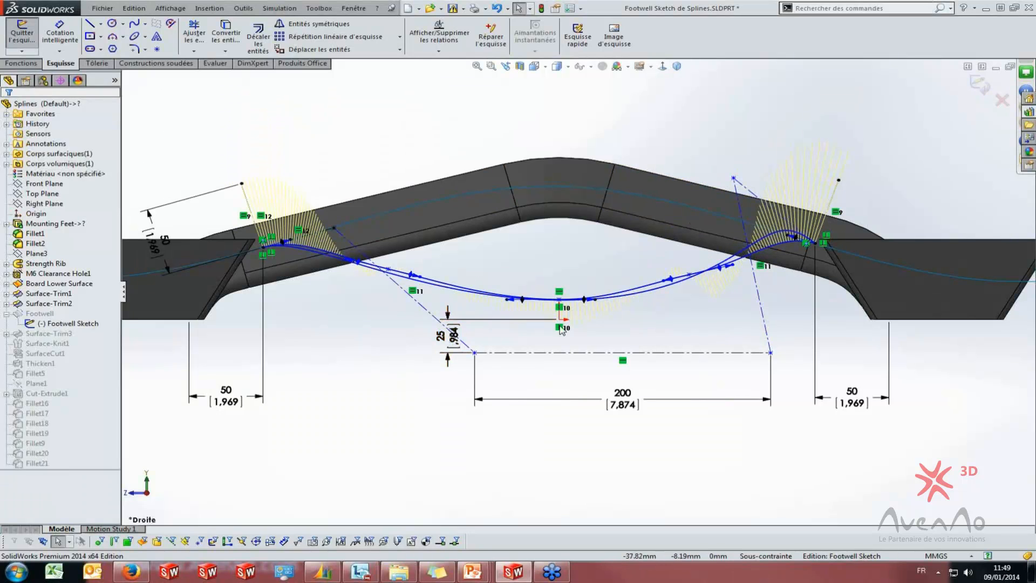
Make the control polygon's upper-right end line equal and perpendicular to the right construction line
{"action": "left_click", "coordinate": [762, 200]}
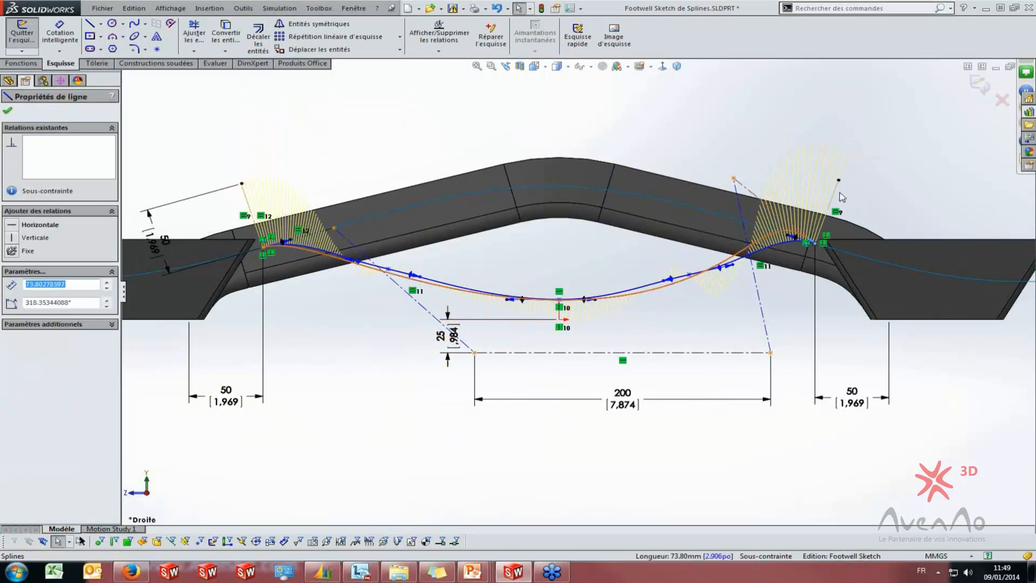
{"action": "left_click", "coordinate": [839, 195], "text": "ctrl"}
{"action": "left_click", "coordinate": [940, 146]}
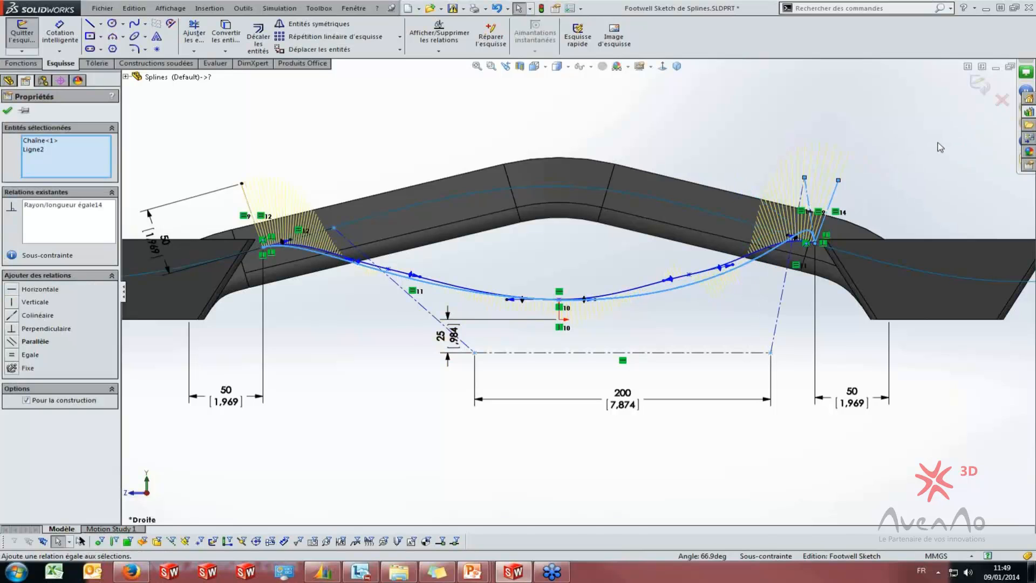
{"action": "left_click", "coordinate": [912, 155]}
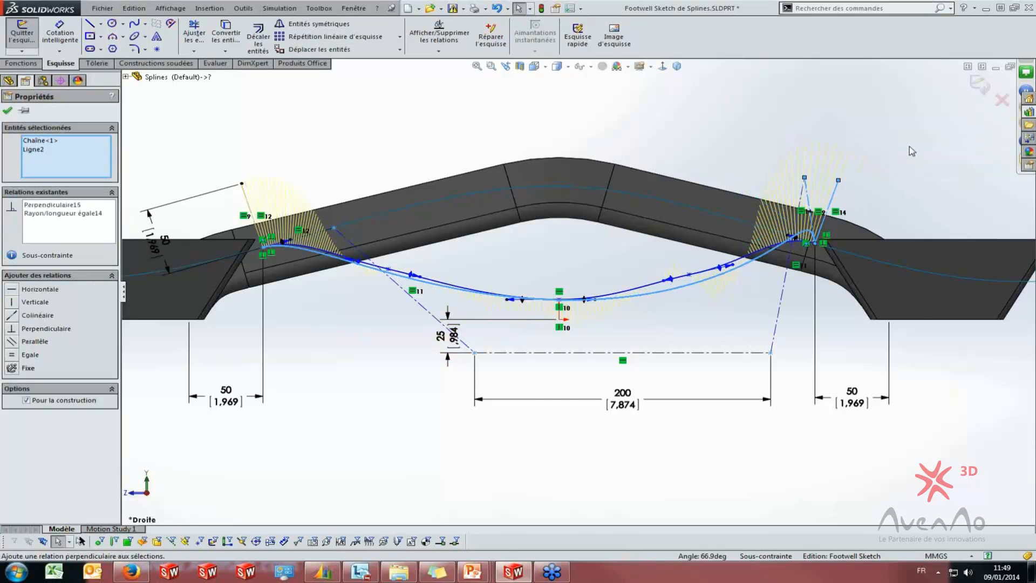
{"action": "left_click", "coordinate": [631, 121]}
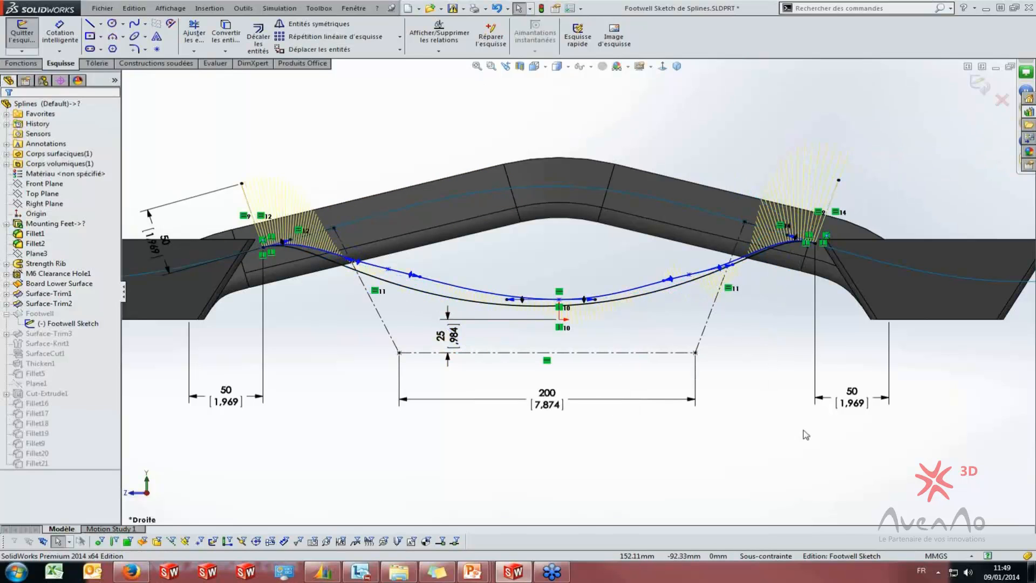
Hide the curvature combs of the original footwell spline
{"action": "left_click_drag", "start_coordinate": [460, 342], "coordinate": [311, 354]}
{"action": "scroll", "coordinate": [393, 331], "scroll_direction": "down", "scroll_amount": 1}
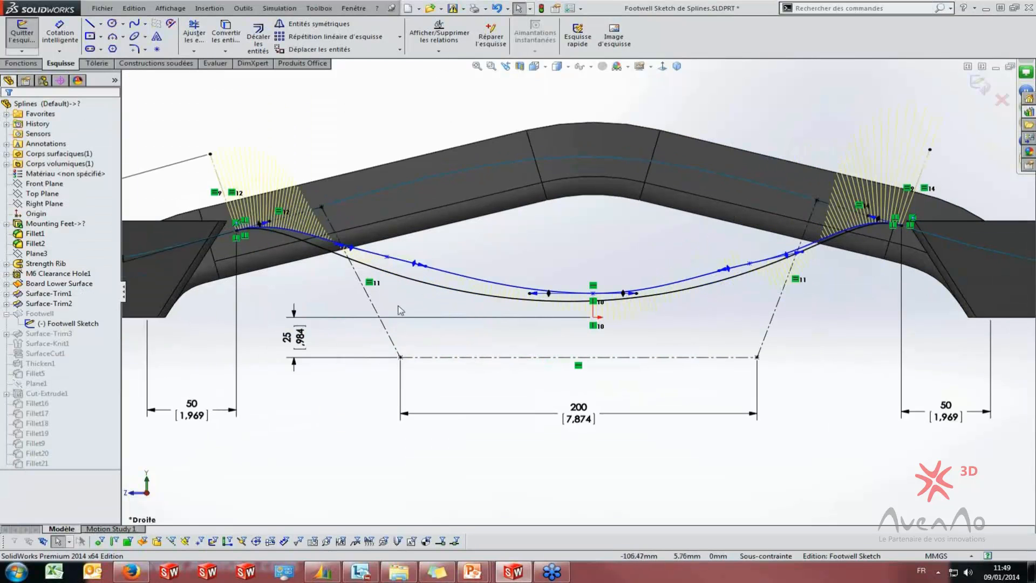
{"action": "left_click", "coordinate": [400, 263]}
{"action": "right_click", "coordinate": [400, 264]}
{"action": "left_click", "coordinate": [469, 428]}
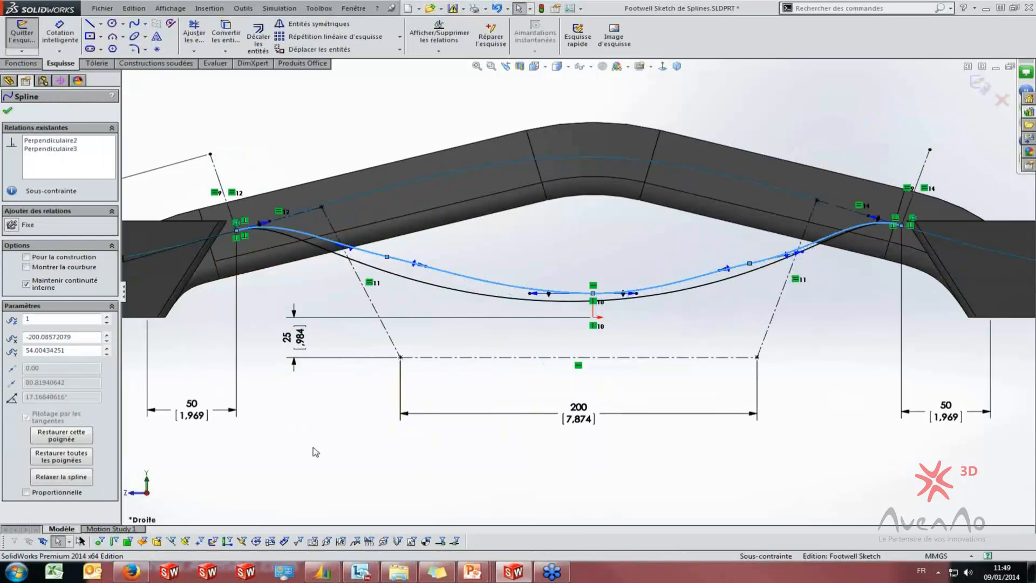
{"action": "left_click", "coordinate": [316, 452]}
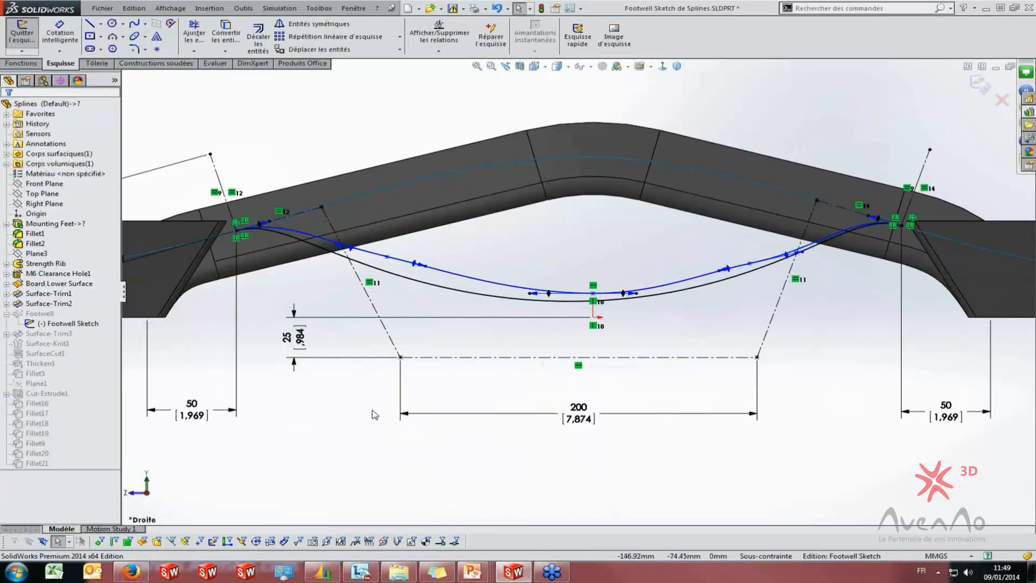
Display the curvature combs on the style spline and select the curve to show them highlighted
{"action": "left_click", "coordinate": [710, 286]}
{"action": "left_click", "coordinate": [825, 472]}
{"action": "left_click", "coordinate": [653, 296]}
{"action": "right_click", "coordinate": [653, 296]}
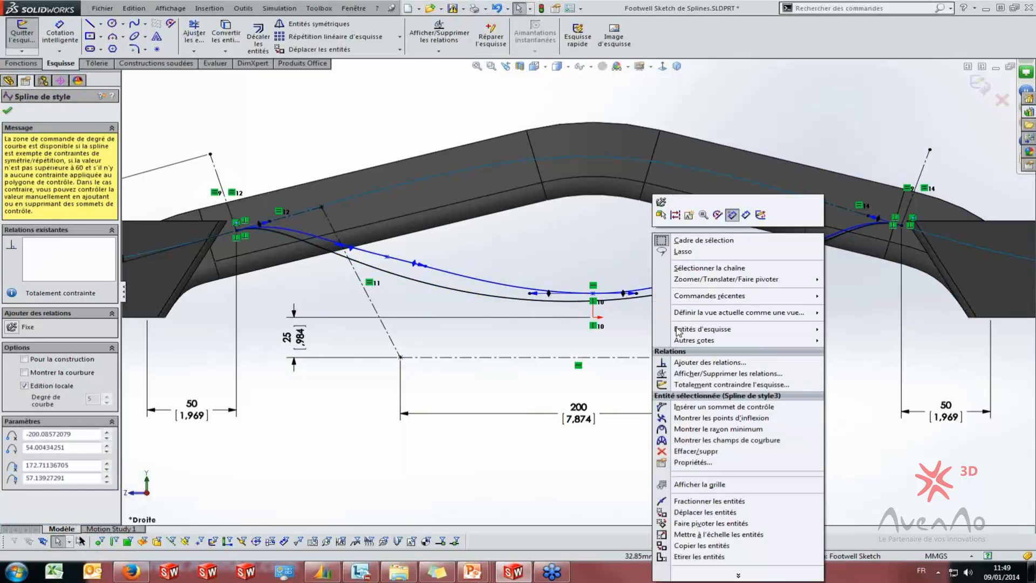
{"action": "left_click", "coordinate": [681, 441]}
{"action": "left_click", "coordinate": [340, 486]}
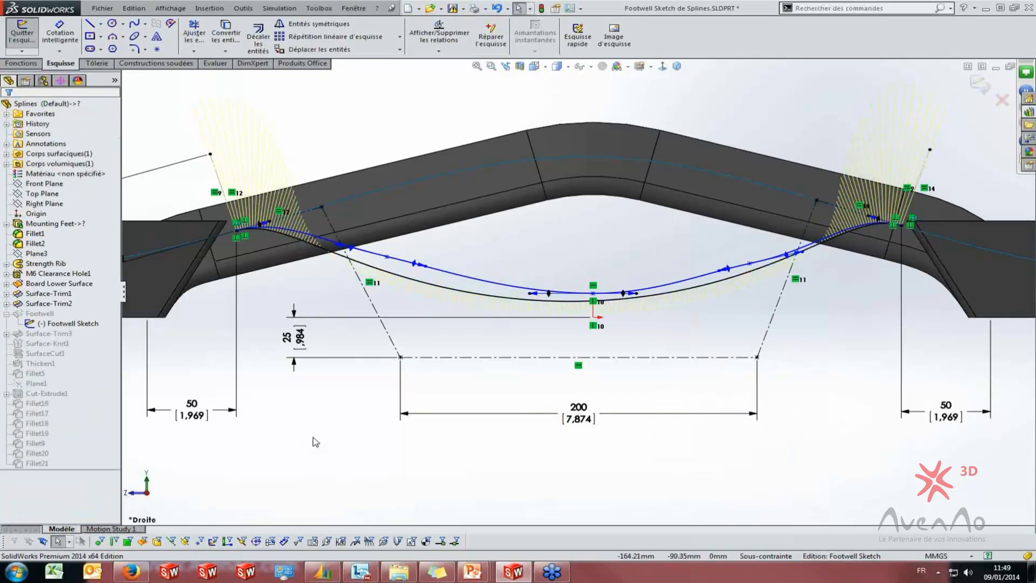
{"action": "left_click", "coordinate": [333, 257]}
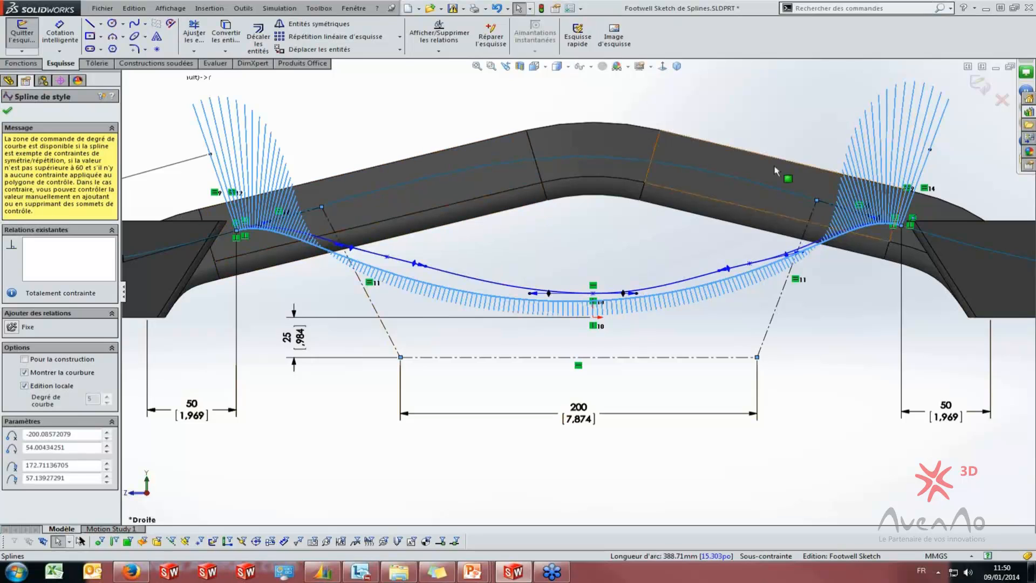
Exit the footwell sketch and choose to stop and repair the Surface-Knit1 rebuild error
{"action": "left_click", "coordinate": [983, 85]}
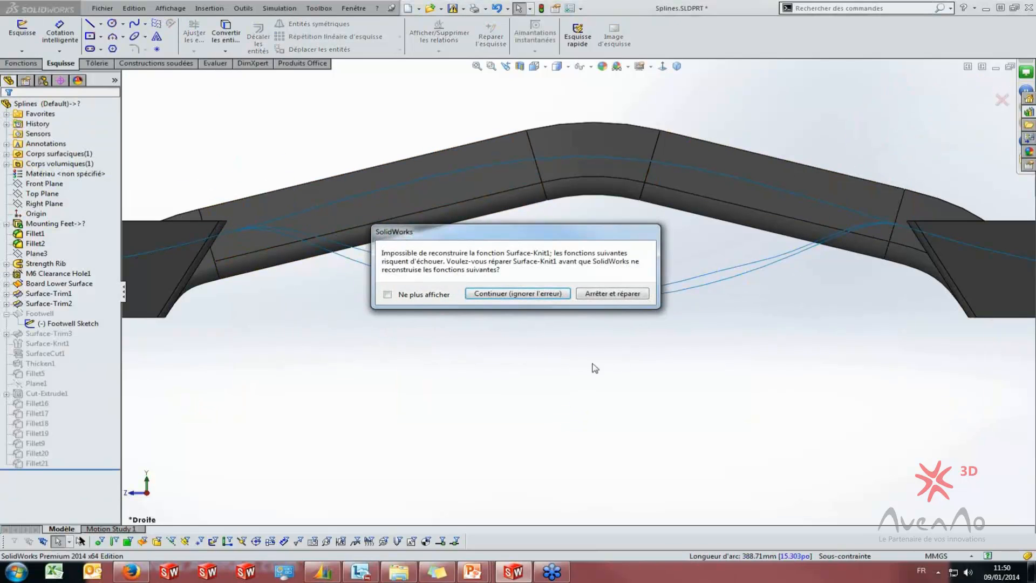
{"action": "left_click", "coordinate": [602, 294]}
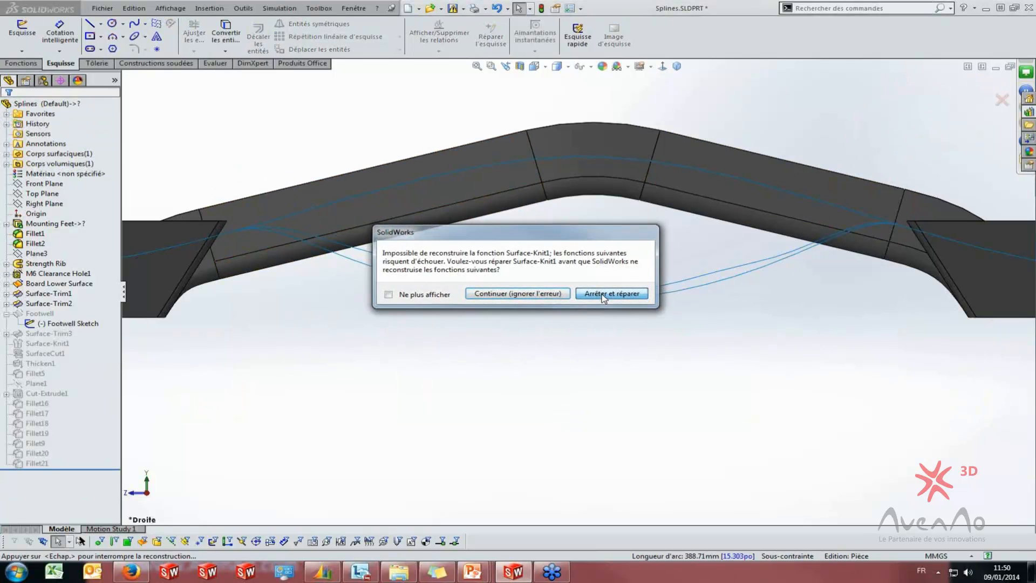
{"action": "left_click", "coordinate": [380, 95]}
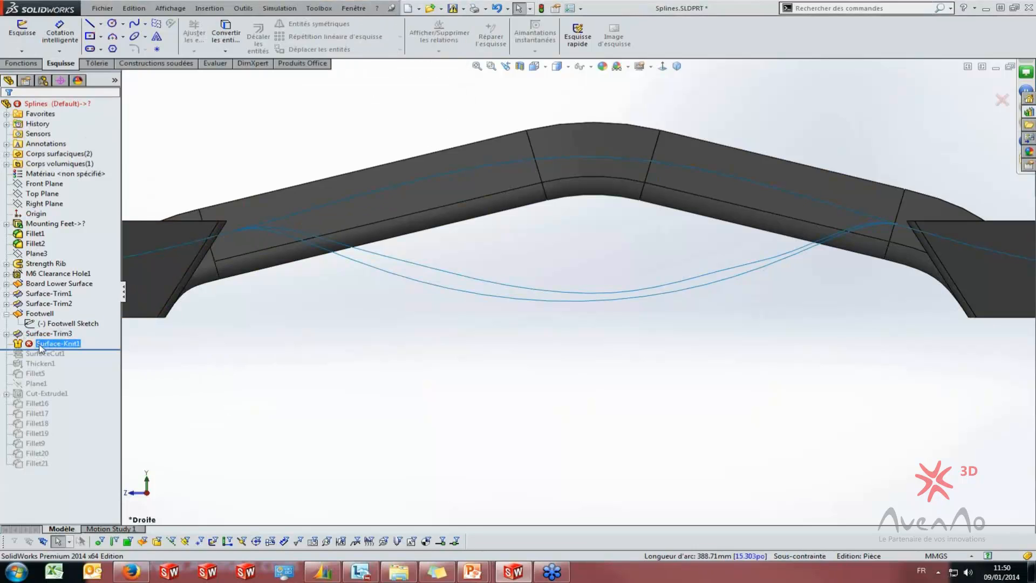
Reopen the Footwell Sketch and replace the original spline with the style spline, deleting the original
{"action": "left_click", "coordinate": [60, 325]}
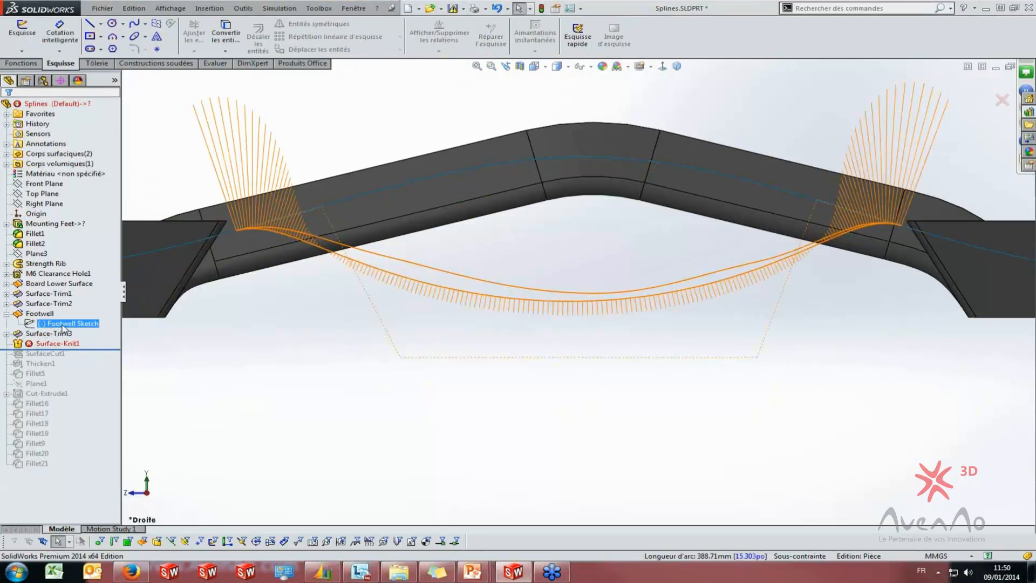
{"action": "right_click", "coordinate": [62, 326]}
{"action": "left_click", "coordinate": [71, 294]}
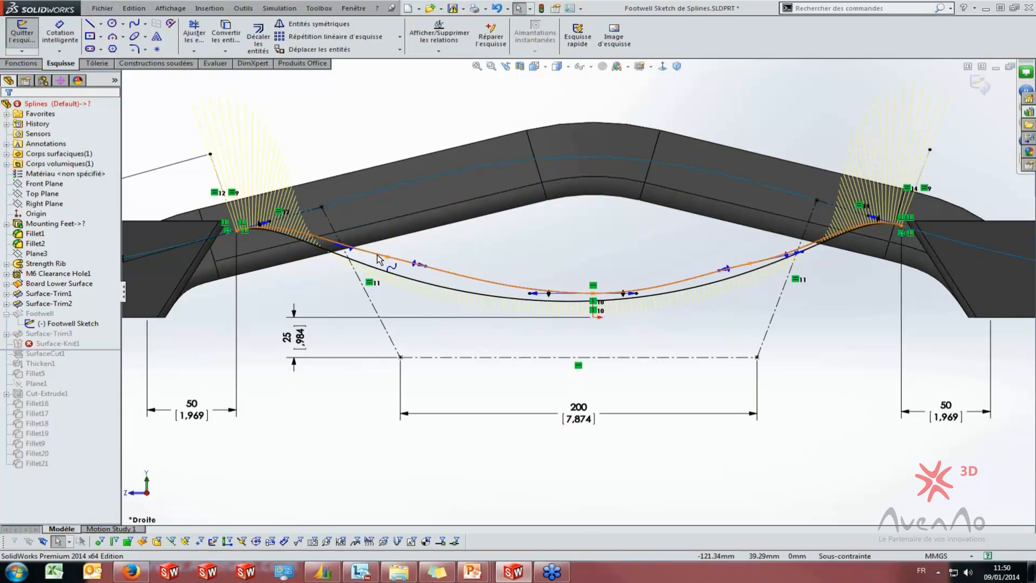
{"action": "left_click", "coordinate": [49, 343]}
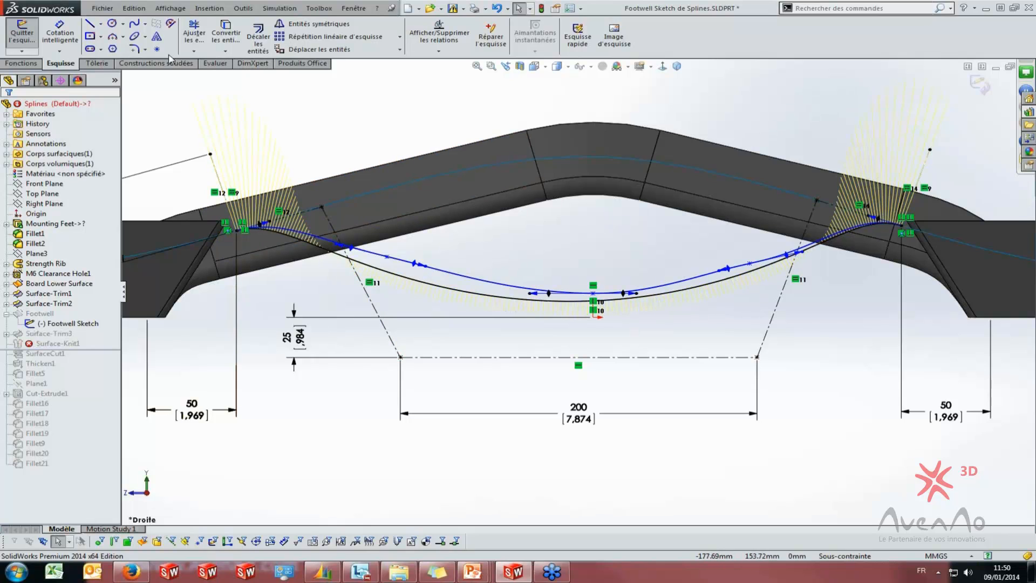
{"action": "left_click", "coordinate": [171, 24]}
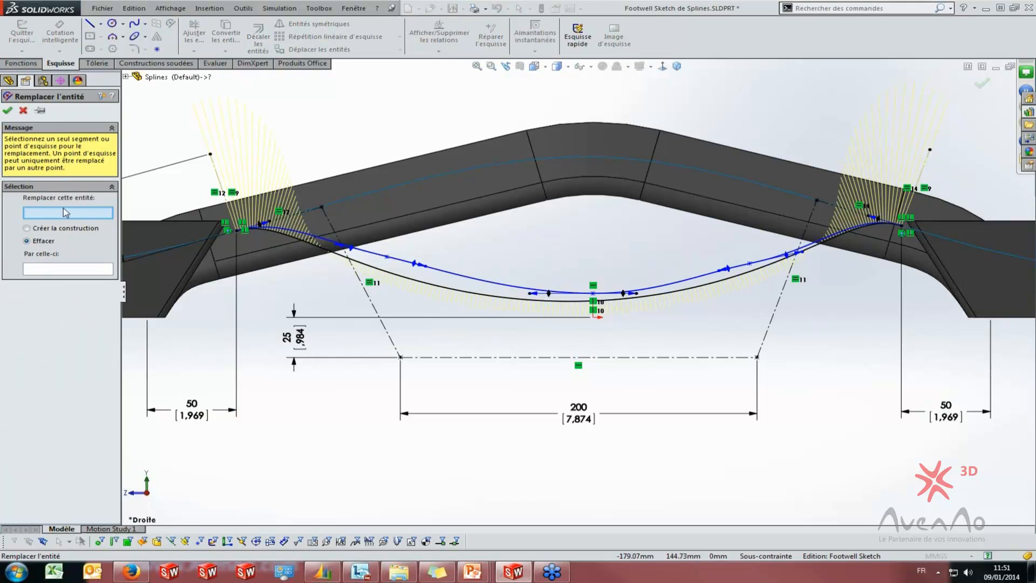
{"action": "left_click", "coordinate": [490, 288]}
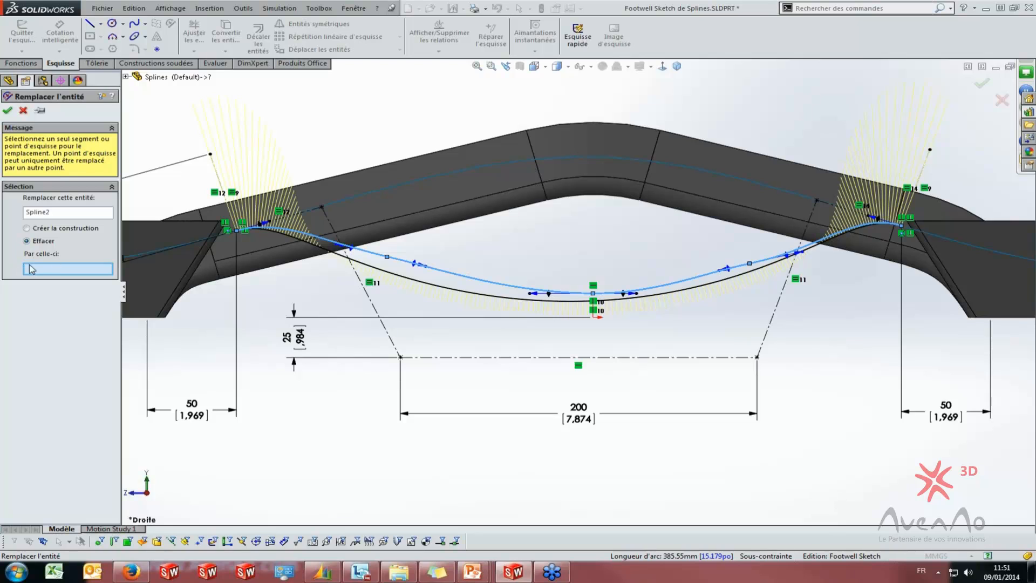
{"action": "left_click", "coordinate": [478, 295]}
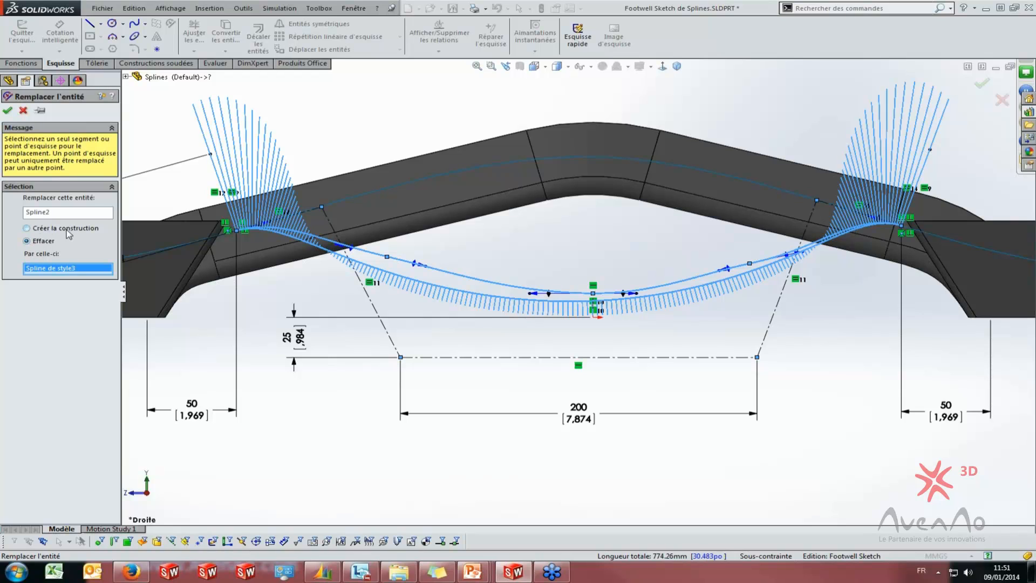
{"action": "left_click", "coordinate": [7, 110]}
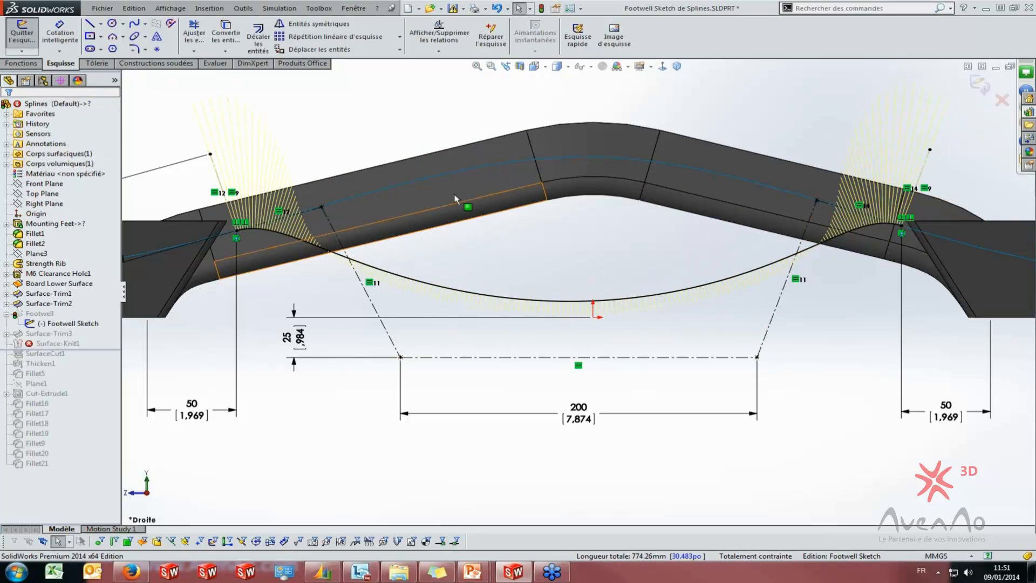
Exit the sketch and roll the model forward past Fillet21 to rebuild all remaining features
{"action": "left_click", "coordinate": [979, 84]}
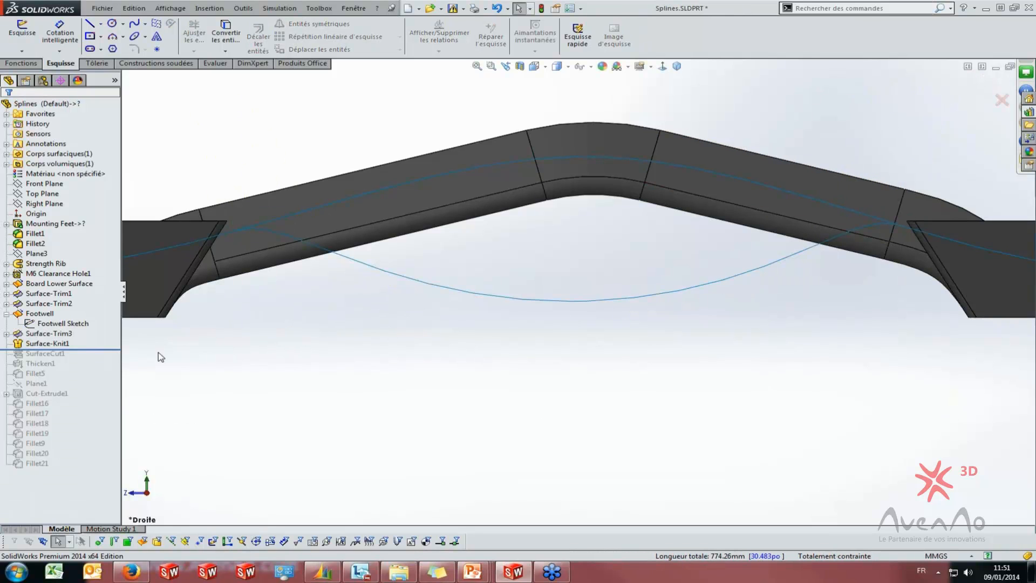
{"action": "scroll", "coordinate": [549, 298], "scroll_direction": "up", "scroll_amount": 5}
{"action": "middle_click_drag", "start_coordinate": [550, 299], "coordinate": [516, 344]}
{"action": "left_click_drag", "start_coordinate": [106, 348], "coordinate": [107, 469]}
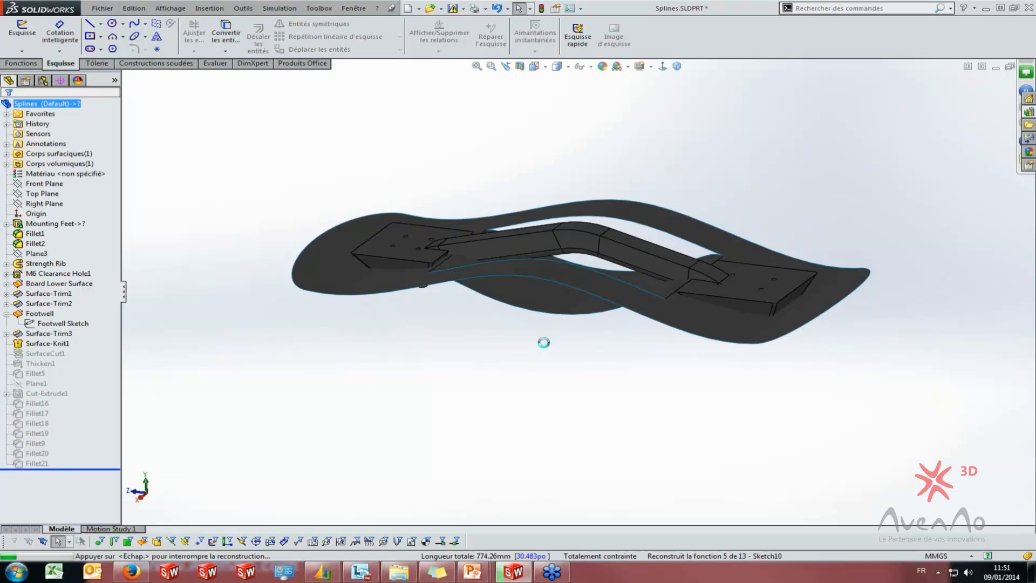
Examine the rebuilt board from above and below, including the footwell's curved edge, mounting feet and feature list
{"action": "middle_click_drag", "start_coordinate": [546, 347], "coordinate": [532, 427]}
{"action": "scroll", "coordinate": [666, 325], "scroll_direction": "down", "scroll_amount": 5}
{"action": "scroll", "coordinate": [652, 291], "scroll_direction": "up", "scroll_amount": 2}
{"action": "scroll", "coordinate": [444, 314], "scroll_direction": "up", "scroll_amount": 5}
{"action": "middle_click_drag", "start_coordinate": [443, 308], "coordinate": [419, 372]}
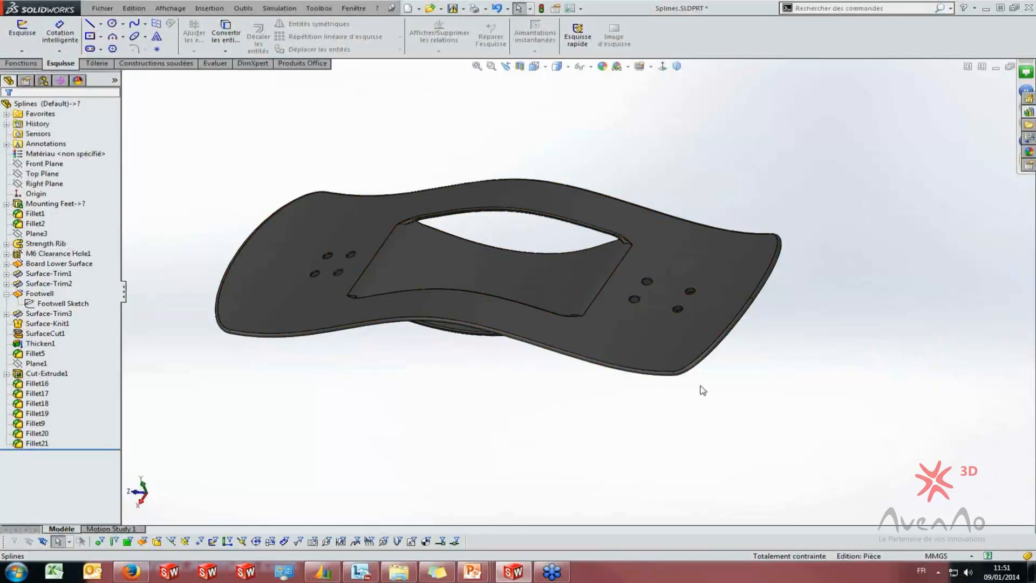
{"action": "middle_click_drag", "start_coordinate": [423, 464], "coordinate": [570, 247]}
{"action": "scroll", "coordinate": [357, 313], "scroll_direction": "down", "scroll_amount": 4}
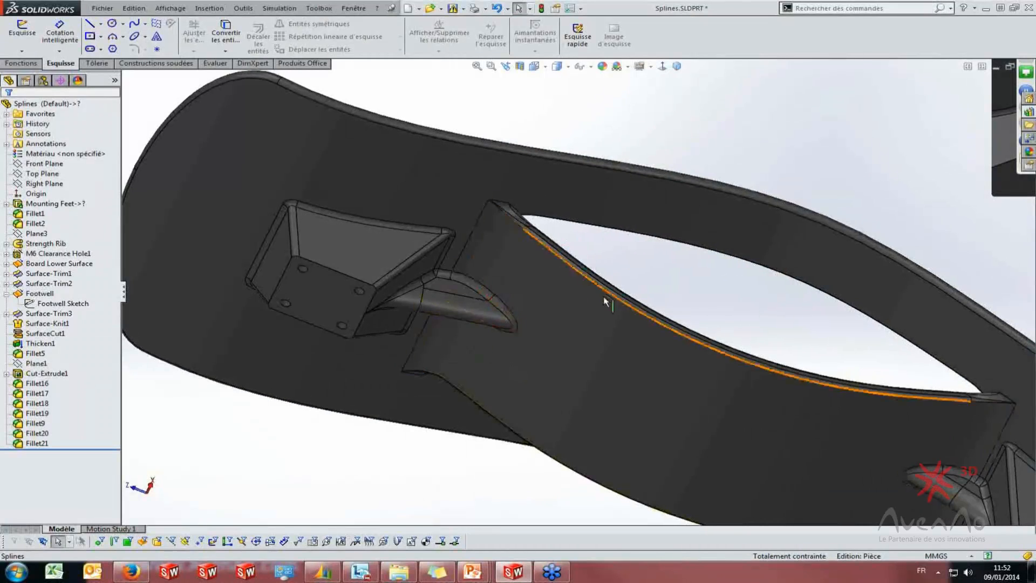
{"action": "left_click", "coordinate": [39, 172]}
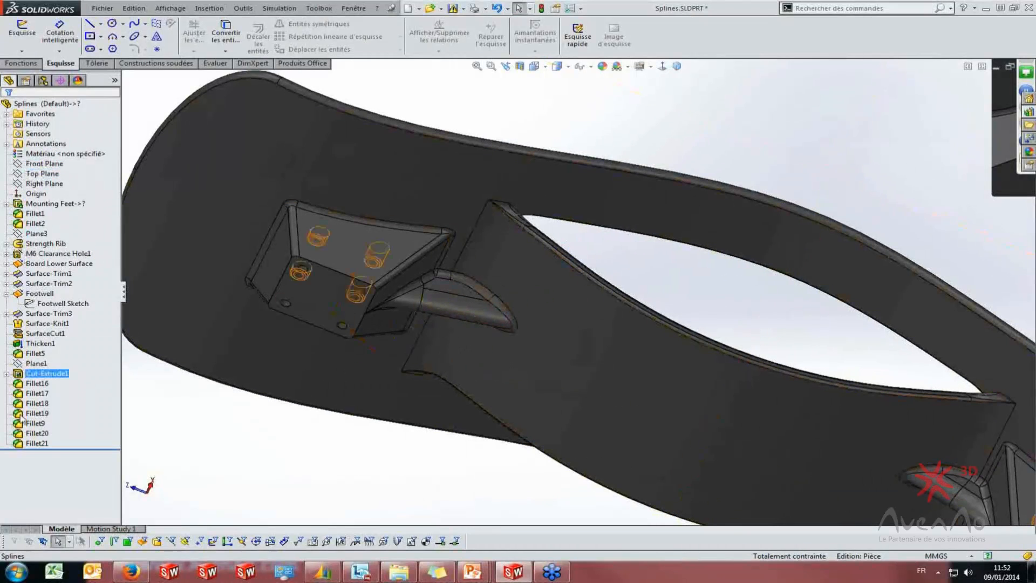
{"action": "left_click", "coordinate": [39, 293]}
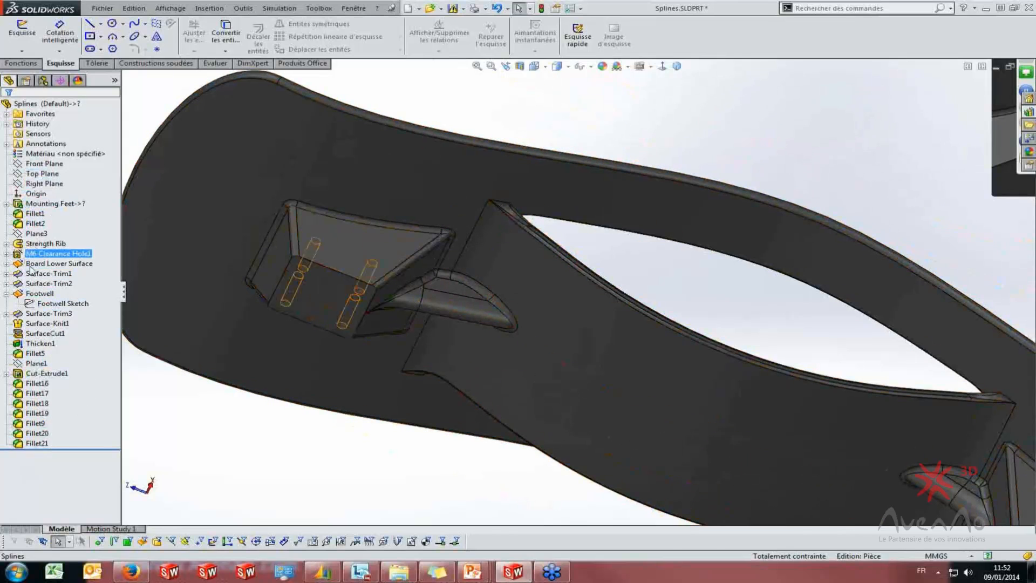
{"action": "key", "text": "f"}
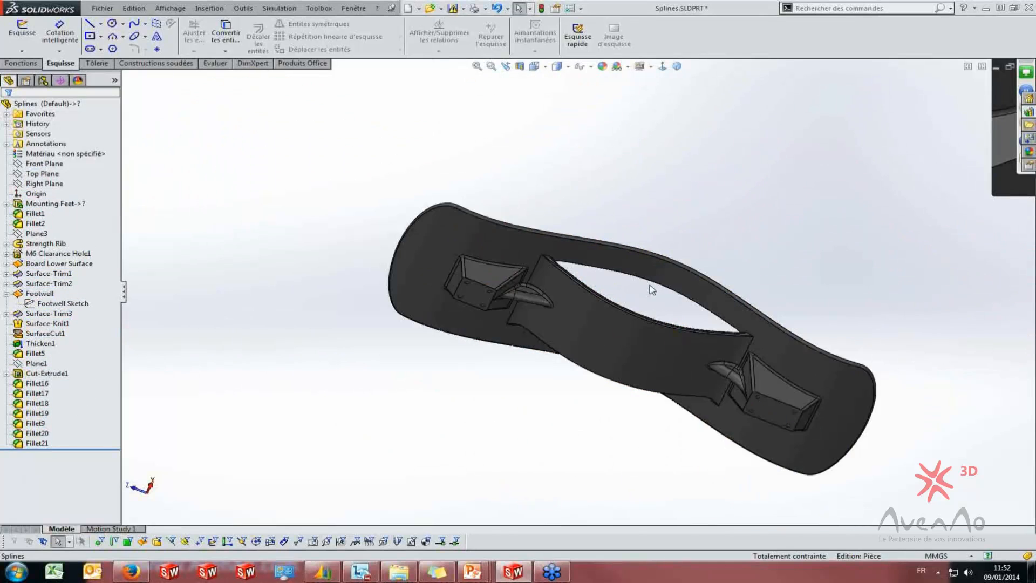
{"action": "middle_click_drag", "start_coordinate": [655, 318], "coordinate": [620, 218]}
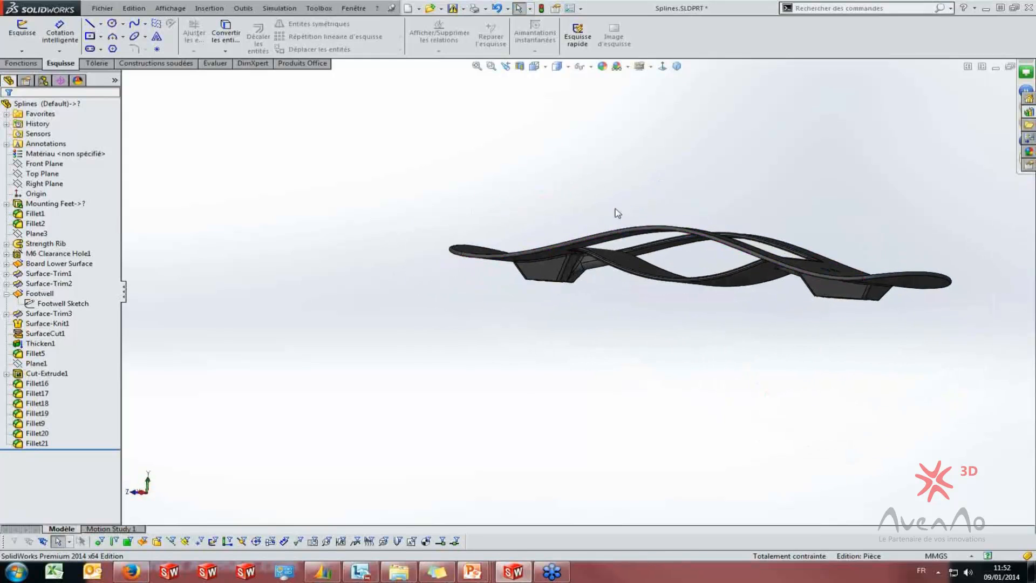
{"action": "middle_click_drag", "start_coordinate": [754, 147], "coordinate": [751, 241]}
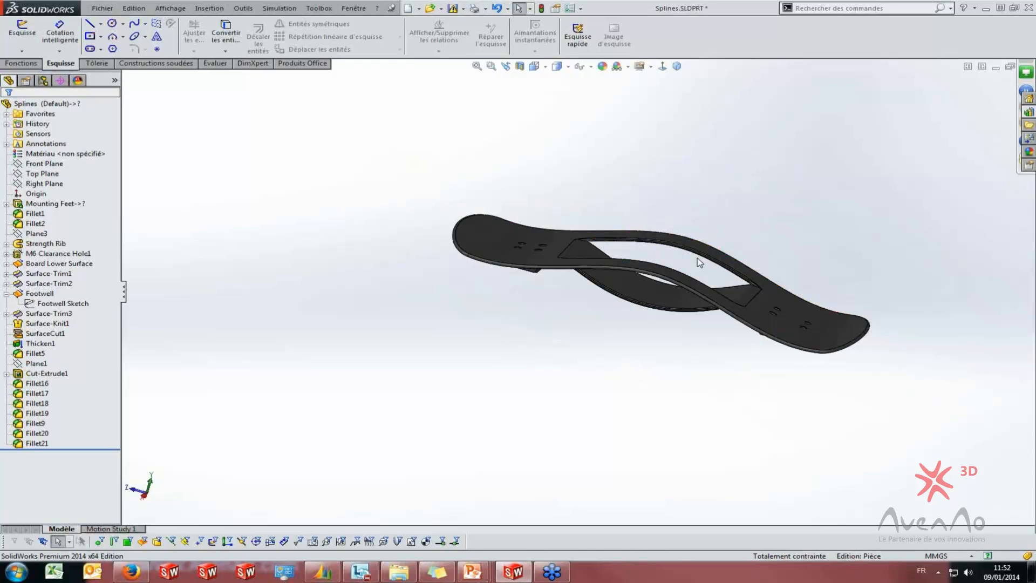
{"action": "middle_click_drag", "start_coordinate": [708, 187], "coordinate": [703, 247], "text": "shift"}
{"action": "left_click", "coordinate": [677, 66]}
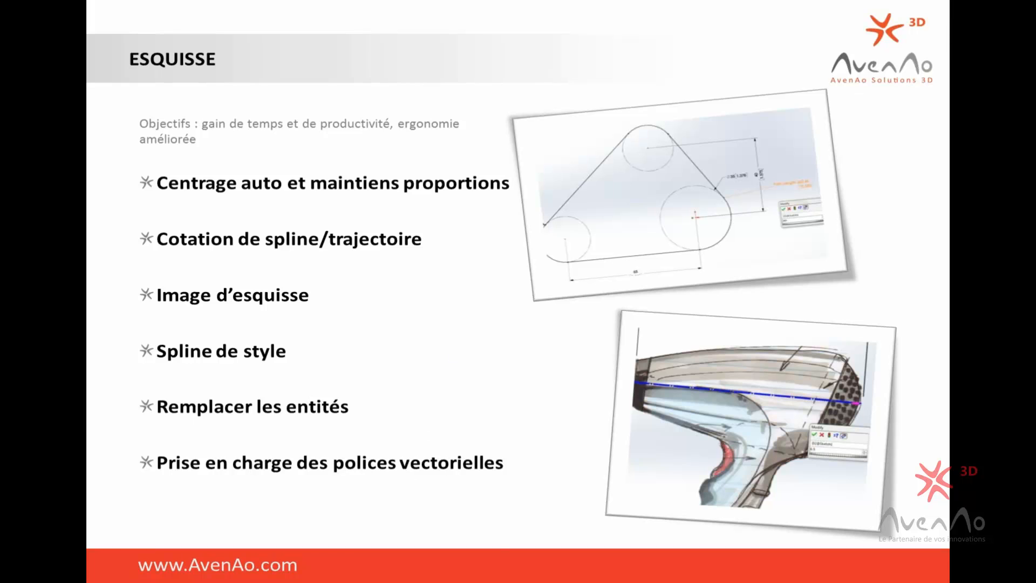
Switch back to SolidWorks and start a sketch normal to the Right Plane with the sketch text AVenao
{"action": "key", "text": "super"}
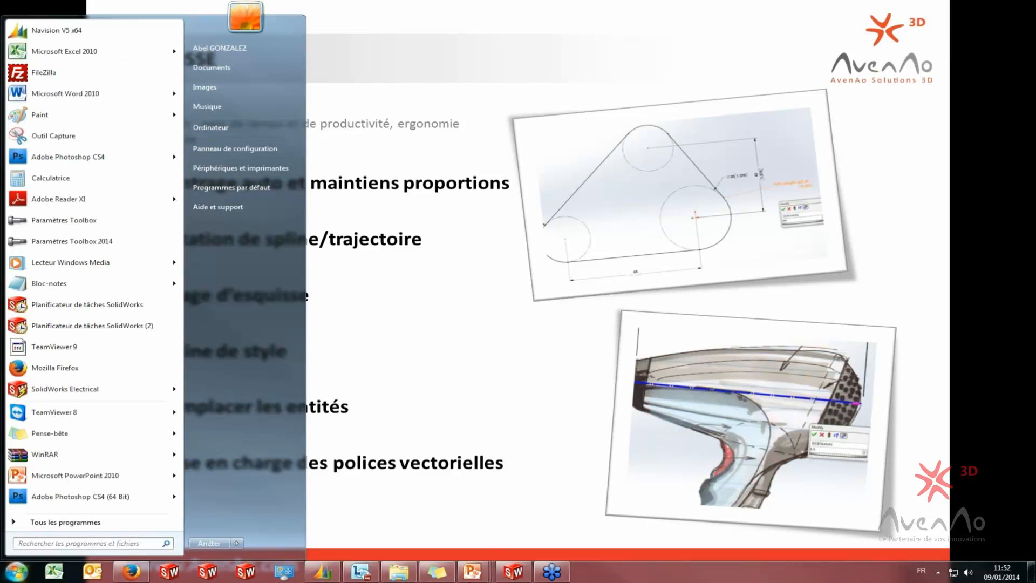
{"action": "left_click", "coordinate": [511, 574]}
{"action": "middle_click_drag", "start_coordinate": [551, 308], "coordinate": [464, 359]}
{"action": "left_click", "coordinate": [41, 174]}
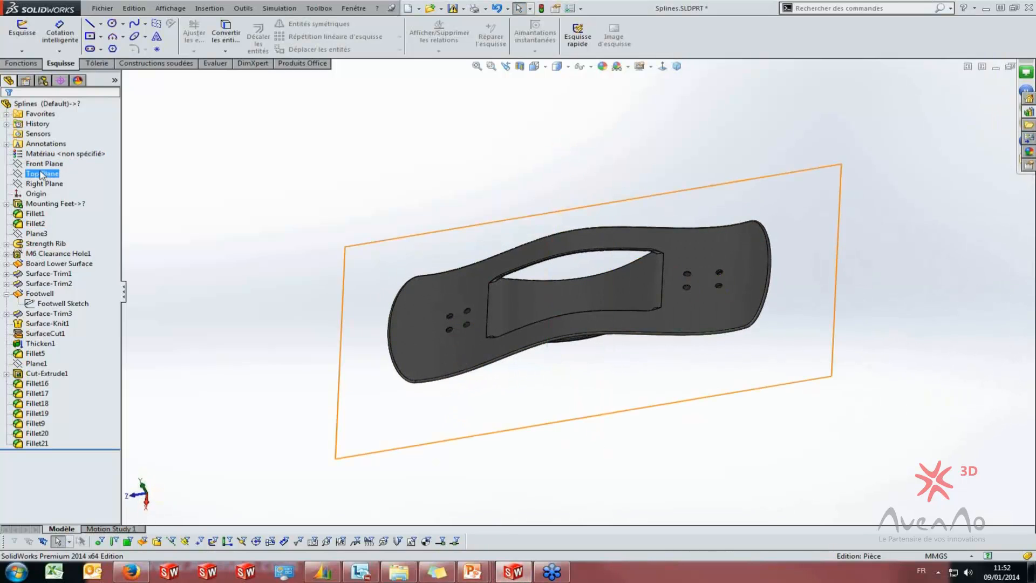
{"action": "left_click", "coordinate": [45, 165]}
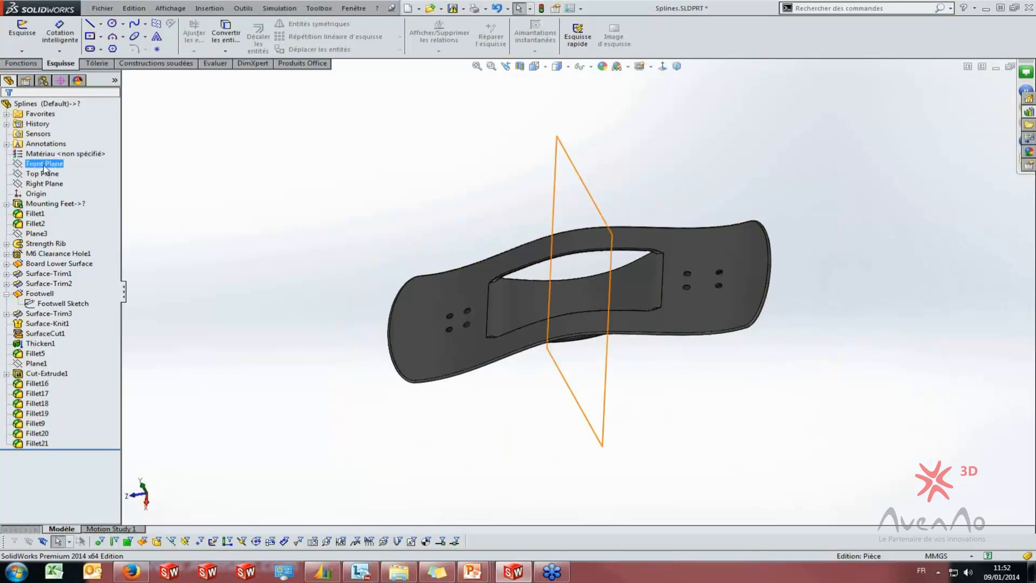
{"action": "left_click", "coordinate": [44, 183]}
{"action": "middle_click_drag", "start_coordinate": [317, 373], "coordinate": [347, 273]}
{"action": "left_click", "coordinate": [362, 263]}
{"action": "left_click", "coordinate": [46, 184]}
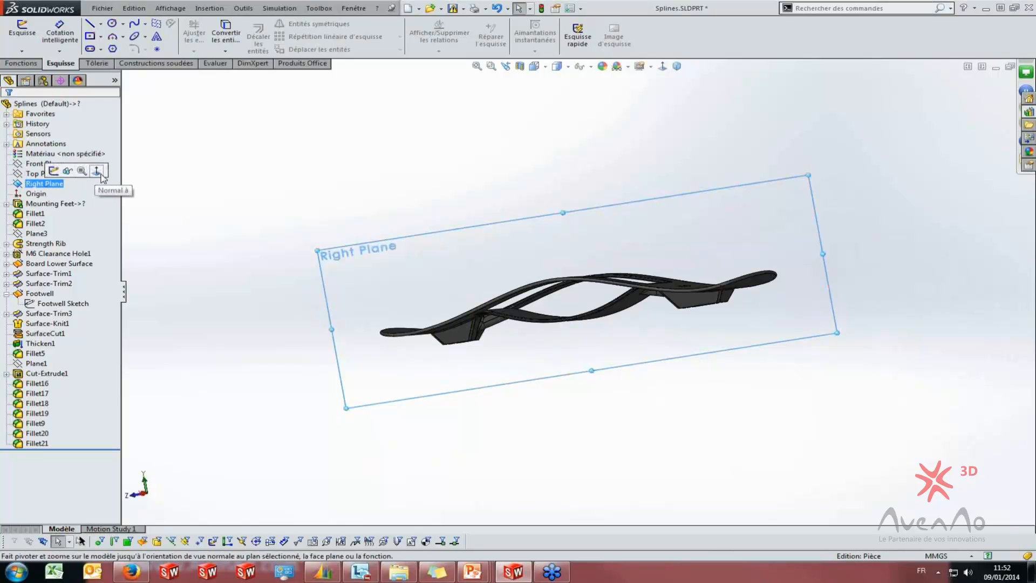
{"action": "left_click", "coordinate": [156, 36]}
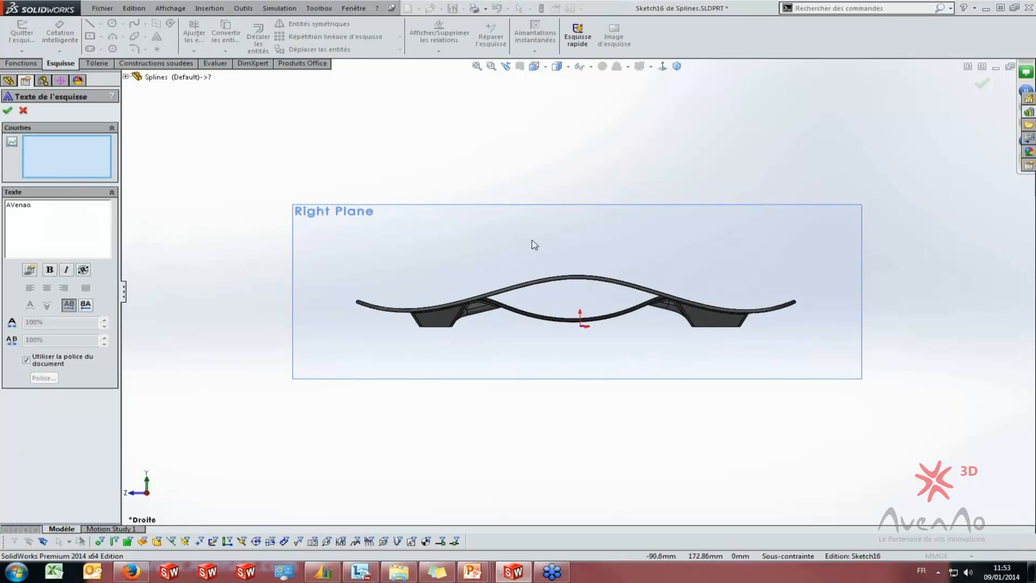
Change the sketch text to AVENAO in capitals and accept it
{"action": "scroll", "coordinate": [576, 280], "scroll_direction": "down", "scroll_amount": 10}
{"action": "scroll", "coordinate": [583, 322], "scroll_direction": "down", "scroll_amount": 5}
{"action": "scroll", "coordinate": [561, 300], "scroll_direction": "up", "scroll_amount": 4}
{"action": "scroll", "coordinate": [593, 299], "scroll_direction": "down", "scroll_amount": 3}
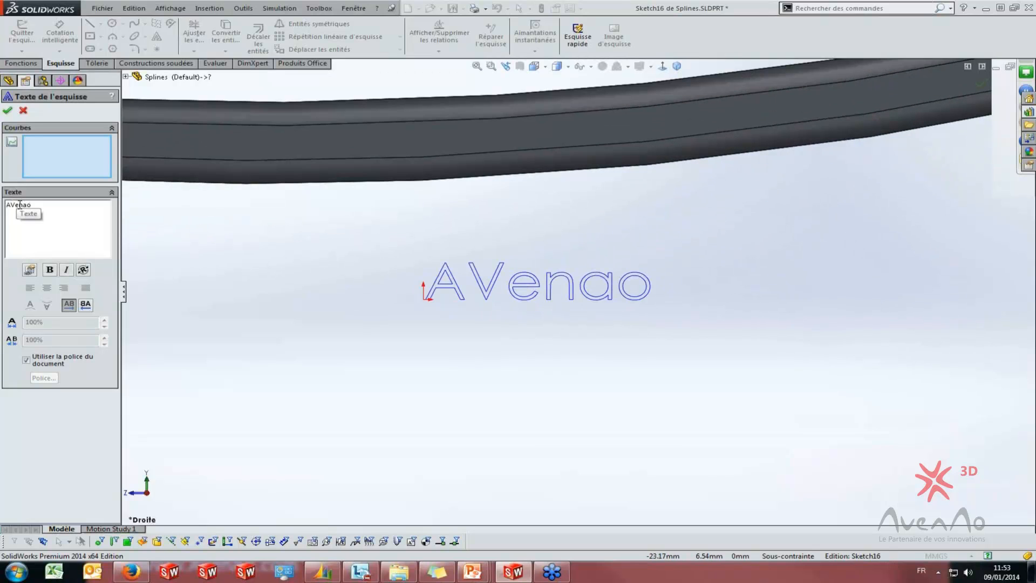
{"action": "key", "text": "BackSpace"}
{"action": "key", "text": "BackSpace"}
{"action": "key", "text": "BackSpace"}
{"action": "key", "text": "BackSpace"}
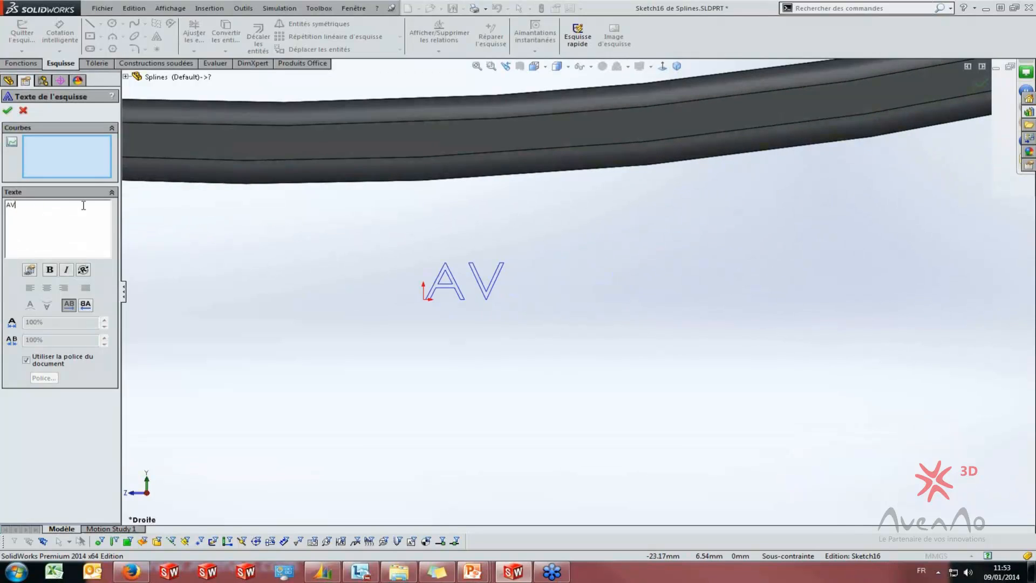
{"action": "type", "text": "ENAO"}
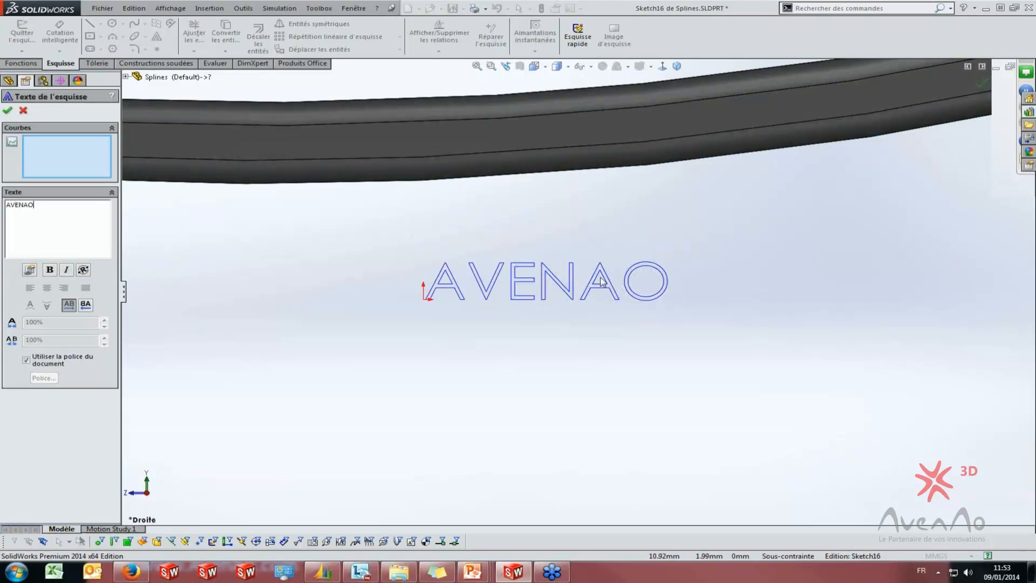
{"action": "scroll", "coordinate": [456, 287], "scroll_direction": "down", "scroll_amount": 4}
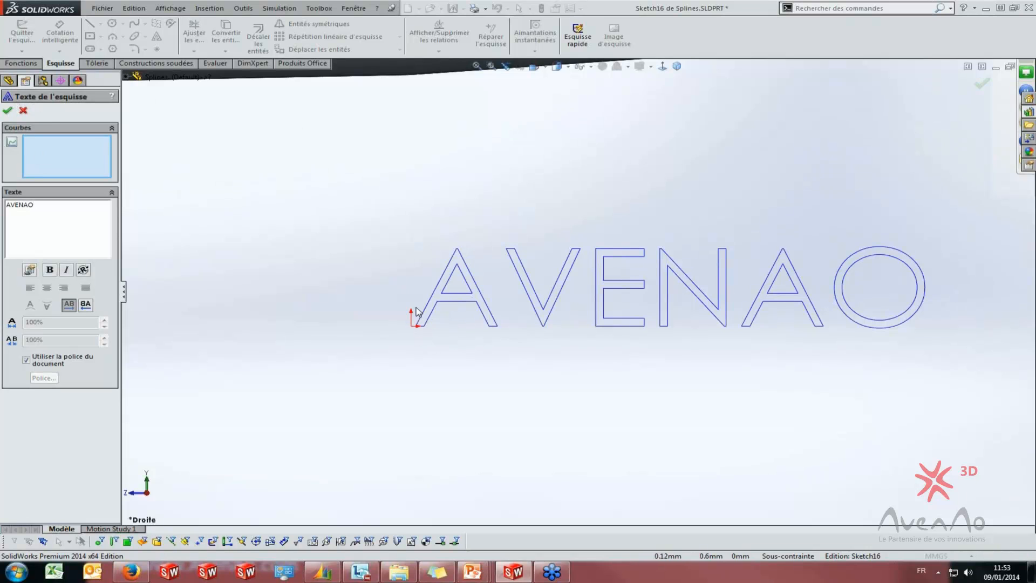
{"action": "left_click", "coordinate": [13, 111]}
Try to extrude the outlined AVENAO text as a boss, previewing it from an angle
{"action": "scroll", "coordinate": [453, 292], "scroll_direction": "down", "scroll_amount": 5}
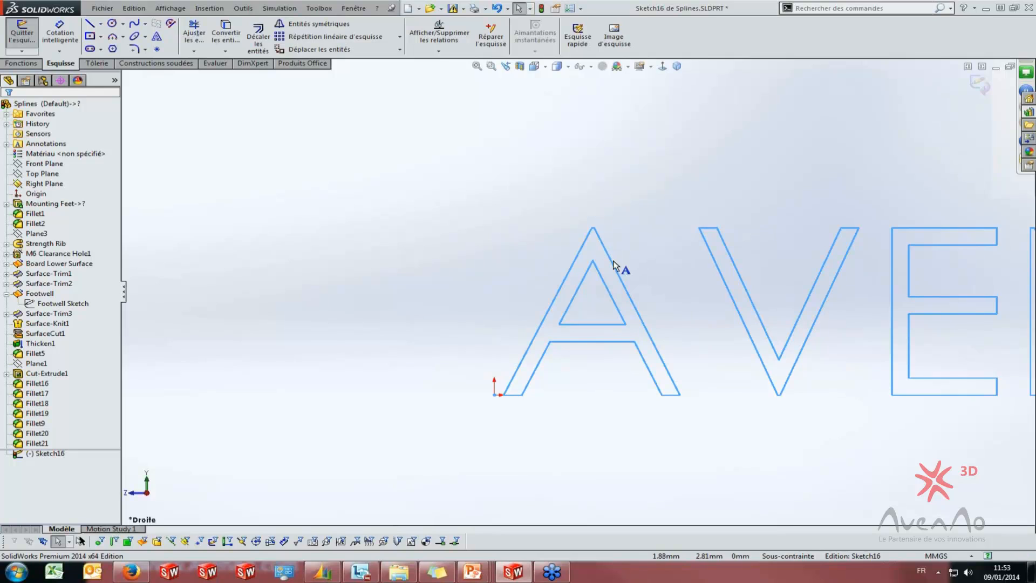
{"action": "scroll", "coordinate": [383, 315], "scroll_direction": "up", "scroll_amount": 4}
{"action": "left_click", "coordinate": [20, 63]}
{"action": "left_click", "coordinate": [30, 36]}
{"action": "middle_click_drag", "start_coordinate": [614, 281], "coordinate": [614, 413]}
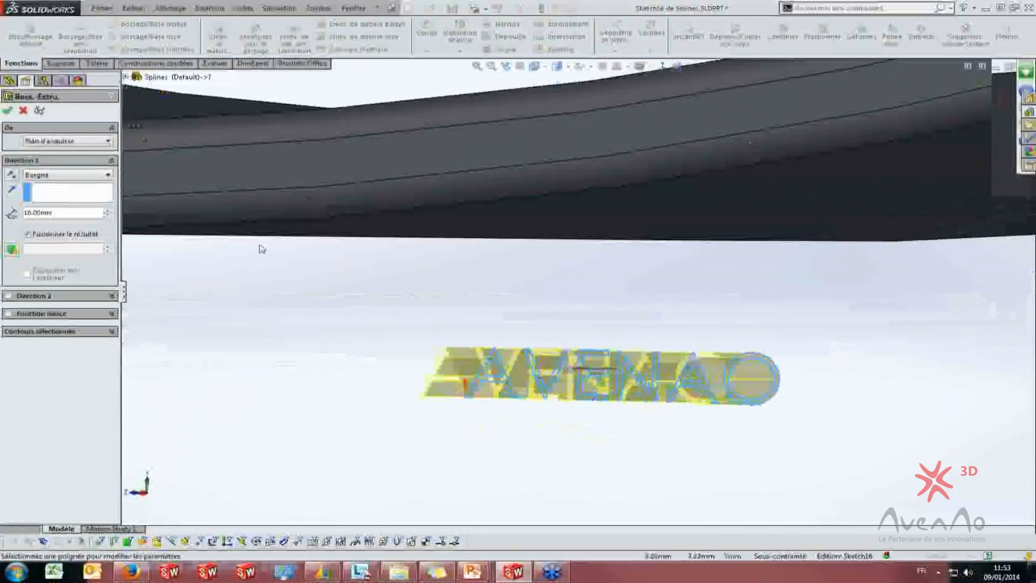
{"action": "key", "text": "Escape"}
Reopen the AVENAO text, stop using the document font and set its font to OLF SimpleSansOC
{"action": "middle_click_drag", "start_coordinate": [527, 355], "coordinate": [470, 359]}
{"action": "scroll", "coordinate": [470, 359], "scroll_direction": "down", "scroll_amount": 5}
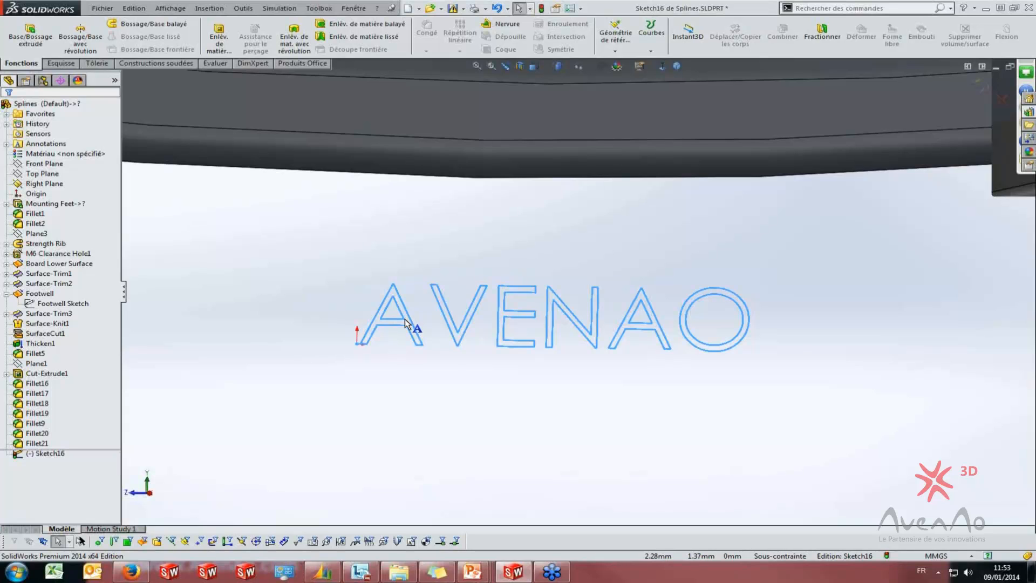
{"action": "left_click", "coordinate": [363, 339]}
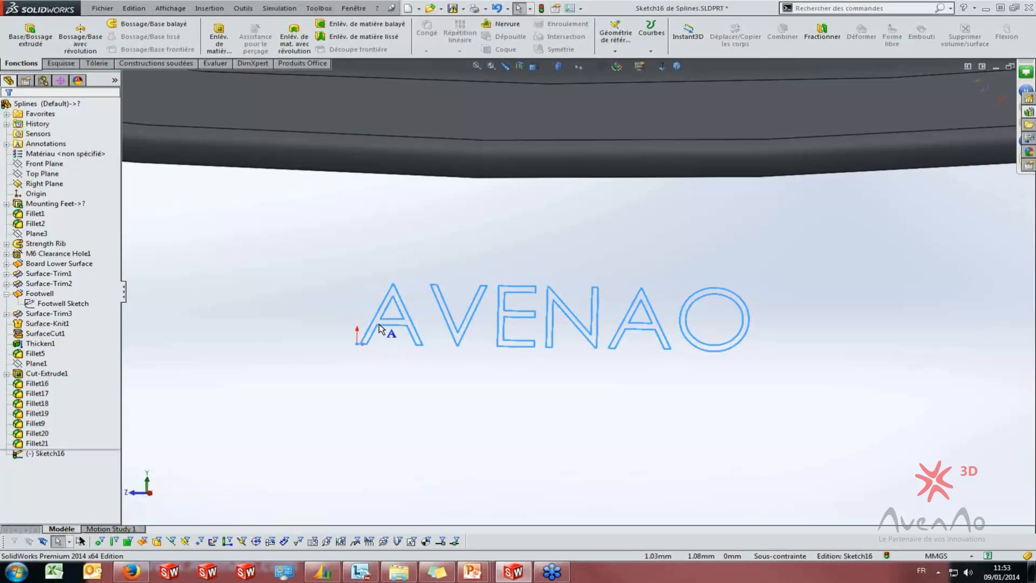
{"action": "left_click", "coordinate": [30, 357]}
{"action": "left_click", "coordinate": [43, 378]}
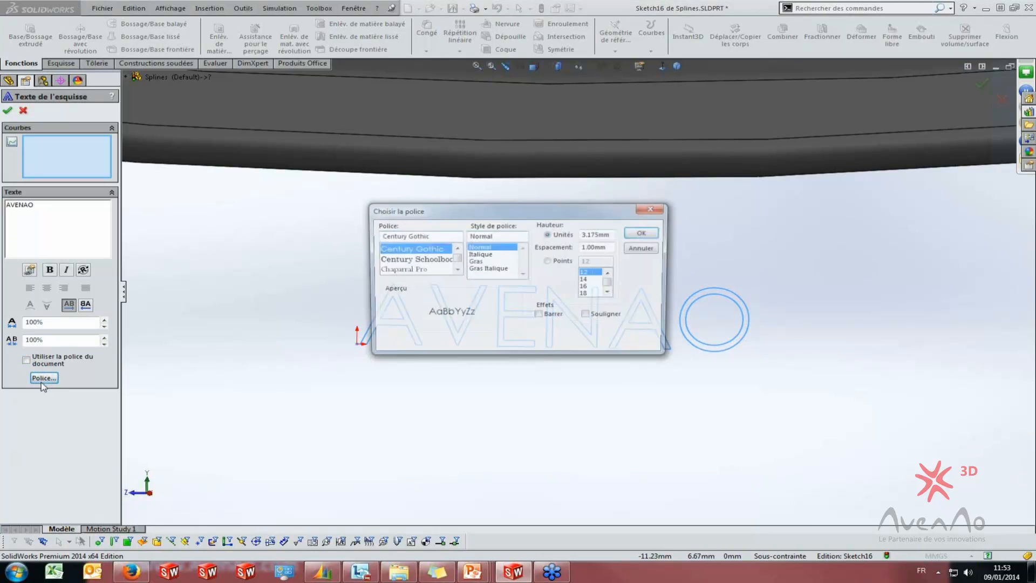
{"action": "left_click", "coordinate": [419, 260]}
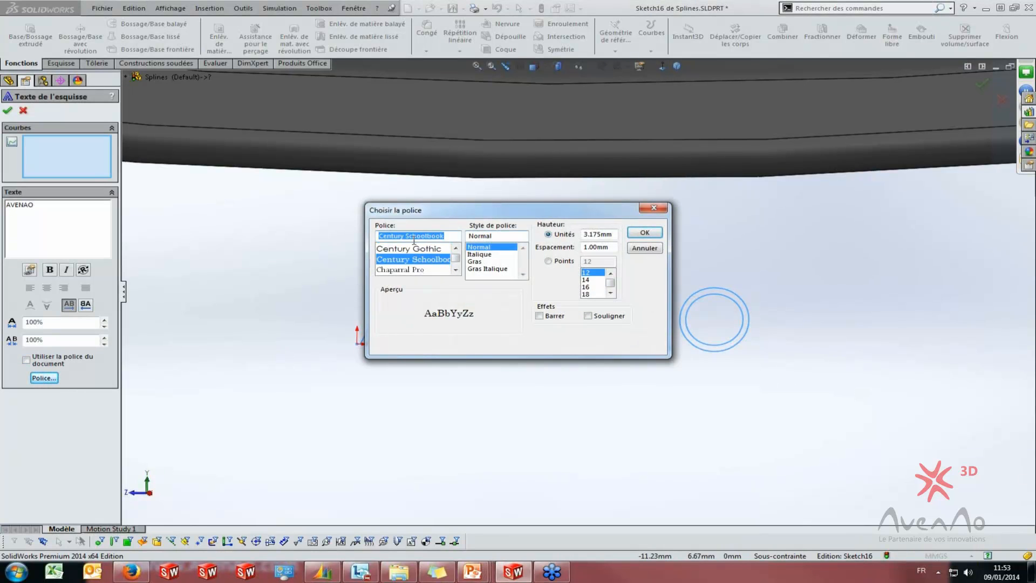
{"action": "left_click", "coordinate": [455, 270]}
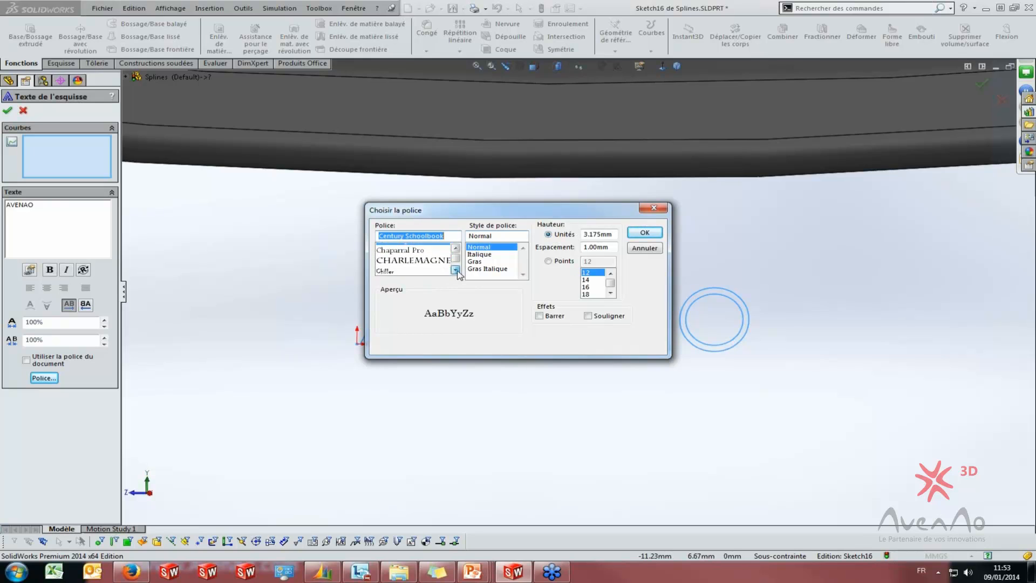
{"action": "left_click", "coordinate": [456, 270]}
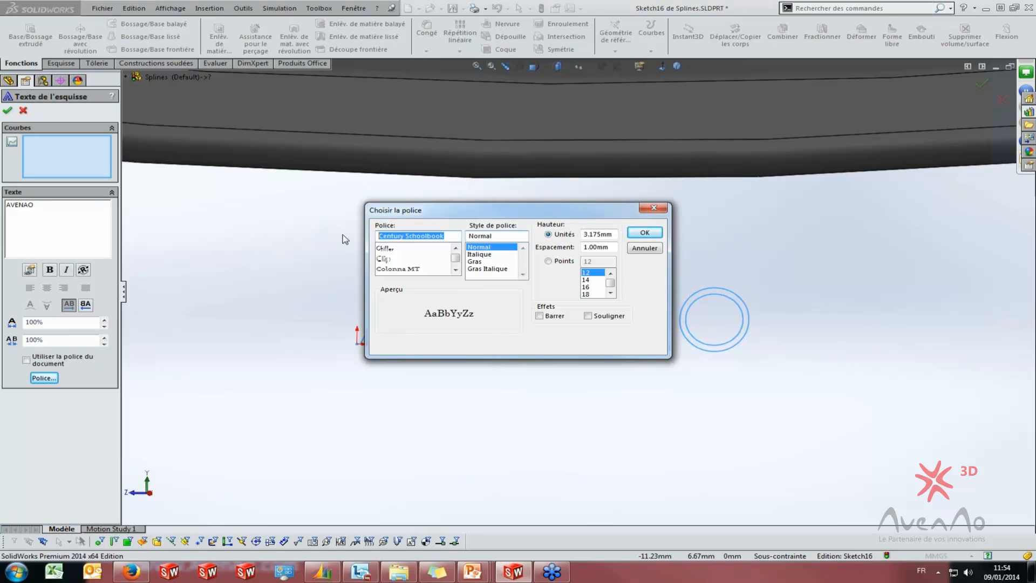
{"action": "type", "text": "olf"}
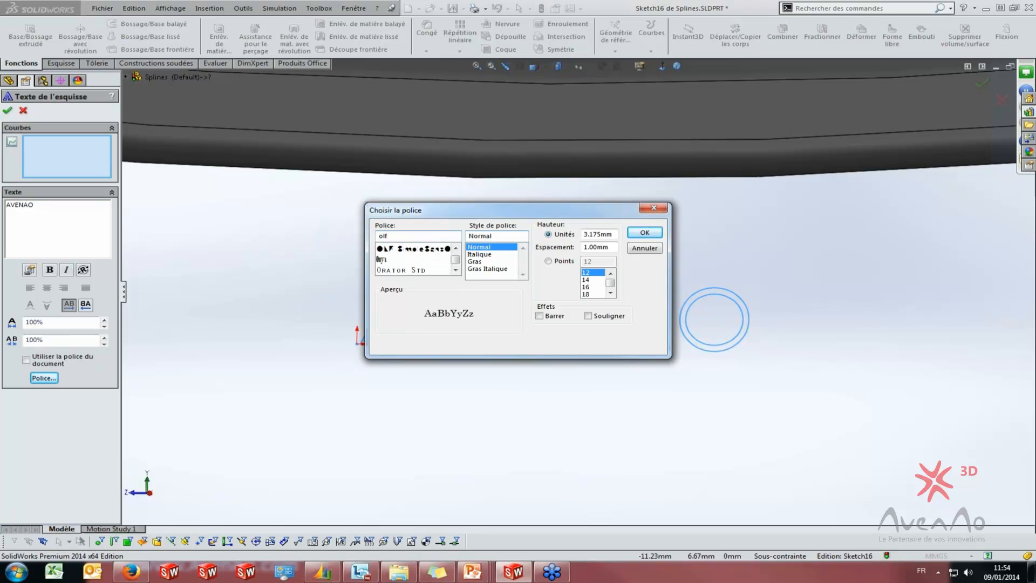
{"action": "left_click", "coordinate": [429, 251]}
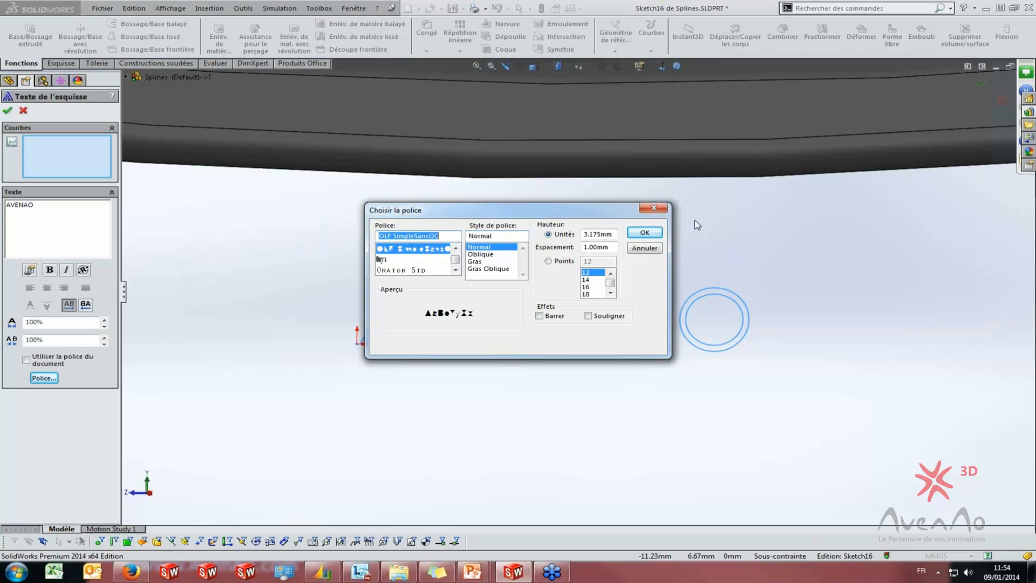
{"action": "left_click", "coordinate": [645, 233]}
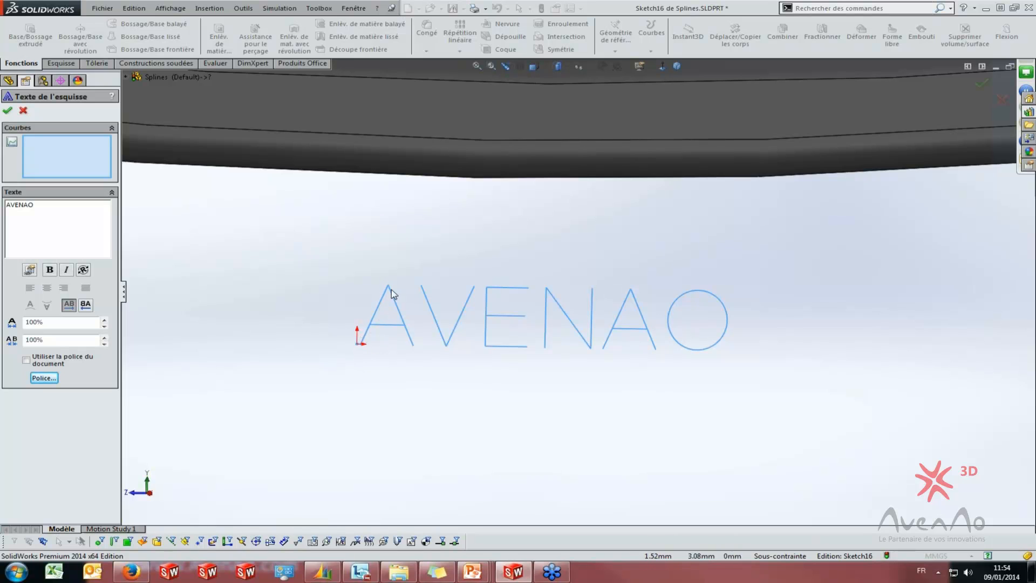
Reposition the single-line AVENAO text slightly below and to the right of the origin
{"action": "left_click", "coordinate": [417, 377]}
{"action": "scroll", "coordinate": [458, 417], "scroll_direction": "down", "scroll_amount": 10}
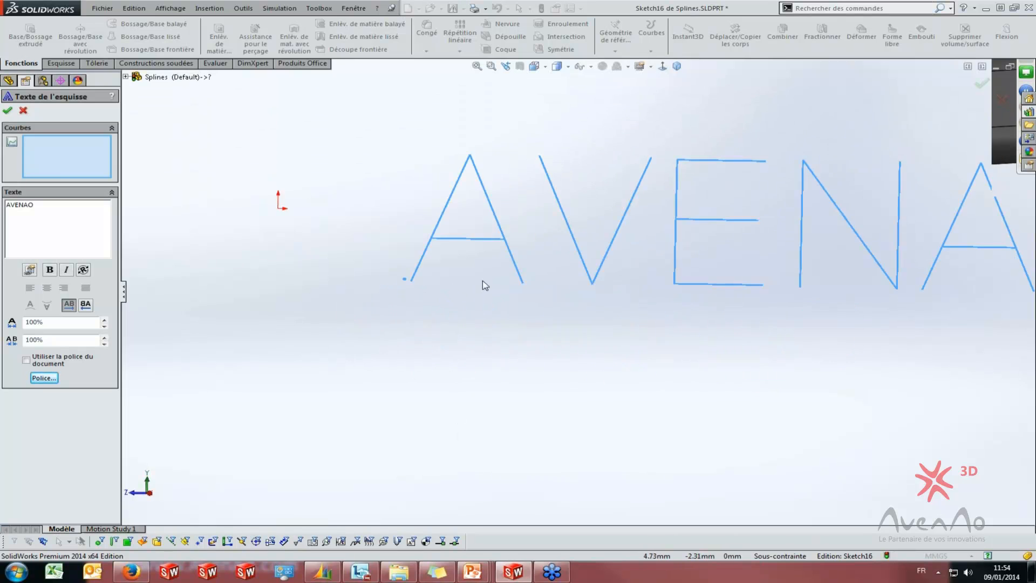
{"action": "scroll", "coordinate": [585, 406], "scroll_direction": "up", "scroll_amount": 8}
{"action": "scroll", "coordinate": [637, 292], "scroll_direction": "up", "scroll_amount": 3}
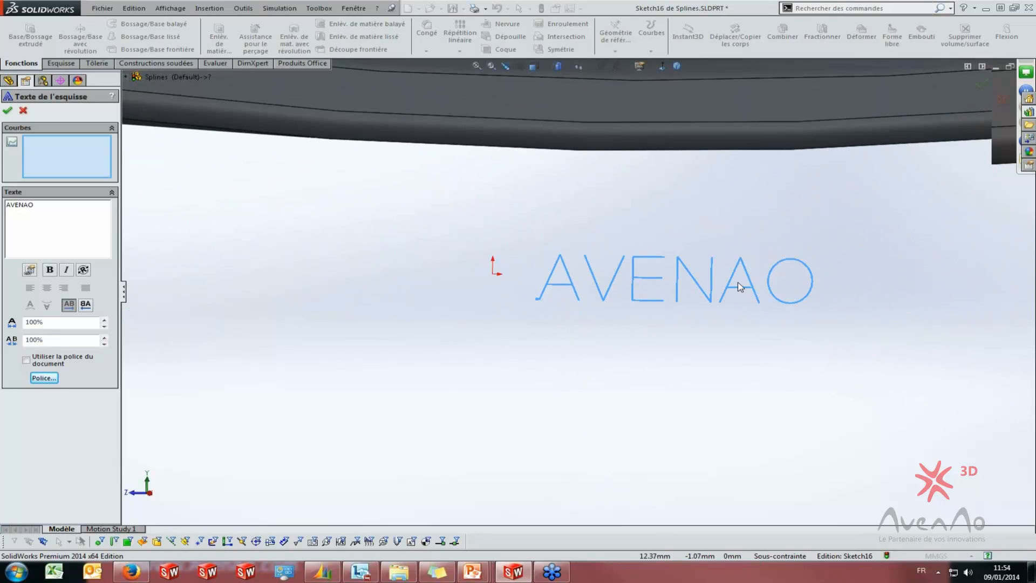
{"action": "scroll", "coordinate": [842, 314], "scroll_direction": "up", "scroll_amount": 2}
{"action": "scroll", "coordinate": [804, 312], "scroll_direction": "up", "scroll_amount": 1}
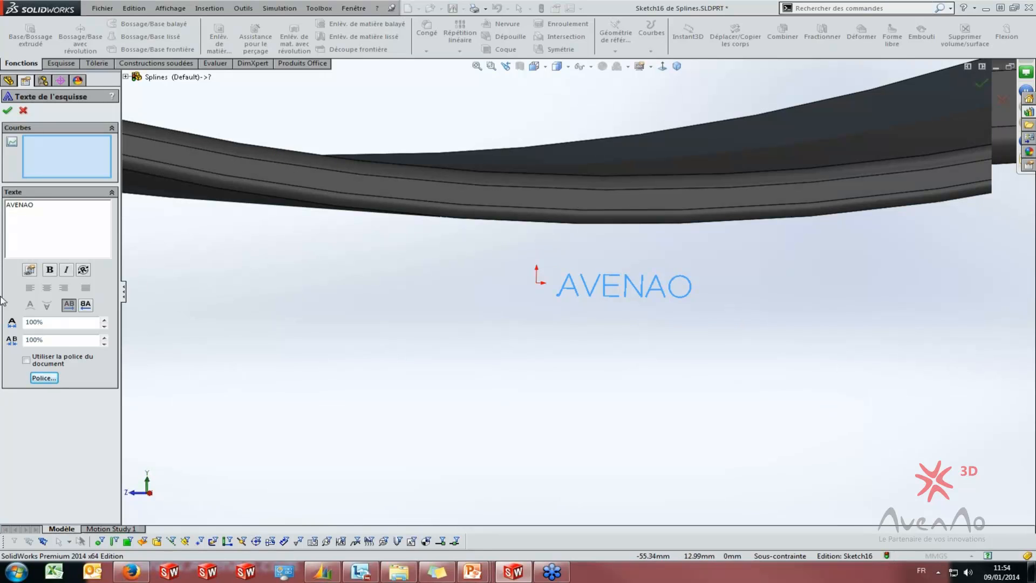
Leave the sketch text settings and exit the sketch, discarding its modifications
{"action": "left_click", "coordinate": [8, 110]}
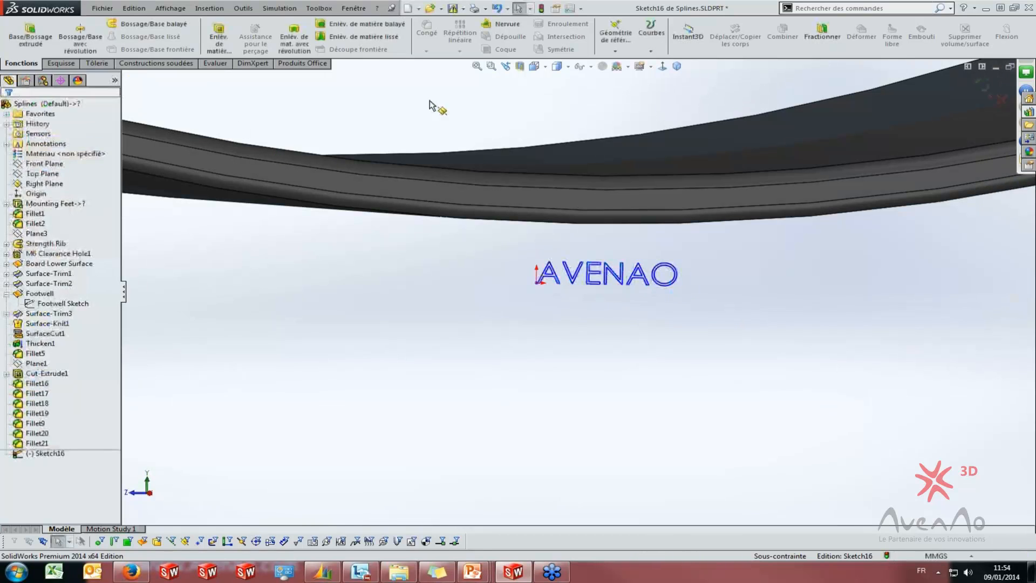
{"action": "left_click", "coordinate": [1002, 99]}
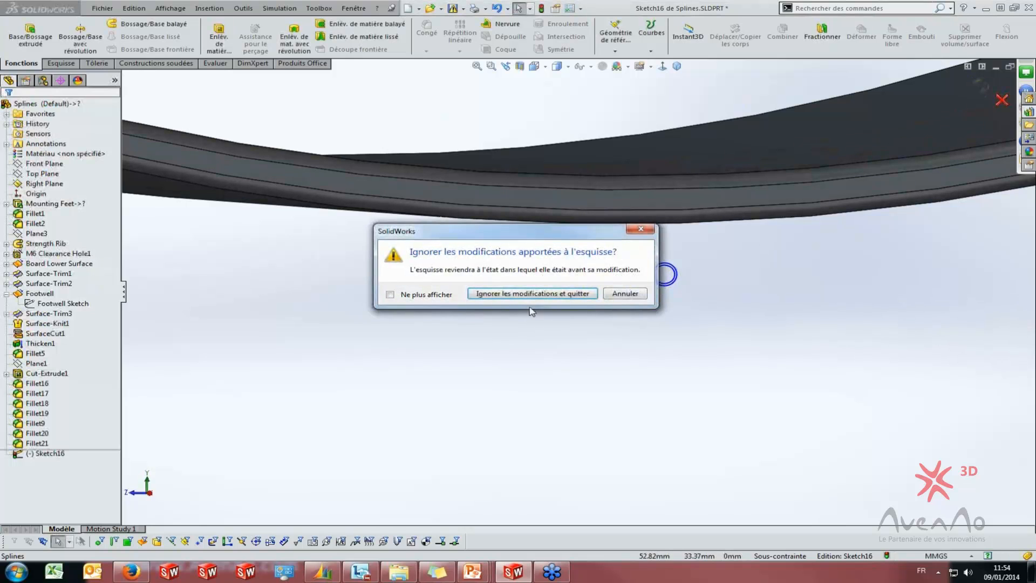
{"action": "left_click", "coordinate": [502, 294]}
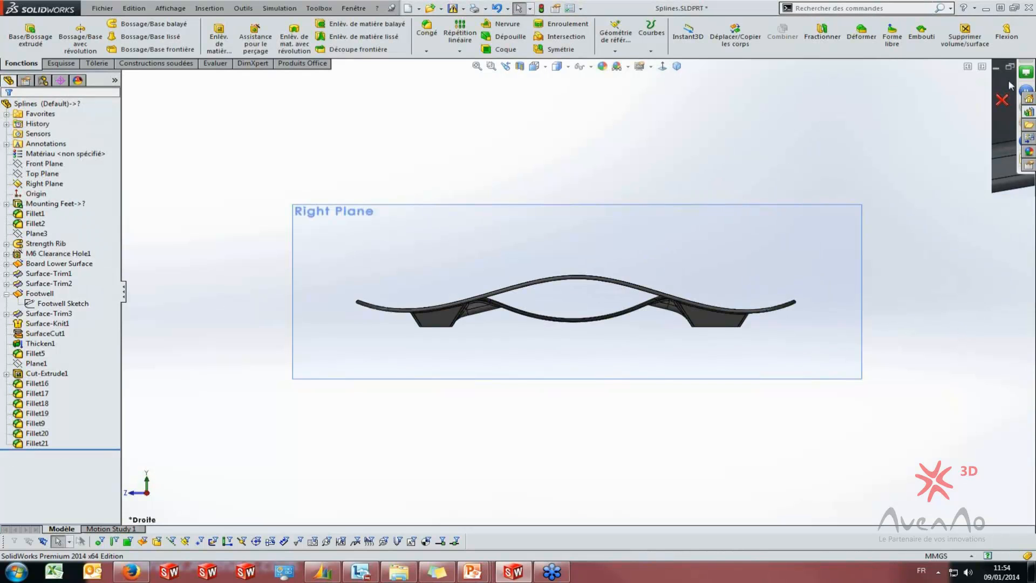
Close the Splines part without saving it and advance the presentation to the PIÈCE slide
{"action": "left_click", "coordinate": [1010, 69]}
{"action": "left_click", "coordinate": [974, 81]}
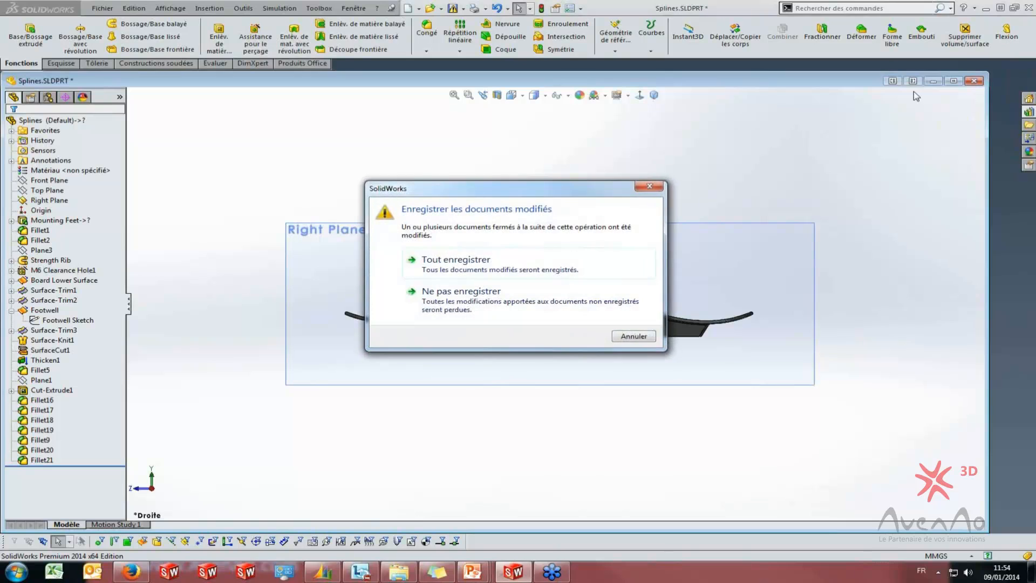
{"action": "left_click", "coordinate": [493, 290]}
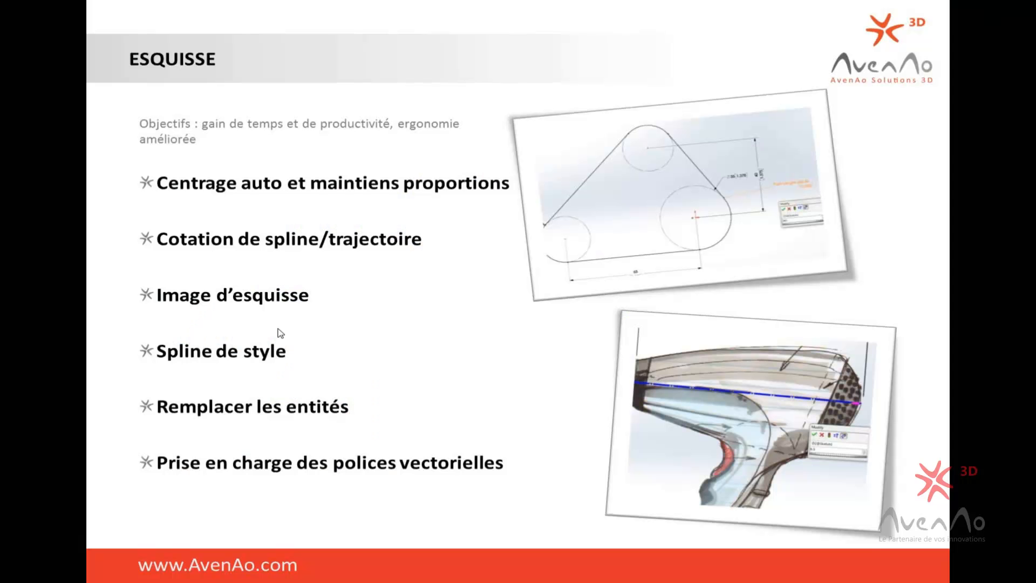
{"action": "left_click", "coordinate": [303, 318]}
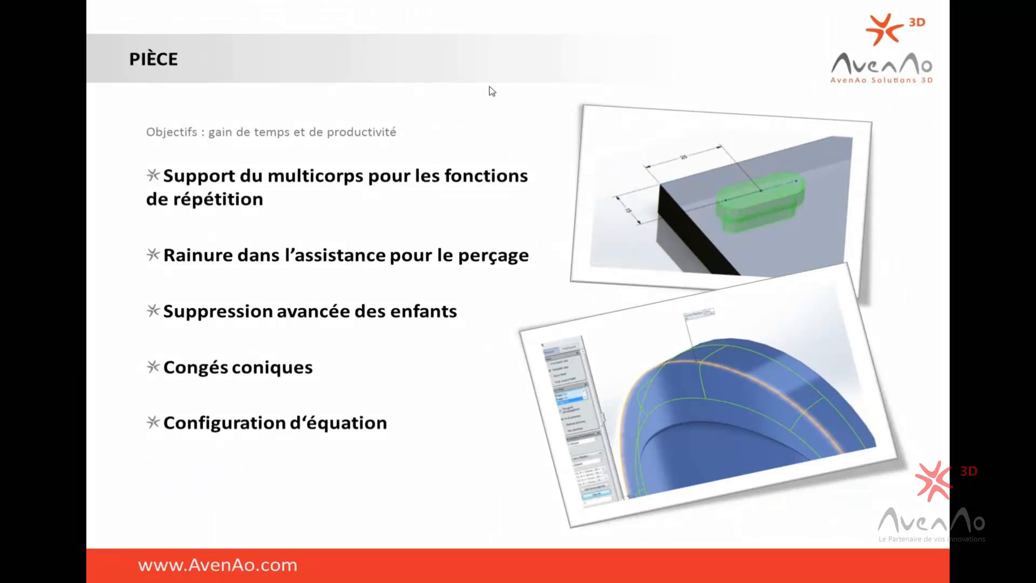
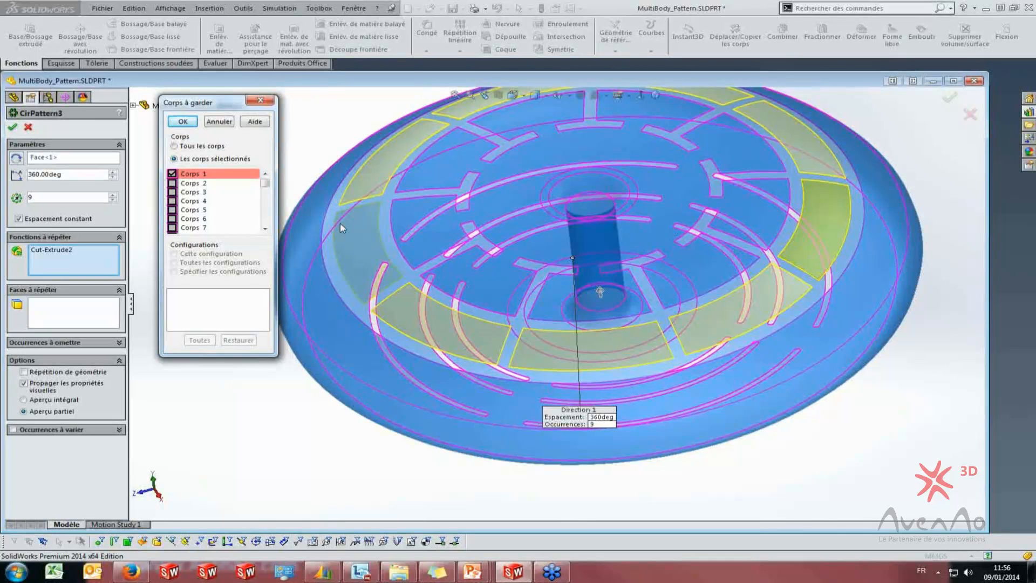
Examine bodies Corps 2 to Corps 10 one by one in the list of bodies to keep for the circular pattern
{"action": "left_click", "coordinate": [193, 183]}
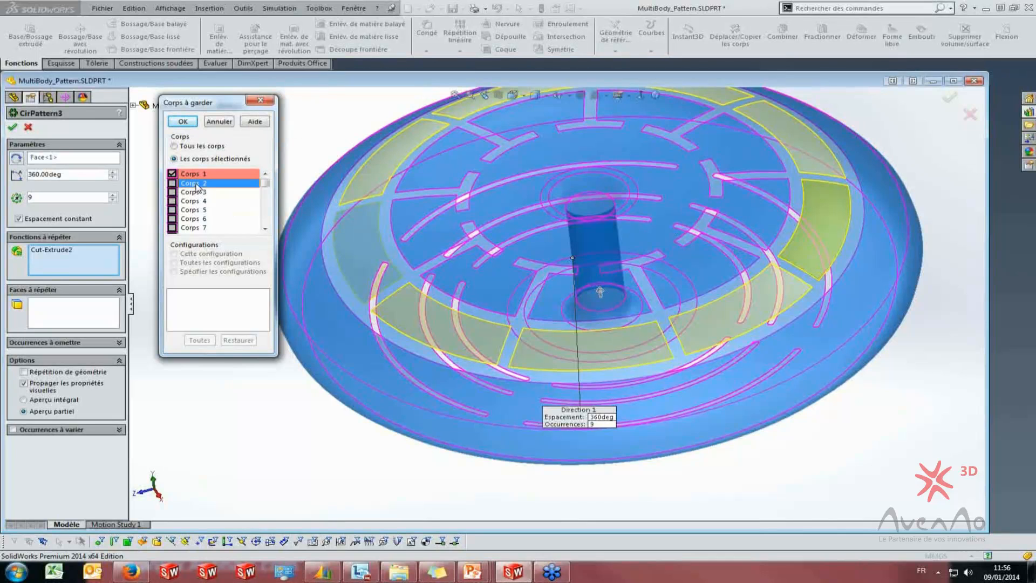
{"action": "left_click", "coordinate": [197, 201]}
{"action": "left_click", "coordinate": [198, 218]}
{"action": "left_click", "coordinate": [201, 227]}
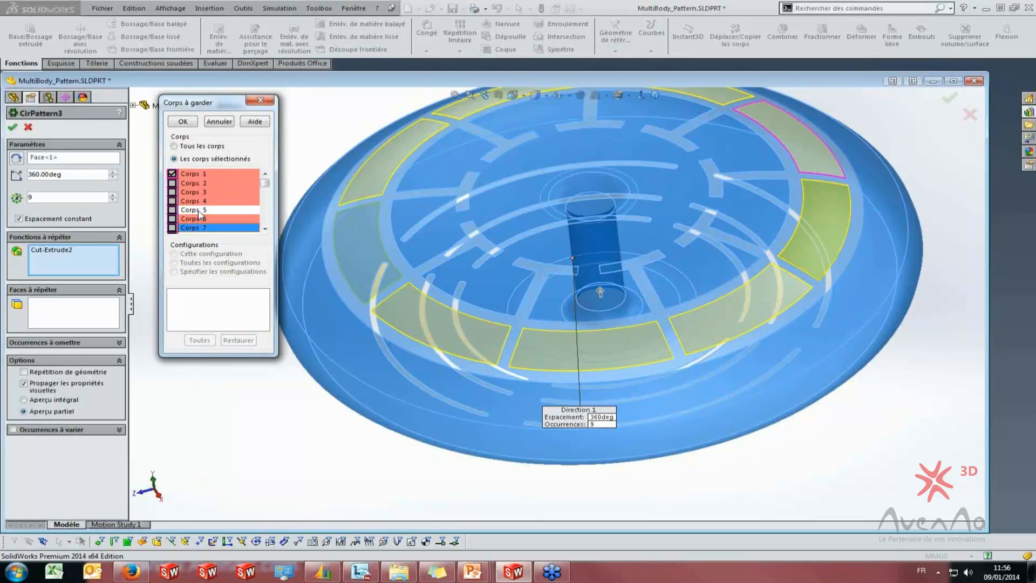
{"action": "left_click", "coordinate": [199, 211]}
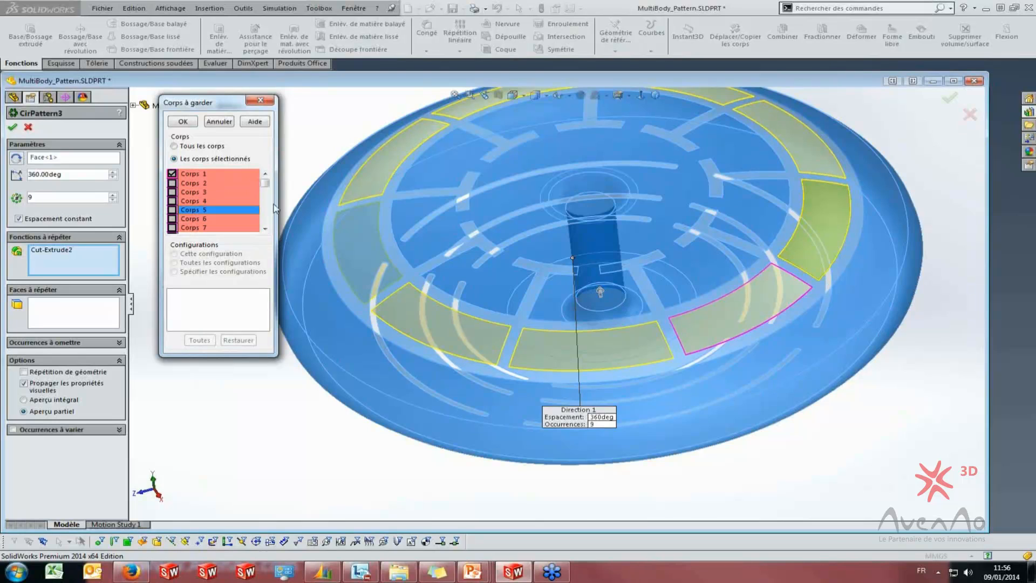
{"action": "left_click", "coordinate": [264, 230]}
{"action": "left_click", "coordinate": [264, 230]}
{"action": "left_click", "coordinate": [205, 211]}
{"action": "left_click", "coordinate": [205, 217]}
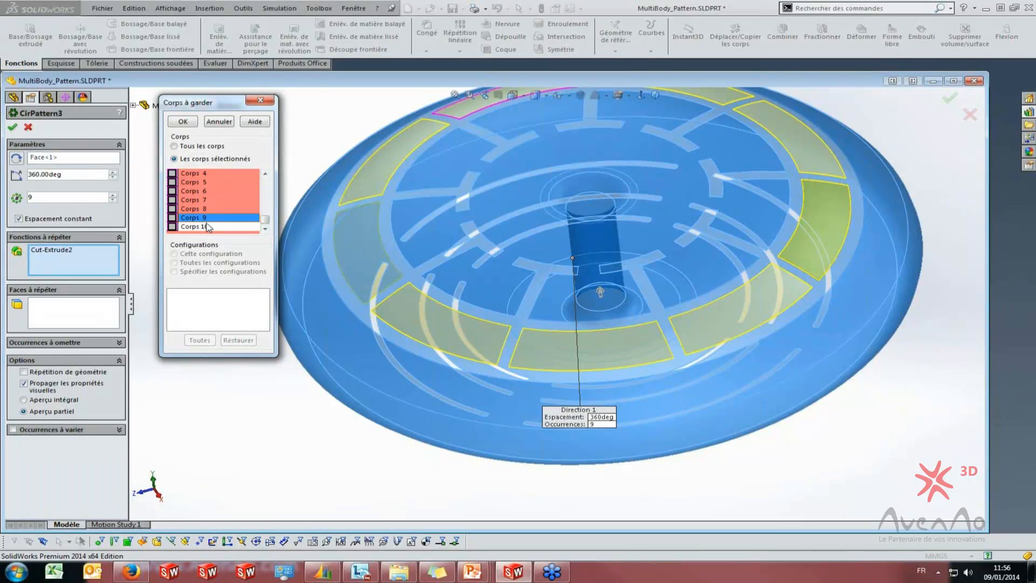
{"action": "left_click", "coordinate": [208, 227]}
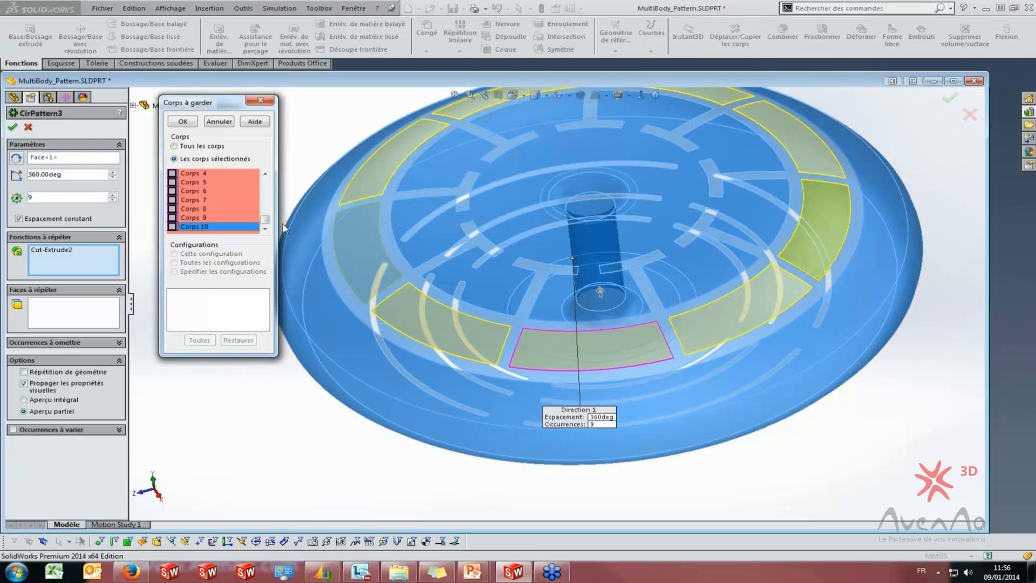
Complete the circular pattern of Cut-Extrude2 keeping only body Corps 1
{"action": "left_click_drag", "start_coordinate": [268, 222], "coordinate": [258, 171]}
{"action": "left_click", "coordinate": [184, 175]}
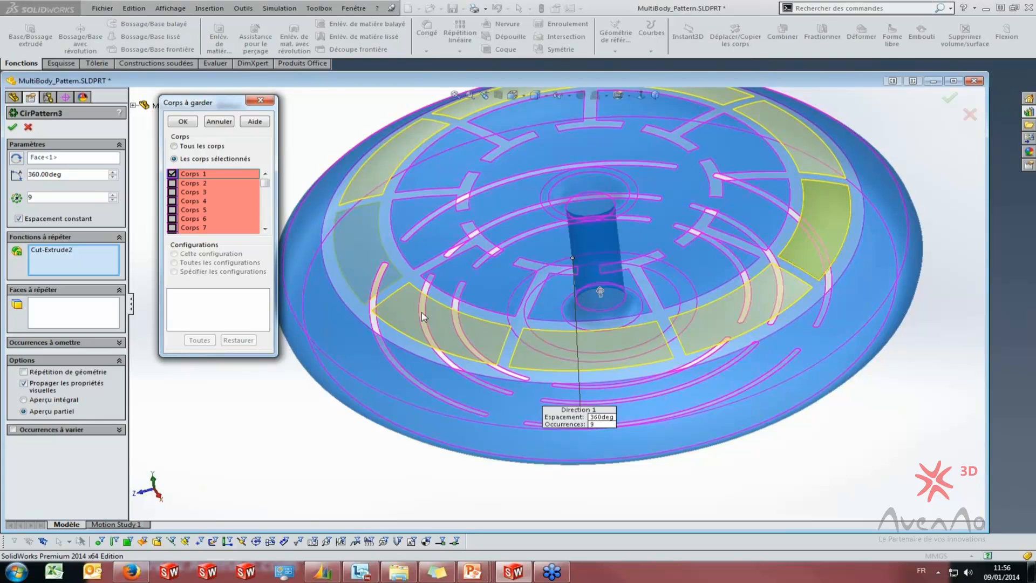
{"action": "left_click", "coordinate": [183, 121]}
{"action": "mouse_move", "coordinate": [417, 324]}
{"action": "middle_mouse_down"}
{"action": "mouse_move", "coordinate": [417, 254]}
{"action": "mouse_move", "coordinate": [418, 335]}
{"action": "middle_mouse_up"}
{"action": "scroll", "coordinate": [470, 407], "scroll_direction": "up", "scroll_amount": 1}
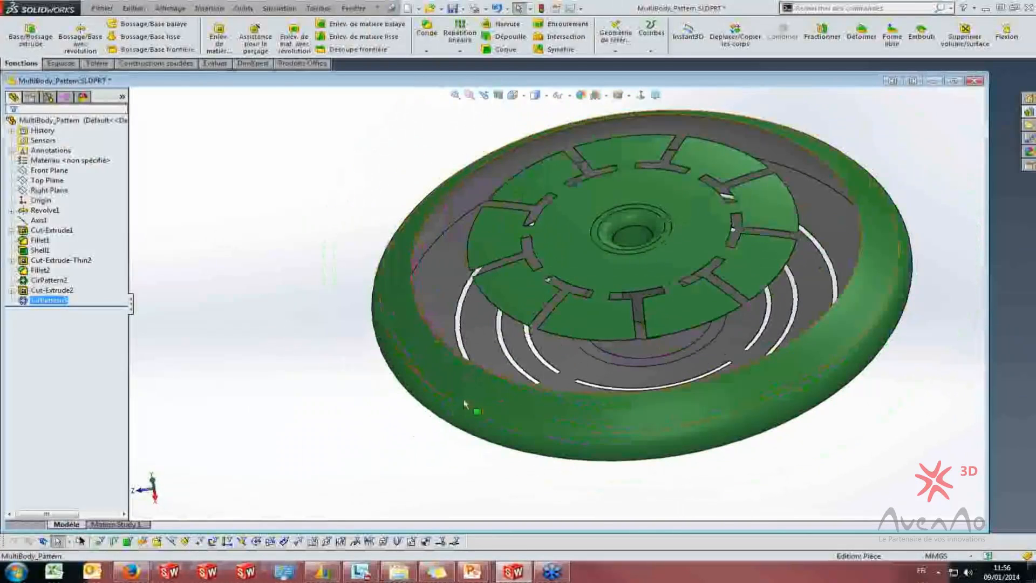
{"action": "middle_click_drag", "start_coordinate": [626, 271], "coordinate": [511, 340]}
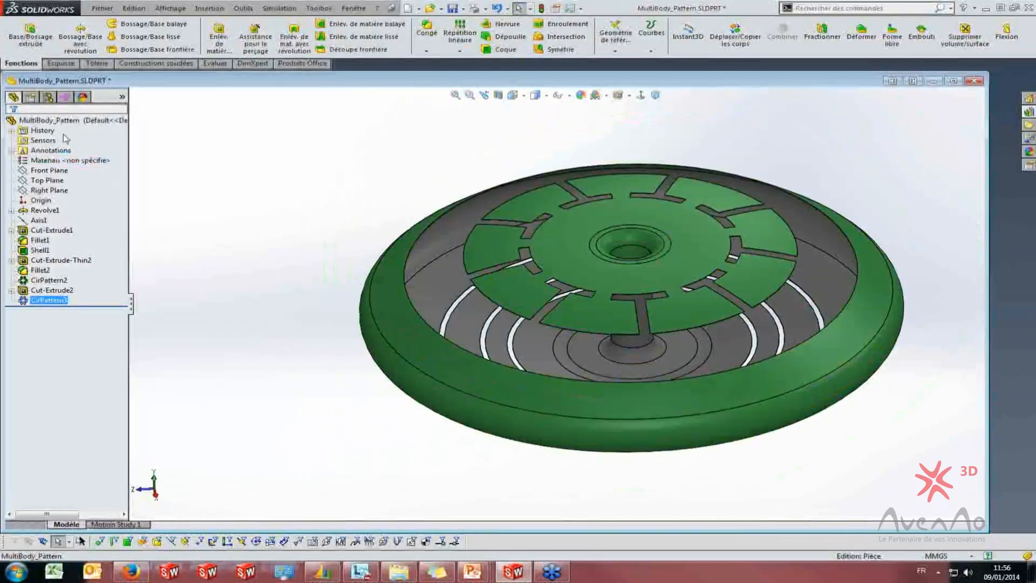
Edit CirPattern3 and rebuild it with all resulting bodies kept
{"action": "right_click", "coordinate": [51, 303]}
{"action": "left_click", "coordinate": [60, 255]}
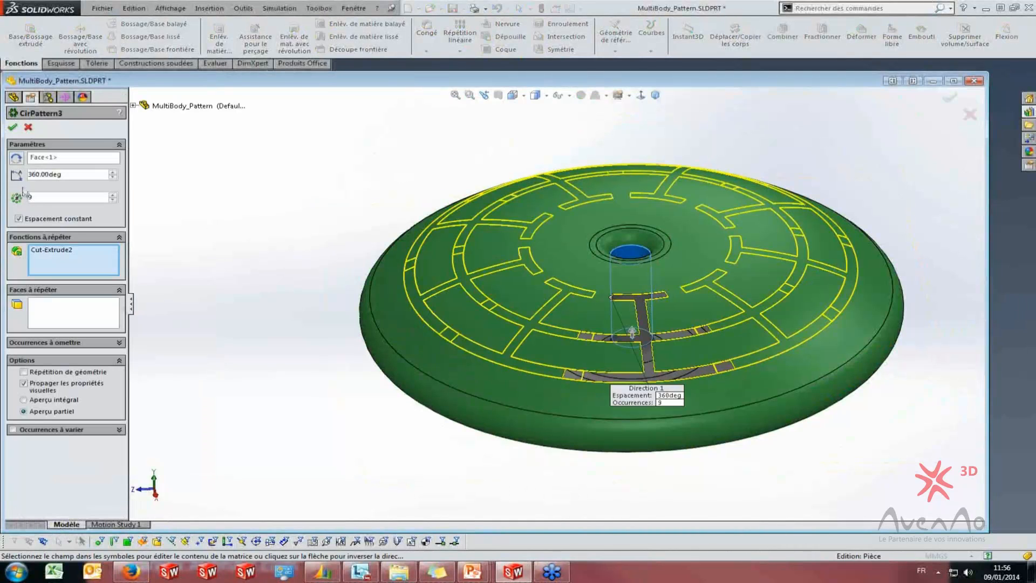
{"action": "left_click", "coordinate": [11, 128]}
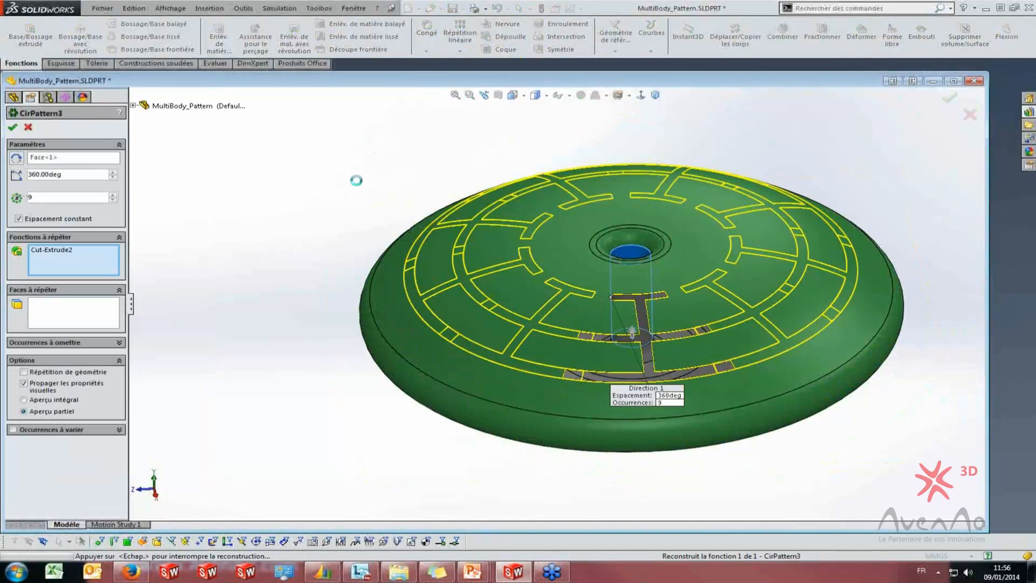
{"action": "left_click", "coordinate": [180, 146]}
{"action": "left_click", "coordinate": [183, 122]}
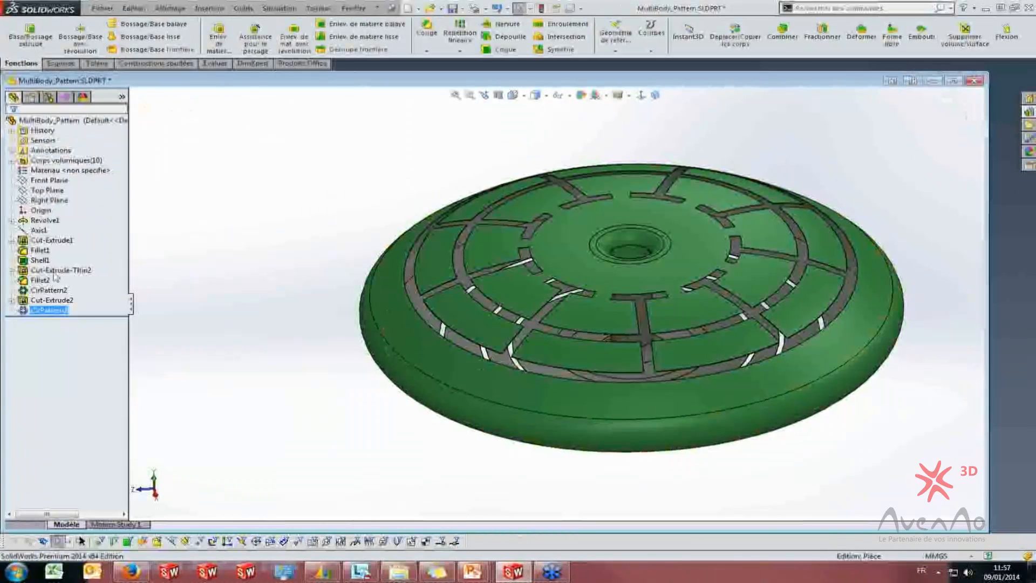
Inspect the separate segment bodies of the patterned disc in the model
{"action": "left_click", "coordinate": [49, 160]}
{"action": "left_click", "coordinate": [478, 310]}
{"action": "left_click", "coordinate": [445, 240]}
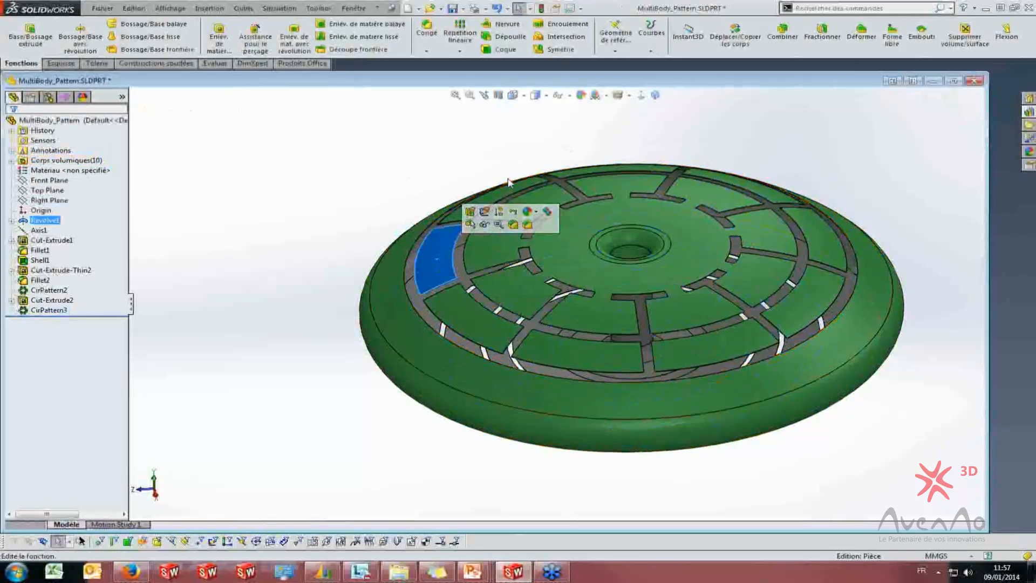
{"action": "middle_click_drag", "start_coordinate": [446, 241], "coordinate": [490, 370]}
{"action": "scroll", "coordinate": [559, 328], "scroll_direction": "down", "scroll_amount": 5}
{"action": "left_click", "coordinate": [826, 150]}
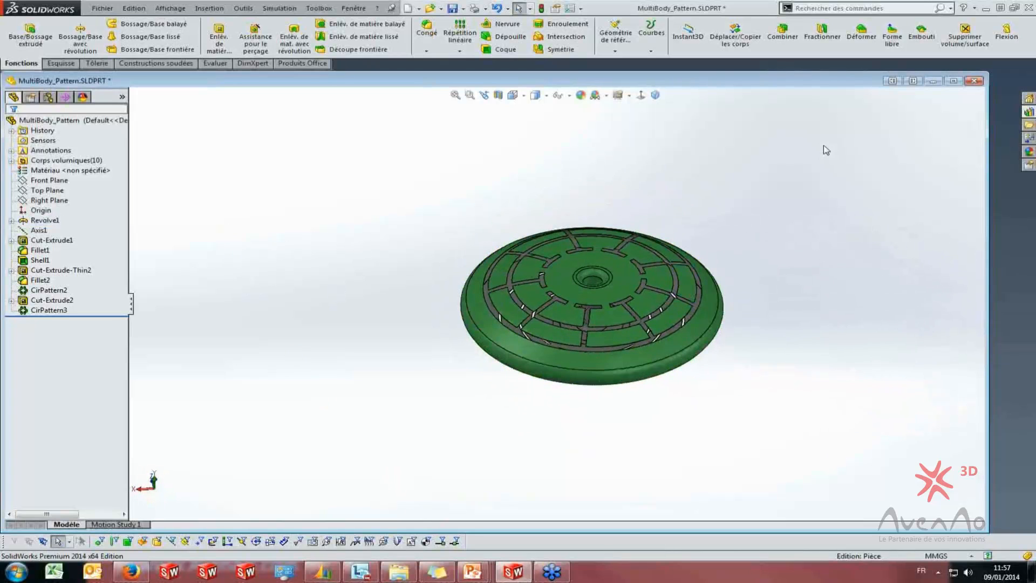
Close the MultiBody_Pattern part without saving it and open Part1.SLDPRT from the Slide 3 Pièce folder
{"action": "left_click", "coordinate": [973, 82]}
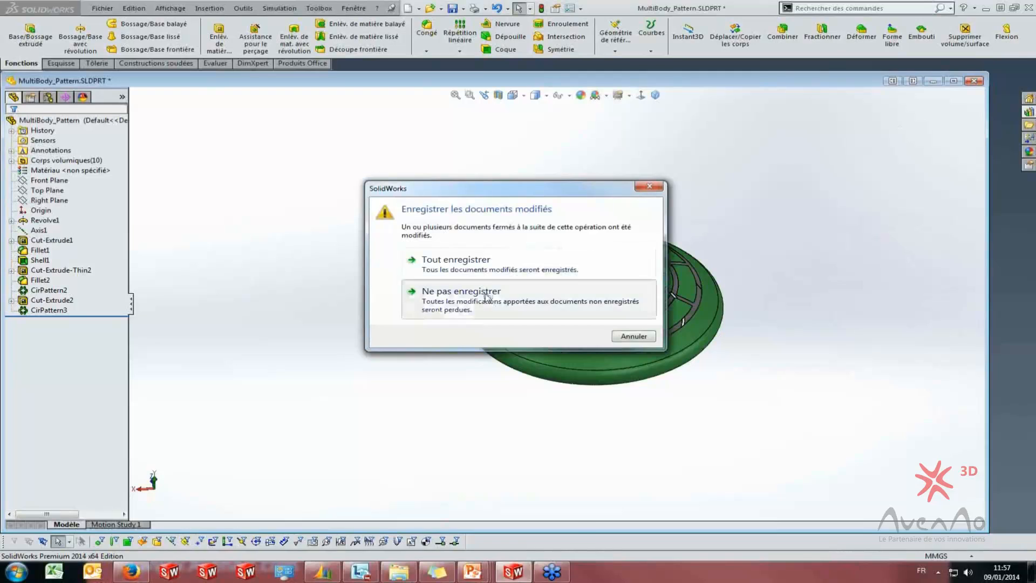
{"action": "left_click", "coordinate": [435, 292]}
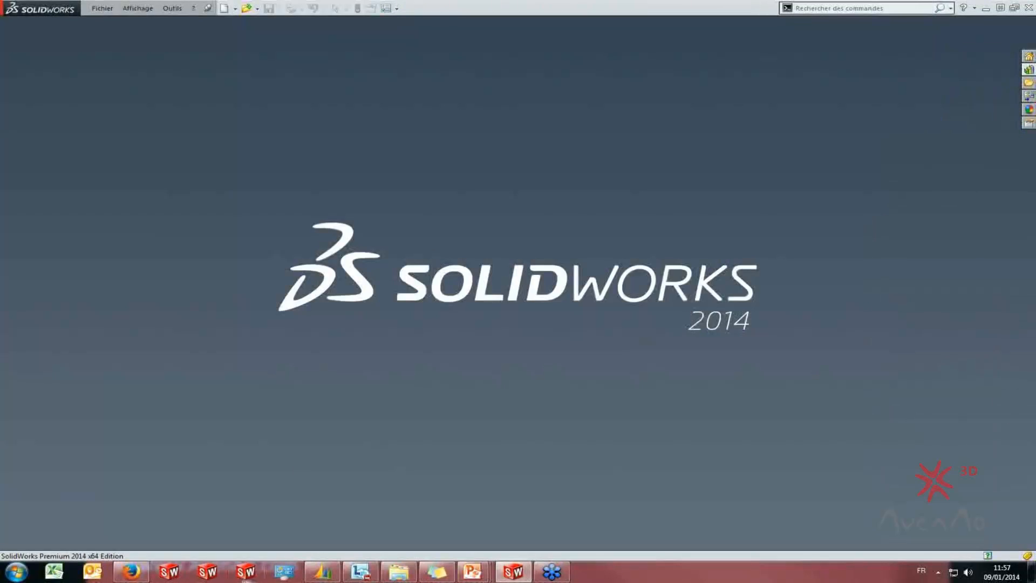
{"action": "left_click", "coordinate": [376, 578]}
{"action": "left_click", "coordinate": [236, 104]}
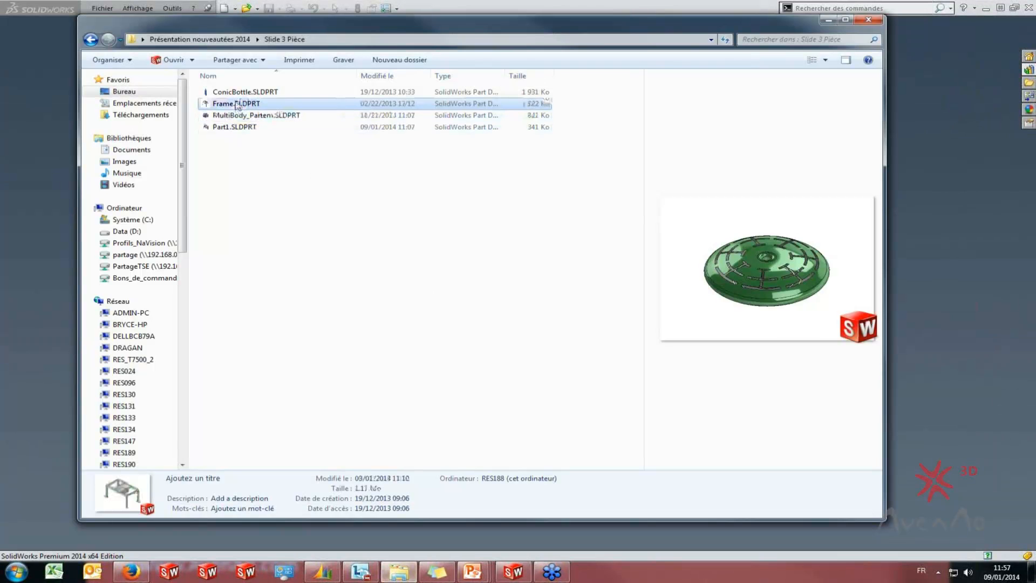
{"action": "left_click", "coordinate": [237, 94]}
{"action": "left_click", "coordinate": [237, 115]}
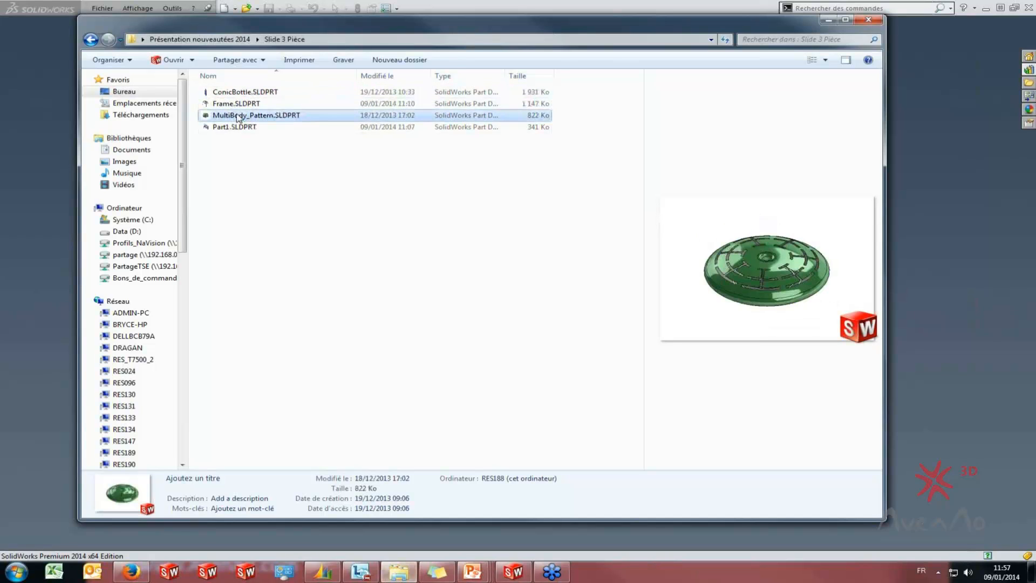
{"action": "left_click", "coordinate": [229, 127]}
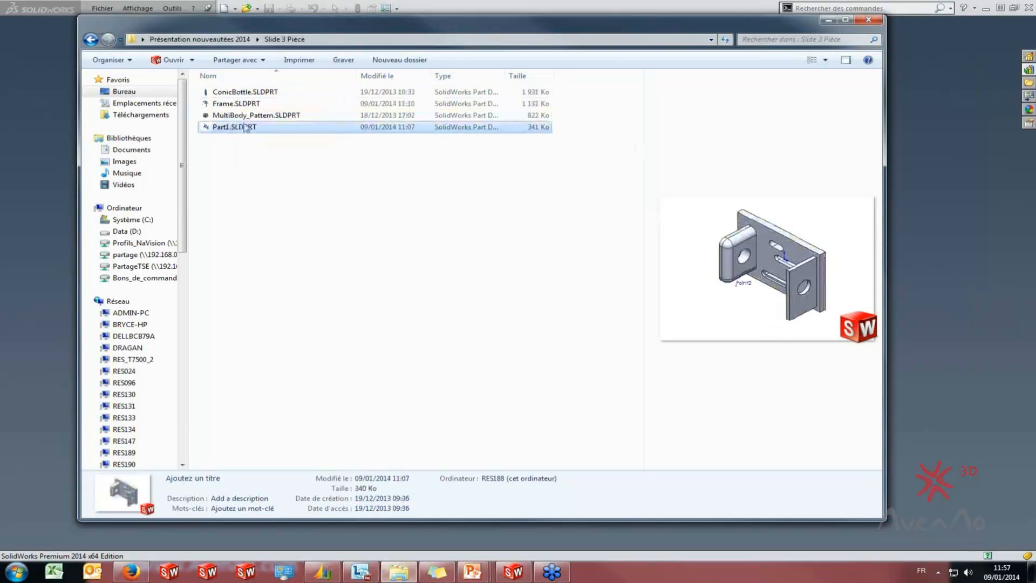
{"action": "double_click", "coordinate": [246, 128]}
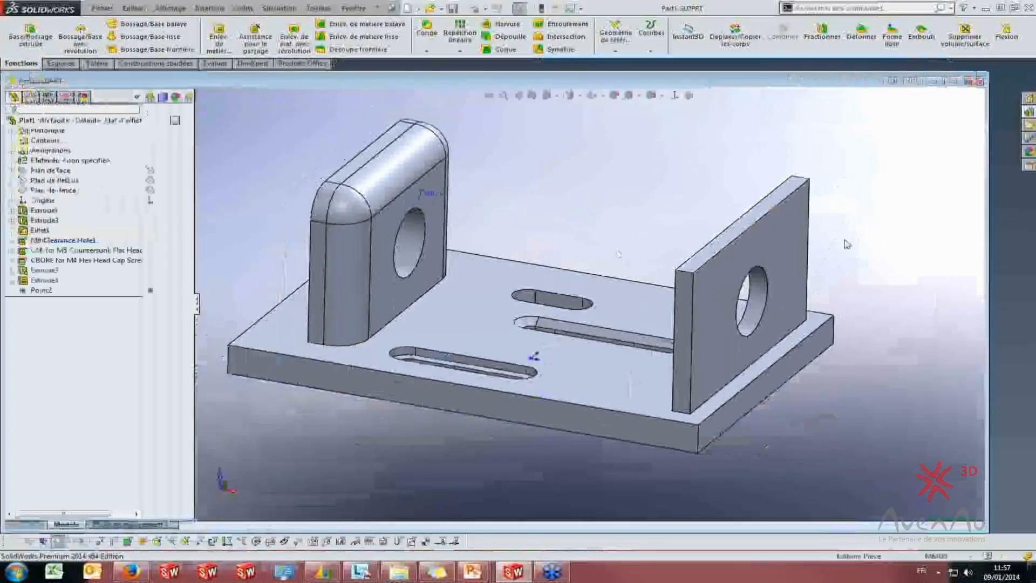
Roll the Part1 feature history back to just after Extrude4
{"action": "middle_click_drag", "start_coordinate": [552, 319], "coordinate": [447, 330]}
{"action": "left_click_drag", "start_coordinate": [80, 296], "coordinate": [78, 286]}
{"action": "middle_click_drag", "start_coordinate": [597, 387], "coordinate": [597, 294]}
{"action": "left_click", "coordinate": [40, 241]}
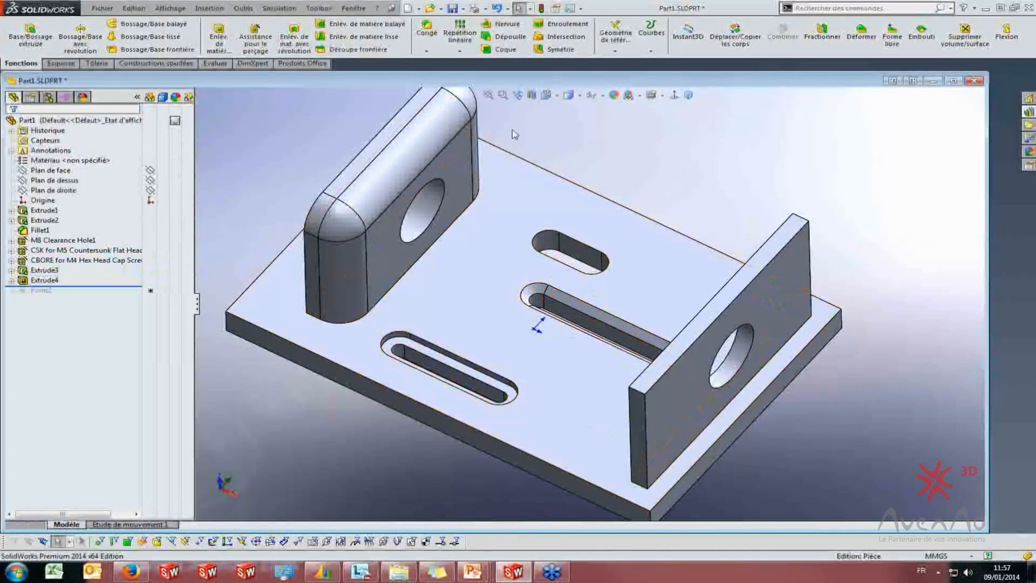
Specify a plain slot in the Hole Wizard with ISO standard, type Passages de vis and size M8, and proceed to its positioning
{"action": "left_click", "coordinate": [257, 34]}
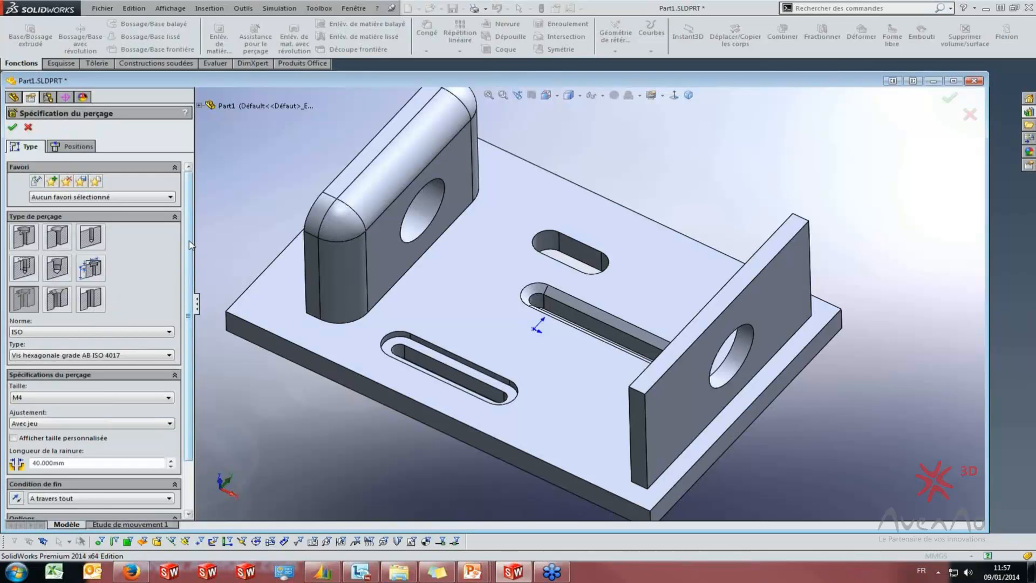
{"action": "left_click_drag", "start_coordinate": [189, 249], "coordinate": [186, 302]}
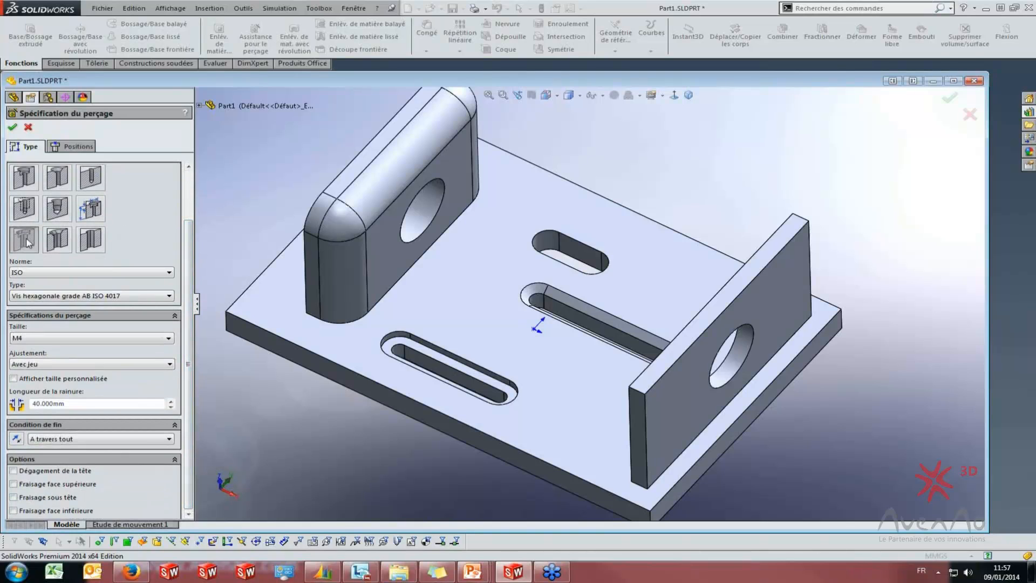
{"action": "left_click", "coordinate": [91, 239]}
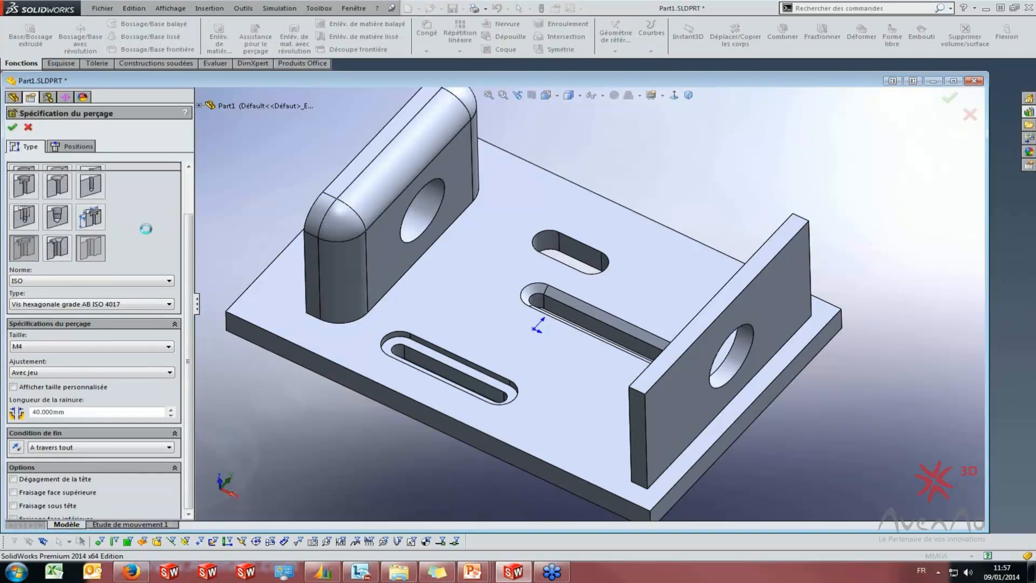
{"action": "left_click", "coordinate": [47, 308]}
{"action": "left_click", "coordinate": [43, 346]}
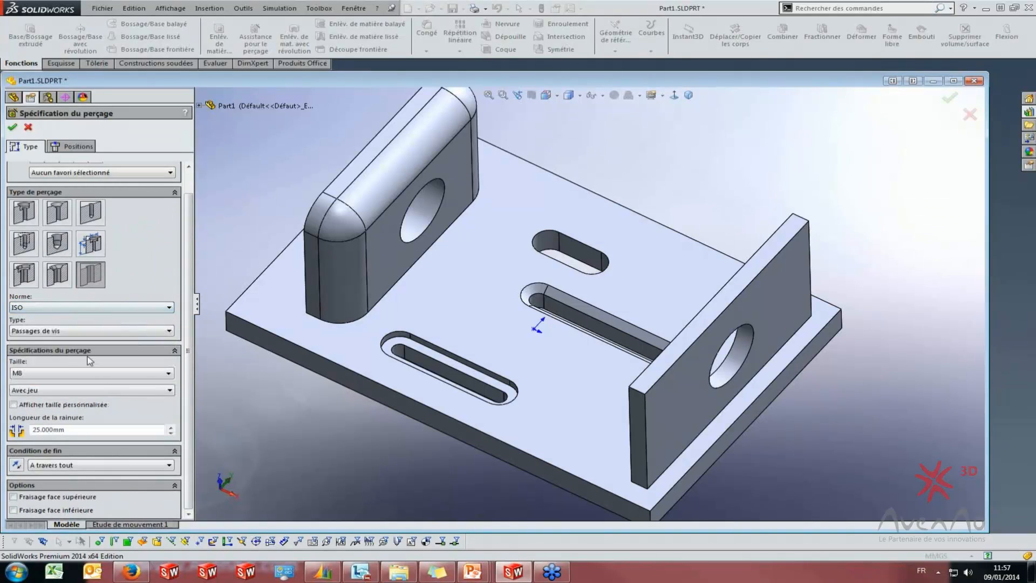
{"action": "left_click", "coordinate": [50, 331]}
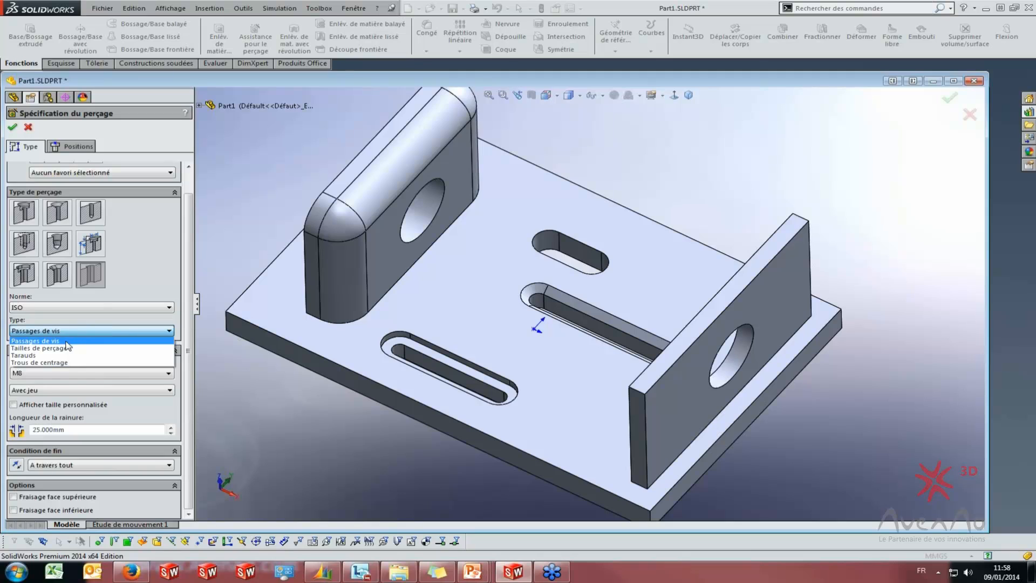
{"action": "left_click", "coordinate": [64, 342]}
{"action": "left_click", "coordinate": [53, 374]}
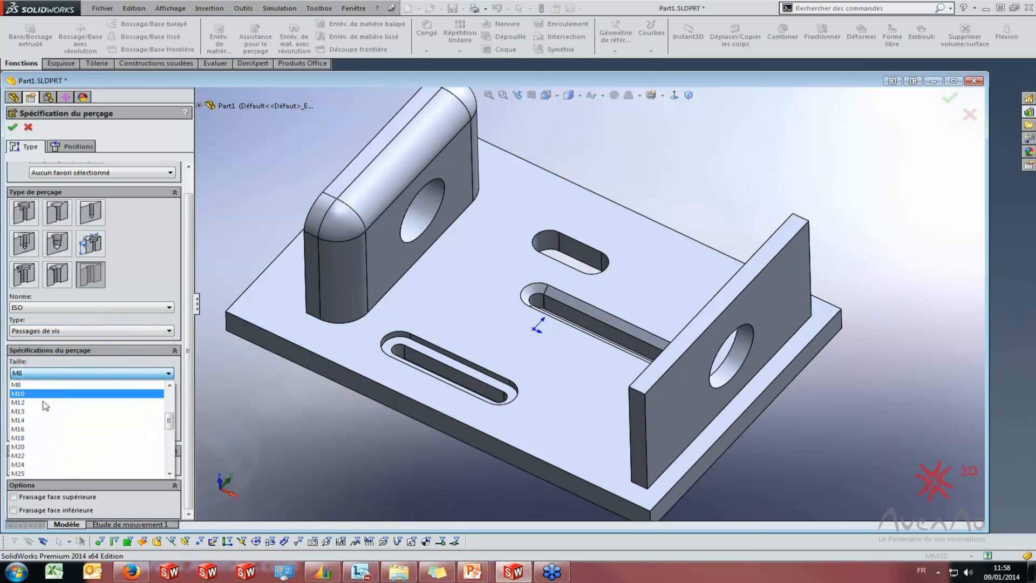
{"action": "left_click", "coordinate": [51, 385]}
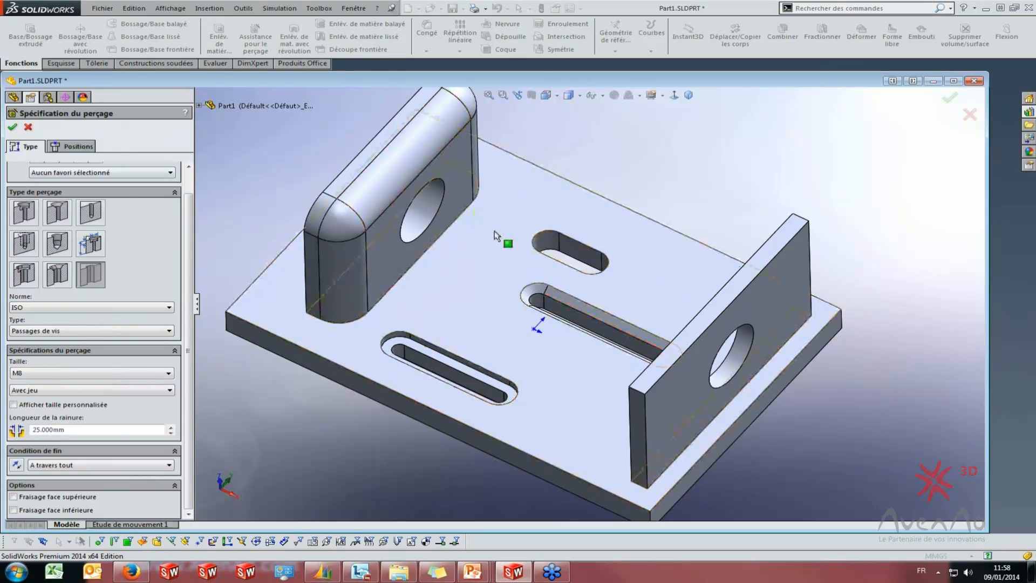
{"action": "left_click", "coordinate": [72, 147]}
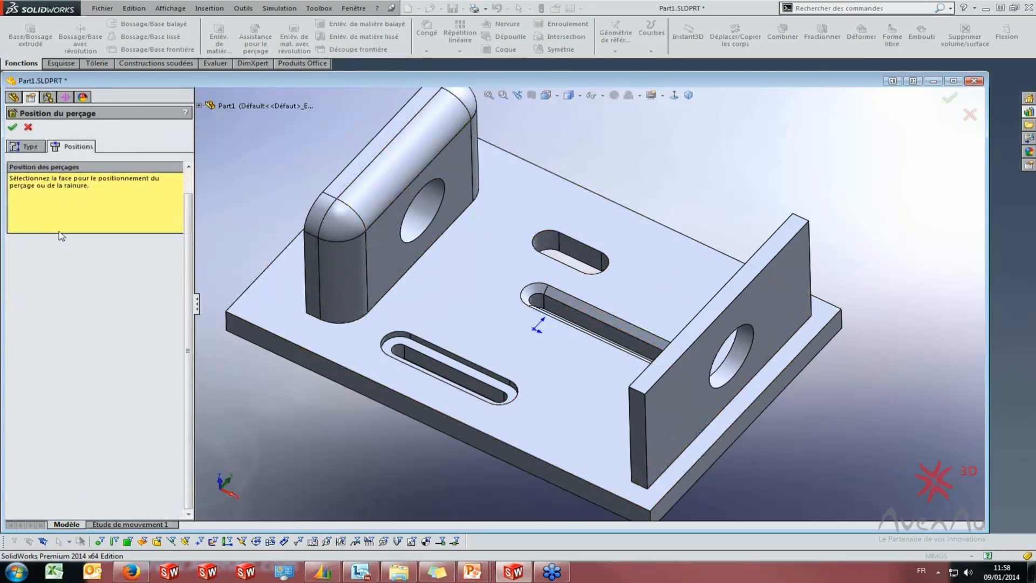
Place a straight slot on the plate's top face, between the short slot and the upright wall at the plate's edge
{"action": "left_click", "coordinate": [676, 271]}
{"action": "left_click", "coordinate": [668, 254]}
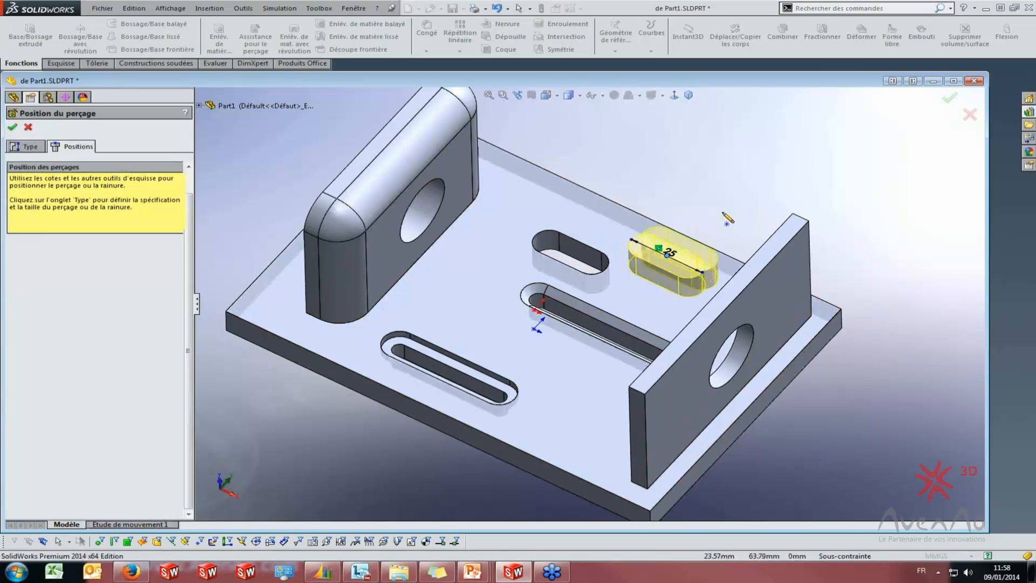
{"action": "scroll", "coordinate": [658, 321], "scroll_direction": "down", "scroll_amount": 3}
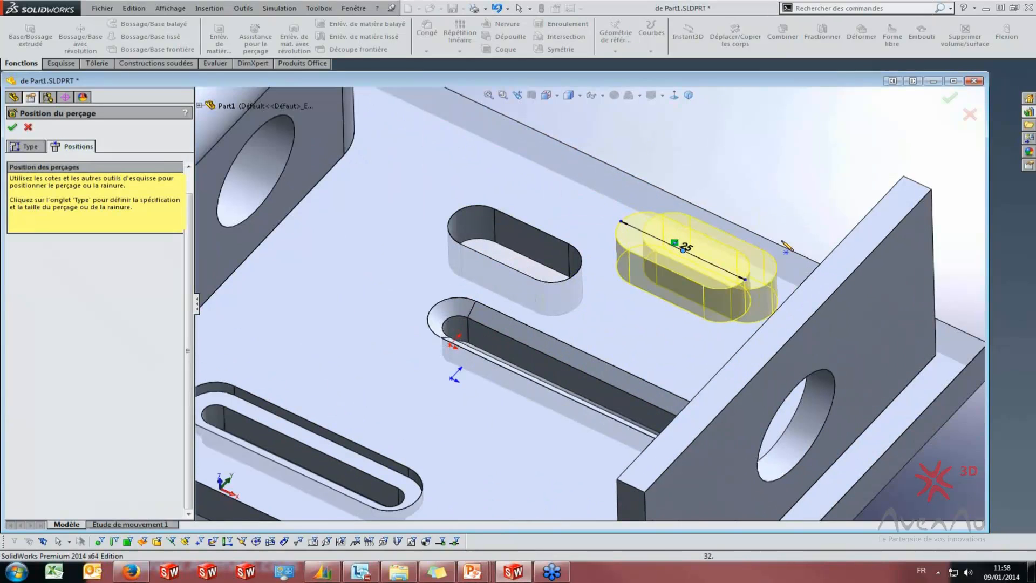
{"action": "scroll", "coordinate": [538, 255], "scroll_direction": "down", "scroll_amount": 4}
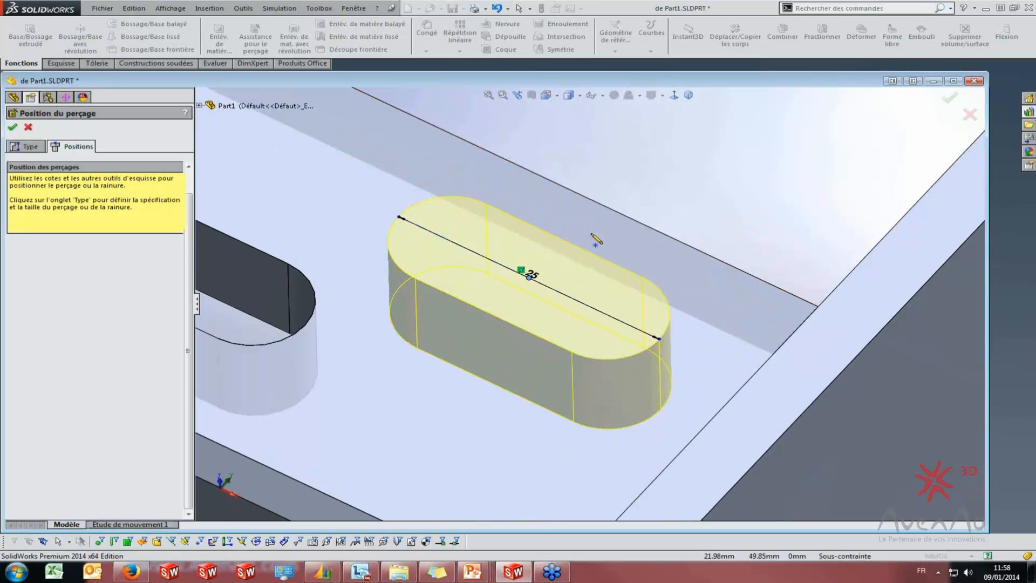
{"action": "key", "text": "Escape"}
Set the new slot's length to 30 mm and move its centre point to about X 27.5 mm, Y 38.5 mm
{"action": "left_click", "coordinate": [638, 166]}
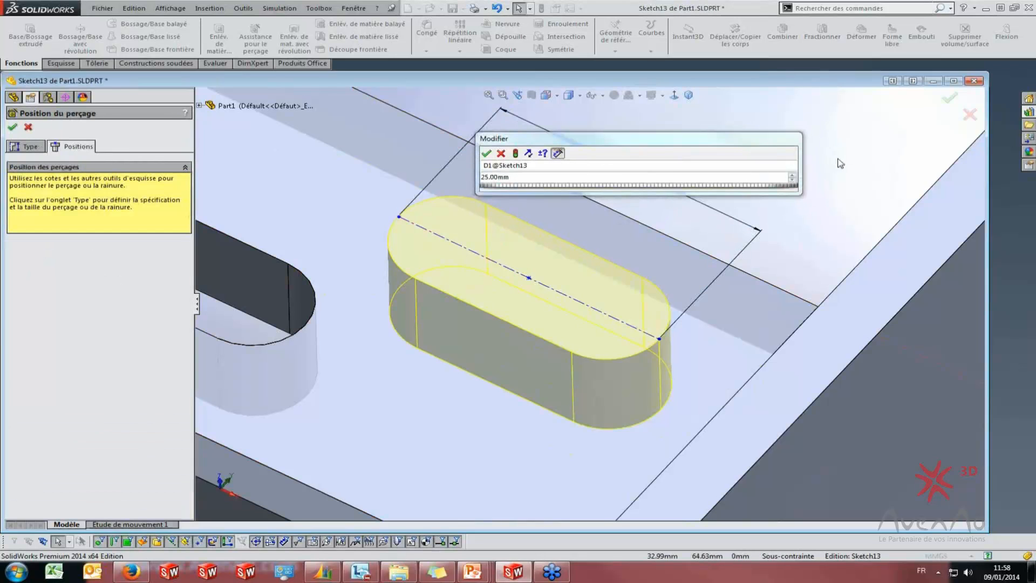
{"action": "type", "text": "30"}
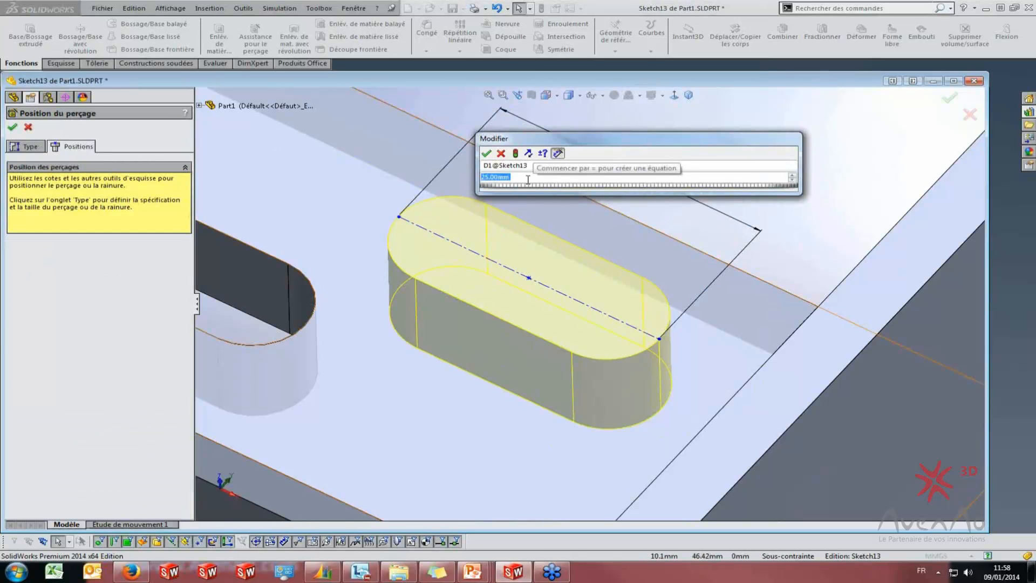
{"action": "key", "text": "Return"}
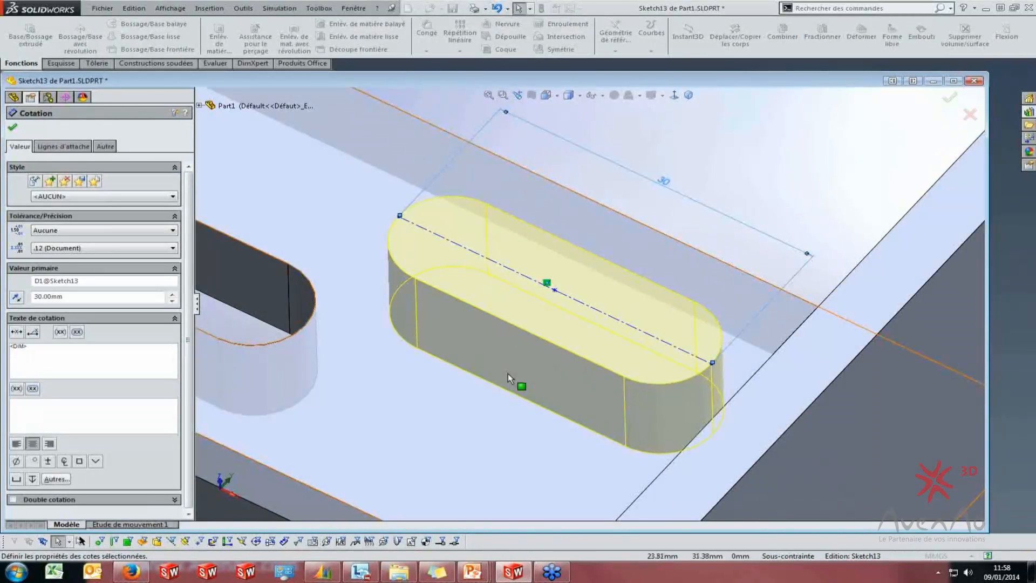
{"action": "key", "text": "Escape"}
{"action": "scroll", "coordinate": [497, 456], "scroll_direction": "up", "scroll_amount": 5}
{"action": "middle_click_drag", "start_coordinate": [525, 378], "coordinate": [552, 298]}
{"action": "left_click", "coordinate": [559, 293]}
{"action": "mouse_move", "coordinate": [560, 293]}
{"action": "left_mouse_down"}
{"action": "mouse_move", "coordinate": [593, 310]}
{"action": "mouse_move", "coordinate": [560, 292]}
{"action": "mouse_move", "coordinate": [567, 299]}
{"action": "left_mouse_up"}
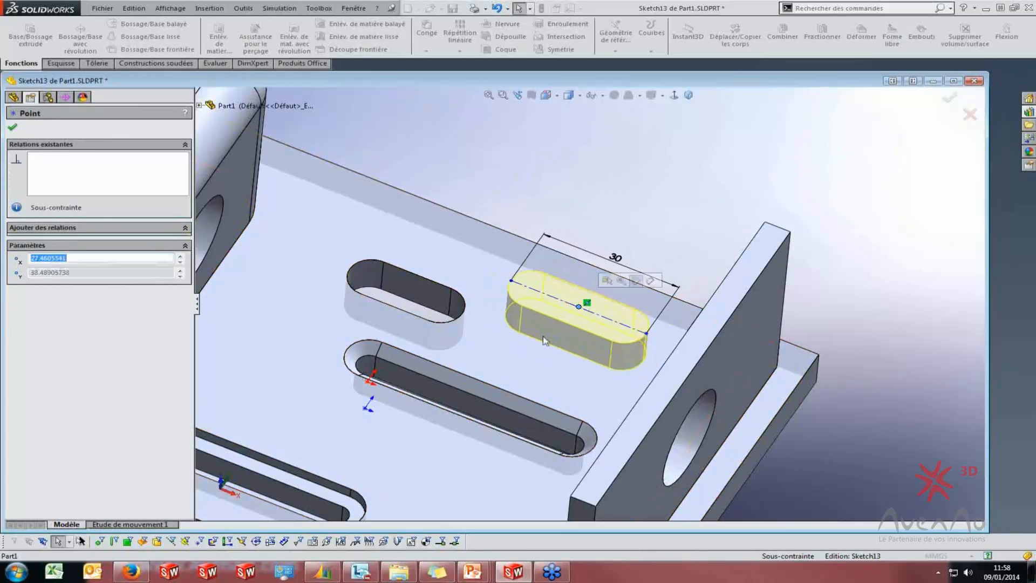
Change the slot's size to M4 and finish the hole feature
{"action": "left_click", "coordinate": [13, 128]}
{"action": "left_click", "coordinate": [24, 146]}
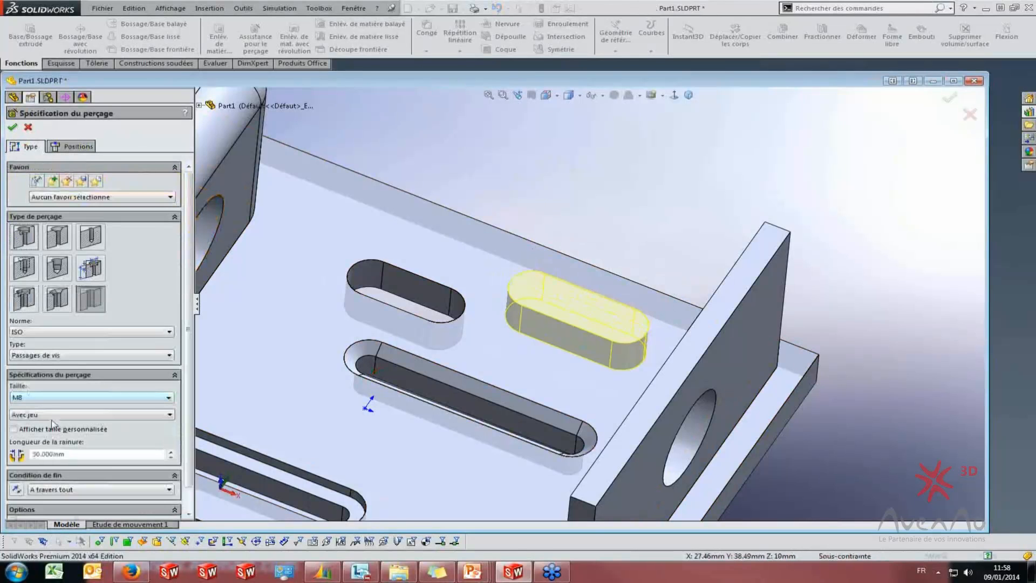
{"action": "left_click", "coordinate": [30, 398]}
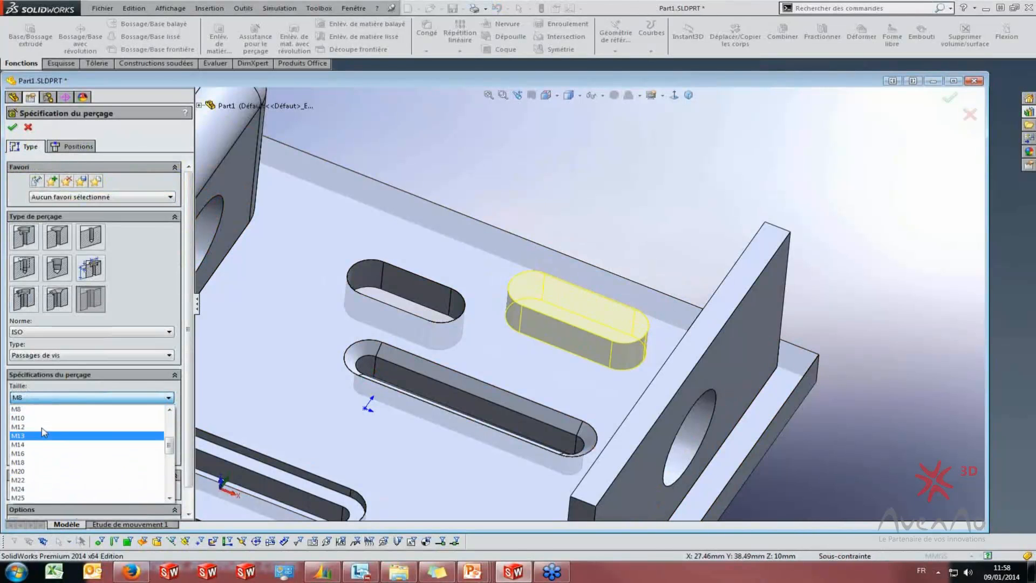
{"action": "scroll", "coordinate": [47, 433], "scroll_direction": "up", "scroll_amount": 2}
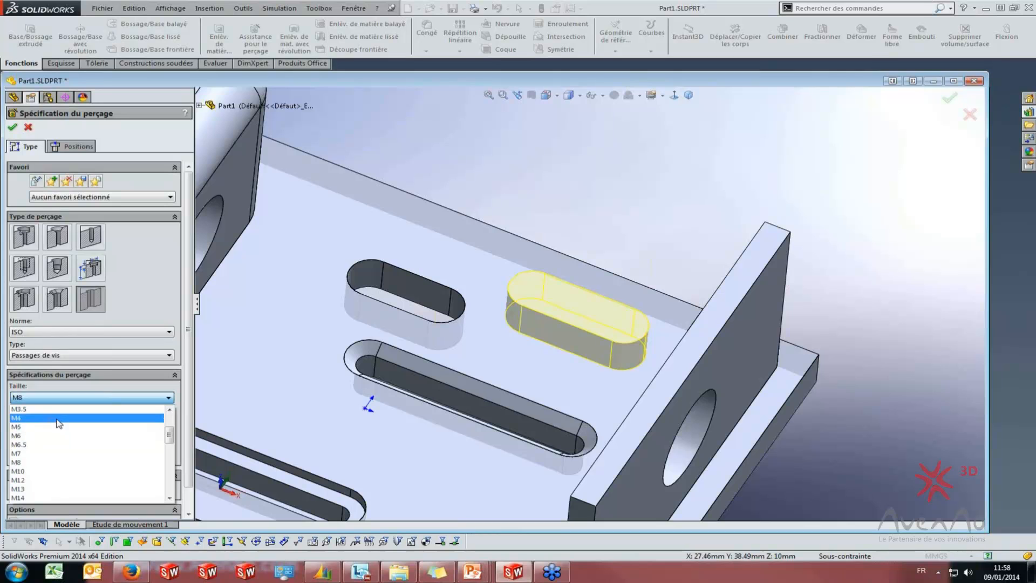
{"action": "left_click", "coordinate": [55, 420]}
{"action": "left_click", "coordinate": [12, 127]}
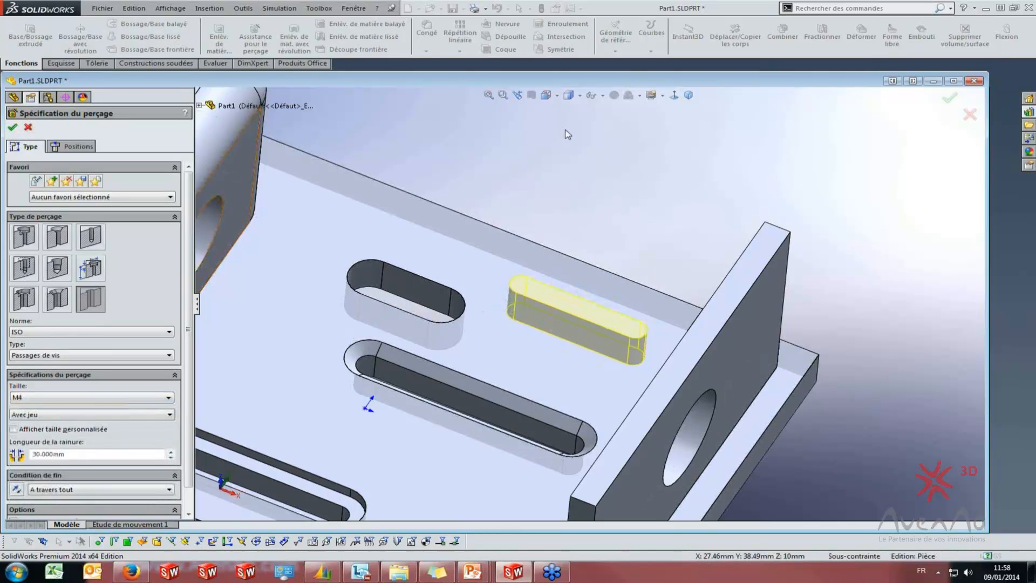
{"action": "middle_click_drag", "start_coordinate": [582, 297], "coordinate": [430, 343]}
{"action": "scroll", "coordinate": [448, 413], "scroll_direction": "up", "scroll_amount": 3}
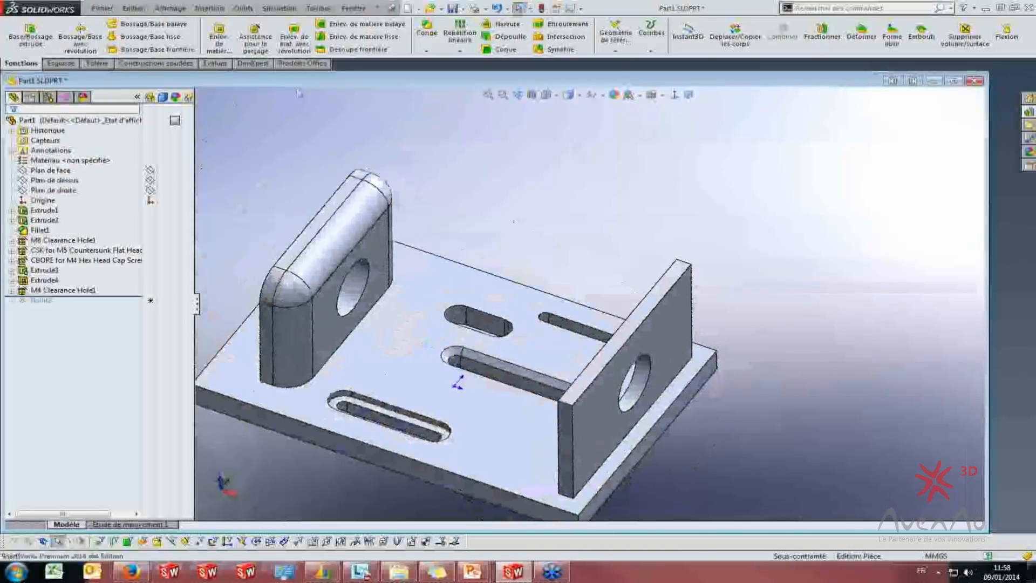
Begin another Hole Wizard feature as an ISO counterbored slot of type Tête conique fendue ISO 1207
{"action": "left_click", "coordinate": [250, 42]}
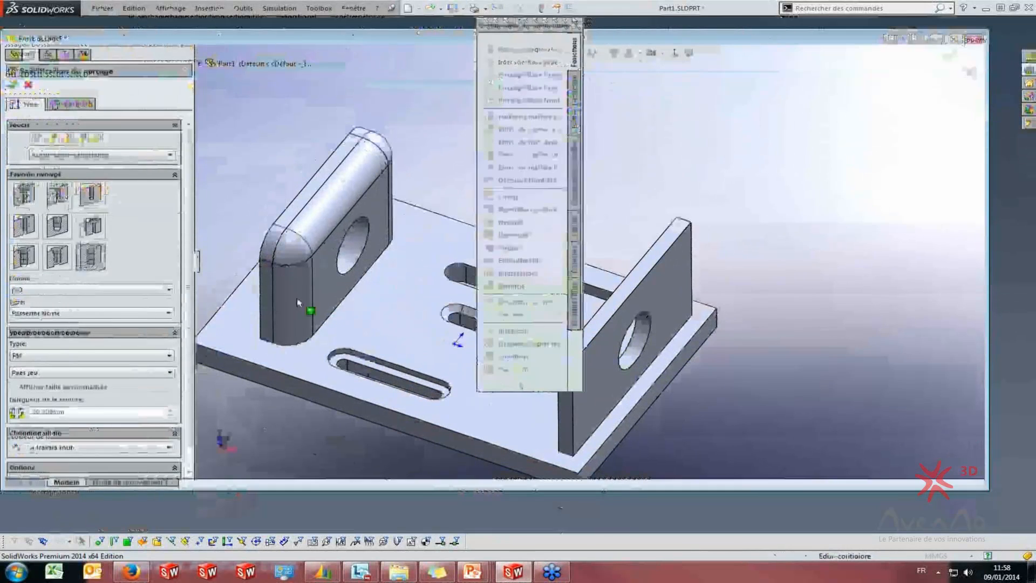
{"action": "mouse_move", "coordinate": [521, 27]}
{"action": "left_mouse_down"}
{"action": "mouse_move", "coordinate": [467, 65]}
{"action": "mouse_move", "coordinate": [518, 32]}
{"action": "left_mouse_up"}
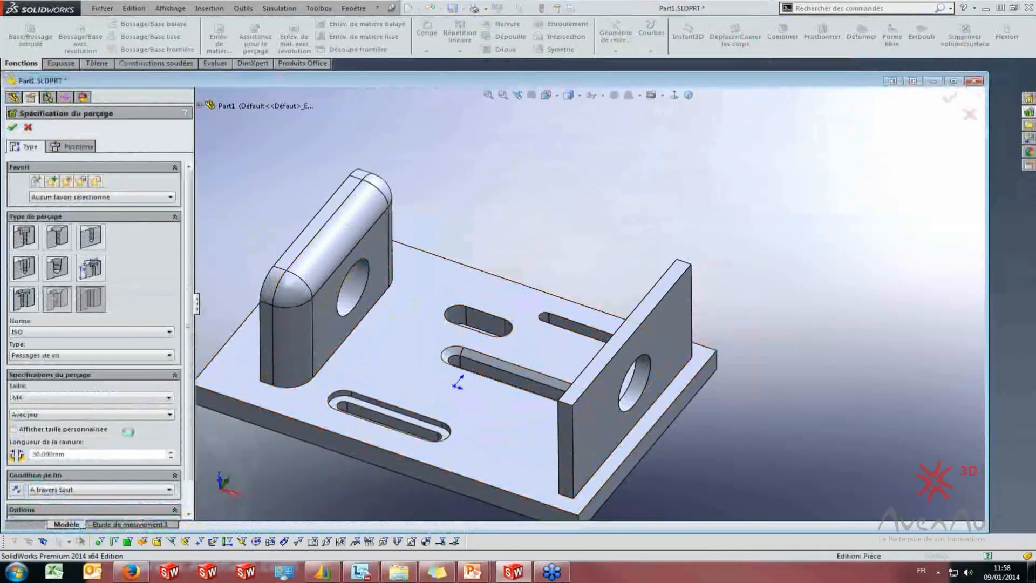
{"action": "left_click_drag", "start_coordinate": [188, 276], "coordinate": [188, 375]}
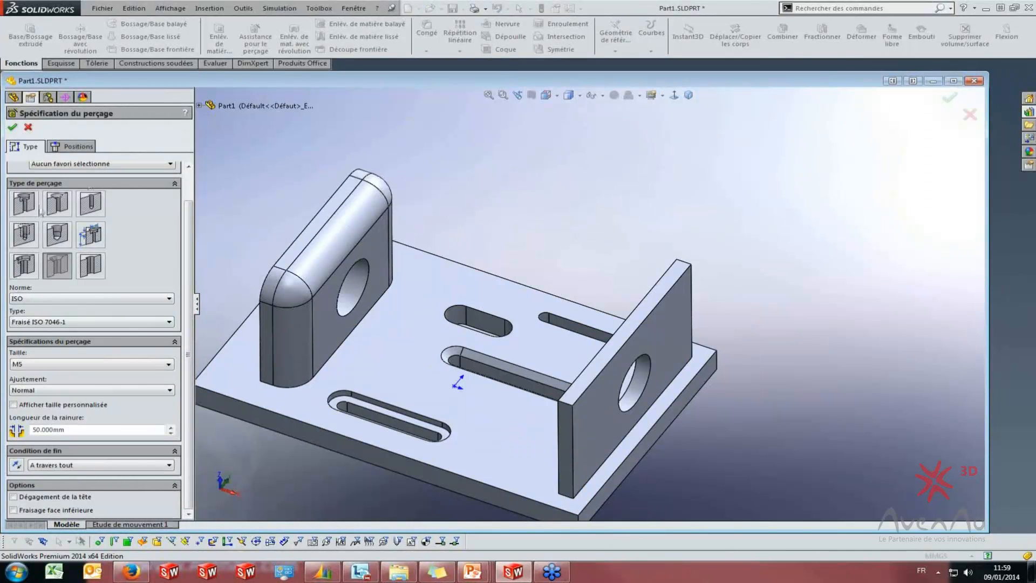
{"action": "scroll", "coordinate": [192, 185], "scroll_direction": "up", "scroll_amount": 2}
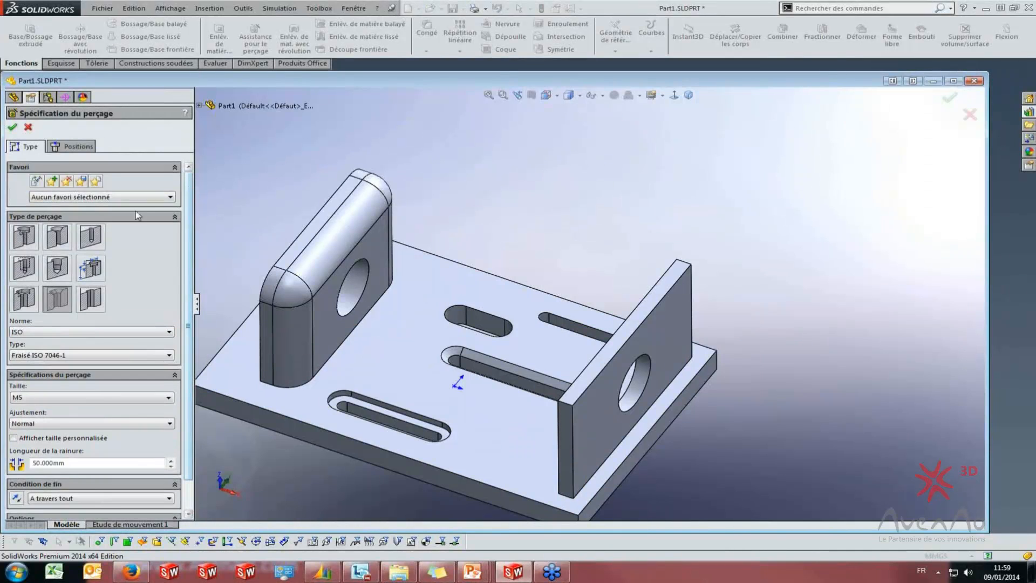
{"action": "scroll", "coordinate": [472, 294], "scroll_direction": "down", "scroll_amount": 2}
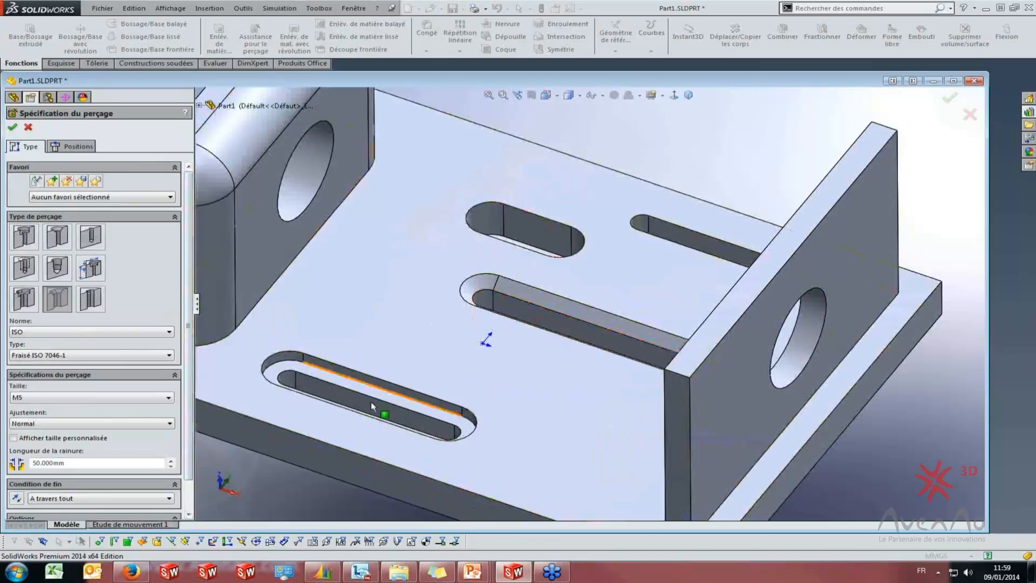
{"action": "scroll", "coordinate": [418, 299], "scroll_direction": "down", "scroll_amount": 2}
{"action": "middle_click_drag", "start_coordinate": [417, 299], "coordinate": [345, 363]}
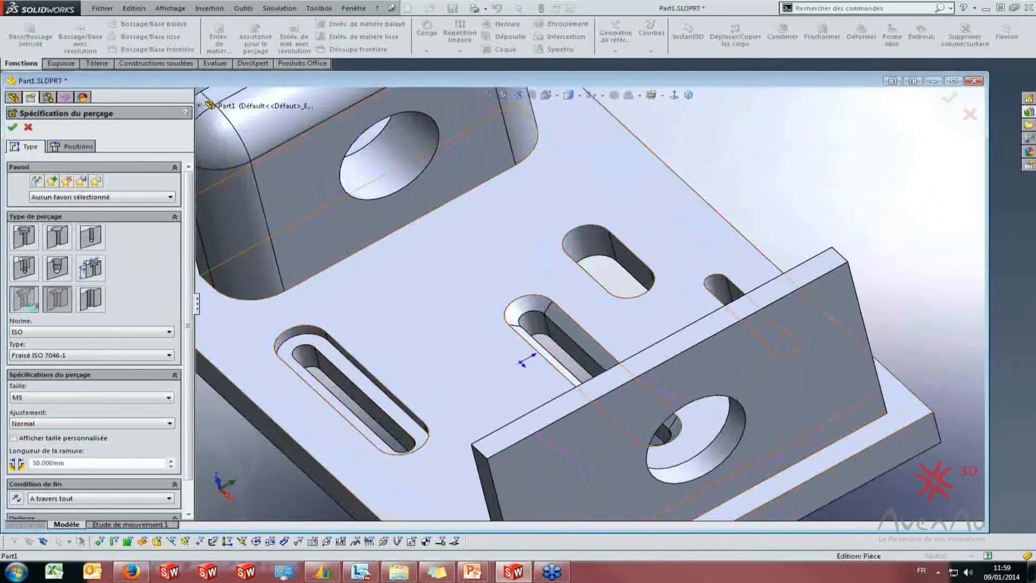
{"action": "left_click", "coordinate": [14, 296]}
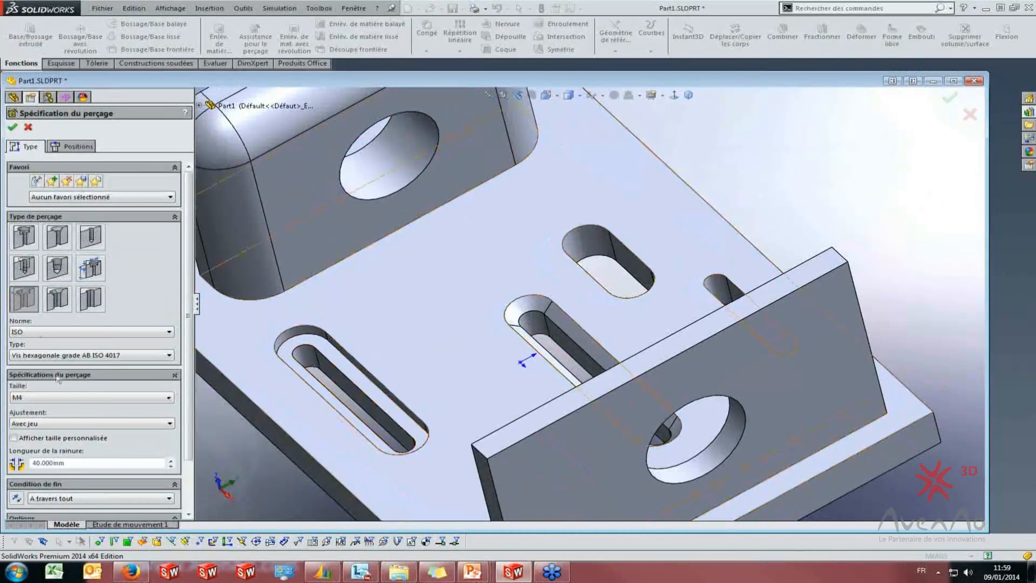
{"action": "left_click", "coordinate": [64, 356]}
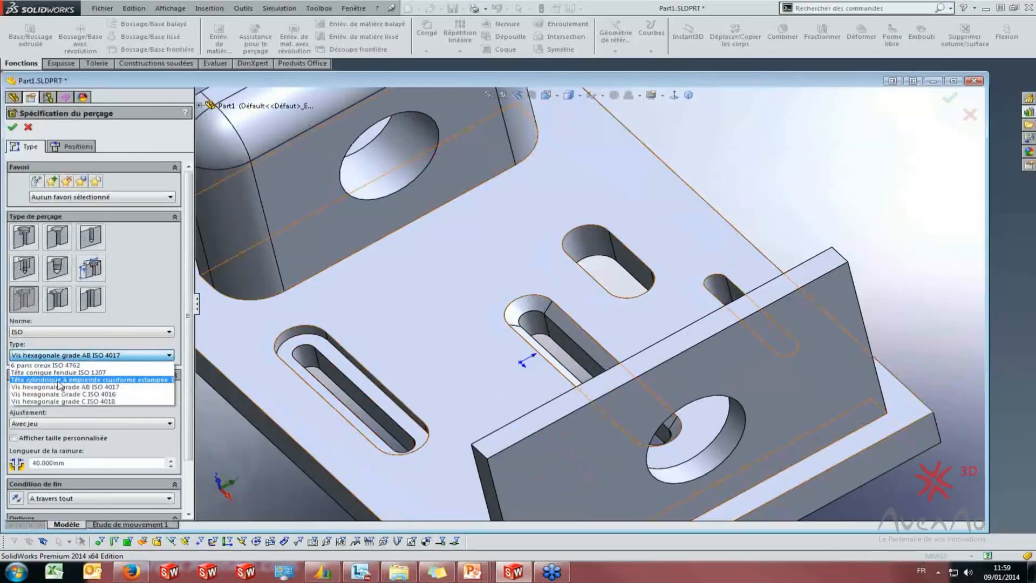
{"action": "left_click", "coordinate": [45, 373]}
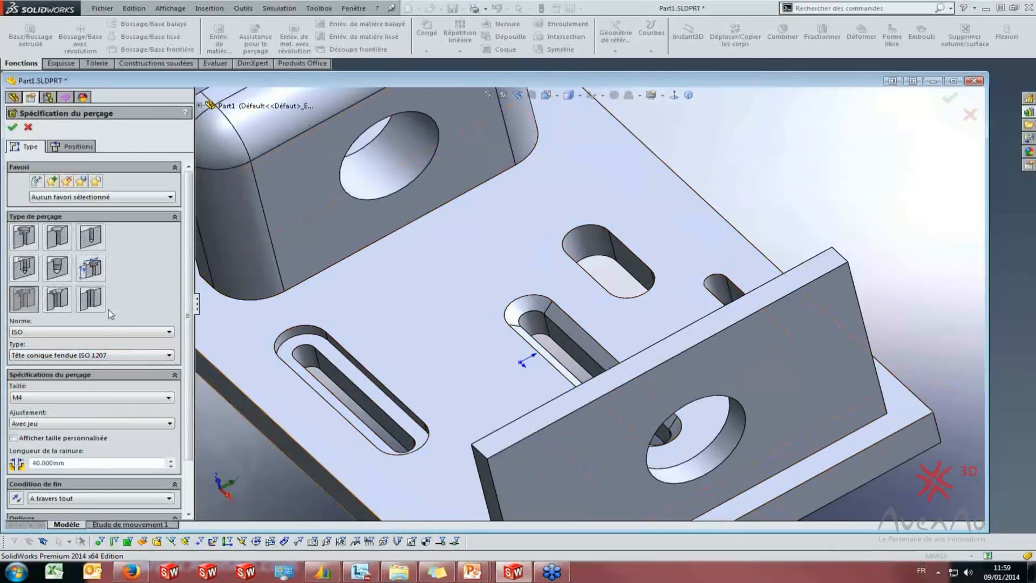
Place the counterbored slot on the plate between the existing counterbored and countersunk slots, set its length to 60 mm and finish it
{"action": "left_click", "coordinate": [79, 147]}
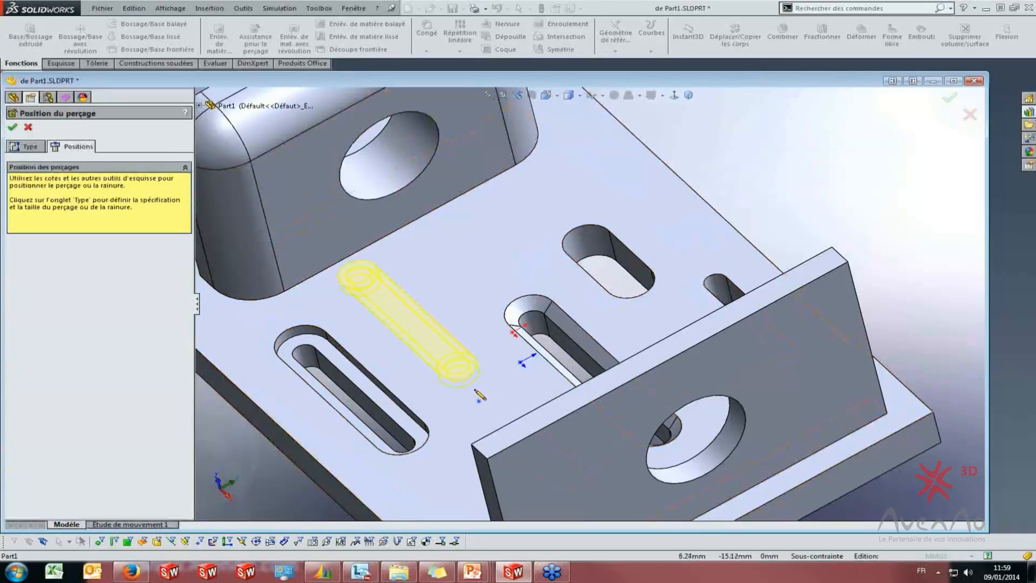
{"action": "left_click", "coordinate": [439, 323]}
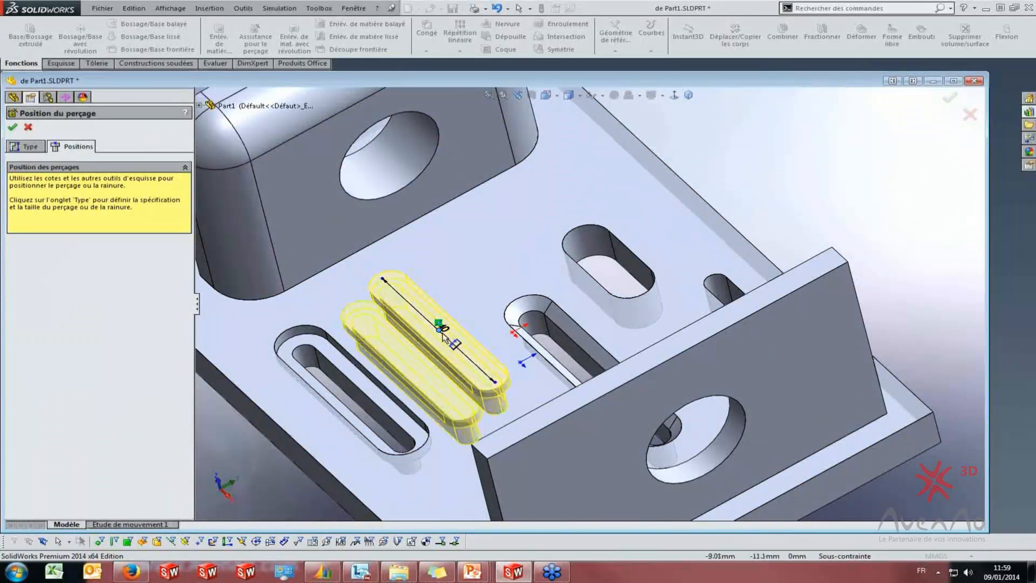
{"action": "double_click", "coordinate": [459, 291]}
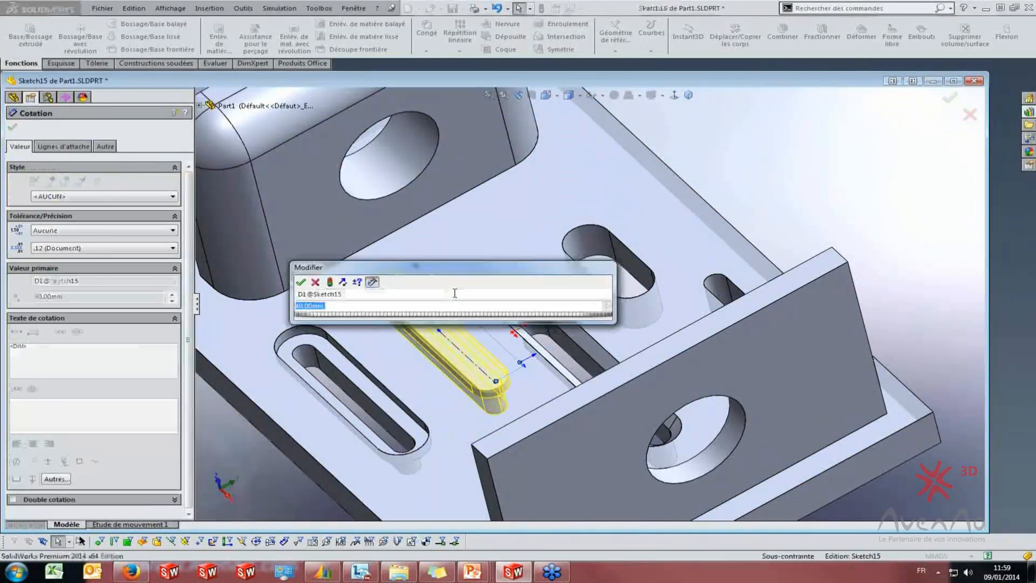
{"action": "type", "text": "66"}
{"action": "key", "text": "Return"}
{"action": "middle_click_drag", "start_coordinate": [454, 450], "coordinate": [444, 426]}
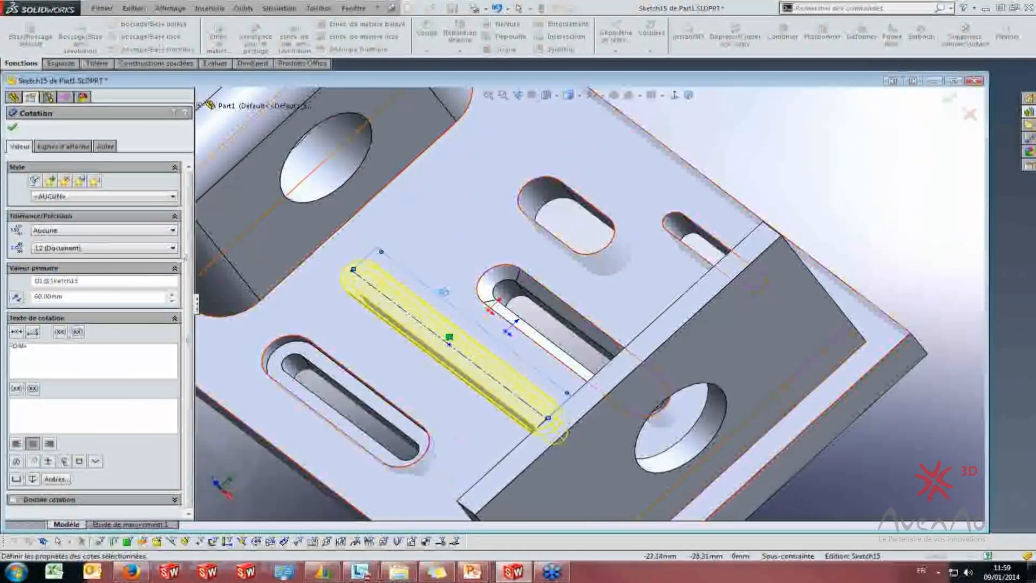
{"action": "left_click", "coordinate": [13, 128]}
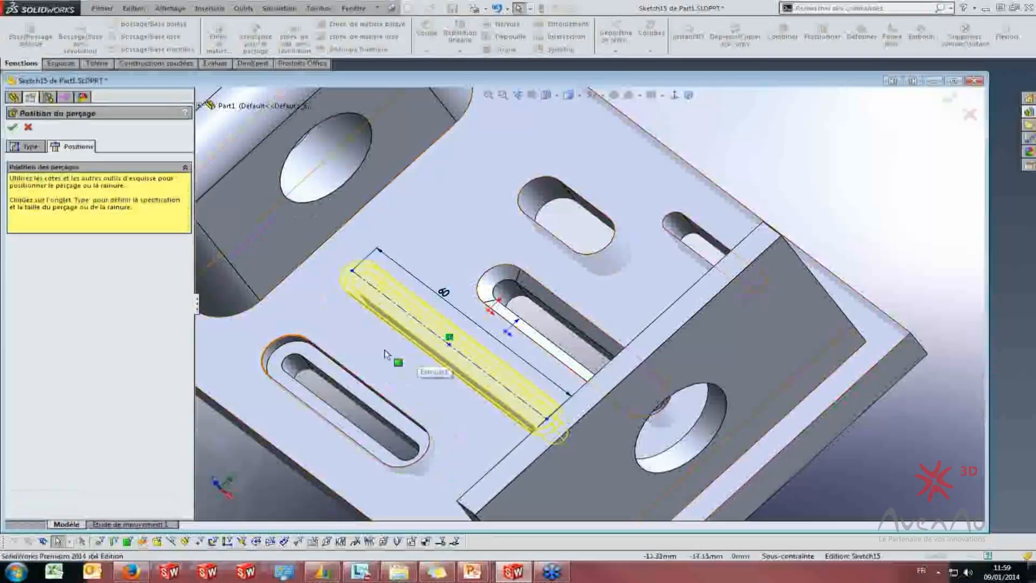
{"action": "left_click", "coordinate": [11, 128]}
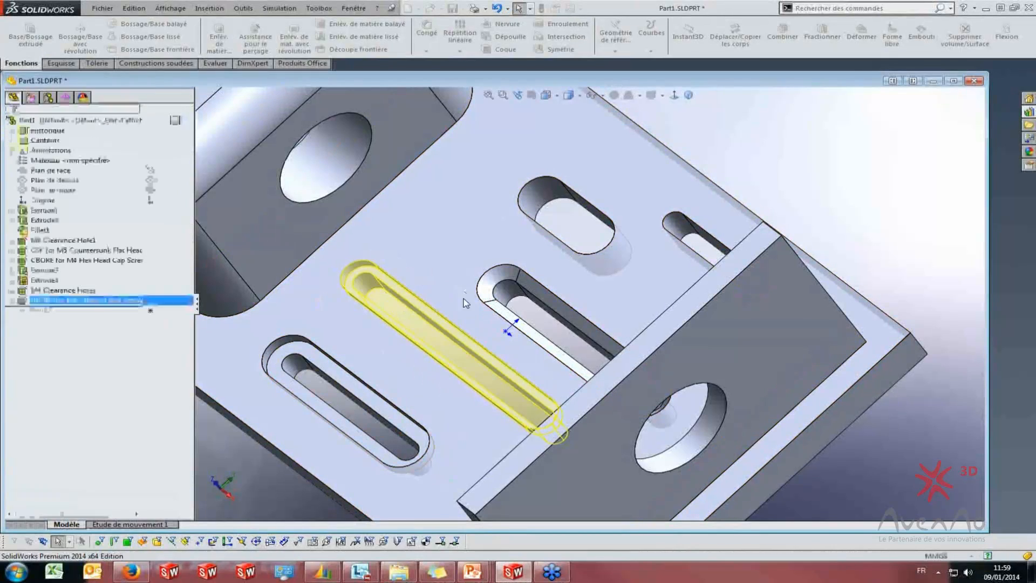
{"action": "middle_click_drag", "start_coordinate": [416, 298], "coordinate": [440, 409]}
{"action": "scroll", "coordinate": [398, 363], "scroll_direction": "up", "scroll_amount": 4}
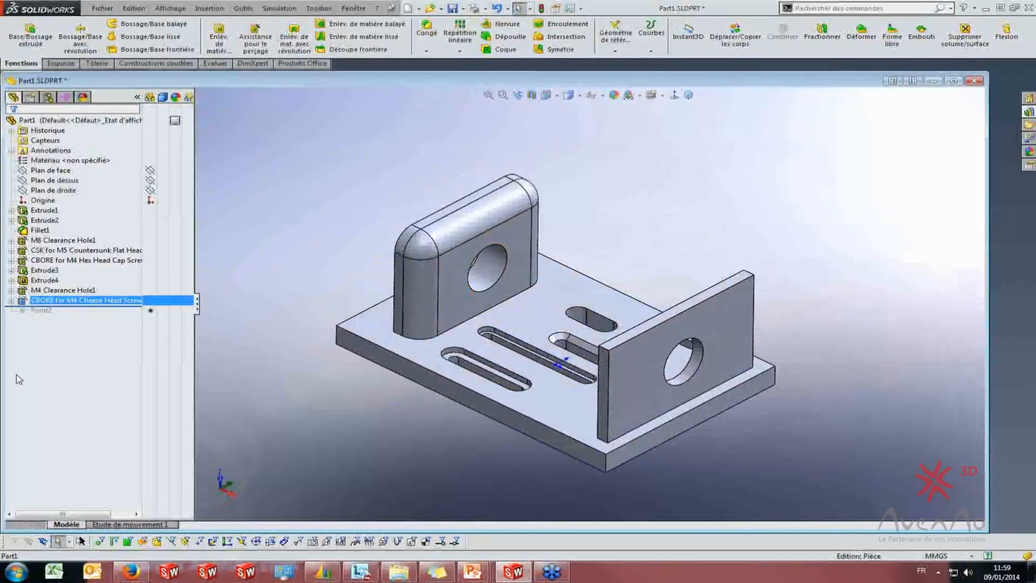
Switch to the PowerPoint slideshow to review the new part features, and return to SolidWorks
{"action": "mouse_move", "coordinate": [473, 572]}
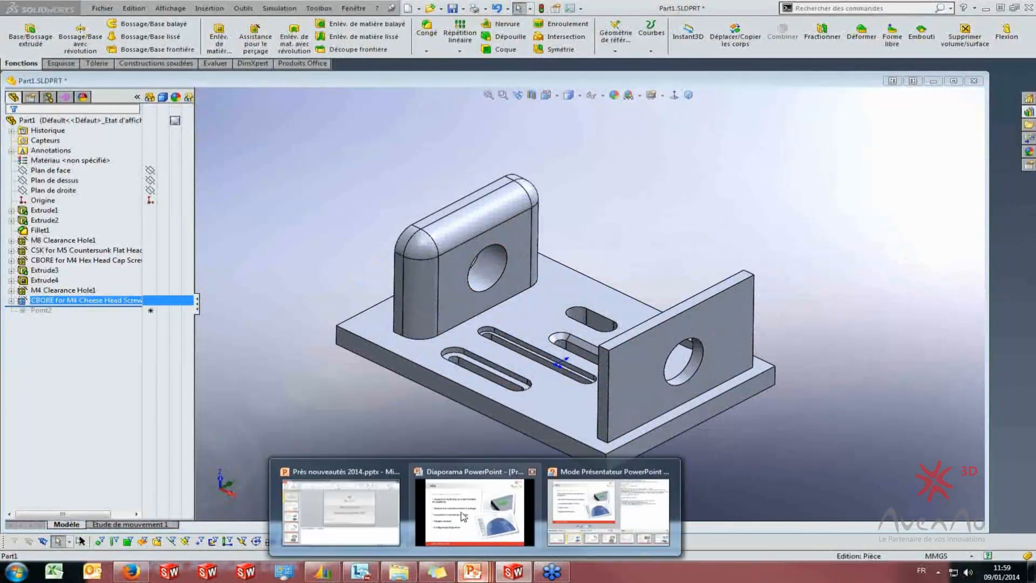
{"action": "left_click", "coordinate": [452, 488]}
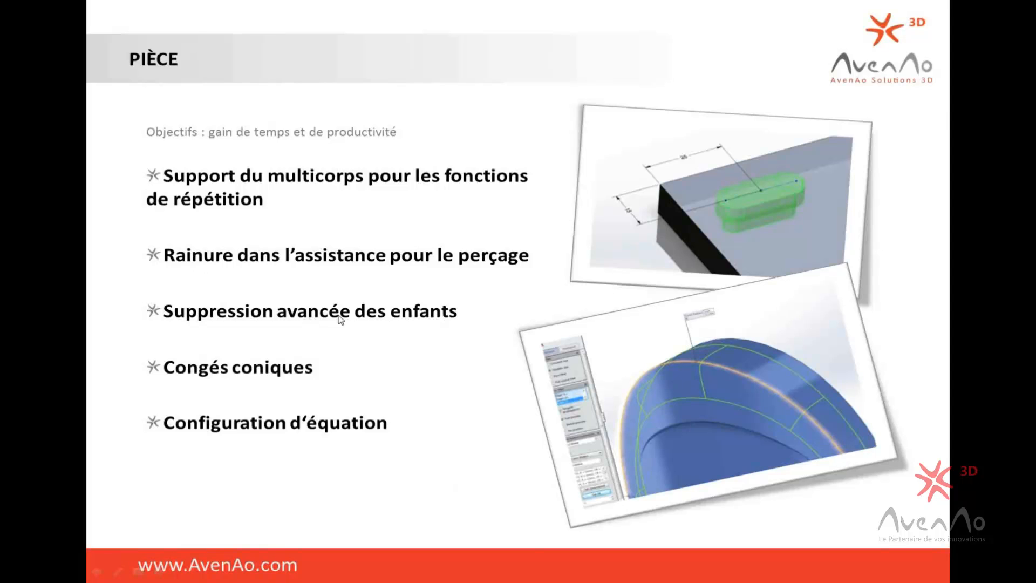
{"action": "key", "text": "alt+Tab"}
{"action": "left_click", "coordinate": [264, 200]}
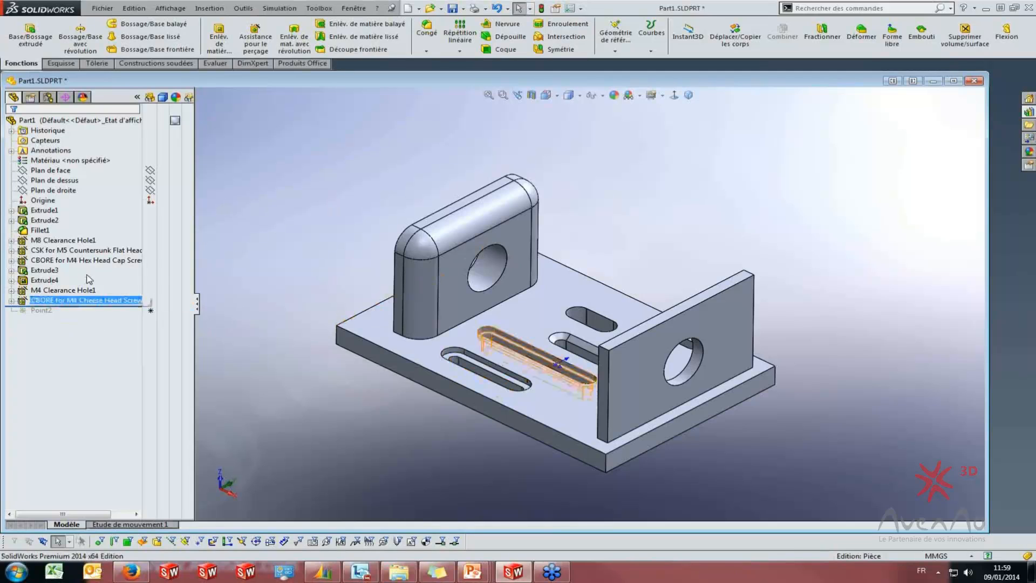
Request deletion of the Extrude2 feature
{"action": "left_click", "coordinate": [457, 268]}
{"action": "right_click", "coordinate": [42, 222]}
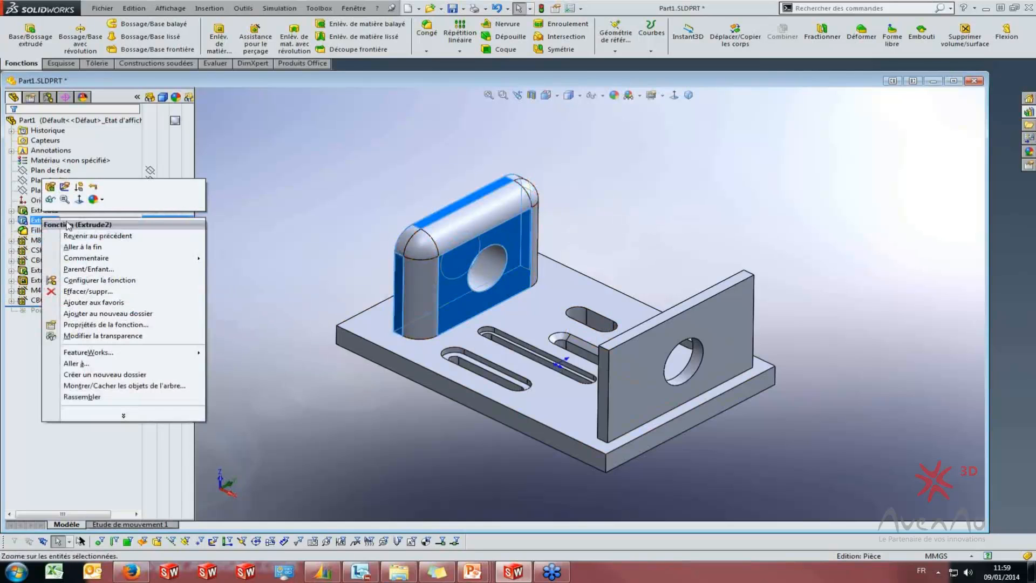
{"action": "left_click", "coordinate": [88, 291]}
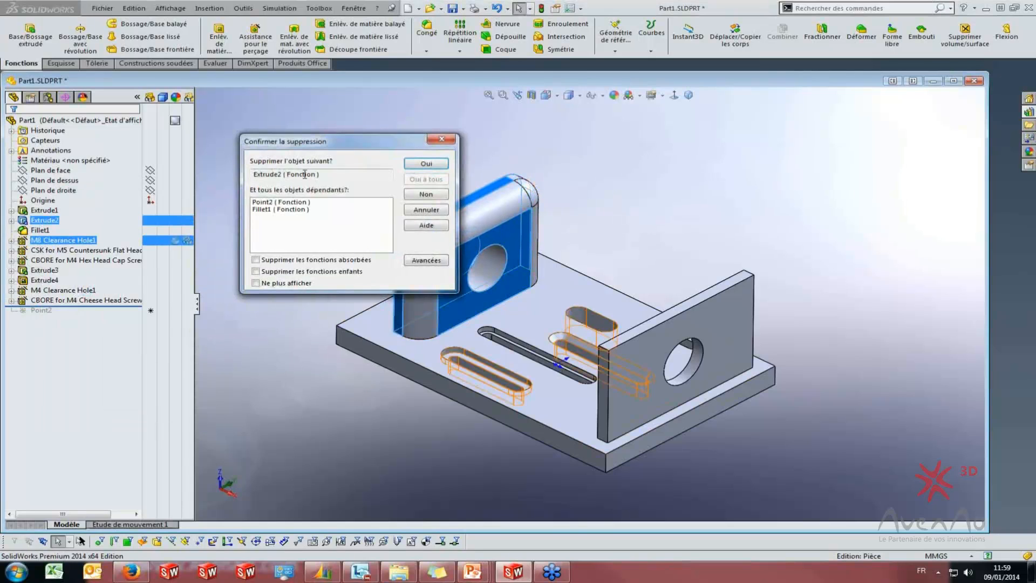
Toggle deletion of child features and absorbed features on and off to compare which dependent objects would be removed
{"action": "left_click", "coordinate": [256, 272]}
{"action": "left_click", "coordinate": [257, 272]}
{"action": "left_click", "coordinate": [257, 272]}
{"action": "left_click", "coordinate": [256, 272]}
{"action": "left_click", "coordinate": [256, 272]}
{"action": "left_click", "coordinate": [256, 272]}
{"action": "left_click", "coordinate": [257, 272]}
{"action": "left_click", "coordinate": [257, 272]}
{"action": "left_click", "coordinate": [256, 272]}
{"action": "left_click", "coordinate": [256, 272]}
{"action": "left_click", "coordinate": [257, 272]}
{"action": "left_click", "coordinate": [256, 272]}
{"action": "left_click", "coordinate": [255, 260]}
{"action": "left_click", "coordinate": [256, 260]}
Confirm deleting Extrude2 and its listed dependents, ignoring the Sketch11 error, and clear the selection
{"action": "left_click", "coordinate": [425, 166]}
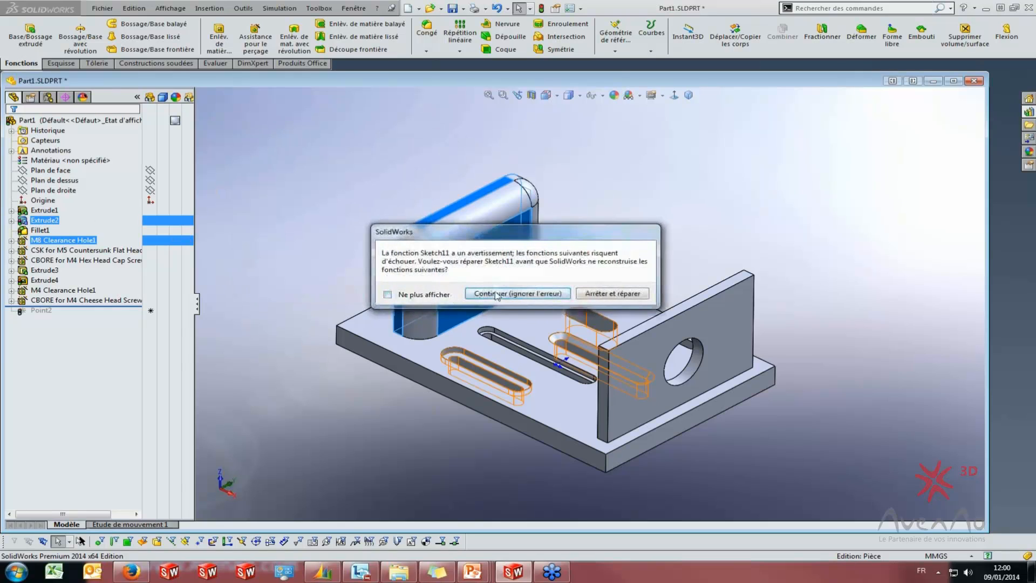
{"action": "left_click", "coordinate": [495, 295]}
{"action": "left_click", "coordinate": [423, 92]}
{"action": "left_click", "coordinate": [45, 281]}
{"action": "left_click", "coordinate": [55, 271]}
{"action": "left_click", "coordinate": [270, 281]}
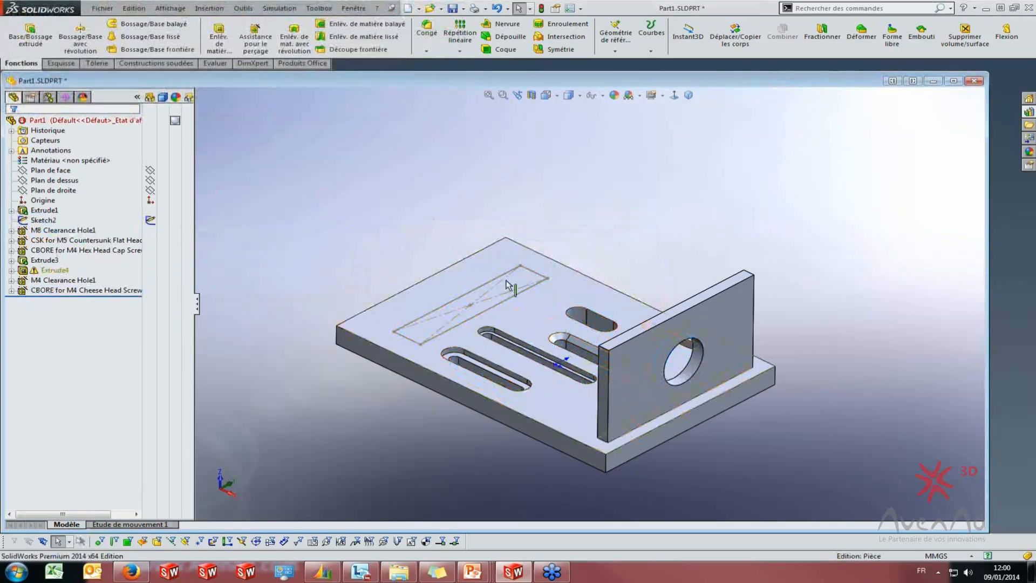
Select the rectangle left on the plate, clear the selection, and undo the deletion of Extrude2 and its dependents
{"action": "left_click", "coordinate": [449, 310]}
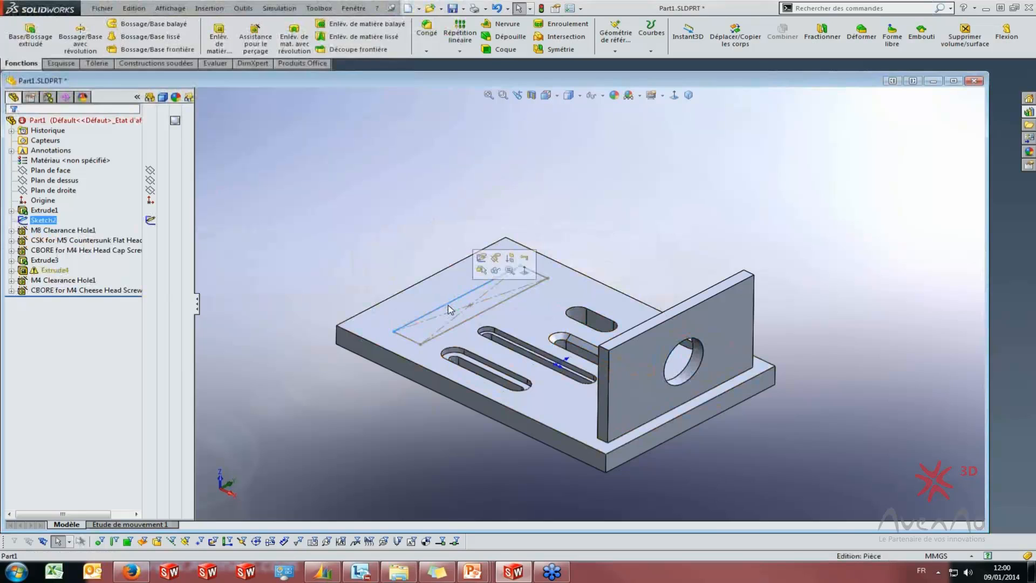
{"action": "left_click", "coordinate": [452, 307]}
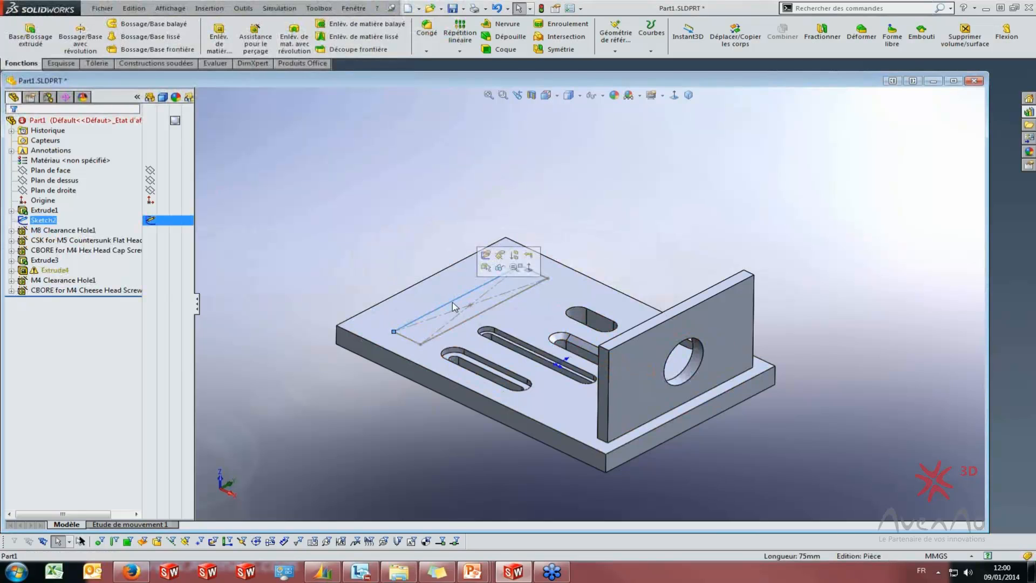
{"action": "left_click", "coordinate": [270, 196]}
{"action": "left_click", "coordinate": [498, 9]}
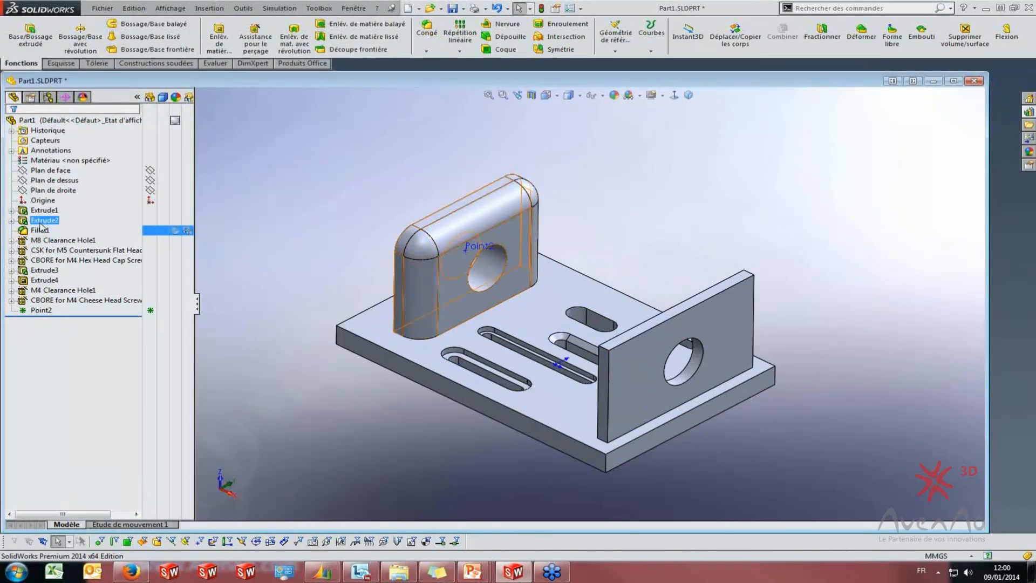
{"action": "right_click", "coordinate": [44, 221]}
{"action": "left_click", "coordinate": [47, 187]}
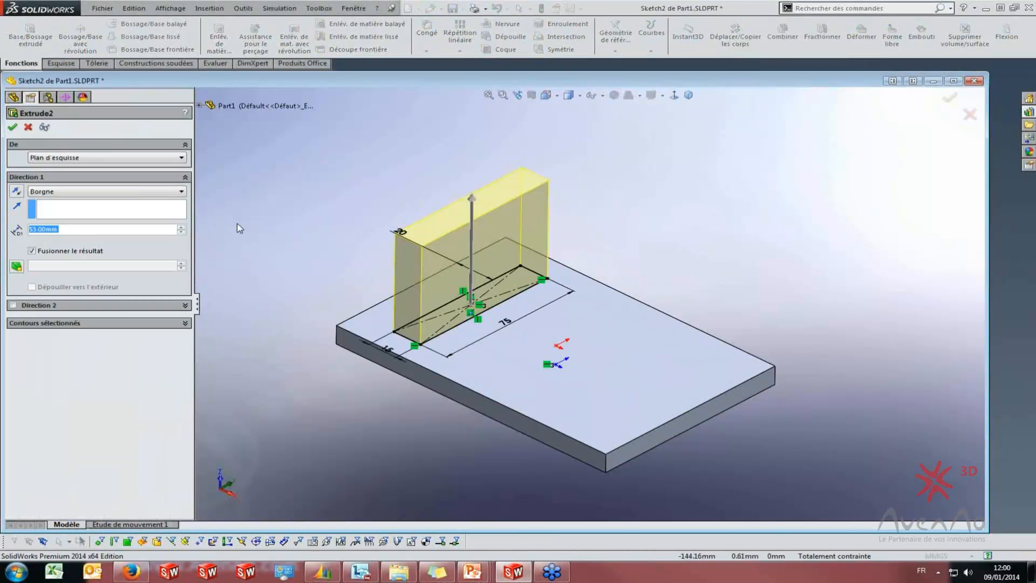
{"action": "left_click", "coordinate": [29, 127]}
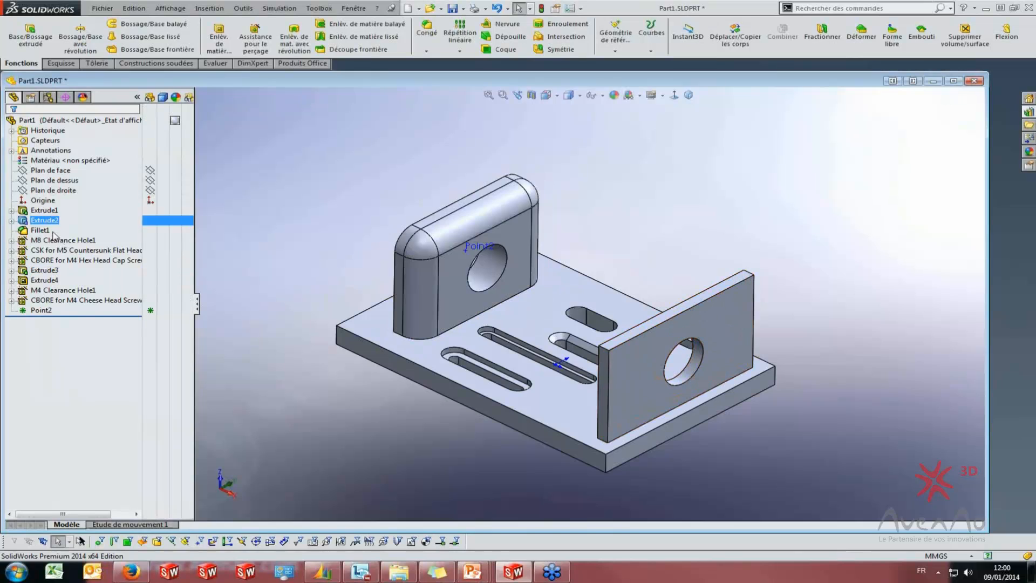
Delete Extrude2 together with its absorbed features and child features, and undo that deletion
{"action": "right_click", "coordinate": [45, 222]}
{"action": "left_click", "coordinate": [90, 274]}
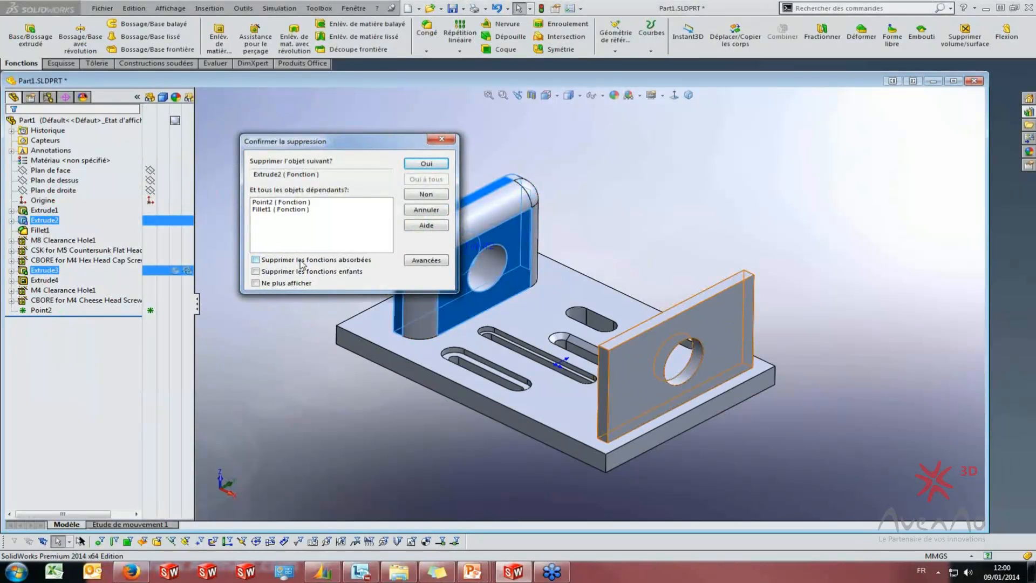
{"action": "left_click", "coordinate": [256, 260]}
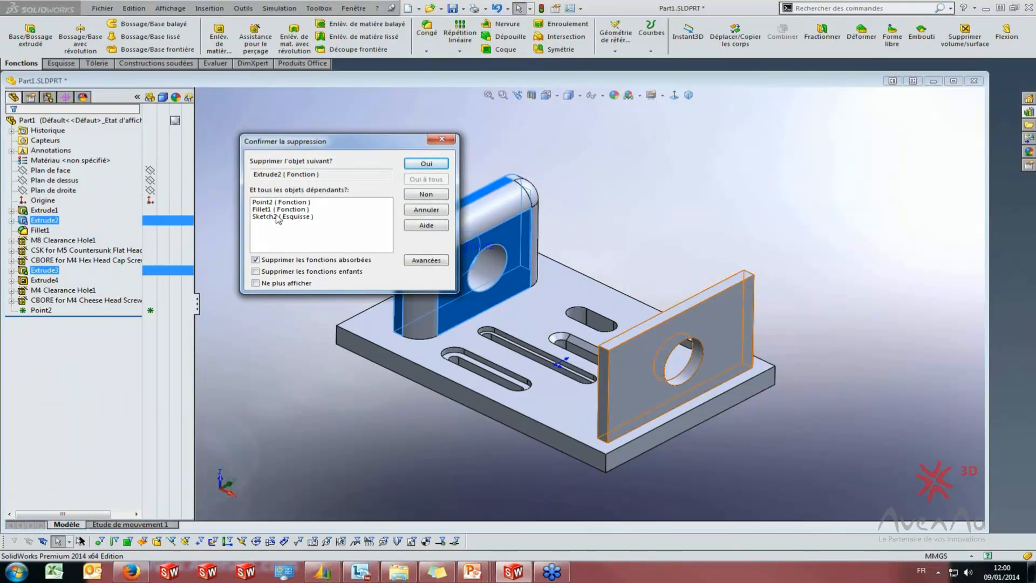
{"action": "left_click", "coordinate": [255, 272]}
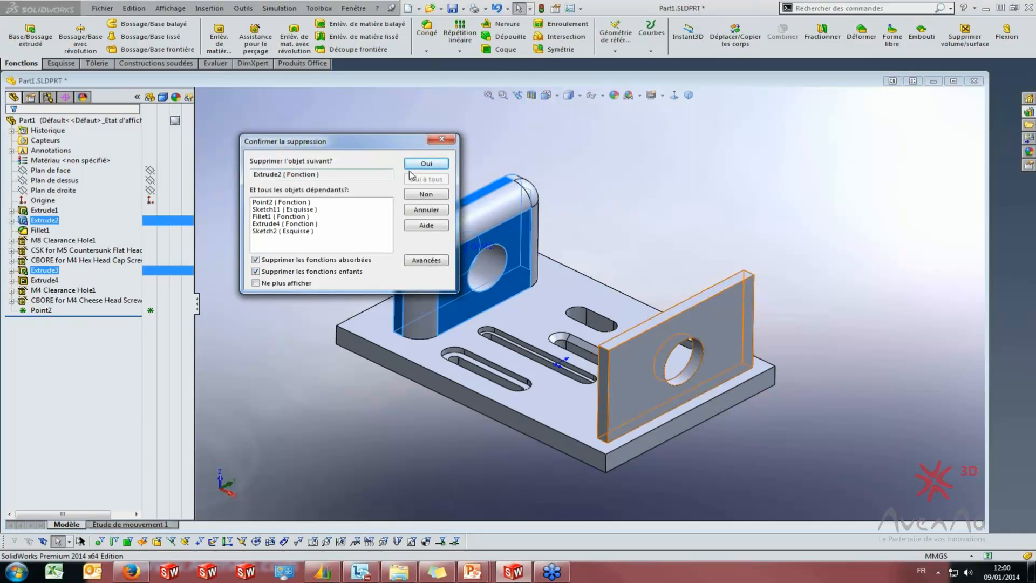
{"action": "left_click", "coordinate": [426, 163]}
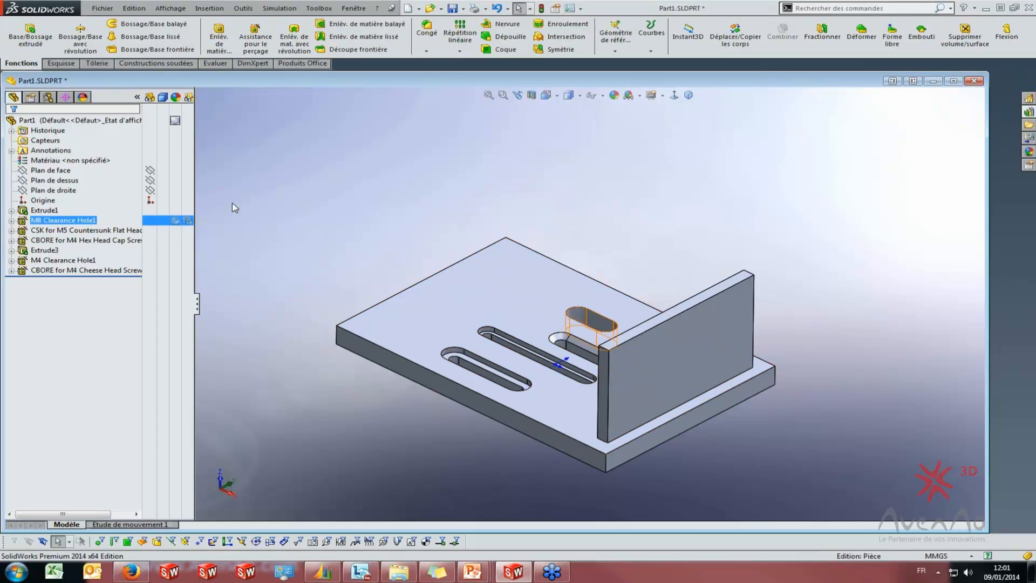
{"action": "left_click", "coordinate": [497, 9]}
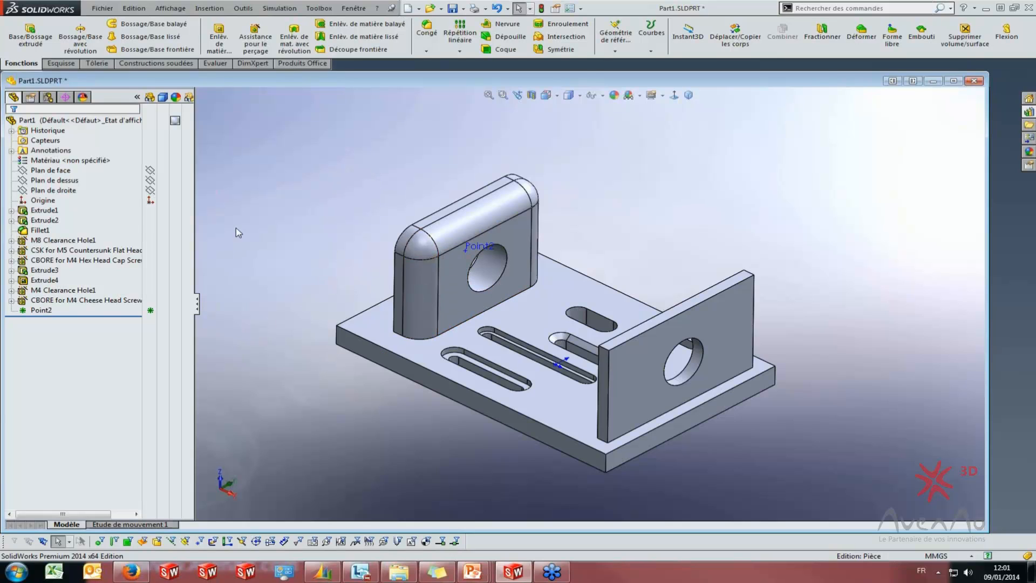
{"action": "right_click", "coordinate": [47, 285]}
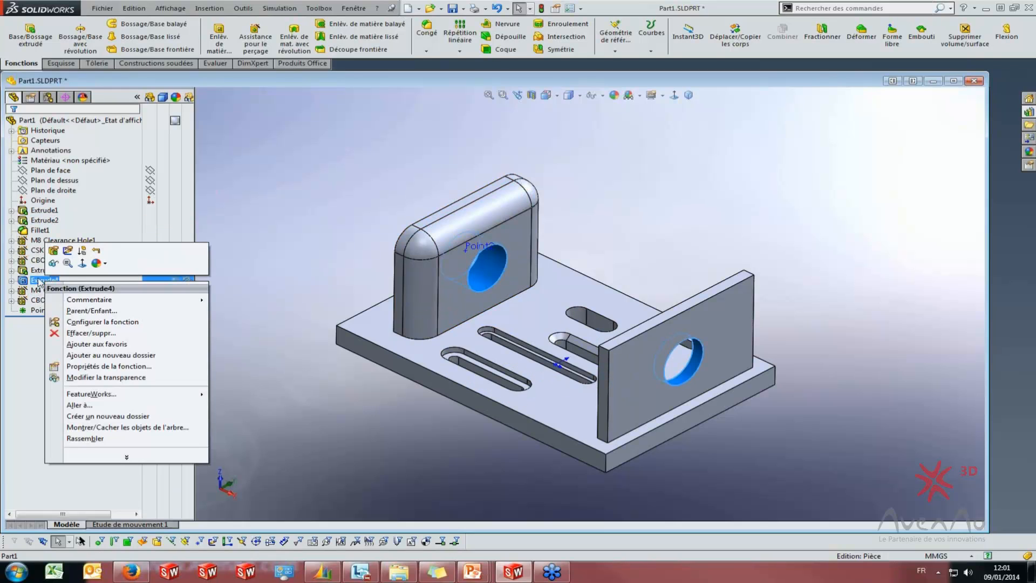
{"action": "left_click", "coordinate": [60, 252]}
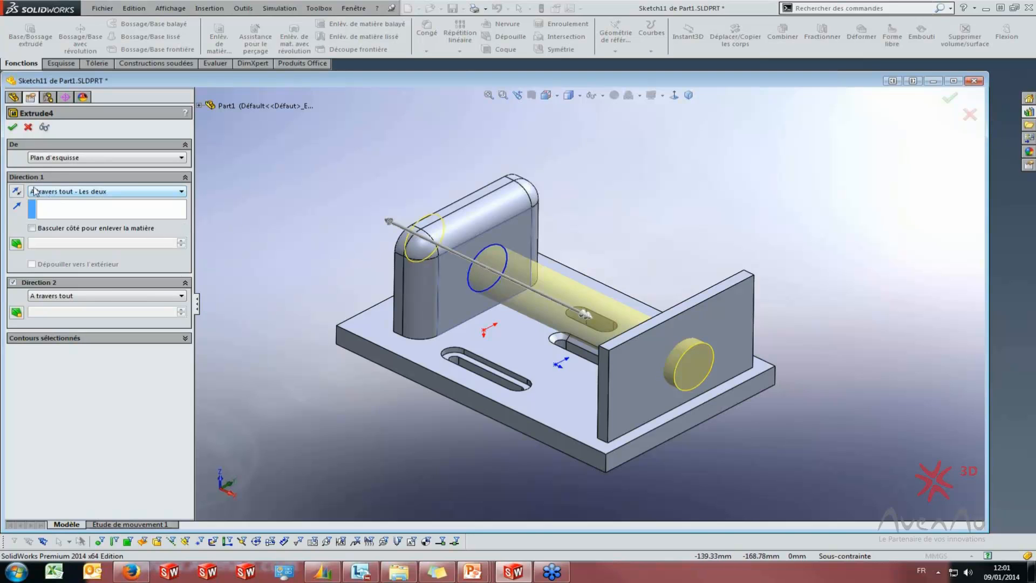
{"action": "left_click", "coordinate": [27, 127]}
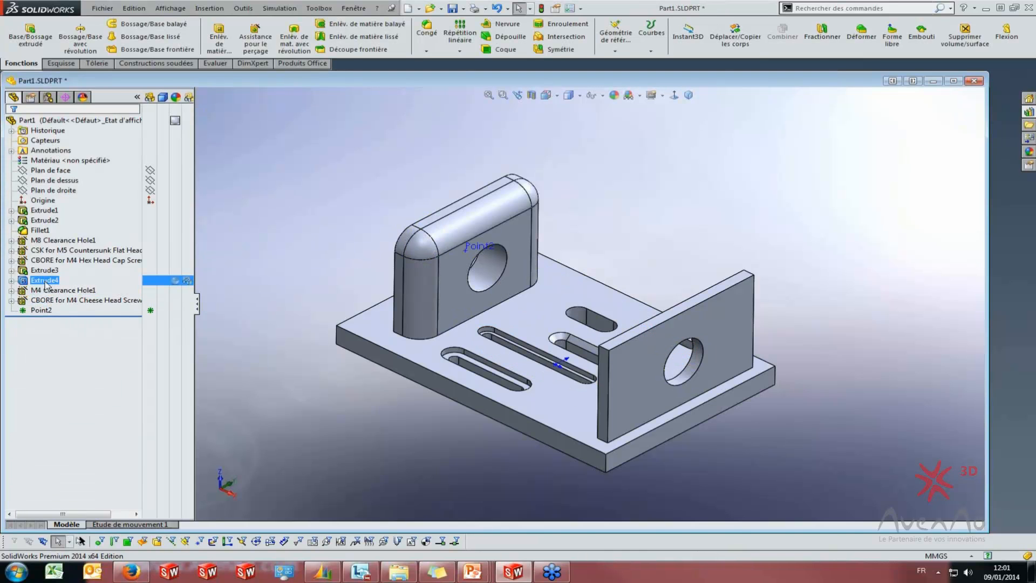
Delete the Extrude4 cut through both uprights while keeping its absorbed sketch
{"action": "right_click", "coordinate": [46, 285]}
{"action": "left_click", "coordinate": [76, 331]}
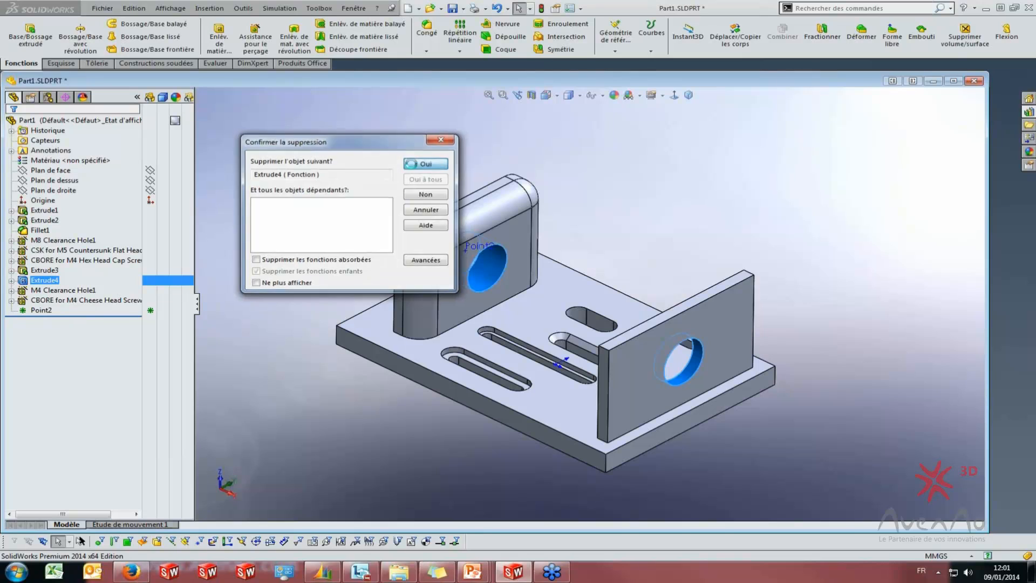
{"action": "left_click", "coordinate": [425, 164]}
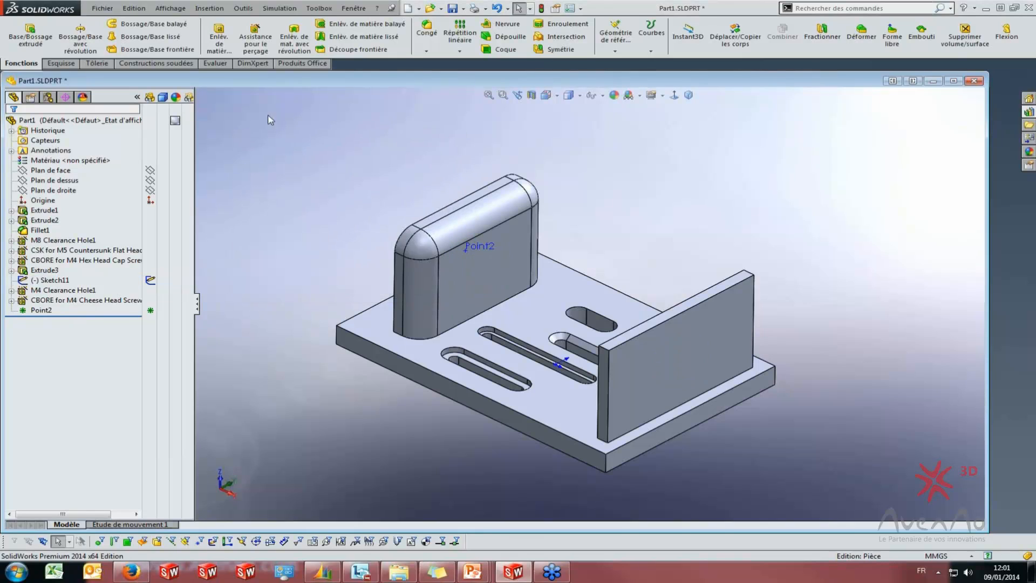
Extrude a cut from the circle in Sketch11 through all in both directions, passing through both uprights
{"action": "left_click", "coordinate": [54, 280]}
{"action": "left_click", "coordinate": [219, 37]}
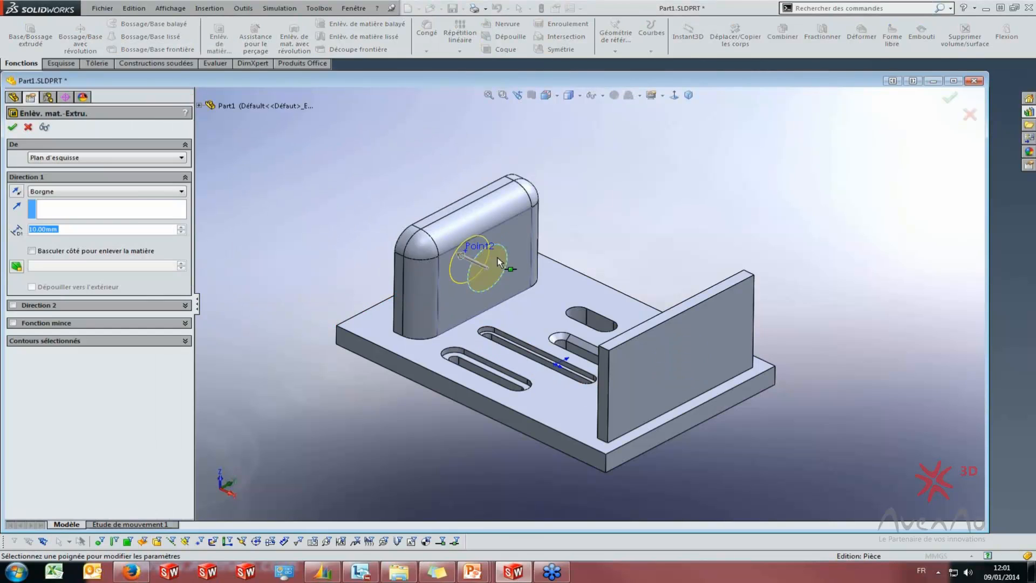
{"action": "left_click", "coordinate": [69, 192]}
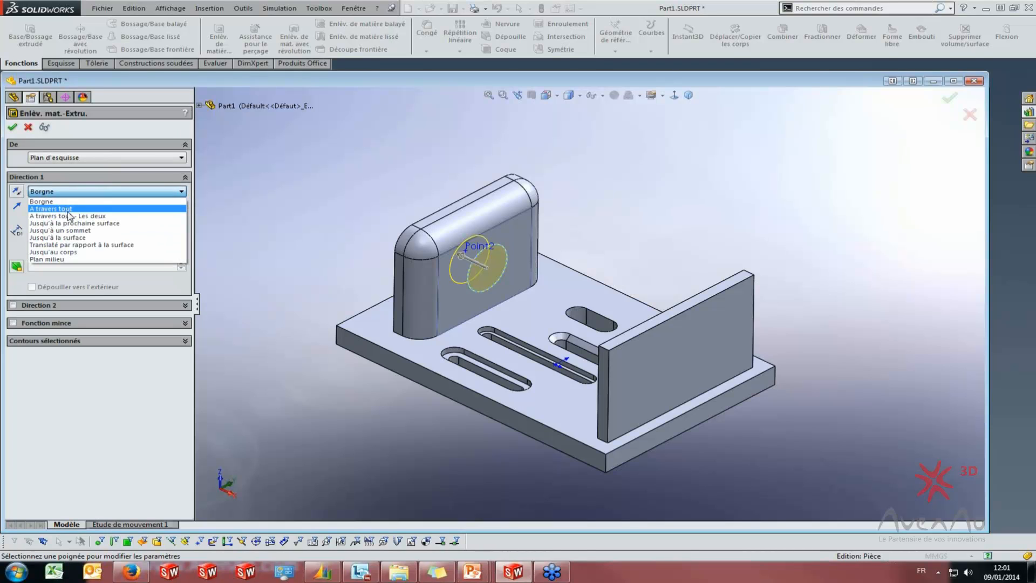
{"action": "left_click", "coordinate": [69, 216]}
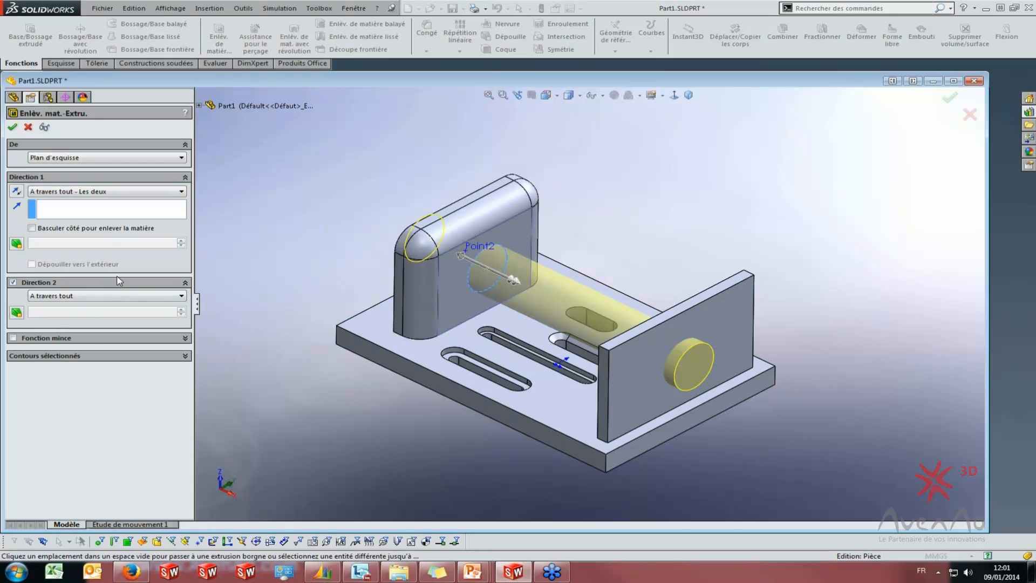
{"action": "left_click", "coordinate": [72, 194]}
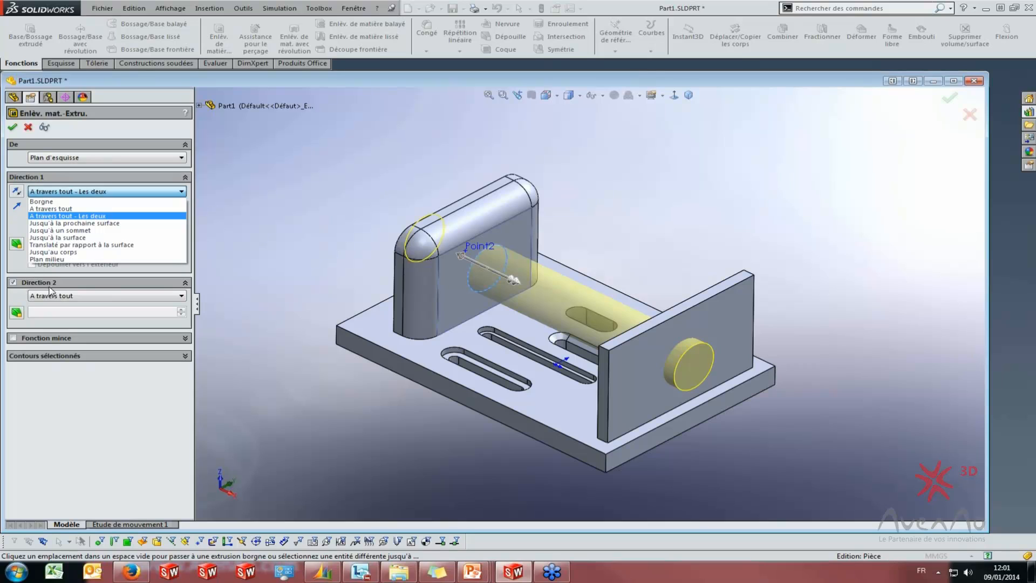
{"action": "left_click", "coordinate": [350, 211]}
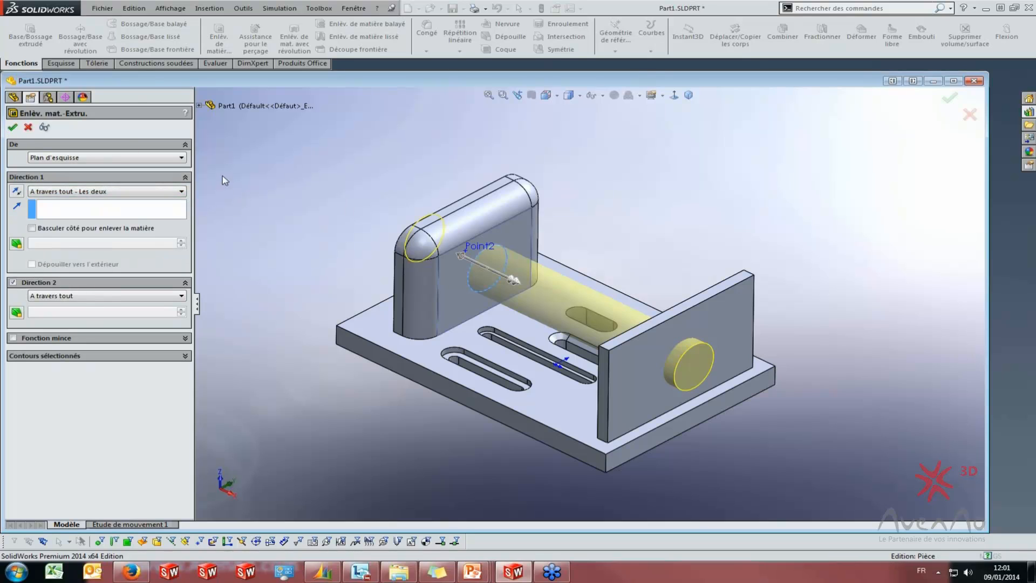
{"action": "left_click", "coordinate": [12, 127]}
{"action": "middle_click_drag", "start_coordinate": [433, 256], "coordinate": [418, 278]}
{"action": "middle_click_drag", "start_coordinate": [618, 308], "coordinate": [633, 330]}
{"action": "left_click", "coordinate": [330, 174]}
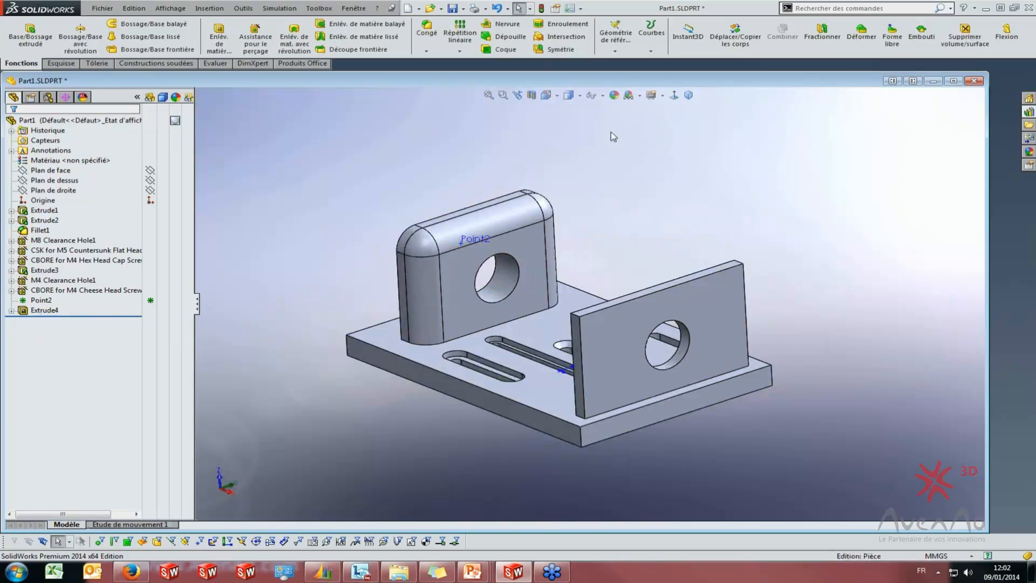
{"action": "middle_click_drag", "start_coordinate": [419, 170], "coordinate": [317, 238]}
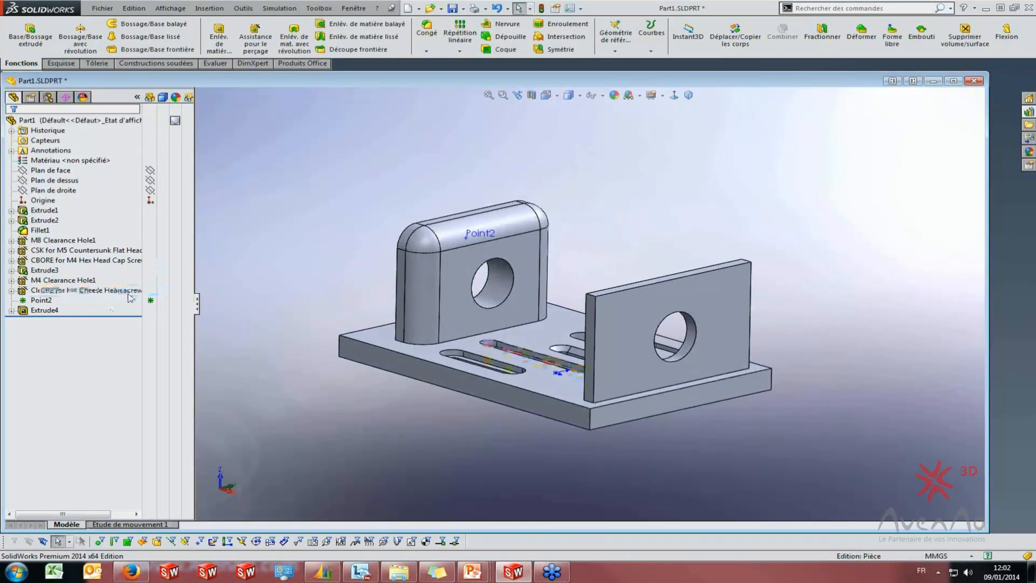
{"action": "middle_click_drag", "start_coordinate": [290, 195], "coordinate": [318, 194]}
{"action": "left_click", "coordinate": [675, 95]}
{"action": "middle_click_drag", "start_coordinate": [441, 183], "coordinate": [590, 127]}
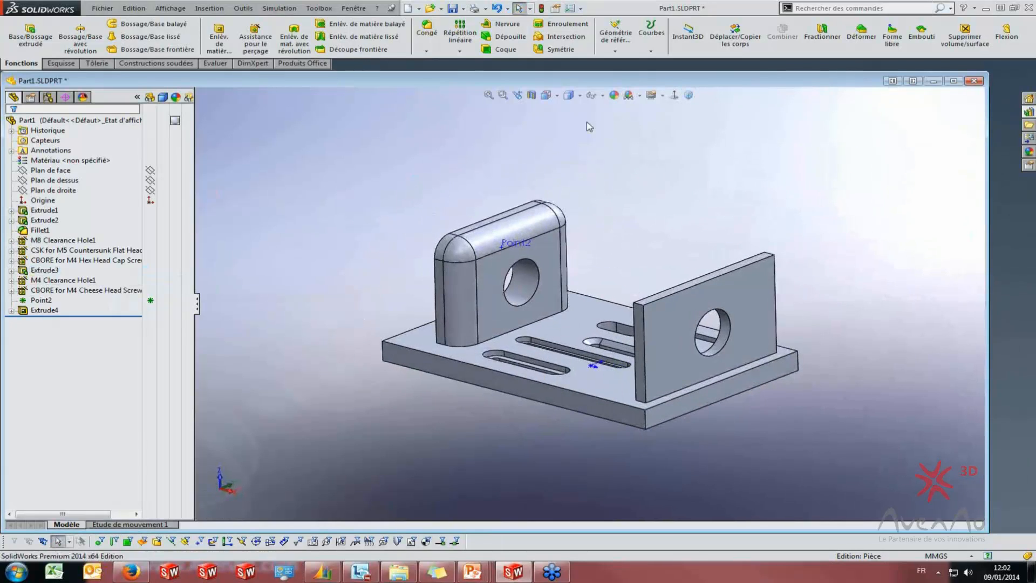
Define a reference plane coincident with Point2 and parallel to the inner face of the thin upright plate
{"action": "left_click", "coordinate": [616, 34]}
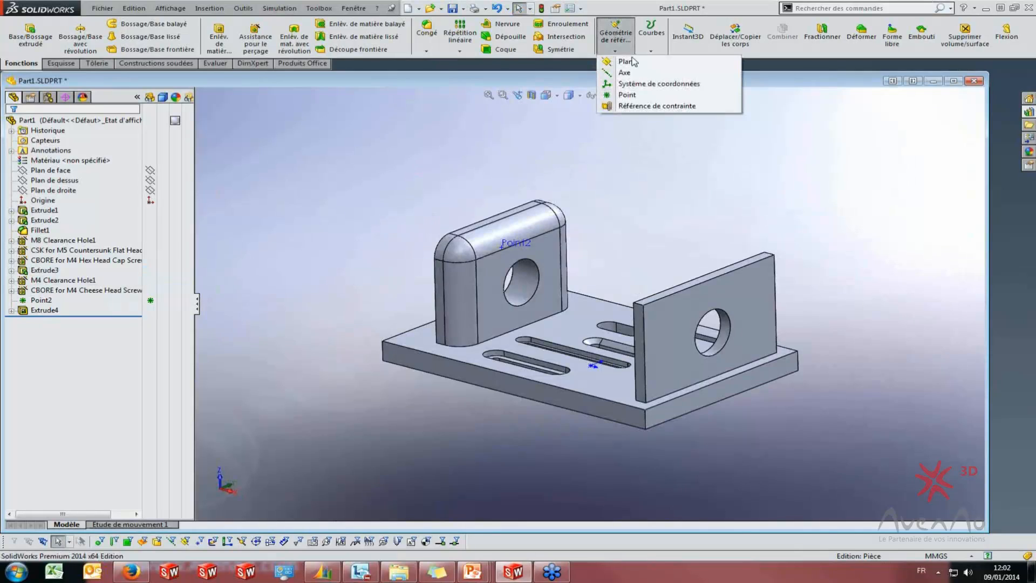
{"action": "left_click", "coordinate": [626, 62]}
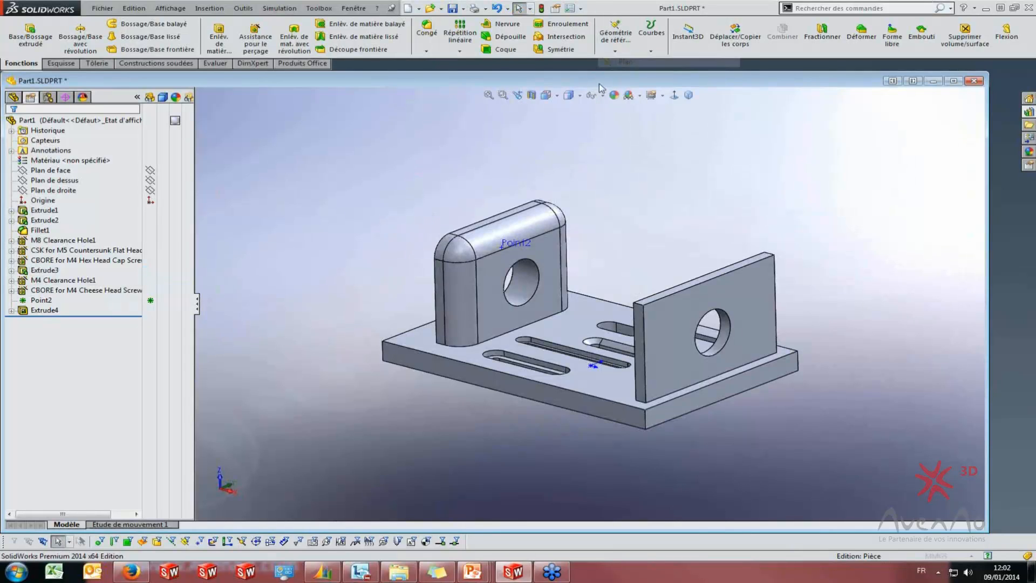
{"action": "left_click", "coordinate": [502, 246]}
{"action": "middle_click_drag", "start_coordinate": [502, 246], "coordinate": [745, 292]}
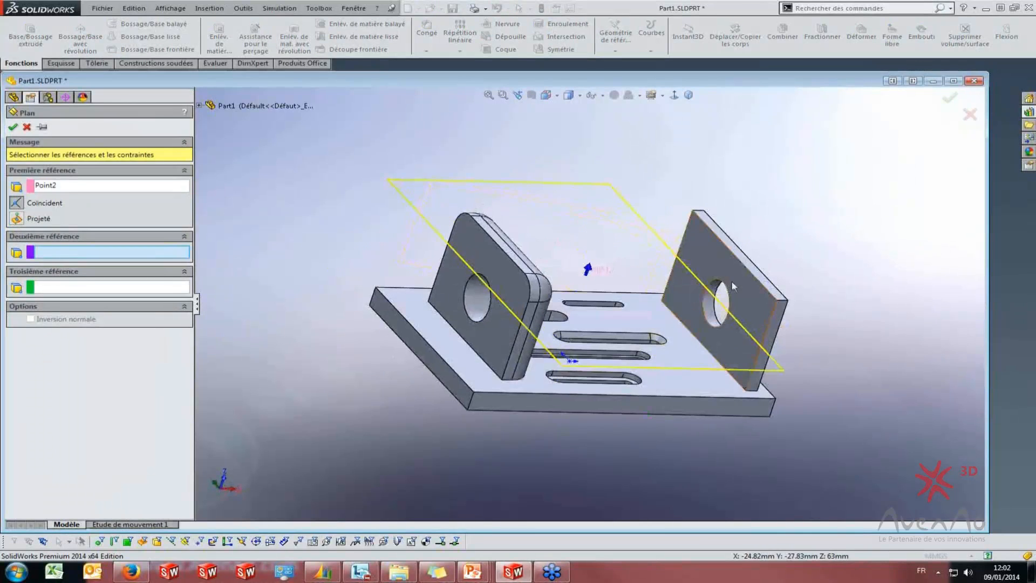
{"action": "left_click", "coordinate": [747, 289]}
{"action": "middle_click_drag", "start_coordinate": [552, 327], "coordinate": [571, 262]}
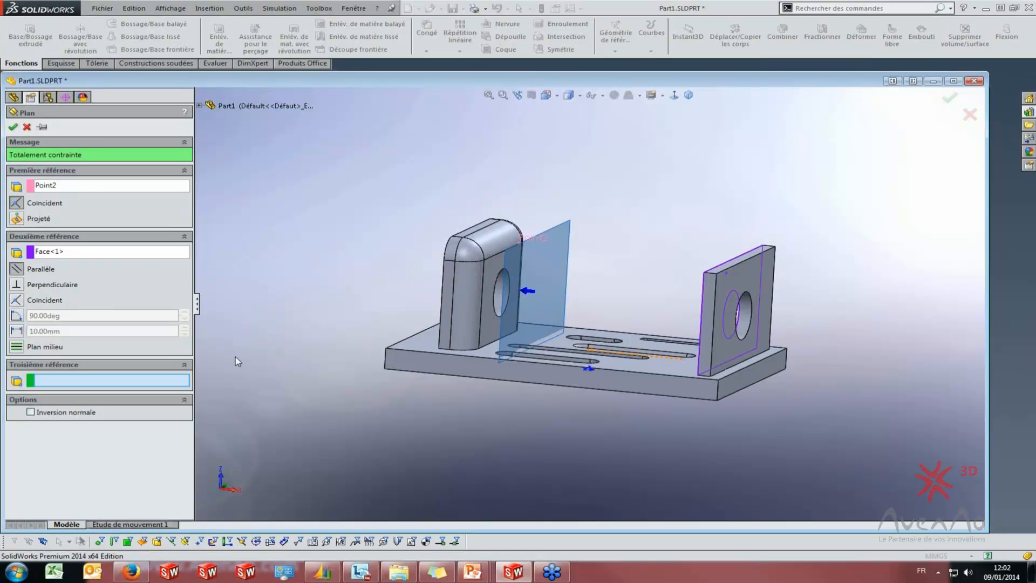
{"action": "middle_click_drag", "start_coordinate": [616, 245], "coordinate": [539, 295]}
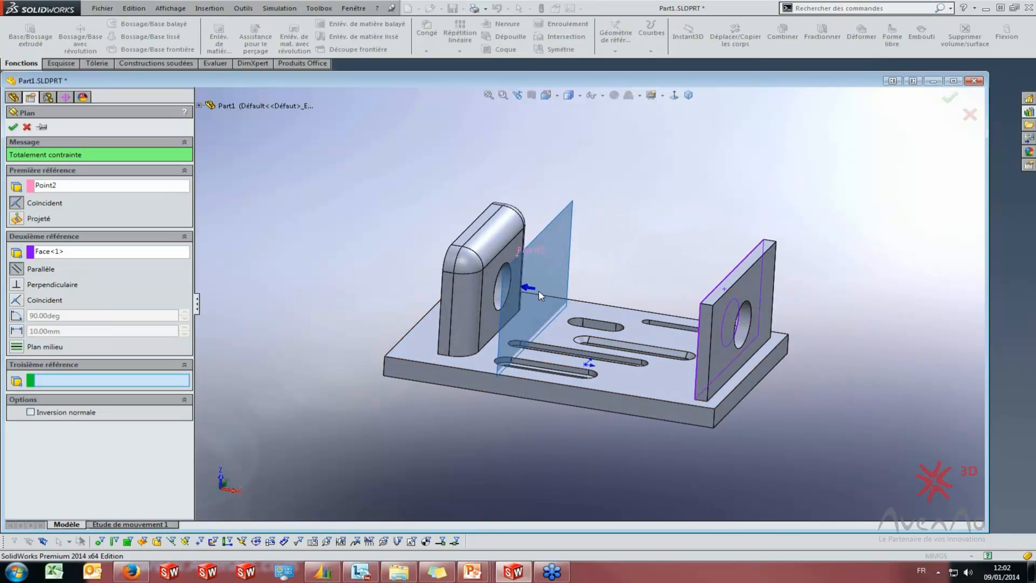
Flip the normal of the new reference plane and finish creating it
{"action": "left_click", "coordinate": [31, 413]}
{"action": "middle_click_drag", "start_coordinate": [666, 208], "coordinate": [605, 241]}
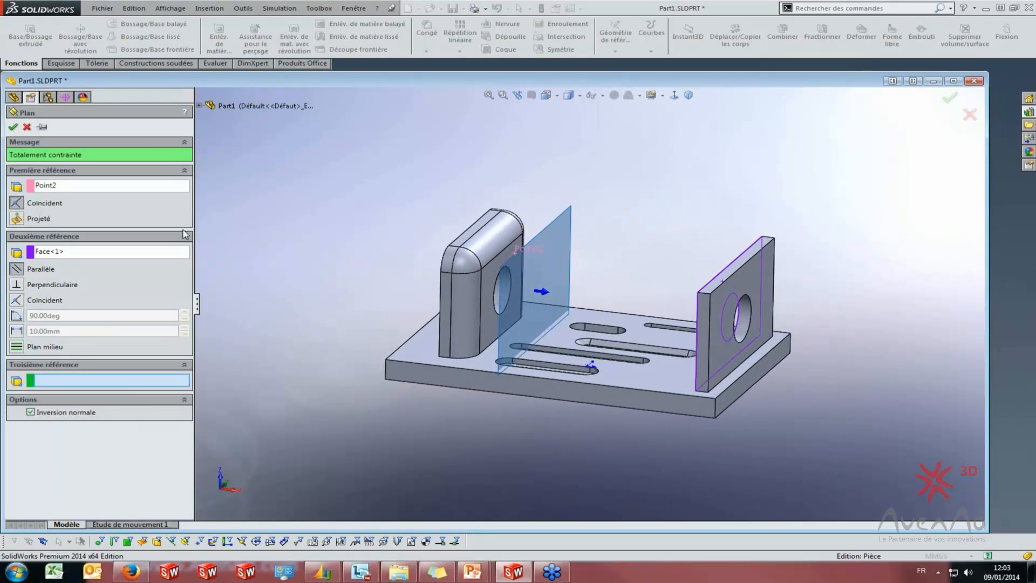
{"action": "left_click", "coordinate": [13, 128]}
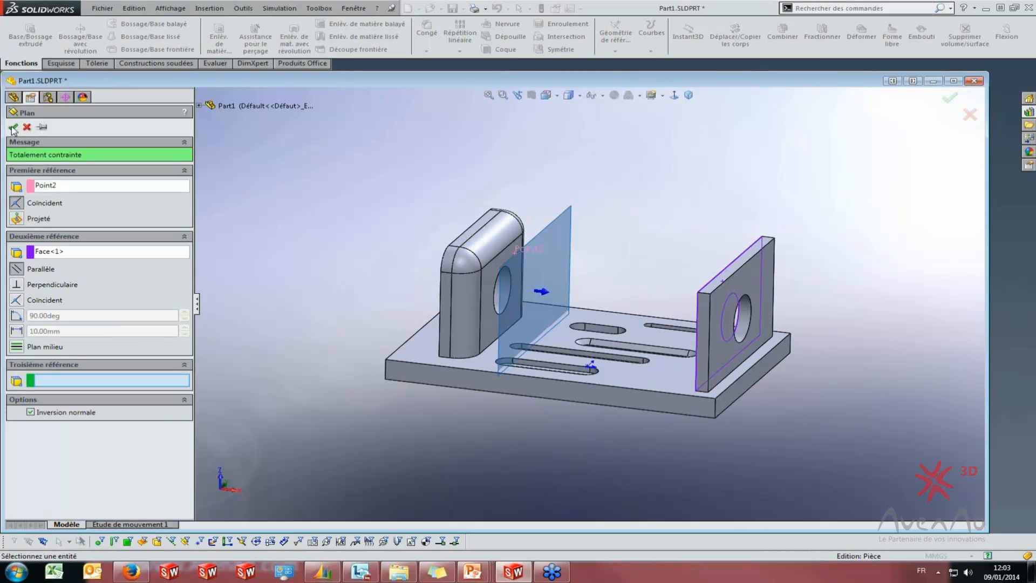
{"action": "left_click", "coordinate": [13, 128]}
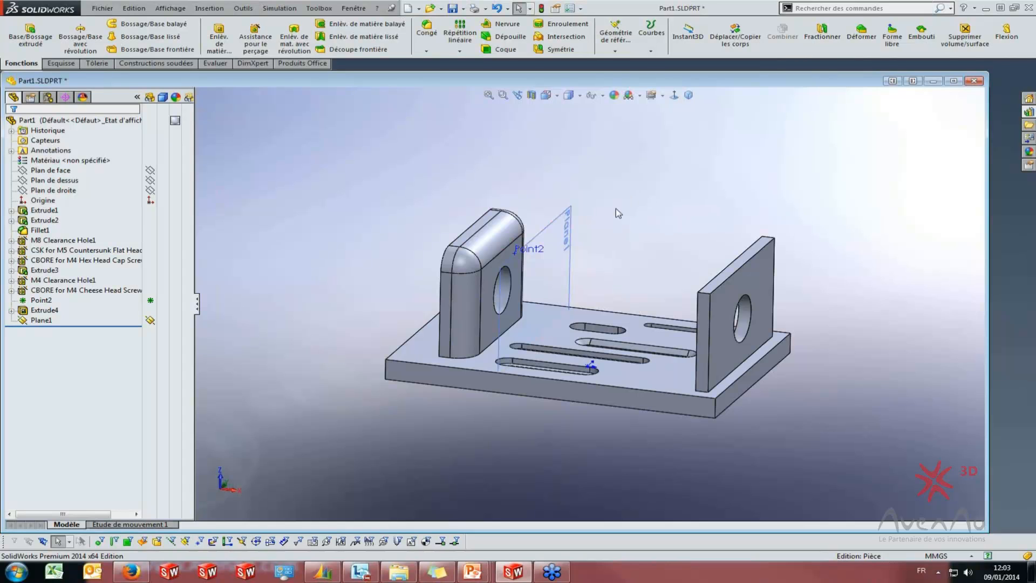
Hide the reference plane Plane1
{"action": "middle_click_drag", "start_coordinate": [364, 394], "coordinate": [432, 391]}
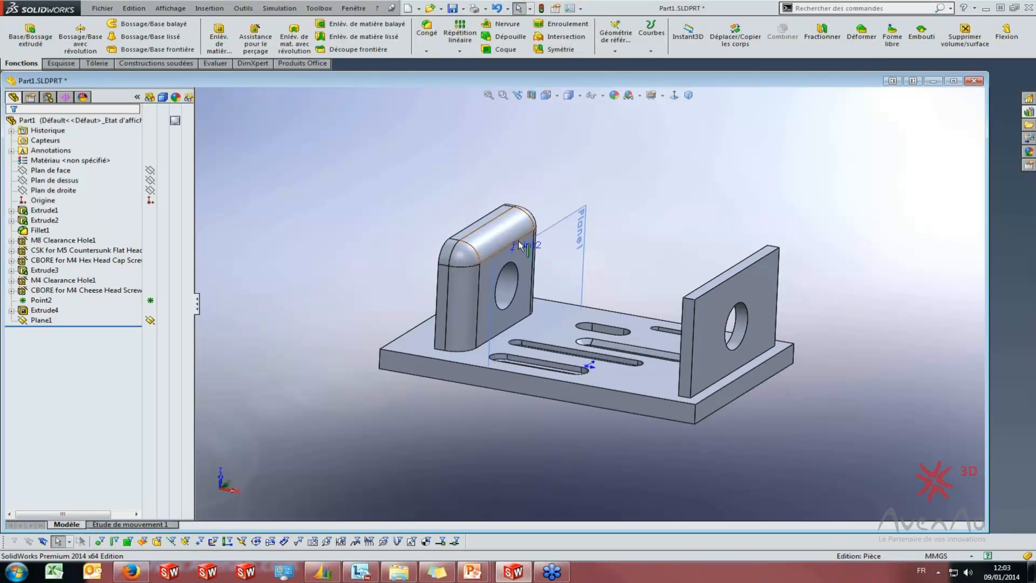
{"action": "right_click", "coordinate": [37, 321]}
{"action": "left_click", "coordinate": [59, 293]}
Delete the reference point Point2 together with the plane that depends on it
{"action": "left_click", "coordinate": [41, 301]}
{"action": "right_click", "coordinate": [39, 301]}
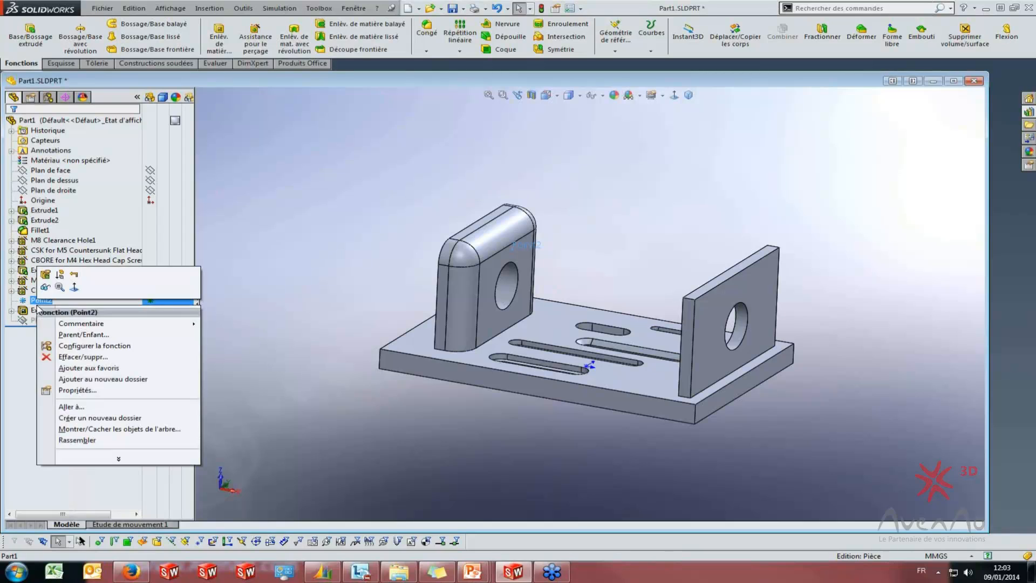
{"action": "left_click", "coordinate": [54, 357]}
{"action": "left_click", "coordinate": [426, 164]}
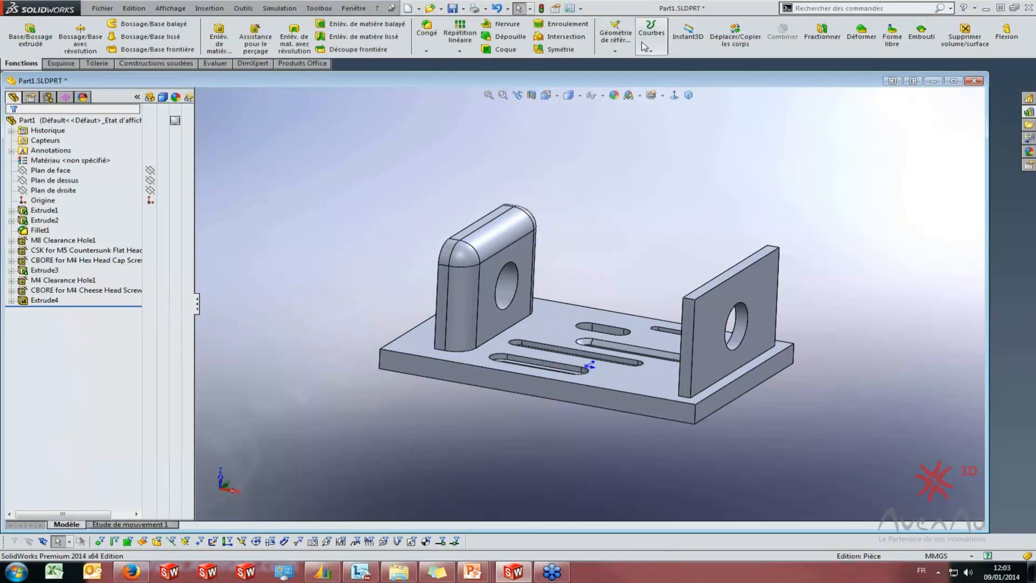
Create a reference point at the intersection of the short top edge and the inner face of the rounded upright block
{"action": "left_click", "coordinate": [615, 38]}
{"action": "left_click", "coordinate": [627, 95]}
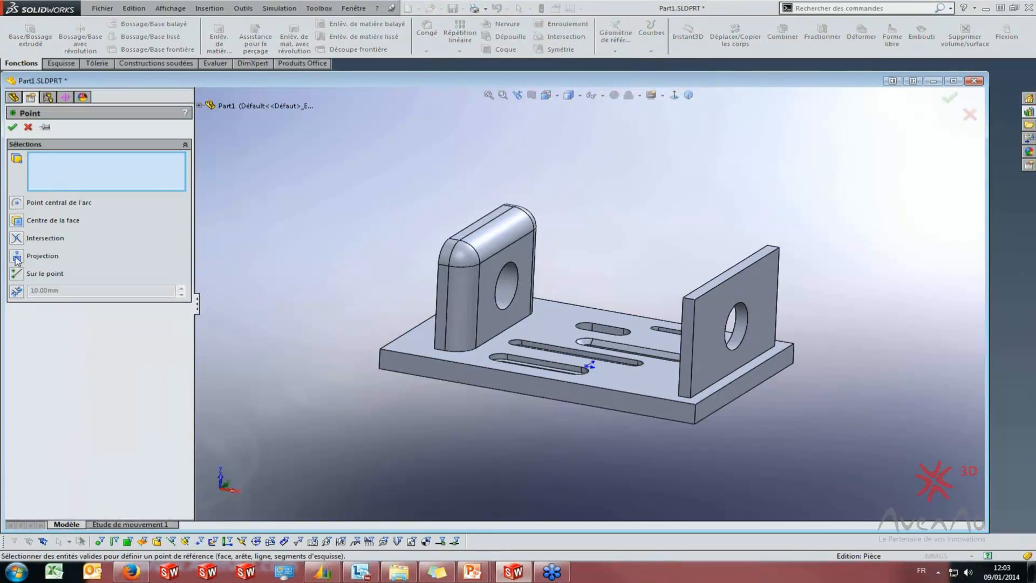
{"action": "scroll", "coordinate": [490, 268], "scroll_direction": "down", "scroll_amount": 5}
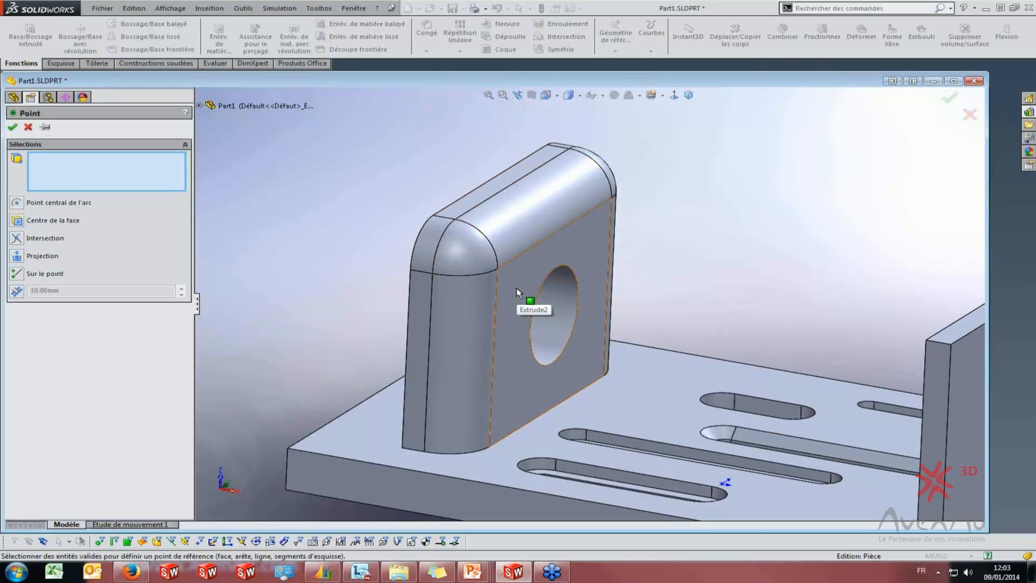
{"action": "left_click", "coordinate": [447, 219]}
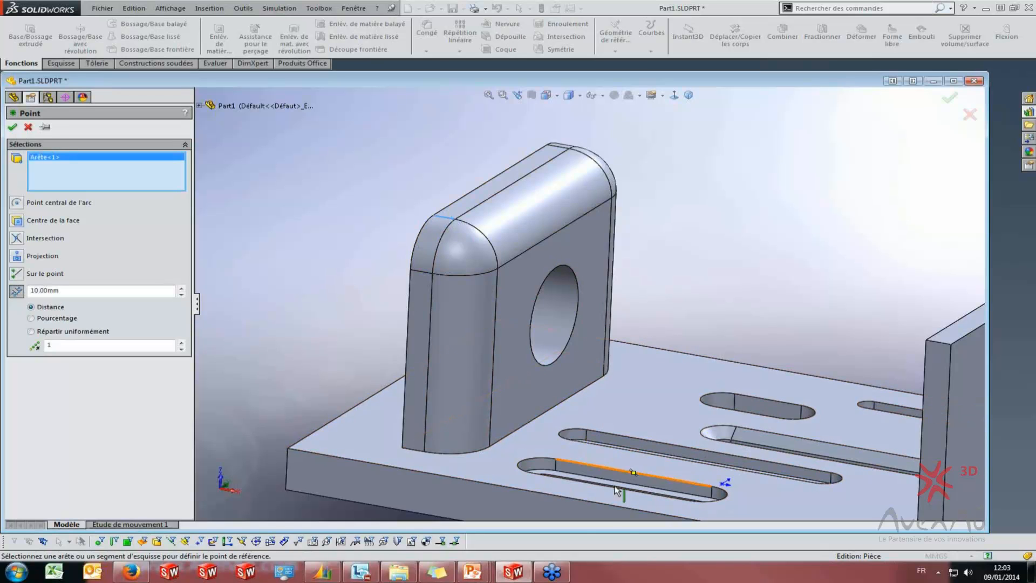
{"action": "scroll", "coordinate": [578, 467], "scroll_direction": "up", "scroll_amount": 2}
{"action": "scroll", "coordinate": [556, 424], "scroll_direction": "down", "scroll_amount": 3}
{"action": "scroll", "coordinate": [543, 378], "scroll_direction": "up", "scroll_amount": 3}
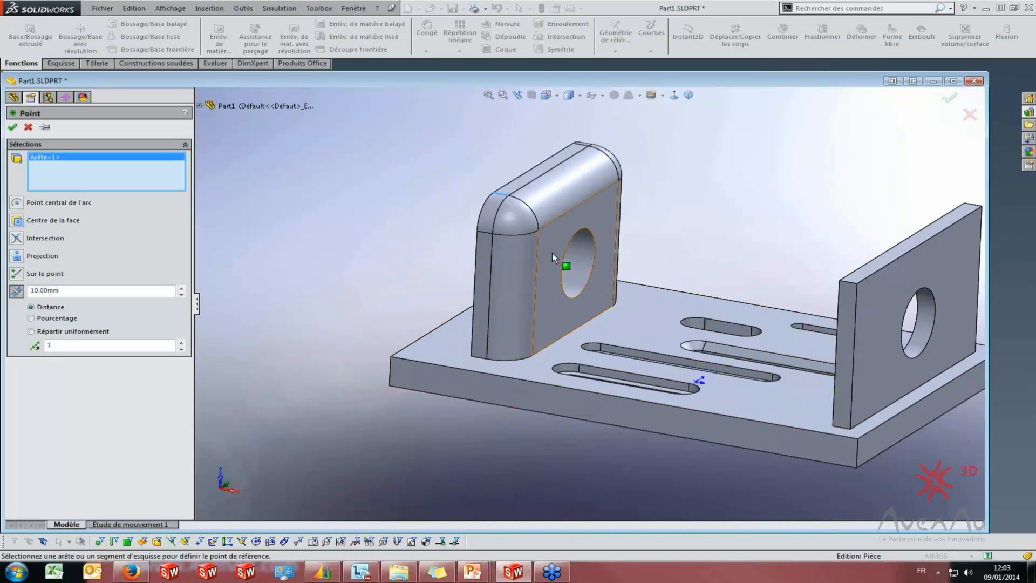
{"action": "left_click", "coordinate": [551, 273]}
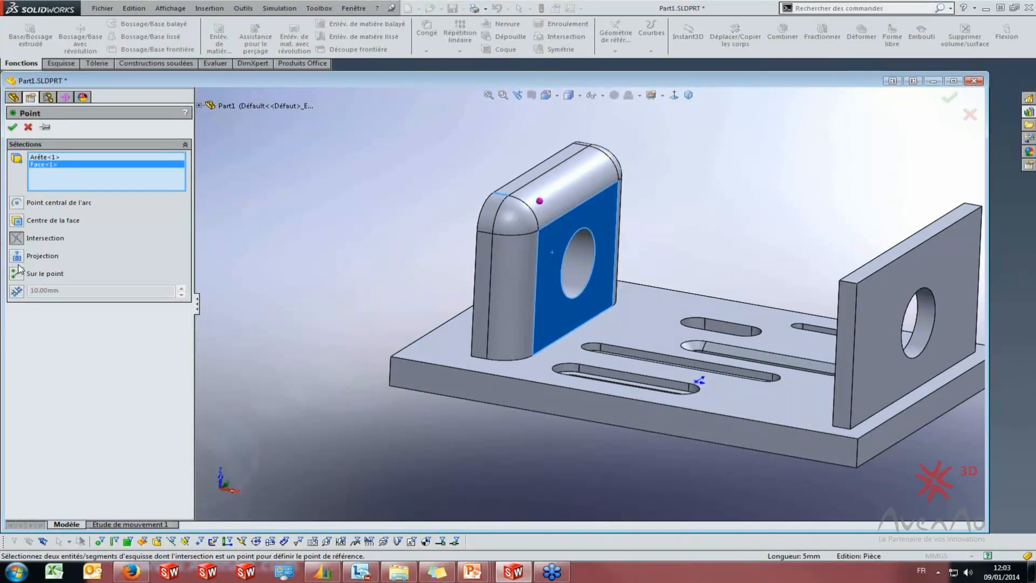
{"action": "middle_click_drag", "start_coordinate": [421, 302], "coordinate": [326, 269]}
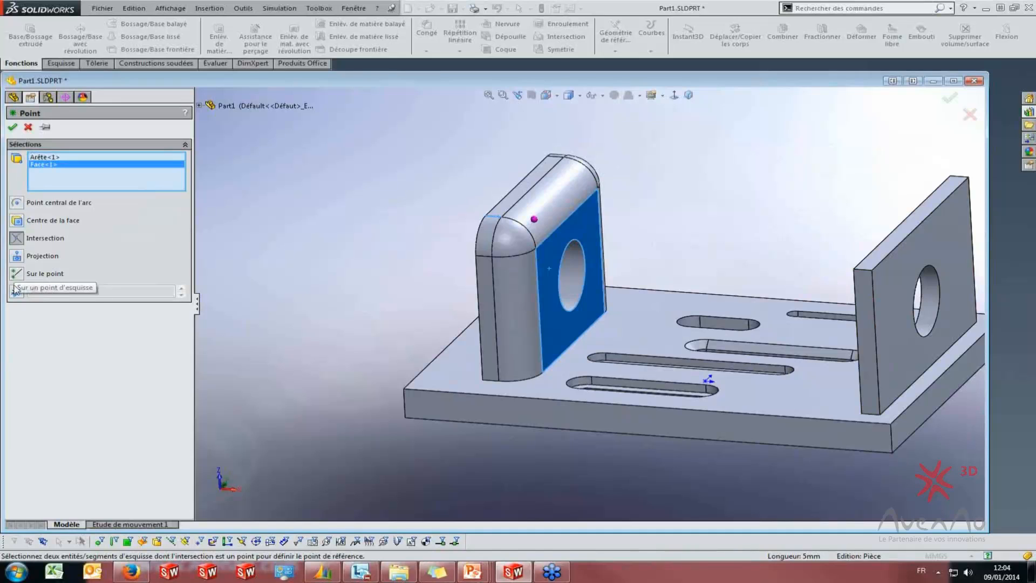
{"action": "left_click", "coordinate": [10, 131]}
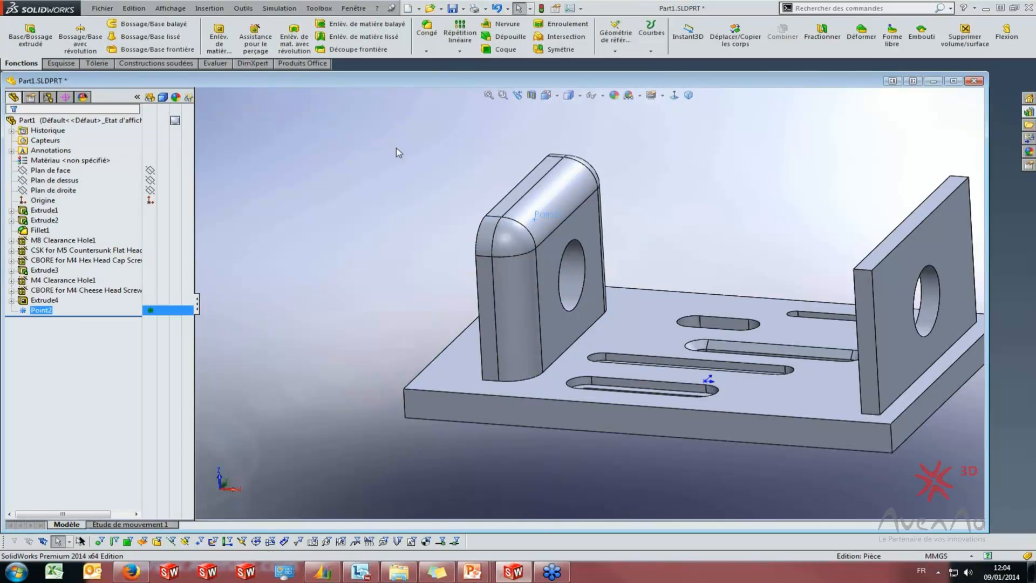
{"action": "scroll", "coordinate": [540, 221], "scroll_direction": "up", "scroll_amount": 2}
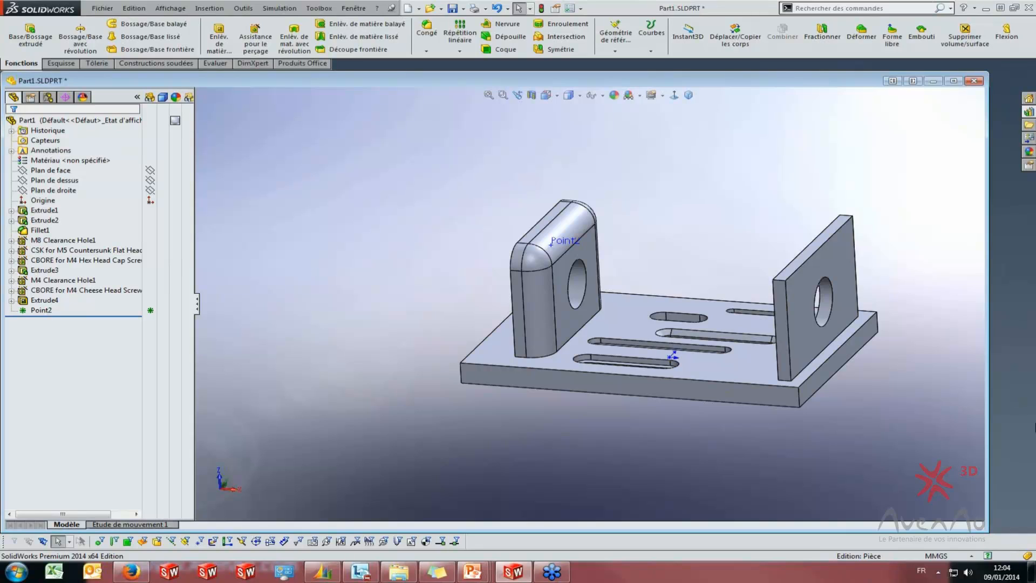
Switch the document's unit system to Personnalisé and set the per-unit volume to millilitres
{"action": "left_click", "coordinate": [944, 556]}
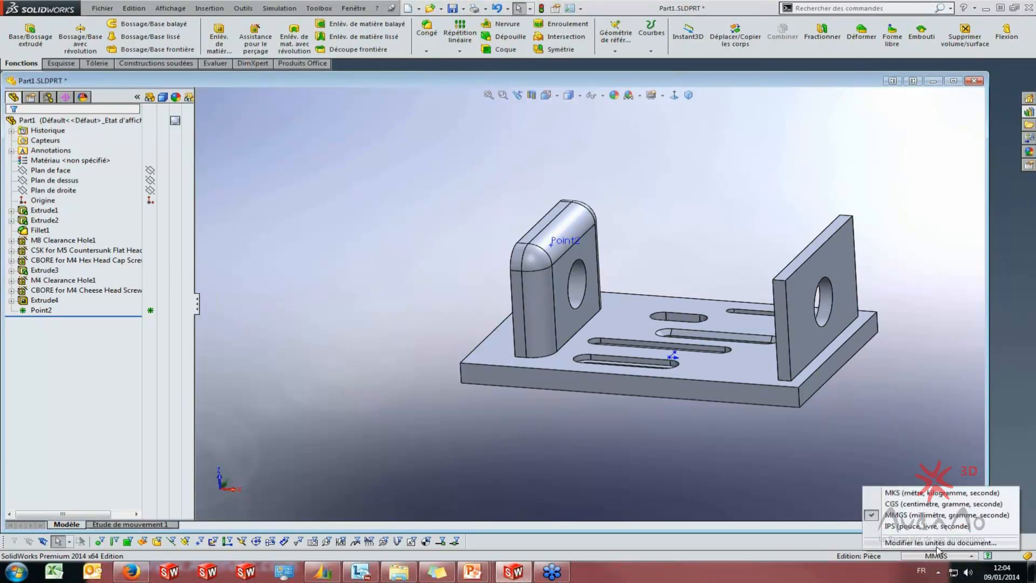
{"action": "left_click", "coordinate": [939, 543]}
{"action": "left_click", "coordinate": [281, 142]}
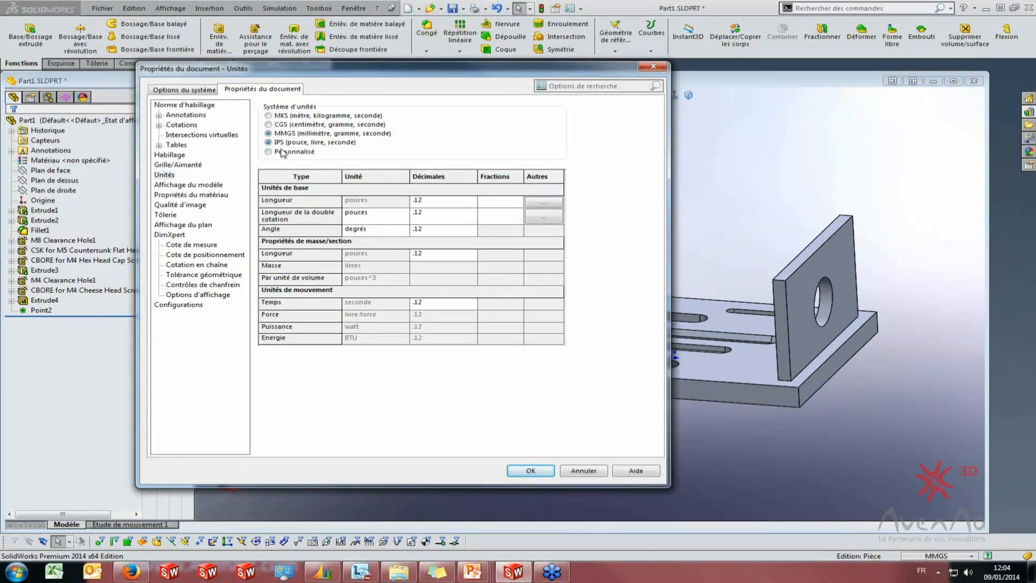
{"action": "left_click", "coordinate": [268, 151]}
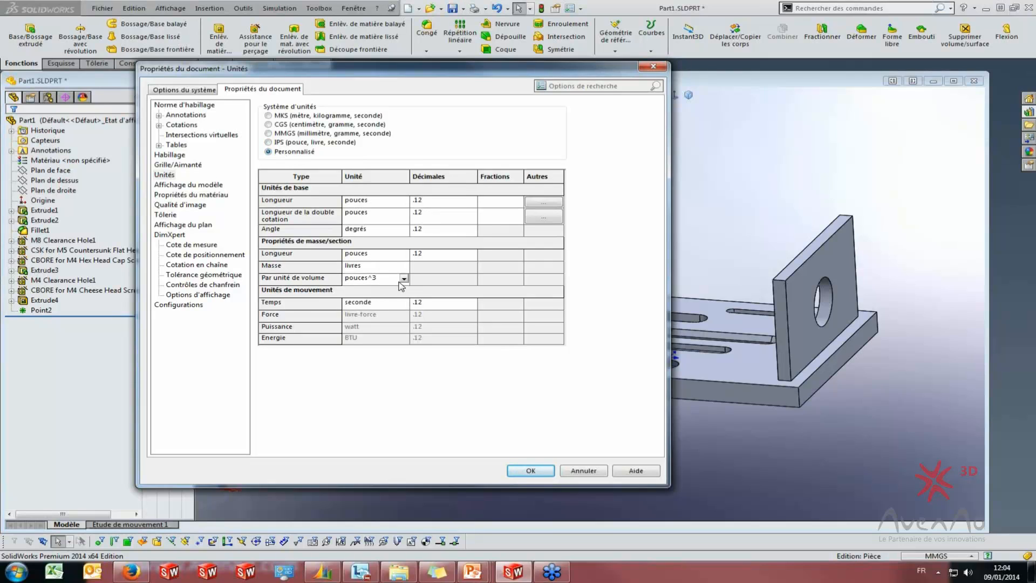
{"action": "left_click", "coordinate": [403, 279]}
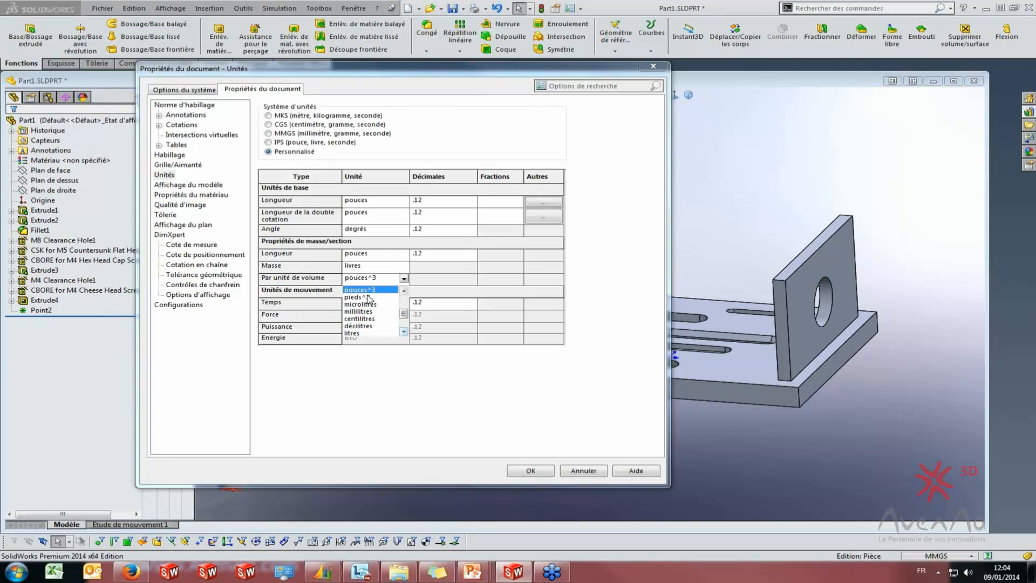
{"action": "left_click", "coordinate": [365, 313]}
Browse the other available volume units and restore the document's MMGS unit system
{"action": "left_click", "coordinate": [404, 279]}
{"action": "left_click", "coordinate": [404, 332]}
{"action": "left_click", "coordinate": [404, 332]}
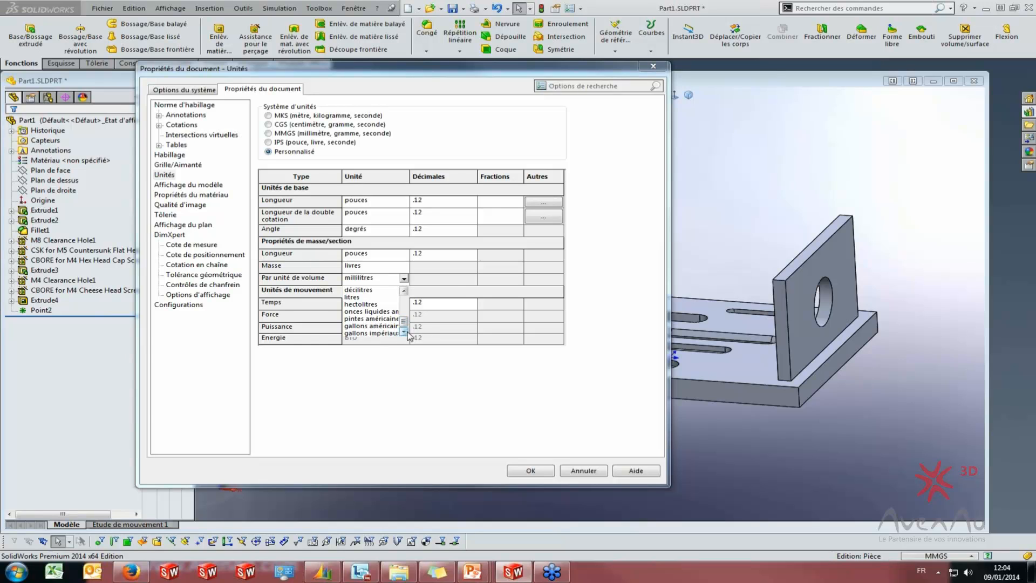
{"action": "left_click_drag", "start_coordinate": [403, 326], "coordinate": [405, 300]}
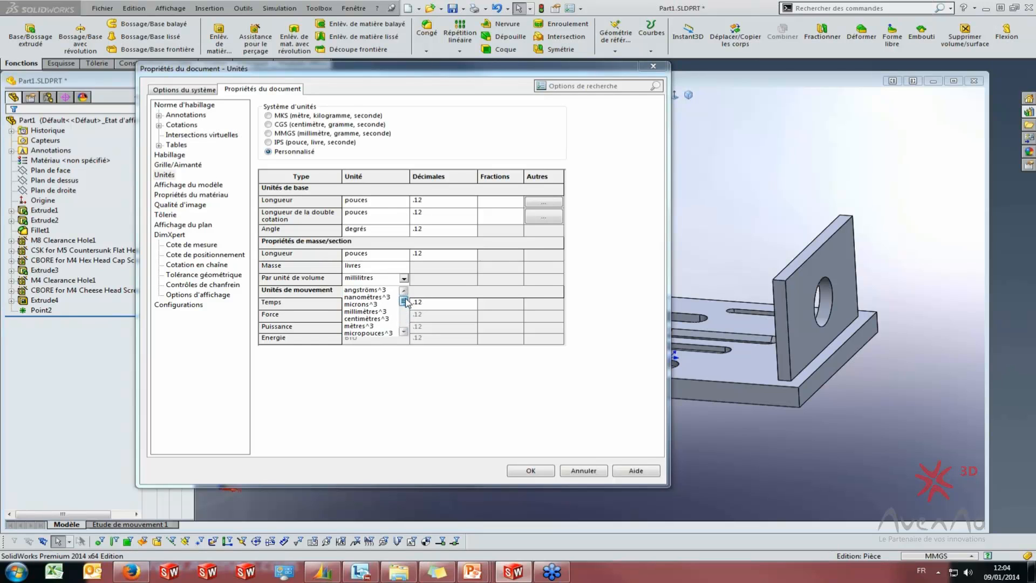
{"action": "mouse_move", "coordinate": [404, 300]}
{"action": "left_mouse_down"}
{"action": "mouse_move", "coordinate": [402, 332]}
{"action": "mouse_move", "coordinate": [404, 288]}
{"action": "left_mouse_up"}
{"action": "scroll", "coordinate": [375, 330], "scroll_direction": "down", "scroll_amount": 1}
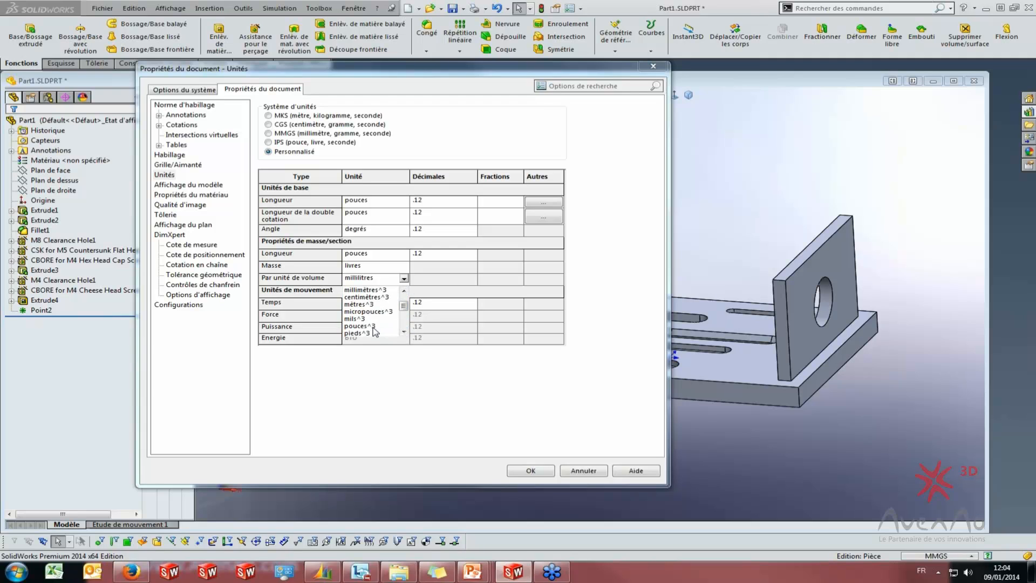
{"action": "left_click", "coordinate": [270, 133]}
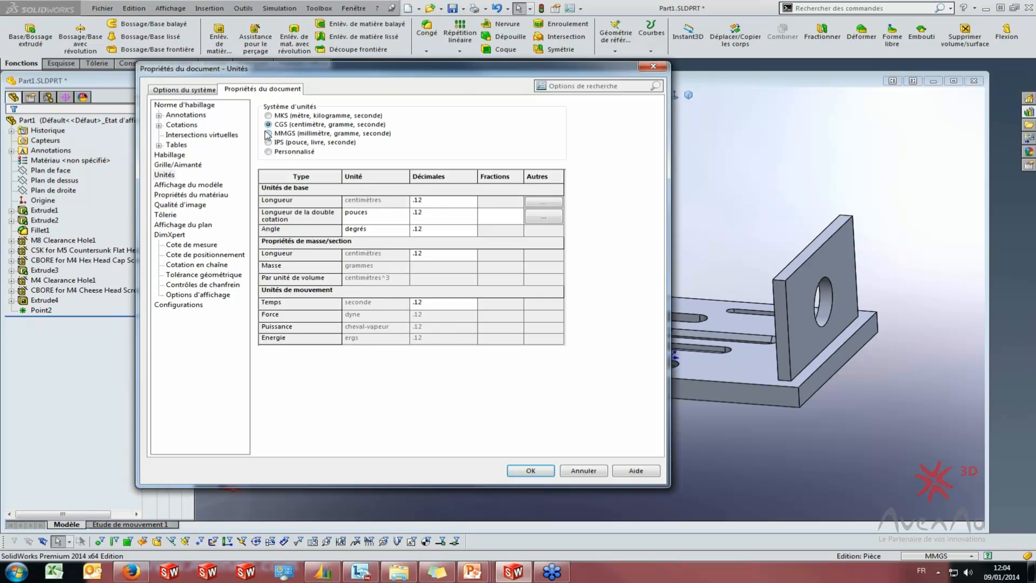
{"action": "left_click", "coordinate": [530, 471]}
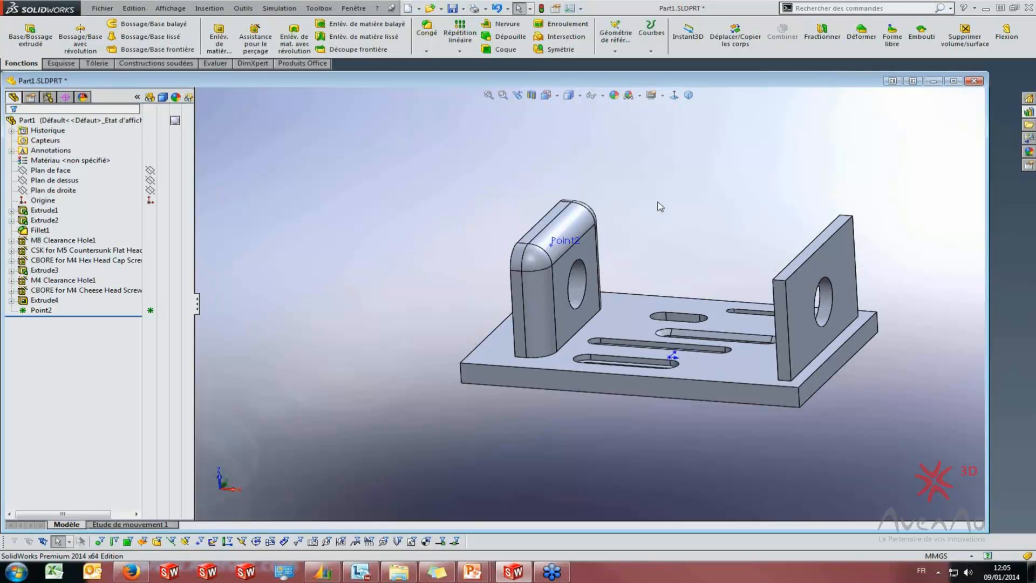
Close Part1 without saving it and open the ConicBottle.SLDPRT part
{"action": "left_click", "coordinate": [974, 80]}
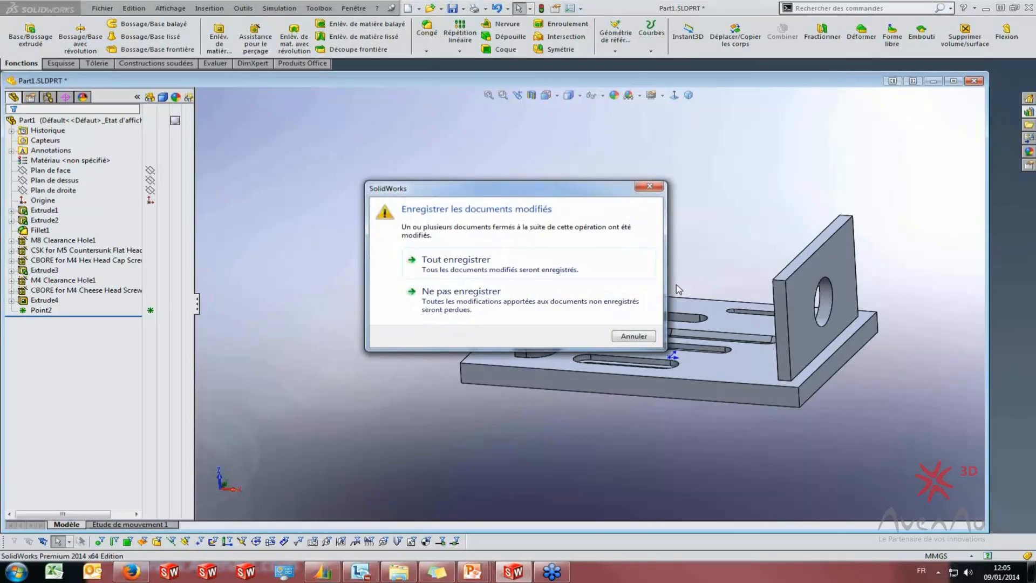
{"action": "left_click", "coordinate": [424, 289]}
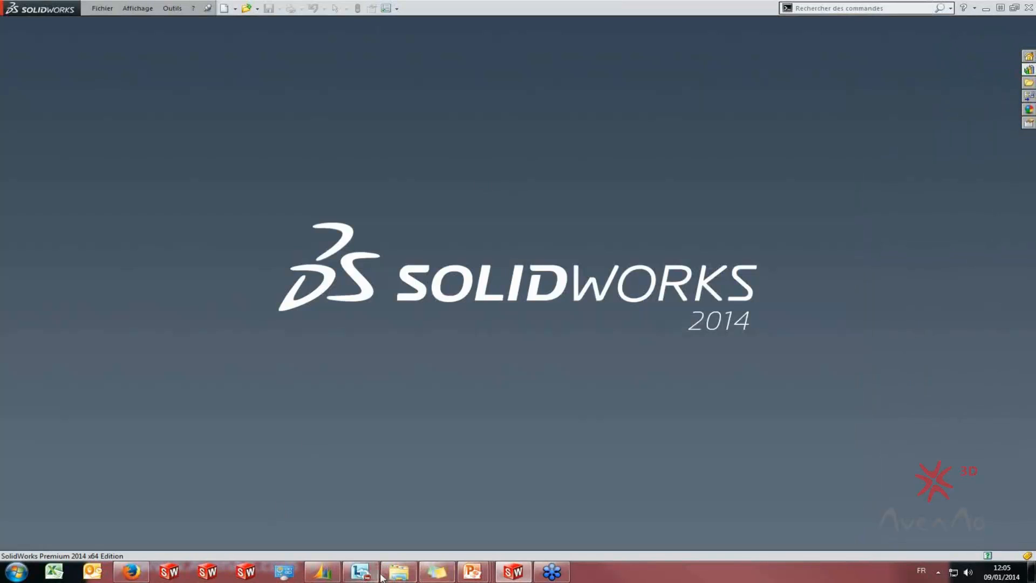
{"action": "left_click", "coordinate": [399, 572]}
{"action": "double_click", "coordinate": [233, 92]}
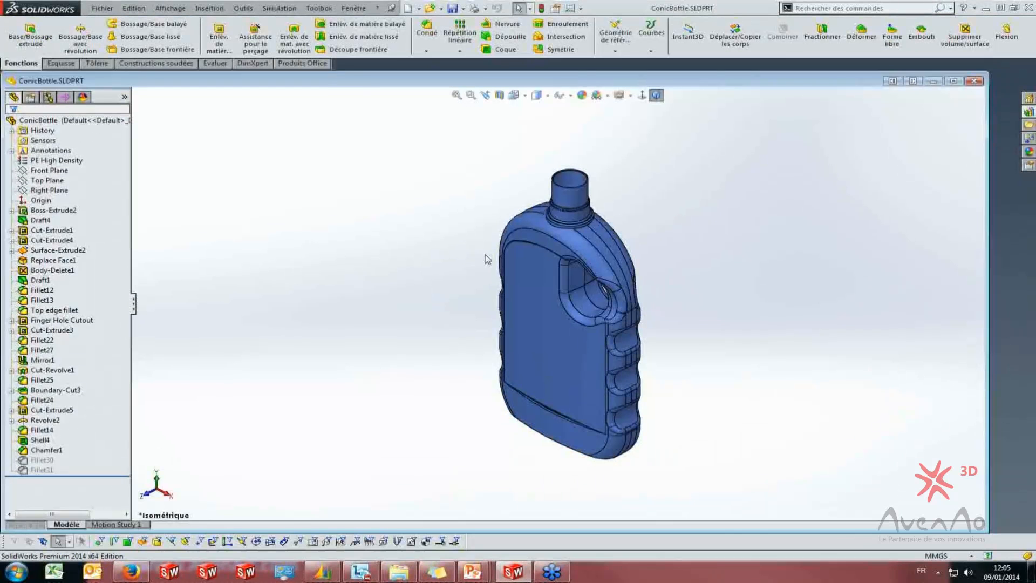
{"action": "right_click", "coordinate": [609, 266]}
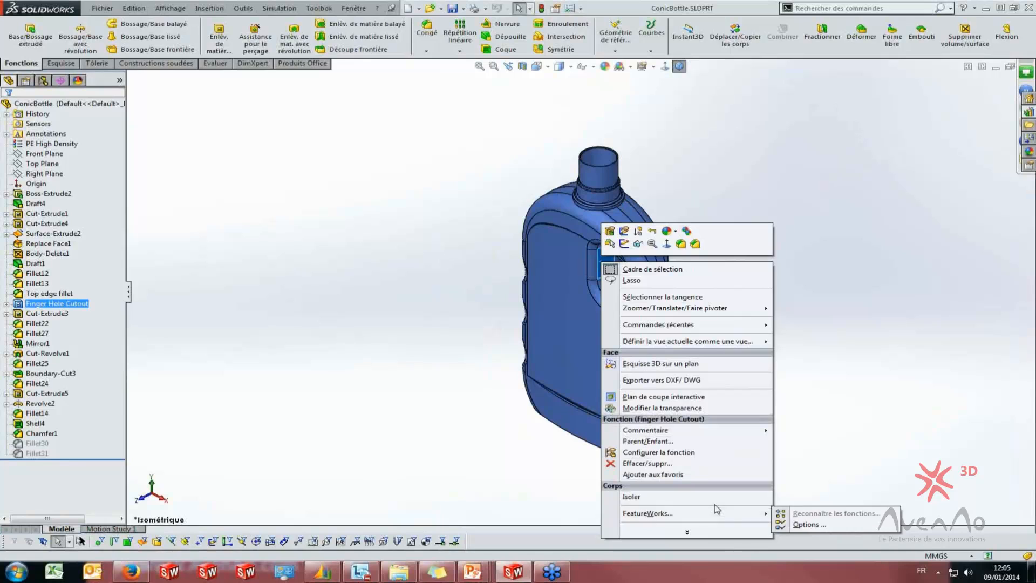
{"action": "left_click", "coordinate": [707, 535]}
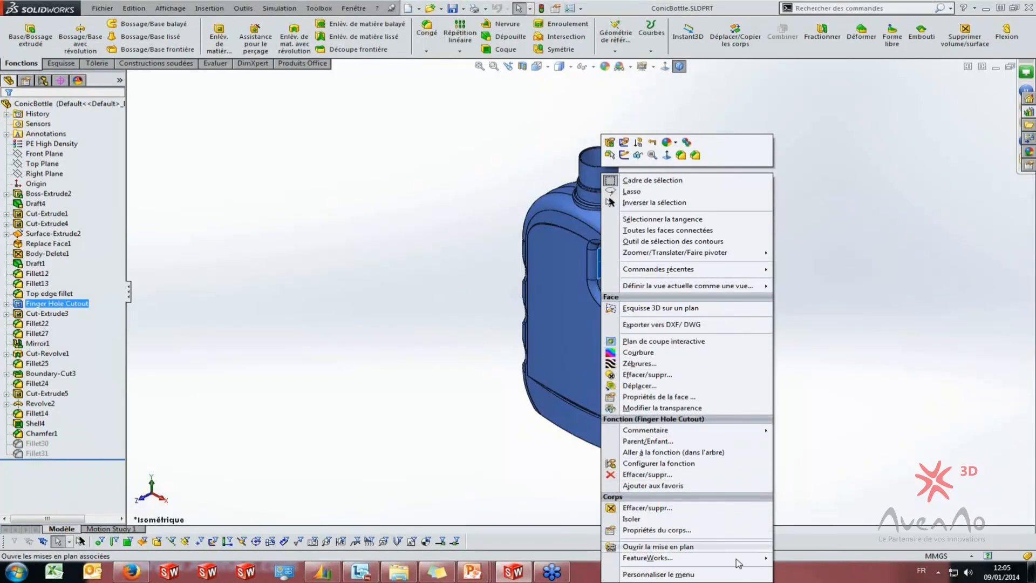
{"action": "left_click", "coordinate": [181, 348]}
Roll the bottle's history back to just after Top edge fillet and delete that fillet
{"action": "left_click_drag", "start_coordinate": [89, 459], "coordinate": [103, 297]}
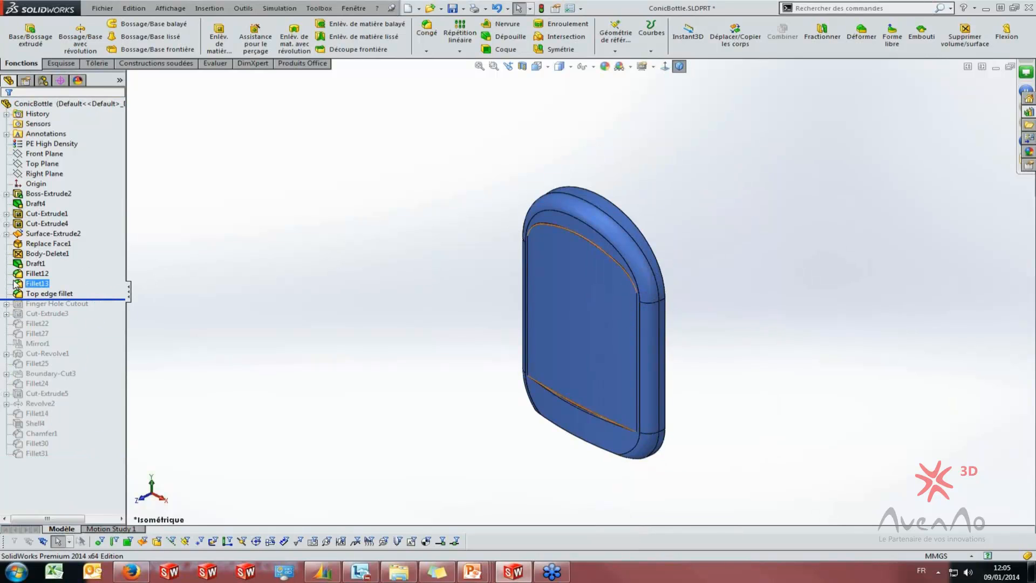
{"action": "left_click", "coordinate": [588, 211]}
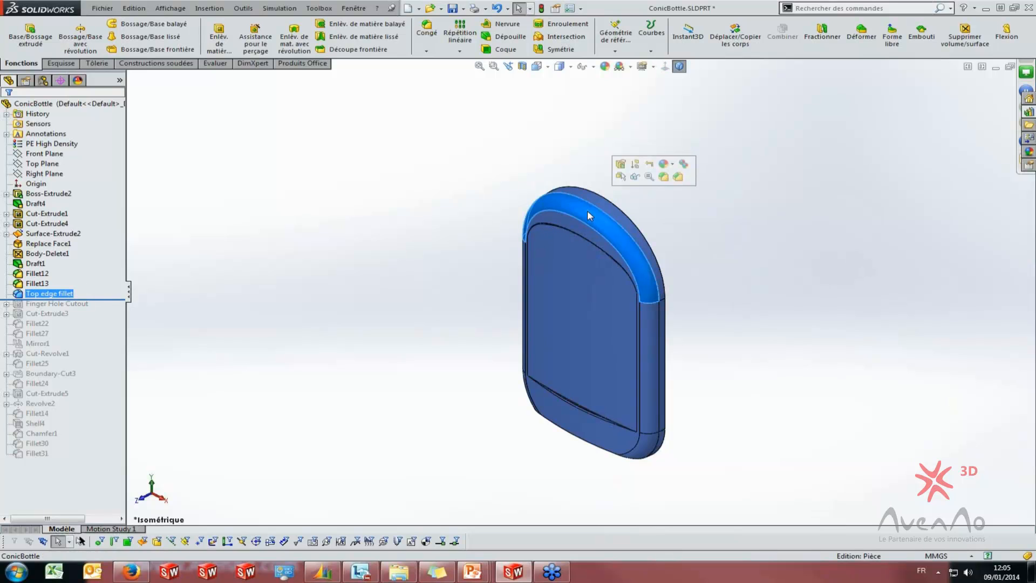
{"action": "key", "text": "Delete"}
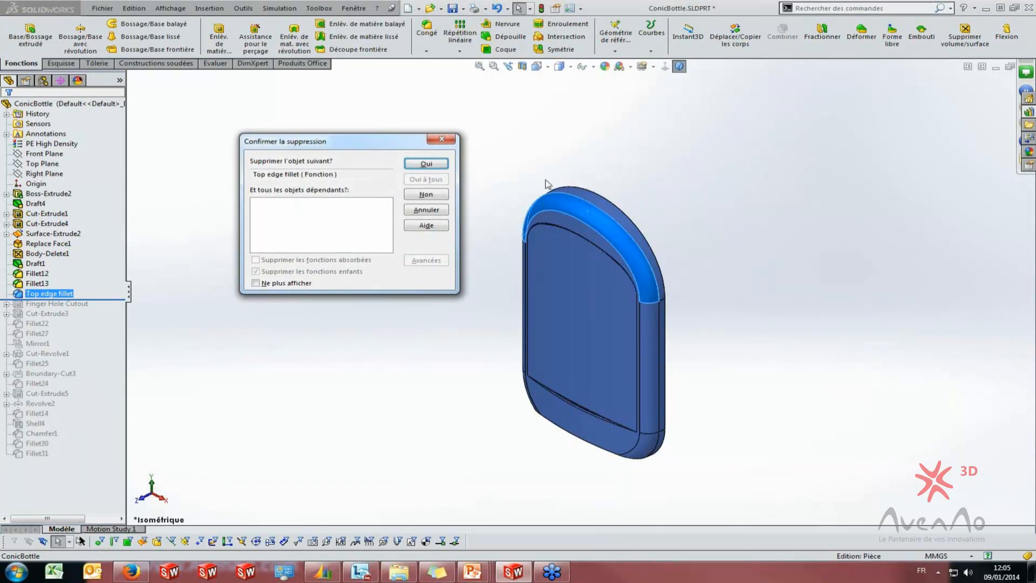
{"action": "left_click", "coordinate": [427, 164]}
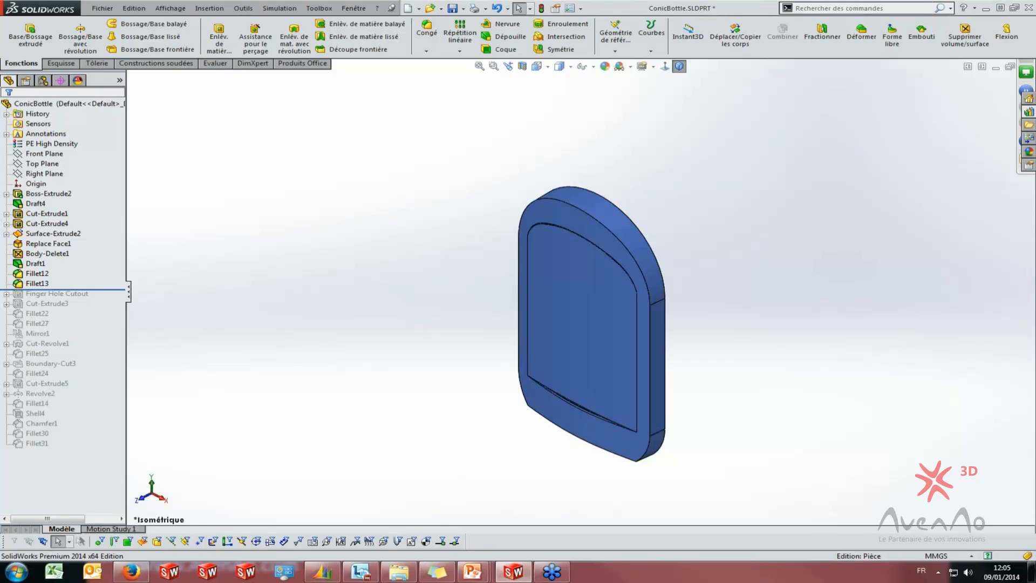
Set up a constant-size 10 mm fillet with a Conique Rhô profile on the front outer arched edge of the bottle body
{"action": "left_click", "coordinate": [579, 206]}
{"action": "left_click", "coordinate": [675, 174]}
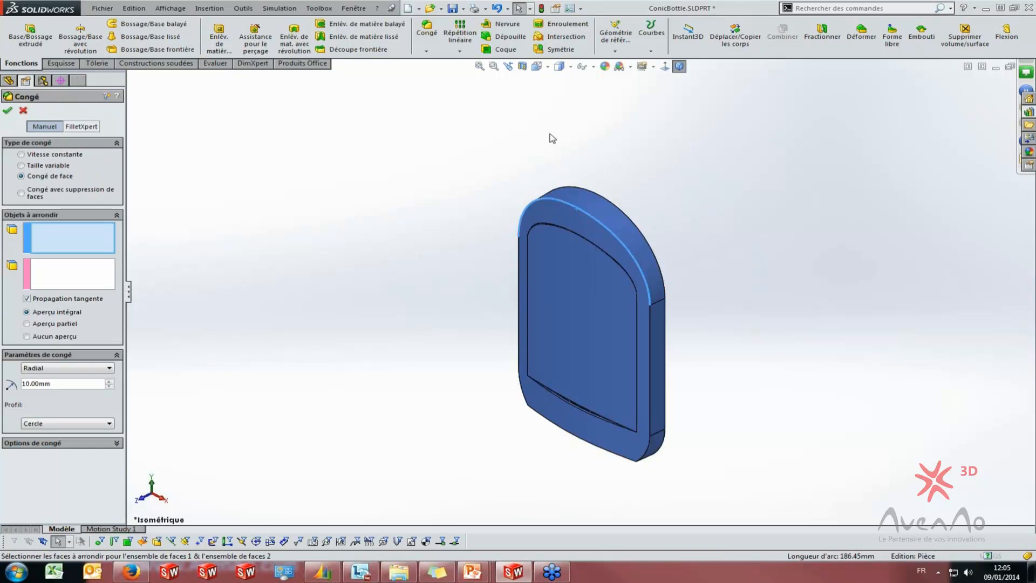
{"action": "left_click", "coordinate": [28, 155]}
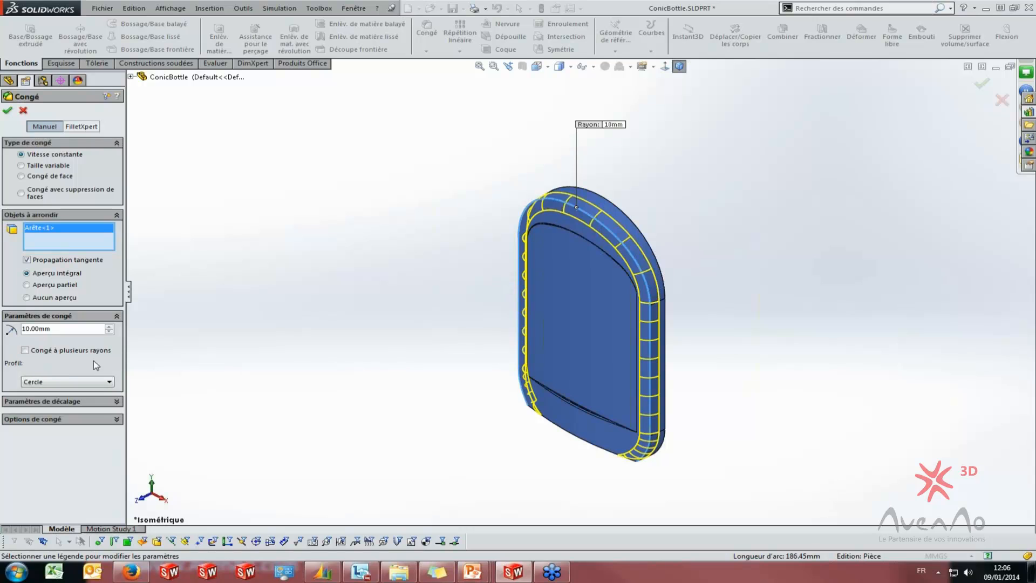
{"action": "left_click", "coordinate": [71, 381]}
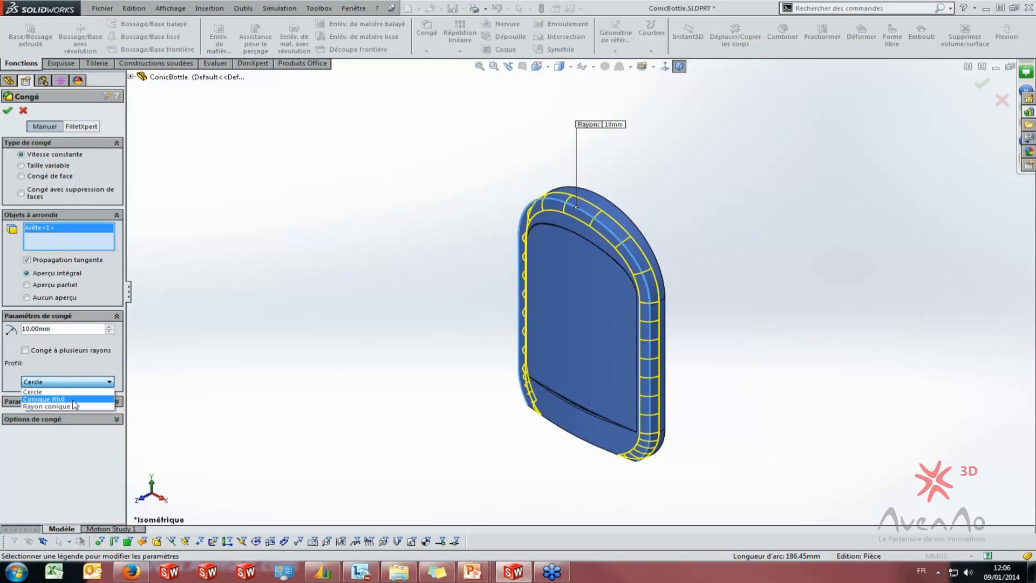
{"action": "left_click", "coordinate": [75, 399]}
{"action": "scroll", "coordinate": [585, 245], "scroll_direction": "down", "scroll_amount": 5}
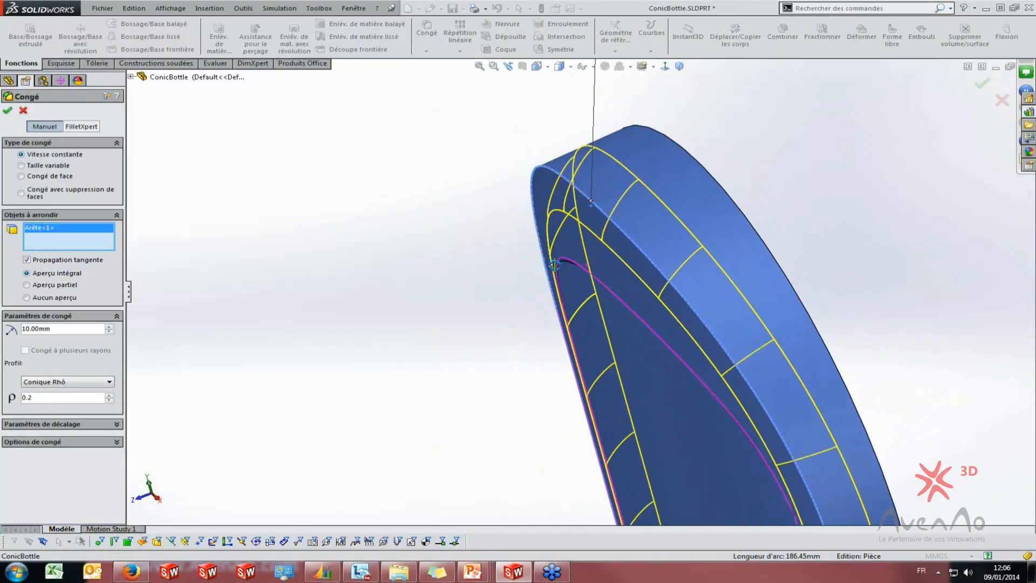
Raise the conic fillet's Rho value to 0.85 and inspect the preview along the arched edge
{"action": "left_click", "coordinate": [109, 398]}
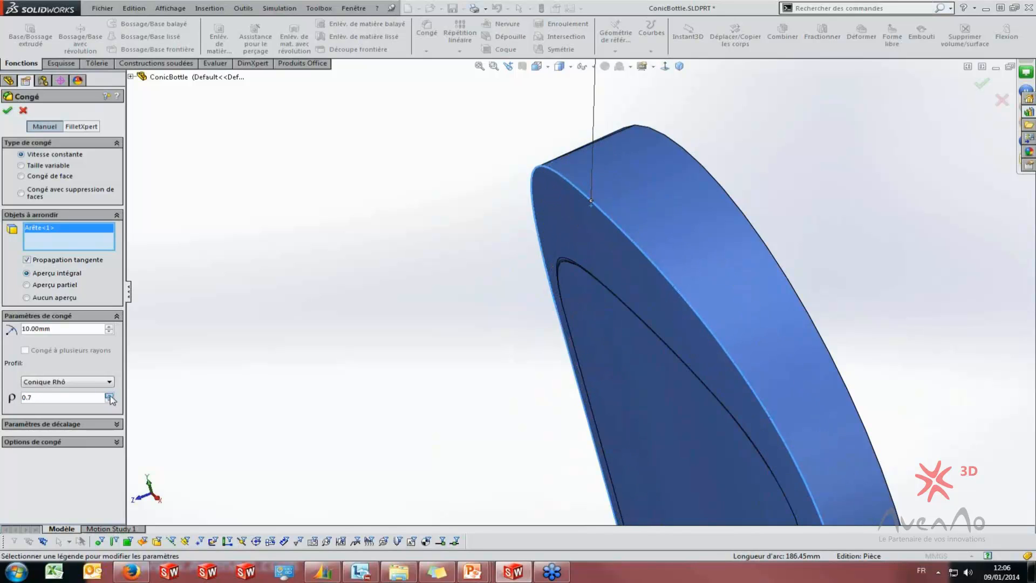
{"action": "left_click", "coordinate": [109, 396]}
{"action": "left_click", "coordinate": [109, 401]}
{"action": "left_click", "coordinate": [110, 401]}
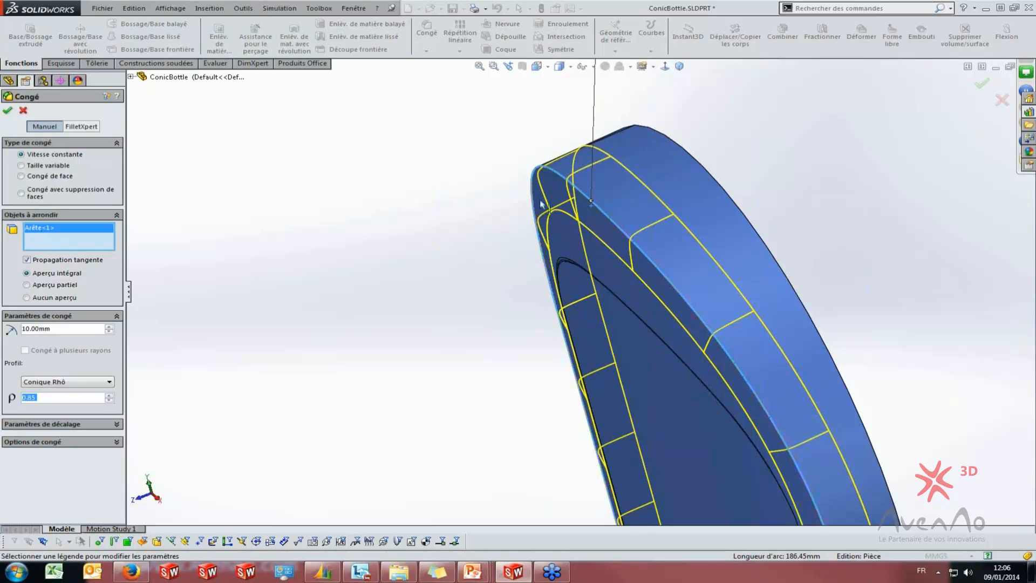
{"action": "scroll", "coordinate": [511, 315], "scroll_direction": "up", "scroll_amount": 2}
{"action": "middle_click_drag", "start_coordinate": [511, 316], "coordinate": [671, 171]}
{"action": "scroll", "coordinate": [648, 181], "scroll_direction": "down", "scroll_amount": 4}
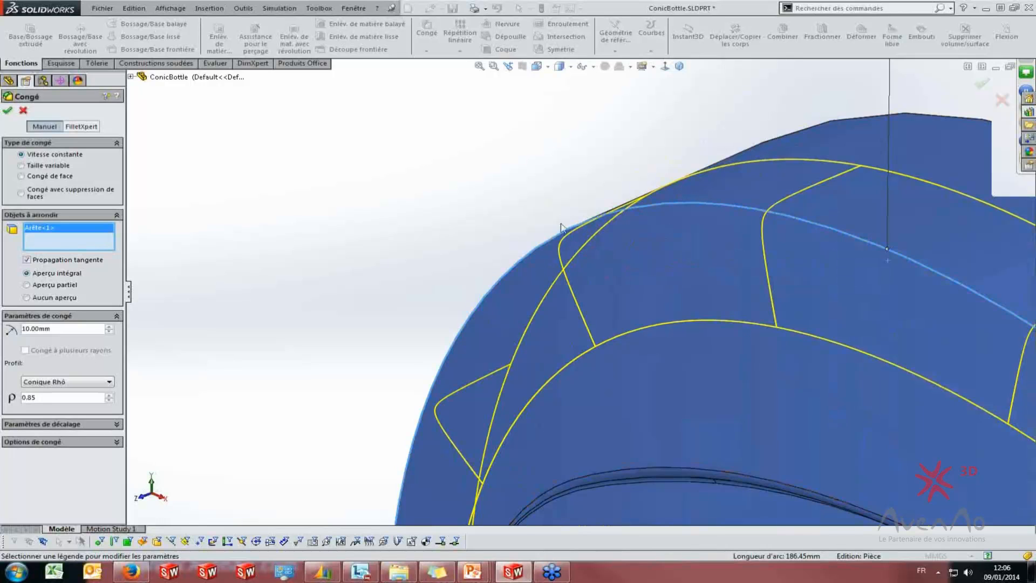
Lower the conic fillet's Rho value to 0.1 and inspect the flatter preview
{"action": "left_click", "coordinate": [109, 400]}
{"action": "left_click", "coordinate": [110, 401]}
{"action": "left_click", "coordinate": [109, 400]}
{"action": "left_click", "coordinate": [109, 401]}
{"action": "left_click", "coordinate": [109, 401]}
{"action": "left_click", "coordinate": [109, 401]}
{"action": "left_click", "coordinate": [109, 401]}
{"action": "left_click", "coordinate": [109, 400]}
{"action": "left_click", "coordinate": [109, 401]}
{"action": "left_click", "coordinate": [109, 400]}
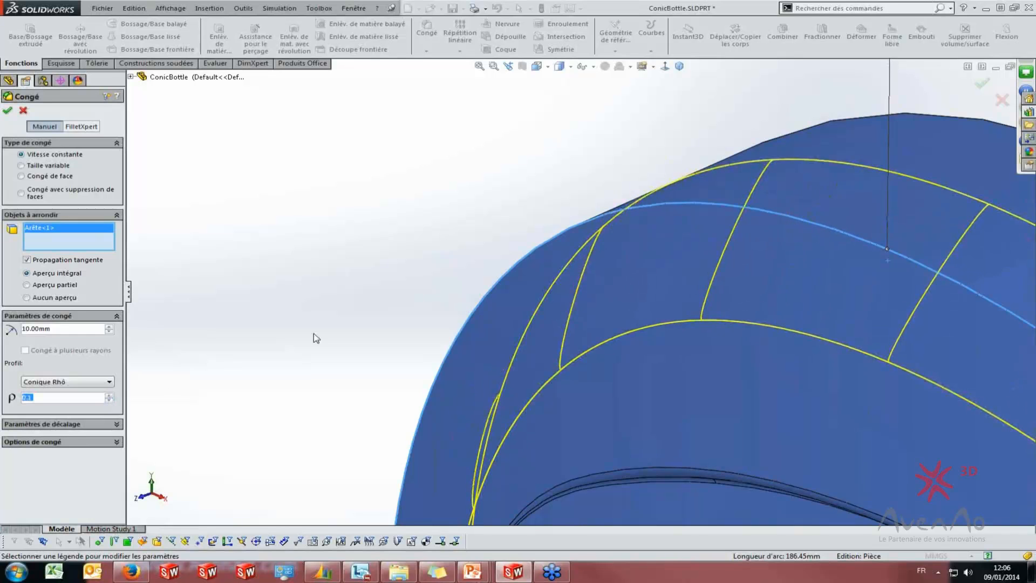
{"action": "scroll", "coordinate": [409, 327], "scroll_direction": "up", "scroll_amount": 4}
{"action": "middle_click_drag", "start_coordinate": [409, 328], "coordinate": [378, 338]}
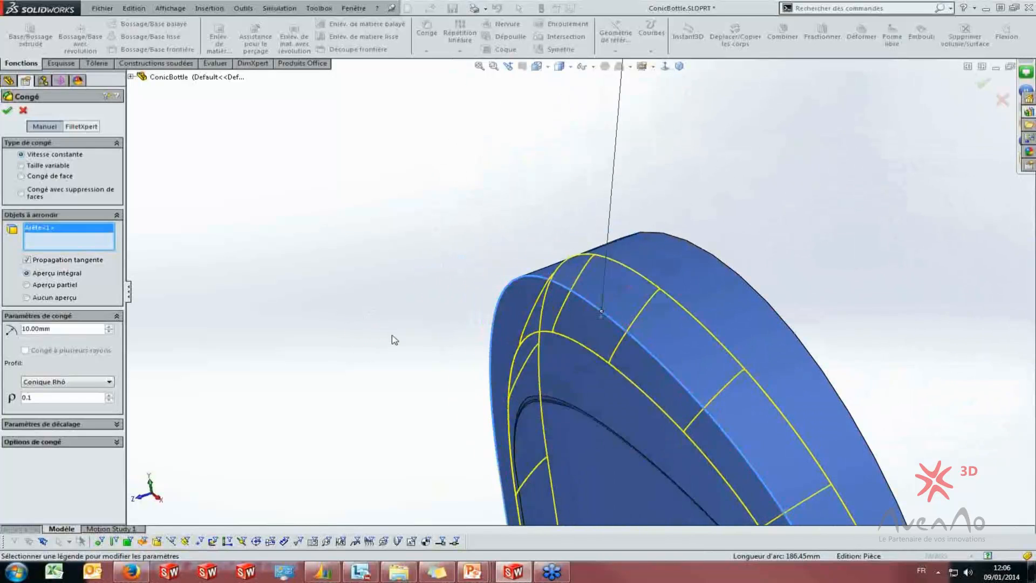
Change the fillet profile to Rayon conique and set its conic radius to 15 mm
{"action": "scroll", "coordinate": [633, 277], "scroll_direction": "down", "scroll_amount": 4}
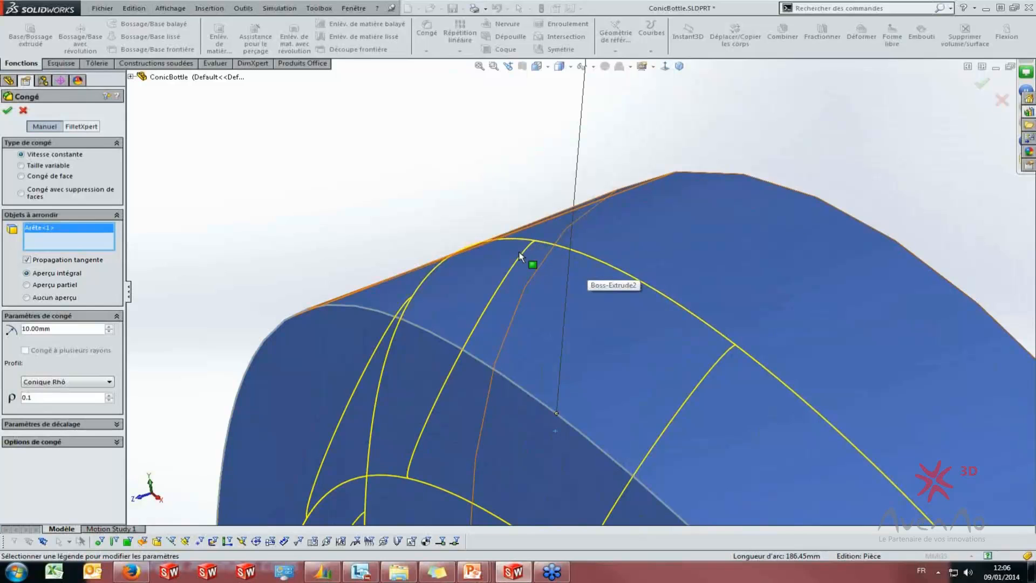
{"action": "scroll", "coordinate": [499, 403], "scroll_direction": "up", "scroll_amount": 5}
{"action": "middle_click_drag", "start_coordinate": [499, 407], "coordinate": [462, 319]}
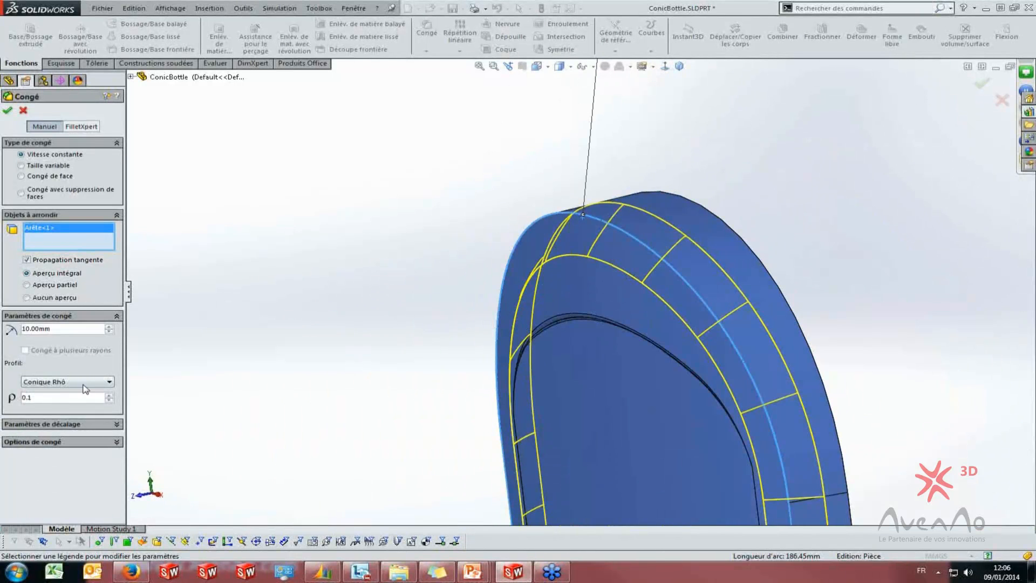
{"action": "left_click", "coordinate": [84, 385]}
{"action": "left_click", "coordinate": [73, 408]}
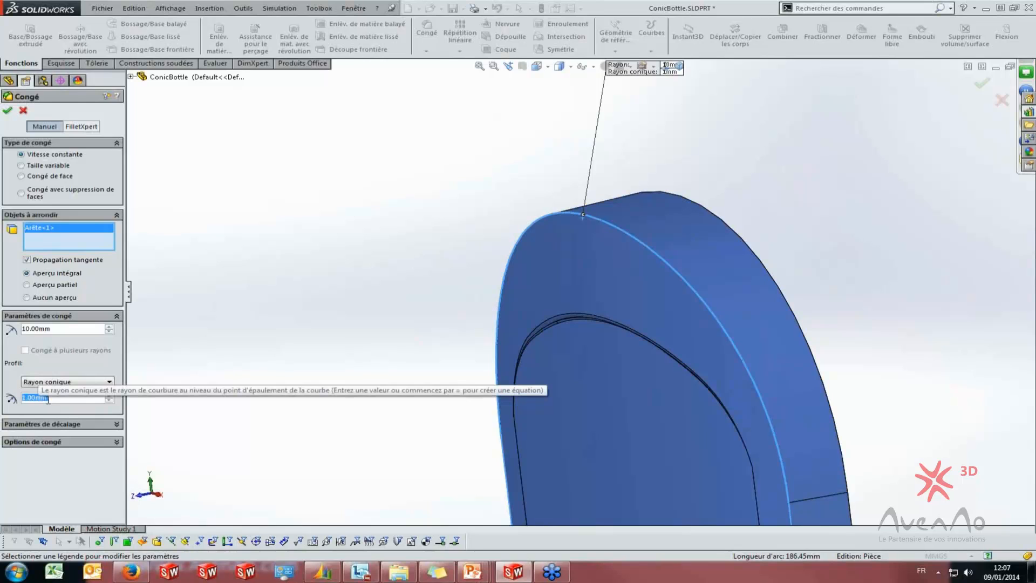
{"action": "left_click", "coordinate": [109, 396]}
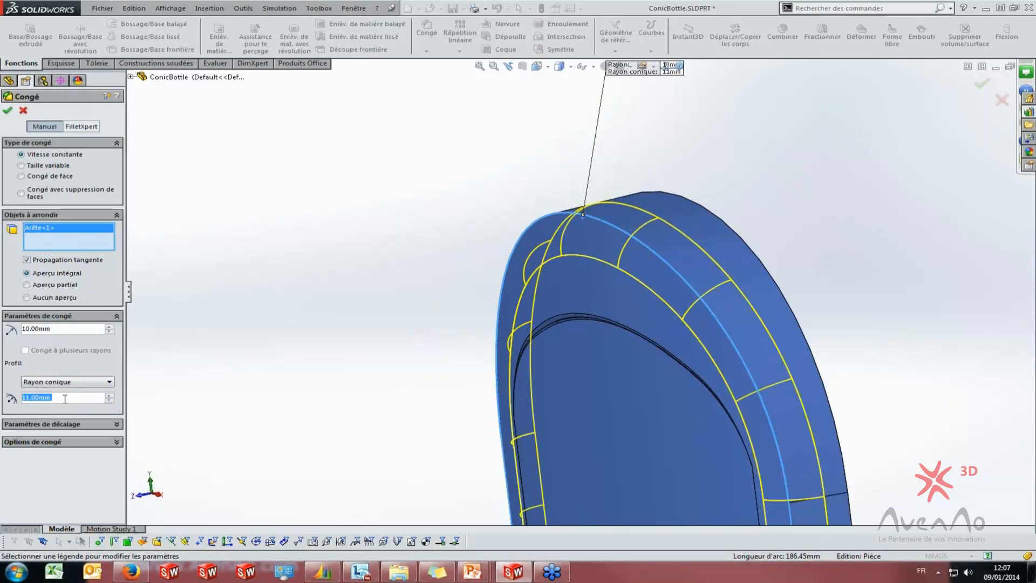
{"action": "type", "text": "15"}
{"action": "key", "text": "Return"}
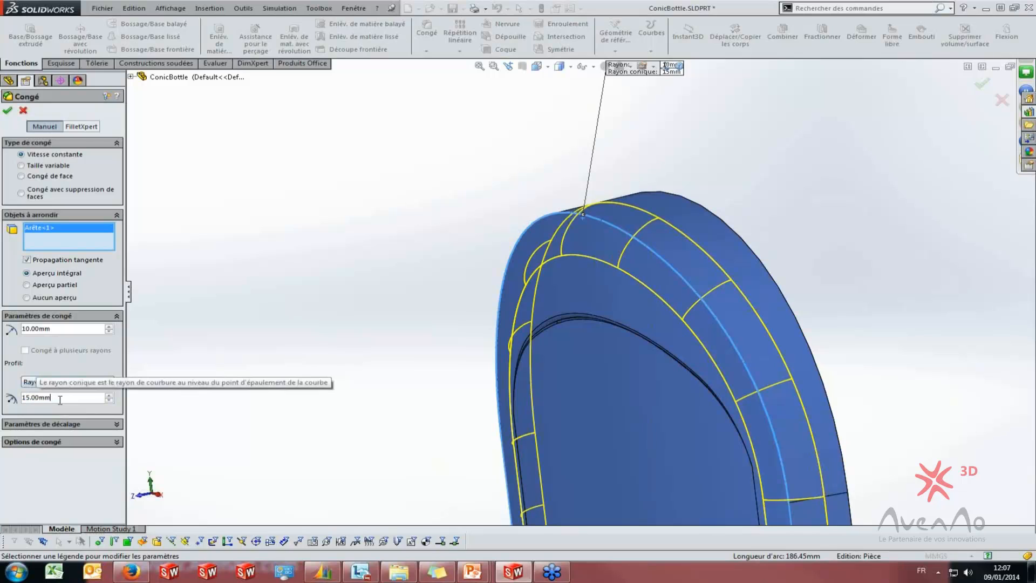
Try conic radius values of 0.1 mm and 1 mm on the arched edge fillet
{"action": "middle_click_drag", "start_coordinate": [429, 276], "coordinate": [414, 274]}
{"action": "left_click_drag", "start_coordinate": [48, 400], "coordinate": [1, 405]}
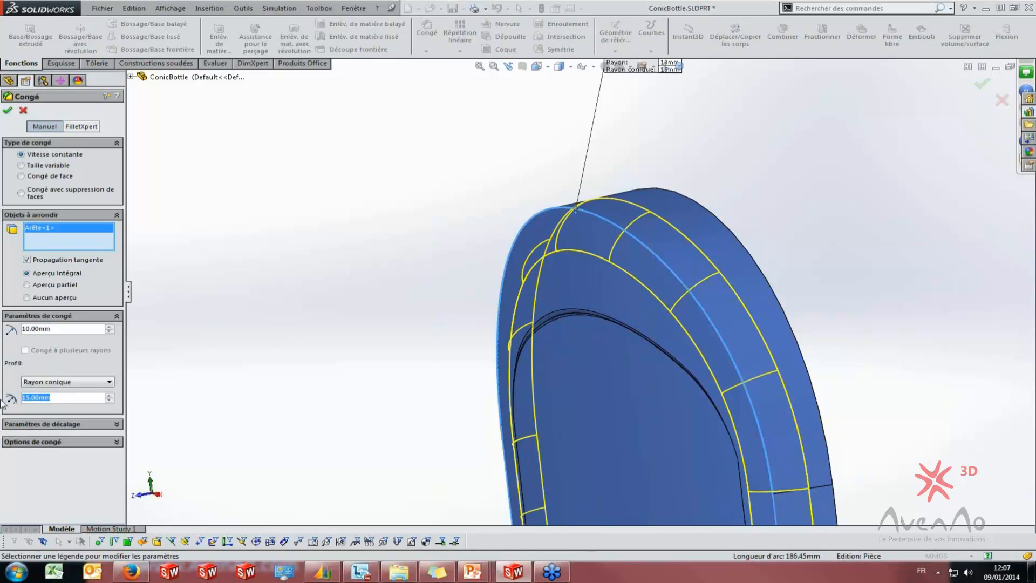
{"action": "type", "text": "0.1"}
{"action": "key", "text": "Return"}
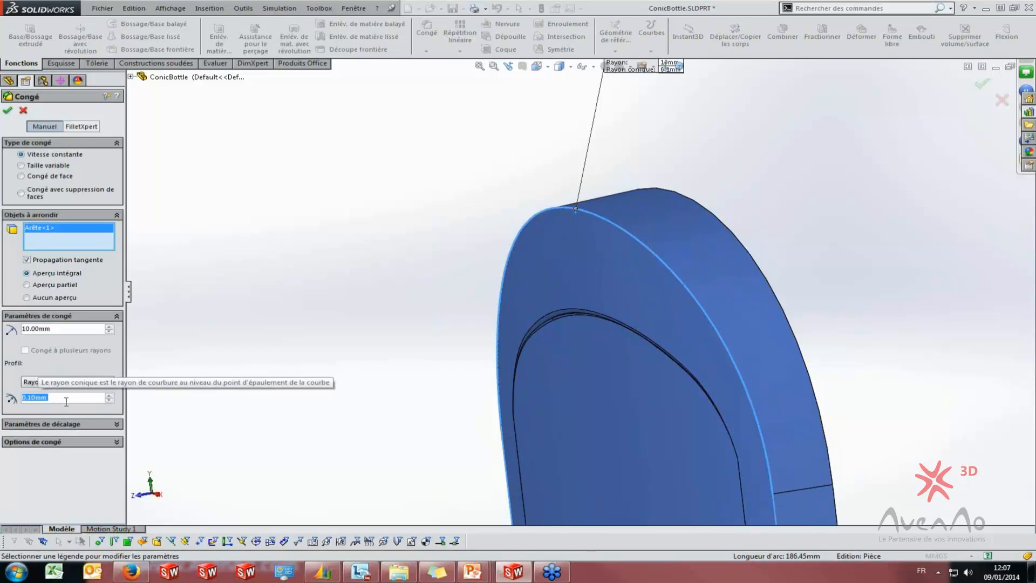
{"action": "type", "text": "1"}
{"action": "key", "text": "Return"}
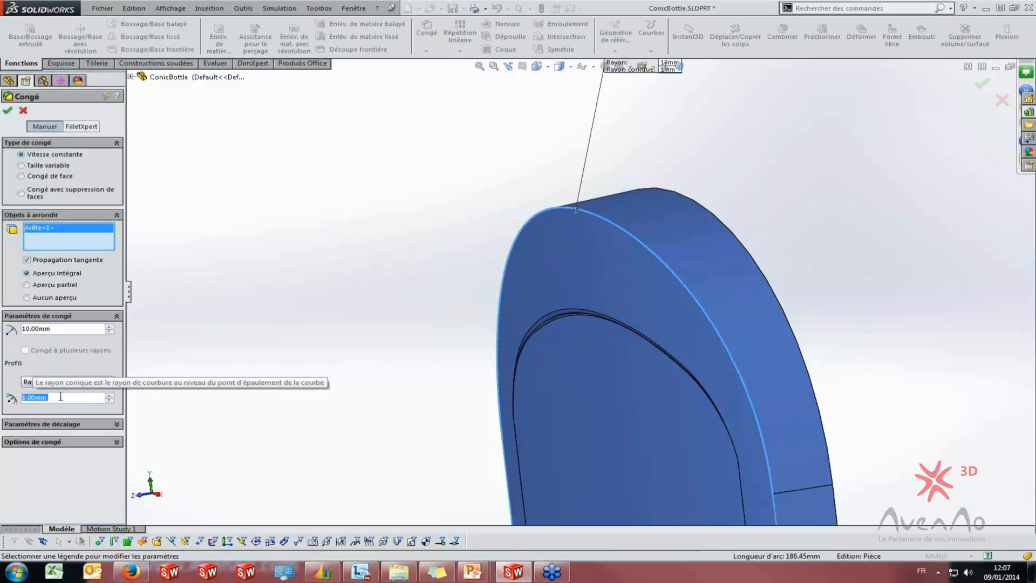
Set the fillet's conic radius to 2 mm and inspect the preview along the arched edge
{"action": "type", "text": "2"}
{"action": "key", "text": "Return"}
{"action": "middle_click_drag", "start_coordinate": [432, 279], "coordinate": [650, 258]}
{"action": "scroll", "coordinate": [338, 289], "scroll_direction": "up", "scroll_amount": 4}
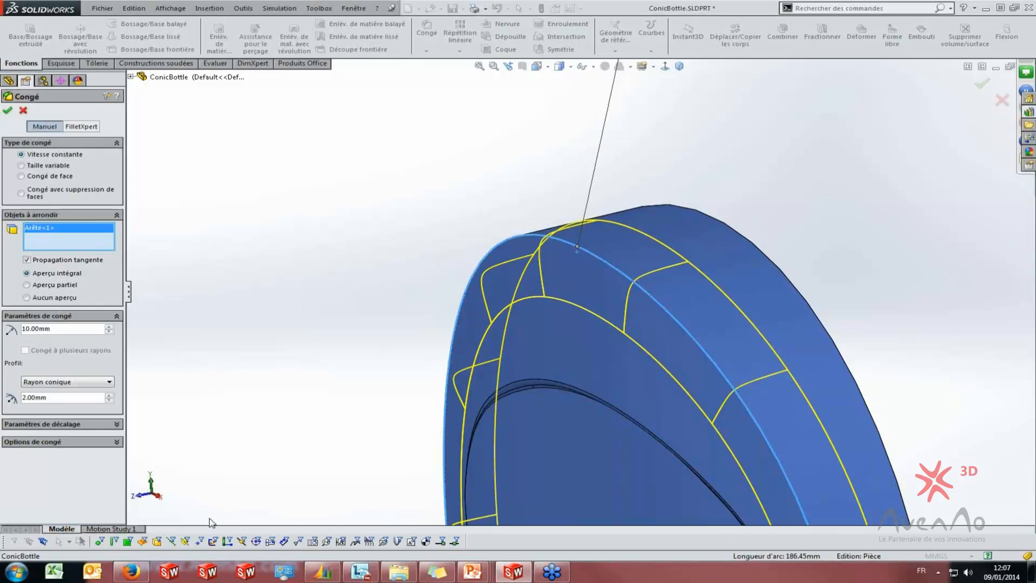
Change the fillet profile to Cercle and inspect the circular preview on the bottle body
{"action": "left_click", "coordinate": [63, 384]}
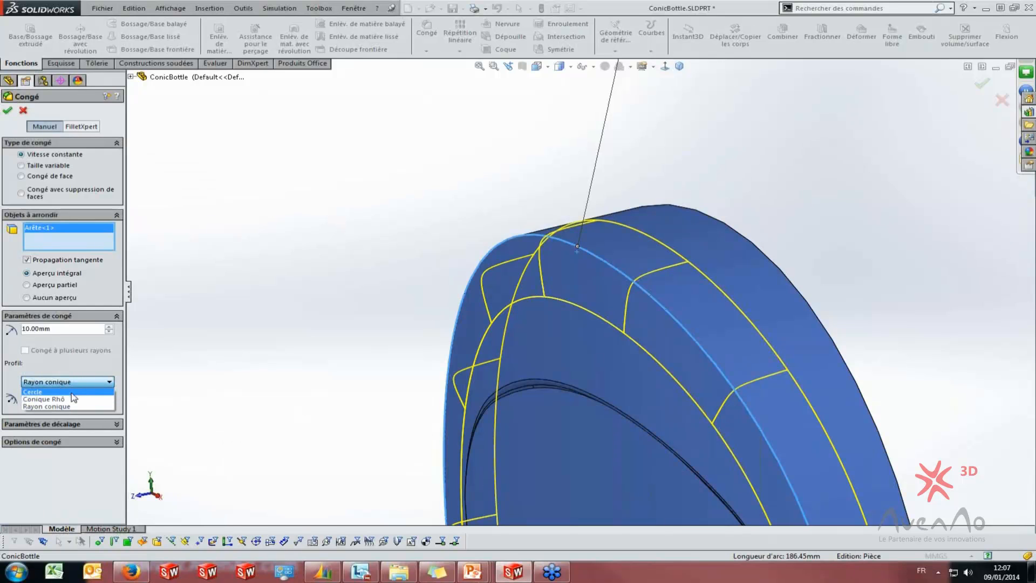
{"action": "left_click", "coordinate": [74, 392]}
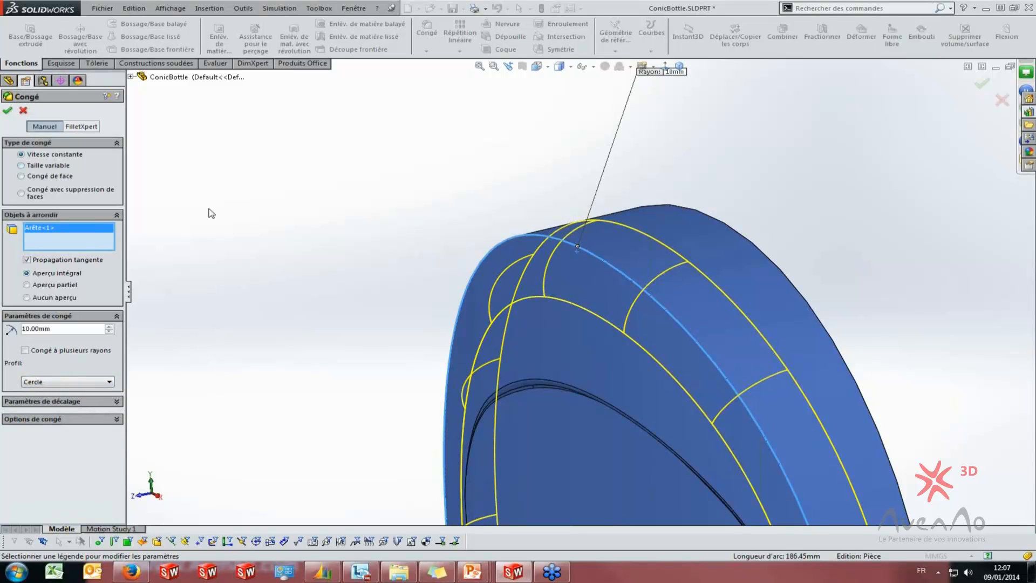
{"action": "scroll", "coordinate": [435, 334], "scroll_direction": "up", "scroll_amount": 4}
{"action": "middle_click_drag", "start_coordinate": [459, 338], "coordinate": [477, 361]}
{"action": "scroll", "coordinate": [524, 345], "scroll_direction": "up", "scroll_amount": 2}
{"action": "scroll", "coordinate": [567, 324], "scroll_direction": "up", "scroll_amount": 3}
{"action": "scroll", "coordinate": [625, 243], "scroll_direction": "down", "scroll_amount": 3}
Make the fillet variable-size with a control point at the arch's midpoint, and add the two lower front corner edges
{"action": "left_click", "coordinate": [42, 166]}
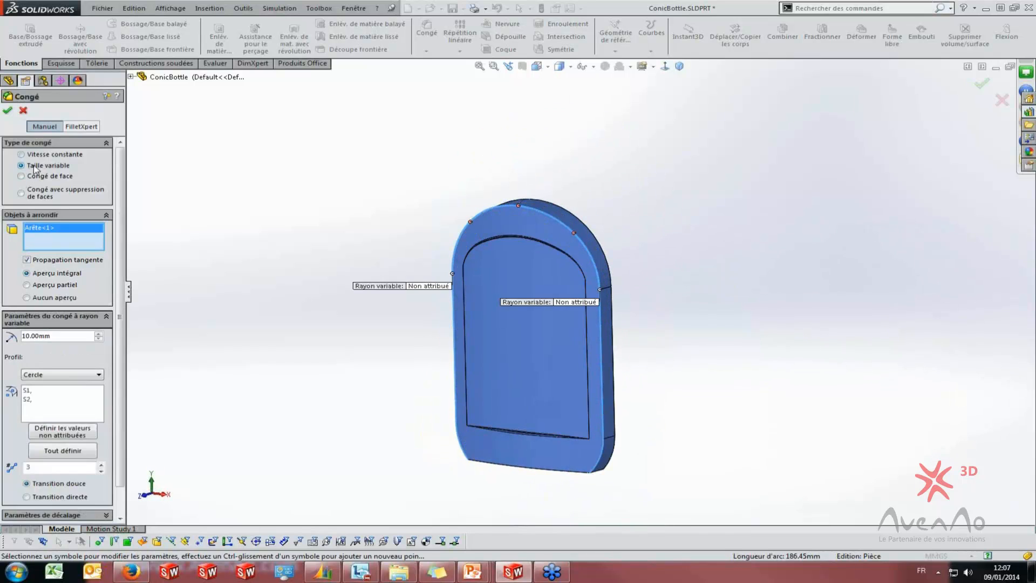
{"action": "mouse_move", "coordinate": [303, 399]}
{"action": "middle_mouse_down"}
{"action": "mouse_move", "coordinate": [317, 410]}
{"action": "mouse_move", "coordinate": [398, 374]}
{"action": "mouse_move", "coordinate": [319, 406]}
{"action": "middle_mouse_up"}
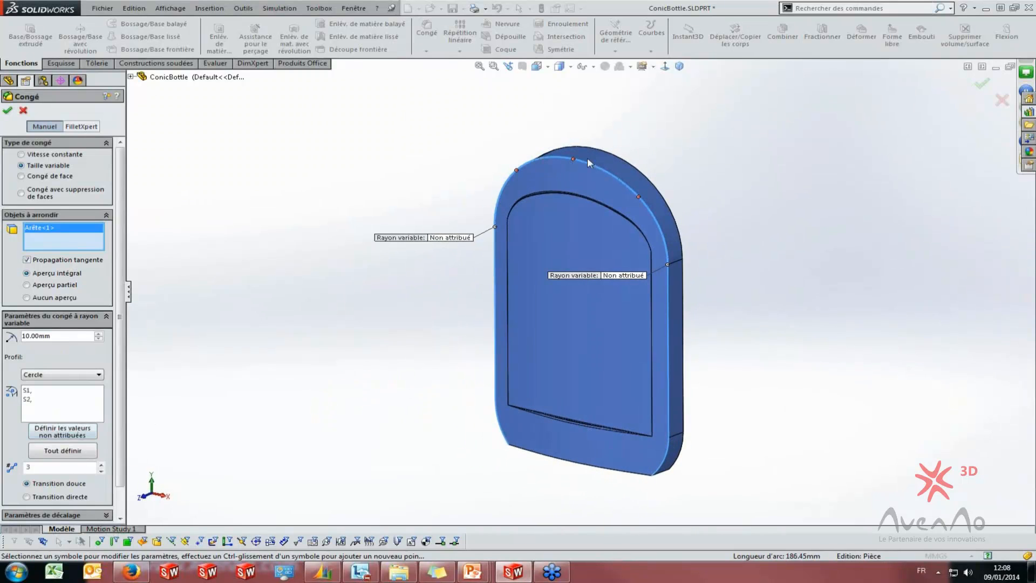
{"action": "left_click", "coordinate": [573, 159]}
{"action": "key", "text": "f"}
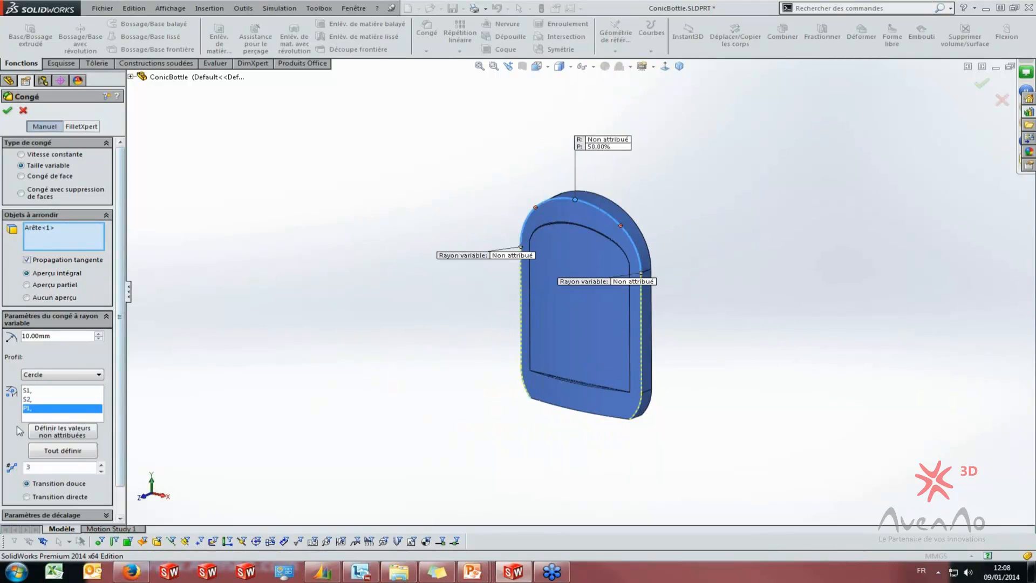
{"action": "left_click", "coordinate": [527, 399]}
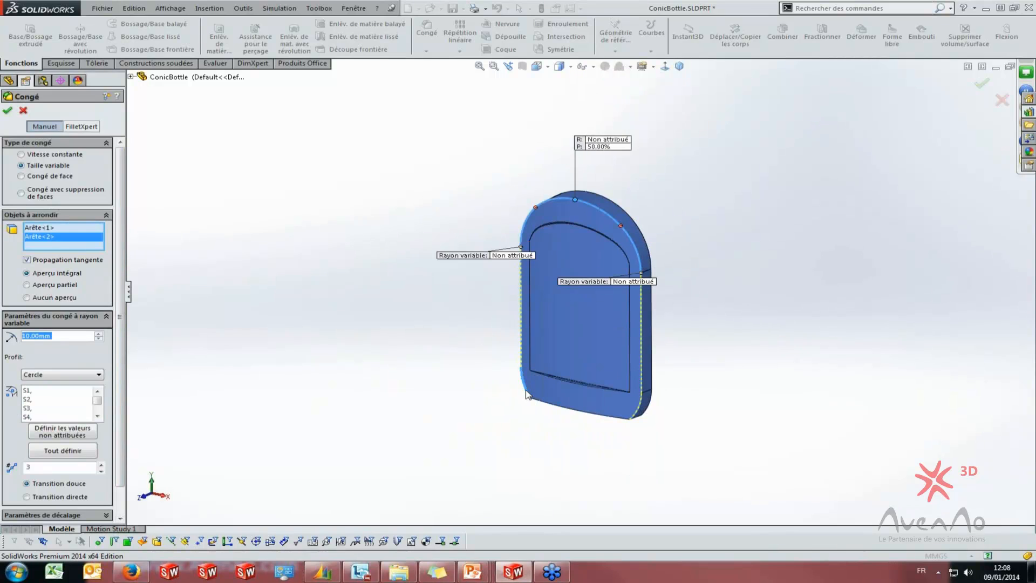
{"action": "left_click", "coordinate": [636, 417]}
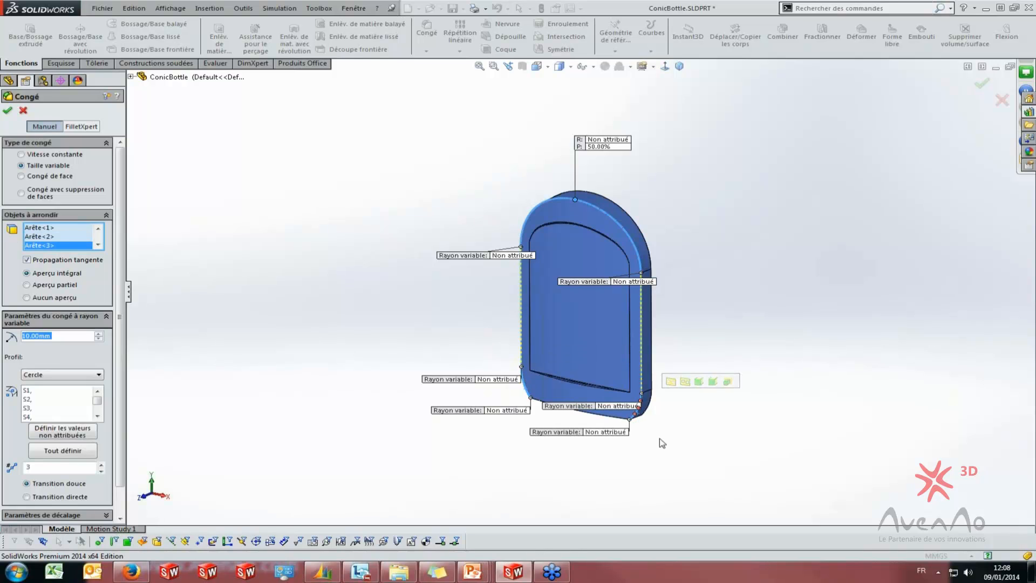
Spread the radius callouts clear of the bottle and assign 10 mm to all control points before cancelling the fillet
{"action": "left_click_drag", "start_coordinate": [554, 408], "coordinate": [756, 404]}
{"action": "left_click_drag", "start_coordinate": [594, 436], "coordinate": [734, 441]}
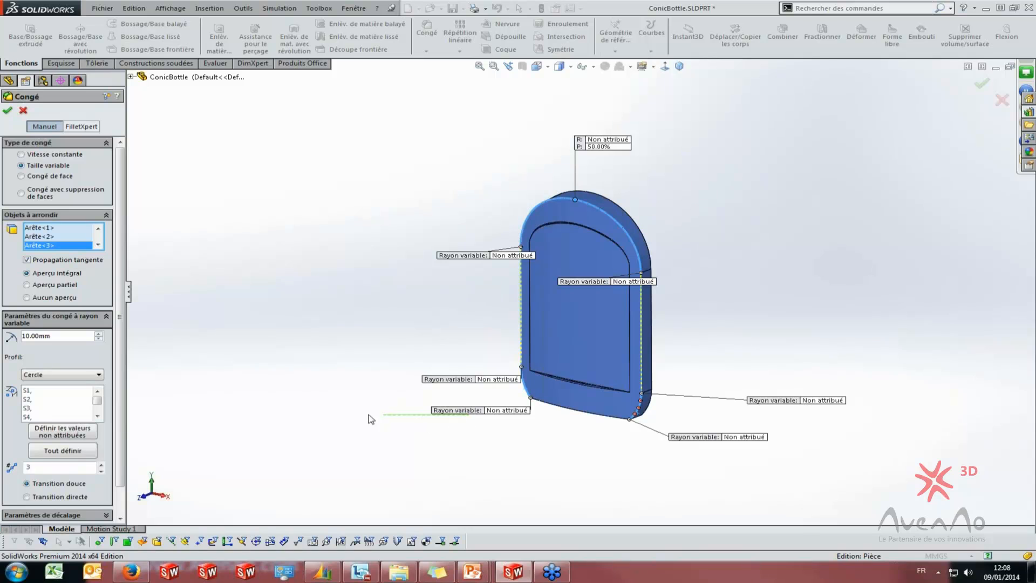
{"action": "left_click_drag", "start_coordinate": [476, 415], "coordinate": [379, 414]}
{"action": "left_click_drag", "start_coordinate": [436, 379], "coordinate": [373, 339]}
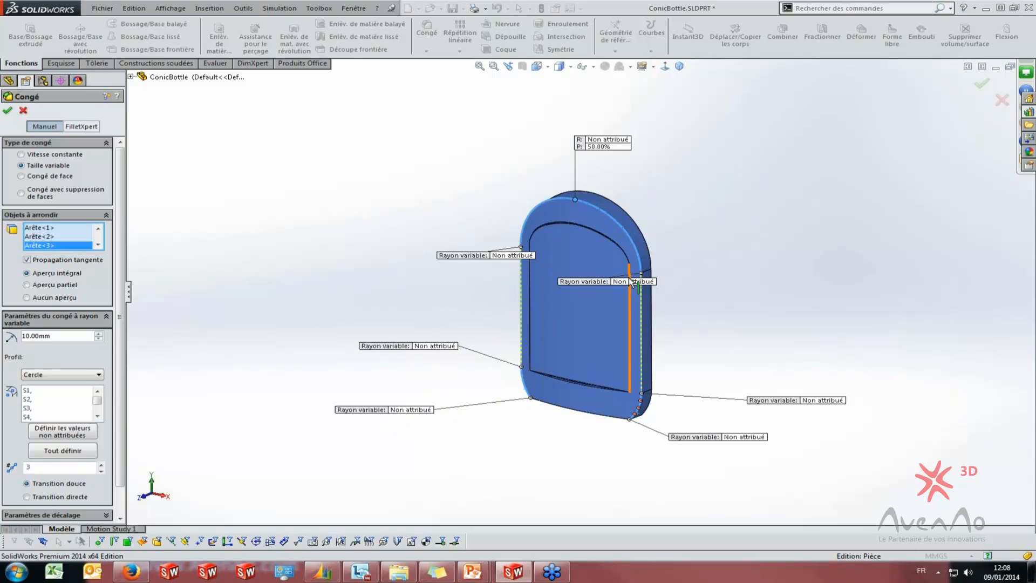
{"action": "left_click_drag", "start_coordinate": [621, 282], "coordinate": [779, 260]}
{"action": "left_click_drag", "start_coordinate": [482, 252], "coordinate": [425, 206]}
{"action": "left_click", "coordinate": [66, 450]}
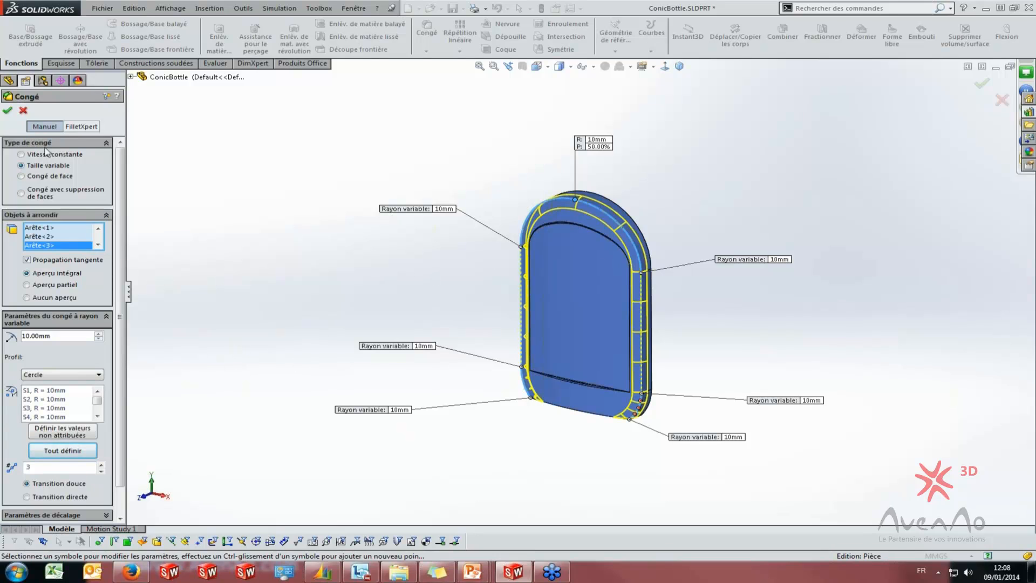
{"action": "left_click", "coordinate": [23, 111]}
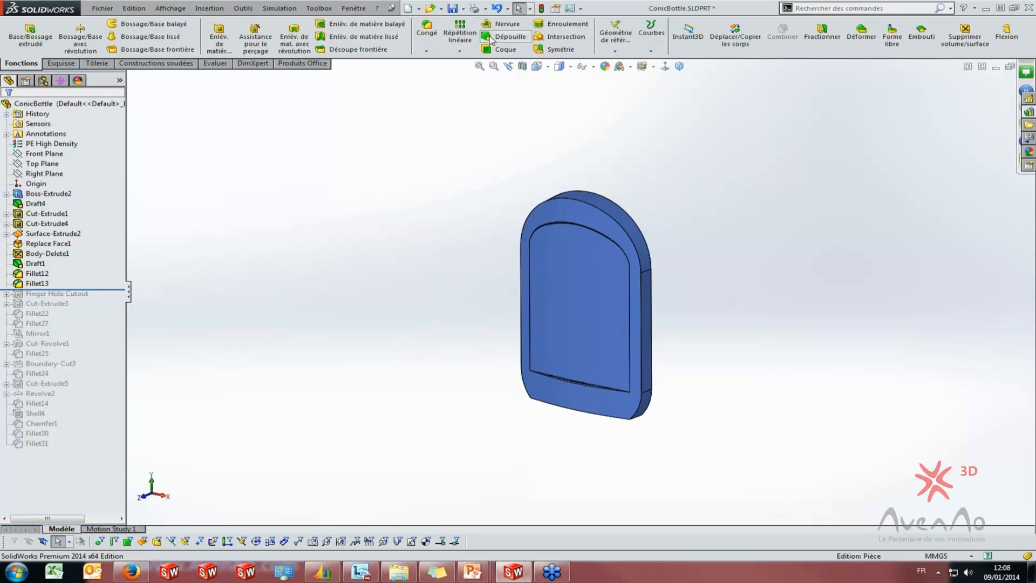
Set up a new constant-size 10 mm fillet with a 2 mm Rayon conique profile on the front arched edge
{"action": "left_click", "coordinate": [426, 28]}
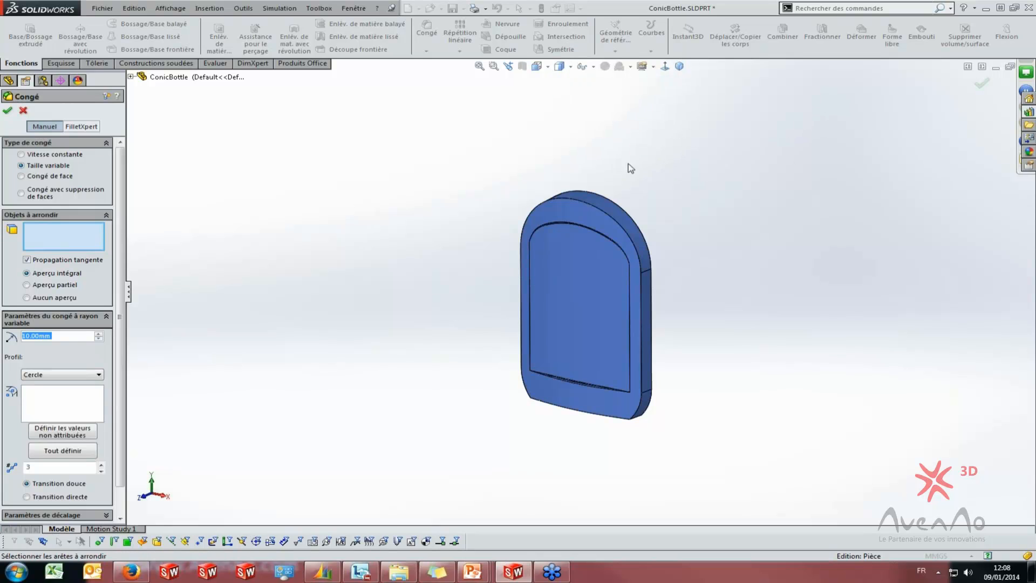
{"action": "left_click", "coordinate": [69, 374]}
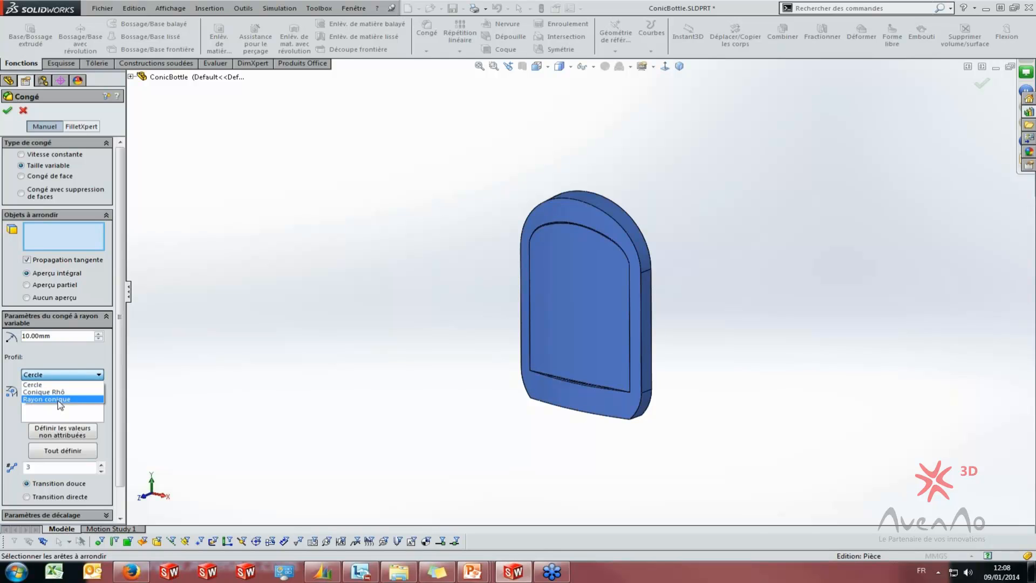
{"action": "left_click", "coordinate": [58, 400]}
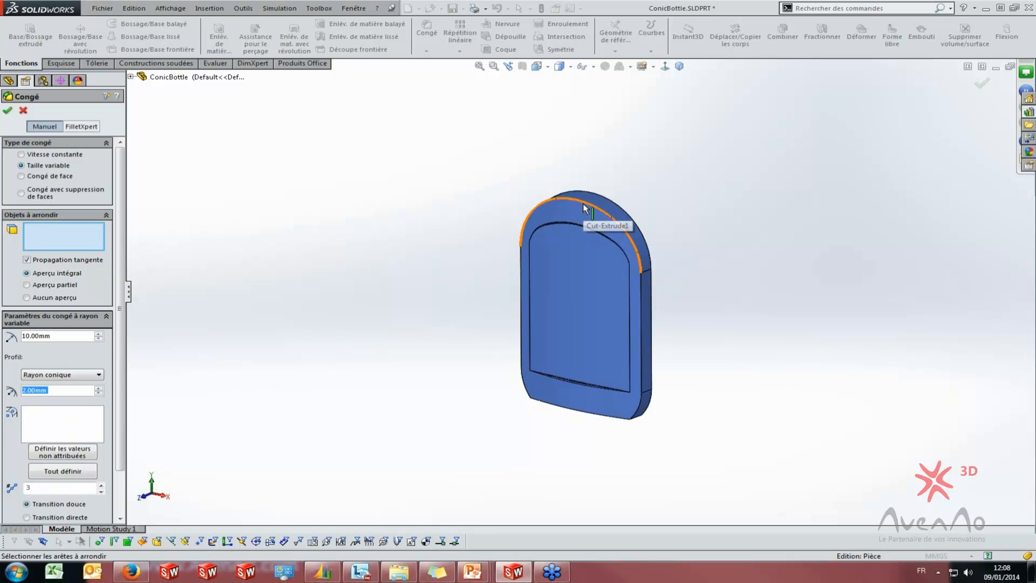
{"action": "left_click", "coordinate": [31, 155]}
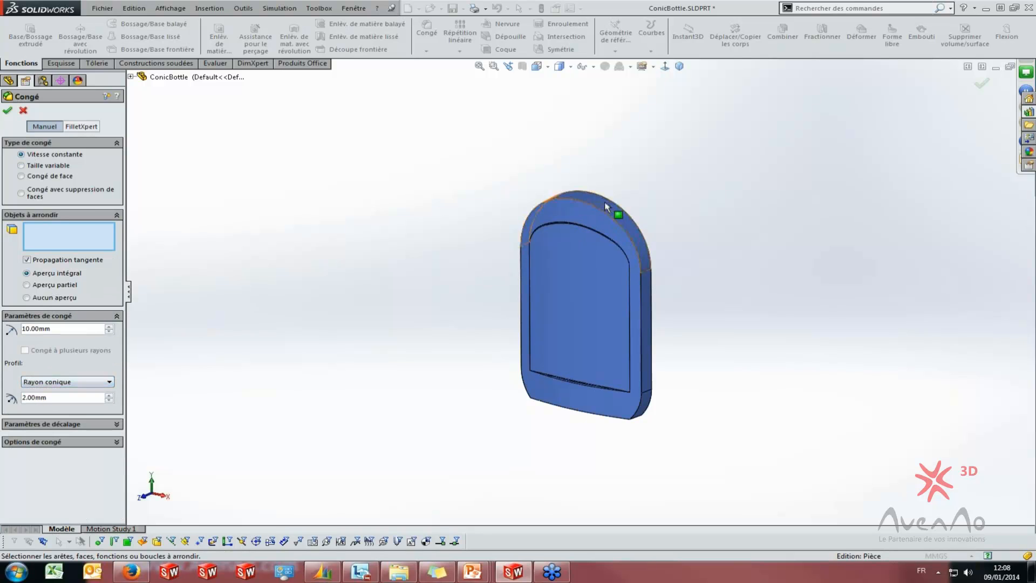
{"action": "left_click", "coordinate": [586, 202]}
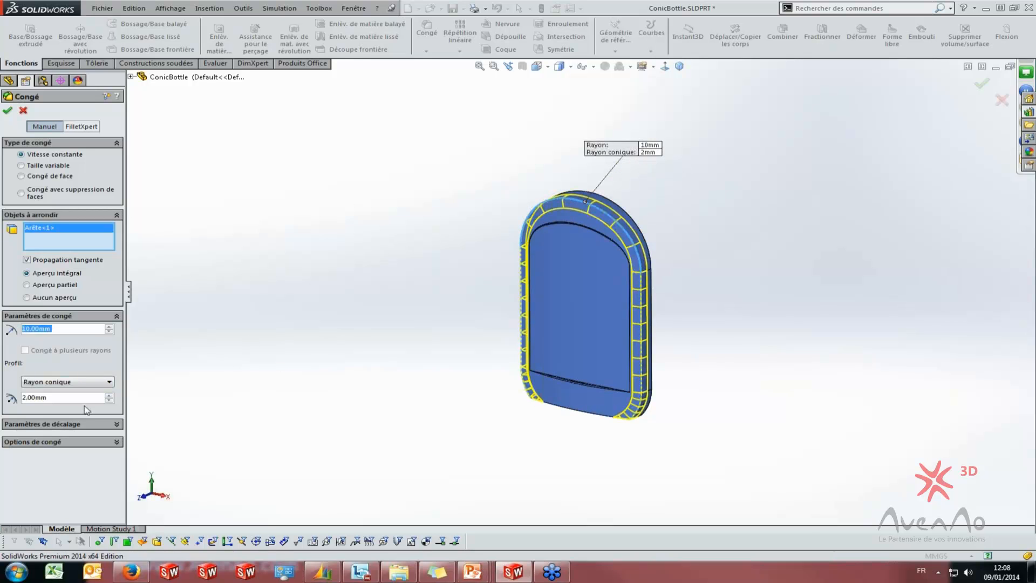
{"action": "scroll", "coordinate": [585, 249], "scroll_direction": "down", "scroll_amount": 6}
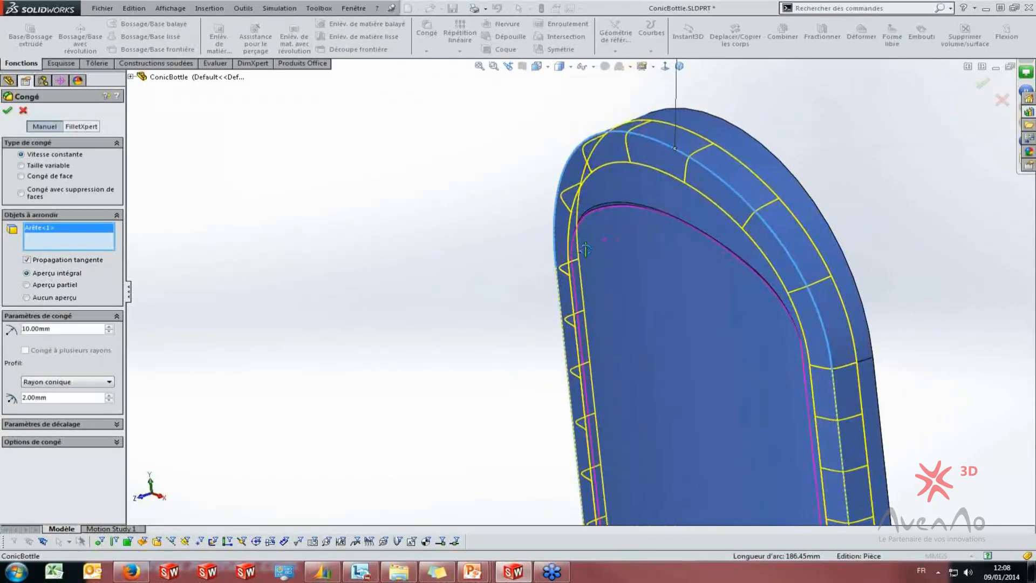
{"action": "scroll", "coordinate": [586, 249], "scroll_direction": "up", "scroll_amount": 4}
{"action": "middle_click_drag", "start_coordinate": [624, 343], "coordinate": [663, 334]}
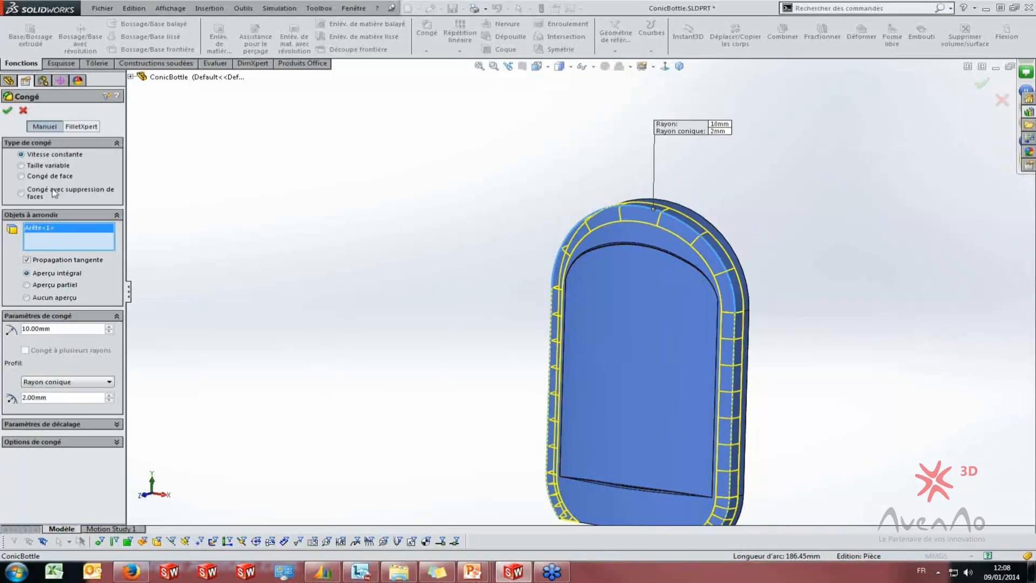
Convert the conic fillet to variable size, activate the arch's midpoint control point, and include both lower front corner edges
{"action": "left_click", "coordinate": [28, 167]}
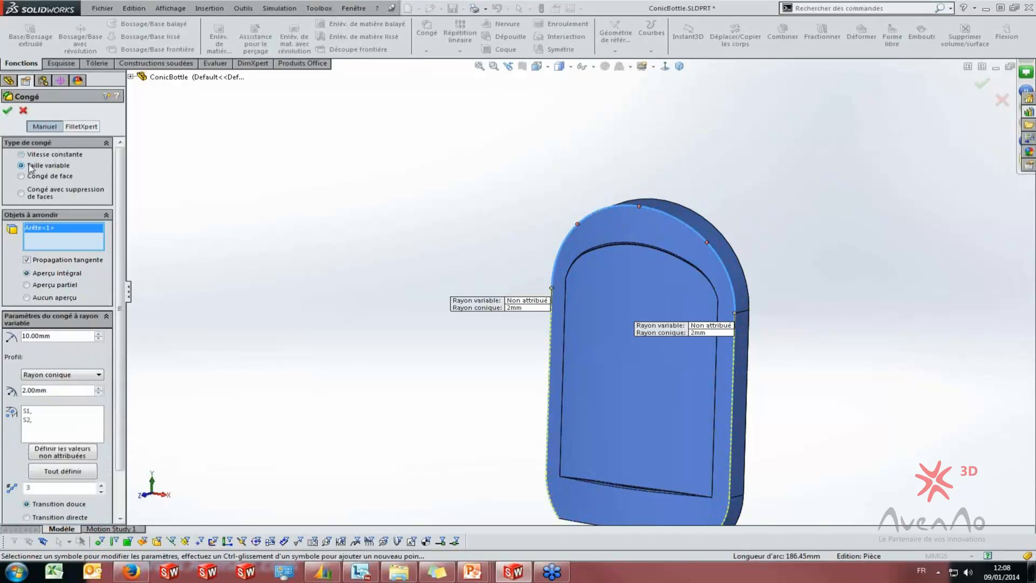
{"action": "left_click", "coordinate": [638, 211]}
{"action": "scroll", "coordinate": [475, 270], "scroll_direction": "up", "scroll_amount": 3}
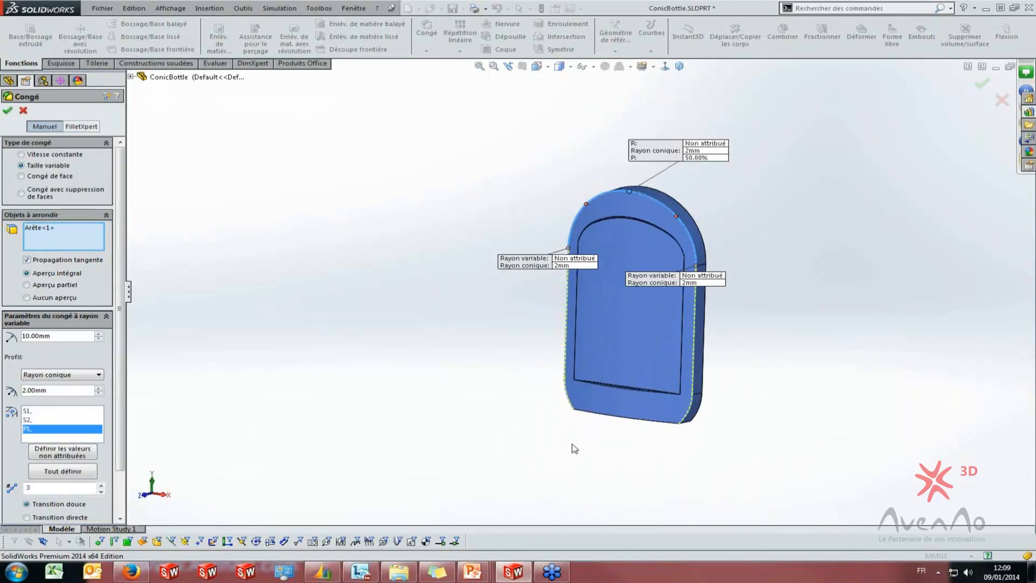
{"action": "scroll", "coordinate": [575, 449], "scroll_direction": "down", "scroll_amount": 3}
{"action": "left_click", "coordinate": [567, 373]}
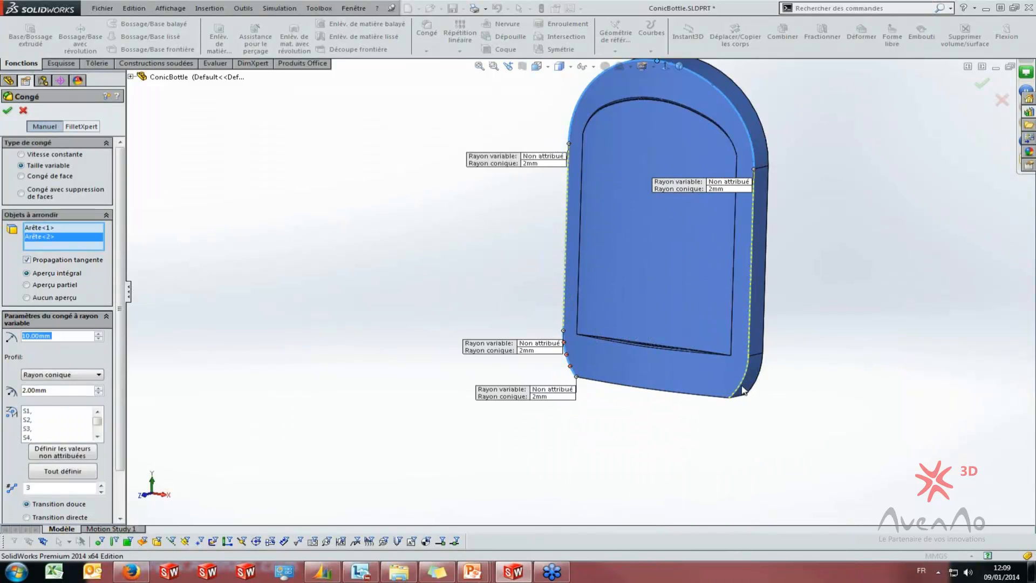
{"action": "left_click", "coordinate": [743, 389]}
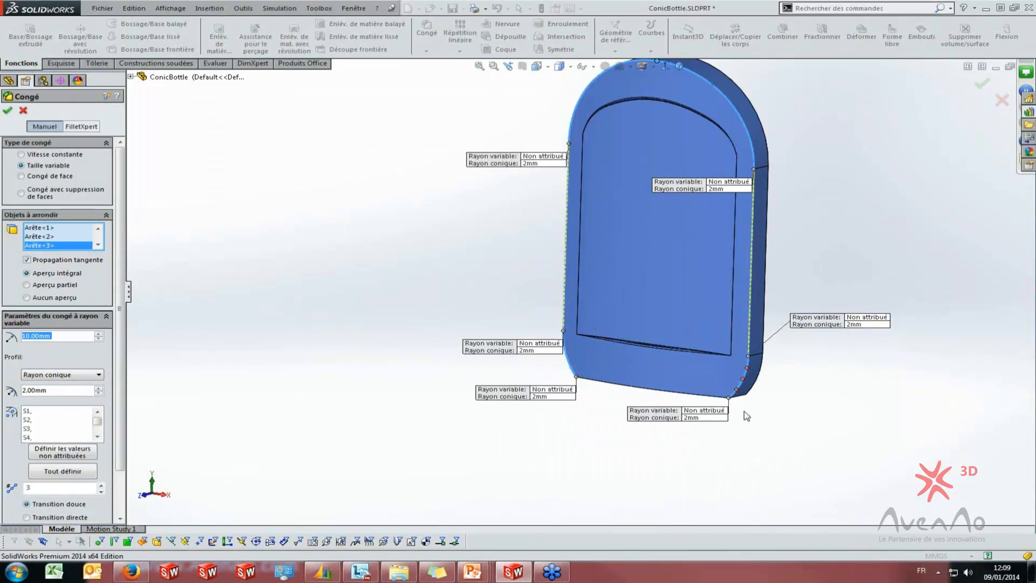
Move the lower callouts clear of the bottle and assign the 10 mm radius and 2 mm conic radius to all control points
{"action": "left_click_drag", "start_coordinate": [704, 416], "coordinate": [749, 412]}
{"action": "left_click_drag", "start_coordinate": [513, 349], "coordinate": [446, 313]}
{"action": "left_click_drag", "start_coordinate": [532, 394], "coordinate": [364, 410]}
{"action": "left_click", "coordinate": [59, 471]}
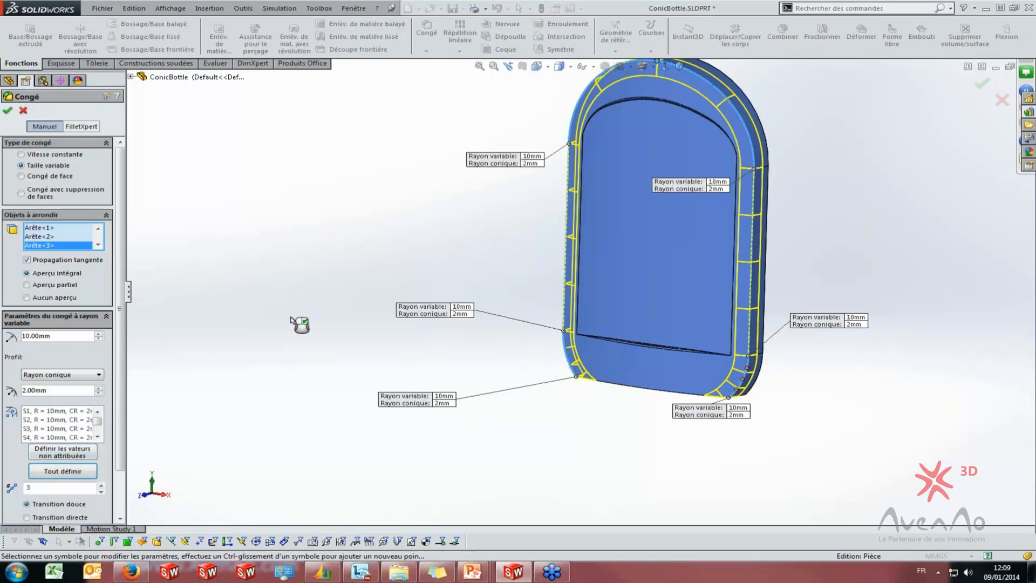
Set the variable fillet radius at the arch's midpoint control point to 15 mm
{"action": "scroll", "coordinate": [443, 227], "scroll_direction": "up", "scroll_amount": 3}
{"action": "scroll", "coordinate": [706, 156], "scroll_direction": "down", "scroll_amount": 2}
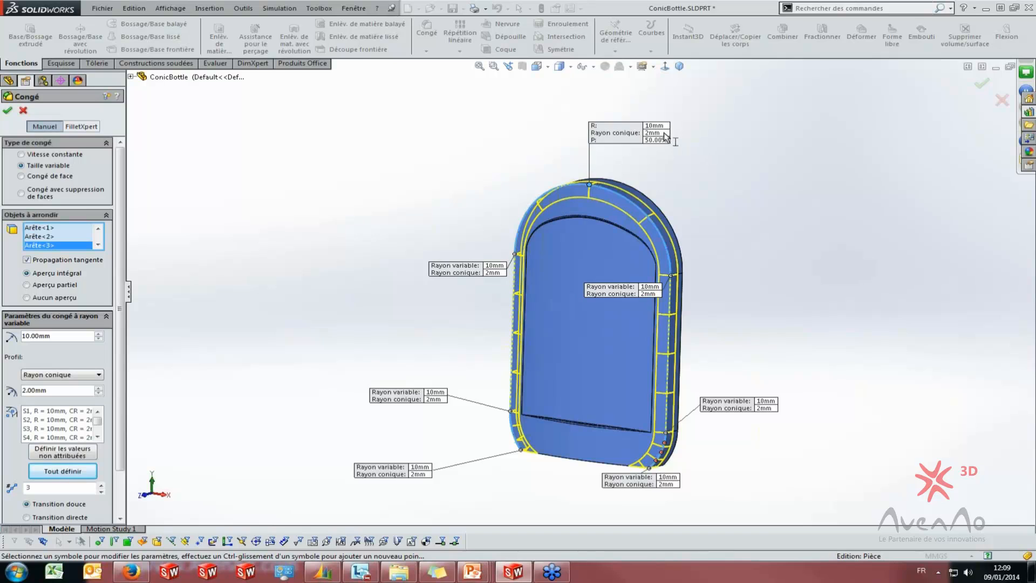
{"action": "scroll", "coordinate": [669, 140], "scroll_direction": "down", "scroll_amount": 3}
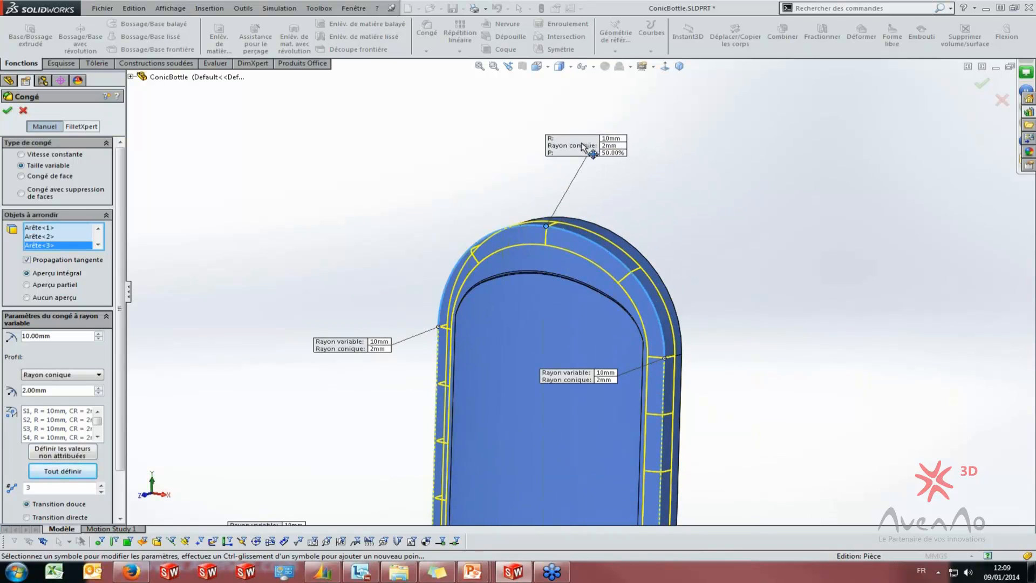
{"action": "left_click", "coordinate": [618, 139]}
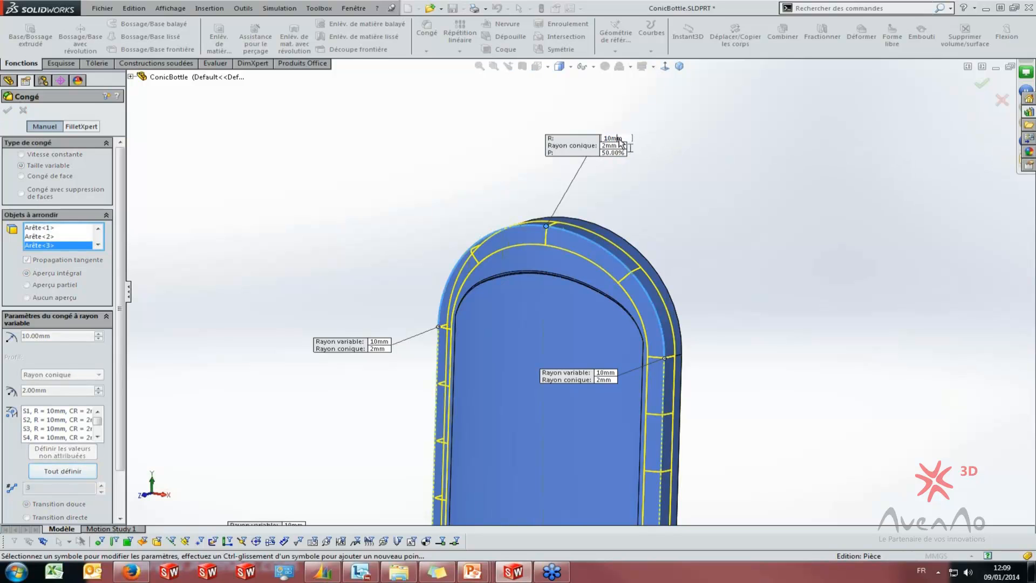
{"action": "type", "text": "15"}
{"action": "key", "text": "Return"}
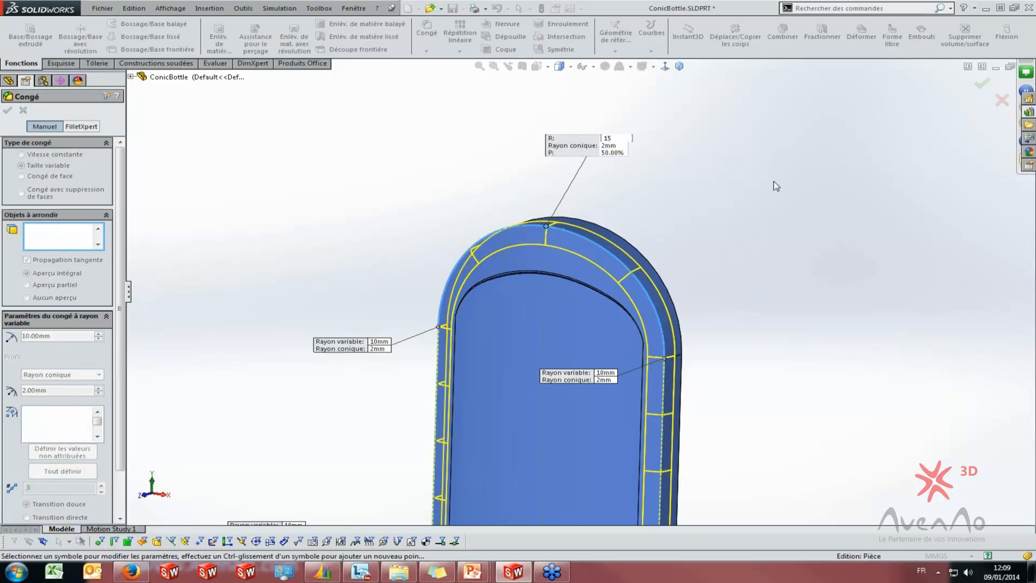
Set the conic radius to 5 mm at the control point ending the bottle's lower-left corner edge
{"action": "scroll", "coordinate": [567, 253], "scroll_direction": "down", "scroll_amount": 2}
{"action": "mouse_move", "coordinate": [567, 253]}
{"action": "middle_mouse_down"}
{"action": "mouse_move", "coordinate": [523, 252]}
{"action": "mouse_move", "coordinate": [574, 253]}
{"action": "middle_mouse_up"}
{"action": "scroll", "coordinate": [571, 255], "scroll_direction": "up", "scroll_amount": 5}
{"action": "scroll", "coordinate": [554, 265], "scroll_direction": "down", "scroll_amount": 5}
{"action": "middle_click_drag", "start_coordinate": [573, 306], "coordinate": [503, 295]}
{"action": "scroll", "coordinate": [578, 291], "scroll_direction": "up", "scroll_amount": 5}
{"action": "middle_click_drag", "start_coordinate": [519, 413], "coordinate": [565, 488]}
{"action": "scroll", "coordinate": [565, 440], "scroll_direction": "down", "scroll_amount": 5}
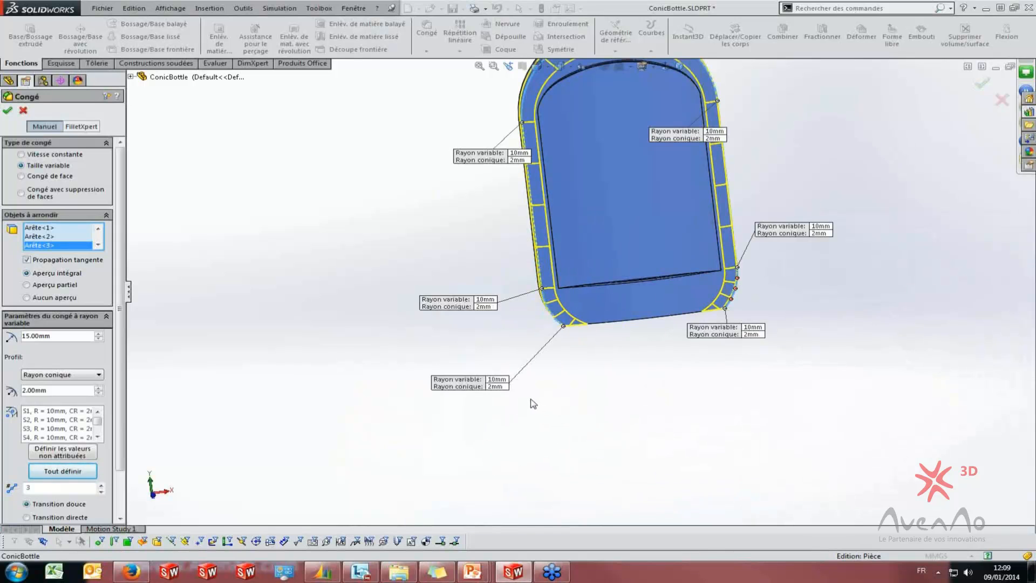
{"action": "left_click", "coordinate": [495, 386]}
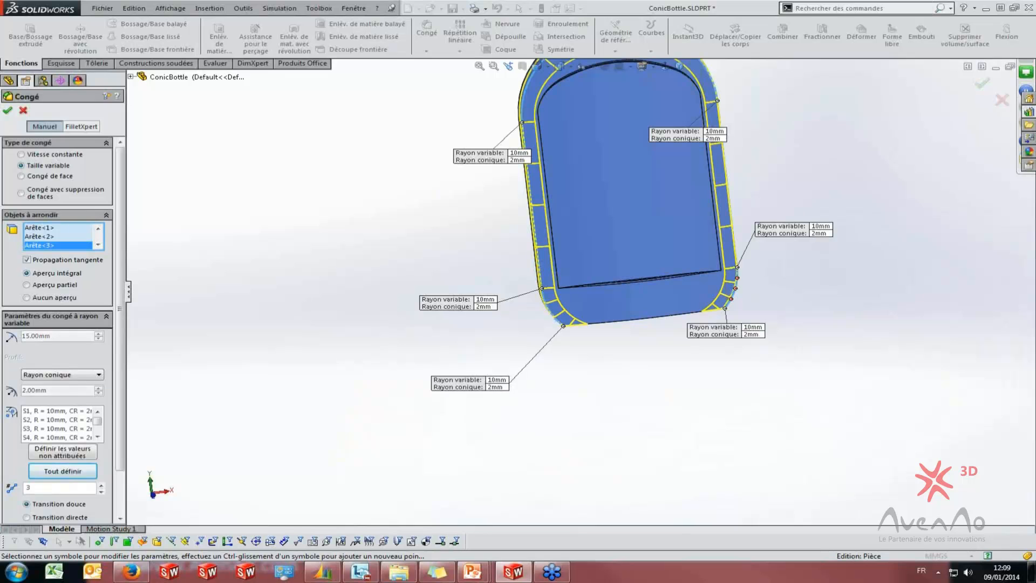
{"action": "type", "text": "5"}
Set the conic radius at the end of the lower-right corner edge to 5 mm and accept the variable fillet
{"action": "middle_click_drag", "start_coordinate": [617, 392], "coordinate": [614, 208]}
{"action": "scroll", "coordinate": [773, 351], "scroll_direction": "down", "scroll_amount": 4}
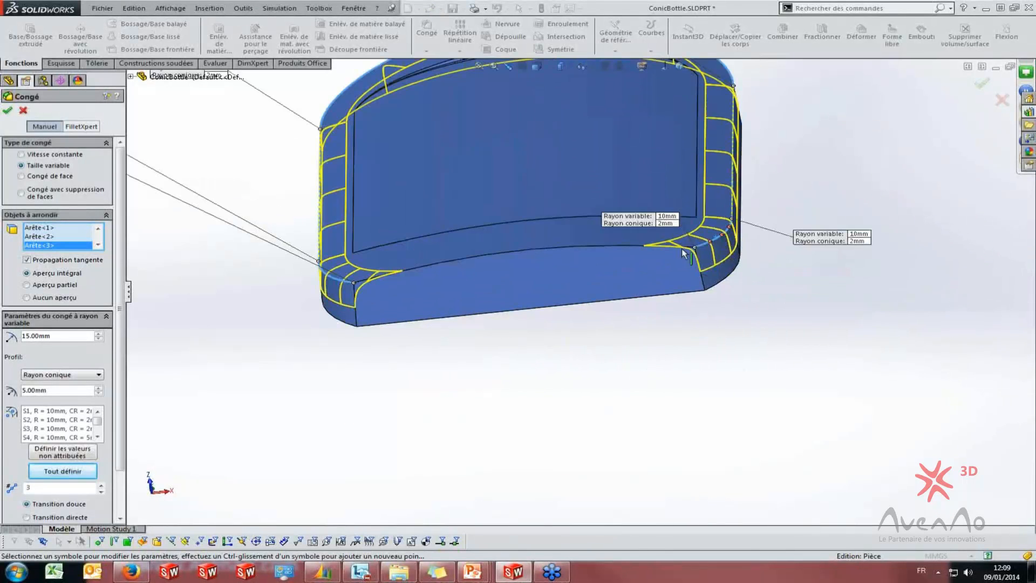
{"action": "left_click", "coordinate": [667, 224]}
{"action": "type", "text": "5"}
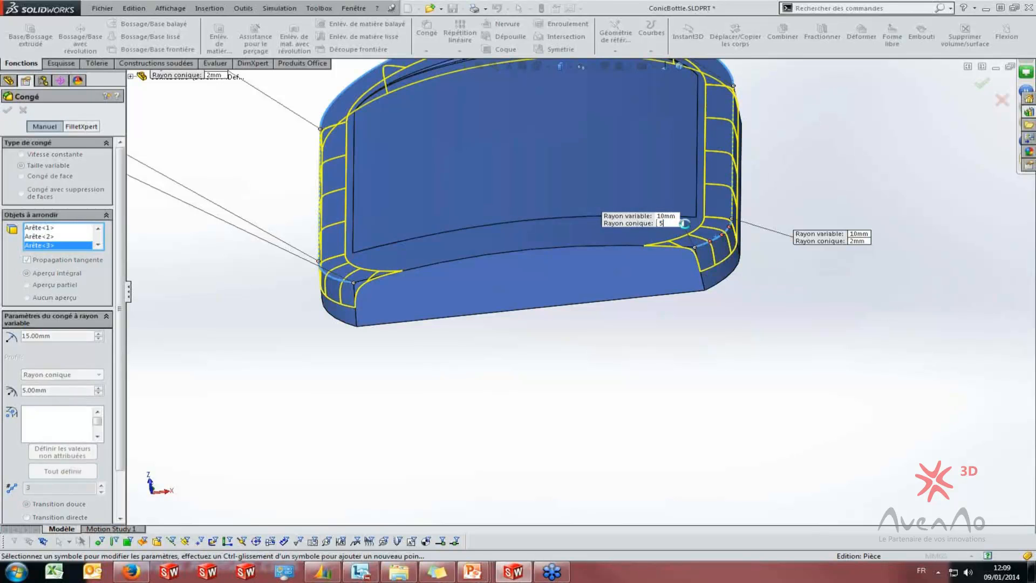
{"action": "key", "text": "Return"}
{"action": "scroll", "coordinate": [430, 282], "scroll_direction": "up", "scroll_amount": 3}
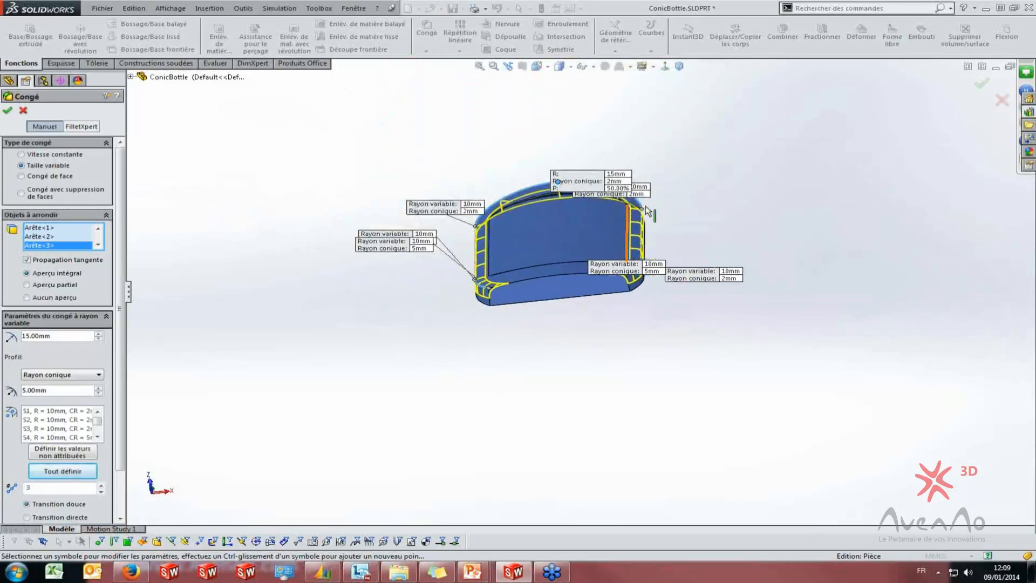
{"action": "middle_click_drag", "start_coordinate": [792, 178], "coordinate": [743, 341]}
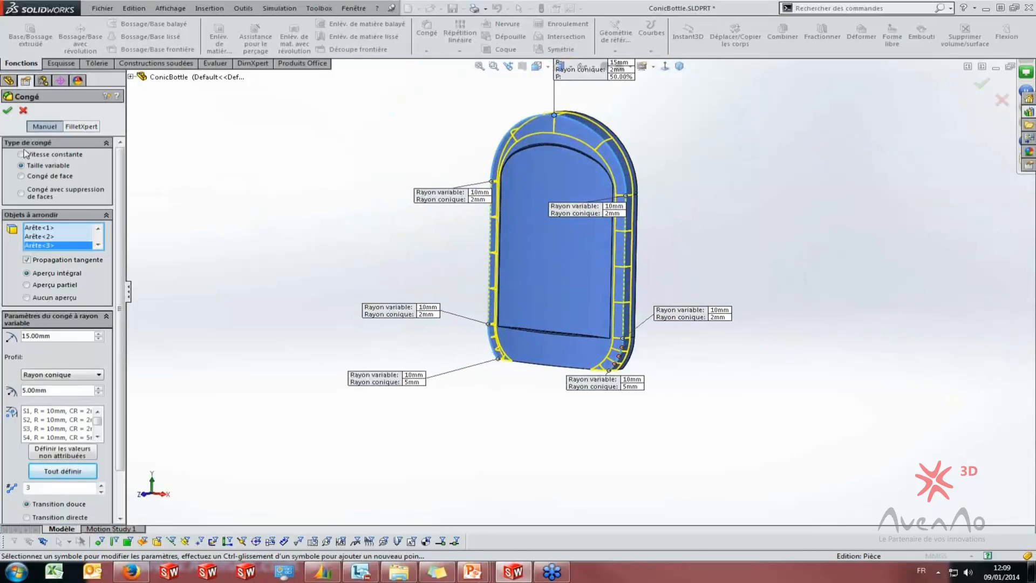
{"action": "left_click", "coordinate": [8, 111]}
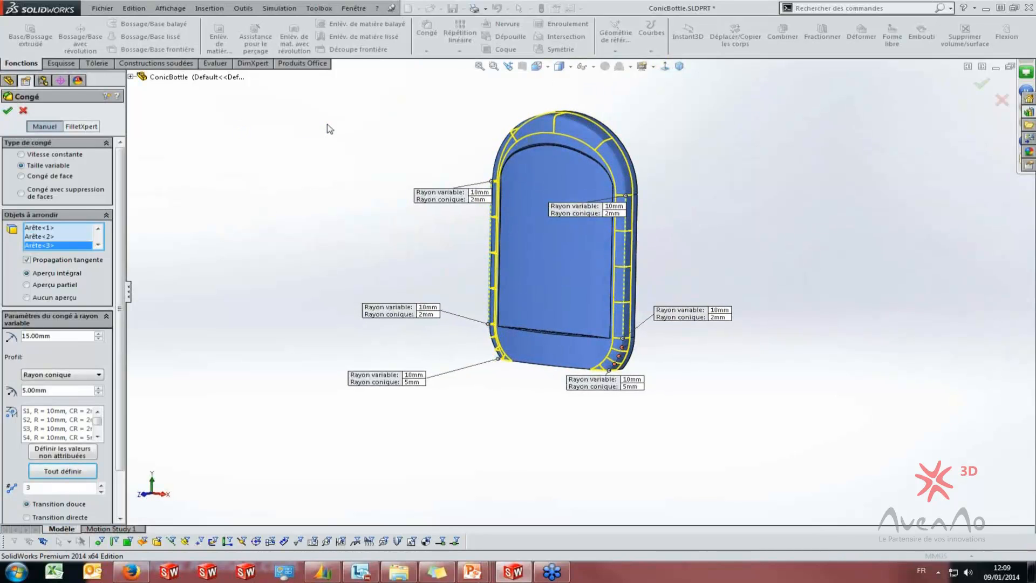
Examine the finished variable conic fillet along the arch, the long sides and both lower corners
{"action": "scroll", "coordinate": [612, 167], "scroll_direction": "down", "scroll_amount": 3}
{"action": "middle_click_drag", "start_coordinate": [612, 167], "coordinate": [691, 143]}
{"action": "left_click", "coordinate": [592, 144]}
{"action": "scroll", "coordinate": [590, 272], "scroll_direction": "up", "scroll_amount": 3}
{"action": "middle_click_drag", "start_coordinate": [590, 272], "coordinate": [527, 300]}
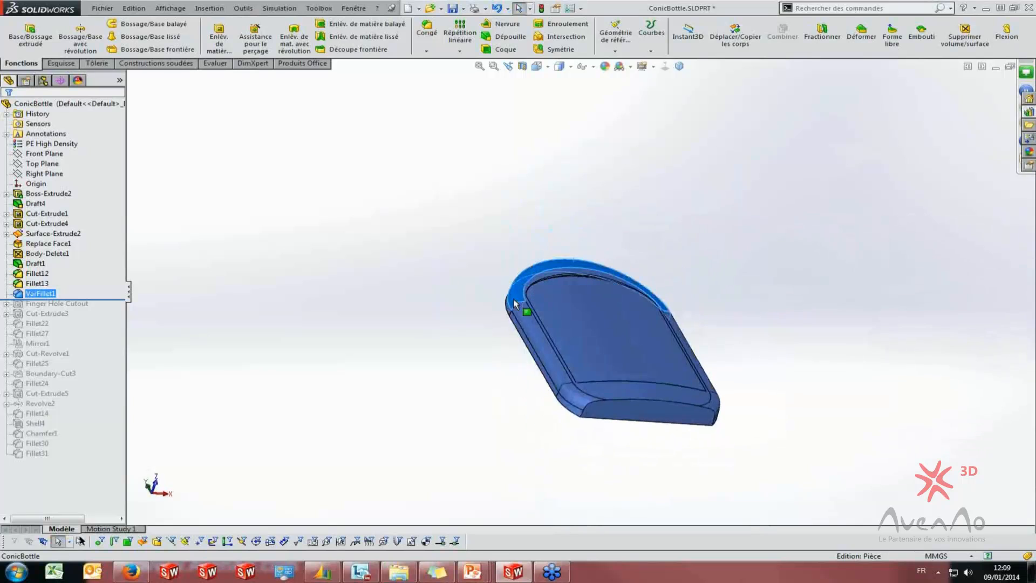
{"action": "left_click", "coordinate": [594, 411]}
{"action": "scroll", "coordinate": [588, 403], "scroll_direction": "down", "scroll_amount": 7}
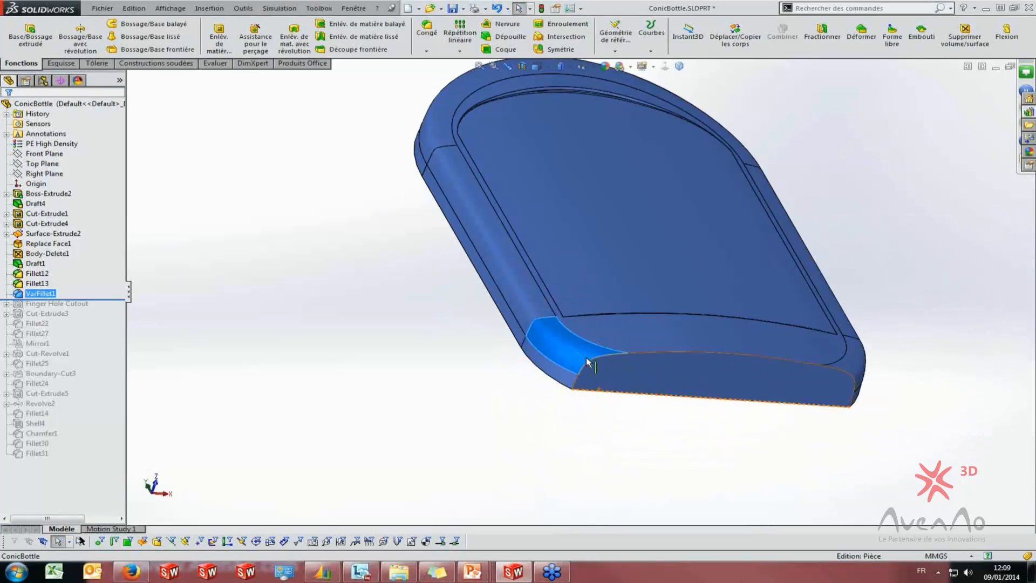
{"action": "scroll", "coordinate": [629, 366], "scroll_direction": "up", "scroll_amount": 5}
{"action": "middle_click_drag", "start_coordinate": [629, 366], "coordinate": [779, 368]}
{"action": "scroll", "coordinate": [781, 371], "scroll_direction": "up", "scroll_amount": 3}
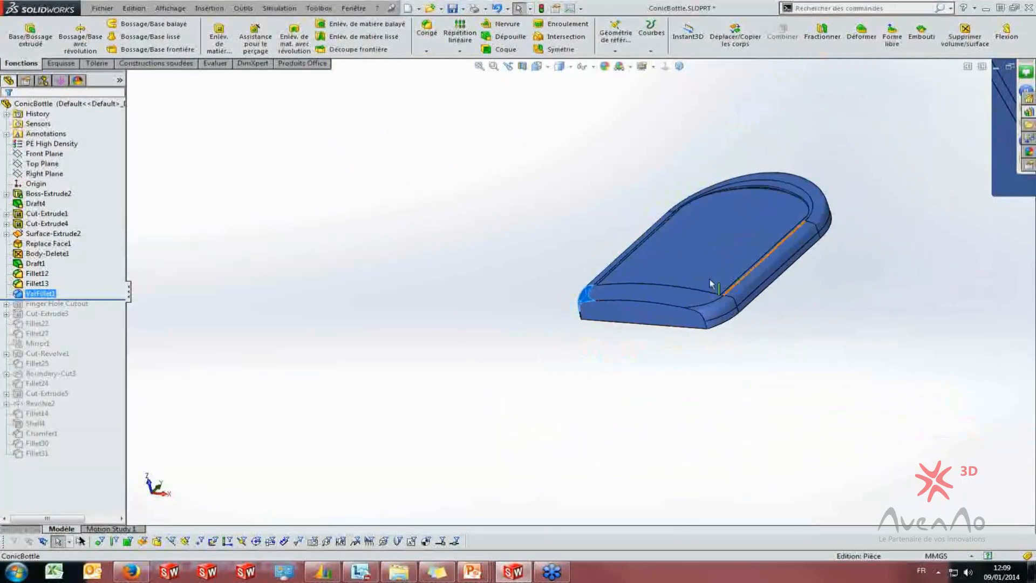
{"action": "scroll", "coordinate": [714, 286], "scroll_direction": "down", "scroll_amount": 5}
{"action": "scroll", "coordinate": [701, 291], "scroll_direction": "up", "scroll_amount": 5}
{"action": "left_click", "coordinate": [432, 338]}
{"action": "middle_click_drag", "start_coordinate": [585, 236], "coordinate": [594, 259]}
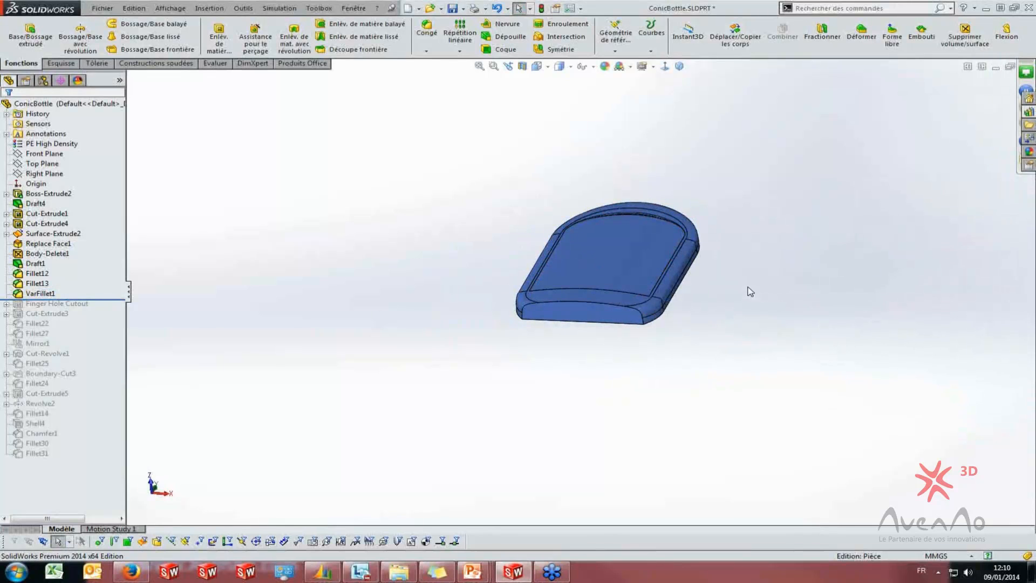
{"action": "scroll", "coordinate": [746, 288], "scroll_direction": "down", "scroll_amount": 8}
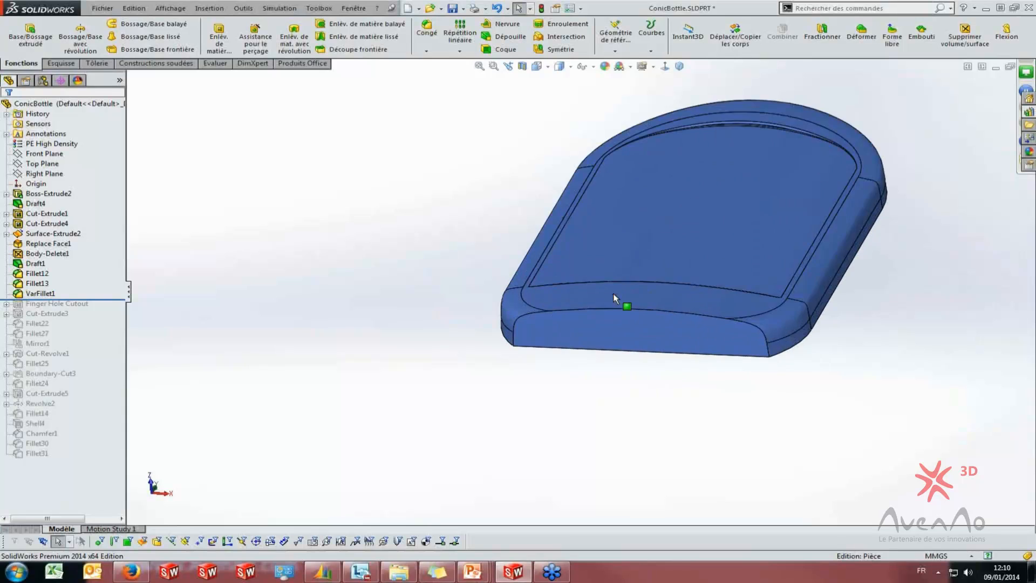
{"action": "scroll", "coordinate": [745, 312], "scroll_direction": "up", "scroll_amount": 3}
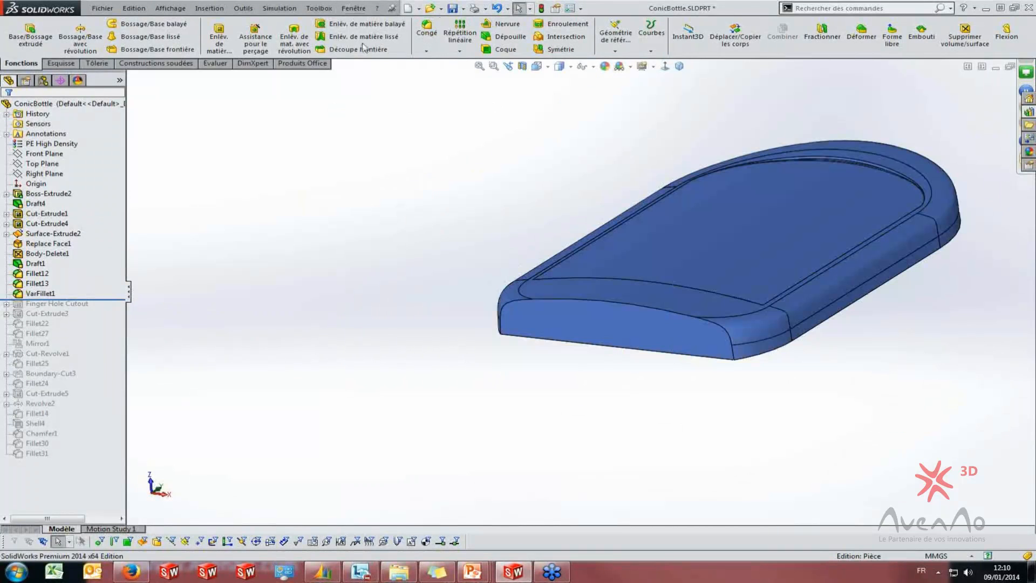
Set up a 10 mm face fillet between the front border face and the flat bottom end face of the bottle
{"action": "left_click", "coordinate": [426, 30]}
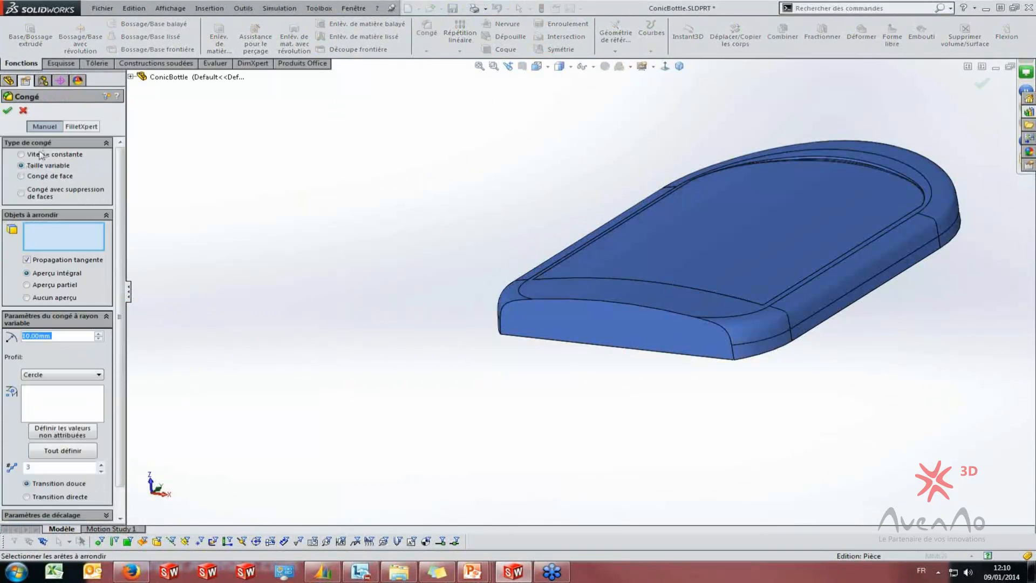
{"action": "left_click", "coordinate": [30, 177]}
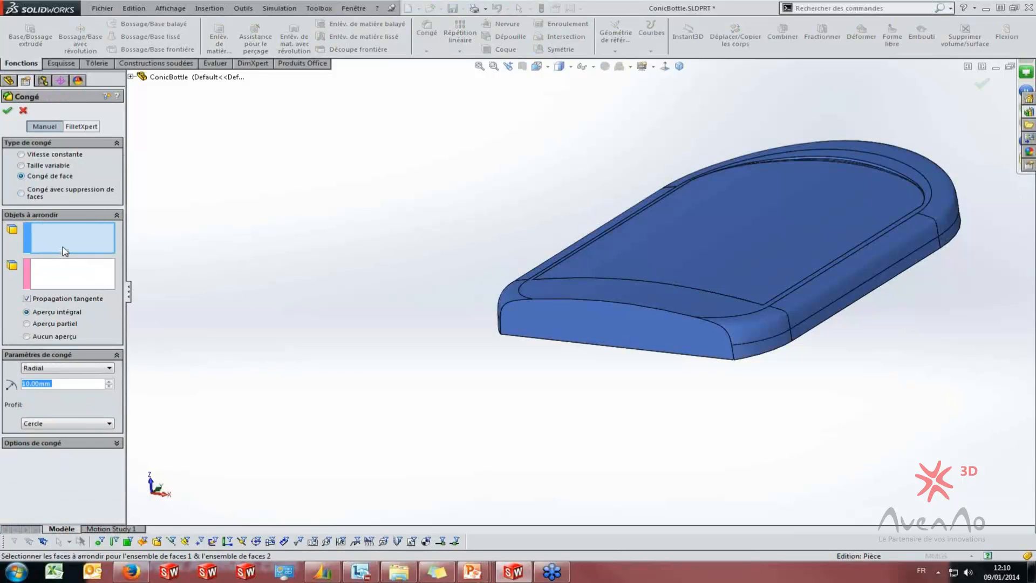
{"action": "left_click", "coordinate": [627, 294]}
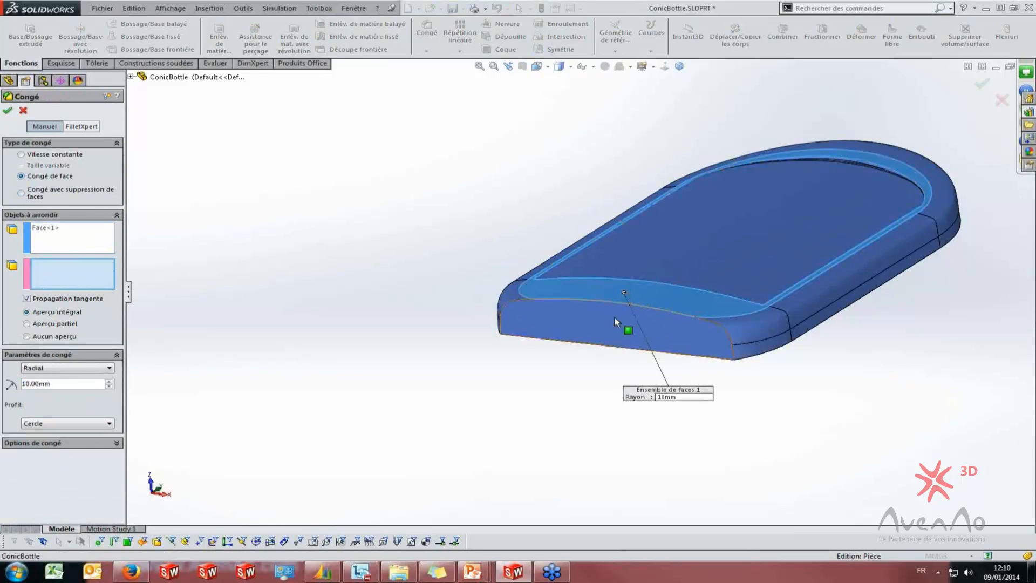
{"action": "left_click", "coordinate": [575, 323]}
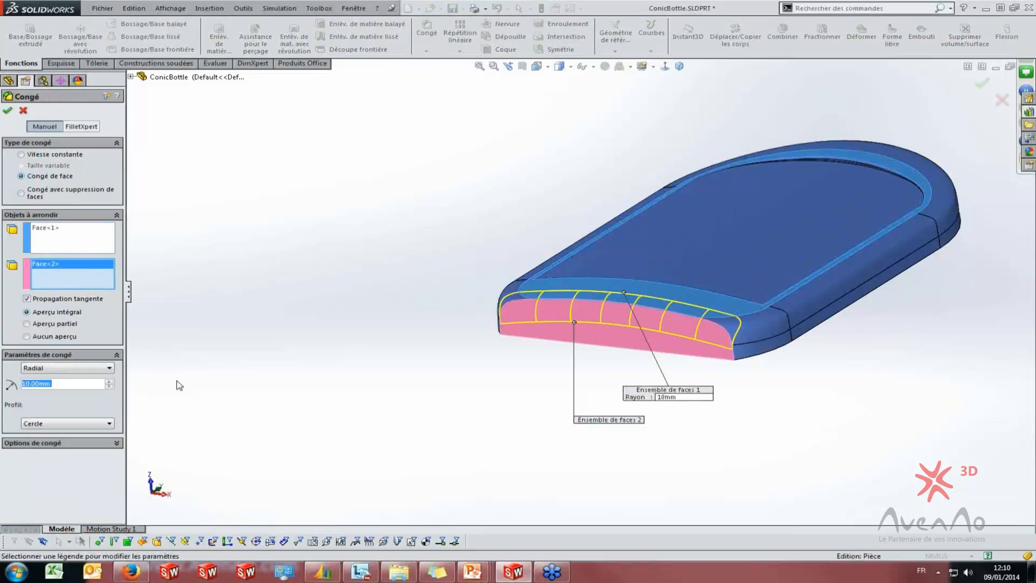
Keep the face fillet Radial and switch its profile to Conique Rhô
{"action": "middle_click_drag", "start_coordinate": [389, 400], "coordinate": [413, 427]}
{"action": "scroll", "coordinate": [664, 349], "scroll_direction": "down", "scroll_amount": 4}
{"action": "middle_click_drag", "start_coordinate": [707, 389], "coordinate": [772, 358]}
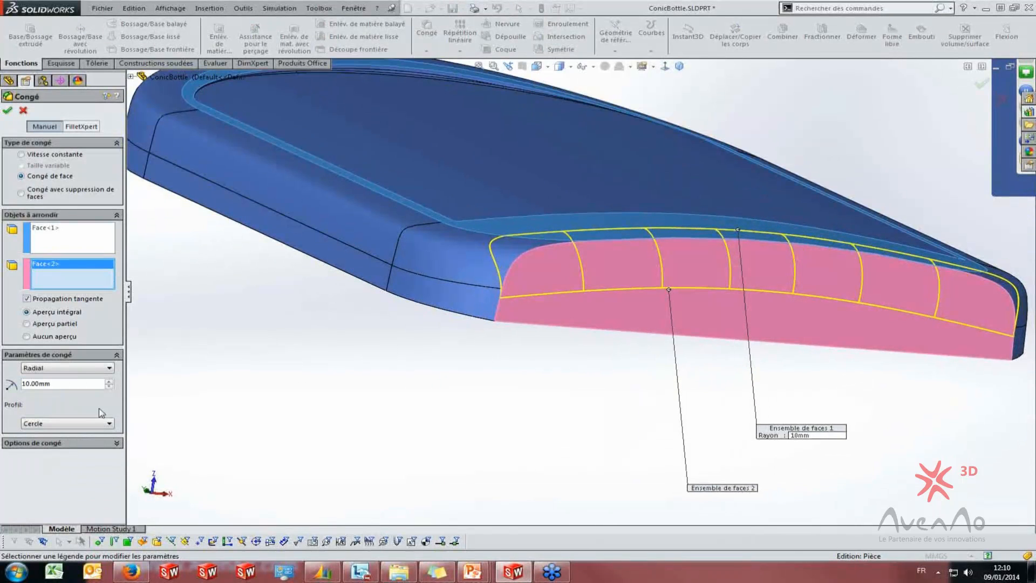
{"action": "left_click", "coordinate": [60, 369]}
{"action": "left_click", "coordinate": [62, 368]}
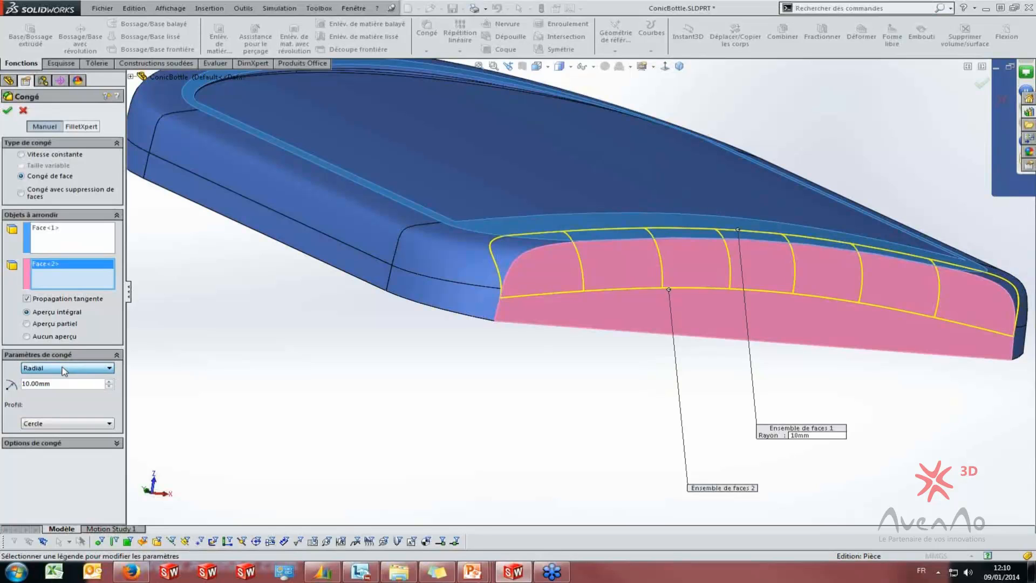
{"action": "left_click", "coordinate": [72, 425]}
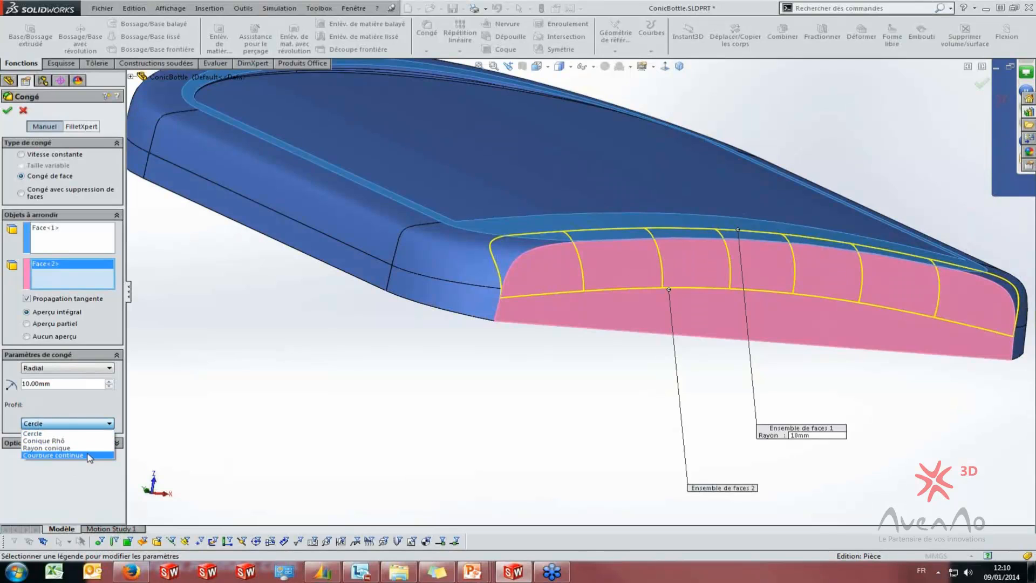
{"action": "left_click", "coordinate": [64, 440]}
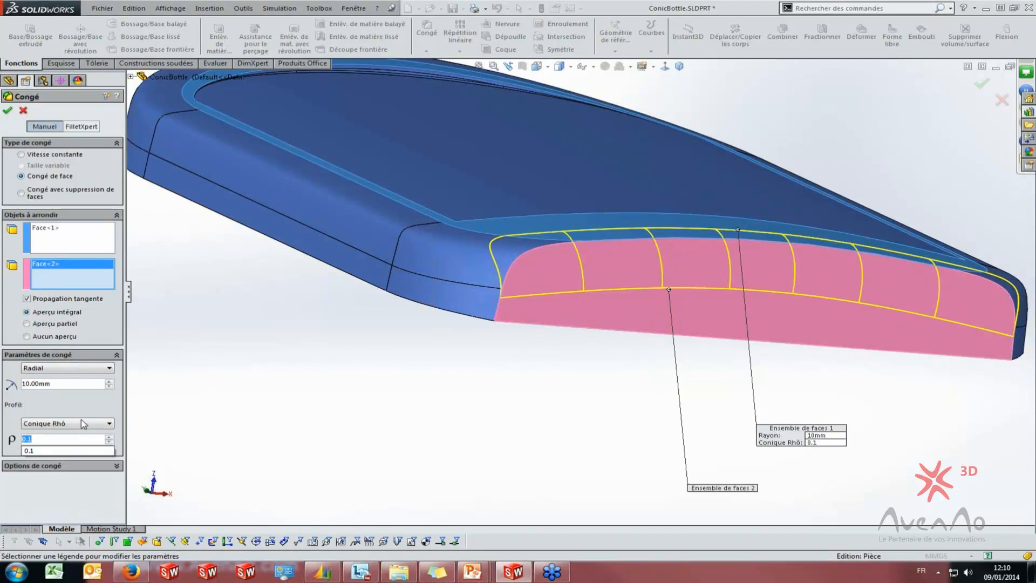
Try the Rayon conique profile on the face fillet, followed by the Courbure continue profile
{"action": "left_click", "coordinate": [91, 427]}
{"action": "left_click", "coordinate": [89, 426]}
{"action": "left_click", "coordinate": [62, 425]}
{"action": "left_click", "coordinate": [60, 405]}
{"action": "left_click", "coordinate": [53, 424]}
{"action": "left_click", "coordinate": [53, 448]}
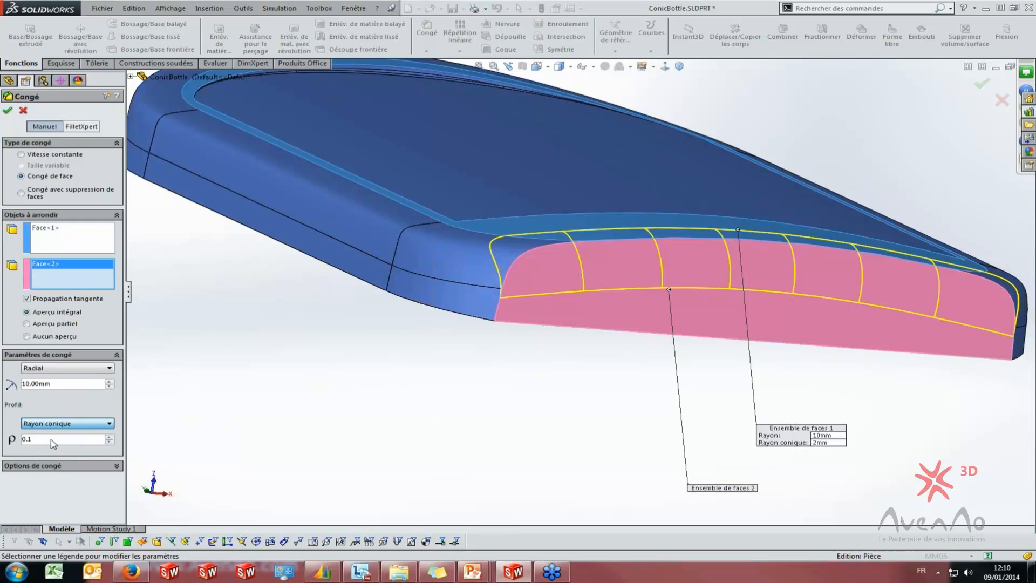
{"action": "left_click", "coordinate": [62, 436]}
{"action": "left_click", "coordinate": [65, 424]}
{"action": "left_click", "coordinate": [62, 454]}
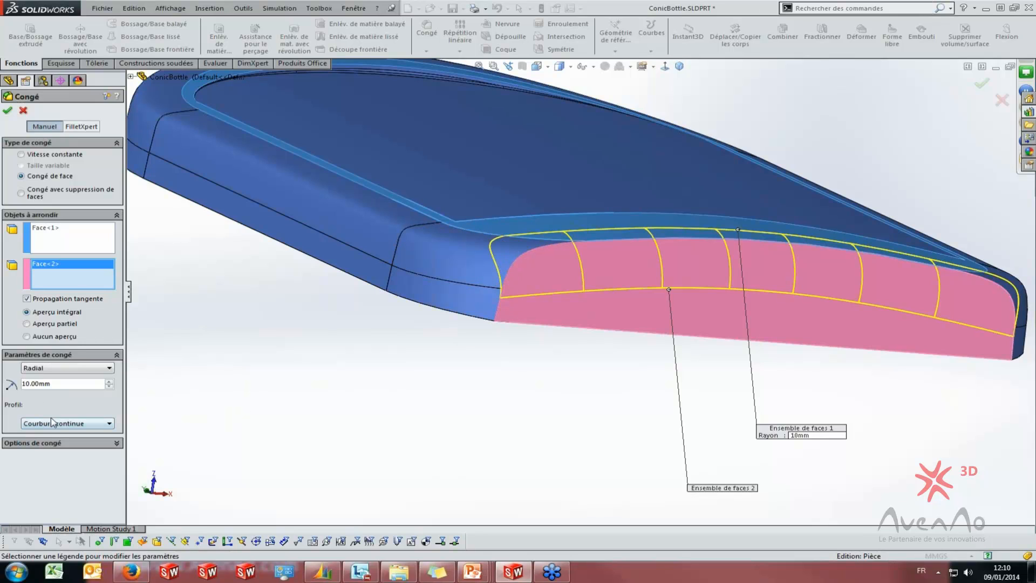
Define the face fillet by Largeur corde with a value of 5 mm and a Cercle profile
{"action": "left_click", "coordinate": [60, 369]}
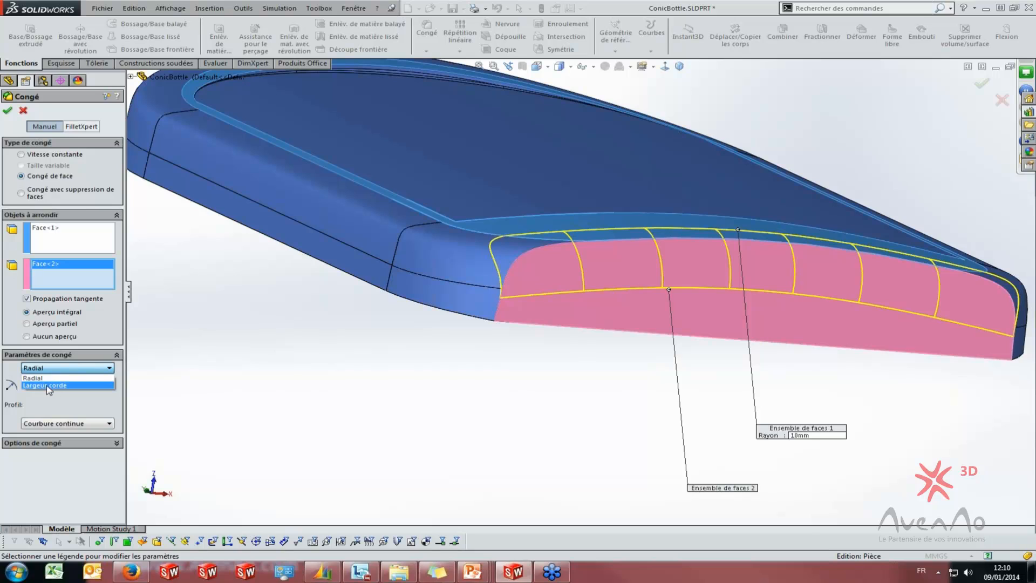
{"action": "left_click", "coordinate": [47, 385]}
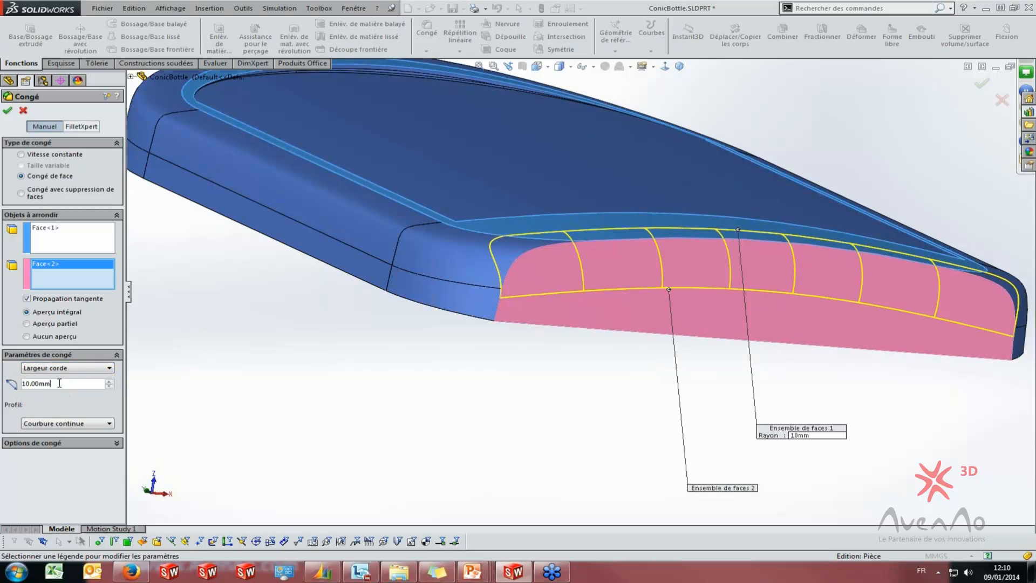
{"action": "type", "text": "5"}
{"action": "key", "text": "Return"}
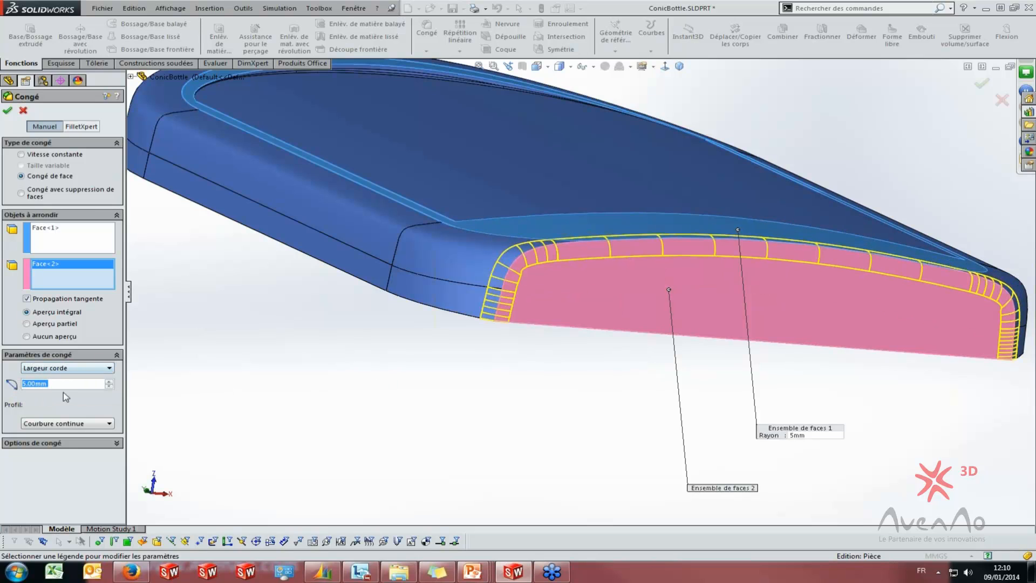
{"action": "left_click", "coordinate": [67, 424]}
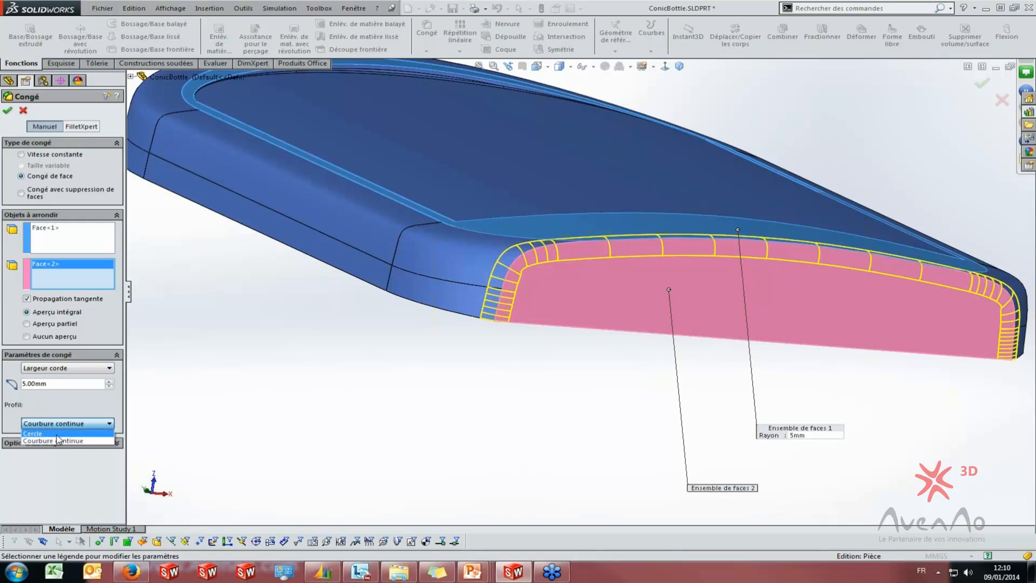
{"action": "left_click", "coordinate": [62, 438]}
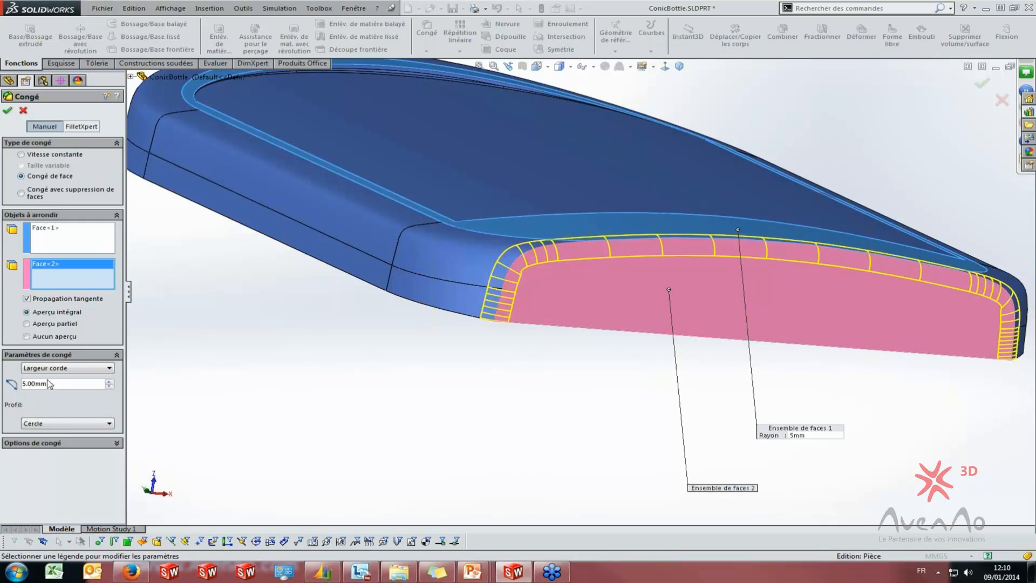
Return the face fillet to the Radial method and give it a Rayon conique profile
{"action": "left_click", "coordinate": [75, 368]}
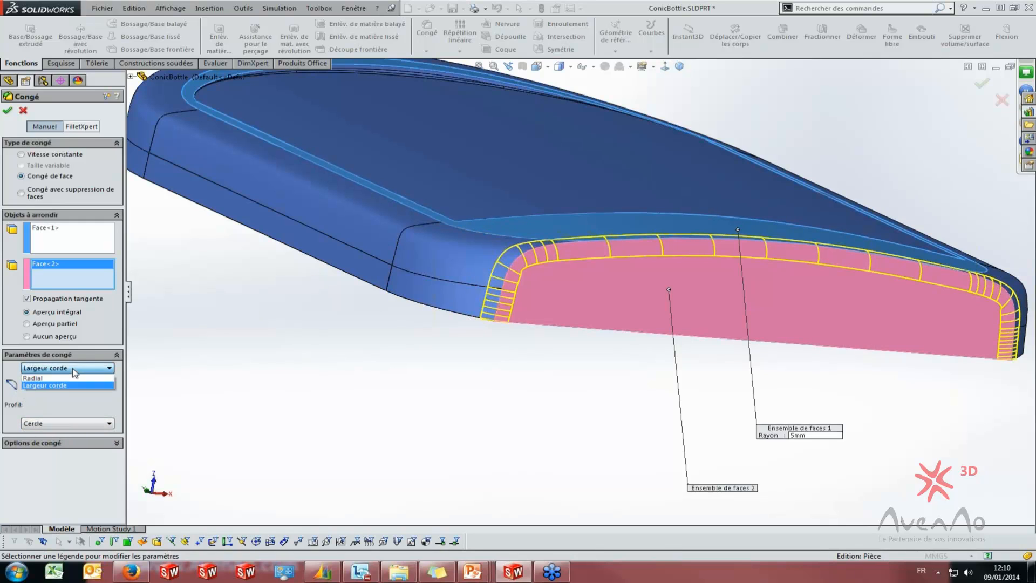
{"action": "left_click", "coordinate": [59, 378]}
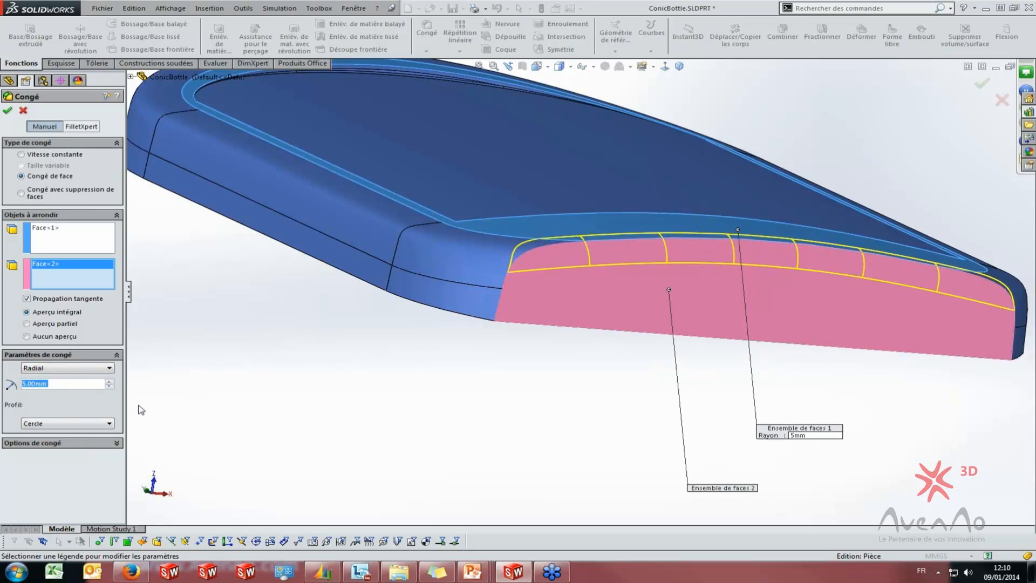
{"action": "left_click", "coordinate": [75, 423]}
{"action": "left_click", "coordinate": [33, 439]}
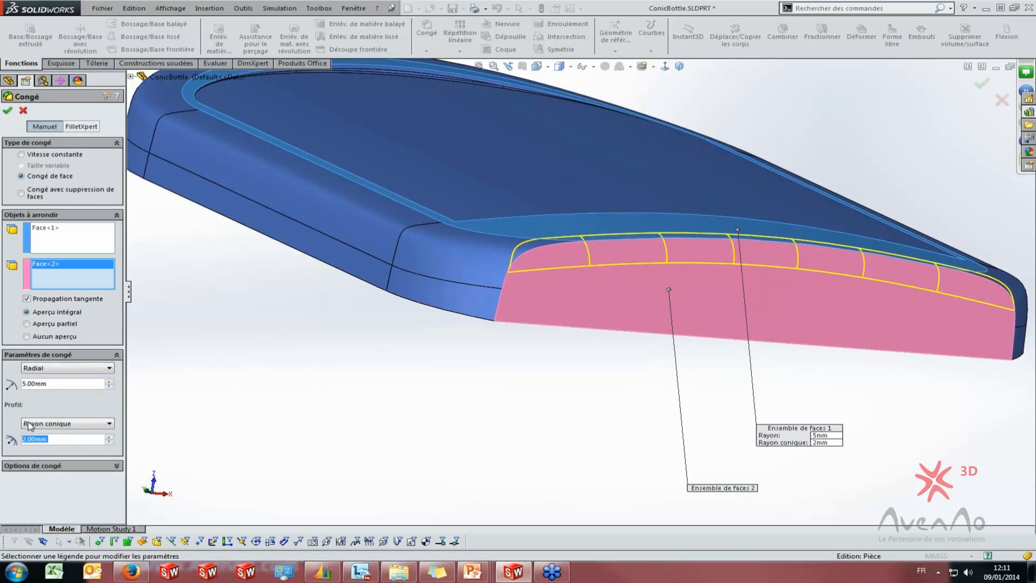
Try the Courbure continue profile on the face fillet, and return it to Rayon conique with a conic radius of 1 mm
{"action": "left_click", "coordinate": [75, 423]}
{"action": "left_click", "coordinate": [60, 456]}
{"action": "left_click", "coordinate": [74, 425]}
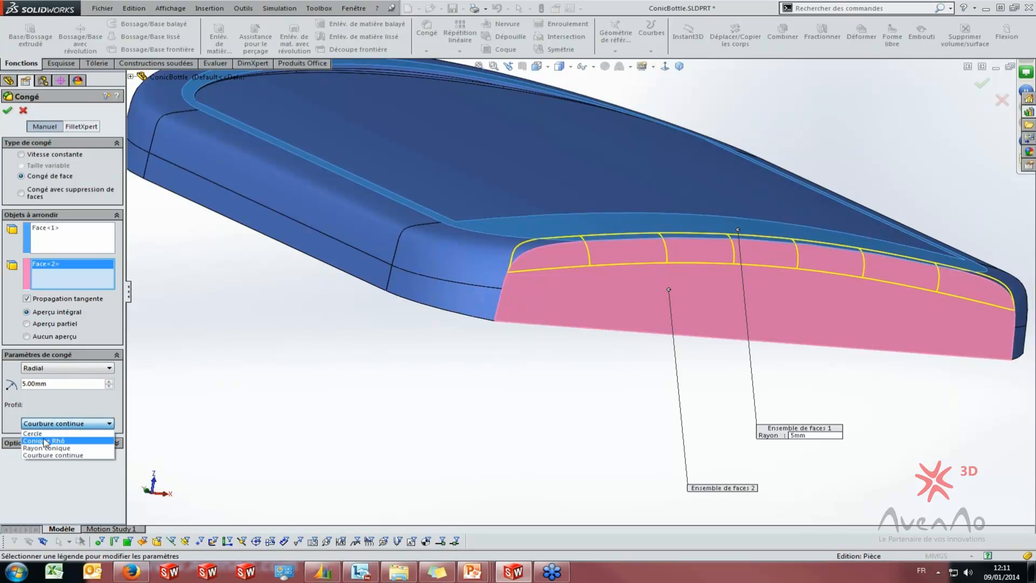
{"action": "left_click", "coordinate": [48, 448]}
{"action": "left_click", "coordinate": [57, 440]}
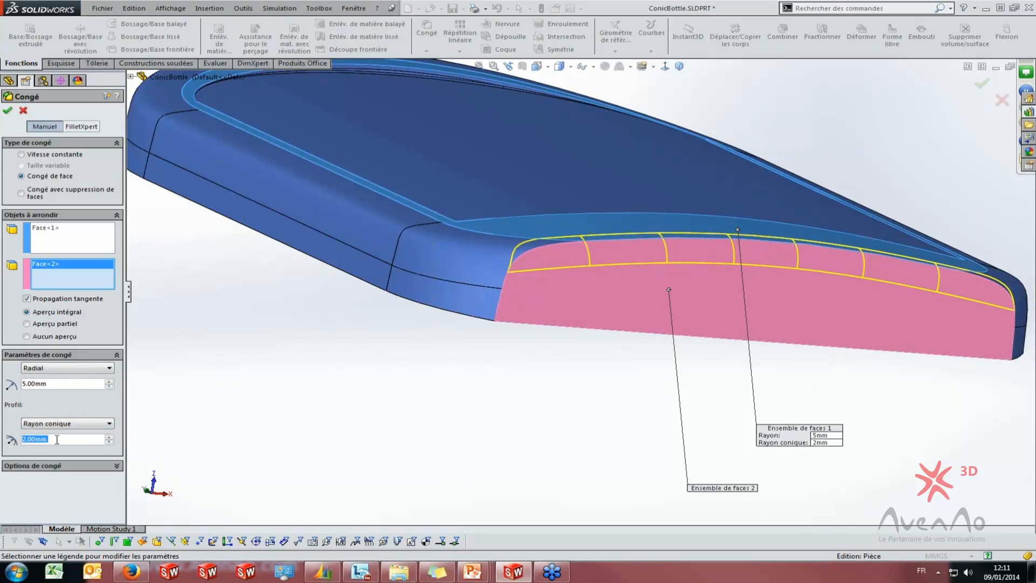
{"action": "type", "text": "1"}
{"action": "key", "text": "Return"}
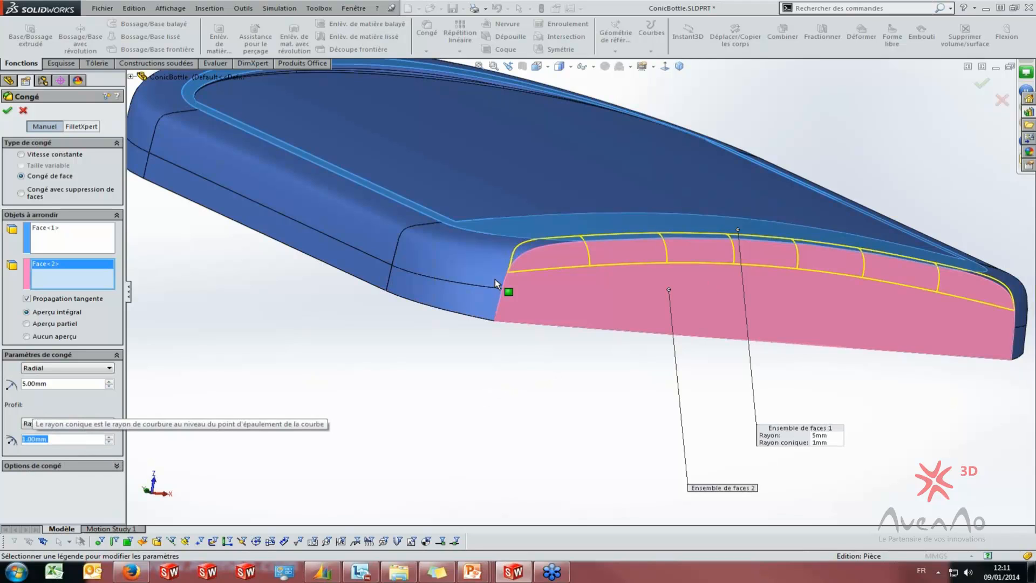
Try the Conique Rhô profile on the face fillet with a Rho value of 0.5
{"action": "left_click", "coordinate": [62, 424]}
{"action": "left_click", "coordinate": [57, 441]}
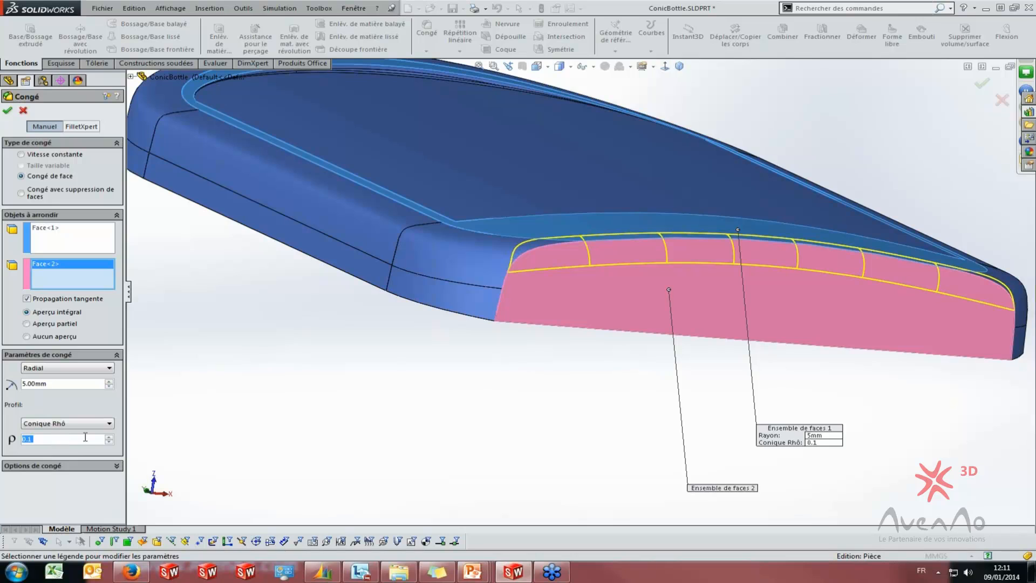
{"action": "type", "text": "0.5"}
{"action": "key", "text": "Return"}
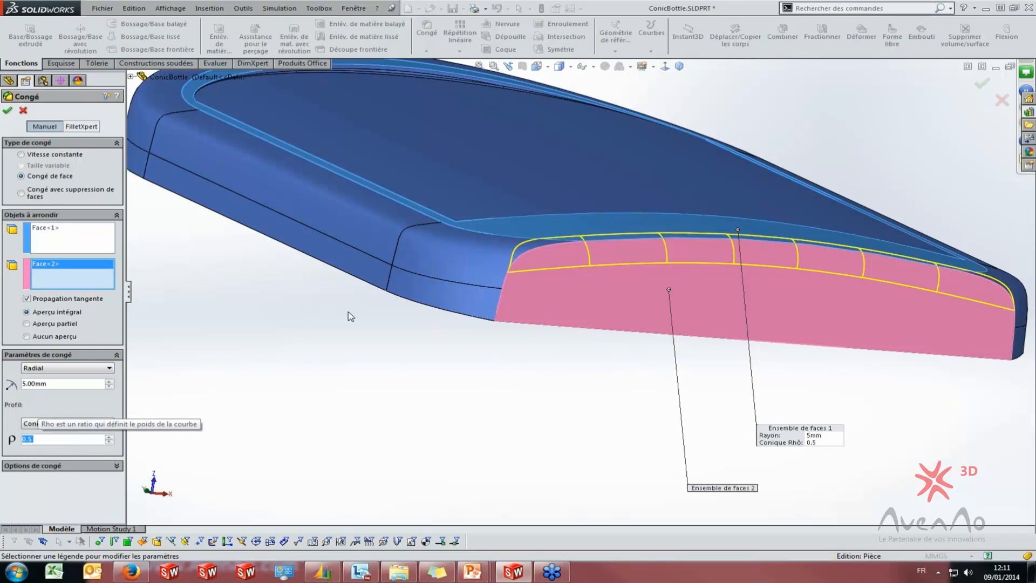
Switch the face fillet to the Largeur corde method with a 5 mm width and Cercle profile, and create it
{"action": "left_click", "coordinate": [44, 369]}
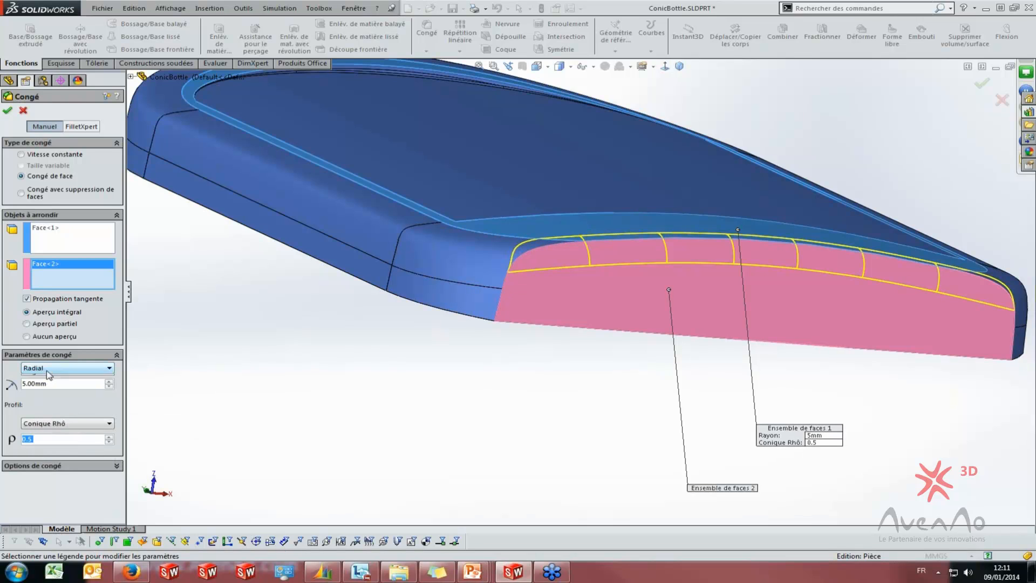
{"action": "left_click", "coordinate": [49, 386]}
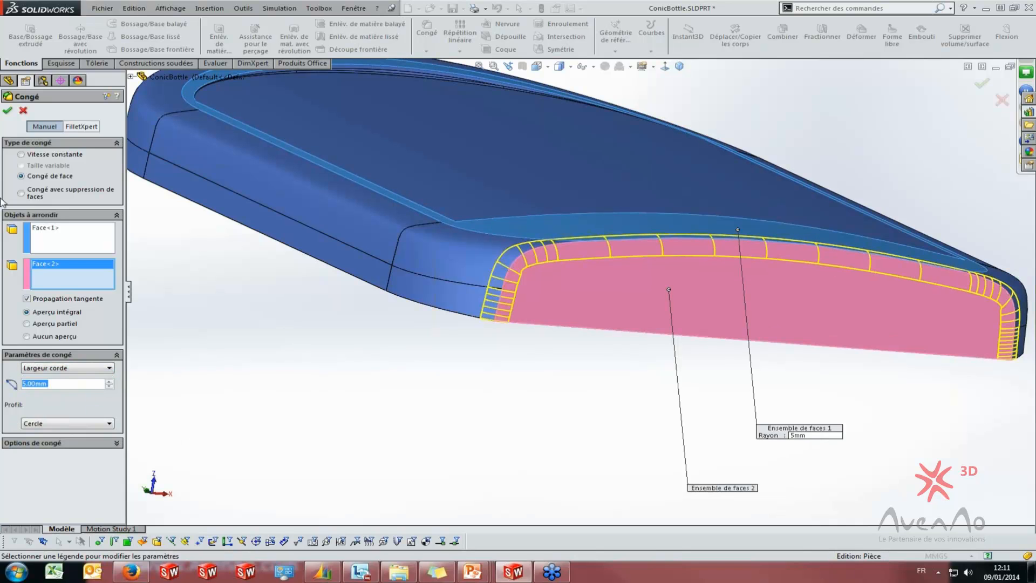
{"action": "left_click", "coordinate": [8, 110]}
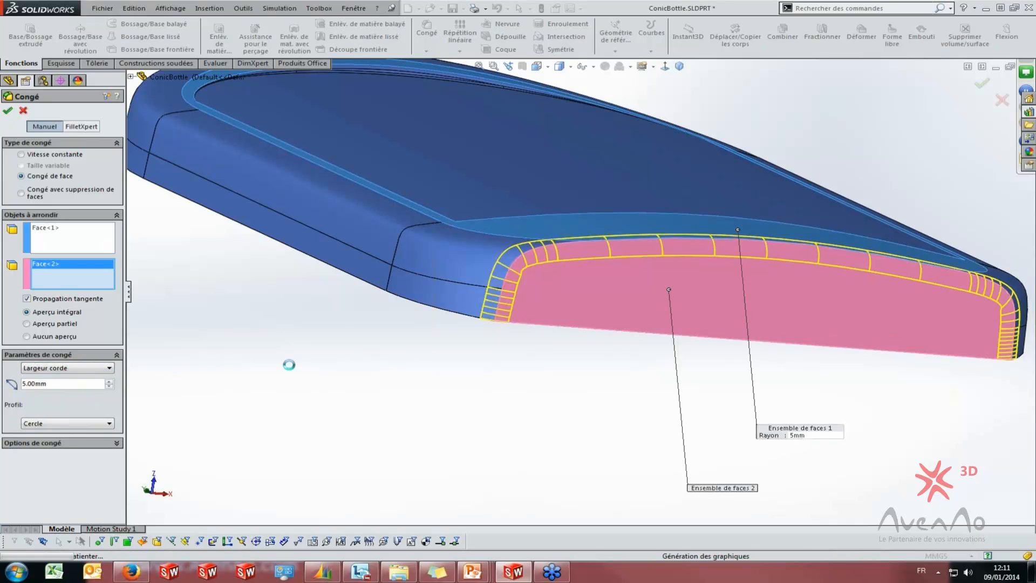
Roll the bottle's feature history forward to the end, past Fillet31
{"action": "scroll", "coordinate": [571, 362], "scroll_direction": "up", "scroll_amount": 3}
{"action": "middle_click_drag", "start_coordinate": [574, 321], "coordinate": [504, 439]}
{"action": "scroll", "coordinate": [526, 418], "scroll_direction": "up", "scroll_amount": 4}
{"action": "middle_click_drag", "start_coordinate": [545, 237], "coordinate": [469, 351]}
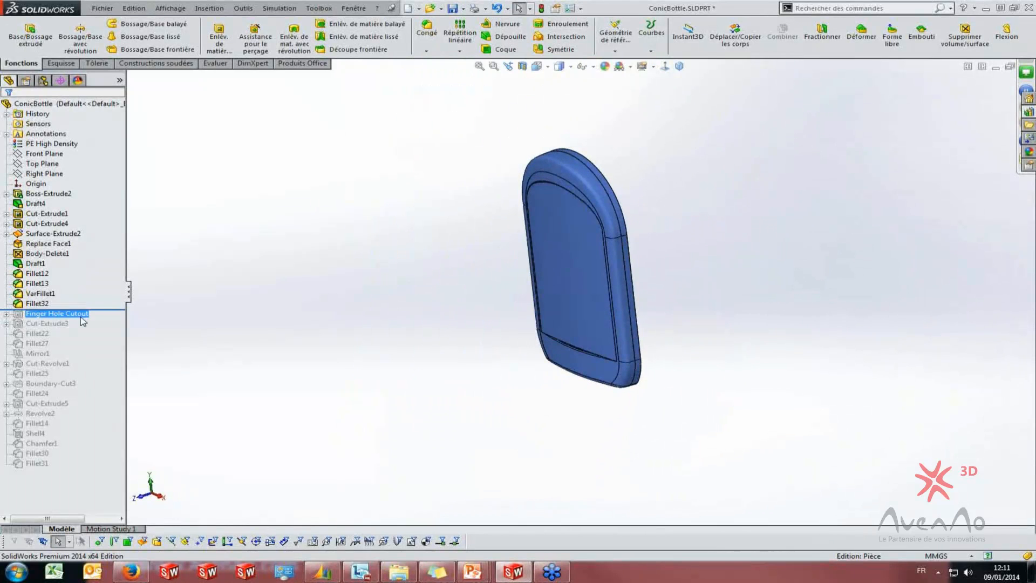
{"action": "left_click_drag", "start_coordinate": [118, 308], "coordinate": [65, 469]}
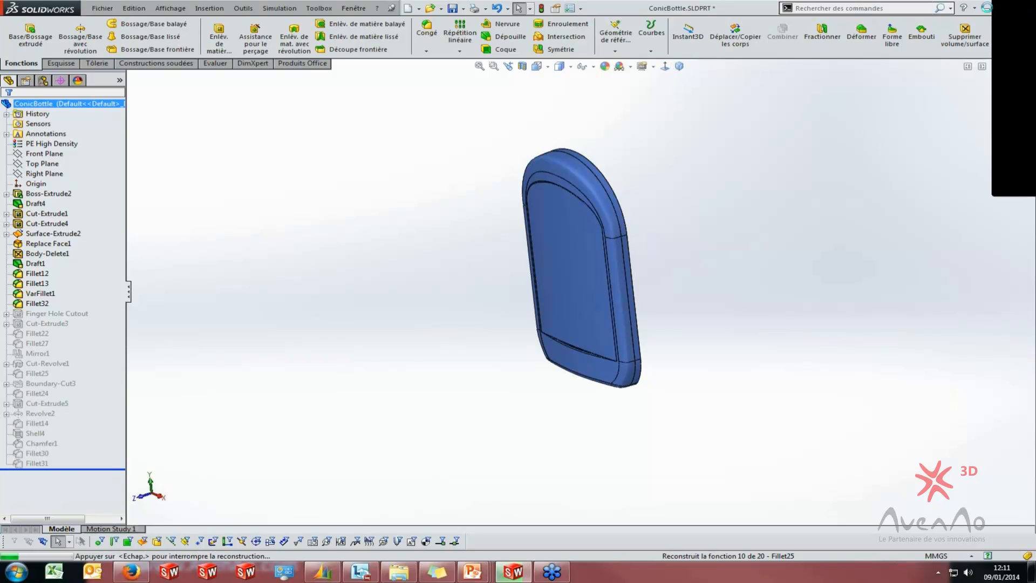
Switch to the PowerPoint slide show on the Pièce slide, checking the bottle's rebuild in SolidWorks in between
{"action": "mouse_move", "coordinate": [475, 577]}
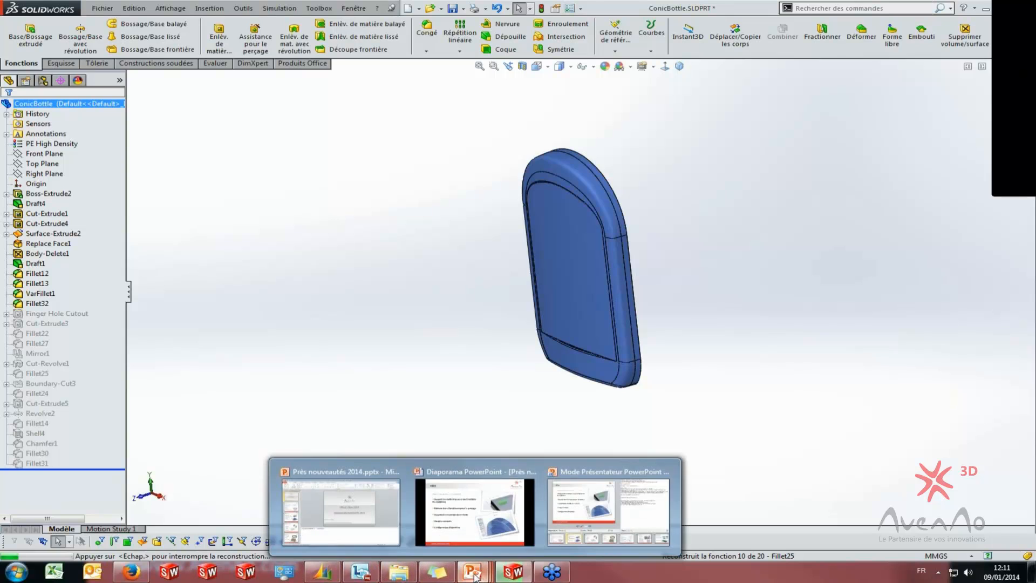
{"action": "left_click", "coordinate": [475, 510]}
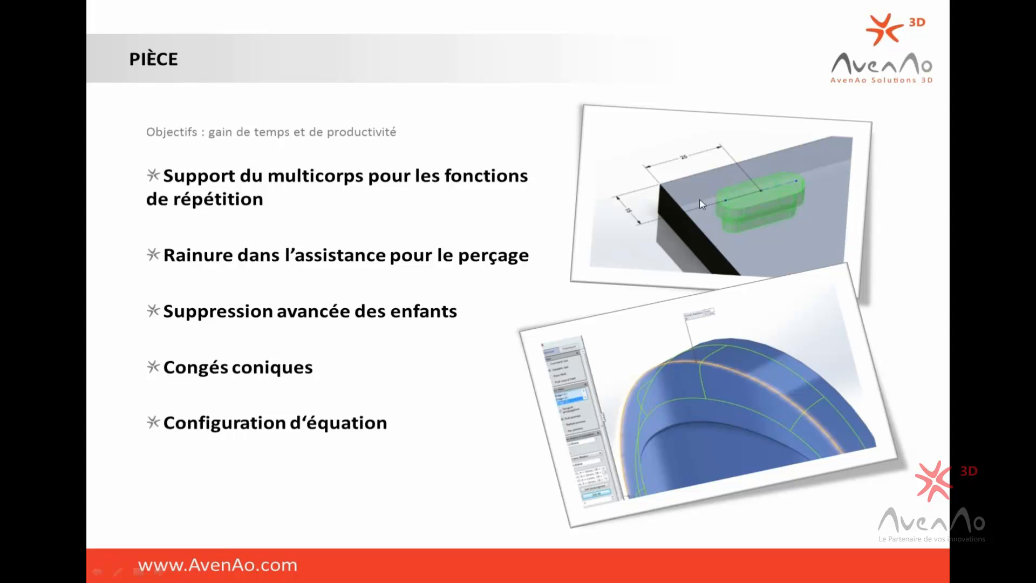
{"action": "key", "text": "super"}
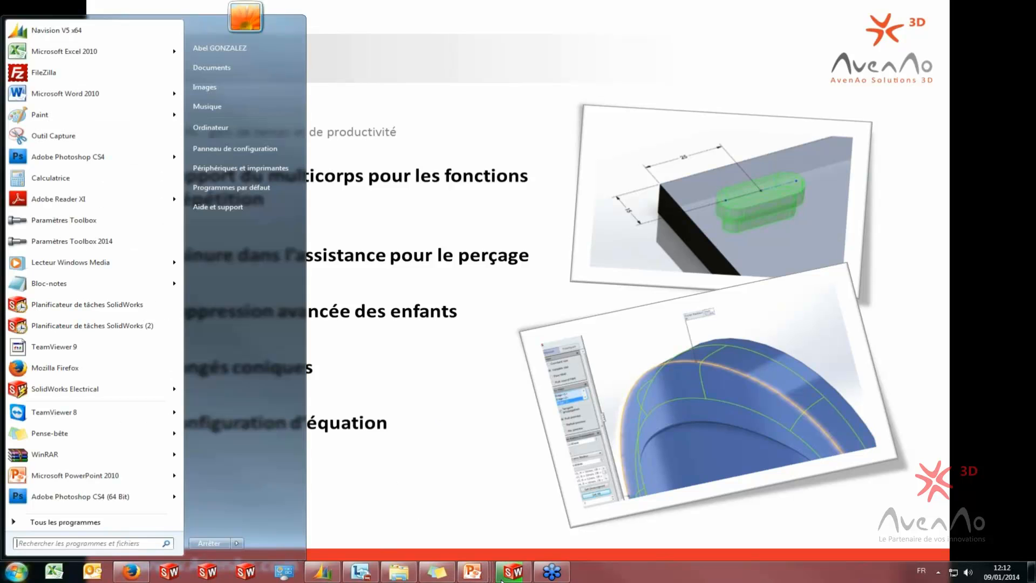
{"action": "left_click", "coordinate": [510, 574]}
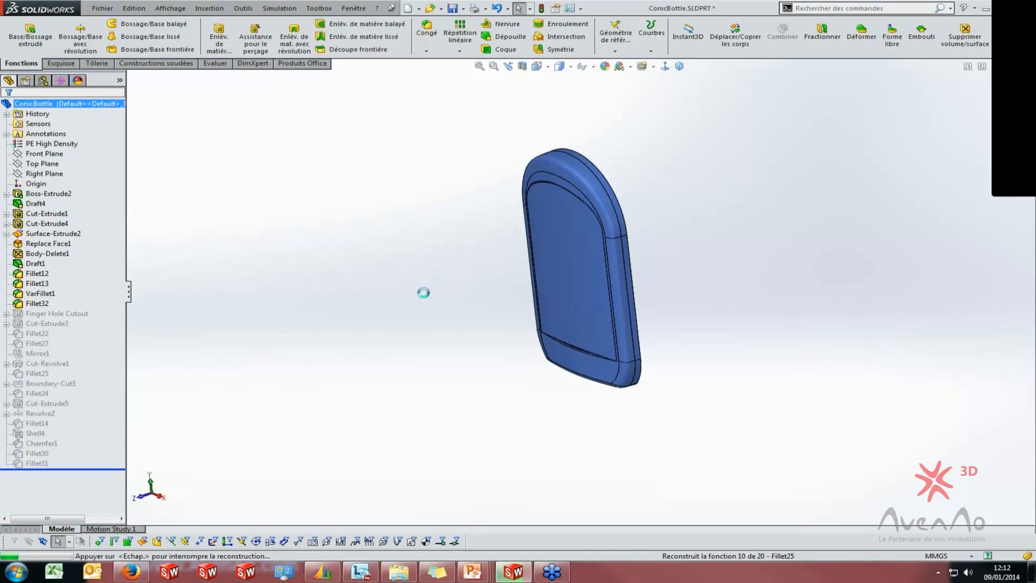
{"action": "mouse_move", "coordinate": [475, 573]}
{"action": "left_click", "coordinate": [478, 537]}
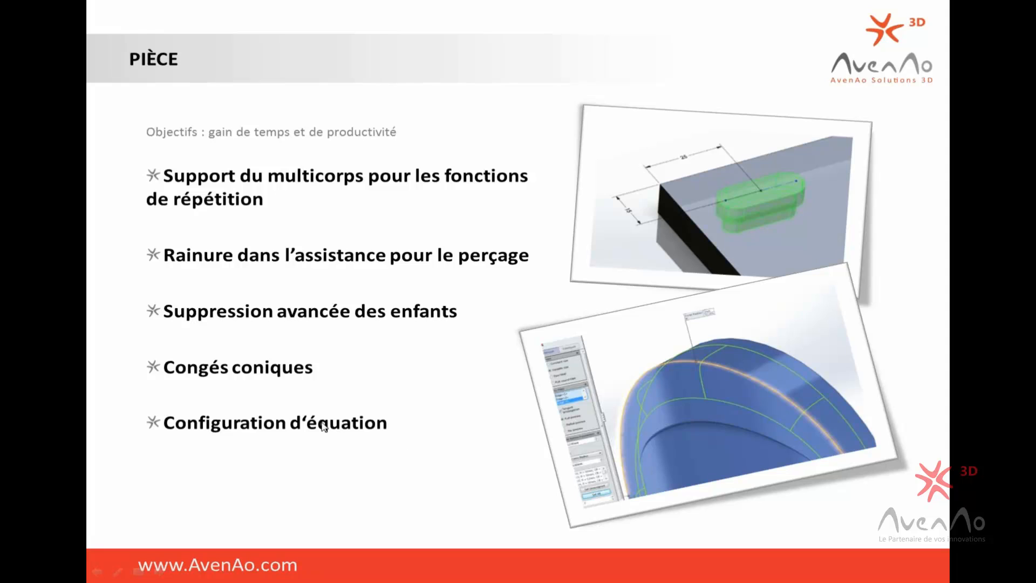
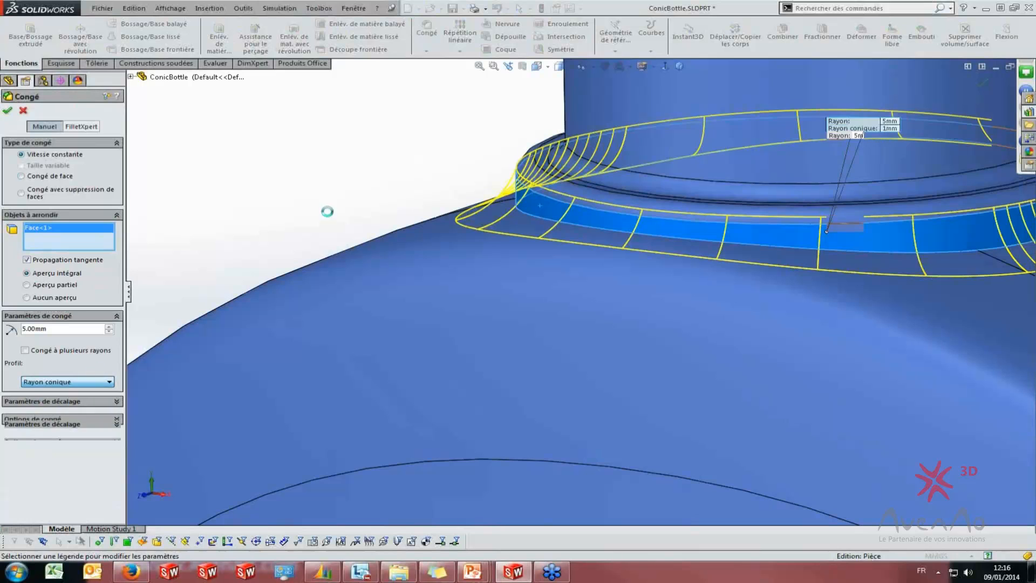
Set the conic radius of the constant-size fillet at the bottle's neck base to 2 mm
{"action": "middle_click_drag", "start_coordinate": [446, 289], "coordinate": [370, 301]}
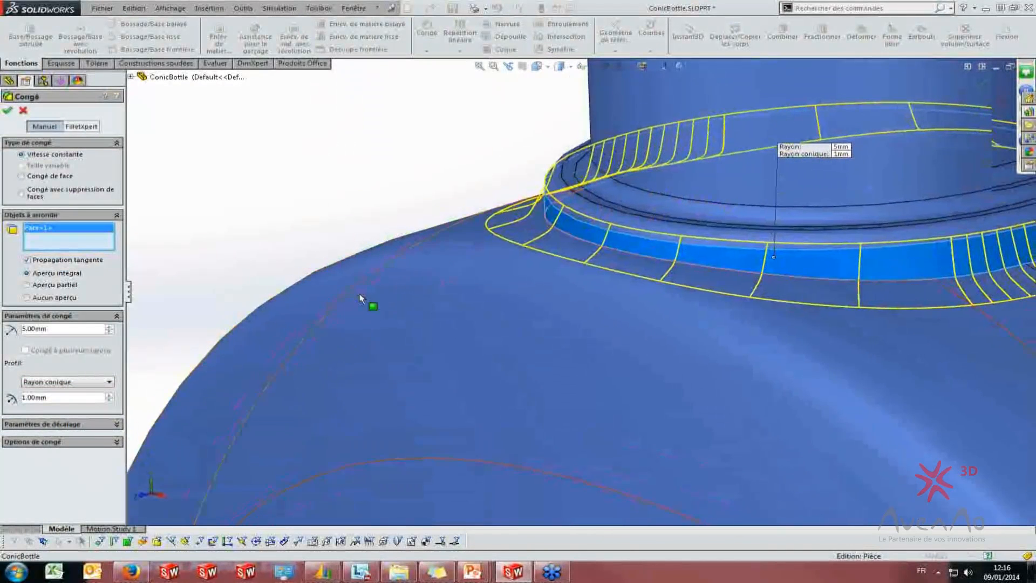
{"action": "double_click", "coordinate": [65, 397]}
{"action": "type", "text": "2"}
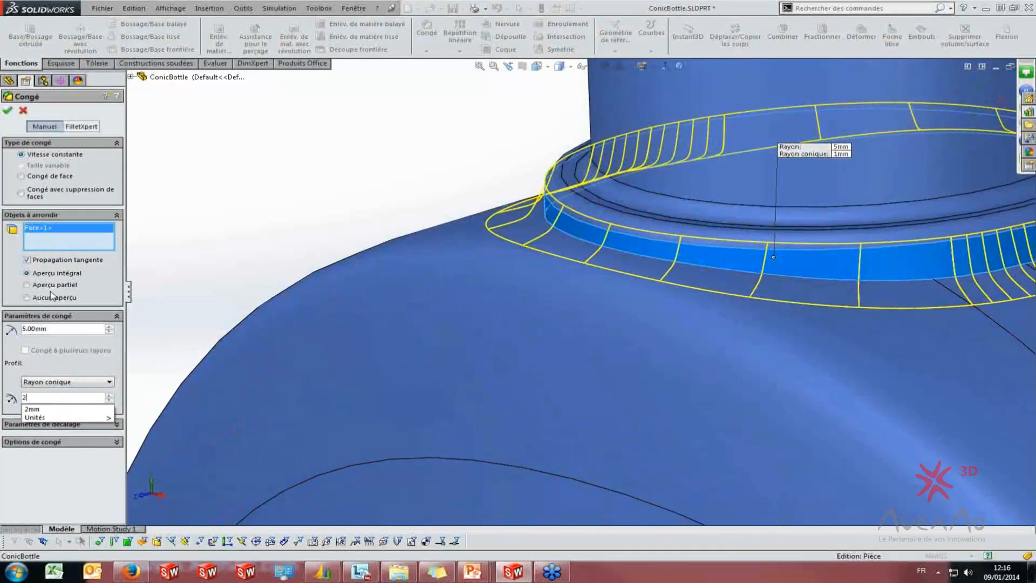
{"action": "key", "text": "Return"}
{"action": "mouse_move", "coordinate": [512, 300]}
{"action": "middle_mouse_down"}
{"action": "mouse_move", "coordinate": [527, 259]}
{"action": "mouse_move", "coordinate": [526, 294]}
{"action": "middle_mouse_up"}
Switch the neck-base fillet's profile to Conique Rhô with a Rho value of 0.2
{"action": "left_click", "coordinate": [70, 382]}
{"action": "left_click", "coordinate": [58, 401]}
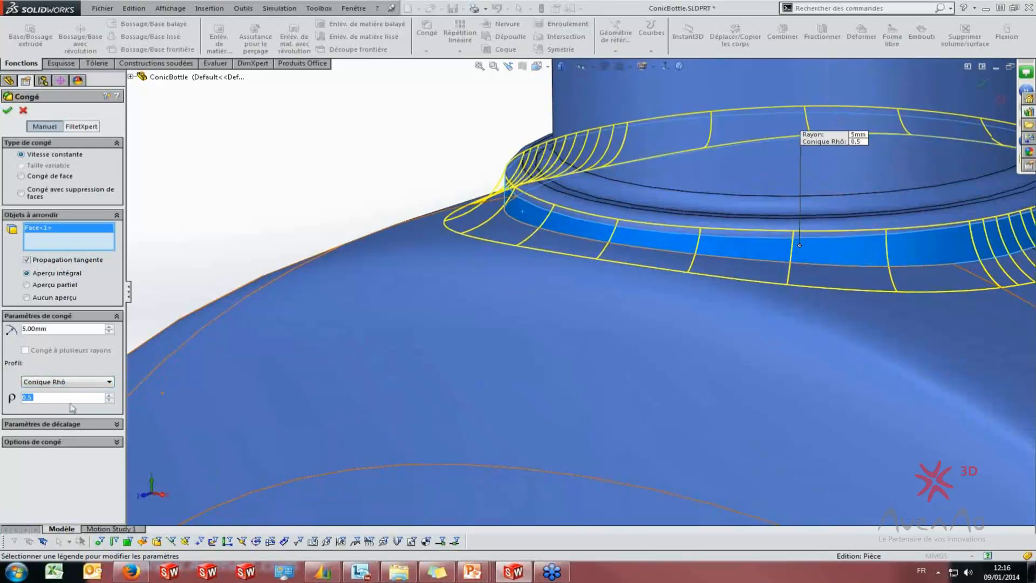
{"action": "type", "text": "0.2"}
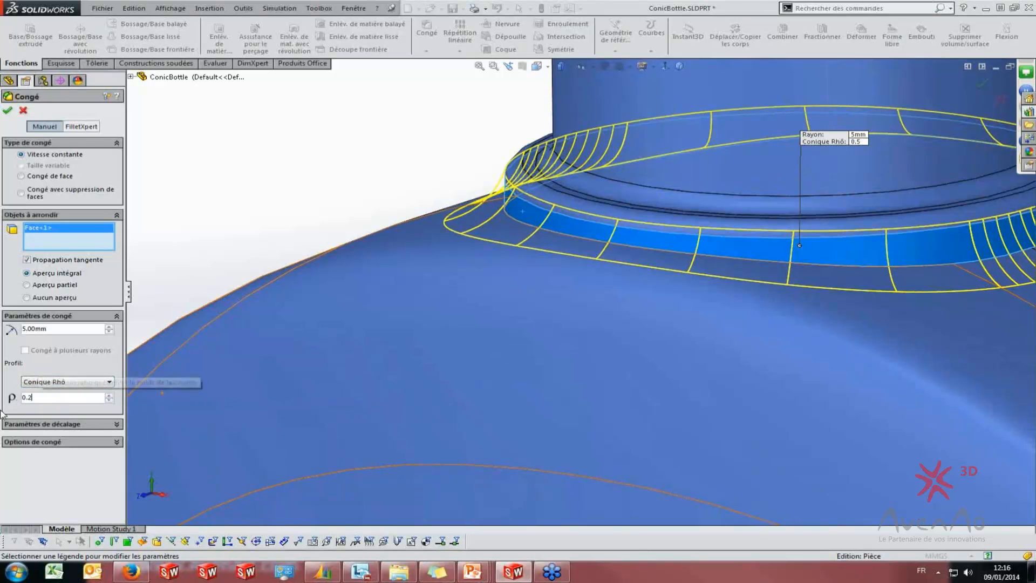
{"action": "key", "text": "Return"}
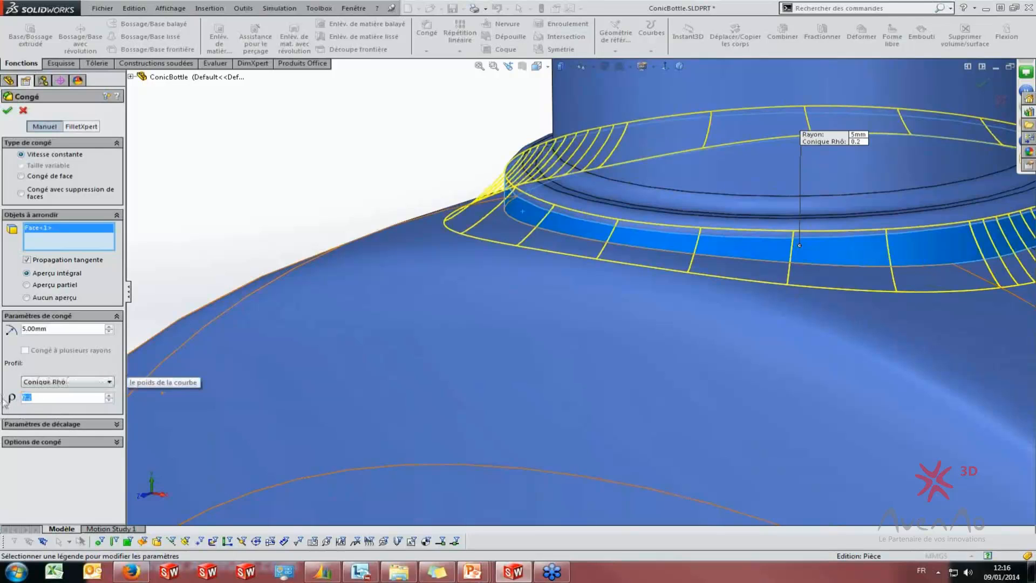
Set the neck-base fillet's Rho value to 0.9 and create the fillet
{"action": "type", "text": "0.9"}
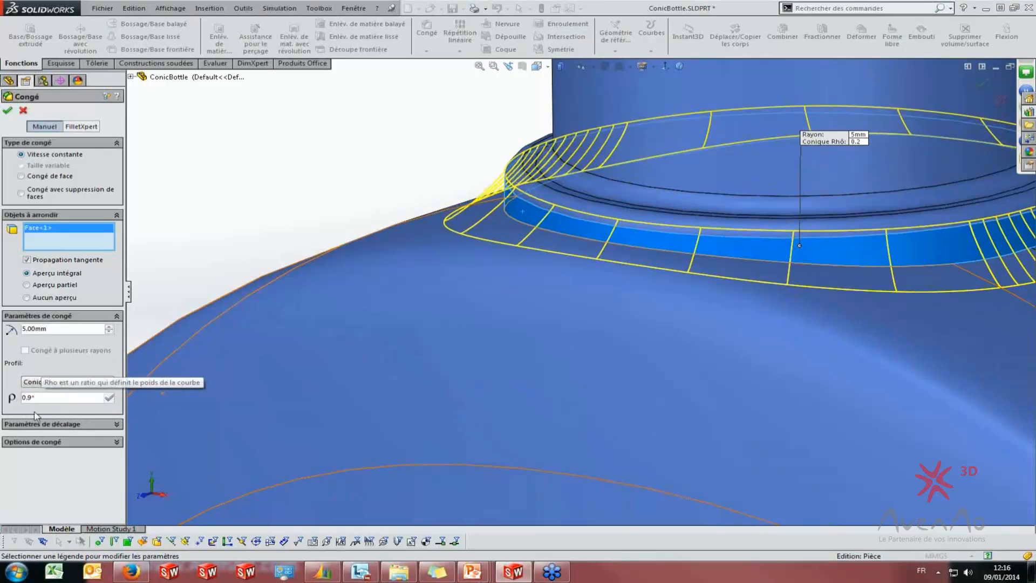
{"action": "key", "text": "Return"}
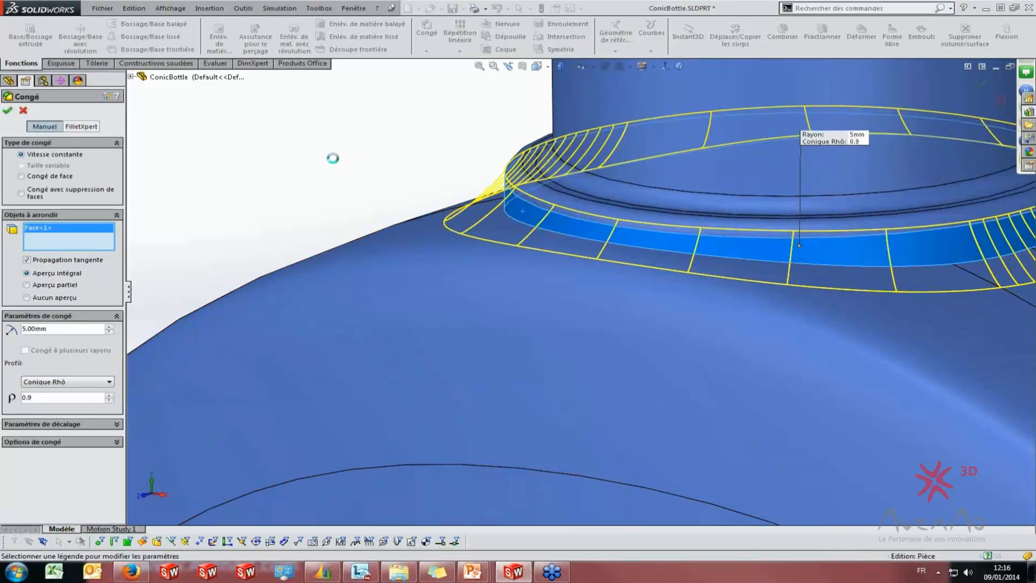
{"action": "middle_click_drag", "start_coordinate": [423, 268], "coordinate": [502, 254]}
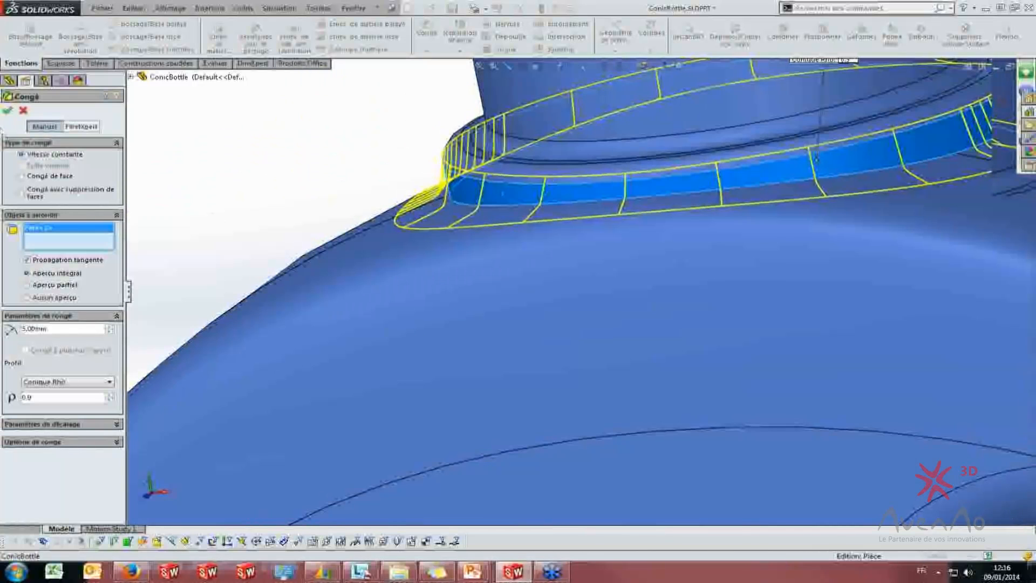
{"action": "left_click", "coordinate": [8, 111]}
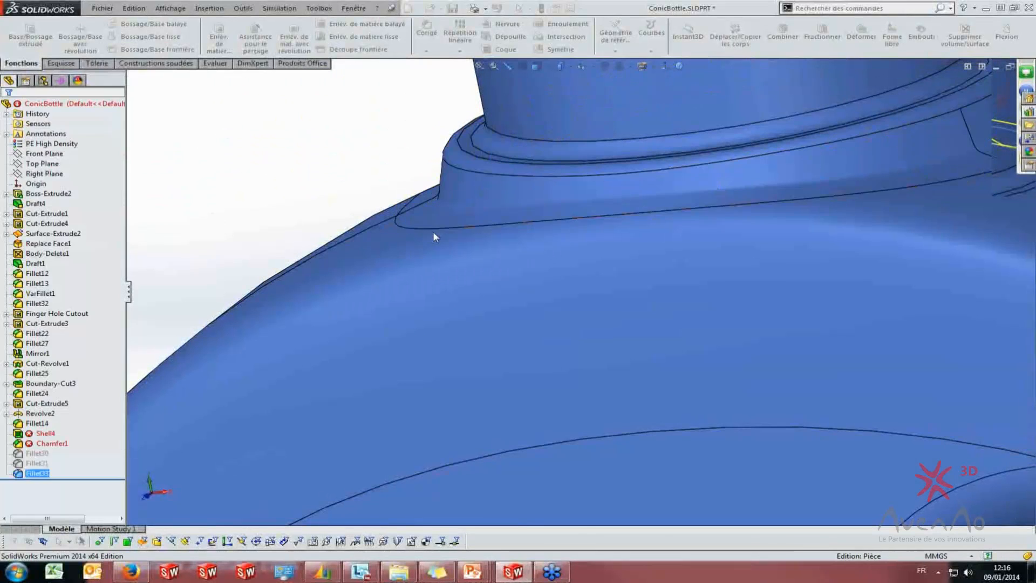
Inspect the new fillet around the bottle's neck, and close the ConicBottle part and the other open document
{"action": "middle_click_drag", "start_coordinate": [313, 177], "coordinate": [354, 180]}
{"action": "scroll", "coordinate": [590, 248], "scroll_direction": "up", "scroll_amount": 4}
{"action": "scroll", "coordinate": [590, 247], "scroll_direction": "down", "scroll_amount": 1}
{"action": "middle_click_drag", "start_coordinate": [590, 247], "coordinate": [493, 238]}
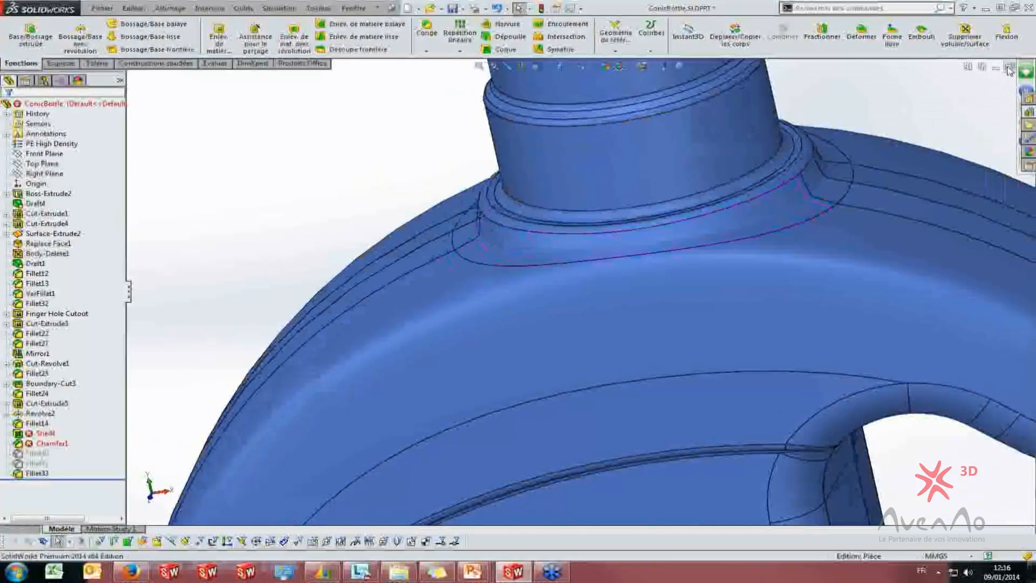
{"action": "left_click", "coordinate": [1010, 67]}
{"action": "left_click", "coordinate": [975, 81]}
{"action": "left_click", "coordinate": [426, 296]}
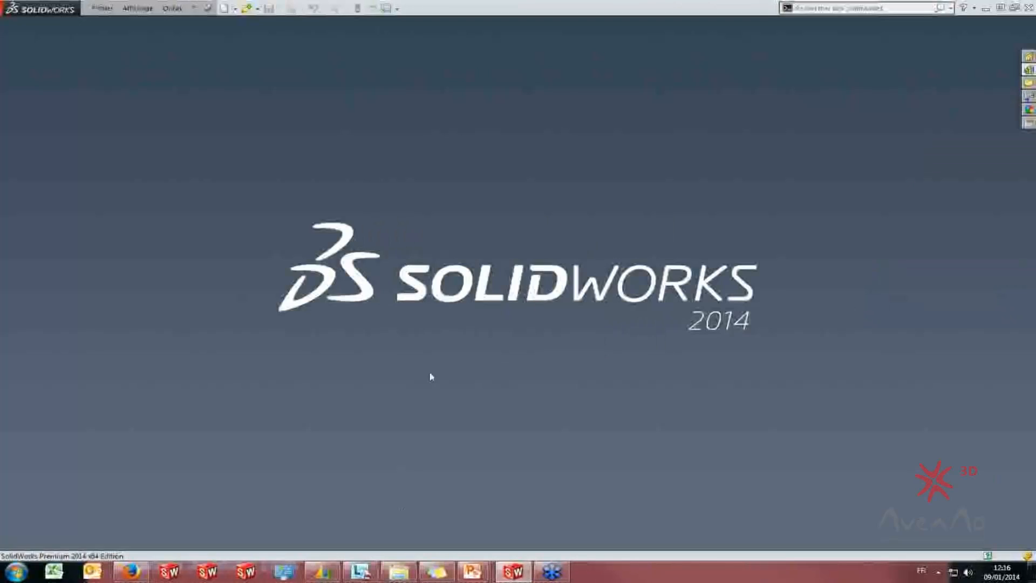
Switch to the PowerPoint slide show and go back to the Pièce slide
{"action": "left_click", "coordinate": [511, 578]}
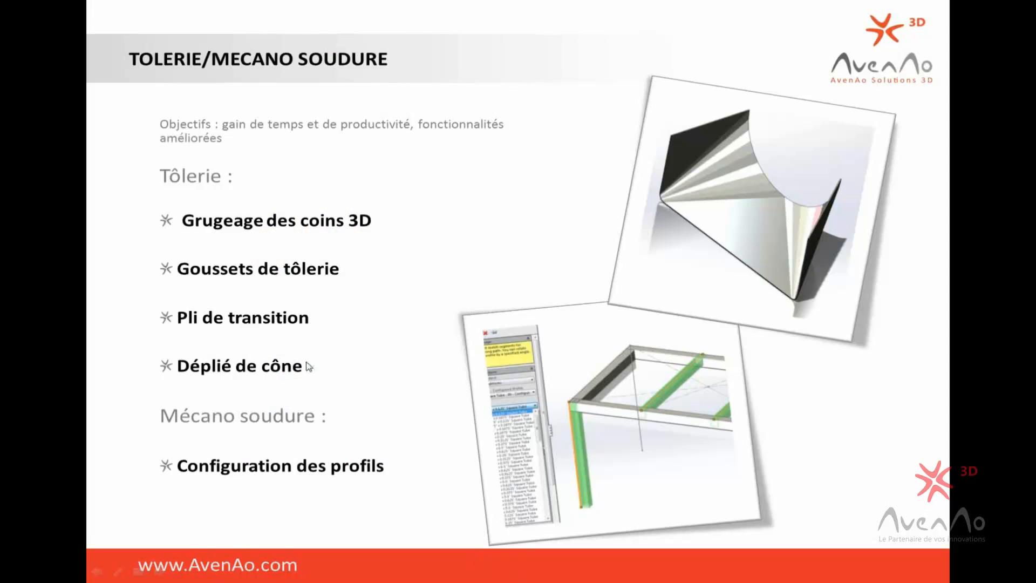
{"action": "left_click", "coordinate": [284, 345]}
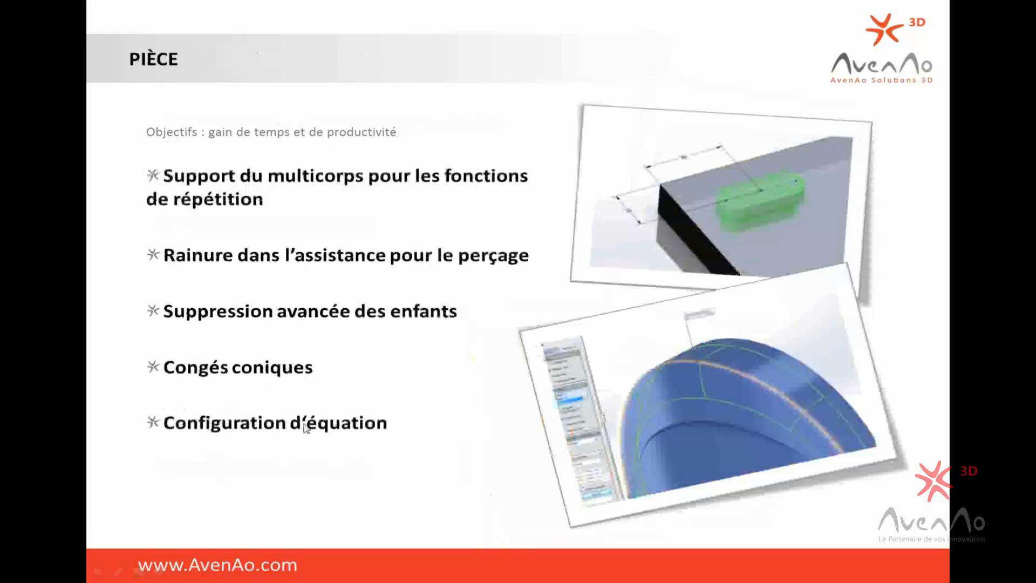
Open the Frame.SLDPRT part from File Explorer and maximize its document window in SolidWorks
{"action": "key", "text": "super"}
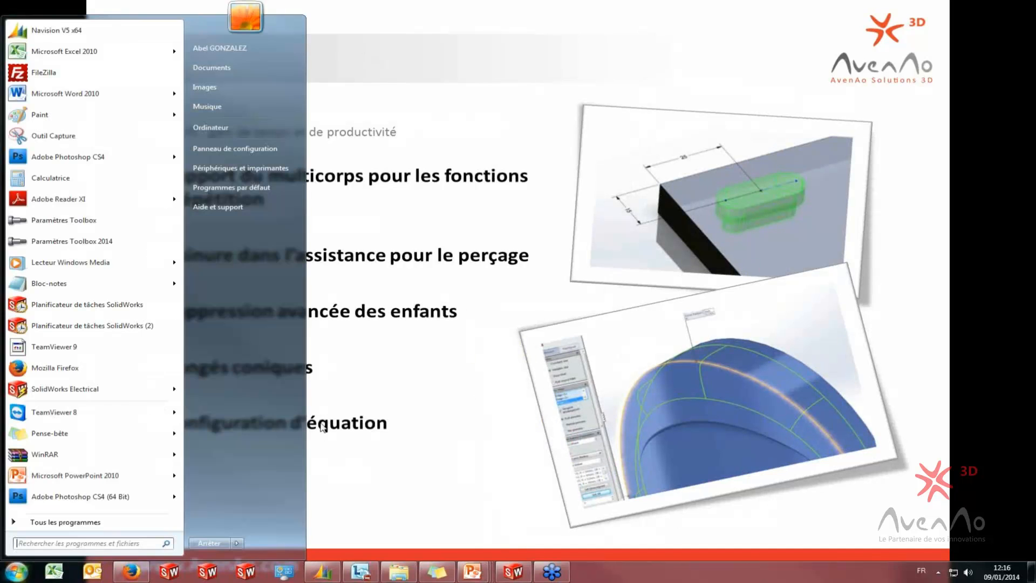
{"action": "left_click", "coordinate": [398, 573]}
{"action": "left_click", "coordinate": [229, 103]}
{"action": "double_click", "coordinate": [230, 103]}
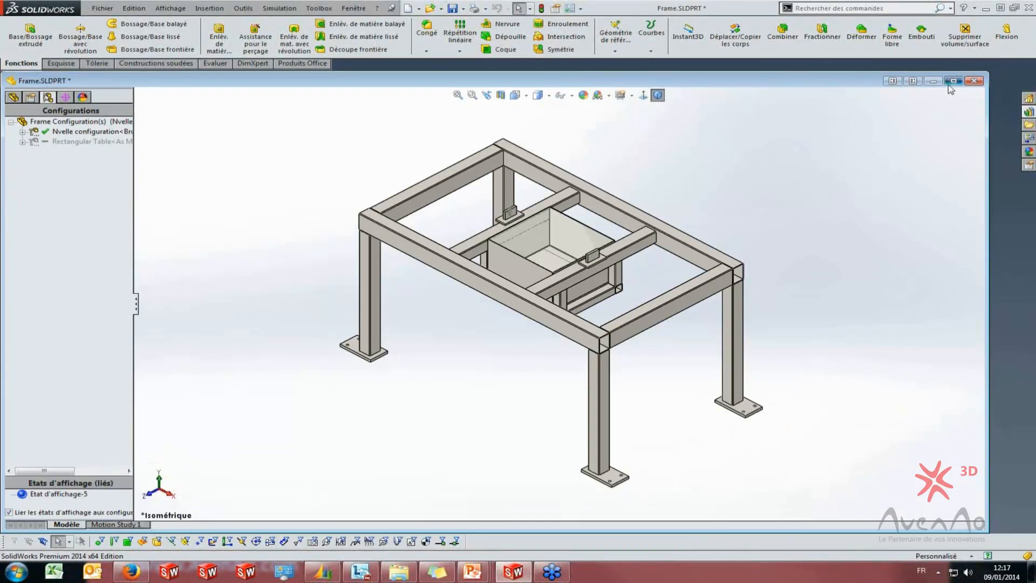
{"action": "left_click", "coordinate": [954, 70]}
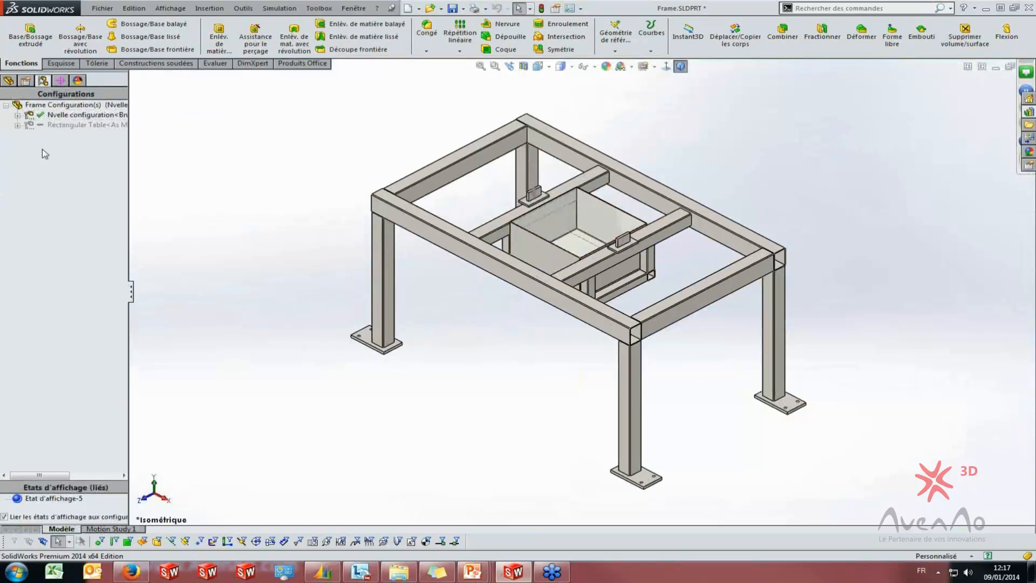
Activate the frame's Rectangular Table configuration, and switch back to Nvelle configuration
{"action": "double_click", "coordinate": [75, 127]}
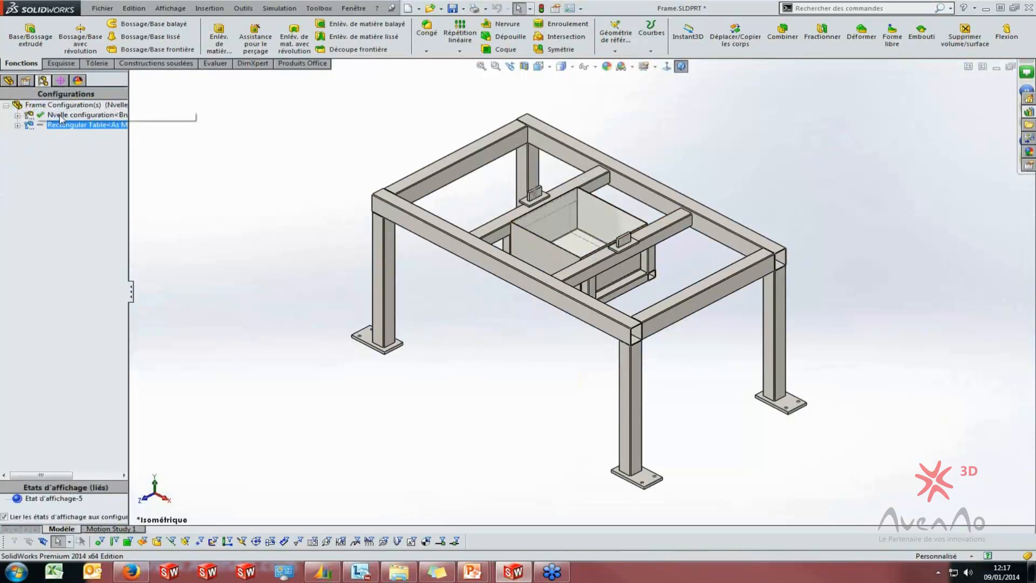
{"action": "double_click", "coordinate": [76, 115]}
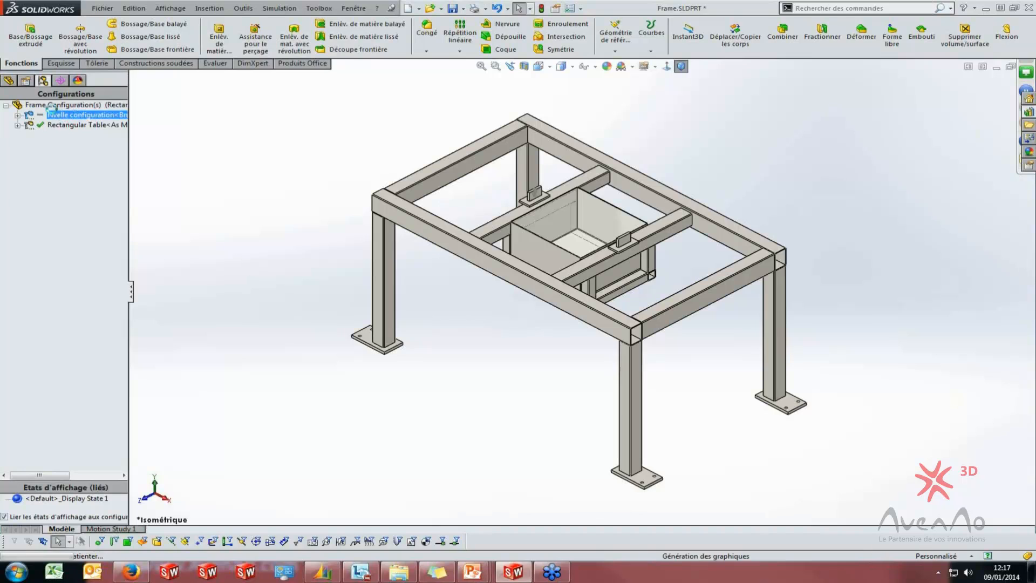
Link the frame's long-side dimension D2@3DSketch1 to D1@3DSketch1 with an equation that applies to this configuration only
{"action": "double_click", "coordinate": [499, 270]}
{"action": "double_click", "coordinate": [431, 308]}
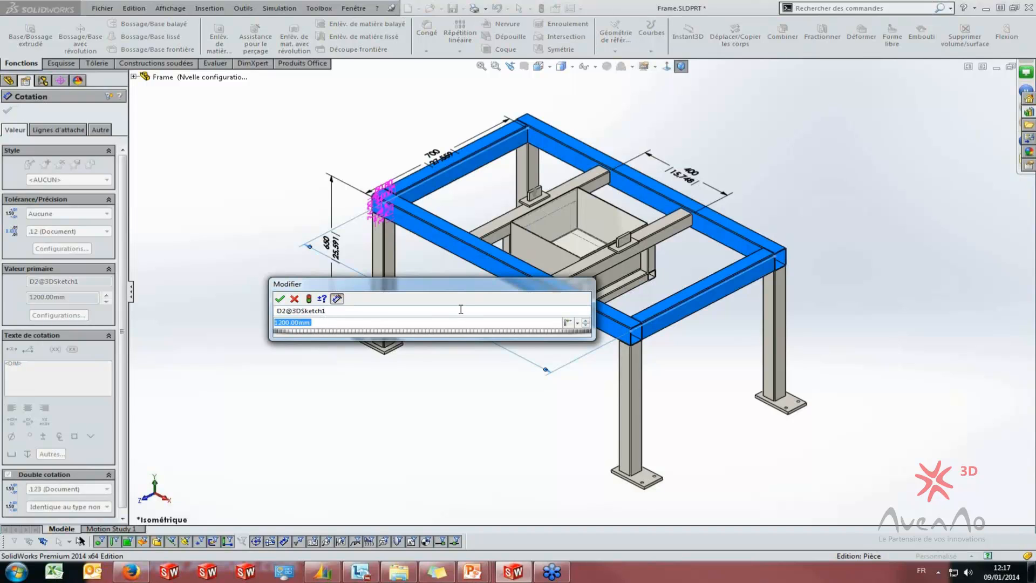
{"action": "type", "text": "="}
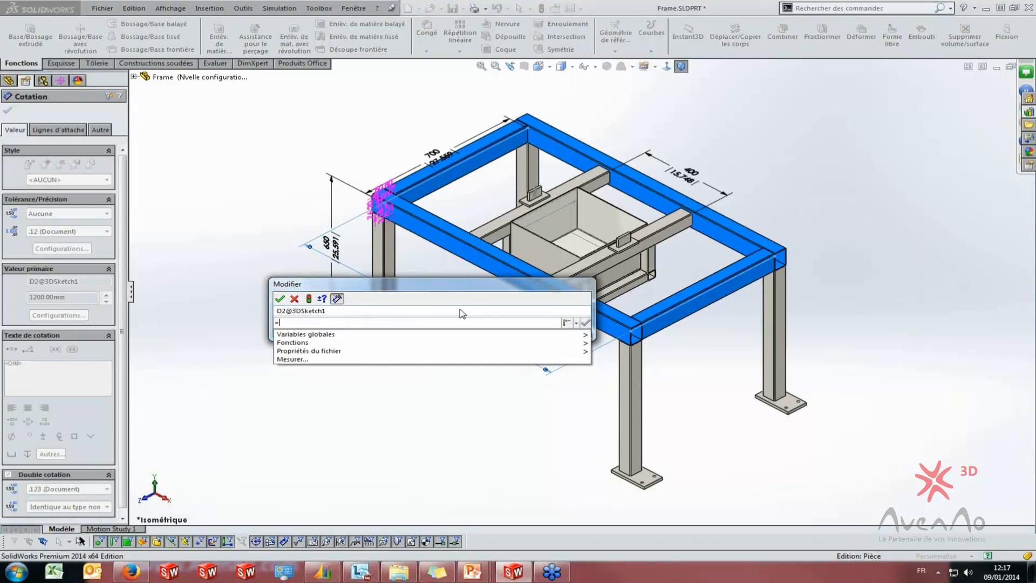
{"action": "left_click", "coordinate": [443, 150]}
{"action": "double_click", "coordinate": [440, 164]}
{"action": "left_click", "coordinate": [440, 163]}
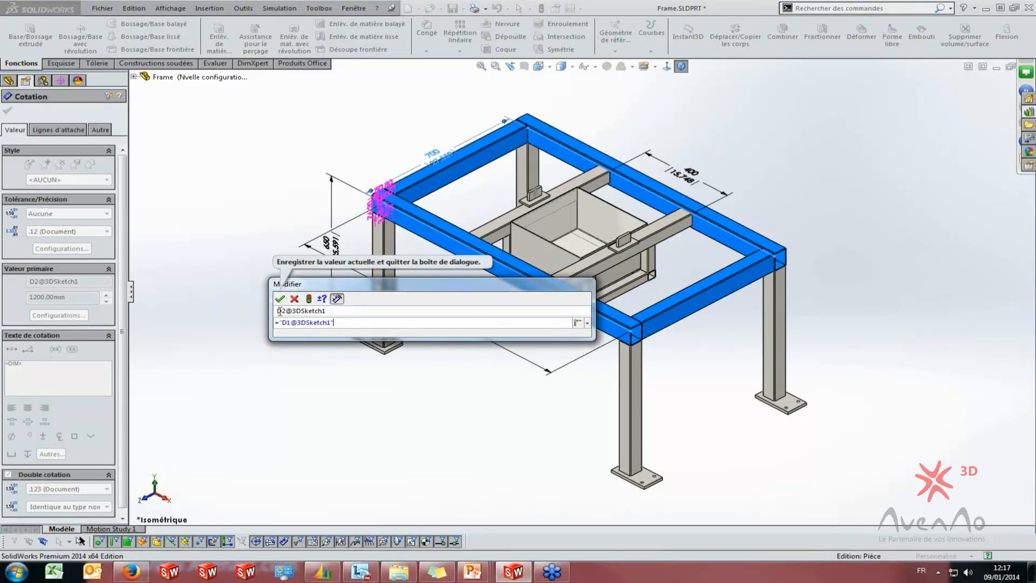
{"action": "left_click", "coordinate": [587, 323]}
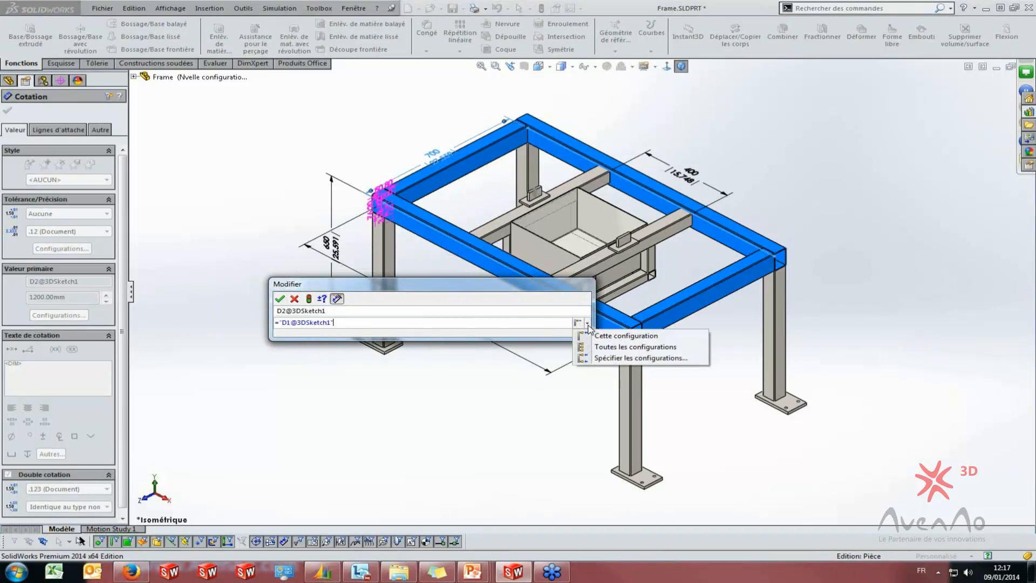
{"action": "left_click", "coordinate": [626, 336]}
{"action": "left_click", "coordinate": [279, 299]}
{"action": "left_click", "coordinate": [242, 214]}
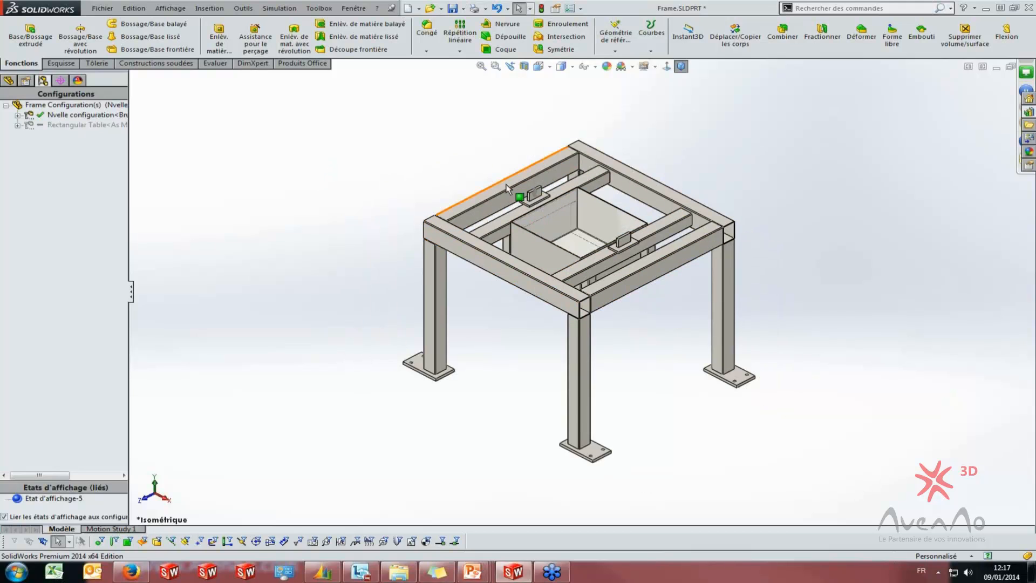
Activate the Rectangular Table configuration and view its entries in the equation manager
{"action": "double_click", "coordinate": [54, 124]}
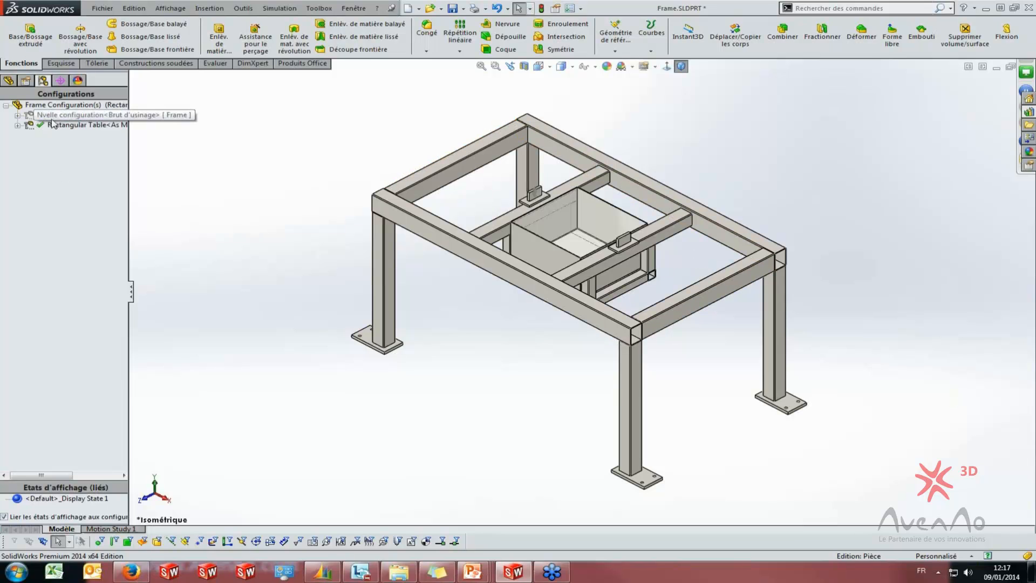
{"action": "left_click", "coordinate": [8, 80]}
{"action": "right_click", "coordinate": [47, 155]}
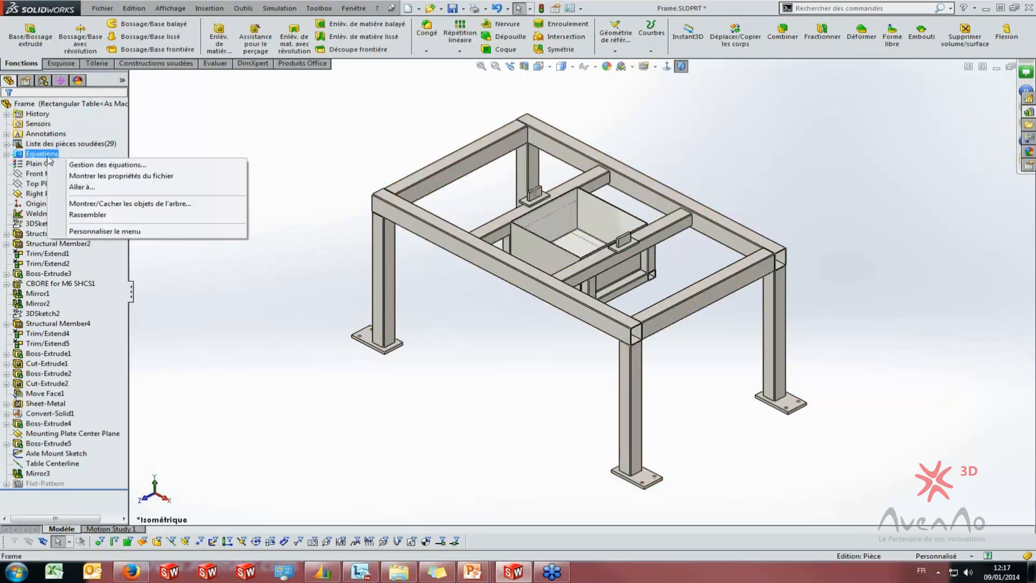
{"action": "left_click", "coordinate": [84, 165]}
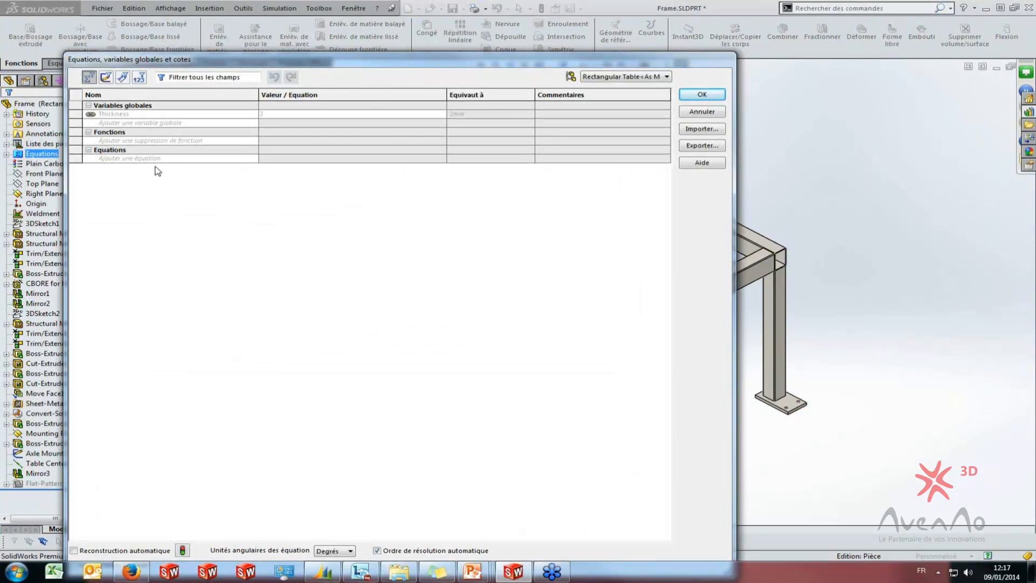
{"action": "left_click_drag", "start_coordinate": [269, 65], "coordinate": [316, 68]}
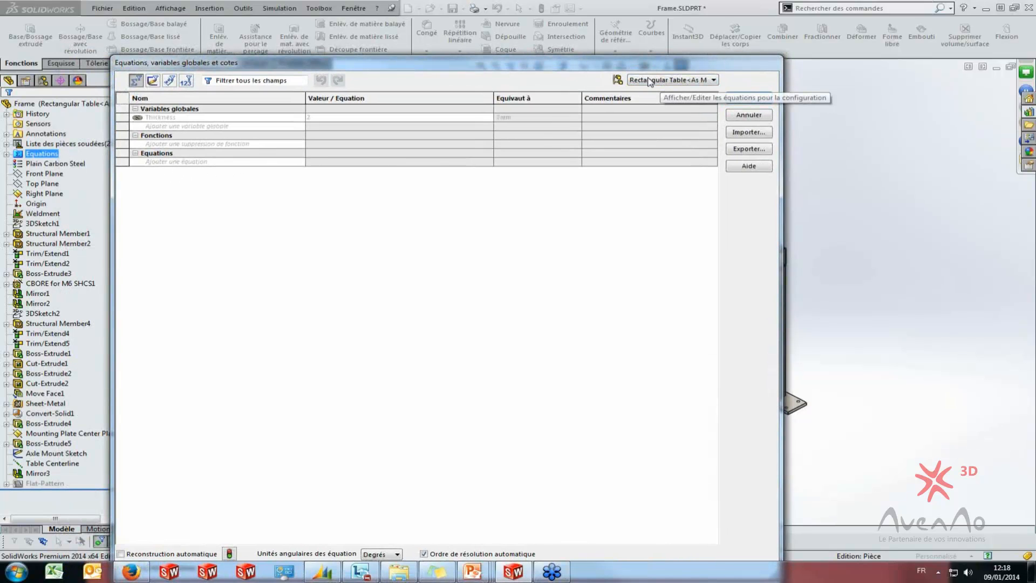
Show the equations of Nvelle configuration in the equation manager, and close it without changes
{"action": "left_click", "coordinate": [649, 81]}
{"action": "left_click", "coordinate": [655, 110]}
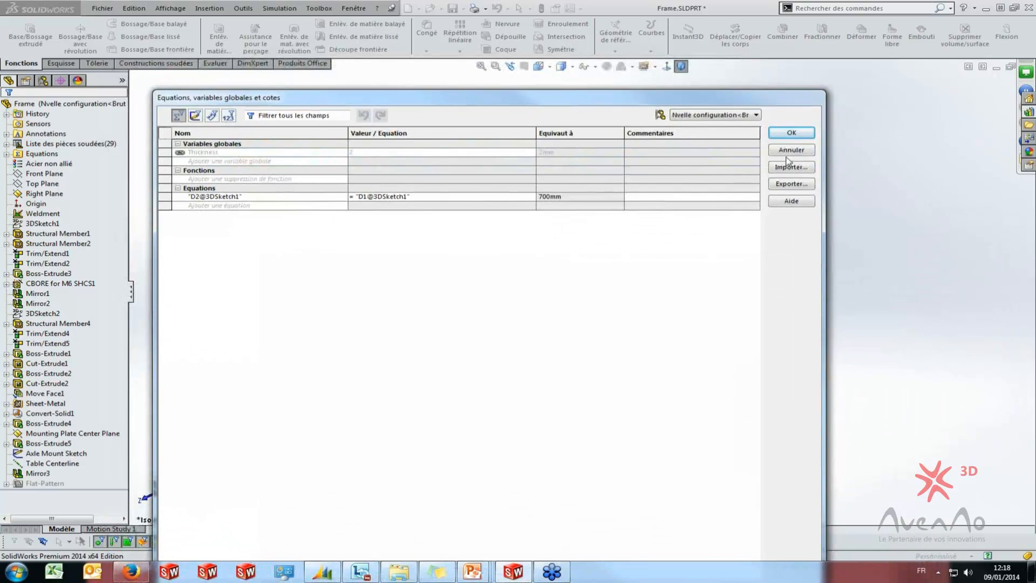
{"action": "left_click", "coordinate": [783, 153]}
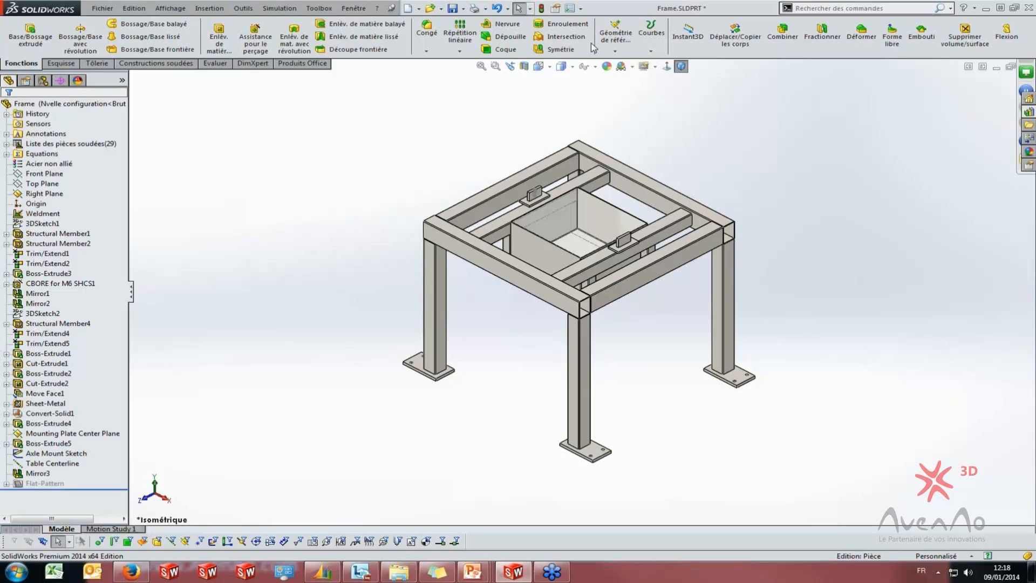
Minimize the Frame document window, switch to the PowerPoint slide show and advance to the Tolerie/Mecano soudure slide
{"action": "left_click", "coordinate": [1012, 67]}
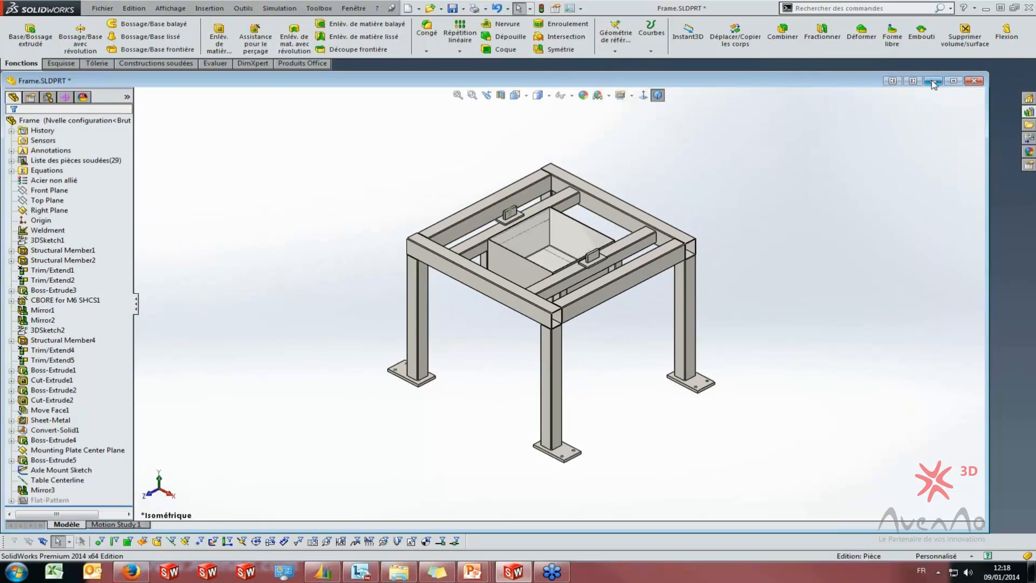
{"action": "left_click", "coordinate": [938, 82]}
{"action": "mouse_move", "coordinate": [473, 571]}
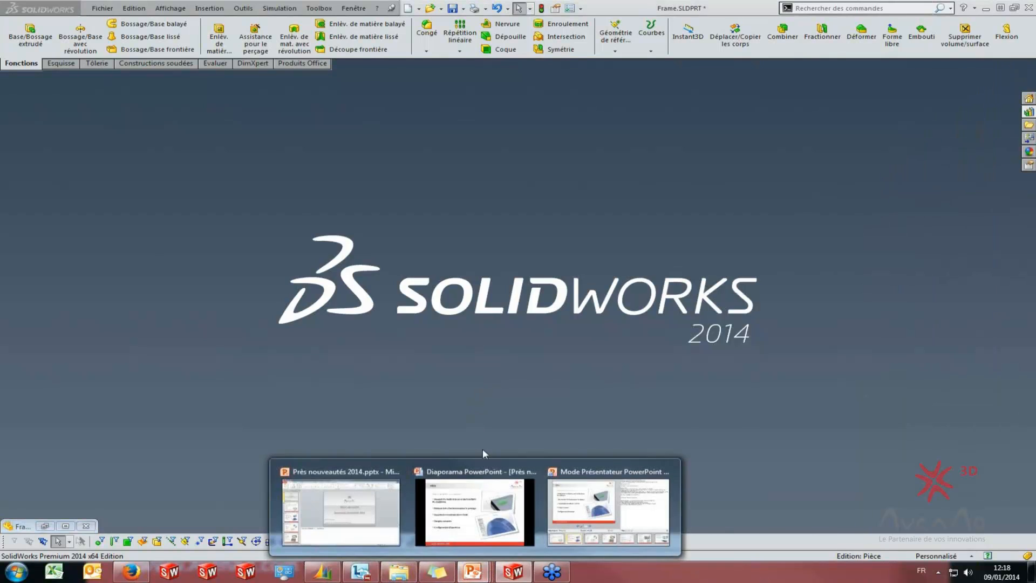
{"action": "left_click", "coordinate": [481, 464]}
{"action": "left_click", "coordinate": [464, 297]}
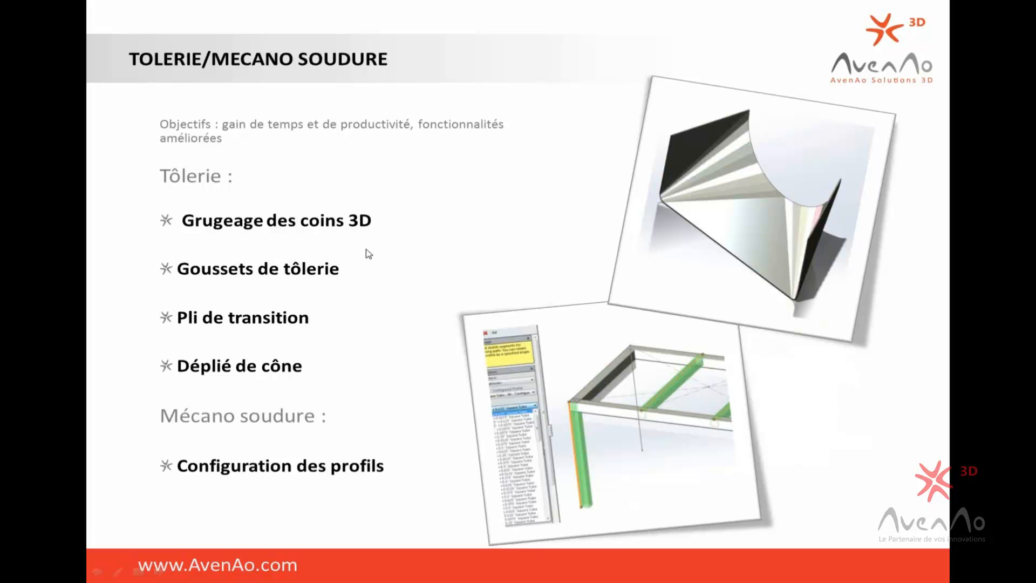
Open the Cylindrical Swept Flange.SLDPRT part from File Explorer after leaving the Slide 3 Pièce folder
{"action": "key", "text": "super"}
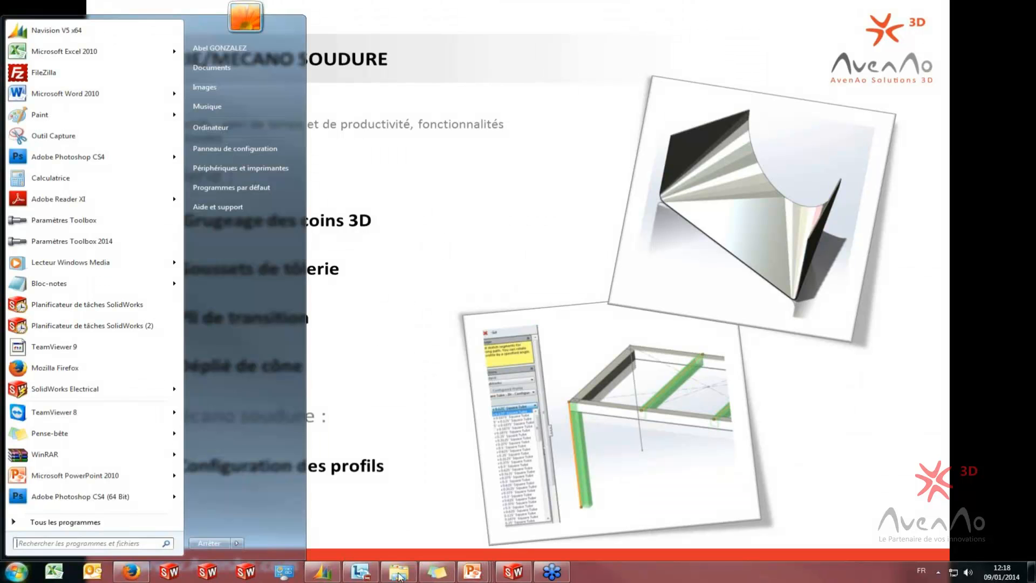
{"action": "left_click", "coordinate": [399, 573]}
{"action": "left_click", "coordinate": [230, 128]}
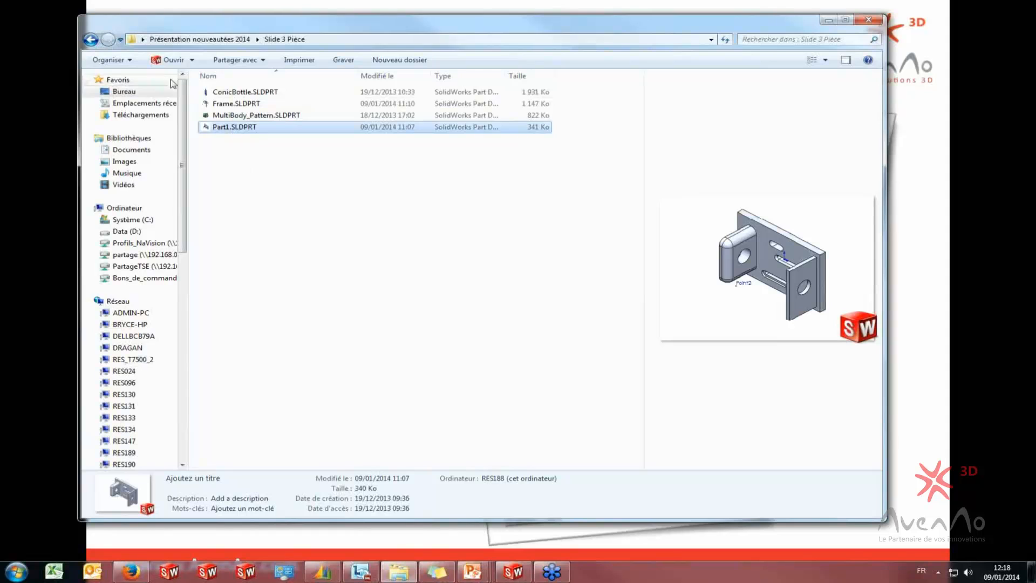
{"action": "left_click", "coordinate": [91, 39]}
{"action": "double_click", "coordinate": [251, 115]}
{"action": "left_click", "coordinate": [242, 114]}
{"action": "left_click", "coordinate": [237, 103]}
{"action": "left_click", "coordinate": [238, 91]}
{"action": "double_click", "coordinate": [238, 92]}
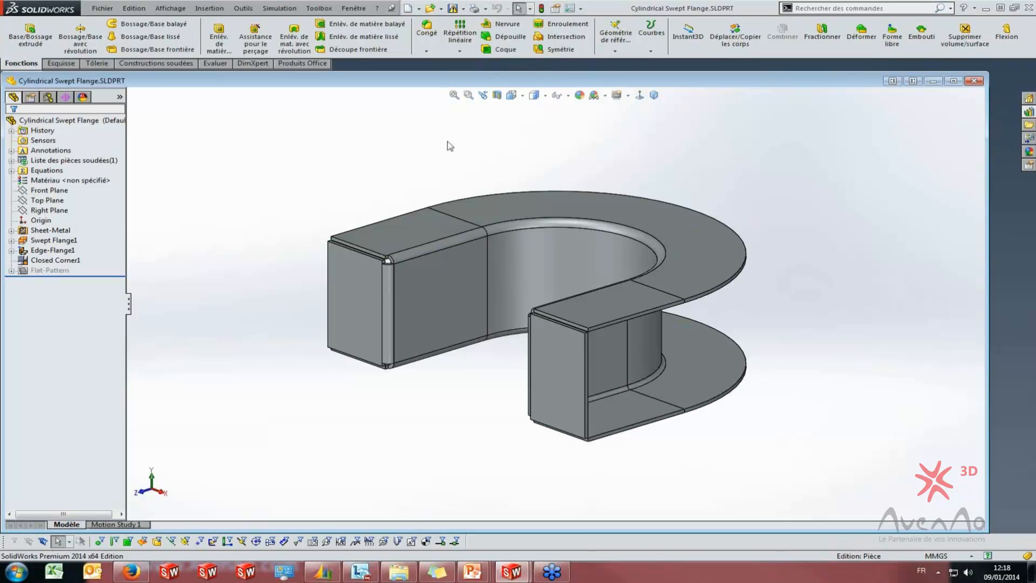
Start a sheet-metal corner relief (Grugeage de coin) on the Closed Corner1 body and collect all its corners
{"action": "left_click", "coordinate": [95, 63]}
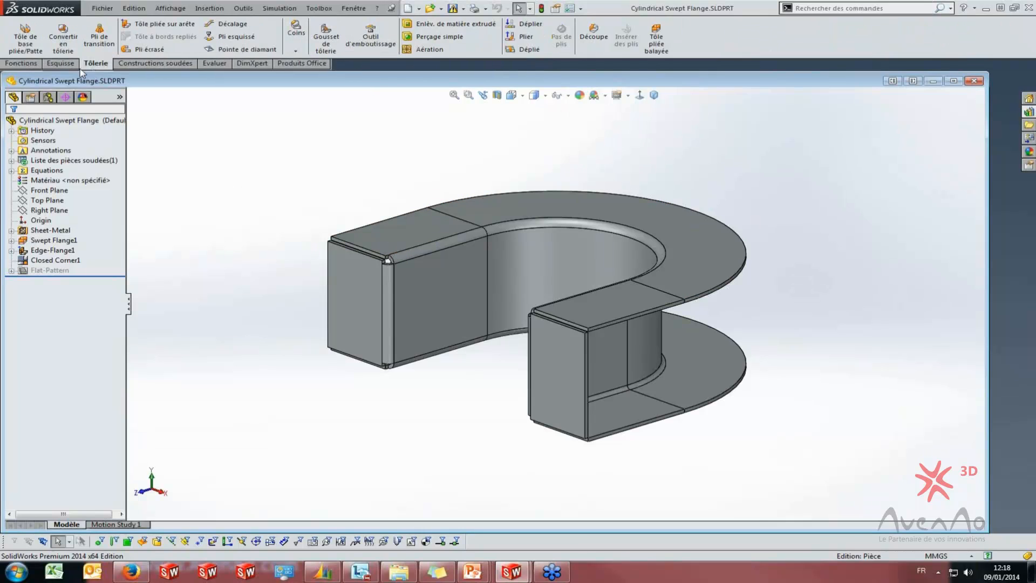
{"action": "left_click", "coordinate": [296, 50]}
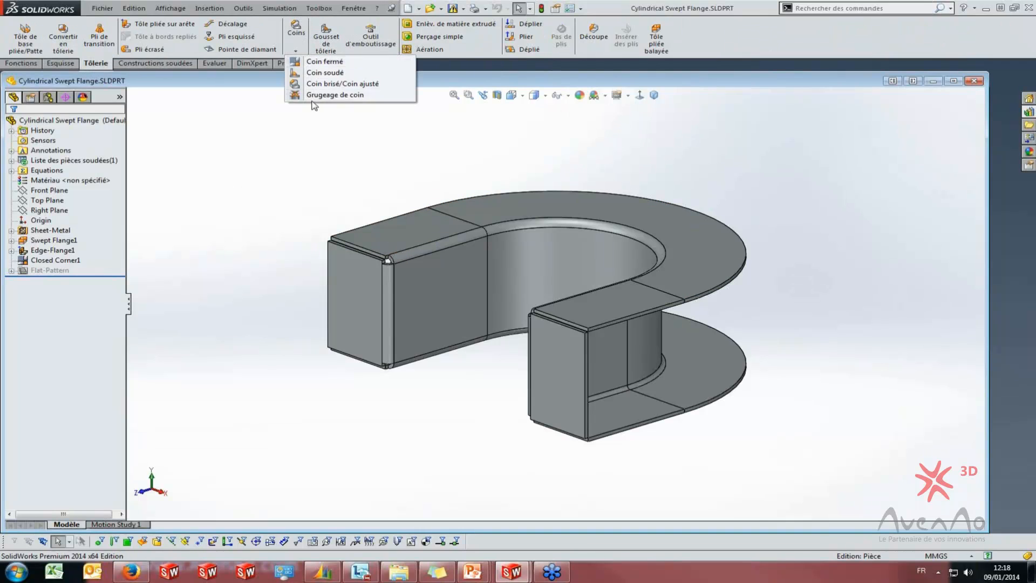
{"action": "left_click", "coordinate": [336, 95]}
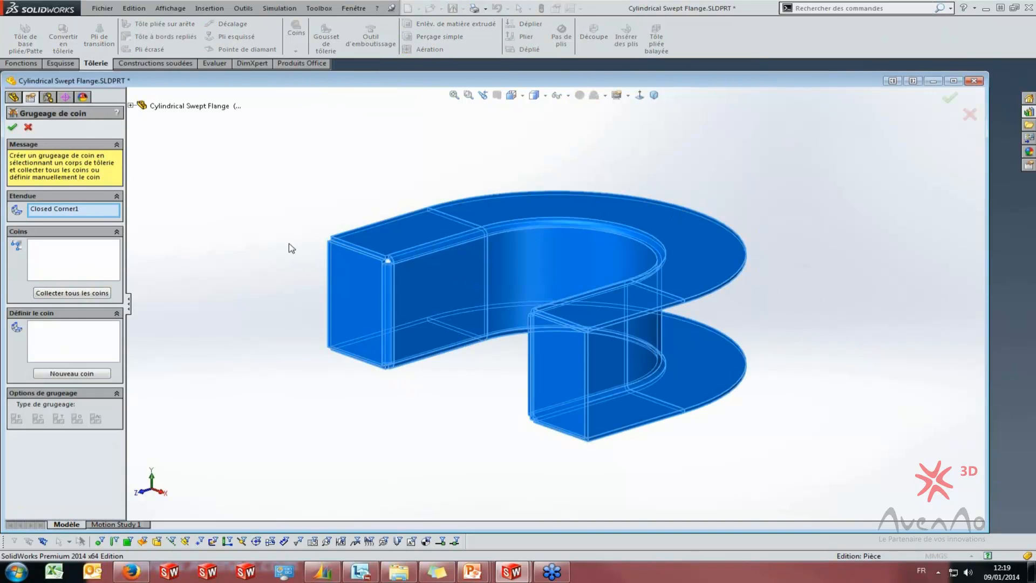
{"action": "left_click", "coordinate": [56, 293]}
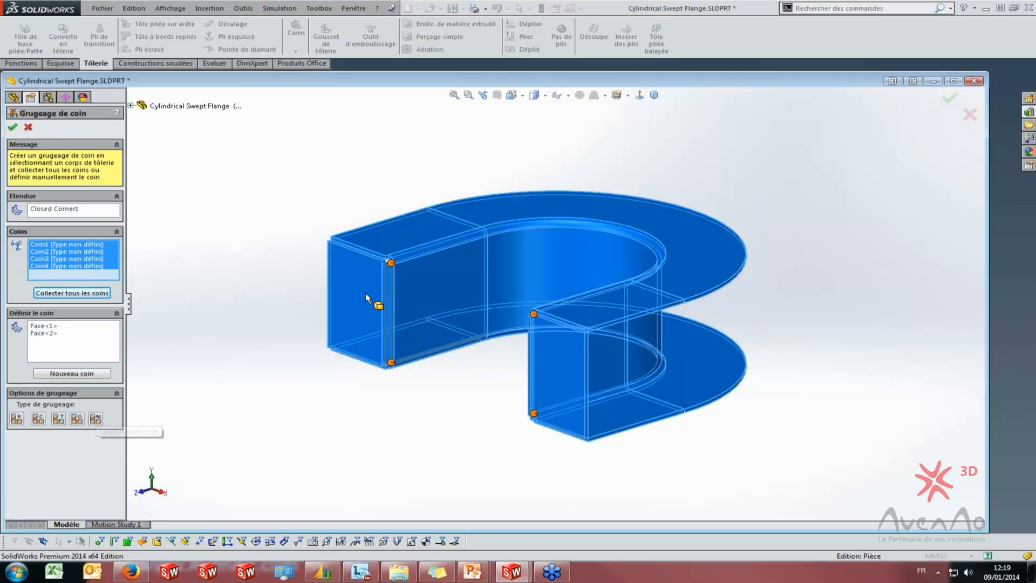
Preview the rectangular relief at the upper corner, and set all four collected corners to circular relief
{"action": "scroll", "coordinate": [370, 279], "scroll_direction": "down", "scroll_amount": 6}
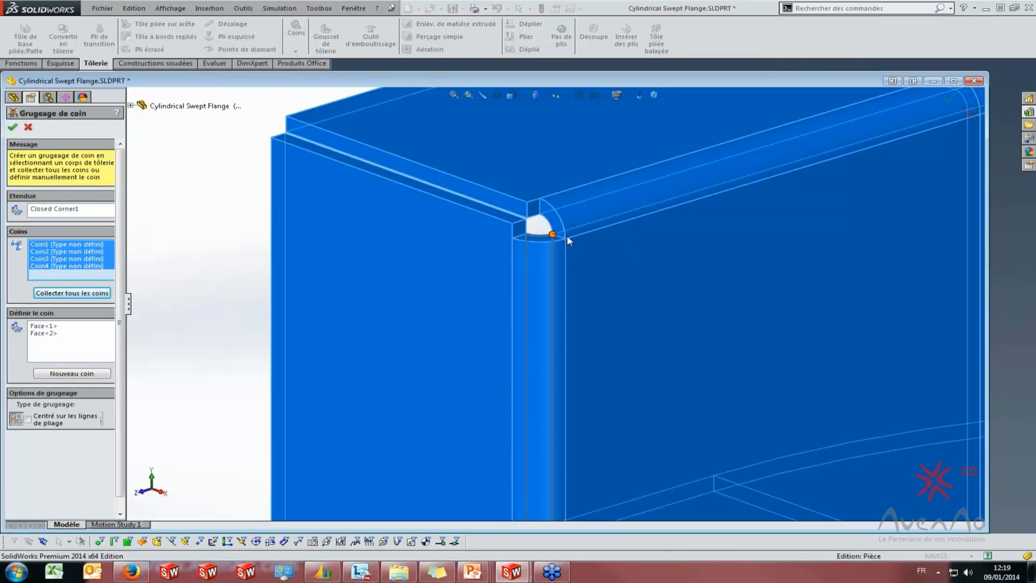
{"action": "scroll", "coordinate": [594, 236], "scroll_direction": "down", "scroll_amount": 2}
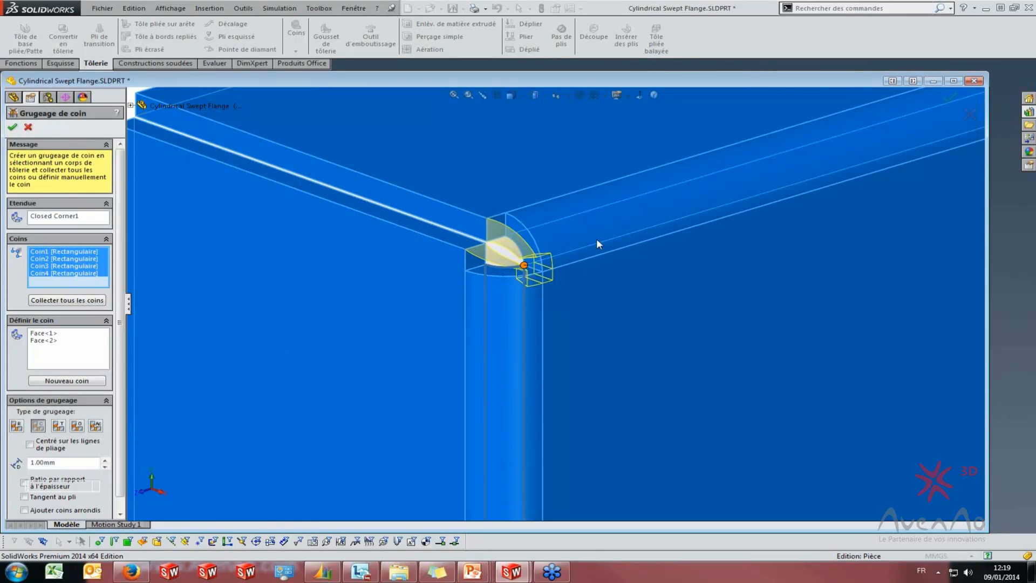
{"action": "left_click", "coordinate": [77, 426]}
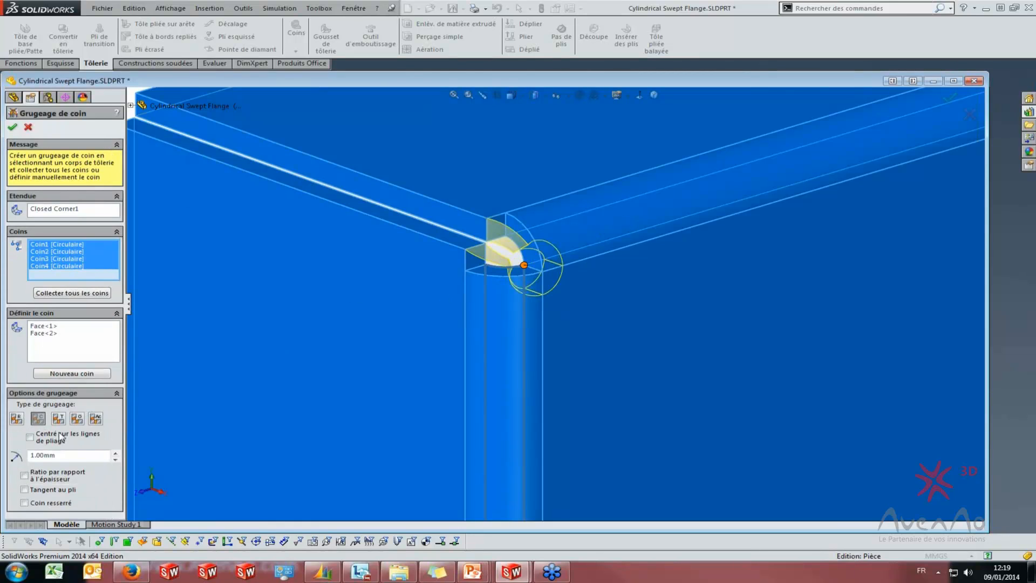
{"action": "scroll", "coordinate": [561, 335], "scroll_direction": "up", "scroll_amount": 5}
{"action": "scroll", "coordinate": [572, 359], "scroll_direction": "down", "scroll_amount": 4}
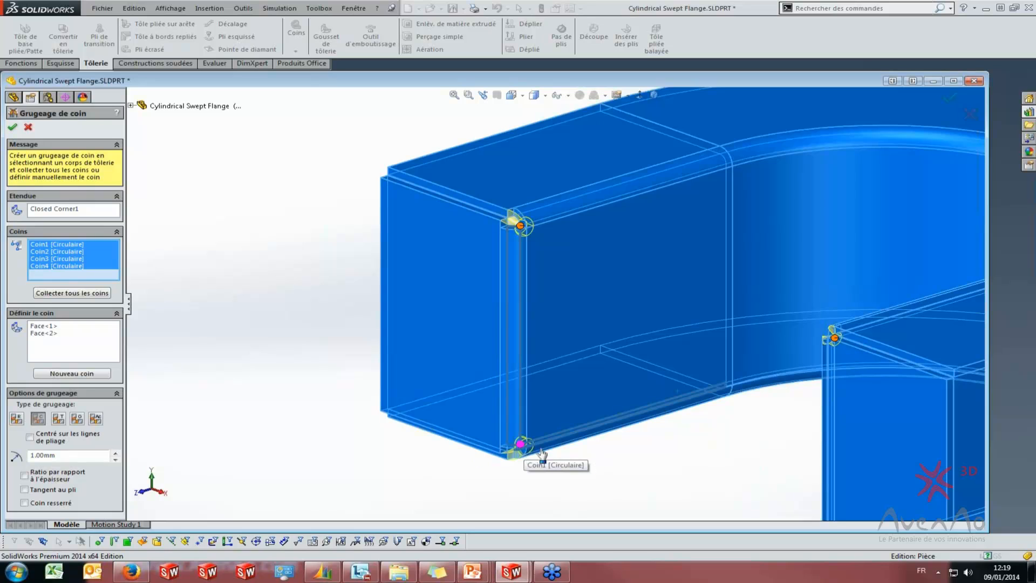
Take Coin1 out of the corner selection, and try the tear (Déchirure) and full-round (Arrondi) reliefs on the other three corners
{"action": "left_click", "coordinate": [520, 444]}
{"action": "scroll", "coordinate": [517, 455], "scroll_direction": "down", "scroll_amount": 9}
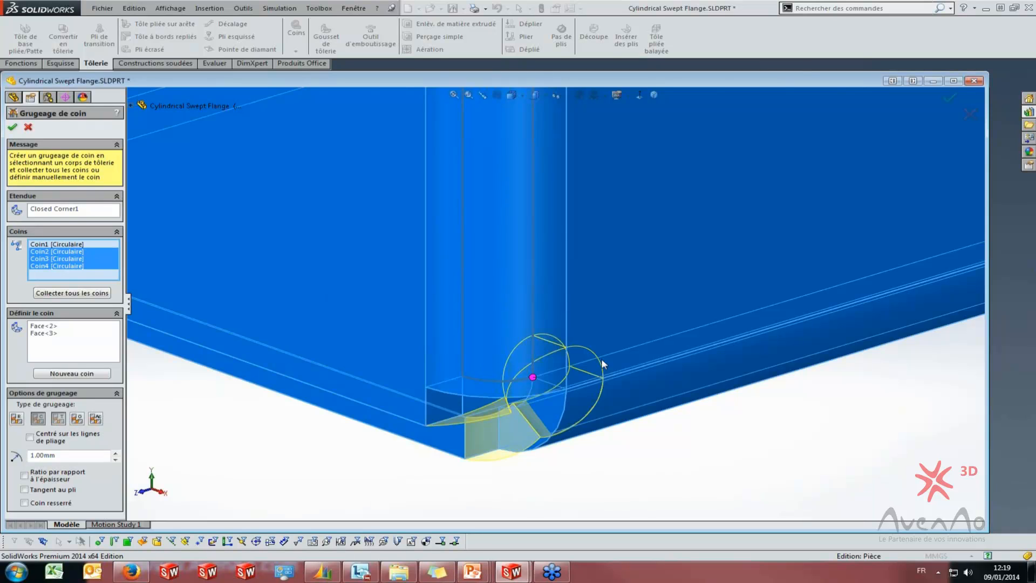
{"action": "left_click", "coordinate": [77, 418]}
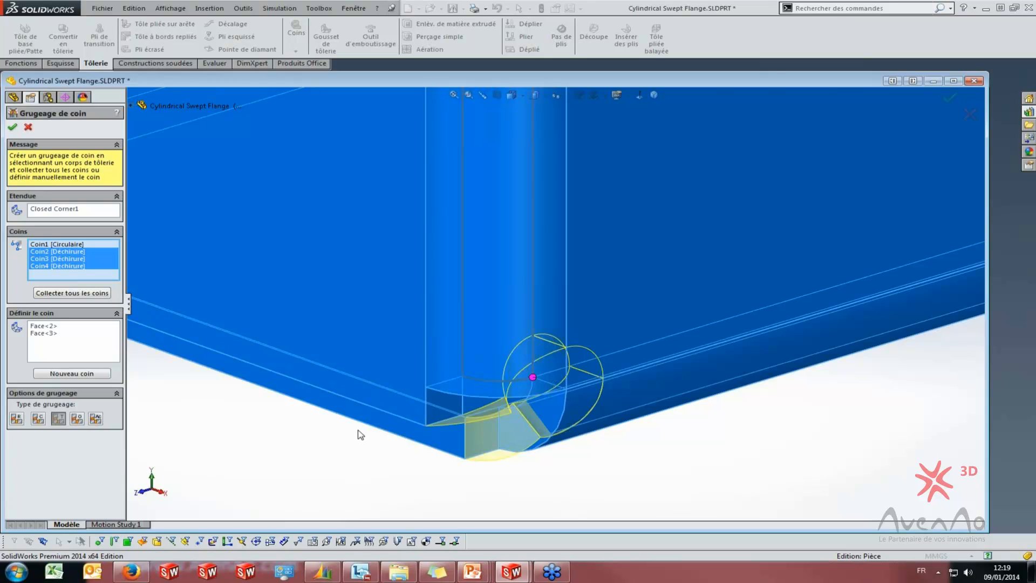
{"action": "scroll", "coordinate": [554, 332], "scroll_direction": "up", "scroll_amount": 3}
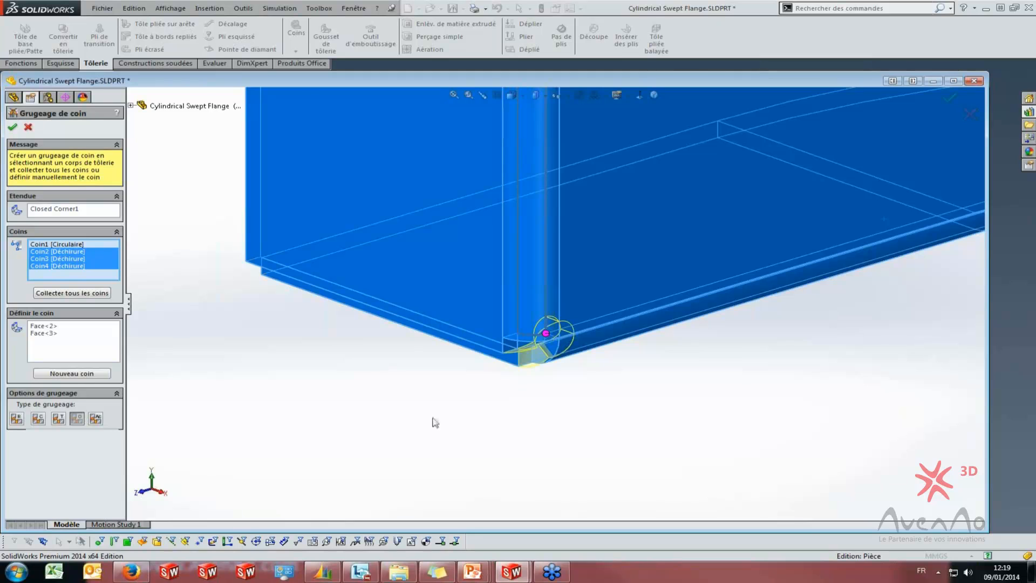
{"action": "scroll", "coordinate": [585, 264], "scroll_direction": "up", "scroll_amount": 5}
{"action": "scroll", "coordinate": [579, 234], "scroll_direction": "down", "scroll_amount": 6}
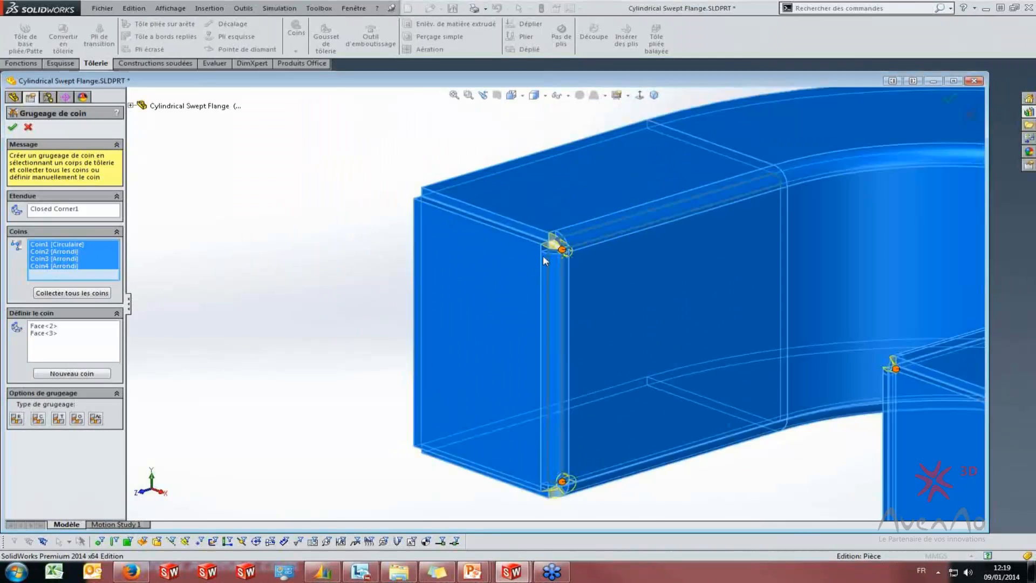
{"action": "scroll", "coordinate": [588, 298], "scroll_direction": "down", "scroll_amount": 2}
{"action": "scroll", "coordinate": [569, 338], "scroll_direction": "up", "scroll_amount": 5}
{"action": "scroll", "coordinate": [631, 415], "scroll_direction": "down", "scroll_amount": 5}
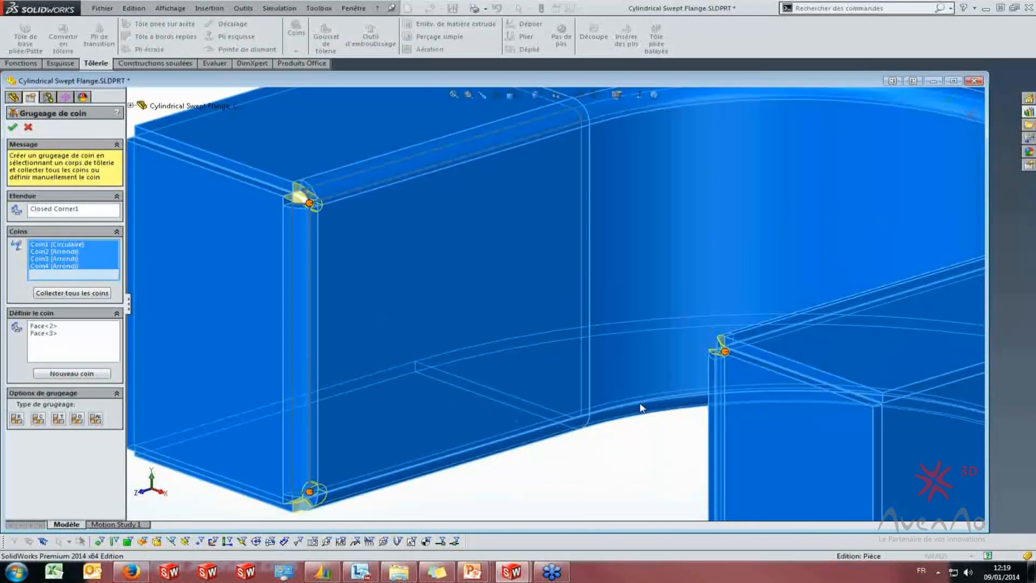
Set Coin2, Coin3 and Coin4 to constant-width relief (Largeur constante), and compare the preview with Coin1's circular relief
{"action": "middle_click_drag", "start_coordinate": [315, 259], "coordinate": [306, 249]}
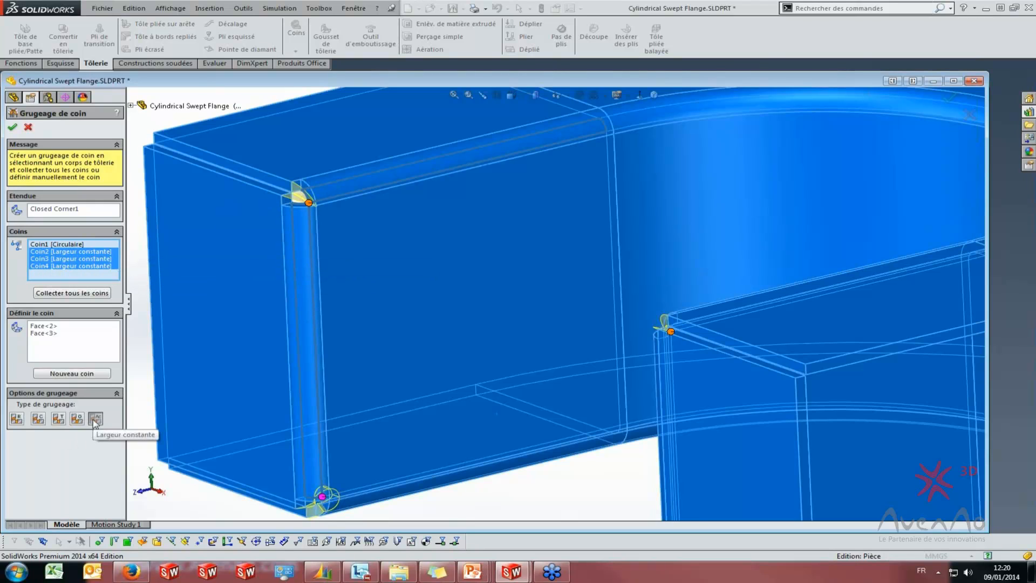
{"action": "scroll", "coordinate": [281, 186], "scroll_direction": "down", "scroll_amount": 6}
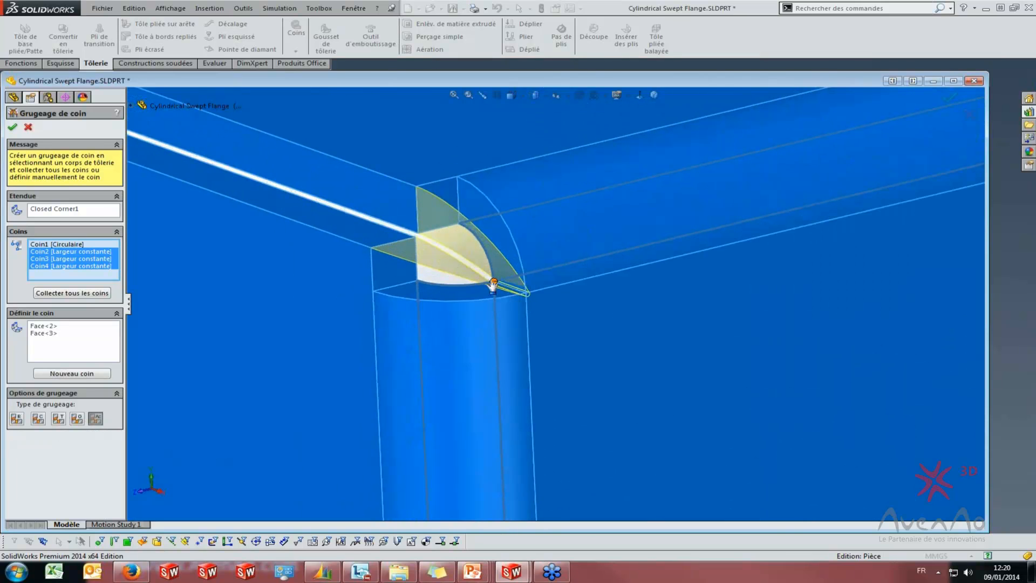
{"action": "scroll", "coordinate": [501, 281], "scroll_direction": "up", "scroll_amount": 5}
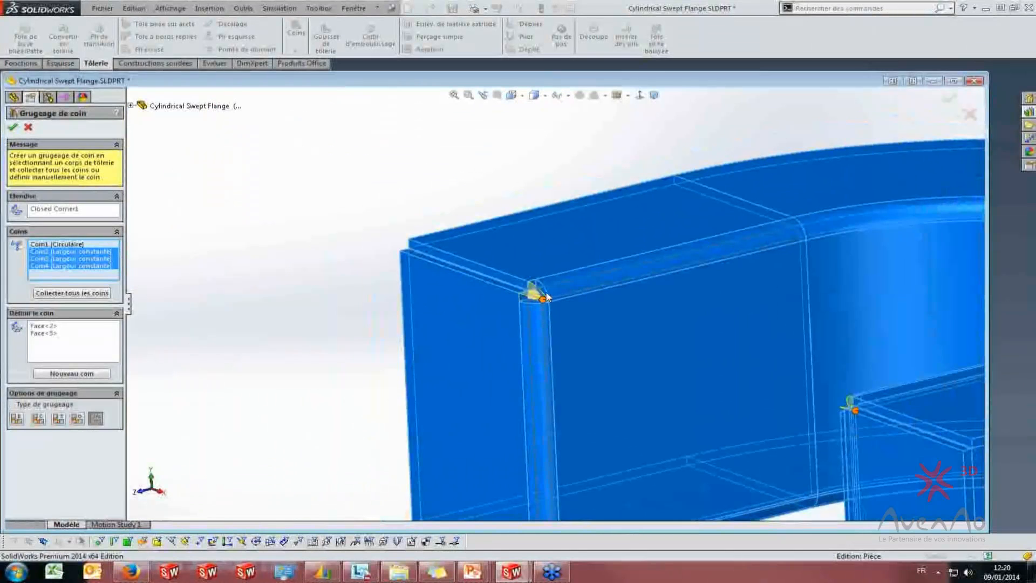
{"action": "scroll", "coordinate": [544, 297], "scroll_direction": "up", "scroll_amount": 3}
{"action": "scroll", "coordinate": [551, 440], "scroll_direction": "down", "scroll_amount": 6}
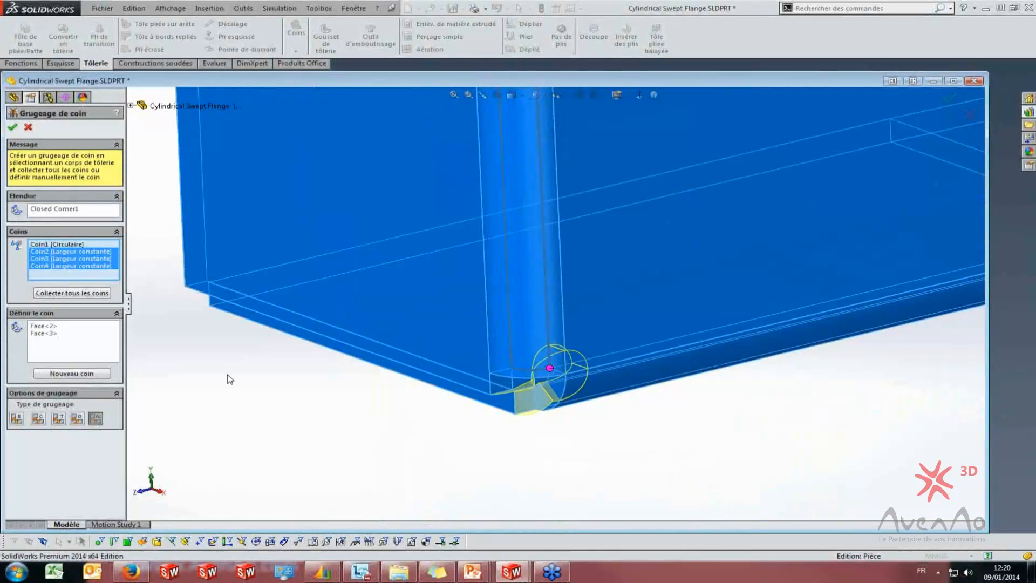
{"action": "scroll", "coordinate": [430, 382], "scroll_direction": "up", "scroll_amount": 4}
{"action": "scroll", "coordinate": [545, 261], "scroll_direction": "up", "scroll_amount": 5}
{"action": "scroll", "coordinate": [528, 301], "scroll_direction": "down", "scroll_amount": 5}
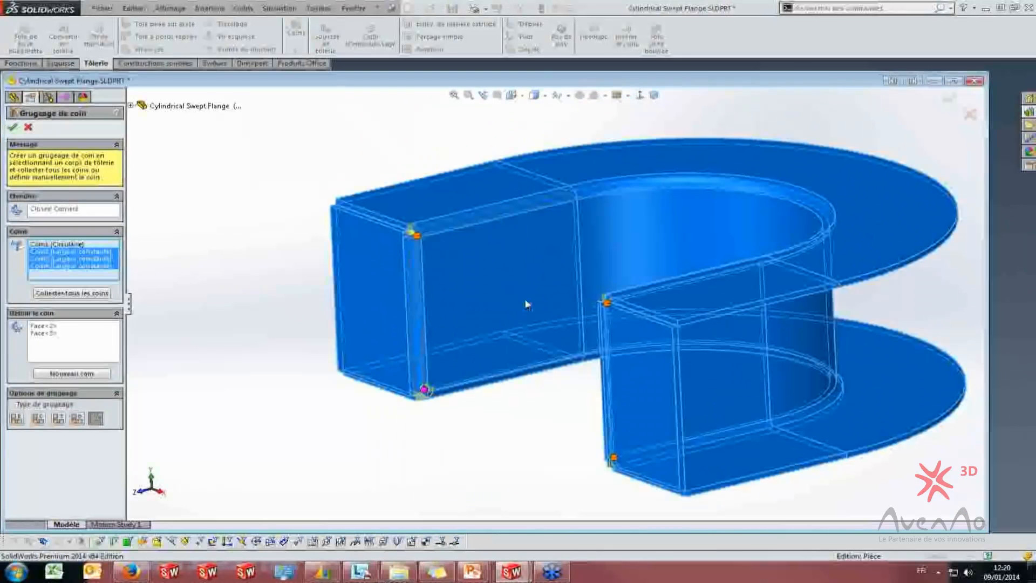
Apply the corner relief (Grugeage de coin) and inspect the relieved corners on the finished part
{"action": "mouse_move", "coordinate": [481, 273]}
{"action": "middle_mouse_down"}
{"action": "mouse_move", "coordinate": [510, 233]}
{"action": "mouse_move", "coordinate": [486, 265]}
{"action": "middle_mouse_up"}
{"action": "left_click", "coordinate": [13, 126]}
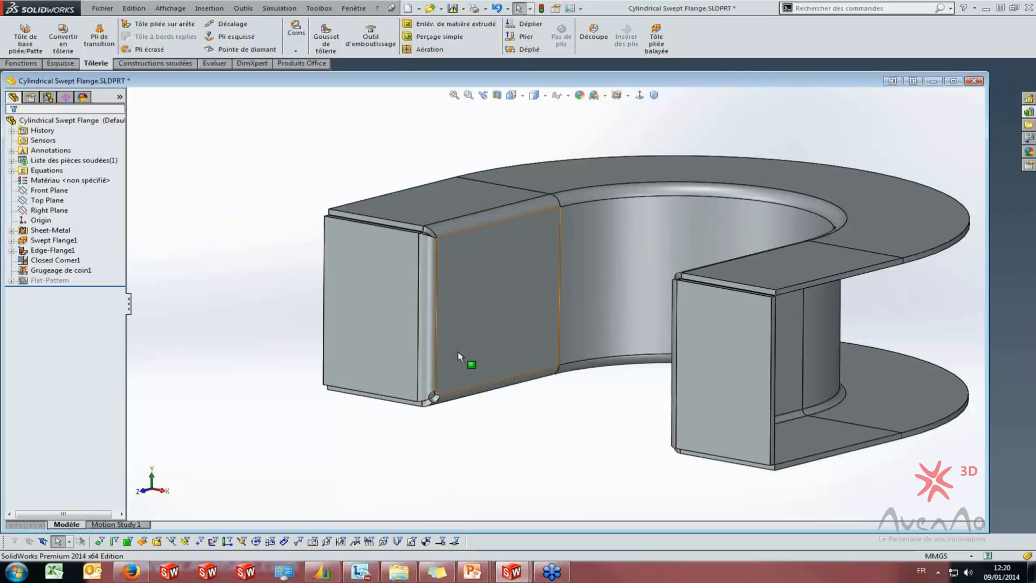
{"action": "scroll", "coordinate": [433, 394], "scroll_direction": "down", "scroll_amount": 5}
{"action": "middle_click_drag", "start_coordinate": [455, 393], "coordinate": [455, 367]}
{"action": "scroll", "coordinate": [455, 370], "scroll_direction": "up", "scroll_amount": 6}
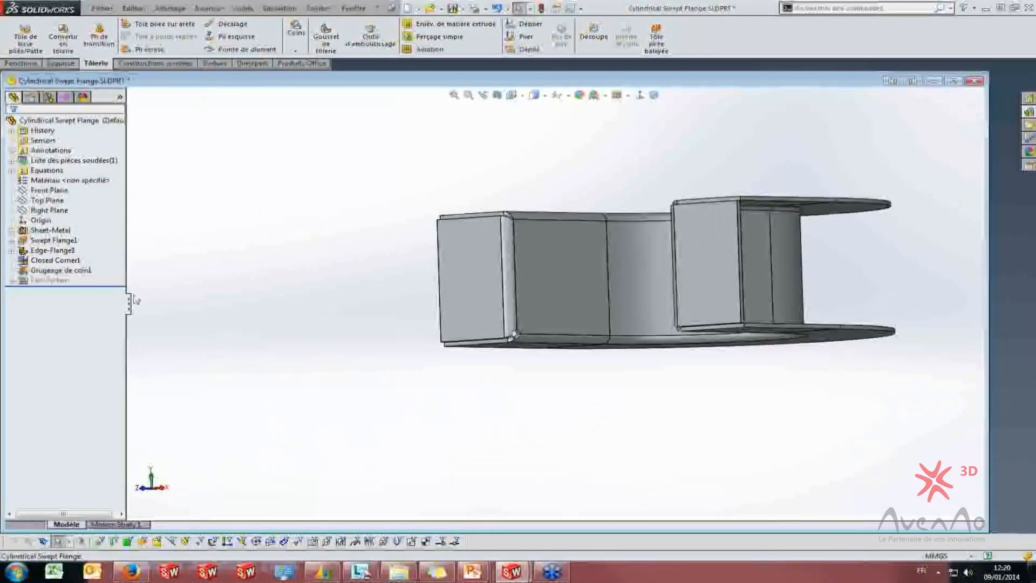
Expand the Sheet-Metal folder in the feature tree and examine which geometry Sheet-Metal3 and Edge-Flange1 cover on the part
{"action": "left_click", "coordinate": [26, 232]}
{"action": "left_click", "coordinate": [12, 231]}
{"action": "left_click", "coordinate": [54, 240]}
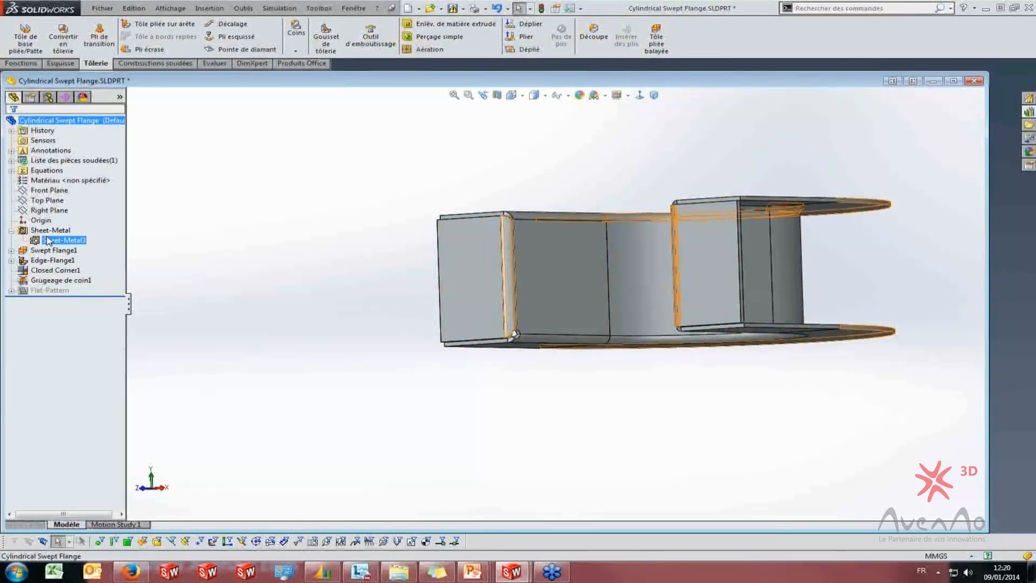
{"action": "left_click", "coordinate": [36, 232]}
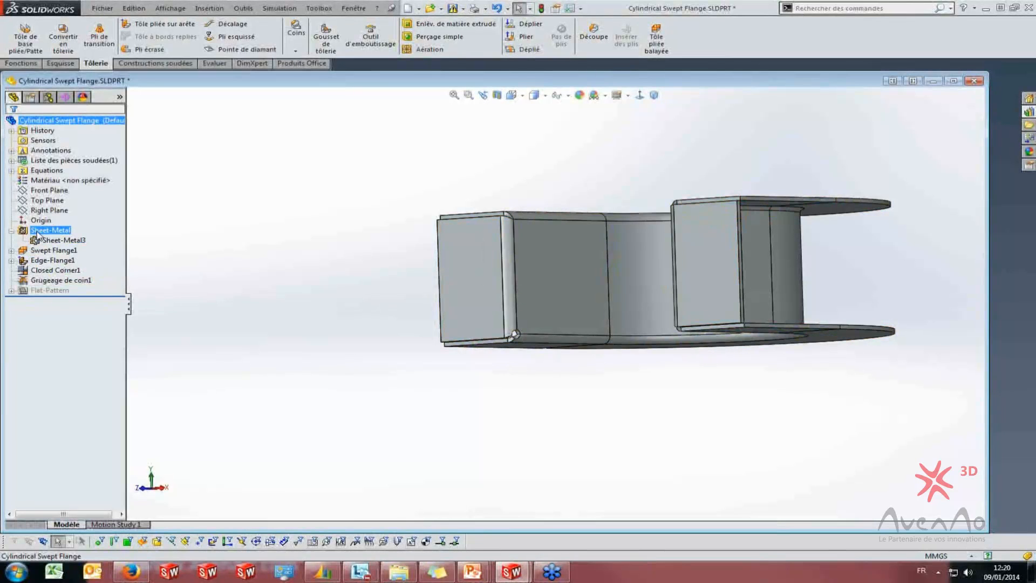
{"action": "scroll", "coordinate": [440, 257], "scroll_direction": "up", "scroll_amount": 3}
{"action": "middle_click_drag", "start_coordinate": [439, 257], "coordinate": [422, 316]}
{"action": "scroll", "coordinate": [572, 258], "scroll_direction": "down", "scroll_amount": 1}
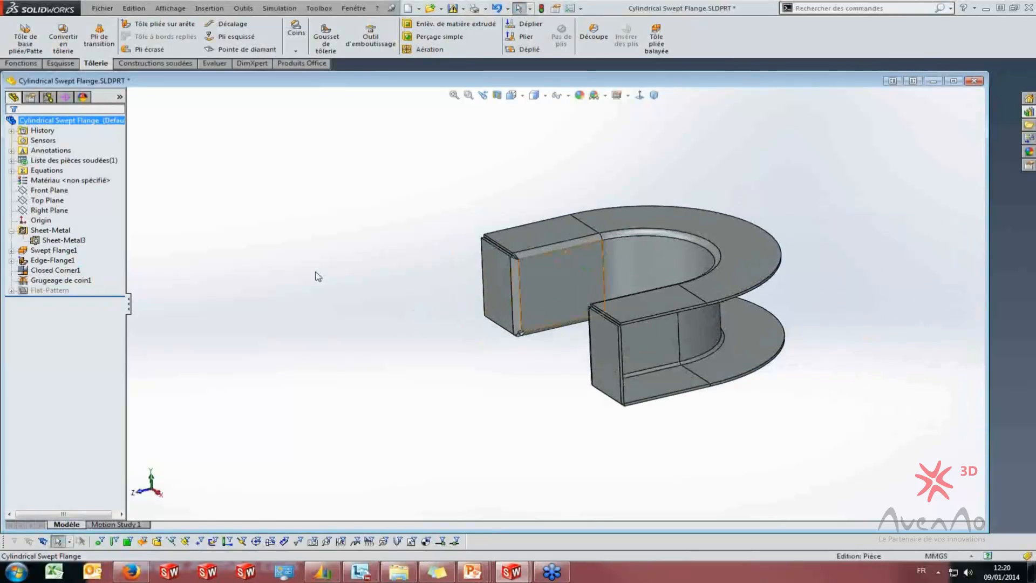
{"action": "scroll", "coordinate": [435, 259], "scroll_direction": "down", "scroll_amount": 3}
{"action": "left_click", "coordinate": [36, 260]}
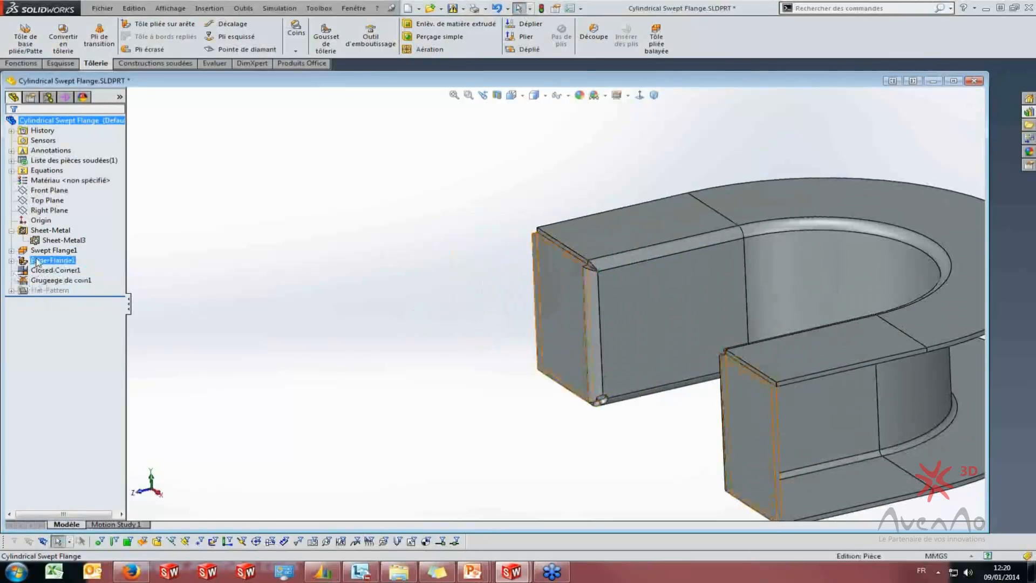
{"action": "left_click", "coordinate": [415, 393]}
Start a sheet-metal gusset (Gousset de tôlerie) between the inner end-flange face and the adjacent flat wall face
{"action": "middle_click_drag", "start_coordinate": [604, 403], "coordinate": [192, 187]}
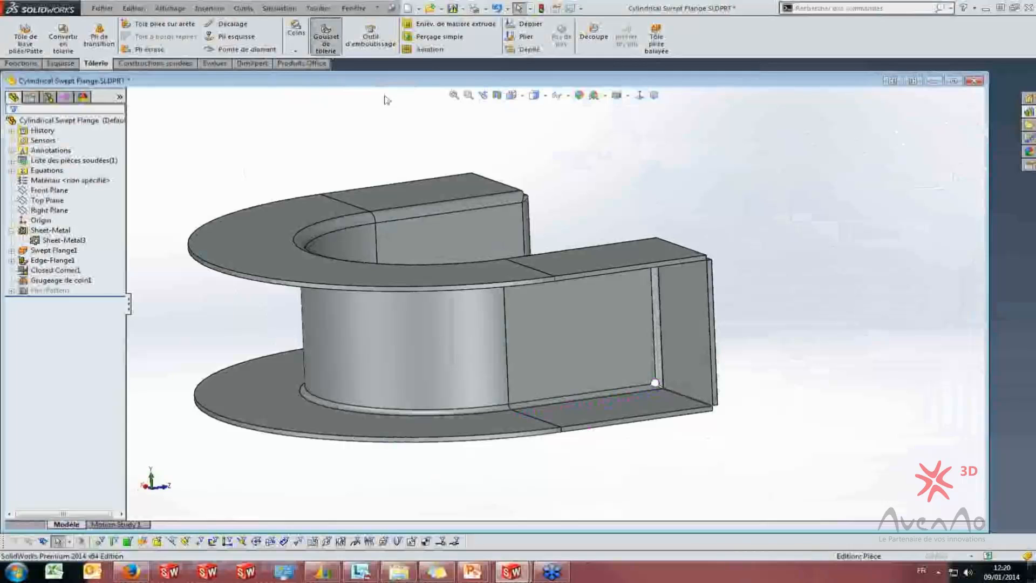
{"action": "middle_click_drag", "start_coordinate": [607, 319], "coordinate": [250, 309]}
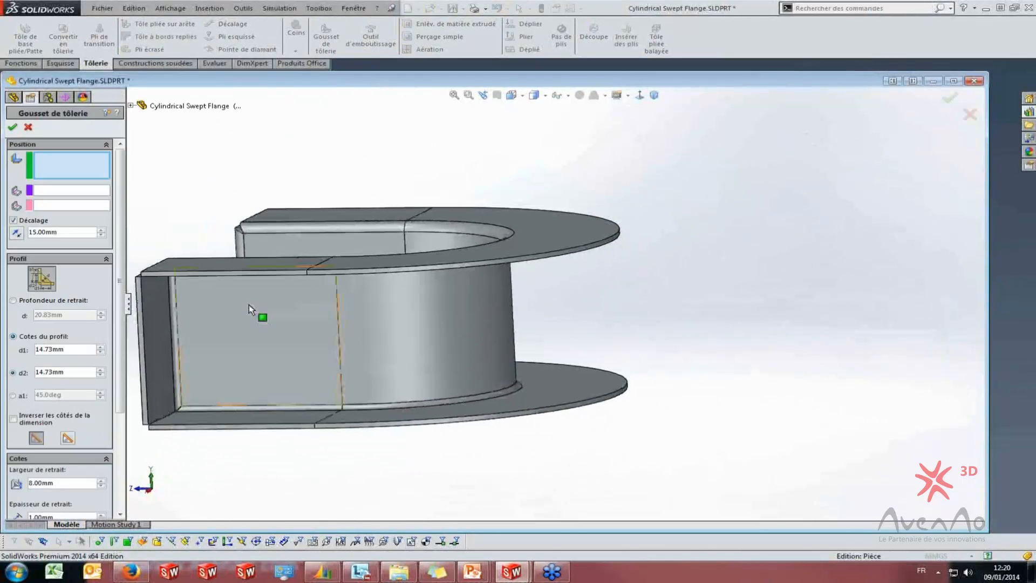
{"action": "middle_click_drag", "start_coordinate": [365, 359], "coordinate": [326, 346]}
{"action": "scroll", "coordinate": [325, 345], "scroll_direction": "up", "scroll_amount": 4}
{"action": "middle_click_drag", "start_coordinate": [516, 337], "coordinate": [470, 327]}
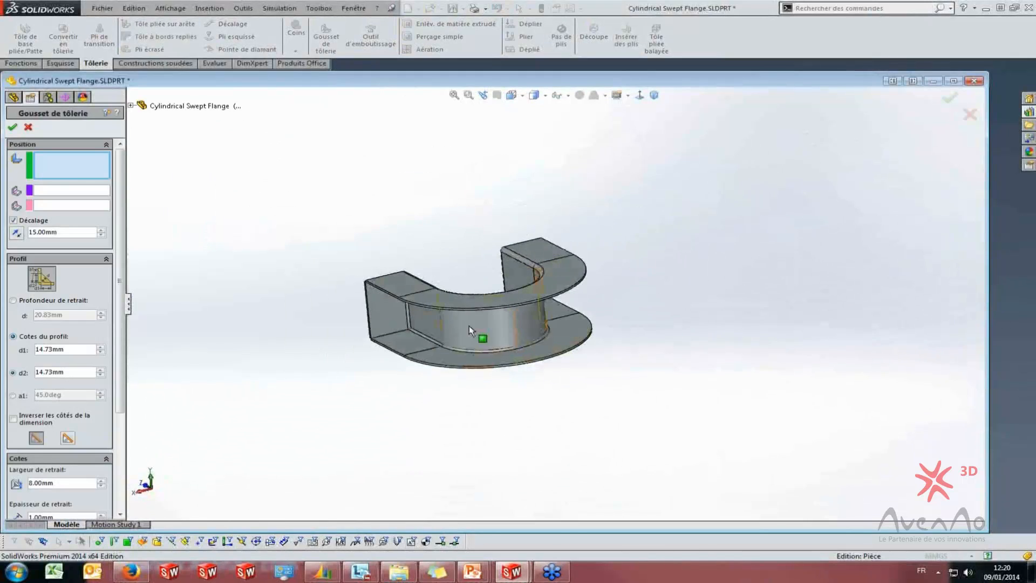
{"action": "scroll", "coordinate": [447, 424], "scroll_direction": "down", "scroll_amount": 4}
{"action": "middle_click_drag", "start_coordinate": [446, 424], "coordinate": [356, 376]}
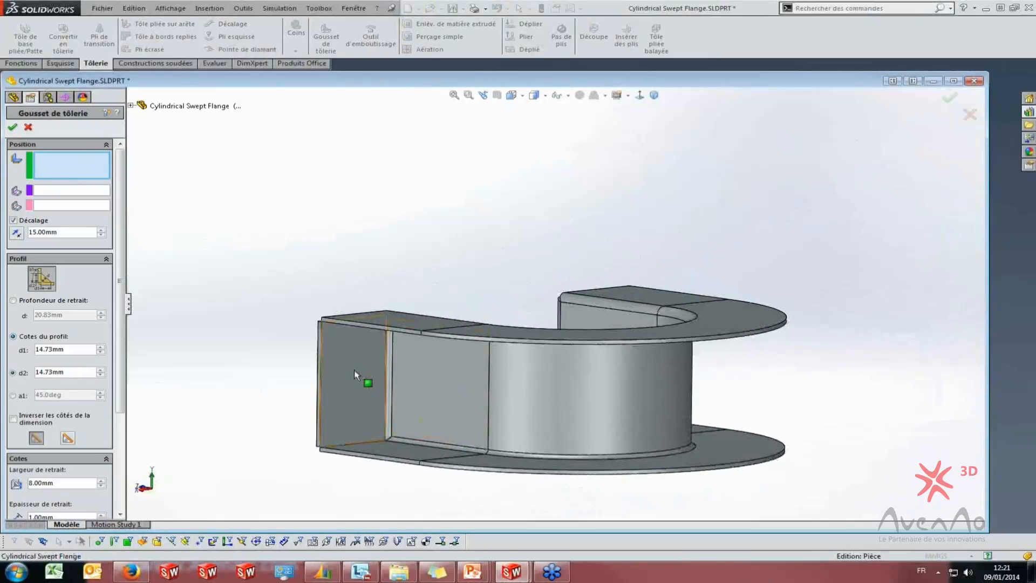
{"action": "left_click", "coordinate": [355, 375]}
{"action": "left_click", "coordinate": [454, 373]}
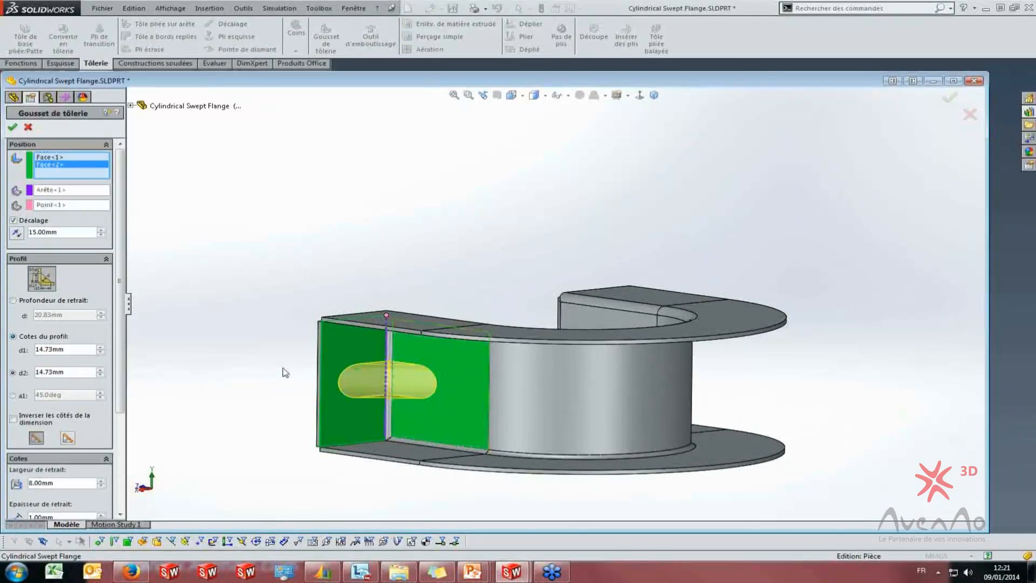
Inspect the gusset in full preview (Aperçu intégral) from several angles, and return to partial preview (Aperçu partiel)
{"action": "scroll", "coordinate": [242, 229], "scroll_direction": "down", "scroll_amount": 1}
{"action": "scroll", "coordinate": [331, 390], "scroll_direction": "up", "scroll_amount": 2}
{"action": "middle_click_drag", "start_coordinate": [331, 391], "coordinate": [510, 355]}
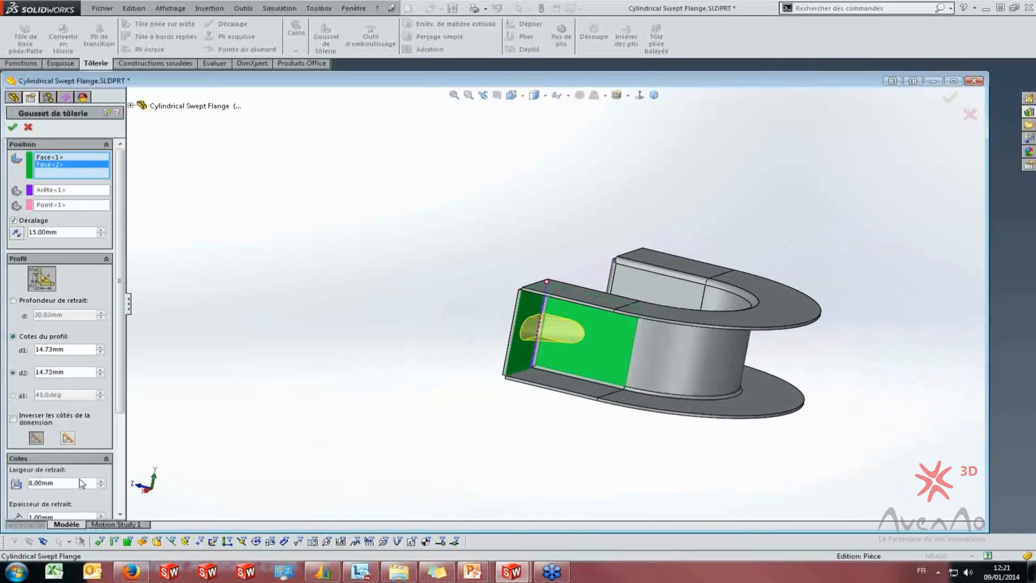
{"action": "scroll", "coordinate": [115, 364], "scroll_direction": "down", "scroll_amount": 3}
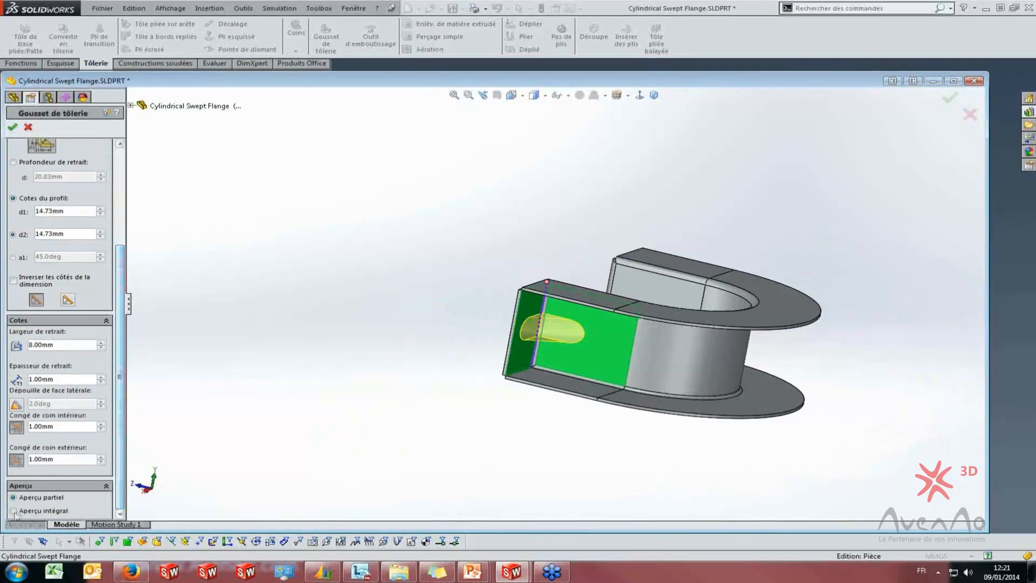
{"action": "scroll", "coordinate": [573, 335], "scroll_direction": "down", "scroll_amount": 5}
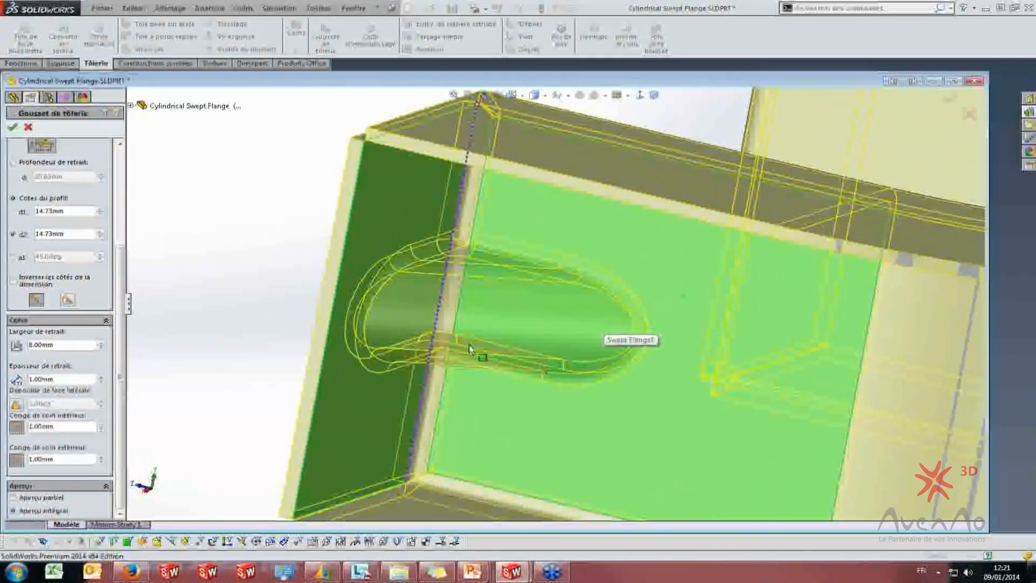
{"action": "middle_click_drag", "start_coordinate": [599, 331], "coordinate": [123, 333]}
{"action": "left_click_drag", "start_coordinate": [121, 330], "coordinate": [133, 201]}
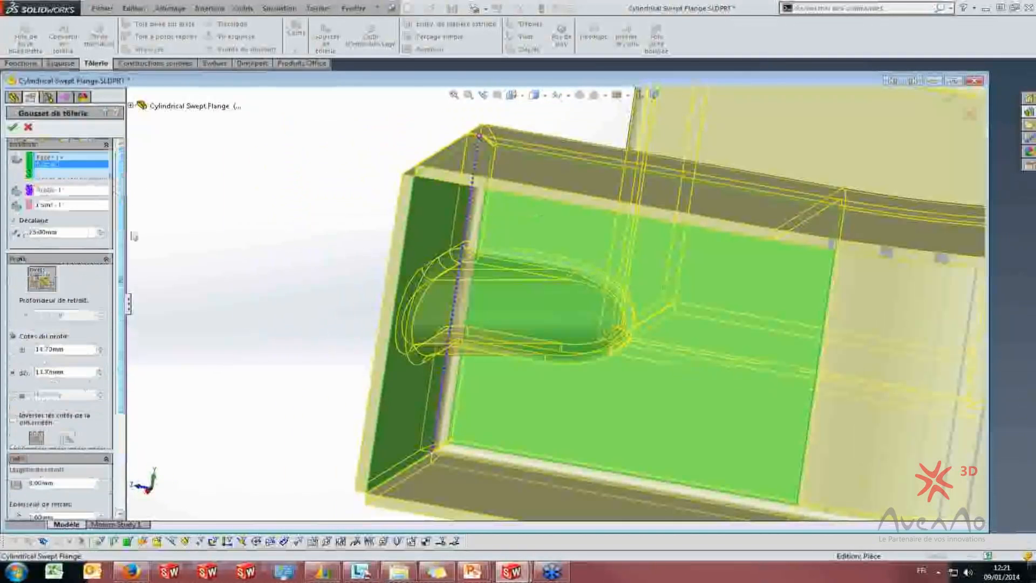
{"action": "scroll", "coordinate": [441, 294], "scroll_direction": "up", "scroll_amount": 3}
{"action": "middle_click_drag", "start_coordinate": [441, 294], "coordinate": [162, 347]}
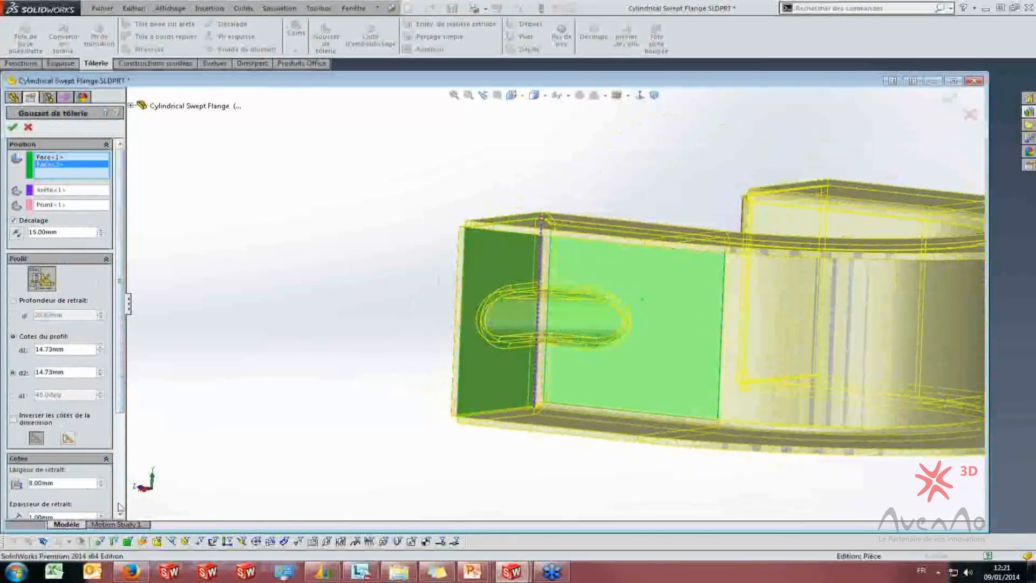
{"action": "scroll", "coordinate": [65, 507], "scroll_direction": "down", "scroll_amount": 3}
{"action": "left_click", "coordinate": [34, 498]}
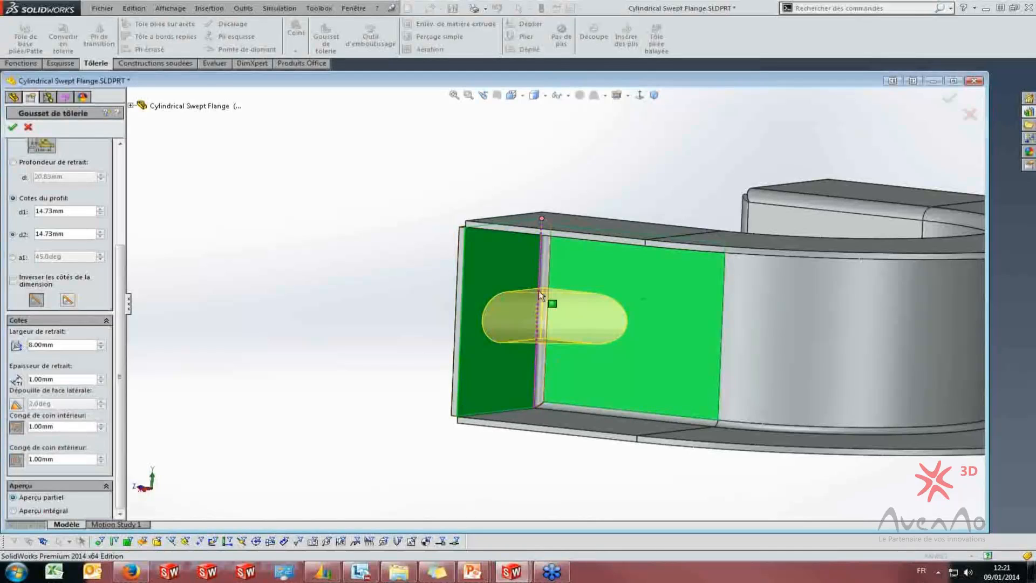
Try the gusset without an offset (Décalage) and with a 5 mm offset, and set the offset back to 15 mm
{"action": "scroll", "coordinate": [121, 253], "scroll_direction": "up", "scroll_amount": 3}
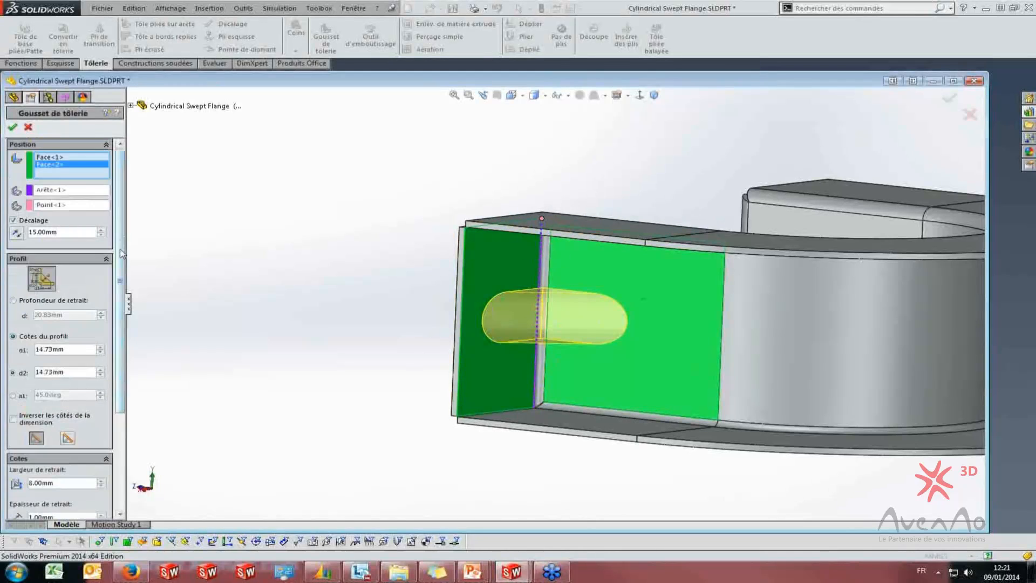
{"action": "left_click", "coordinate": [13, 220]}
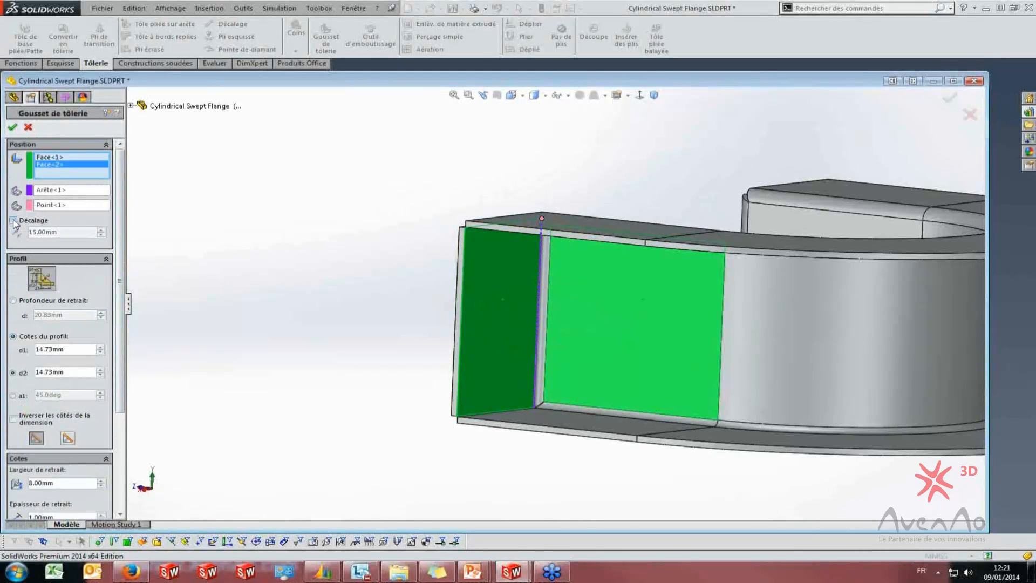
{"action": "left_click", "coordinate": [101, 230]}
{"action": "left_click", "coordinate": [101, 230]}
{"action": "left_click", "coordinate": [101, 235]}
{"action": "left_click", "coordinate": [101, 235]}
{"action": "left_click", "coordinate": [101, 235]}
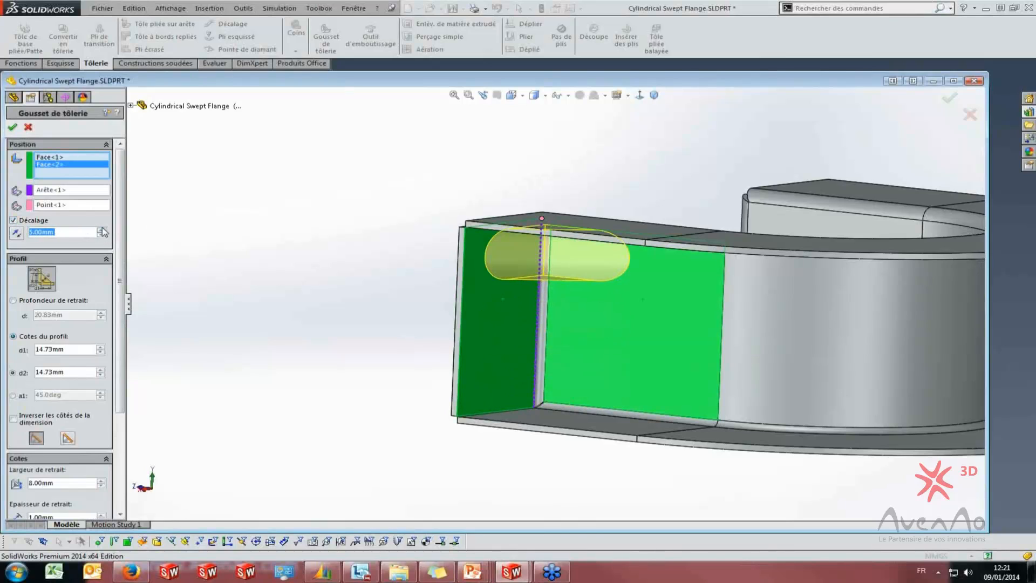
{"action": "left_click", "coordinate": [101, 230]}
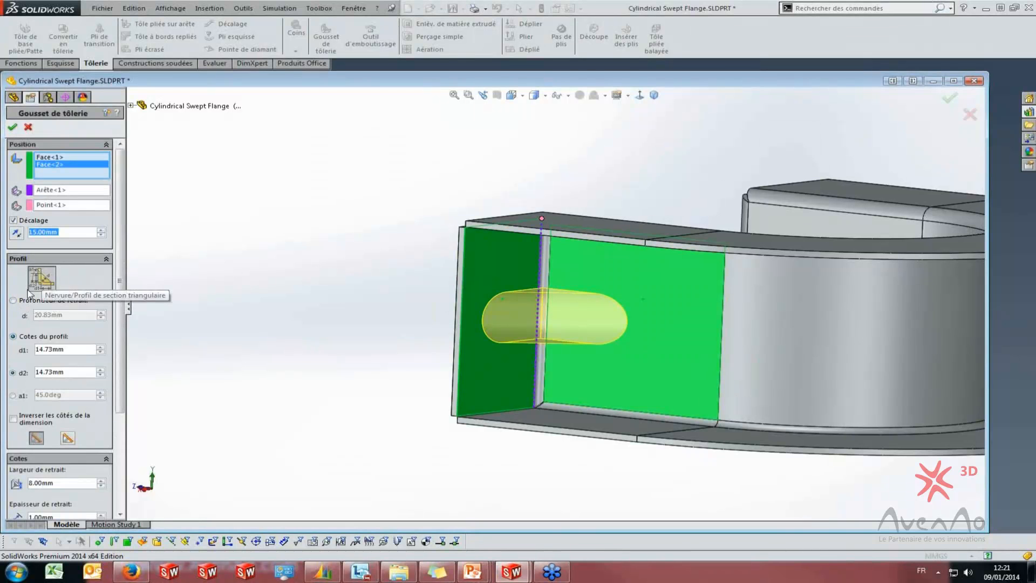
Compare the flat and rounded gusset shapes in the preview, and return to the rounded shape
{"action": "middle_click_drag", "start_coordinate": [365, 281], "coordinate": [394, 295]}
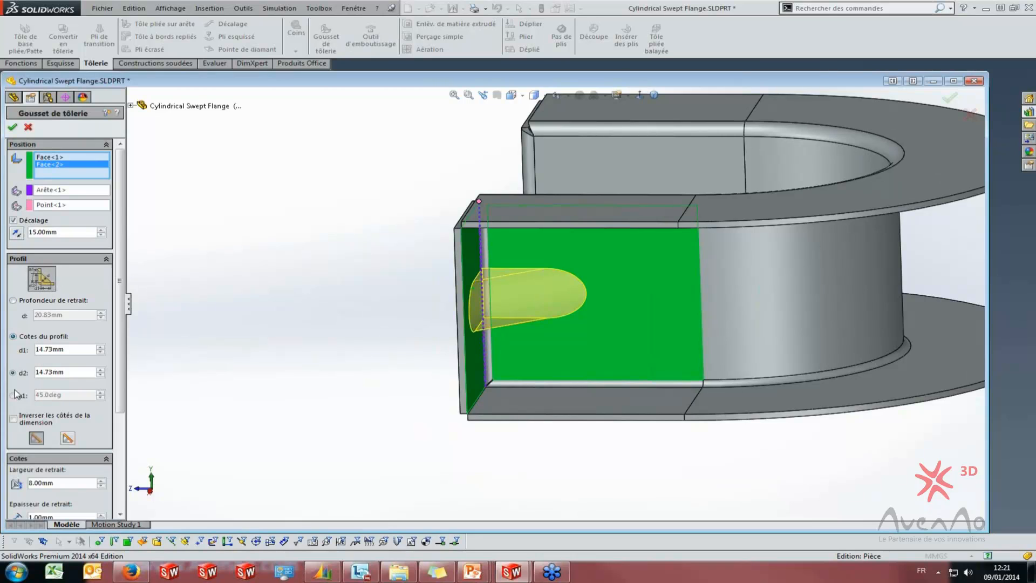
{"action": "middle_click_drag", "start_coordinate": [424, 358], "coordinate": [360, 387]}
{"action": "left_click", "coordinate": [68, 439]}
{"action": "middle_click_drag", "start_coordinate": [342, 353], "coordinate": [372, 303]}
{"action": "left_click", "coordinate": [36, 438]}
{"action": "left_click", "coordinate": [68, 438]}
{"action": "left_click", "coordinate": [37, 439]}
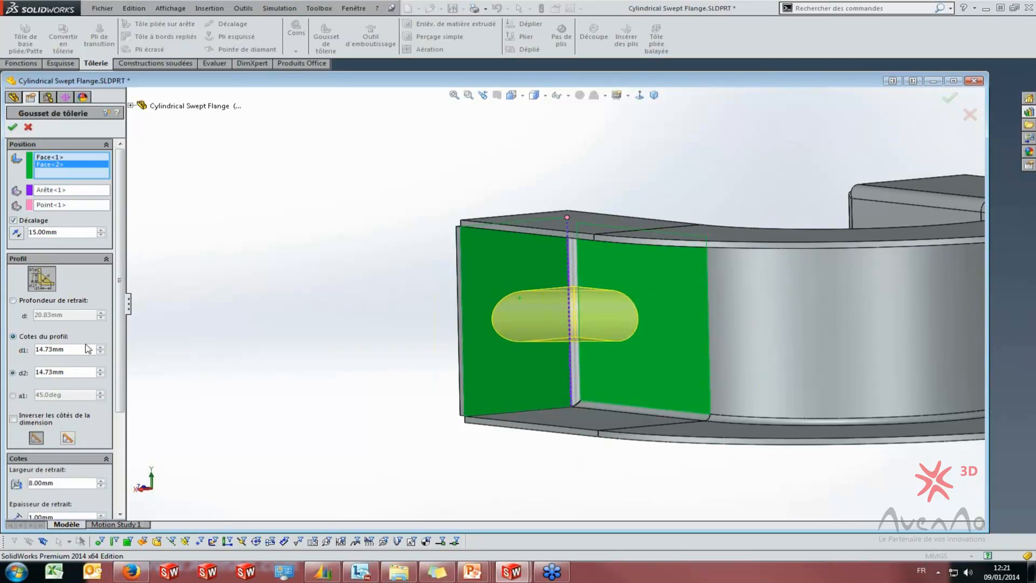
Review the gusset's dimension settings, turn on full preview (Aperçu intégral), and examine its corner fillets up close
{"action": "scroll", "coordinate": [112, 304], "scroll_direction": "down", "scroll_amount": 5}
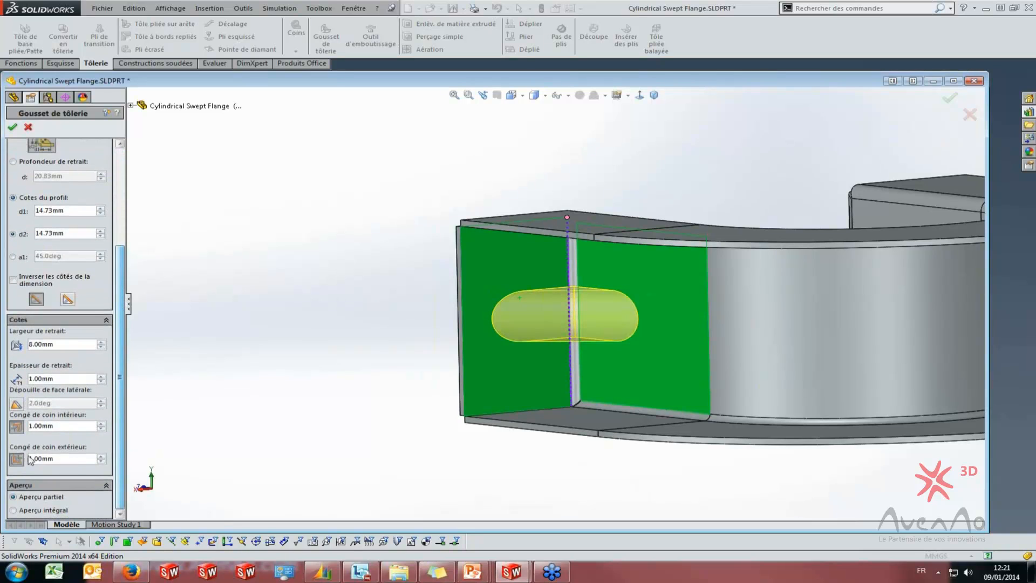
{"action": "middle_click_drag", "start_coordinate": [276, 389], "coordinate": [277, 419]}
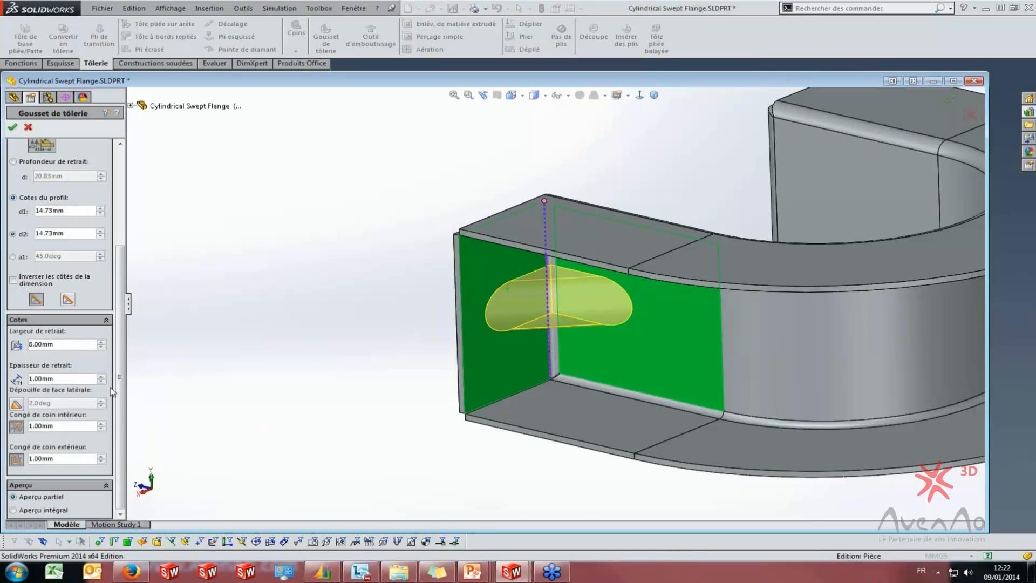
{"action": "middle_click_drag", "start_coordinate": [442, 354], "coordinate": [494, 349]}
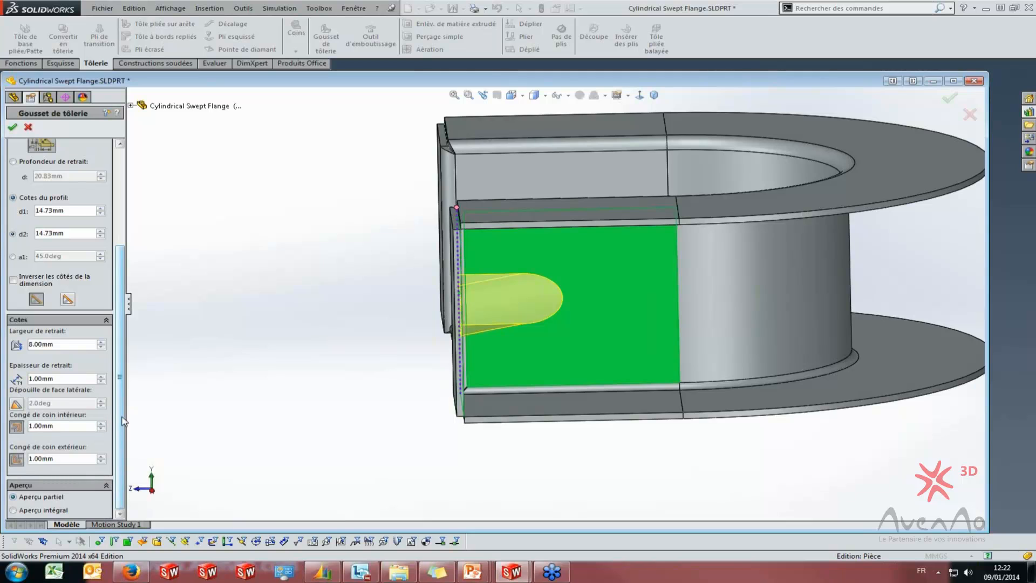
{"action": "left_click", "coordinate": [13, 511]}
{"action": "middle_click_drag", "start_coordinate": [408, 326], "coordinate": [387, 270]}
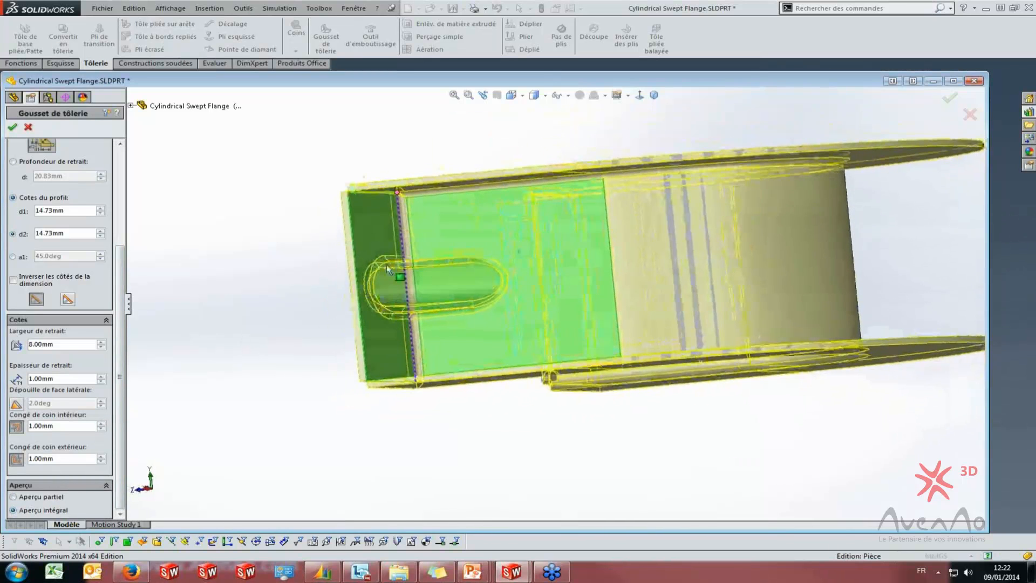
{"action": "scroll", "coordinate": [387, 270], "scroll_direction": "down", "scroll_amount": 8}
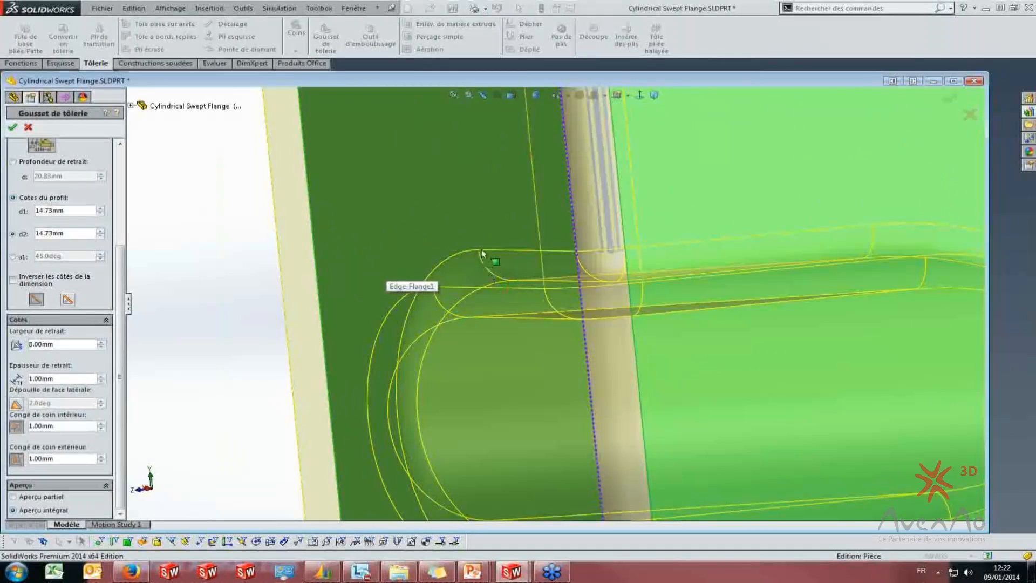
Create the sheet metal gusset across the edge flange bend, with 14.73 mm profile dimensions and an 8 mm indent width
{"action": "left_click_drag", "start_coordinate": [457, 288], "coordinate": [387, 347]}
{"action": "middle_click_drag", "start_coordinate": [387, 335], "coordinate": [603, 427]}
{"action": "scroll", "coordinate": [786, 349], "scroll_direction": "up", "scroll_amount": 6}
{"action": "scroll", "coordinate": [603, 427], "scroll_direction": "up", "scroll_amount": 4}
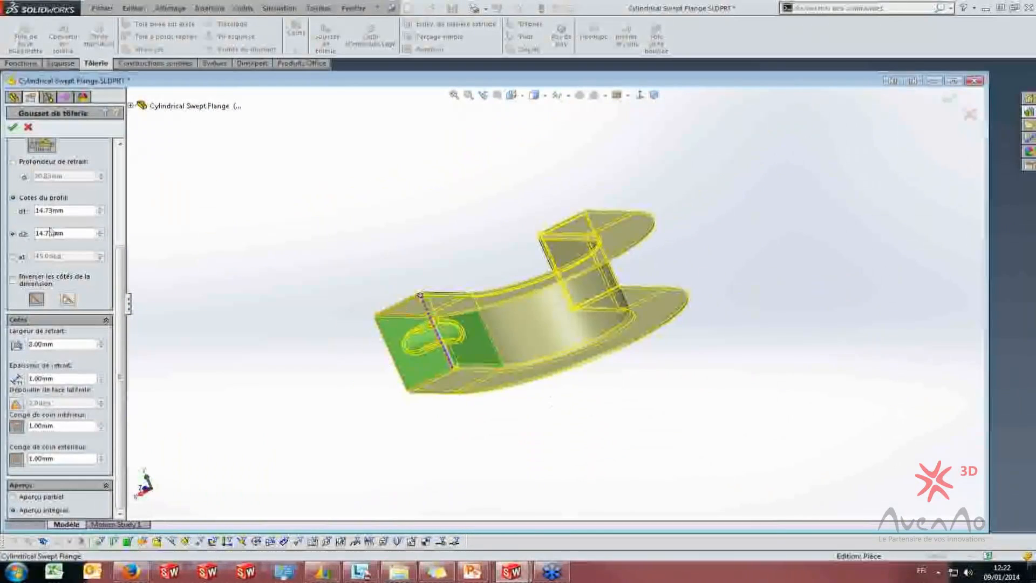
{"action": "left_click", "coordinate": [13, 128]}
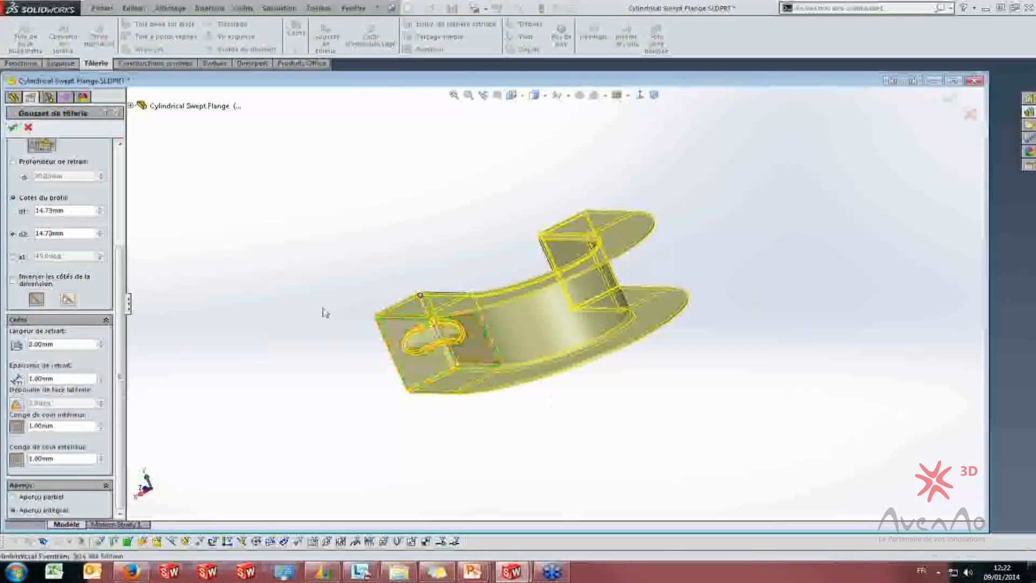
{"action": "middle_click_drag", "start_coordinate": [531, 345], "coordinate": [567, 291]}
{"action": "scroll", "coordinate": [680, 330], "scroll_direction": "down", "scroll_amount": 5}
{"action": "scroll", "coordinate": [758, 323], "scroll_direction": "down", "scroll_amount": 4}
{"action": "scroll", "coordinate": [613, 387], "scroll_direction": "up", "scroll_amount": 6}
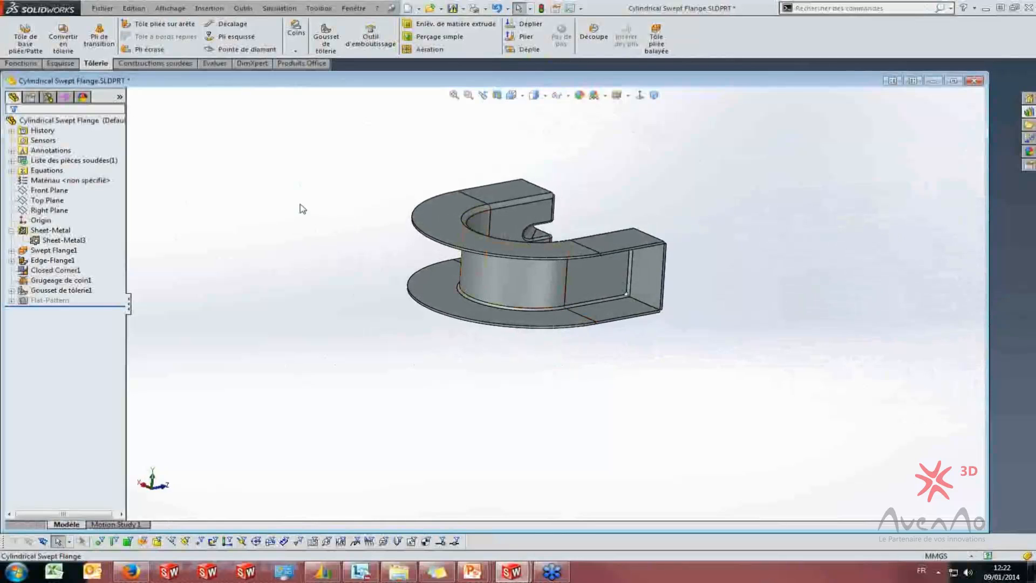
Add a sheet metal gusset between the end flange and inner wall at the other end, with 15 mm offset and 14.73 mm profile dimensions
{"action": "left_click", "coordinate": [326, 39]}
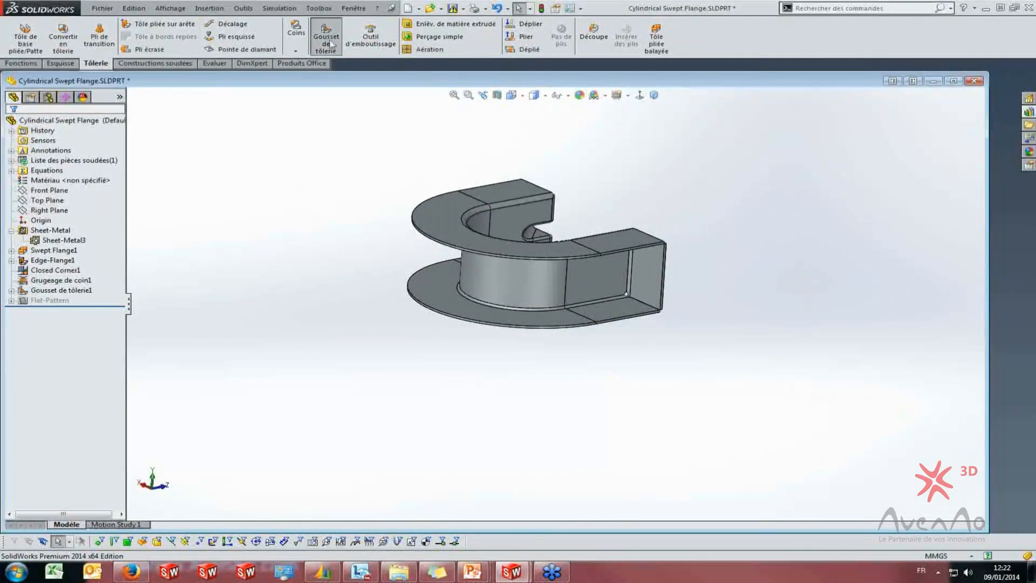
{"action": "left_click", "coordinate": [640, 268]}
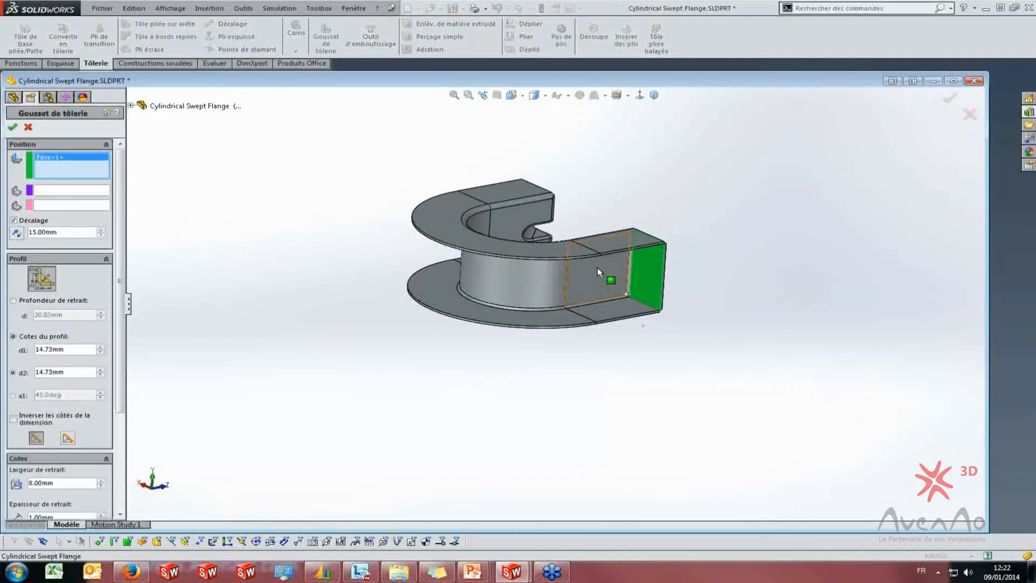
{"action": "left_click", "coordinate": [598, 267]}
{"action": "scroll", "coordinate": [617, 305], "scroll_direction": "down", "scroll_amount": 5}
{"action": "scroll", "coordinate": [690, 303], "scroll_direction": "up", "scroll_amount": 4}
{"action": "scroll", "coordinate": [713, 372], "scroll_direction": "down", "scroll_amount": 2}
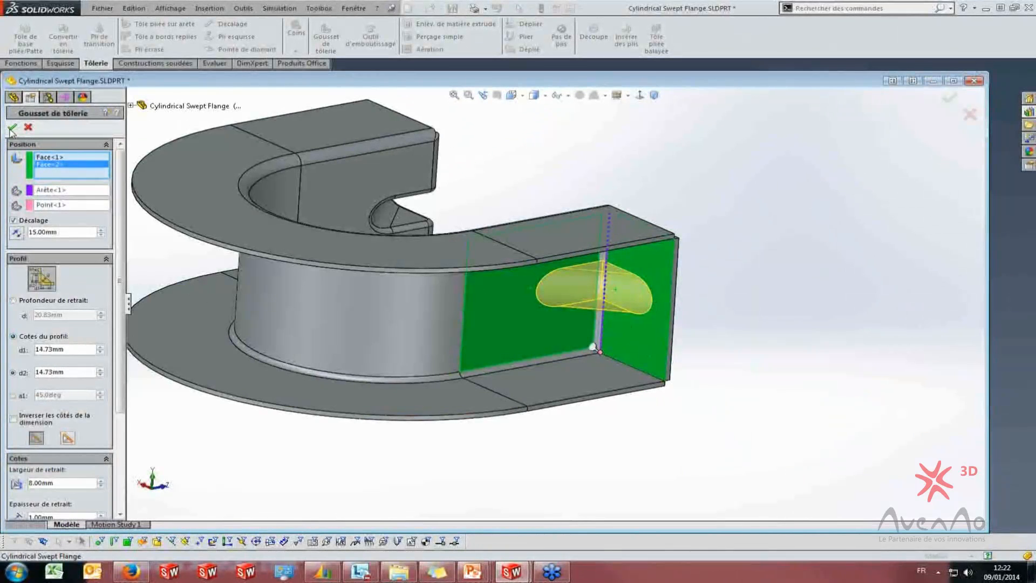
{"action": "scroll", "coordinate": [121, 189], "scroll_direction": "down", "scroll_amount": 5}
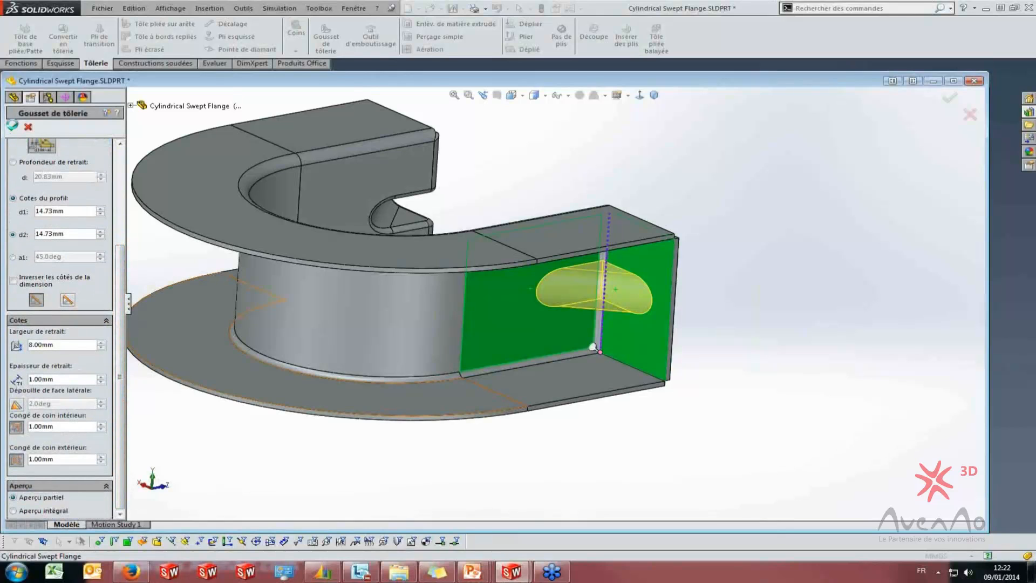
{"action": "key", "text": "Return"}
{"action": "middle_click_drag", "start_coordinate": [703, 313], "coordinate": [556, 475]}
{"action": "scroll", "coordinate": [610, 267], "scroll_direction": "down", "scroll_amount": 3}
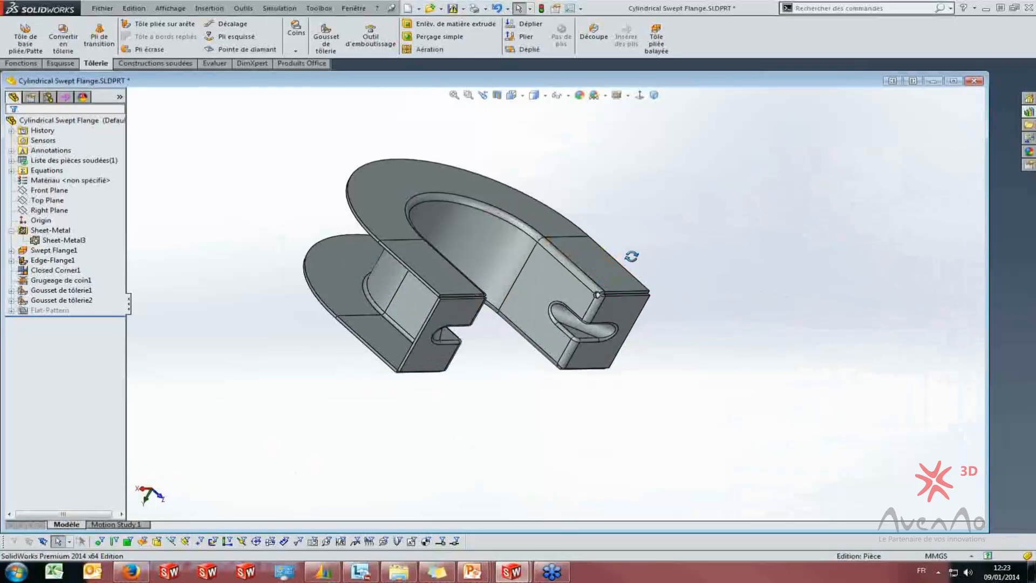
{"action": "middle_click_drag", "start_coordinate": [631, 255], "coordinate": [602, 296]}
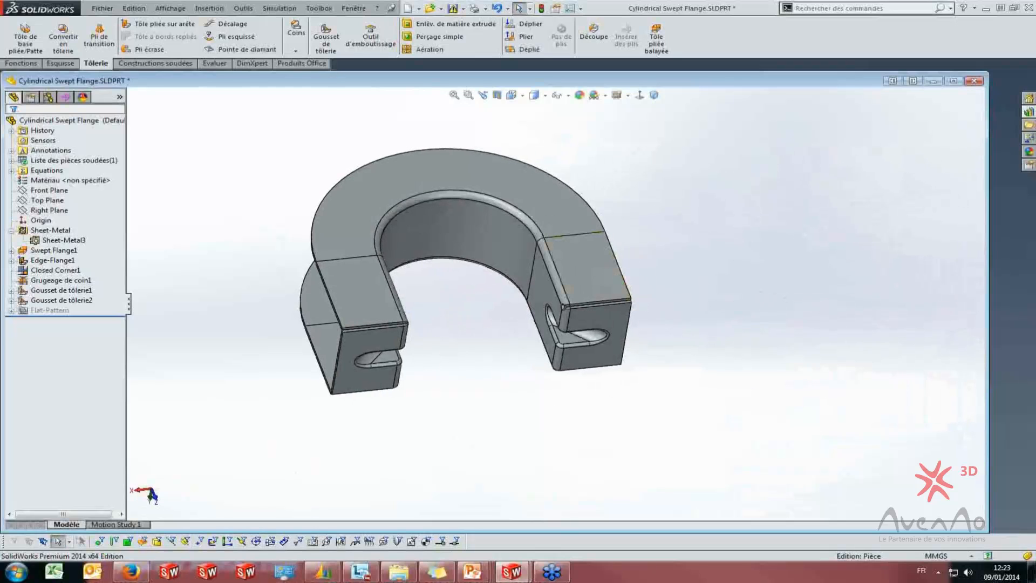
Close the part without saving and reopen Cylindrical Swept Flange.SLDPRT from the file explorer
{"action": "left_click", "coordinate": [974, 81]}
{"action": "left_click", "coordinate": [626, 300]}
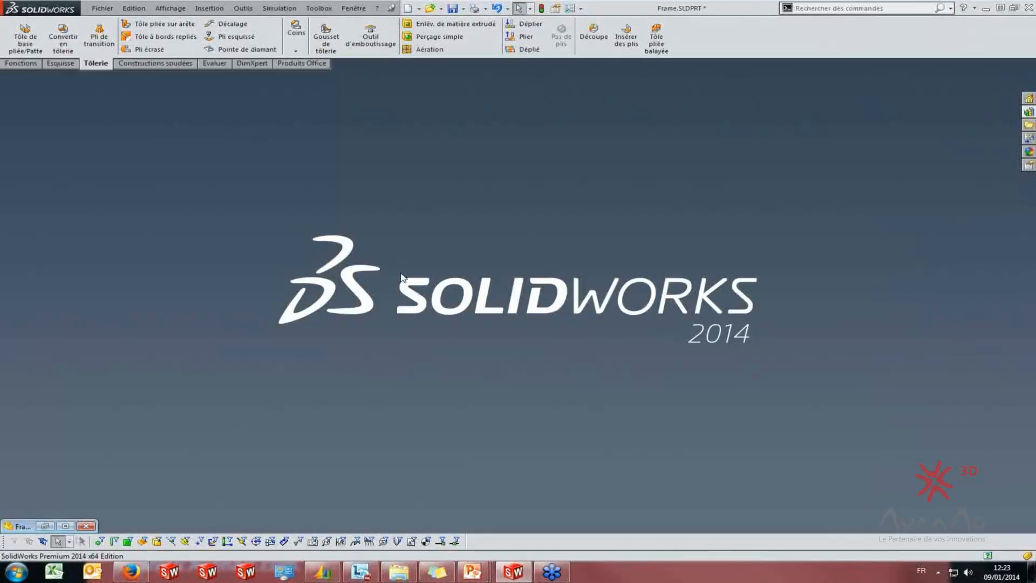
{"action": "mouse_move", "coordinate": [399, 571]}
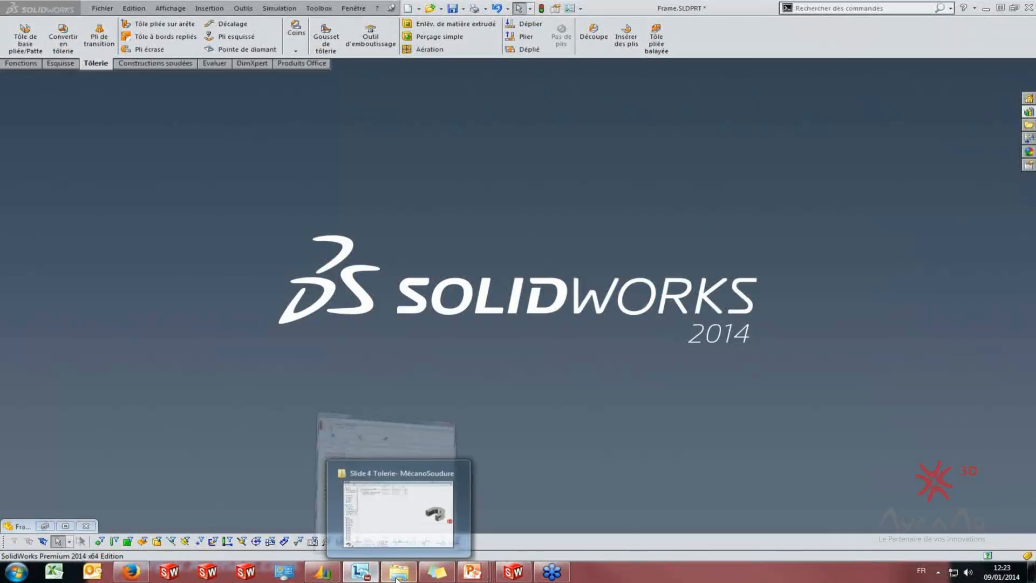
{"action": "left_click", "coordinate": [404, 441]}
{"action": "double_click", "coordinate": [256, 92]}
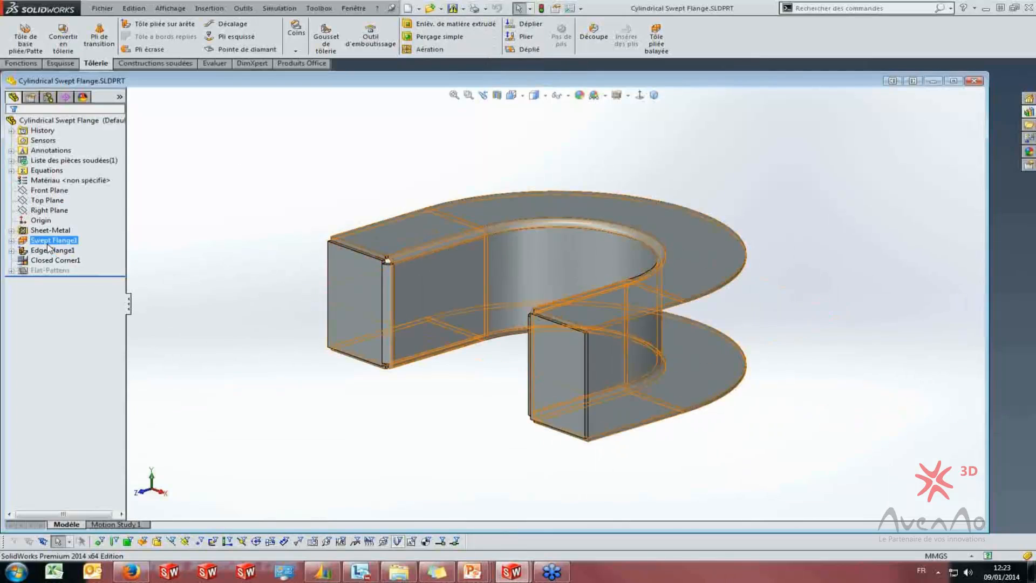
Open the Swept Flange1 definition to review its profile and path settings, and accept it as is
{"action": "right_click", "coordinate": [56, 241]}
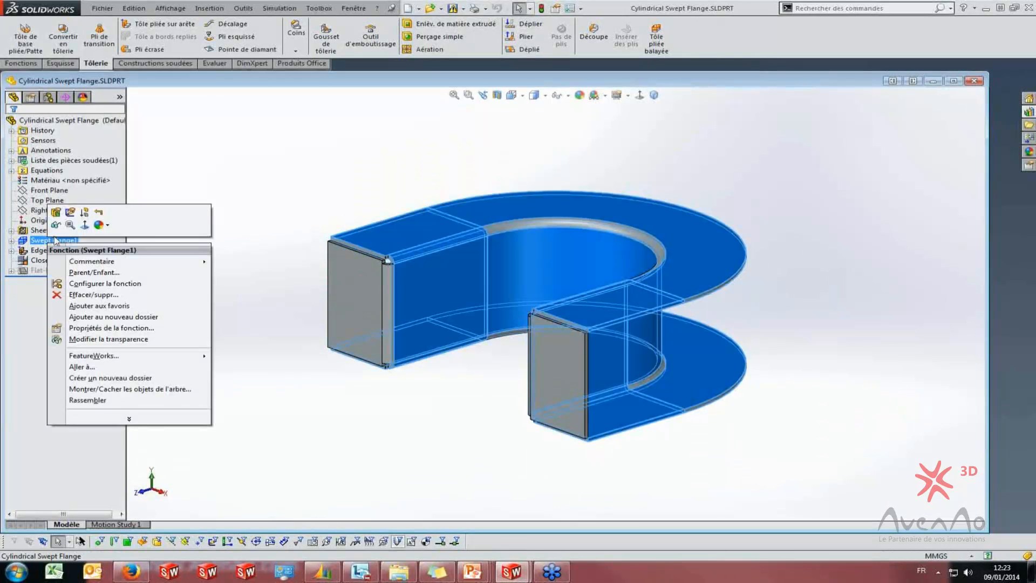
{"action": "left_click", "coordinate": [55, 212]}
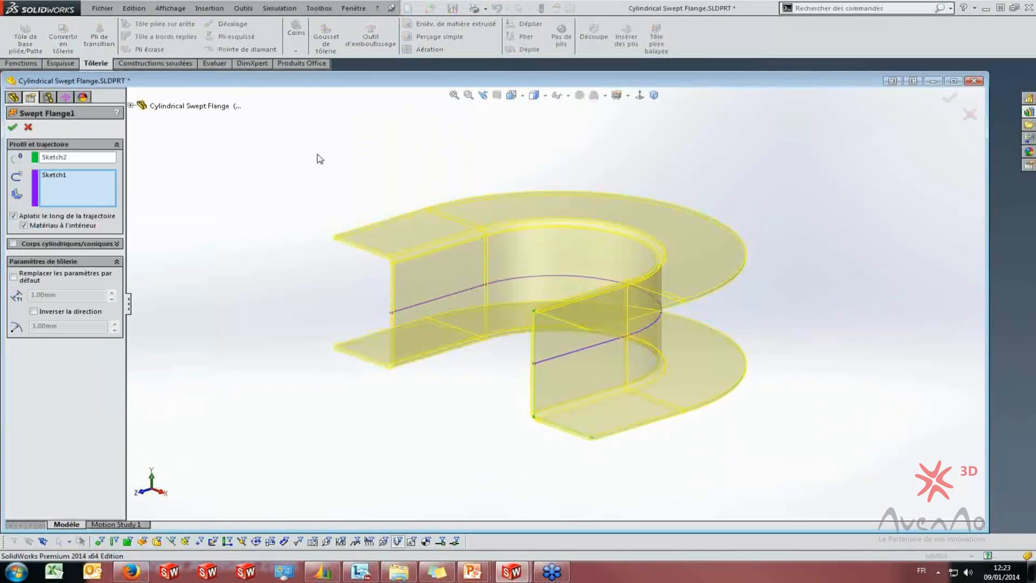
{"action": "left_click", "coordinate": [12, 127]}
Flatten the part to inspect its curved flat pattern face-on in a maximized window, and fold it back
{"action": "left_click", "coordinate": [526, 49]}
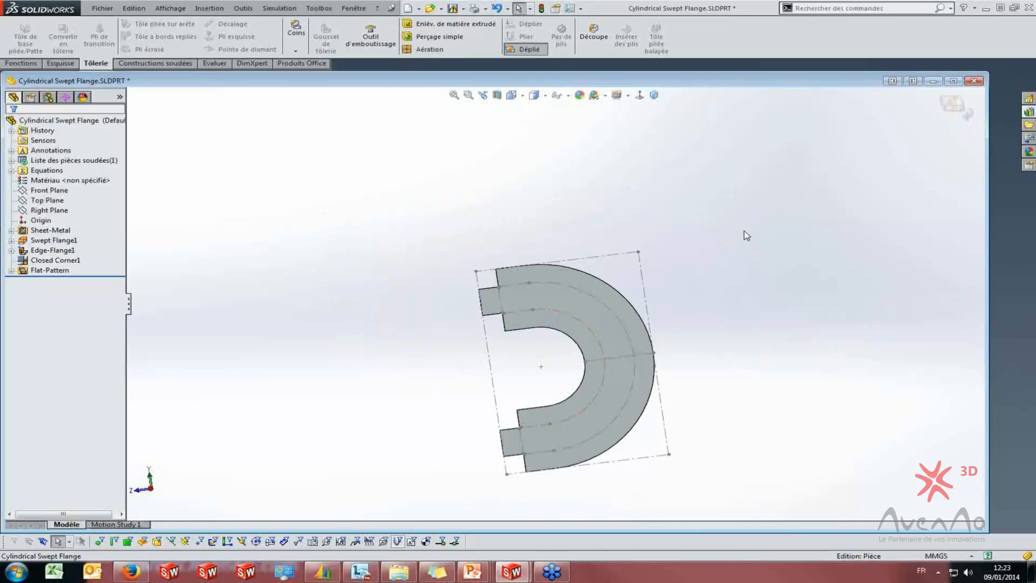
{"action": "double_click", "coordinate": [702, 87]}
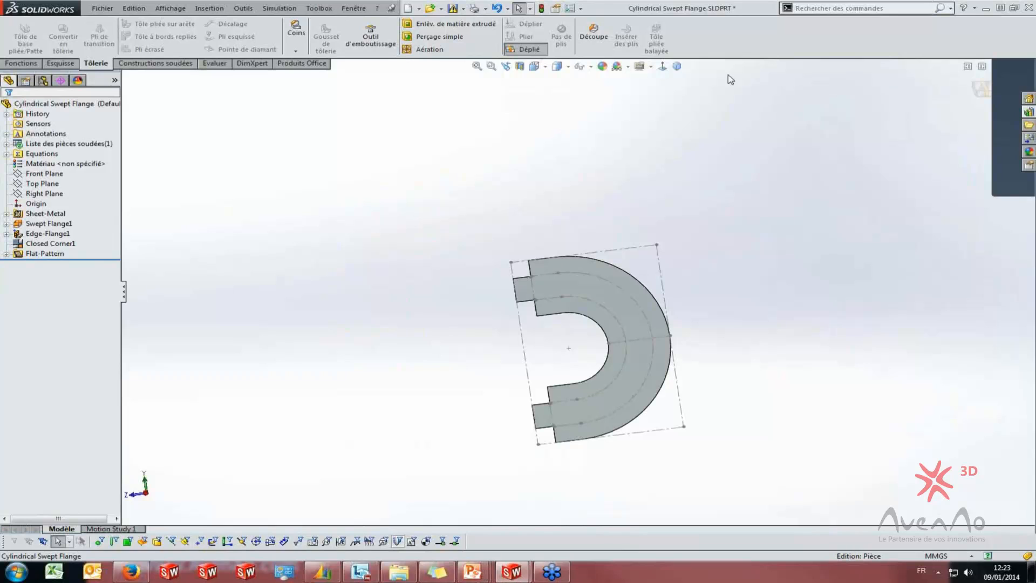
{"action": "key", "text": "ctrl+8"}
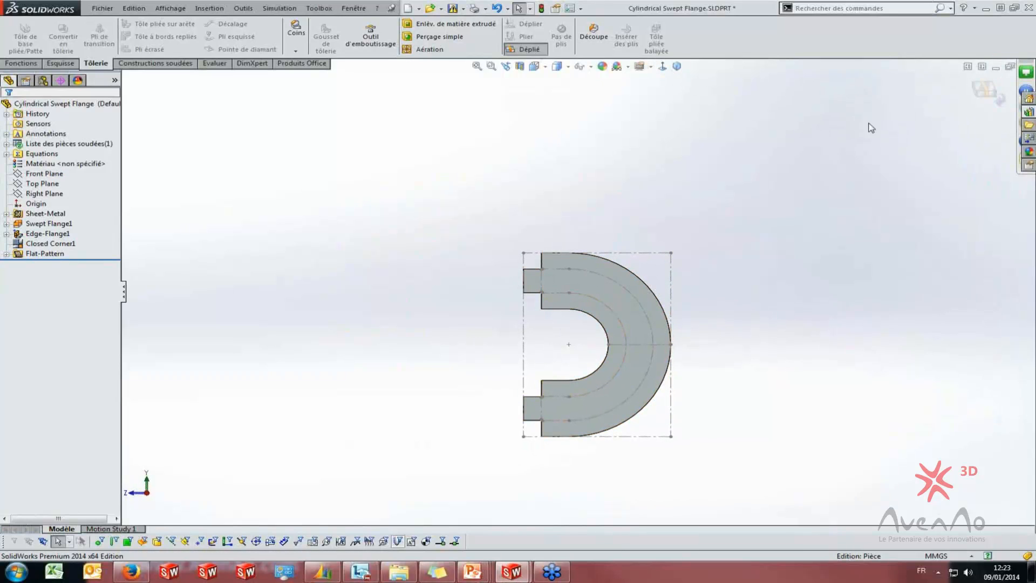
{"action": "right_click", "coordinate": [36, 222]}
{"action": "left_click", "coordinate": [590, 106]}
{"action": "left_click", "coordinate": [526, 51]}
Edit Swept Flange1 to enable cylindrical/conical bodies, using the profile's vertical line Ligne2@Sketch2 as the cylindrical/conical edge
{"action": "right_click", "coordinate": [42, 225]}
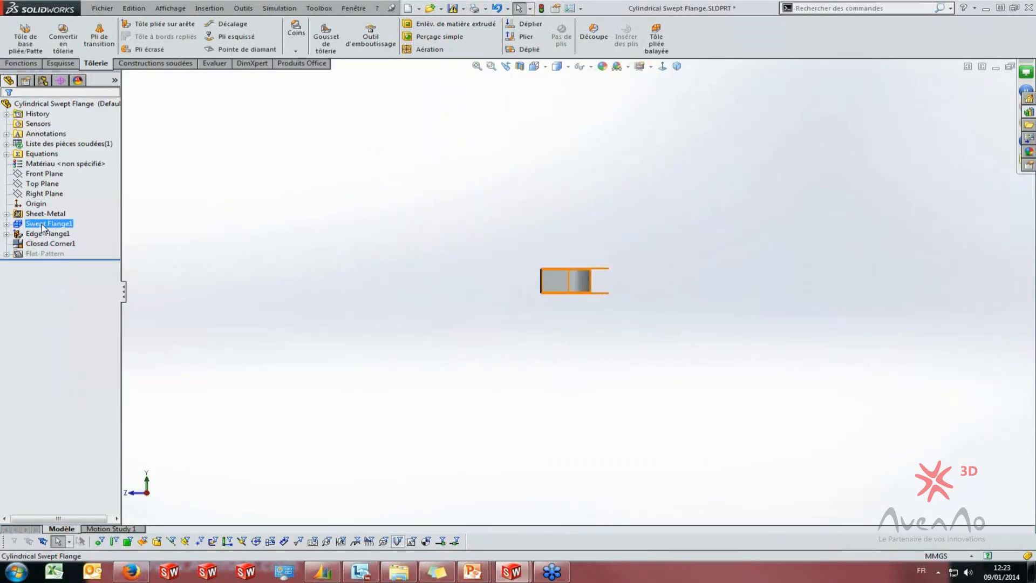
{"action": "right_click", "coordinate": [42, 226]}
{"action": "left_click", "coordinate": [52, 193]}
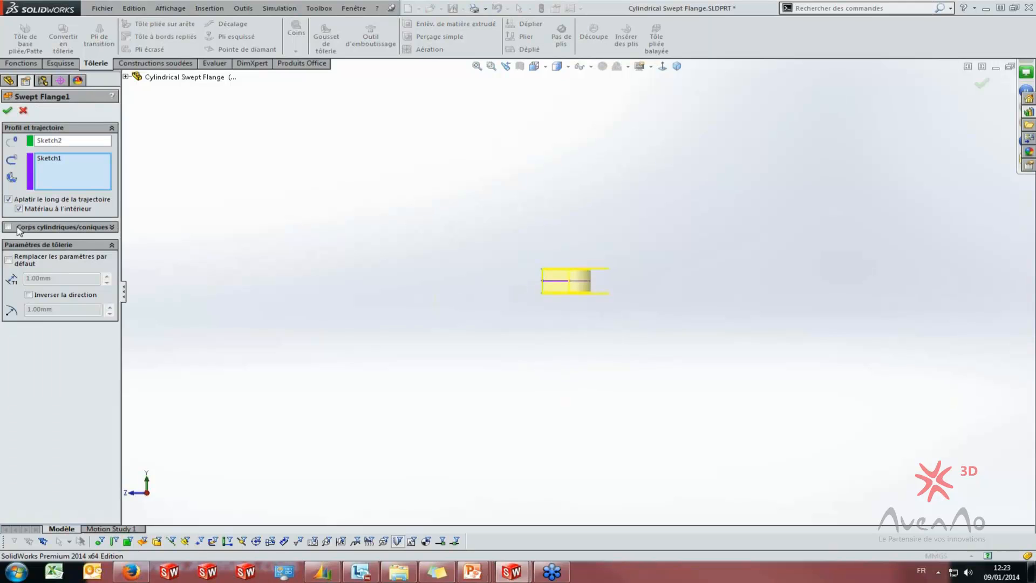
{"action": "left_click", "coordinate": [8, 227]}
{"action": "mouse_move", "coordinate": [539, 277]}
{"action": "middle_mouse_down"}
{"action": "mouse_move", "coordinate": [462, 305]}
{"action": "mouse_move", "coordinate": [521, 353]}
{"action": "mouse_move", "coordinate": [541, 259]}
{"action": "middle_mouse_up"}
{"action": "scroll", "coordinate": [541, 259], "scroll_direction": "down", "scroll_amount": 8}
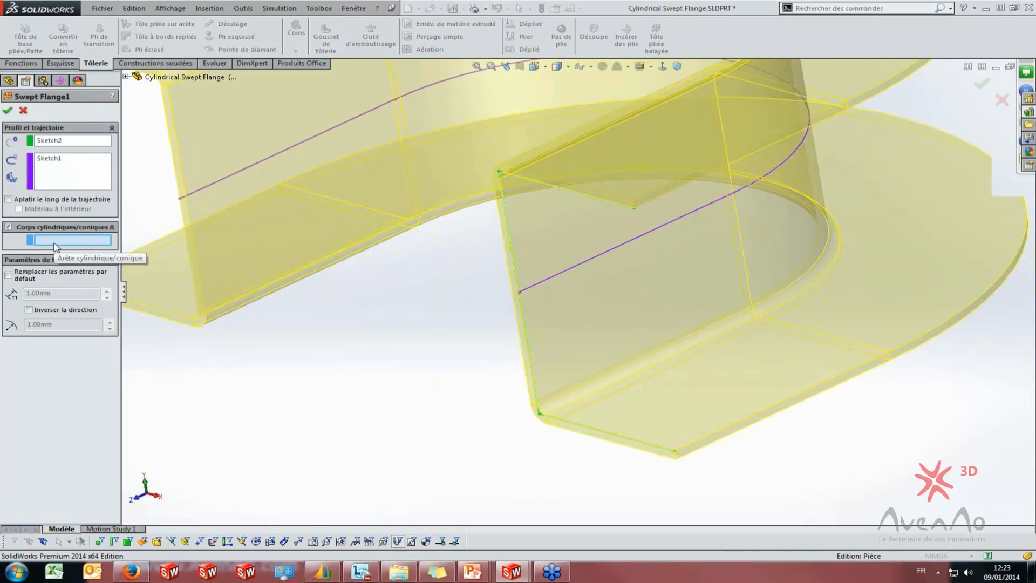
{"action": "left_click", "coordinate": [513, 238]}
{"action": "scroll", "coordinate": [527, 328], "scroll_direction": "up", "scroll_amount": 8}
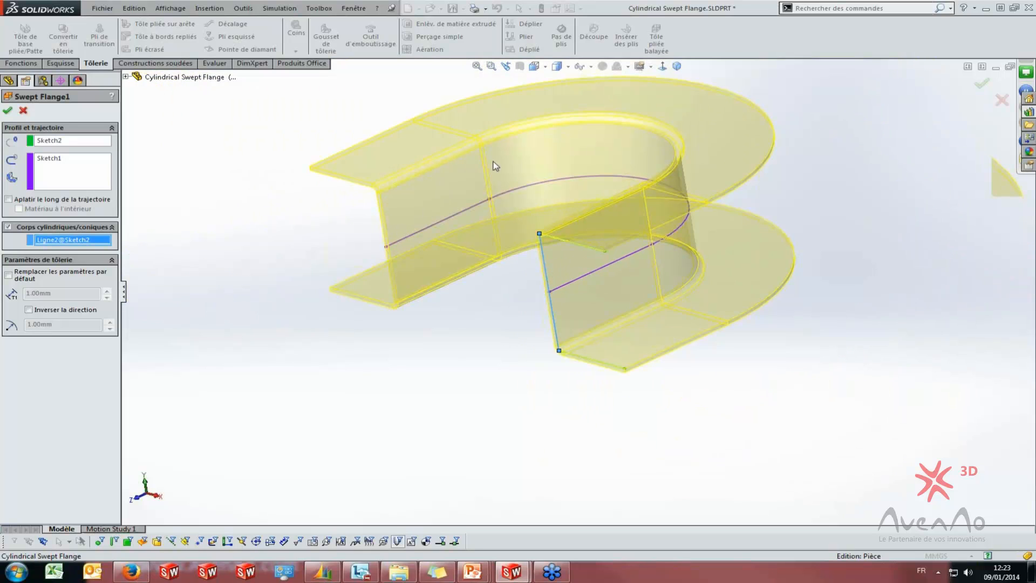
{"action": "left_click", "coordinate": [7, 110]}
Flatten the part to examine the flat pattern of the cylindrical swept flange, and fold it back
{"action": "left_click", "coordinate": [525, 49]}
{"action": "middle_click_drag", "start_coordinate": [565, 275], "coordinate": [497, 273]}
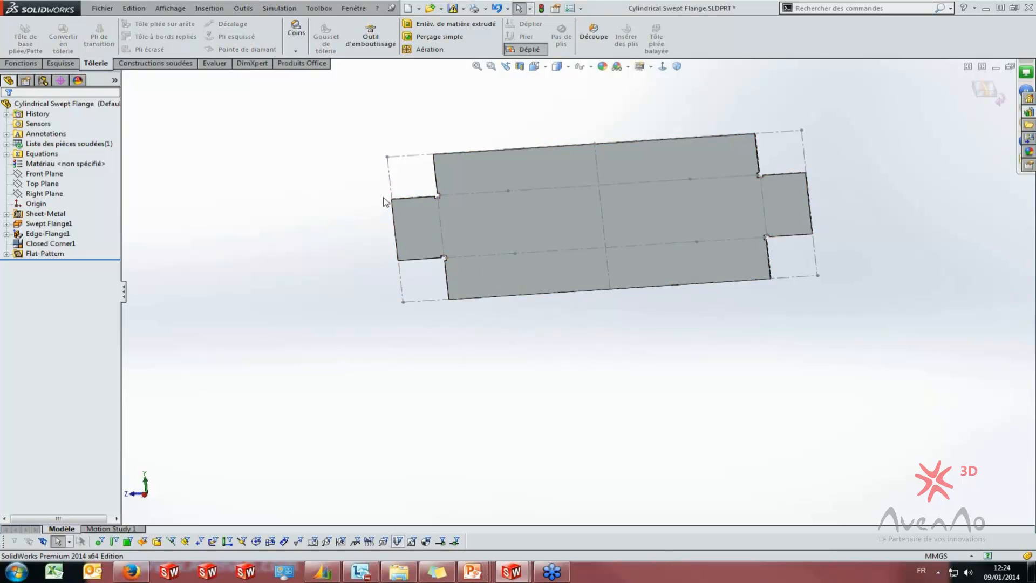
{"action": "left_click", "coordinate": [525, 49]}
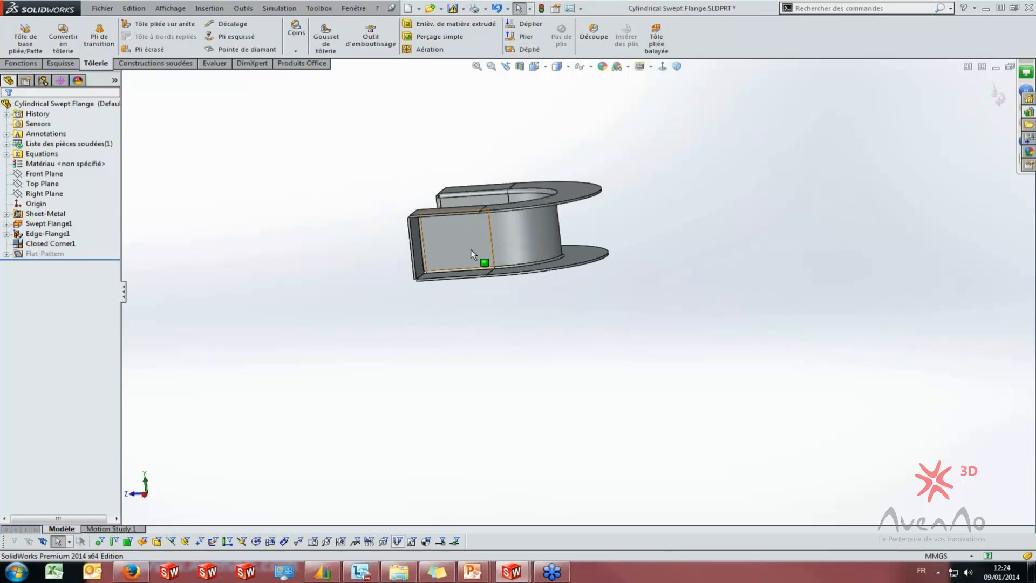
{"action": "middle_click_drag", "start_coordinate": [534, 265], "coordinate": [634, 140]}
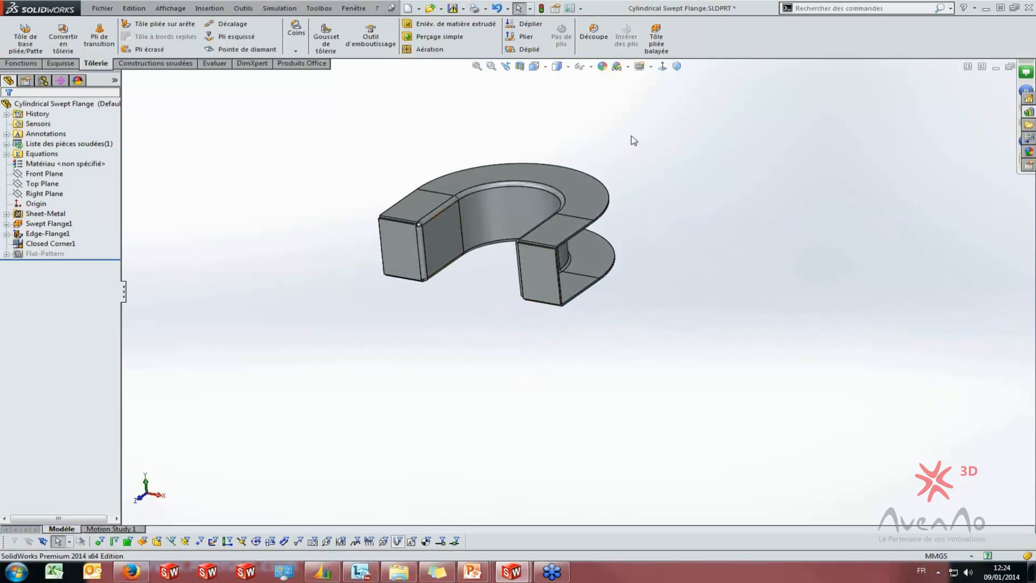
Close the swept flange part and open Lofted Transition Bends.SLDPRT from the file explorer
{"action": "left_click", "coordinate": [1010, 67]}
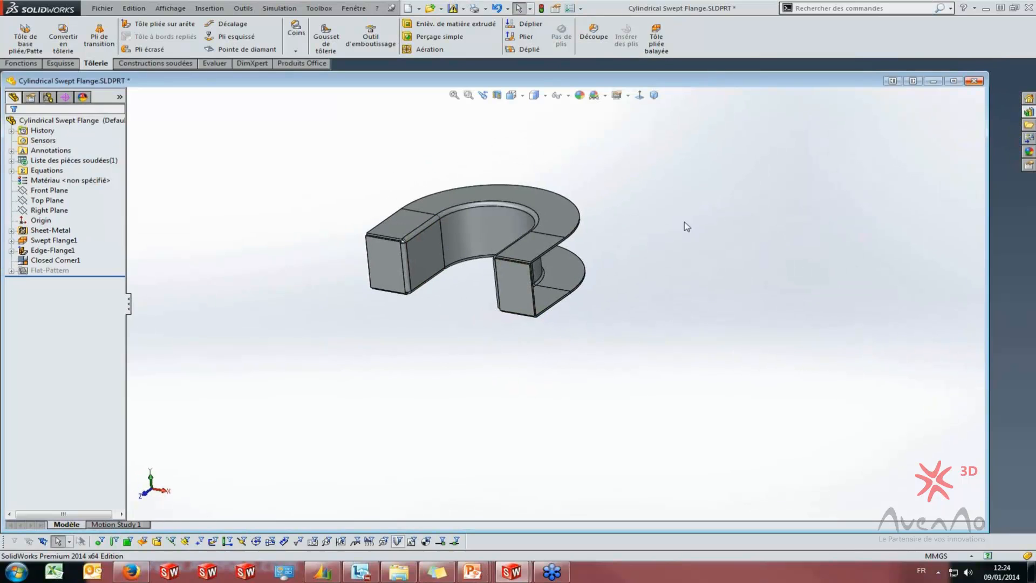
{"action": "left_click", "coordinate": [981, 83]}
{"action": "left_click", "coordinate": [477, 301]}
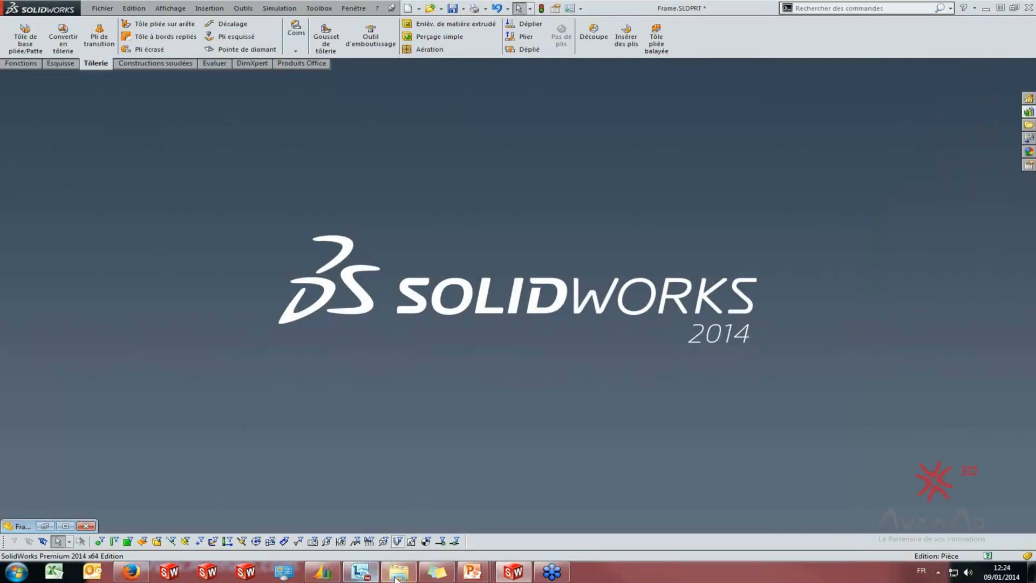
{"action": "left_click", "coordinate": [399, 572]}
{"action": "left_click", "coordinate": [246, 116]}
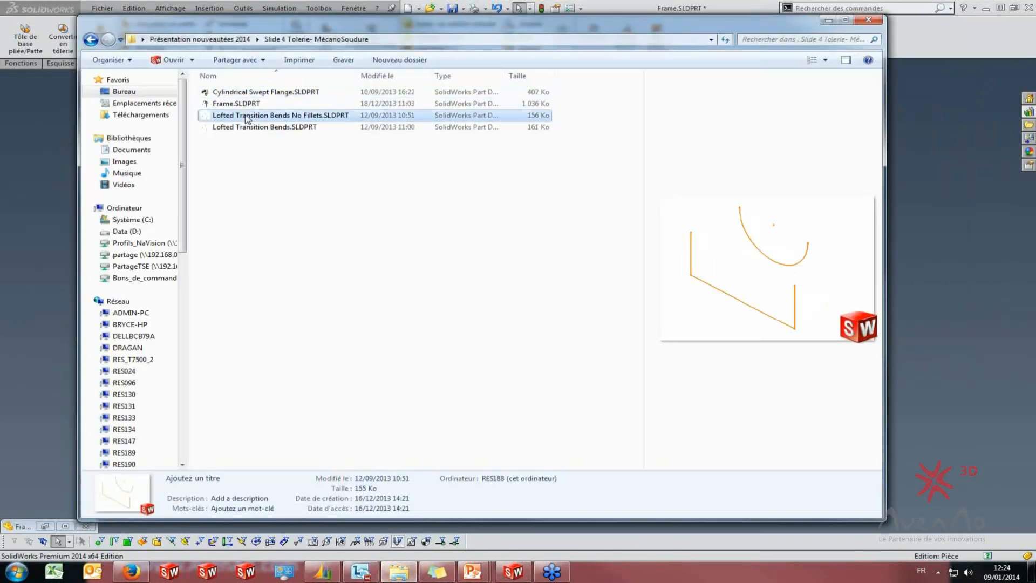
{"action": "double_click", "coordinate": [248, 128]}
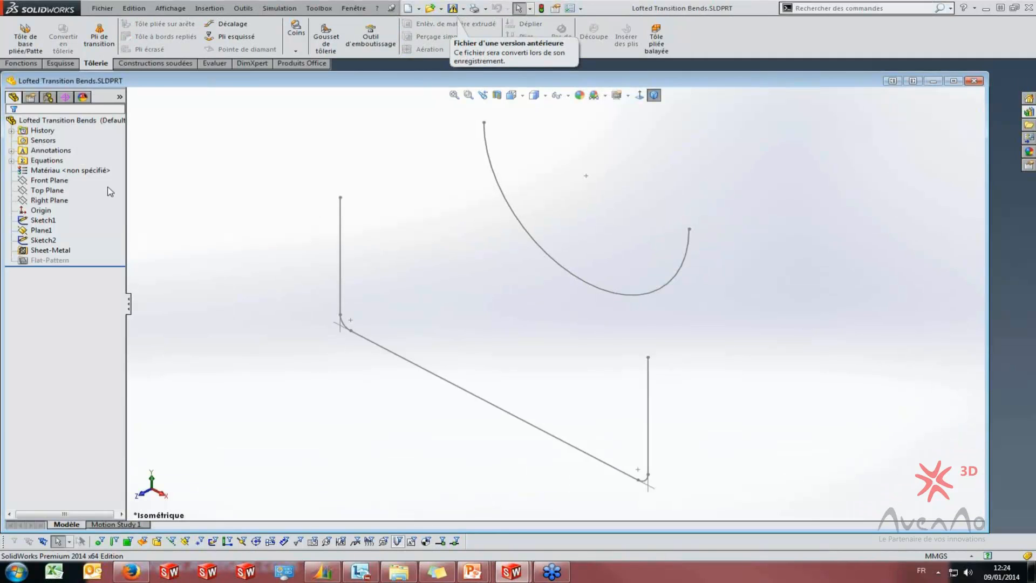
Start a lofted bend using the arc in Sketch1 and the U-shaped Sketch2 as its two profiles
{"action": "left_click", "coordinate": [99, 36]}
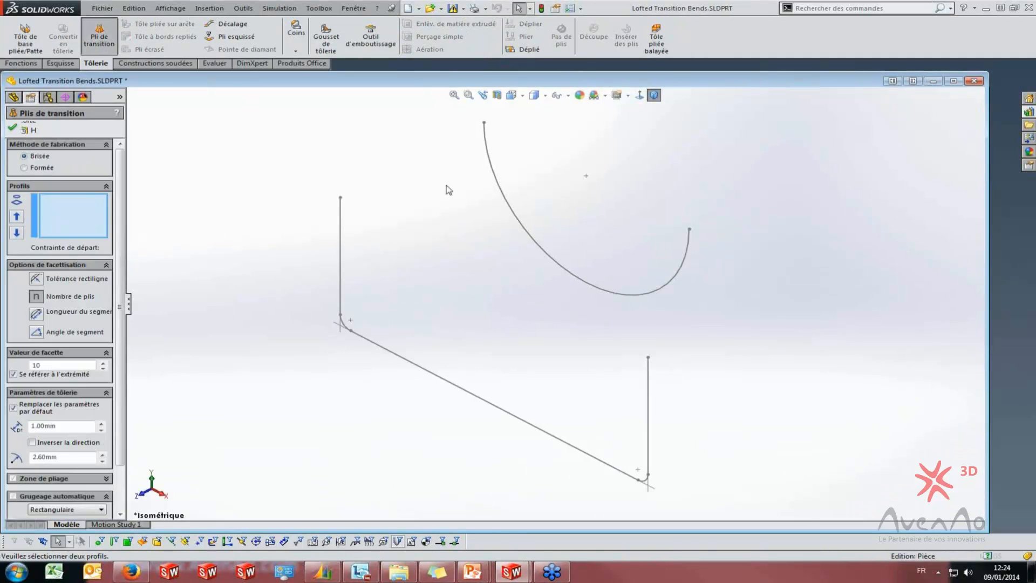
{"action": "left_click", "coordinate": [489, 144]}
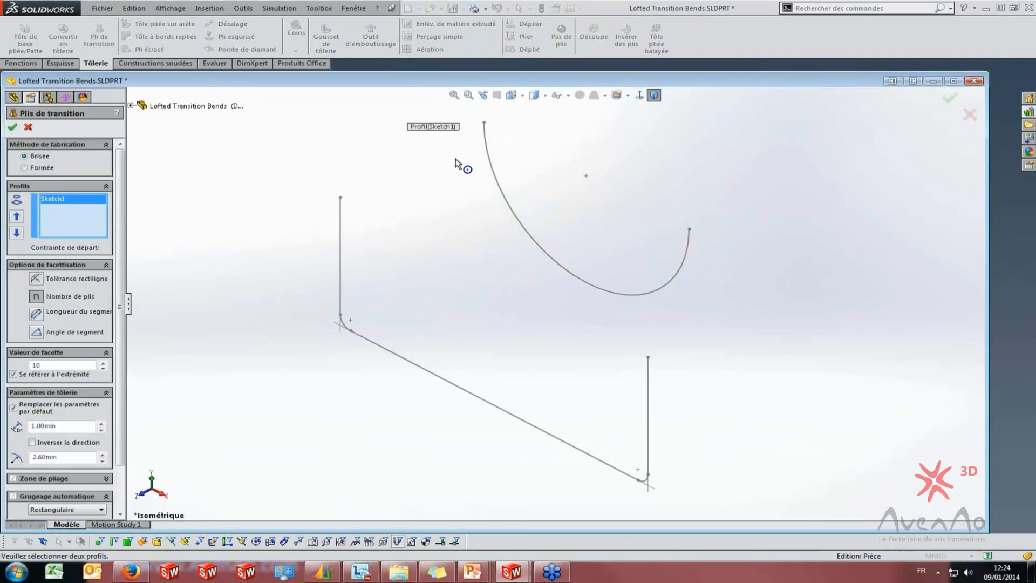
{"action": "left_click", "coordinate": [341, 237]}
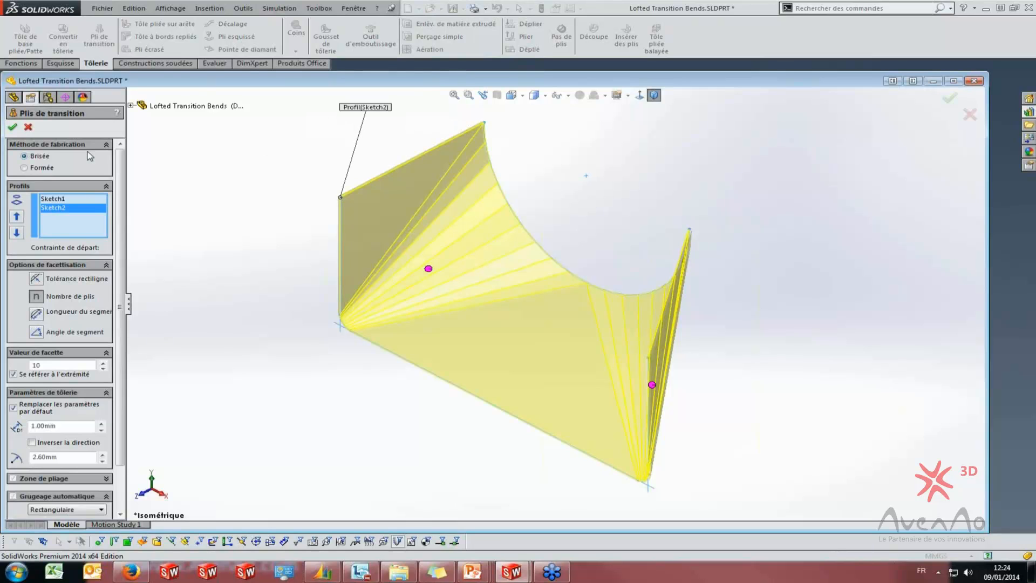
Compare the Formée and Brisée manufacturing methods in the lofted bend preview, ending with Brisée selected
{"action": "left_click", "coordinate": [37, 169]}
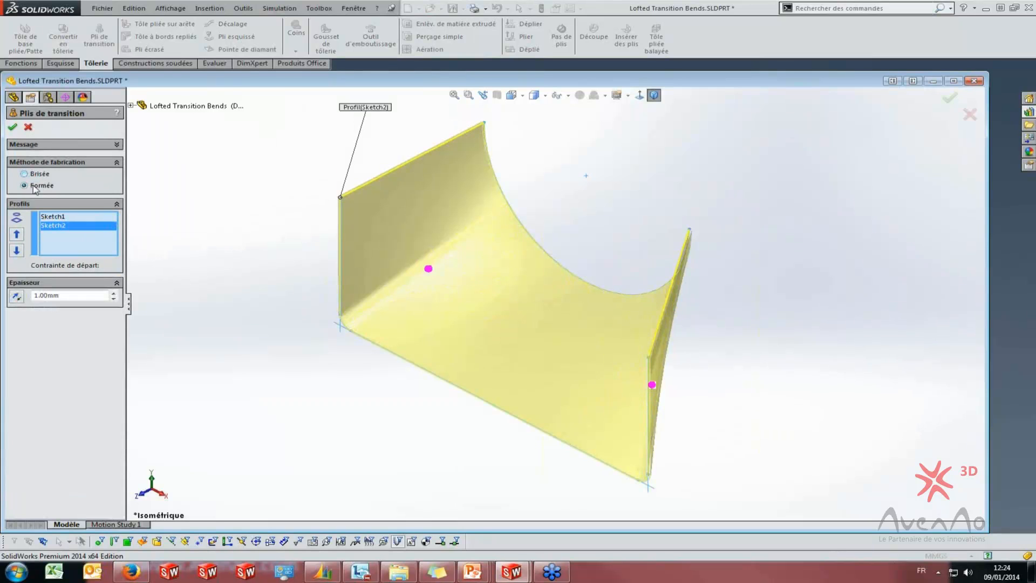
{"action": "left_click", "coordinate": [25, 174]}
{"action": "left_click", "coordinate": [25, 168]}
{"action": "left_click", "coordinate": [26, 174]}
{"action": "left_click", "coordinate": [25, 170]}
{"action": "left_click", "coordinate": [24, 173]}
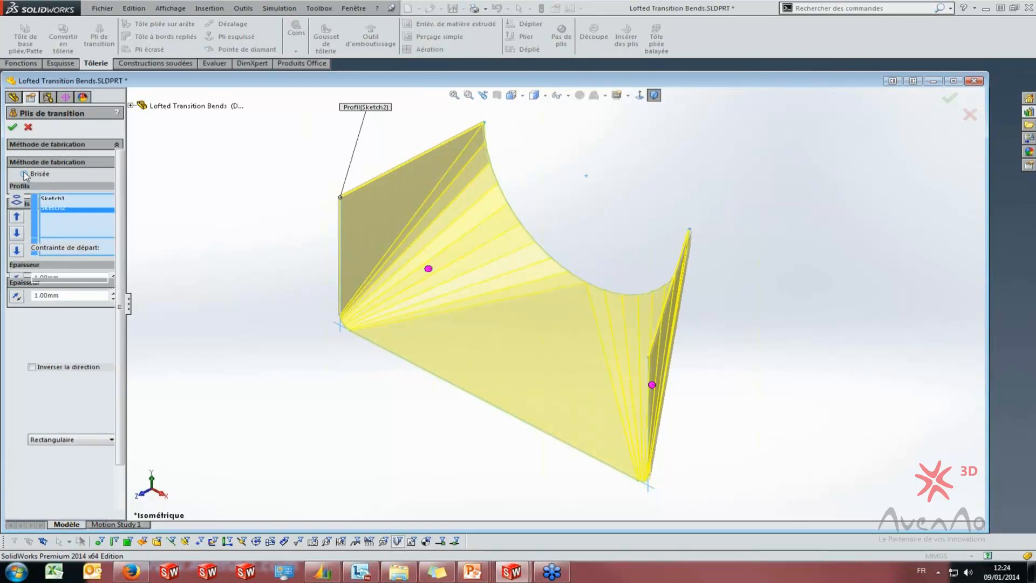
{"action": "left_click", "coordinate": [24, 168]}
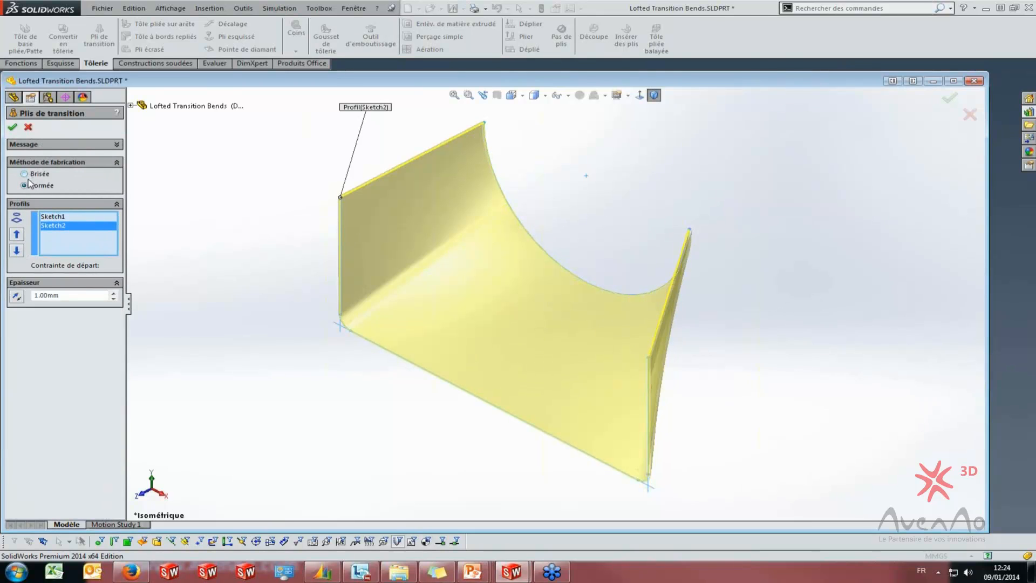
{"action": "left_click", "coordinate": [25, 174]}
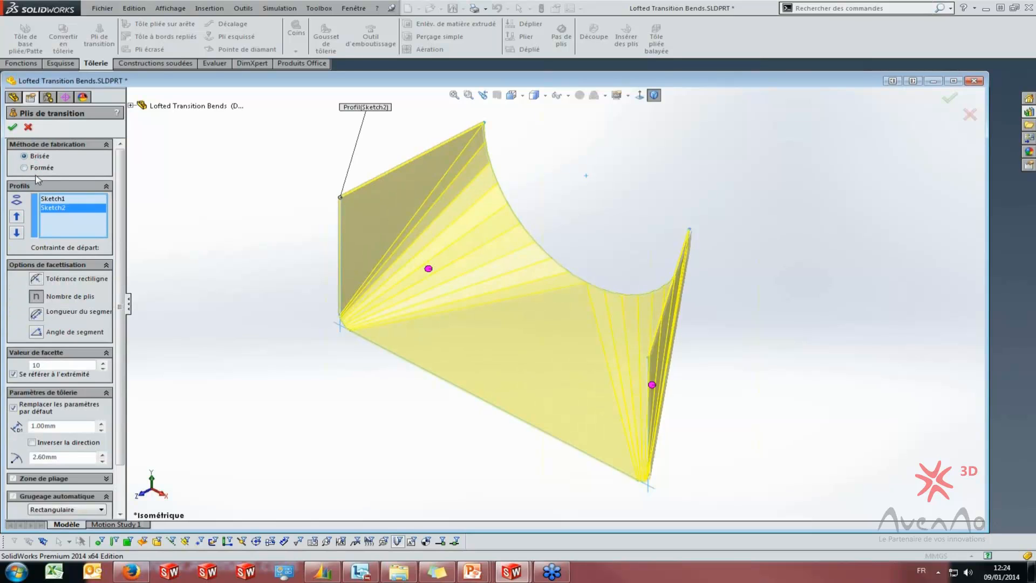
Examine the bend lines along the arc and at the U profile's corner in the Brisée lofted bend preview
{"action": "scroll", "coordinate": [486, 159], "scroll_direction": "down", "scroll_amount": 3}
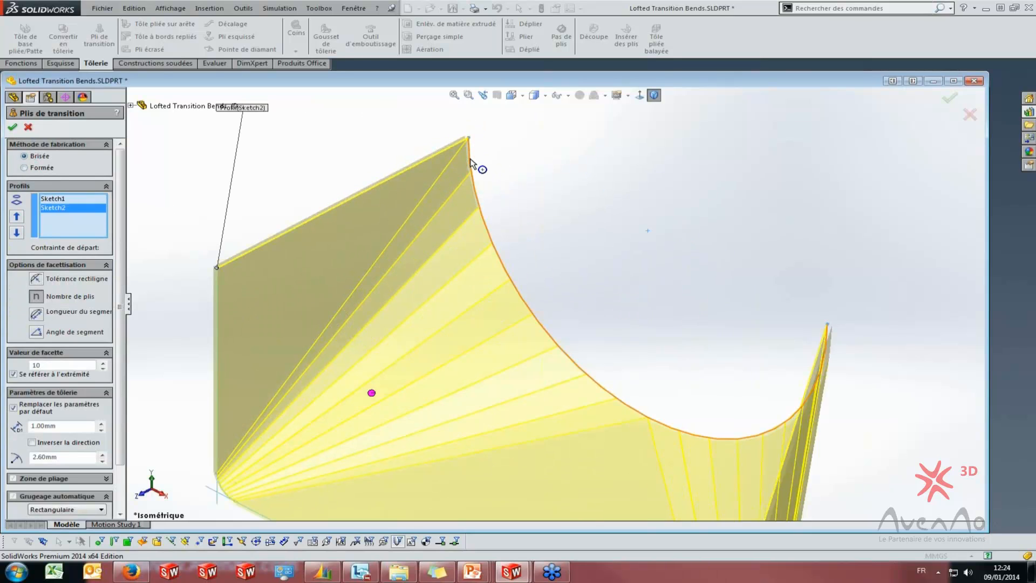
{"action": "scroll", "coordinate": [558, 306], "scroll_direction": "up", "scroll_amount": 3}
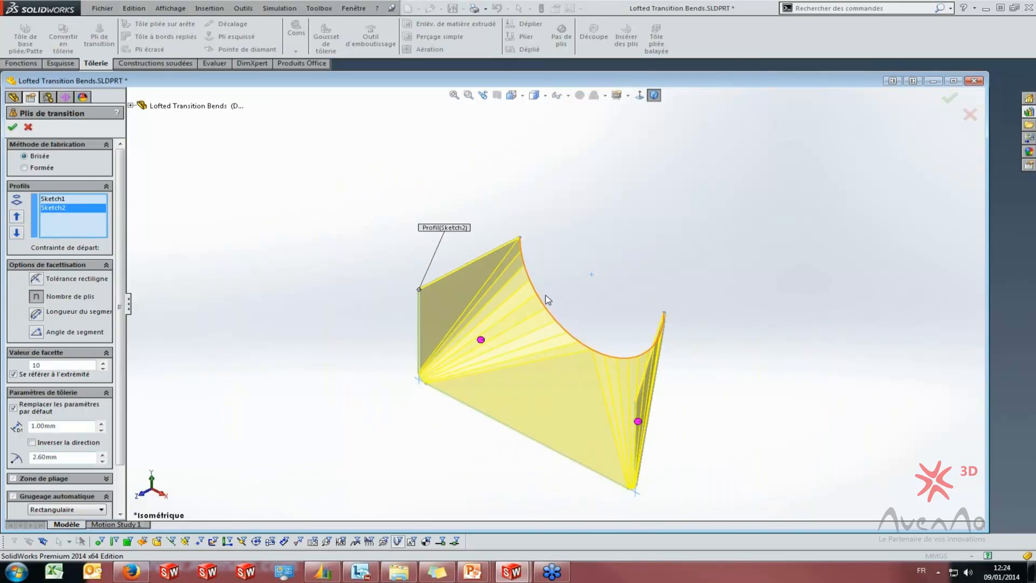
{"action": "scroll", "coordinate": [419, 323], "scroll_direction": "down", "scroll_amount": 3}
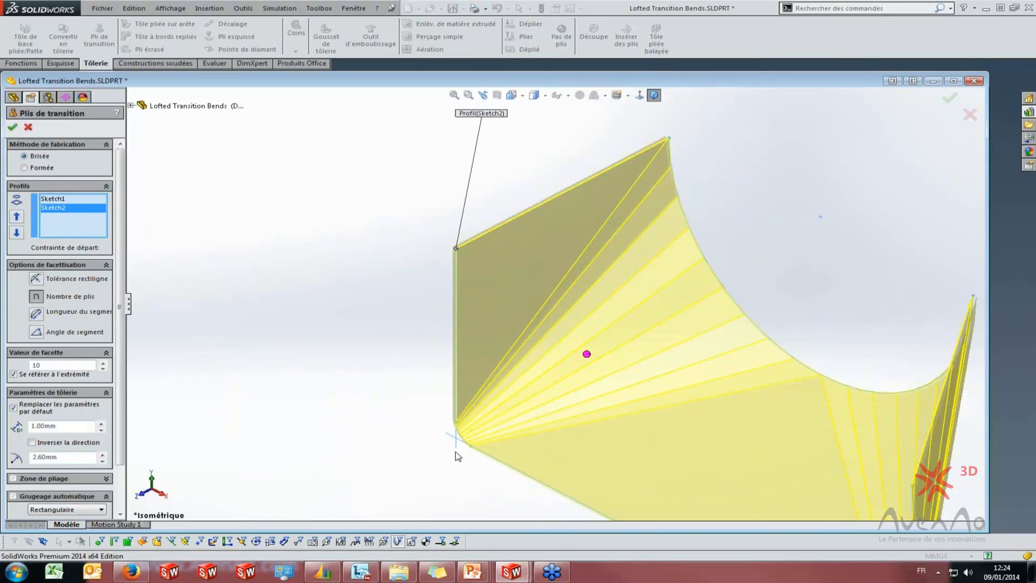
{"action": "scroll", "coordinate": [456, 439], "scroll_direction": "down", "scroll_amount": 5}
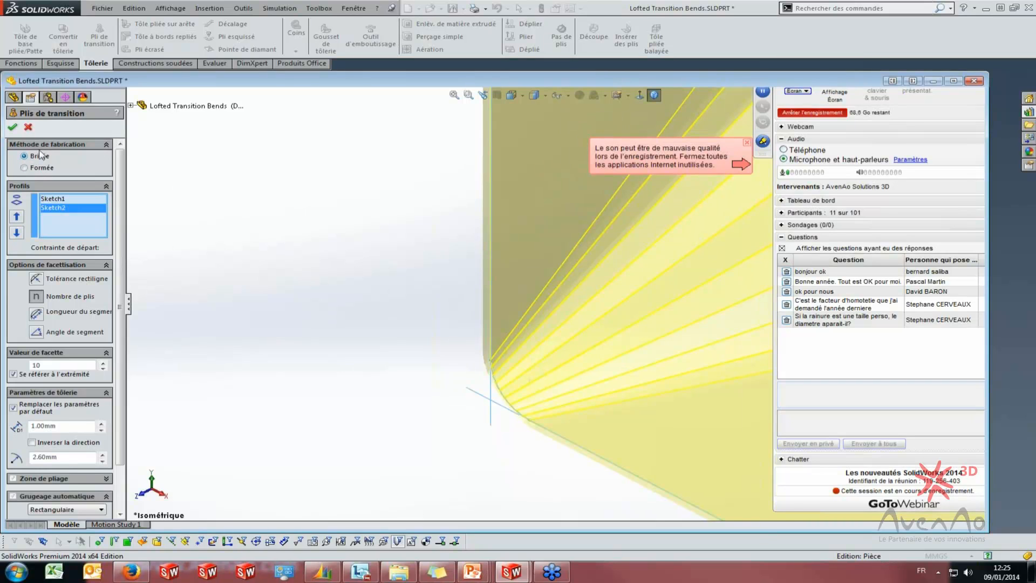
{"action": "left_click", "coordinate": [760, 28]}
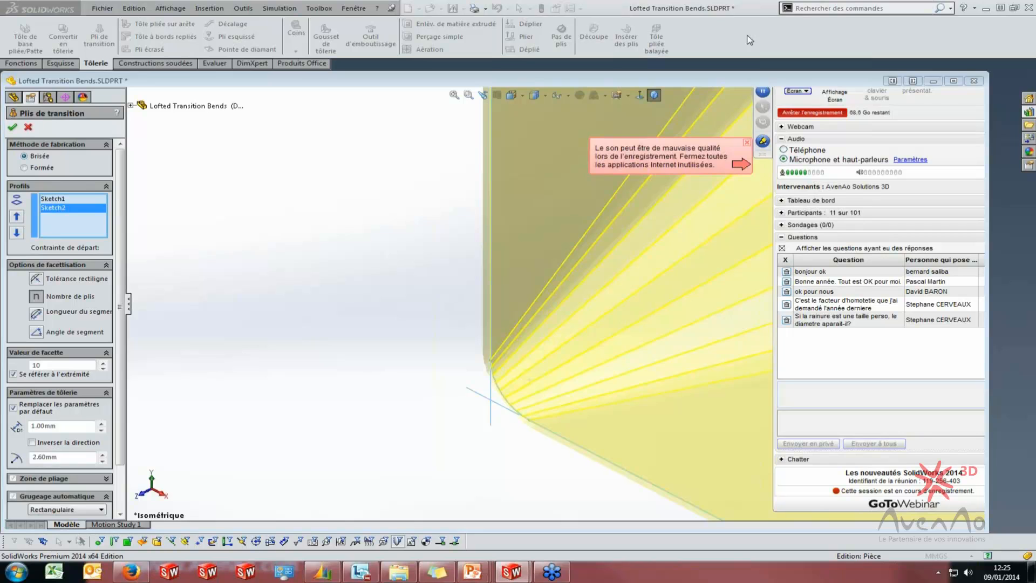
{"action": "left_click", "coordinate": [11, 127]}
{"action": "scroll", "coordinate": [489, 271], "scroll_direction": "up", "scroll_amount": 5}
{"action": "scroll", "coordinate": [724, 279], "scroll_direction": "up", "scroll_amount": 3}
{"action": "scroll", "coordinate": [733, 233], "scroll_direction": "down", "scroll_amount": 4}
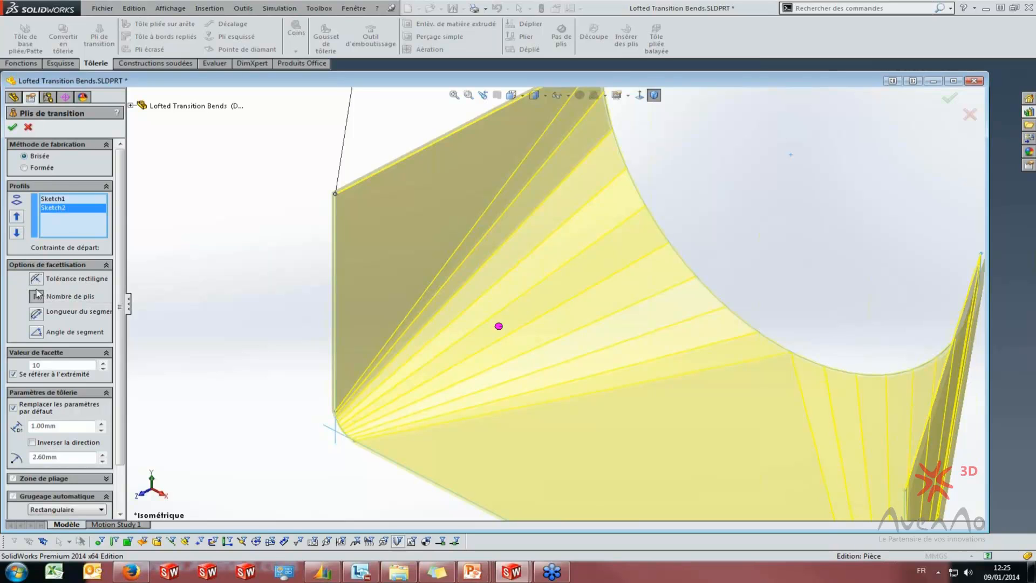
Reduce the number of bends used for faceting the lofted transition
{"action": "left_click", "coordinate": [103, 368]}
{"action": "left_click", "coordinate": [102, 369]}
{"action": "left_click", "coordinate": [102, 369]}
{"action": "left_click", "coordinate": [103, 369]}
{"action": "left_click", "coordinate": [103, 370]}
Switch the faceting option to Tolérance rectiligne and examine how closely the facets follow the arc
{"action": "left_click", "coordinate": [36, 278]}
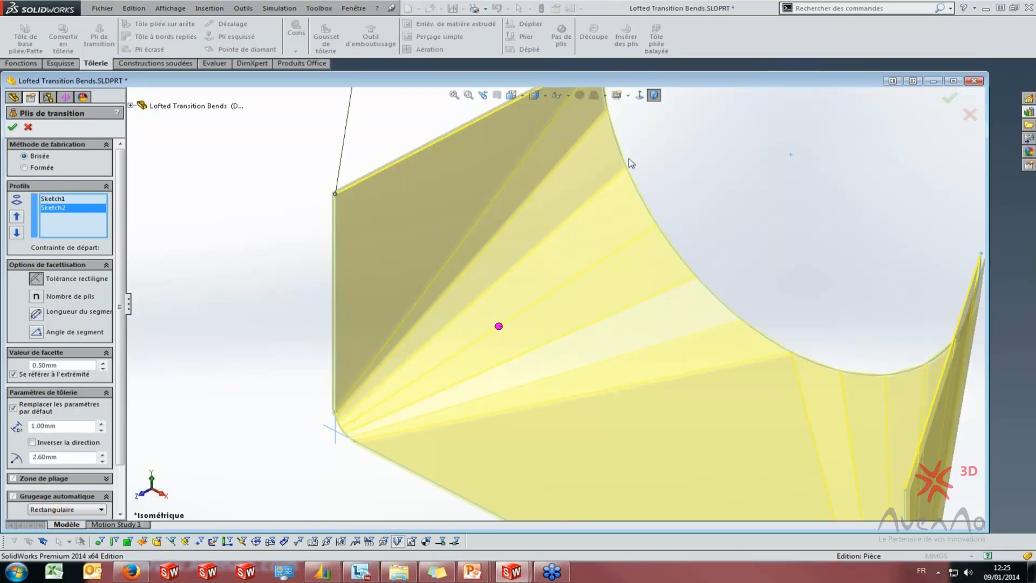
{"action": "scroll", "coordinate": [599, 167], "scroll_direction": "down", "scroll_amount": 3}
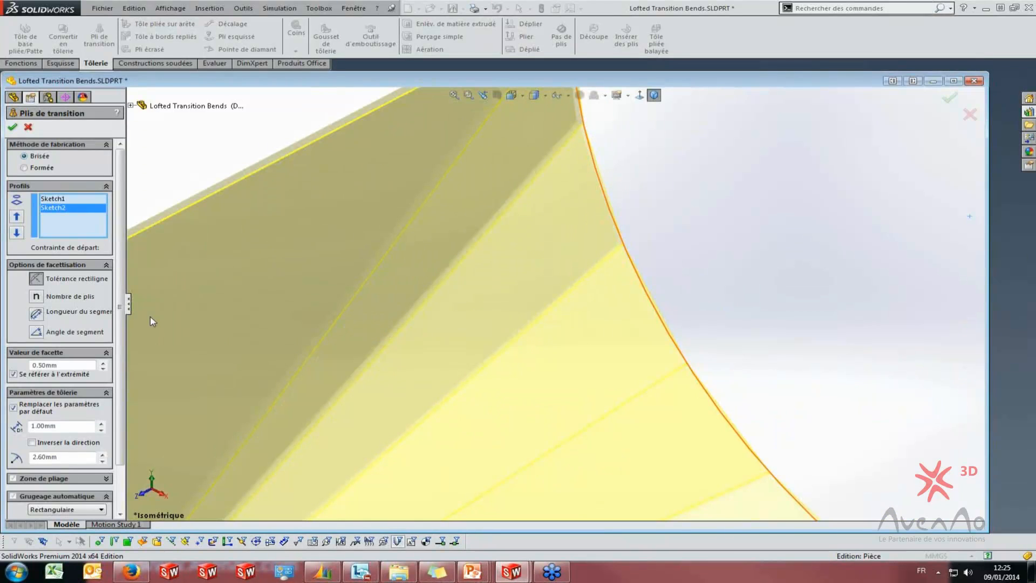
{"action": "scroll", "coordinate": [531, 343], "scroll_direction": "up", "scroll_amount": 3}
{"action": "scroll", "coordinate": [532, 344], "scroll_direction": "up", "scroll_amount": 2}
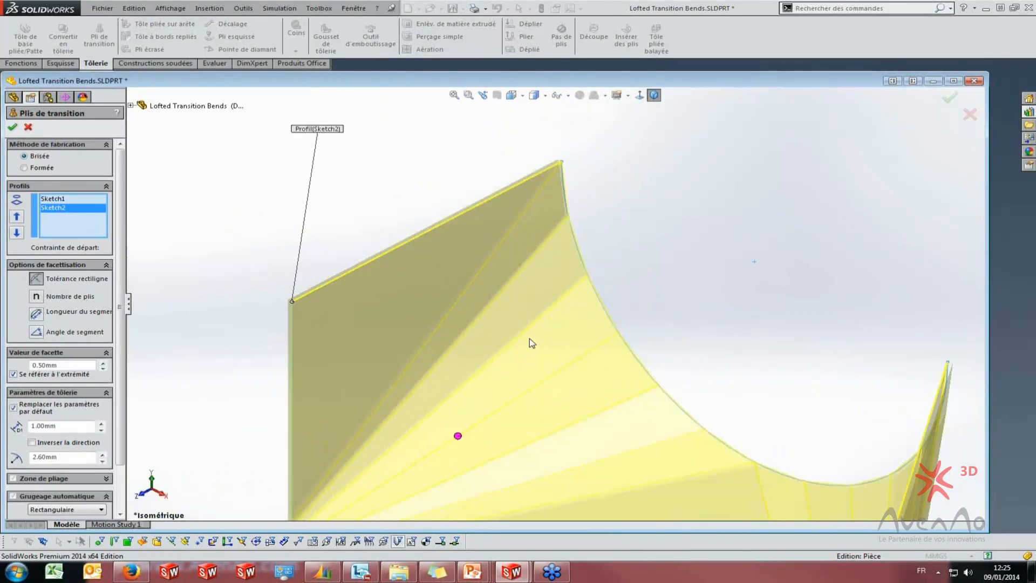
Raise the rectilinear tolerance facet value to 20.50 mm, and lower it to 11.00 mm to compare the facets
{"action": "left_click", "coordinate": [102, 363]}
{"action": "left_click", "coordinate": [103, 363]}
{"action": "left_click", "coordinate": [102, 363]}
{"action": "left_click", "coordinate": [103, 364]}
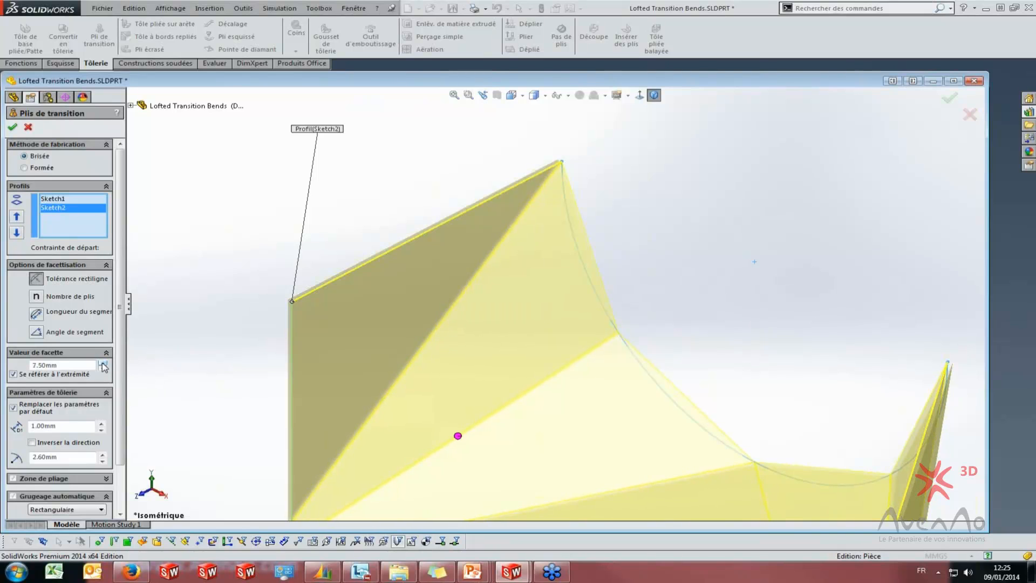
{"action": "left_click", "coordinate": [103, 363]}
{"action": "left_click", "coordinate": [102, 364]}
{"action": "left_click", "coordinate": [103, 364]}
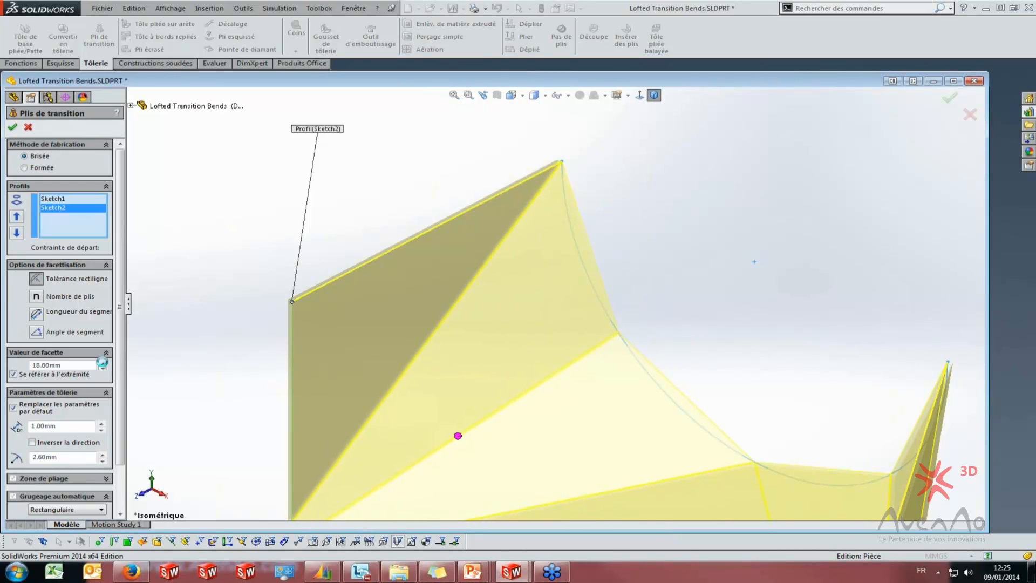
{"action": "left_click", "coordinate": [103, 364]}
{"action": "scroll", "coordinate": [528, 343], "scroll_direction": "up", "scroll_amount": 5}
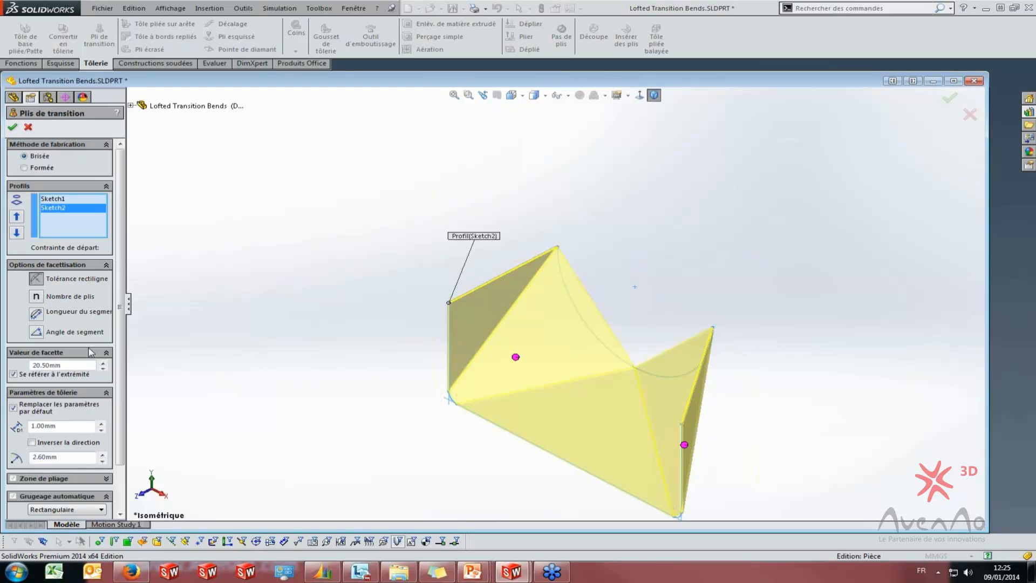
{"action": "left_click", "coordinate": [102, 370]}
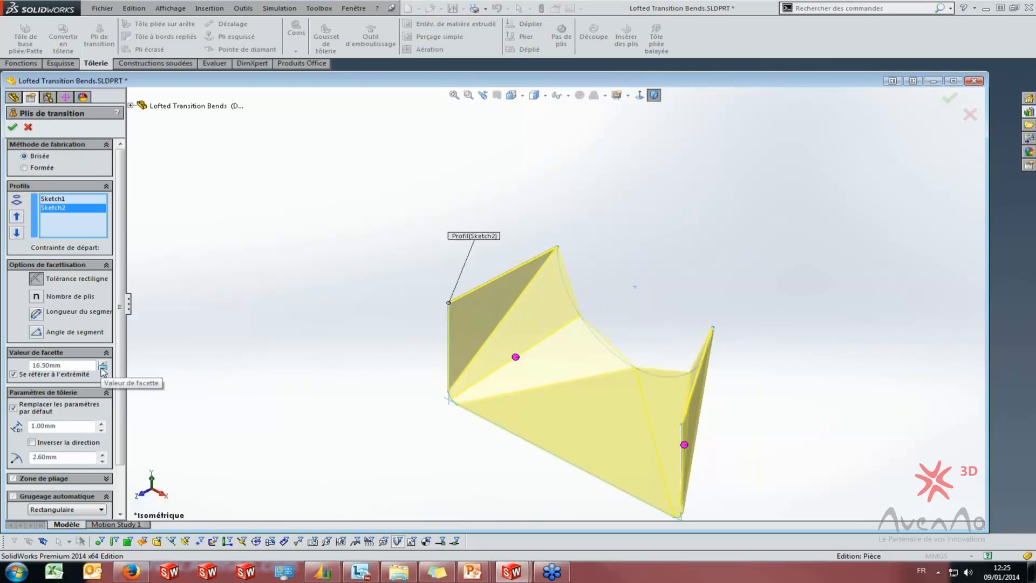
{"action": "left_click", "coordinate": [103, 370]}
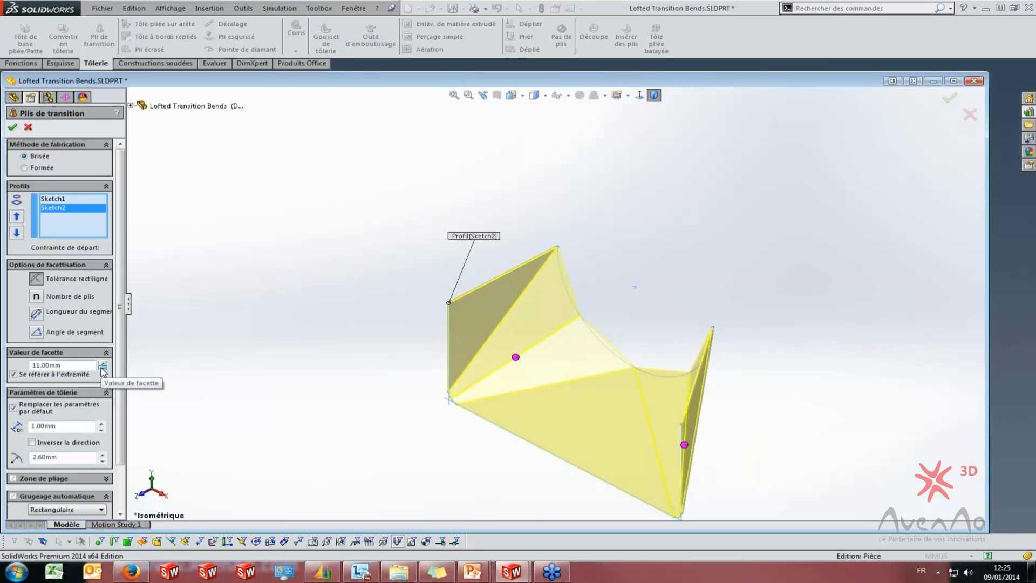
Switch the faceting option to segment length and set its value to 1.00 mm
{"action": "left_click", "coordinate": [35, 313]}
{"action": "scroll", "coordinate": [581, 305], "scroll_direction": "down", "scroll_amount": 3}
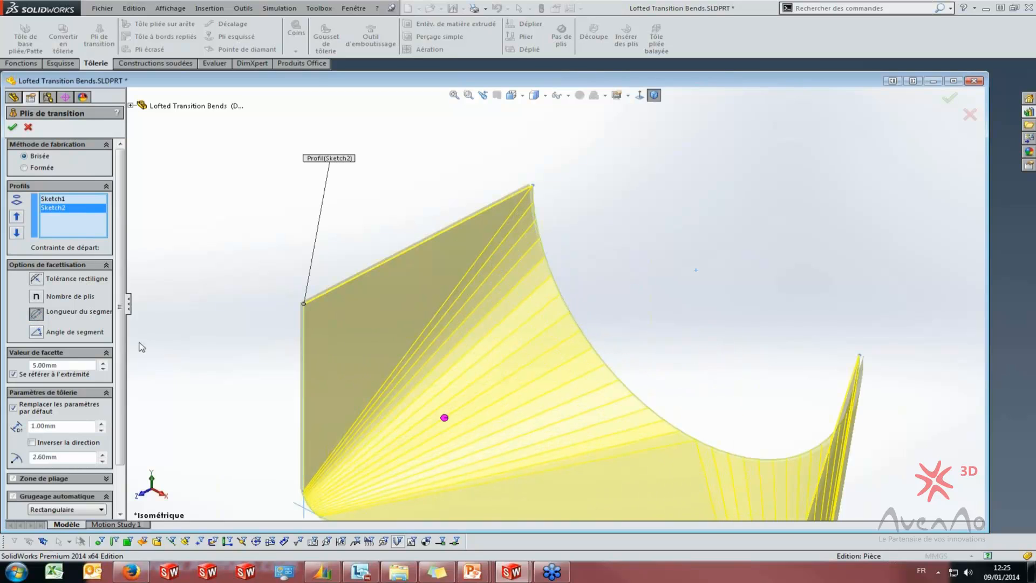
{"action": "left_click", "coordinate": [103, 369]}
{"action": "left_click", "coordinate": [103, 370]}
{"action": "left_click", "coordinate": [102, 369]}
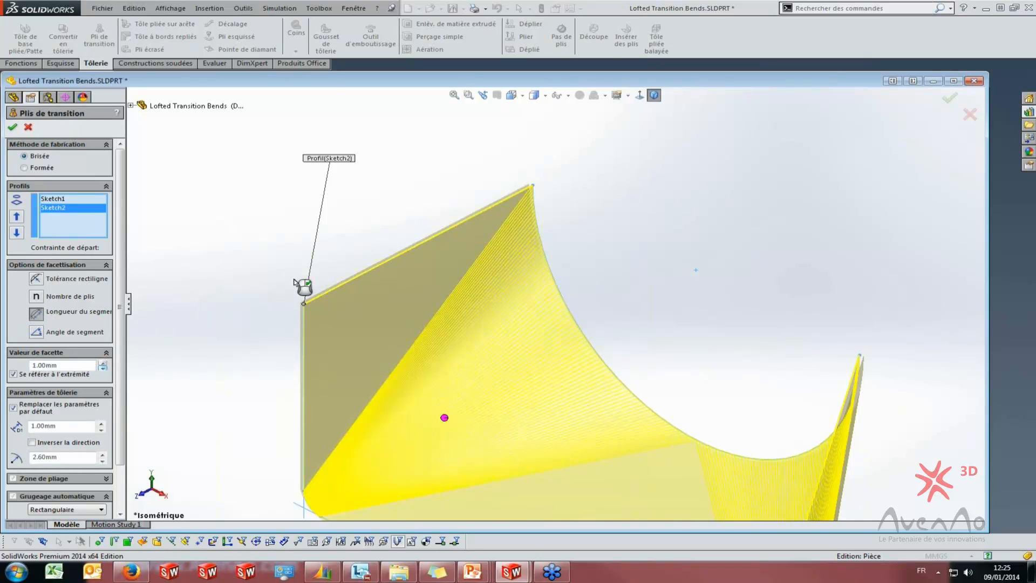
Switch the faceting option to Angle de segment and set its value to 20 degrees
{"action": "left_click", "coordinate": [36, 331]}
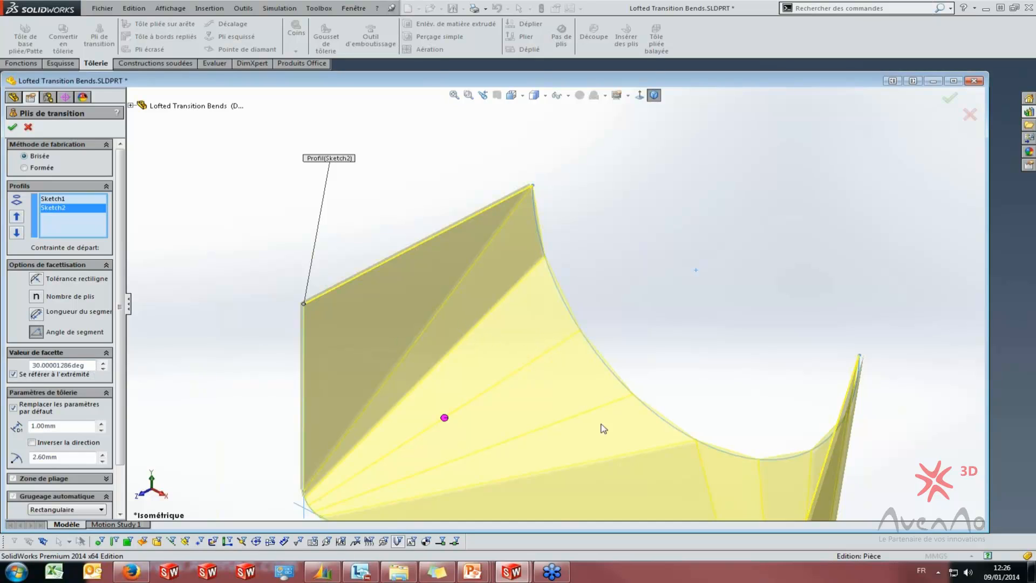
{"action": "left_click_drag", "start_coordinate": [93, 365], "coordinate": [3, 353]}
{"action": "type", "text": "20"}
{"action": "key", "text": "Return"}
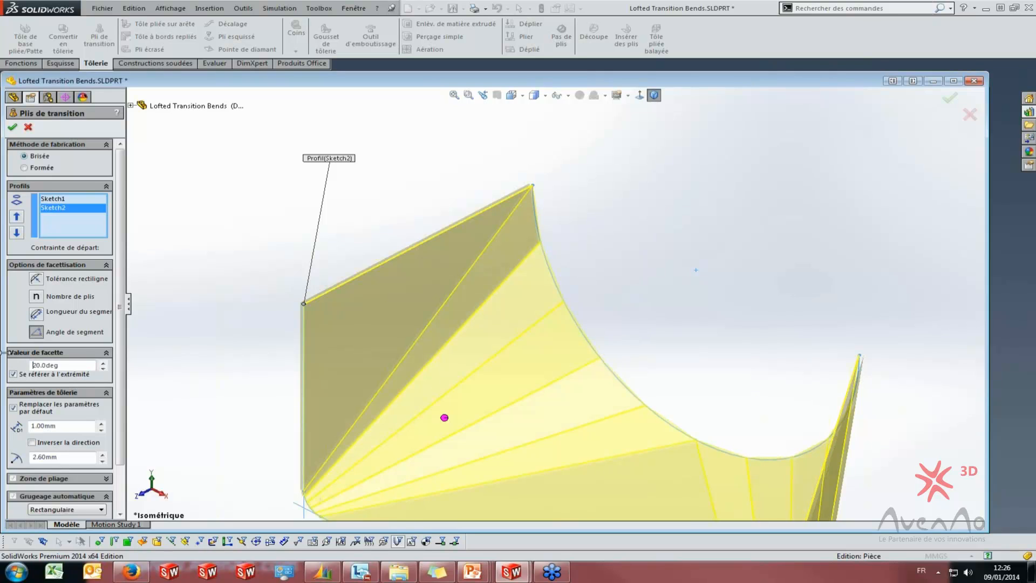
{"action": "scroll", "coordinate": [555, 335], "scroll_direction": "up", "scroll_amount": 5}
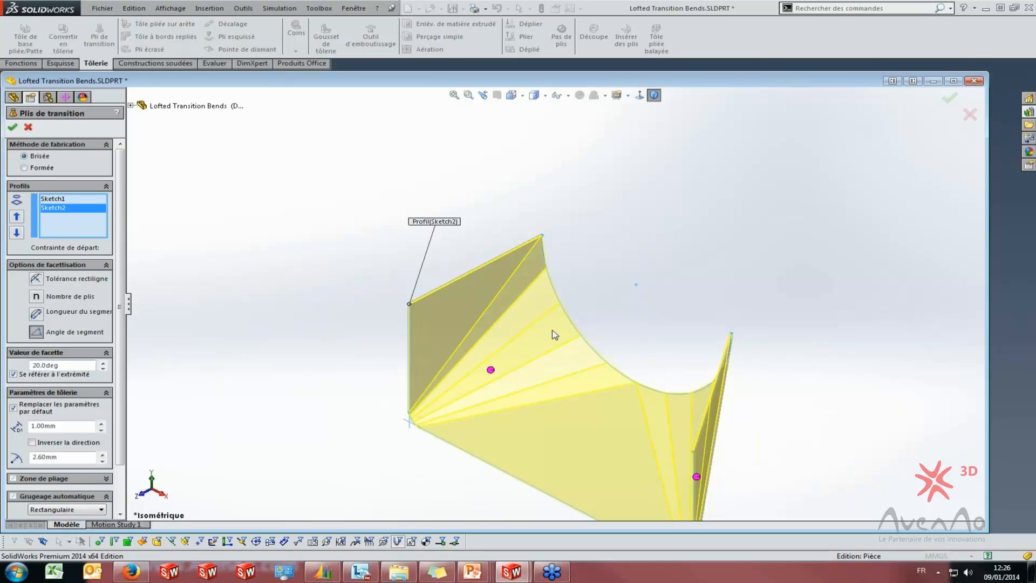
Create the lofted bend and check its flat pattern before folding the part back
{"action": "middle_click_drag", "start_coordinate": [504, 447], "coordinate": [624, 351]}
{"action": "left_click", "coordinate": [624, 348]}
{"action": "left_click", "coordinate": [533, 316]}
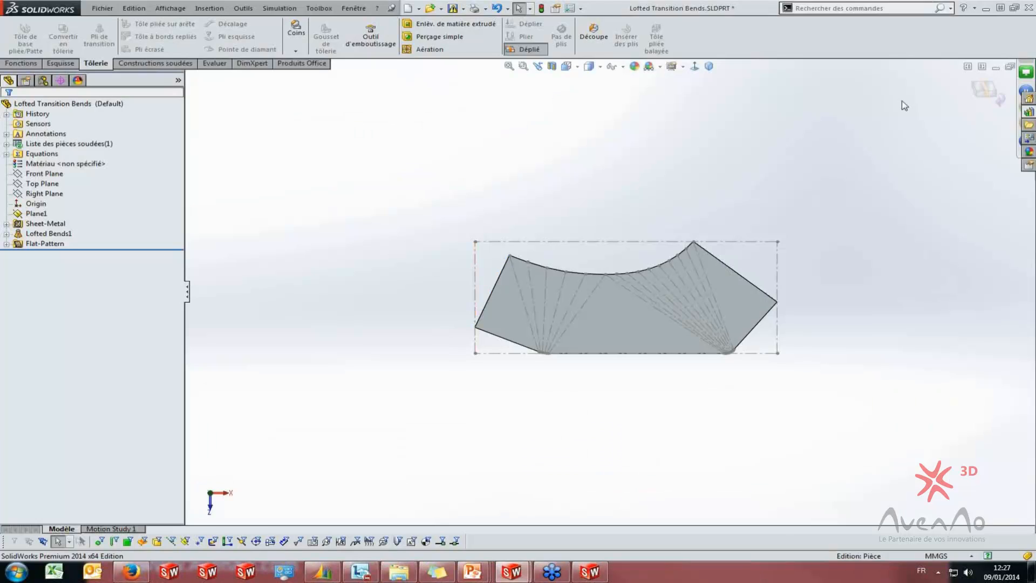
{"action": "left_click", "coordinate": [985, 89]}
Close the Lofted Transition Bends part
{"action": "left_click", "coordinate": [1010, 66]}
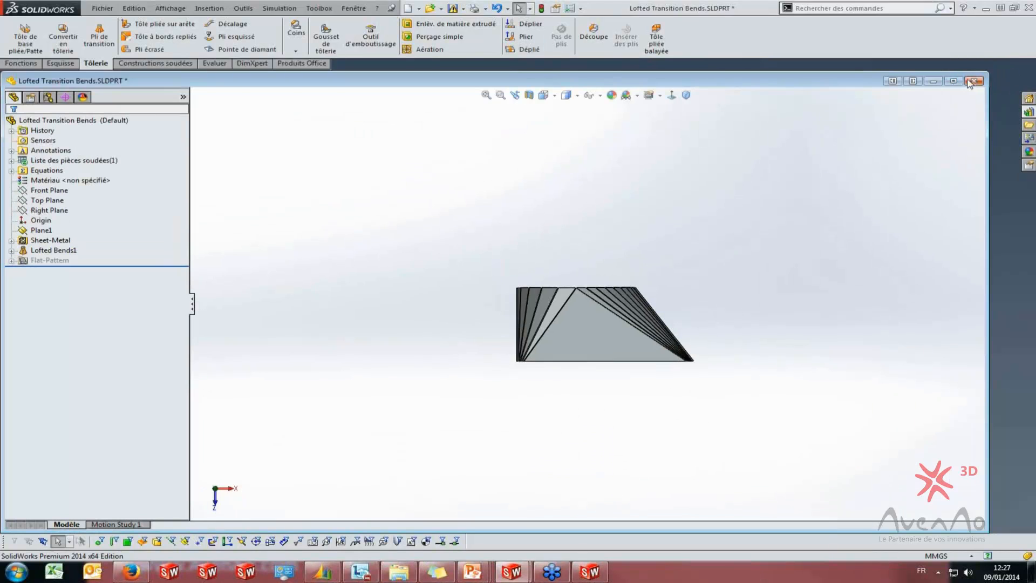
{"action": "left_click", "coordinate": [971, 82]}
{"action": "left_click", "coordinate": [681, 285]}
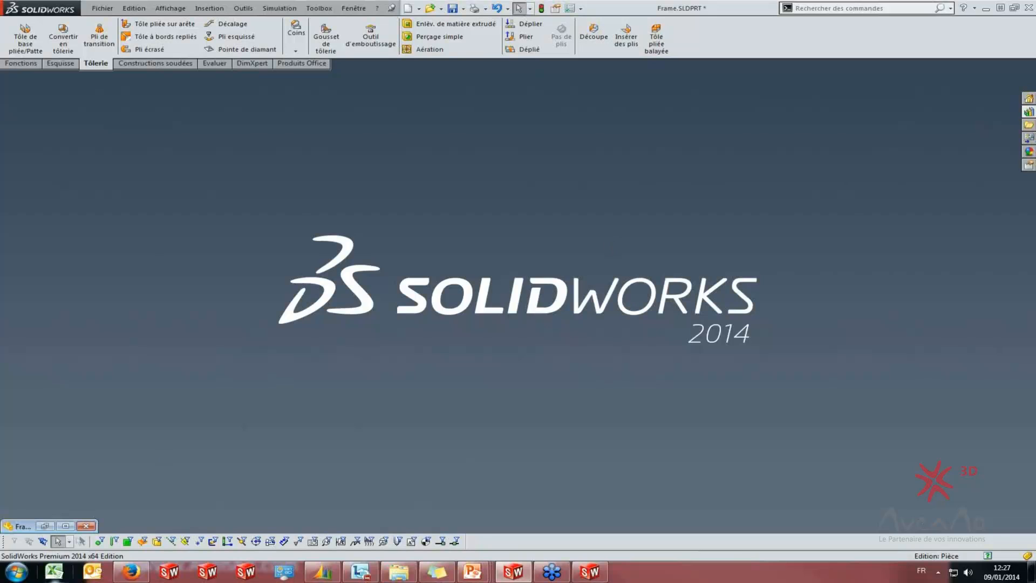
Restore the minimized Frame.SLDPRT window and maximize it
{"action": "left_click", "coordinate": [46, 526]}
{"action": "scroll", "coordinate": [587, 251], "scroll_direction": "up", "scroll_amount": 2}
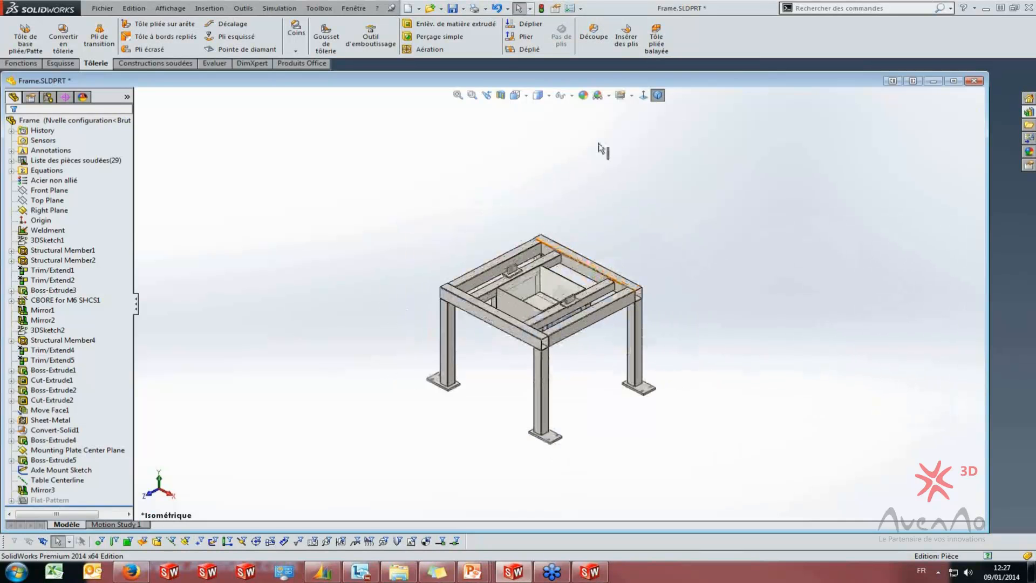
{"action": "left_click", "coordinate": [659, 95]}
{"action": "double_click", "coordinate": [685, 77]}
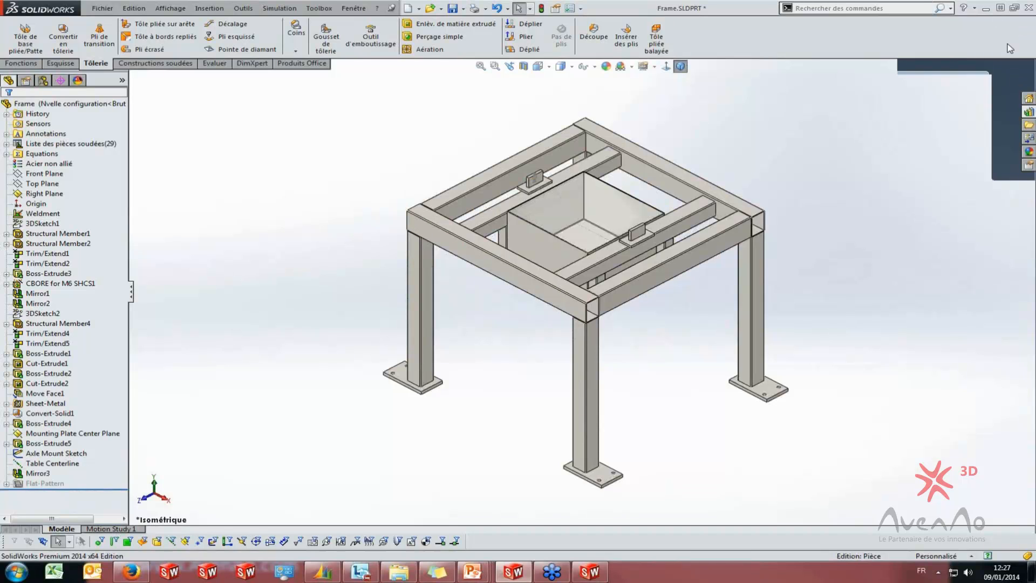
Browse Norme Profilés in the design library, from ANSI Configurations to the DIN folder's C Channel profiles
{"action": "left_click", "coordinate": [1026, 166]}
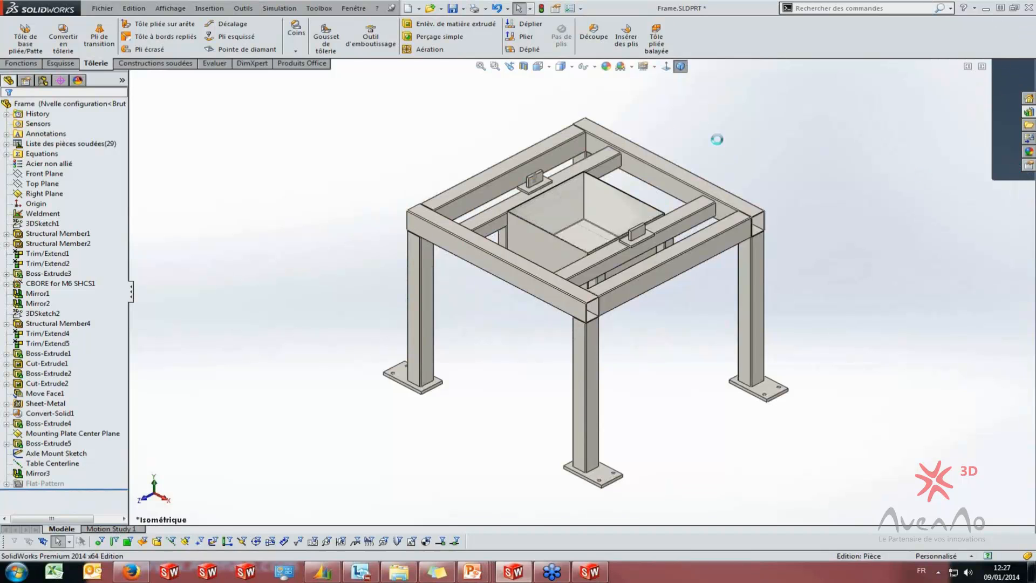
{"action": "left_click", "coordinate": [641, 112]}
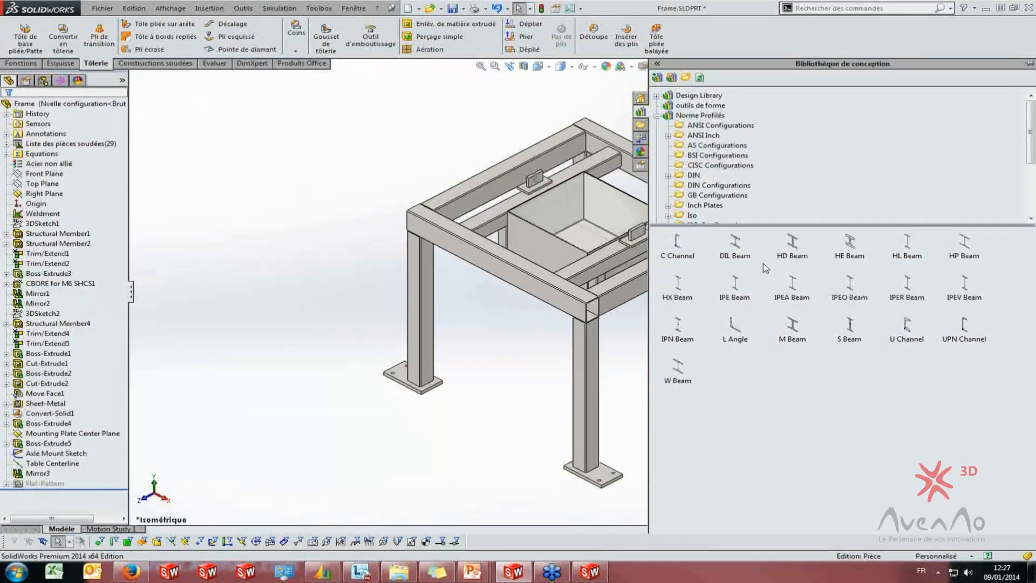
{"action": "left_click", "coordinate": [699, 127]}
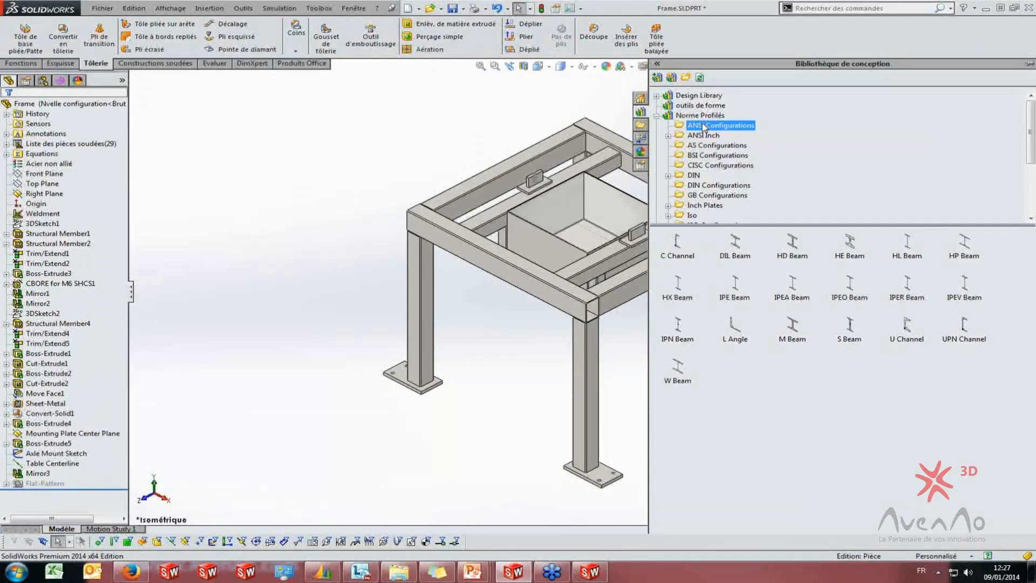
{"action": "left_click", "coordinate": [693, 176]}
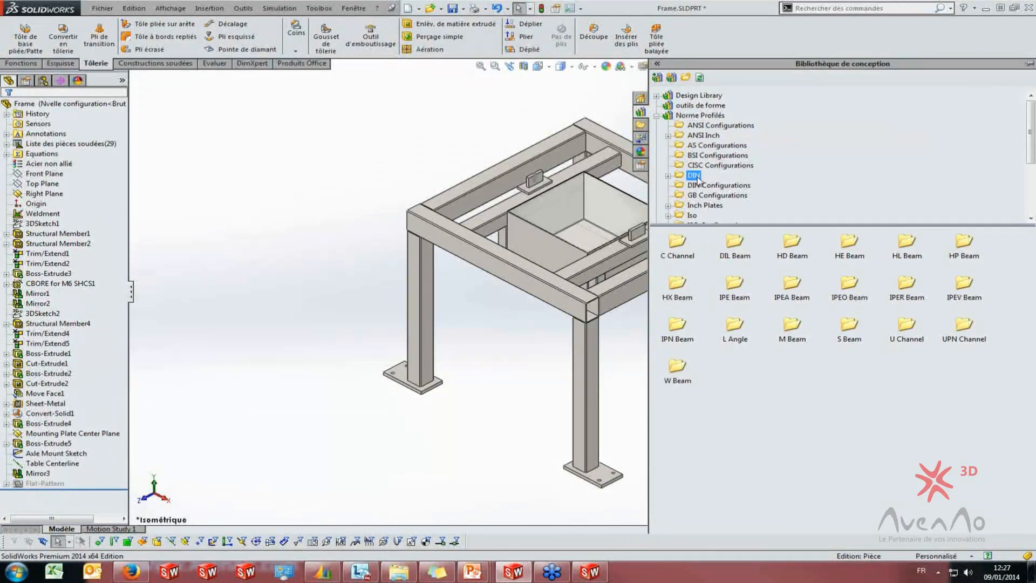
{"action": "double_click", "coordinate": [678, 246]}
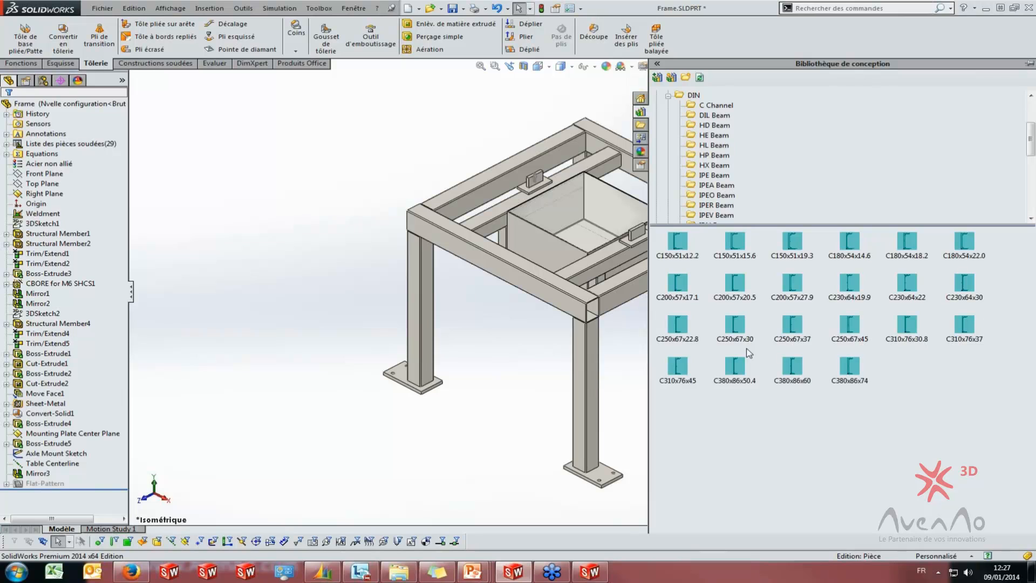
Open the C Channel profile from the DIN Configurations library folder
{"action": "left_click", "coordinate": [668, 96]}
{"action": "left_click", "coordinate": [693, 106]}
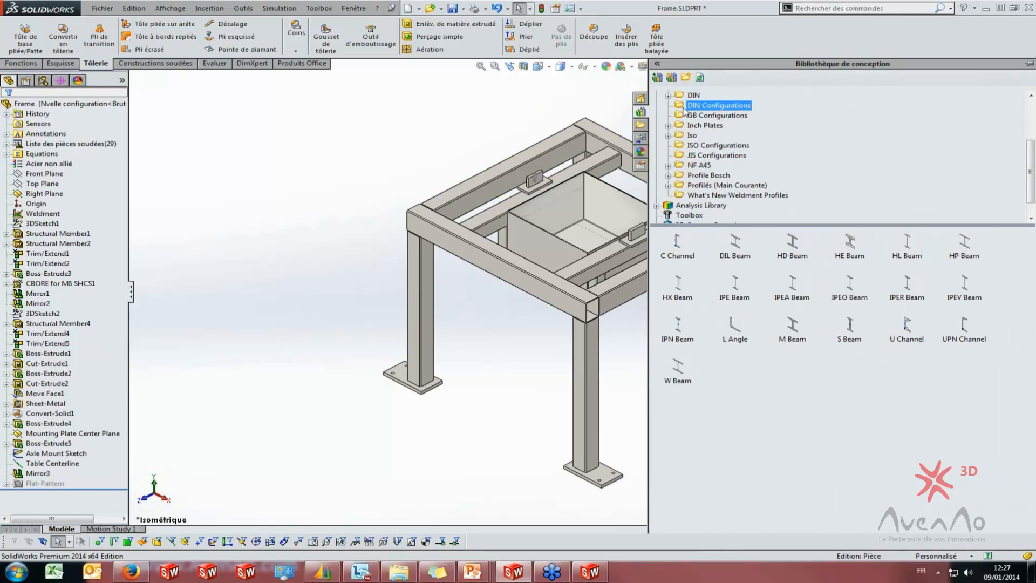
{"action": "left_click", "coordinate": [679, 241]}
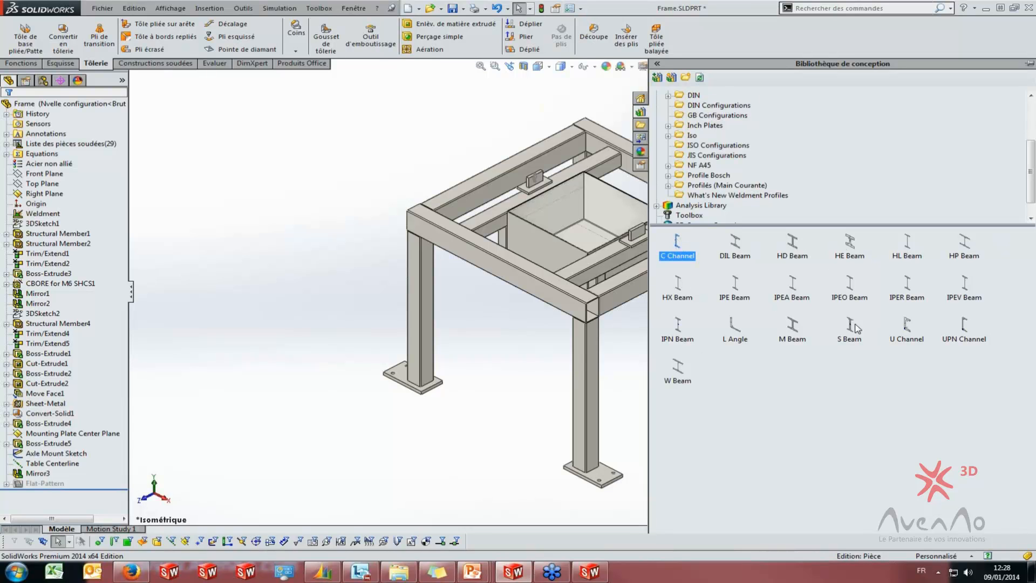
{"action": "double_click", "coordinate": [679, 243]}
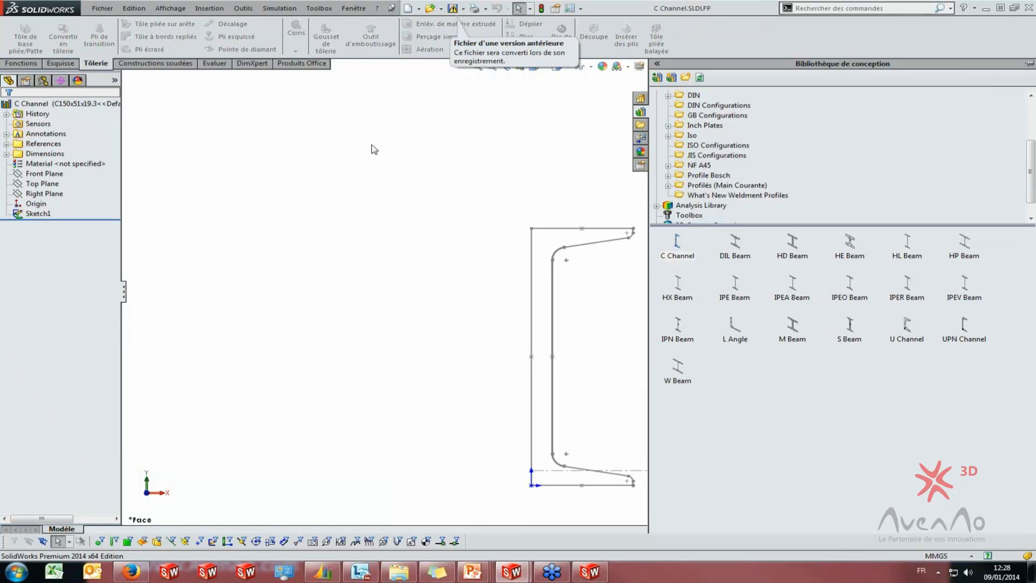
Review the configurations of the C Channel profile and close the profile file
{"action": "left_click", "coordinate": [39, 83]}
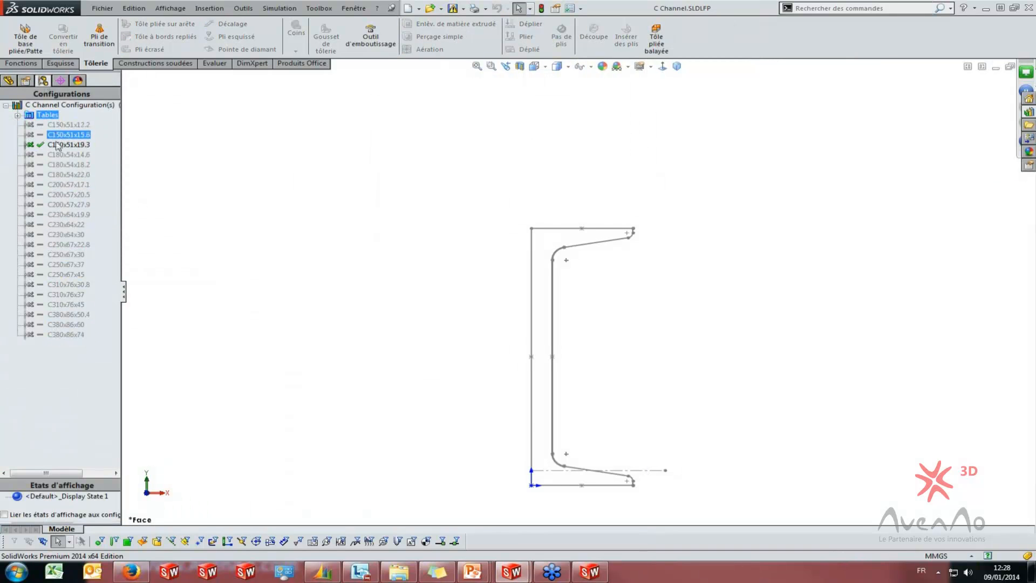
{"action": "left_click", "coordinate": [1010, 67]}
{"action": "left_click", "coordinate": [976, 81]}
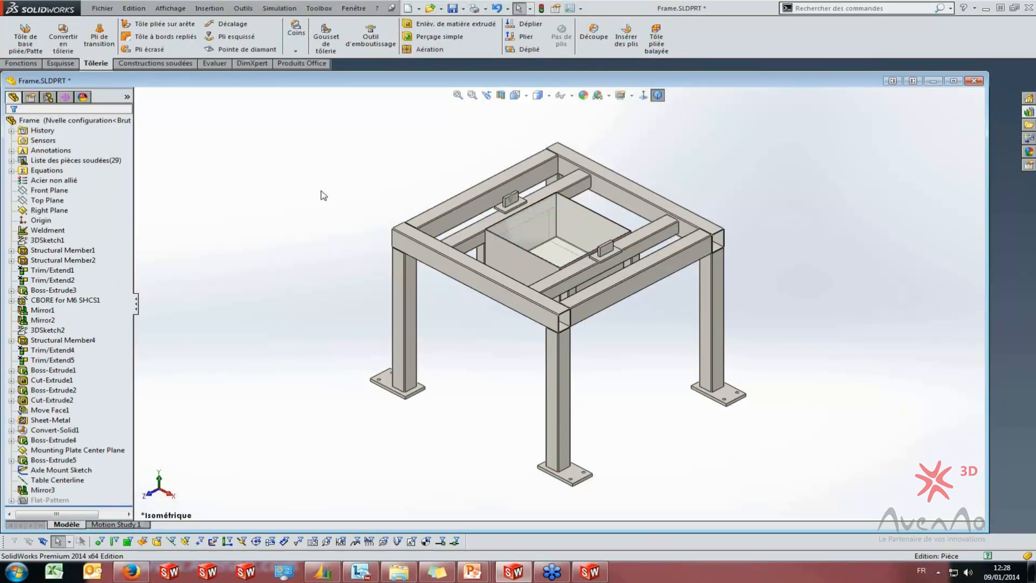
Edit Structural Member2, which forms the legs and inner beams, and set its profile size to 1.5" x 0.125" Square Tube
{"action": "left_click", "coordinate": [60, 261]}
{"action": "right_click", "coordinate": [59, 262]}
{"action": "left_click", "coordinate": [114, 300]}
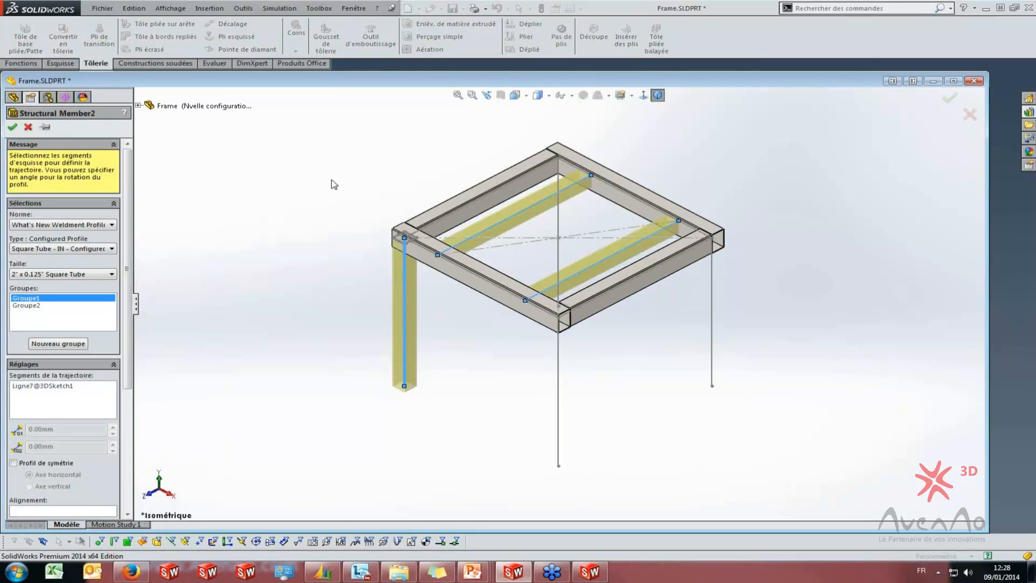
{"action": "left_click", "coordinate": [75, 275]}
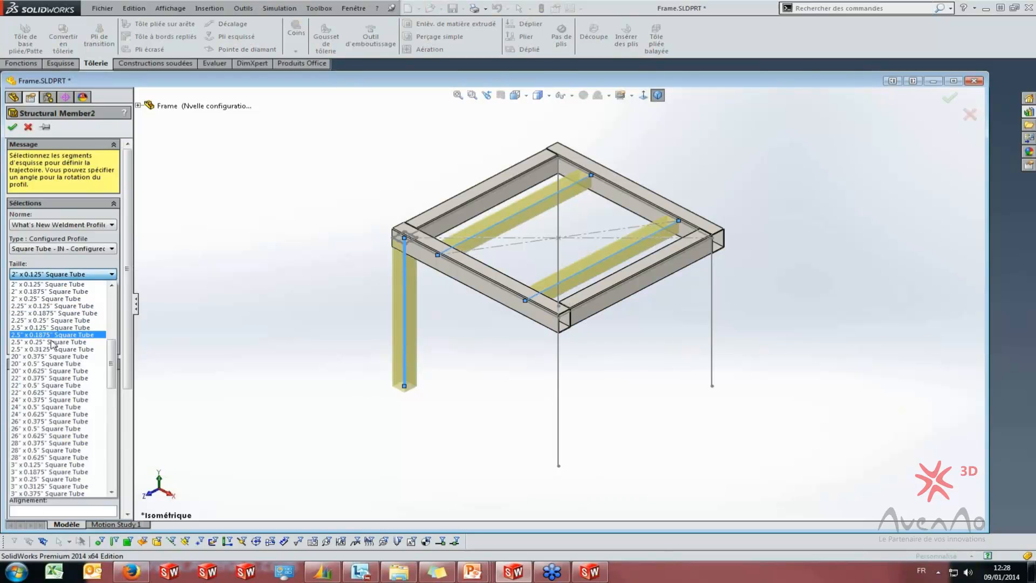
{"action": "scroll", "coordinate": [56, 337], "scroll_direction": "down", "scroll_amount": 4}
{"action": "scroll", "coordinate": [54, 346], "scroll_direction": "up", "scroll_amount": 12}
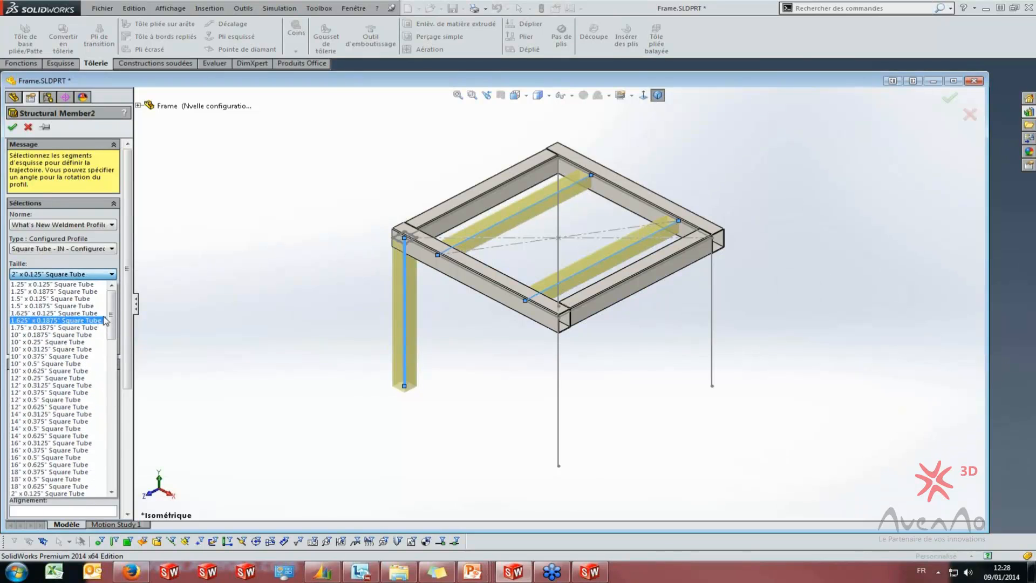
{"action": "left_click", "coordinate": [69, 299]}
{"action": "left_click", "coordinate": [12, 128]}
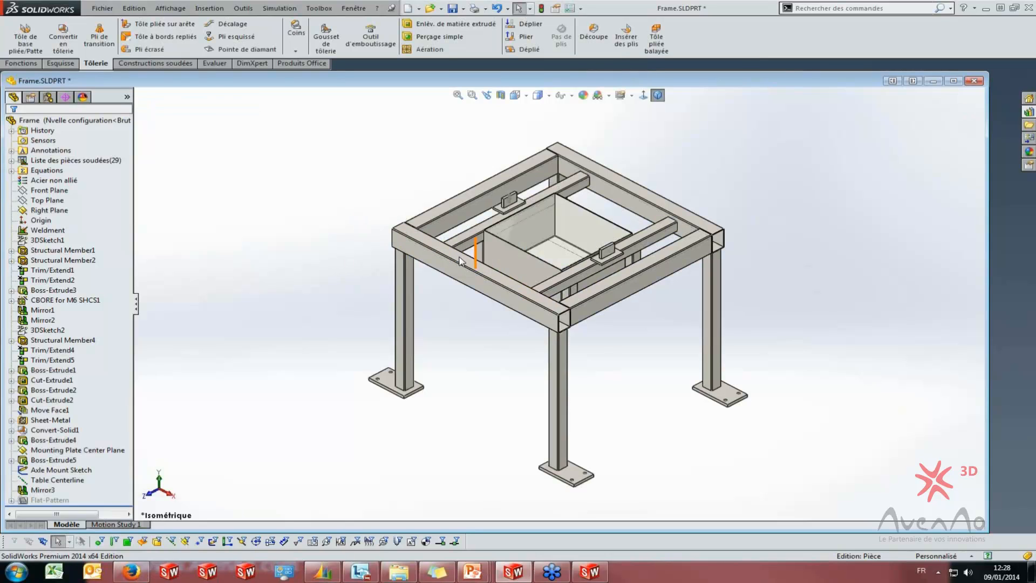
Edit Structural Member1, the frame's upper perimeter, and set its profile size to 2" x 1.5" x 0.125" Rectangular Tube
{"action": "right_click", "coordinate": [64, 250]}
{"action": "left_click", "coordinate": [83, 218]}
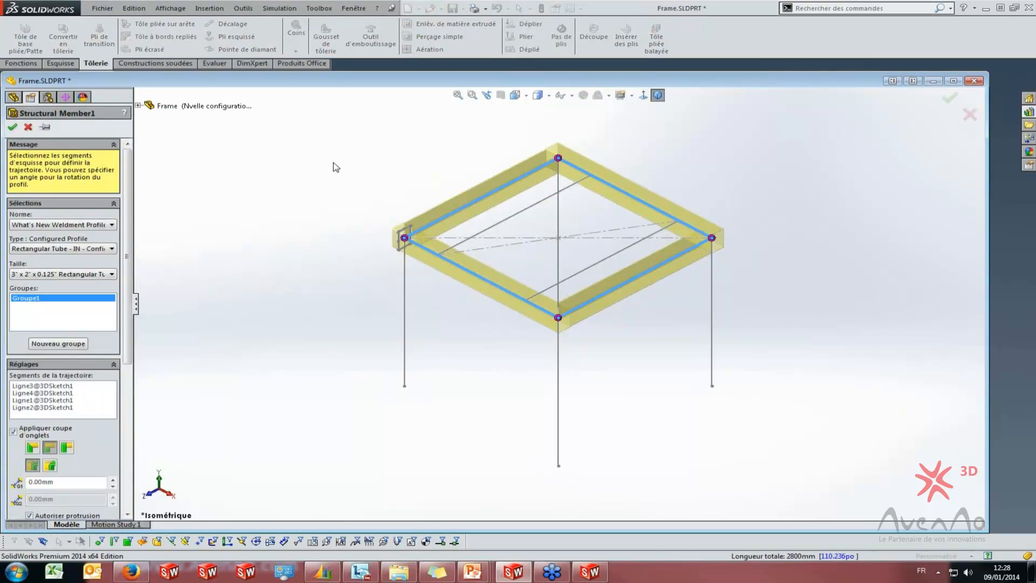
{"action": "left_click", "coordinate": [59, 275]}
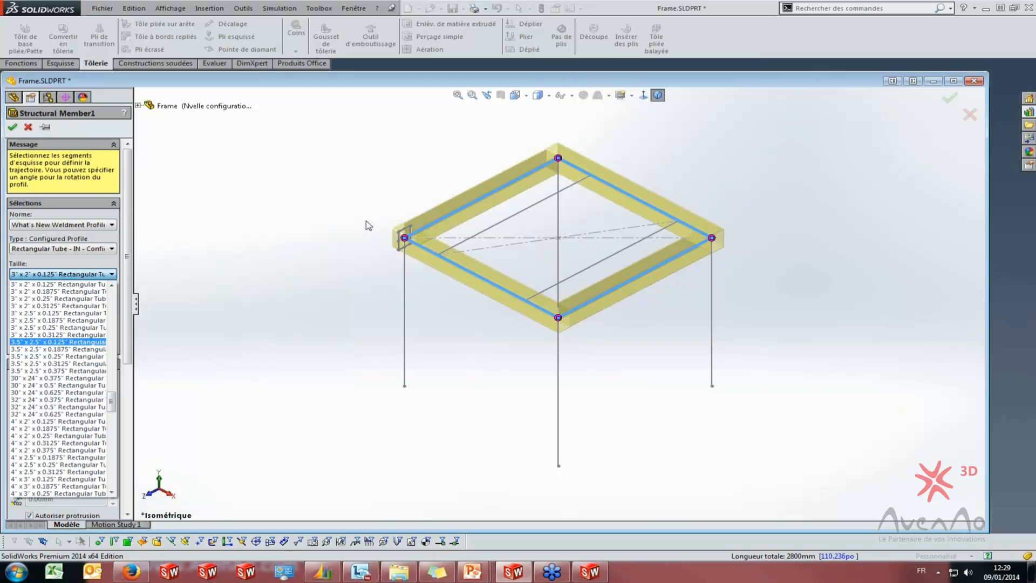
{"action": "scroll", "coordinate": [89, 409], "scroll_direction": "up", "scroll_amount": 4}
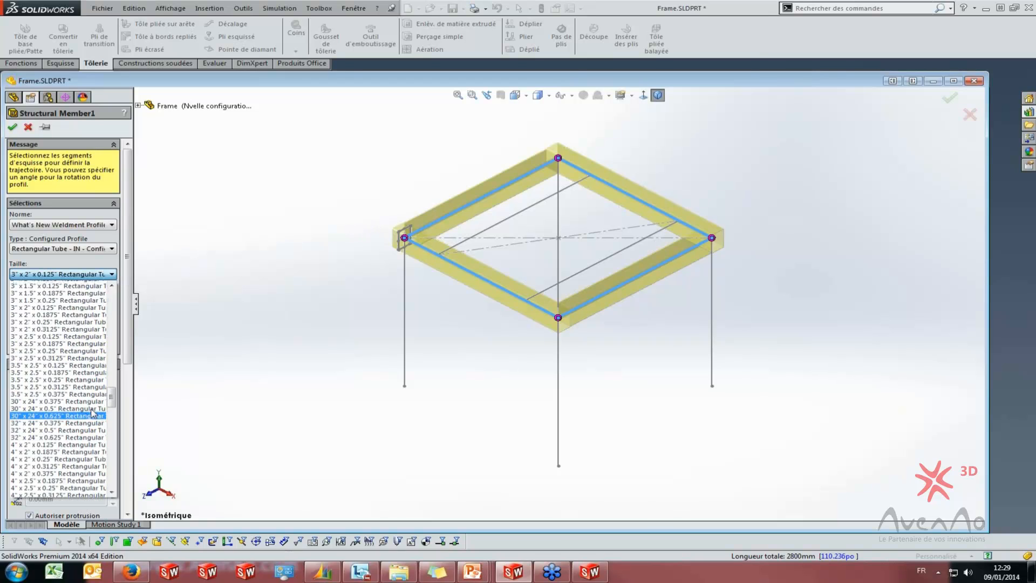
{"action": "scroll", "coordinate": [89, 409], "scroll_direction": "up", "scroll_amount": 20}
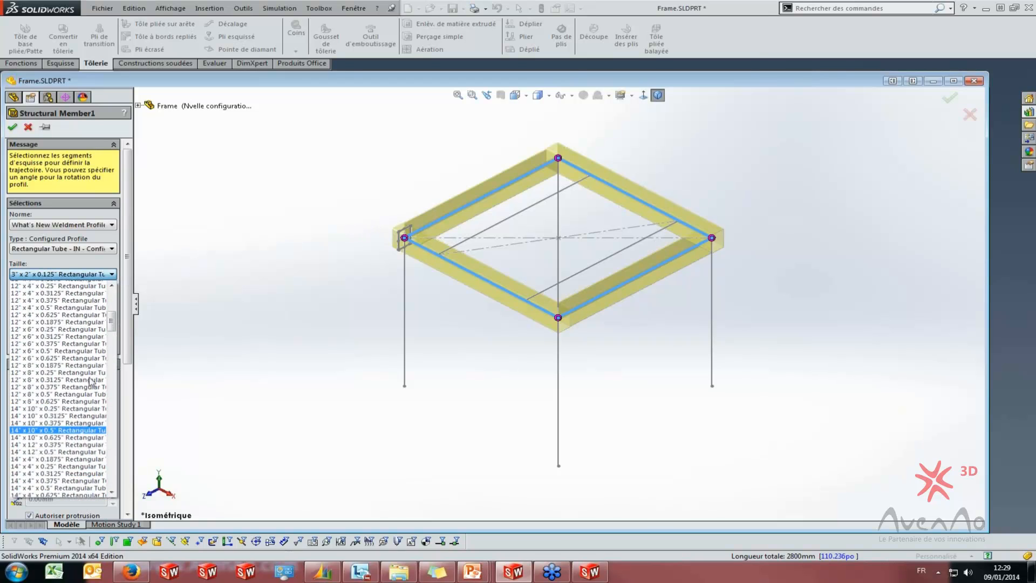
{"action": "scroll", "coordinate": [92, 378], "scroll_direction": "down", "scroll_amount": 12}
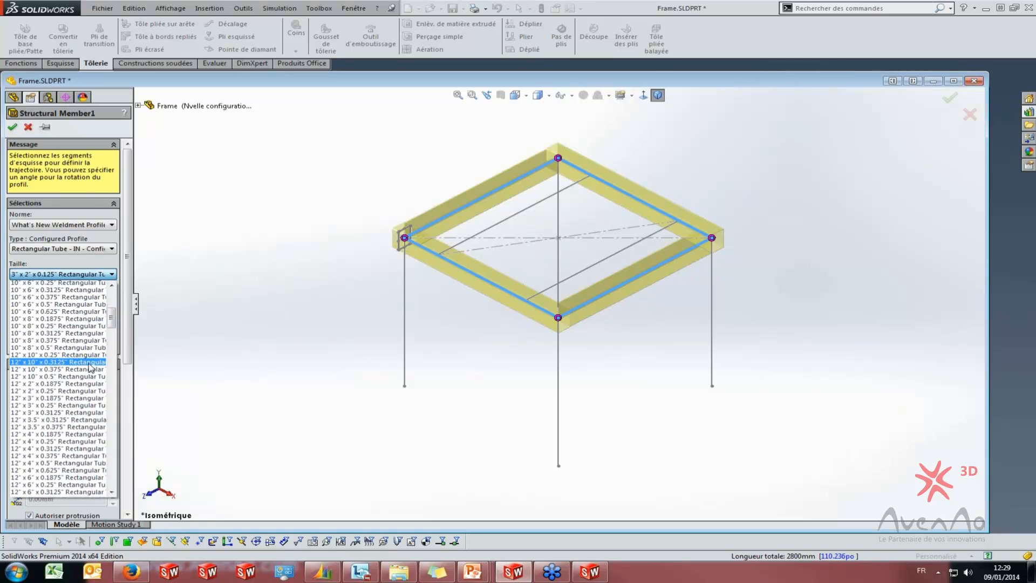
{"action": "scroll", "coordinate": [90, 368], "scroll_direction": "down", "scroll_amount": 20}
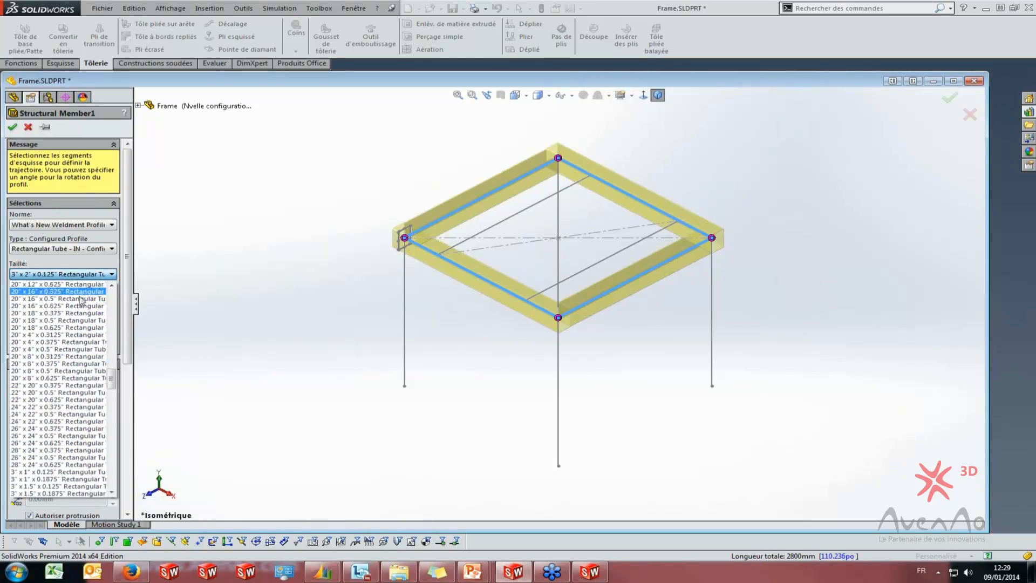
{"action": "scroll", "coordinate": [81, 323], "scroll_direction": "up", "scroll_amount": 3}
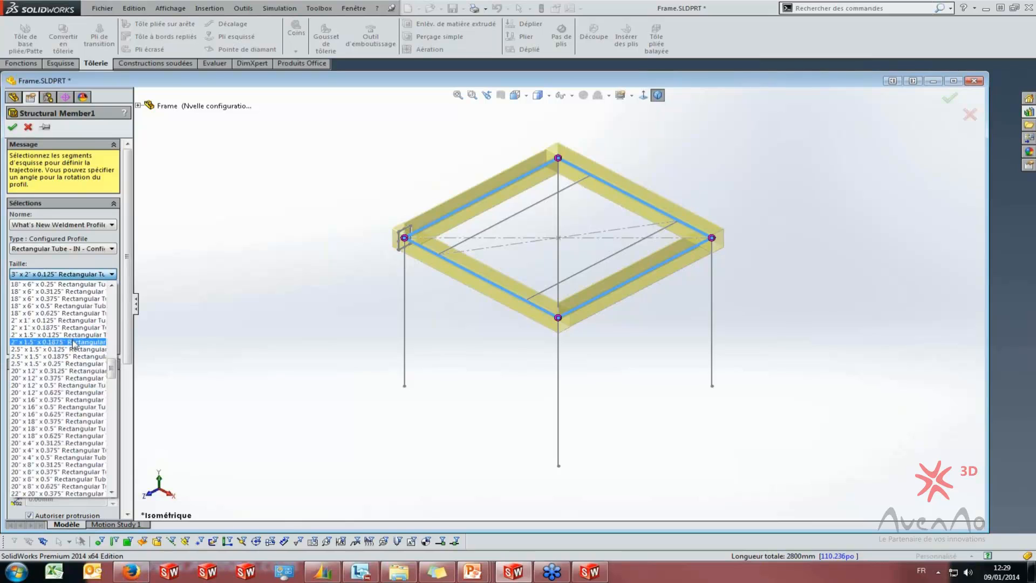
{"action": "left_click", "coordinate": [72, 335]}
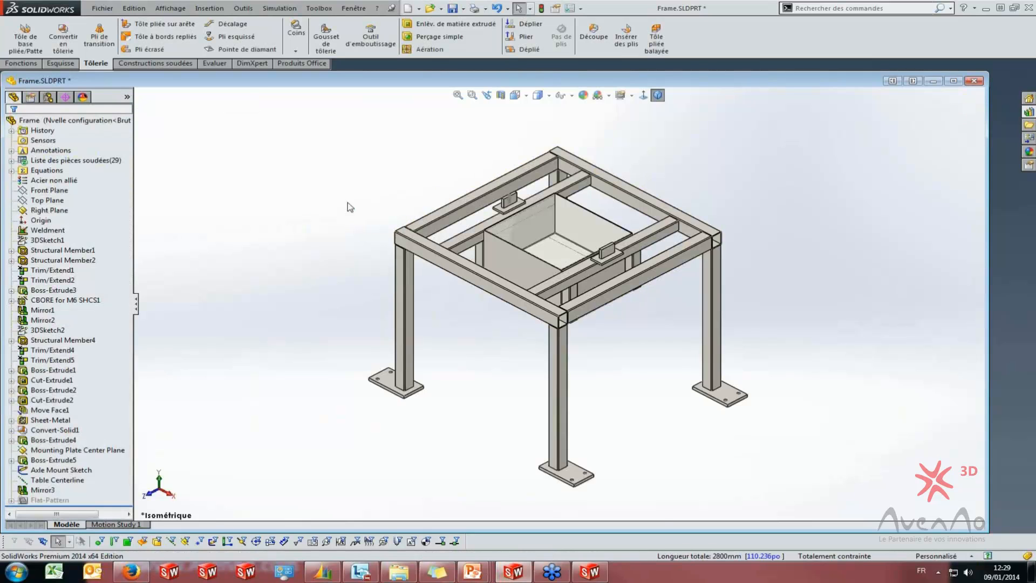
Examine the resized frame up close and from other angles, finishing in the isometric view
{"action": "scroll", "coordinate": [464, 247], "scroll_direction": "down", "scroll_amount": 5}
{"action": "middle_click_drag", "start_coordinate": [465, 247], "coordinate": [334, 240]}
{"action": "scroll", "coordinate": [335, 240], "scroll_direction": "down", "scroll_amount": 3}
{"action": "middle_click_drag", "start_coordinate": [414, 292], "coordinate": [436, 382]}
{"action": "scroll", "coordinate": [419, 286], "scroll_direction": "up", "scroll_amount": 5}
{"action": "scroll", "coordinate": [561, 307], "scroll_direction": "up", "scroll_amount": 5}
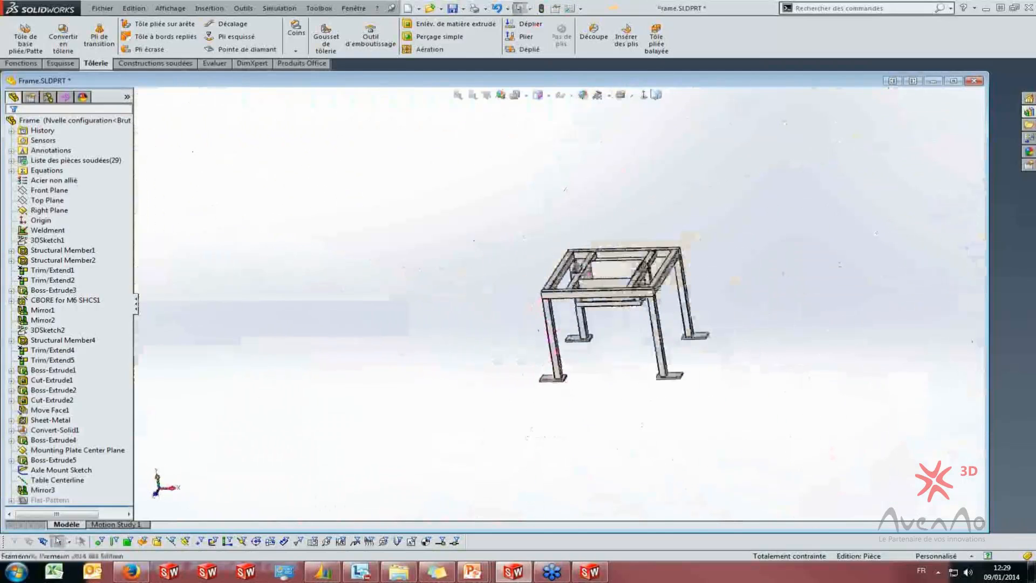
{"action": "key", "text": "ctrl+7"}
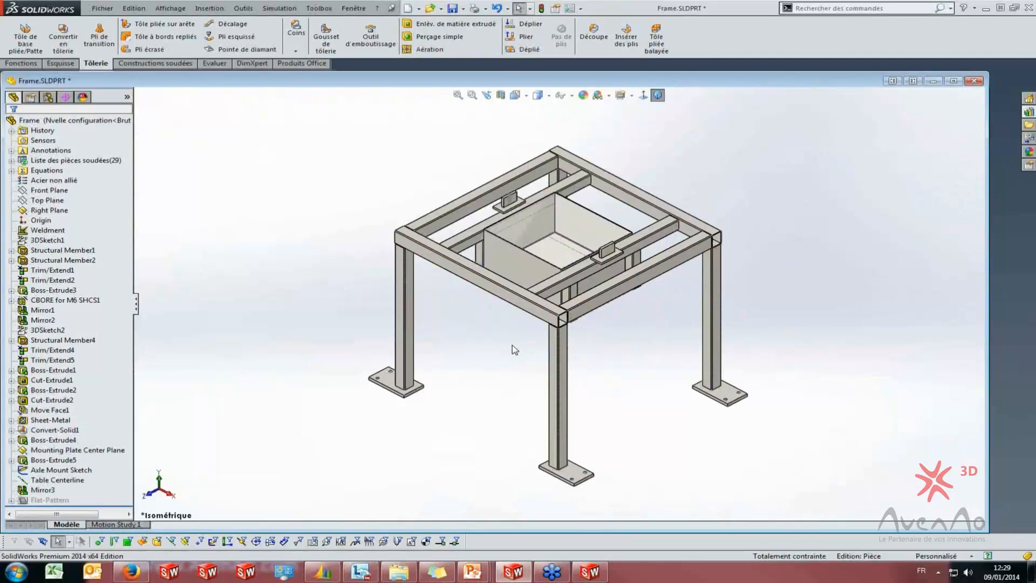
Try to insert the leg's foot plate body into a new part, transferring its cut-list properties to the file properties
{"action": "scroll", "coordinate": [350, 358], "scroll_direction": "down", "scroll_amount": 5}
{"action": "left_click", "coordinate": [449, 384]}
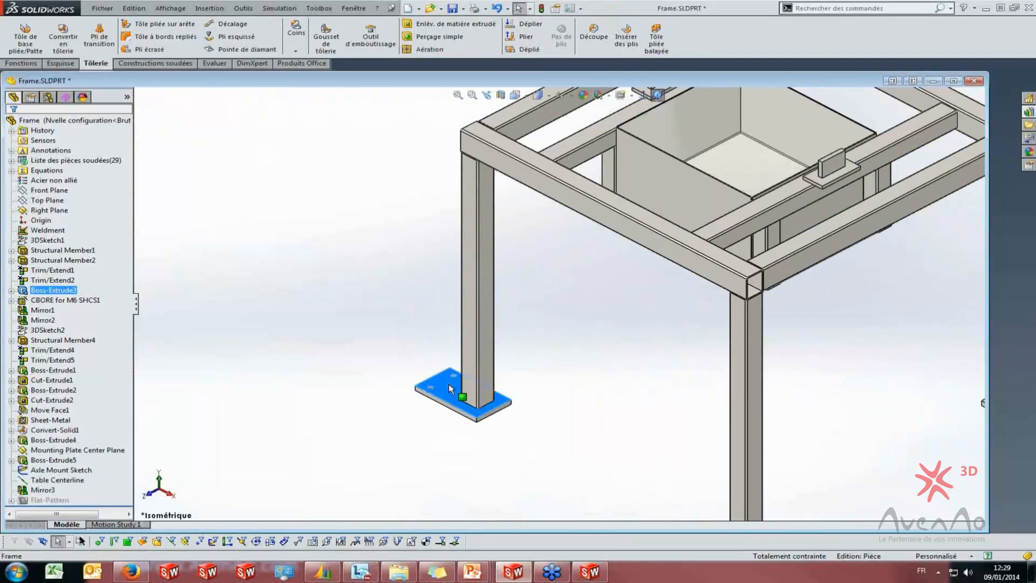
{"action": "right_click", "coordinate": [449, 384]}
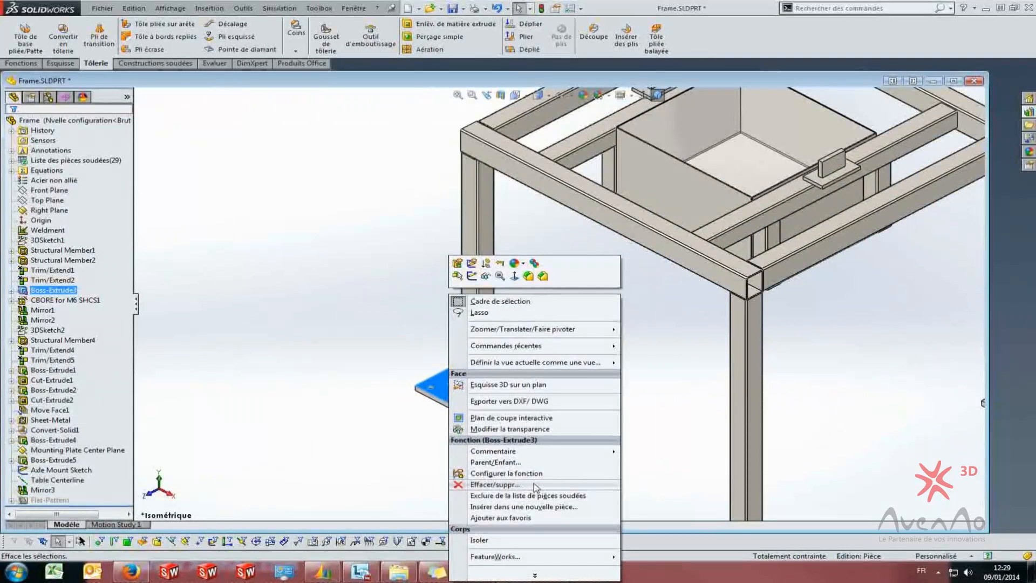
{"action": "left_click", "coordinate": [535, 575]}
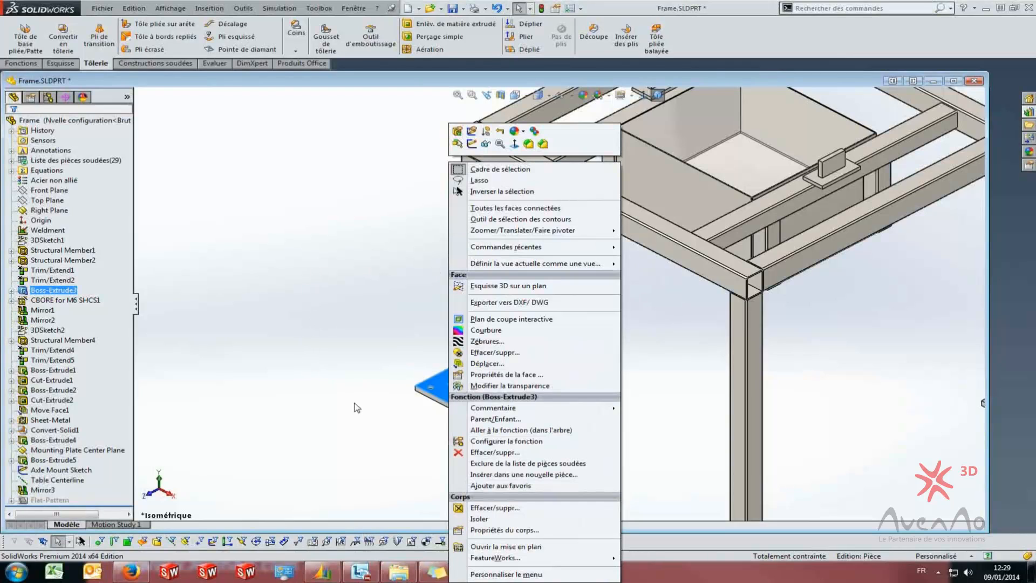
{"action": "left_click", "coordinate": [548, 475]}
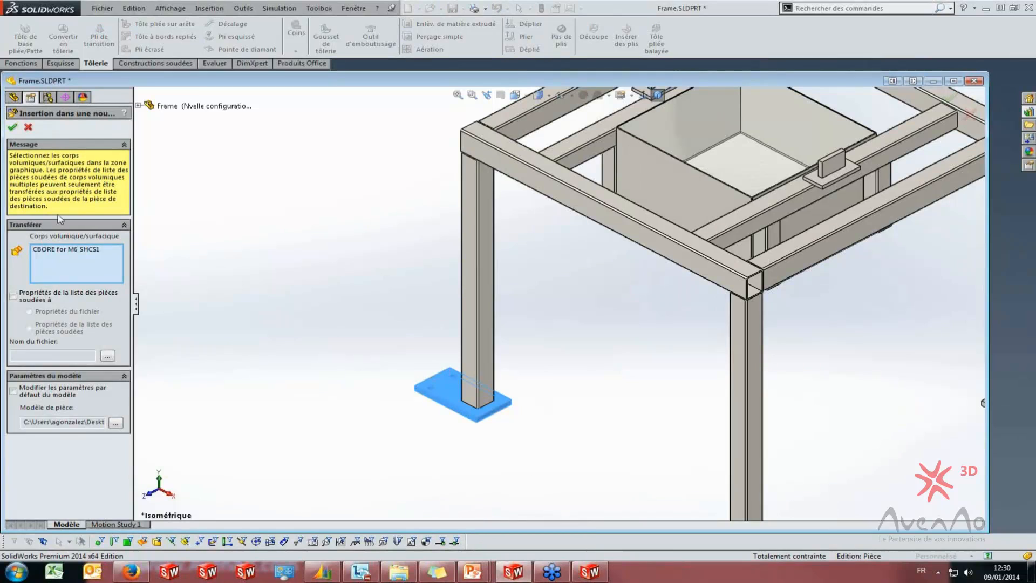
{"action": "left_click", "coordinate": [16, 297]}
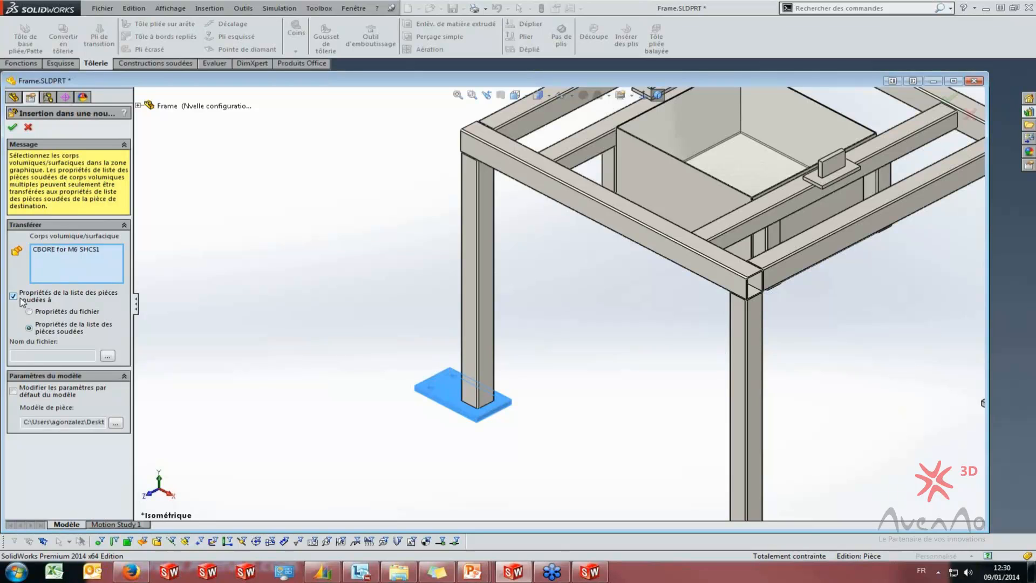
{"action": "left_click", "coordinate": [33, 312]}
{"action": "left_click", "coordinate": [12, 127]}
Update the weldment cut list, expand it, and open the cut-list properties from Cut-List-Item1
{"action": "left_click", "coordinate": [48, 171]}
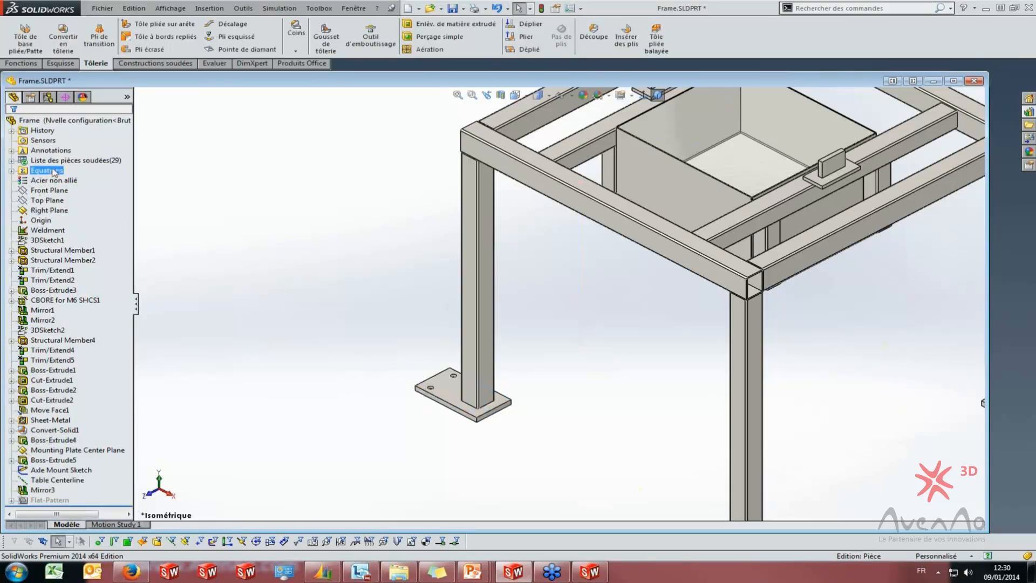
{"action": "right_click", "coordinate": [57, 160]}
{"action": "left_click", "coordinate": [98, 250]}
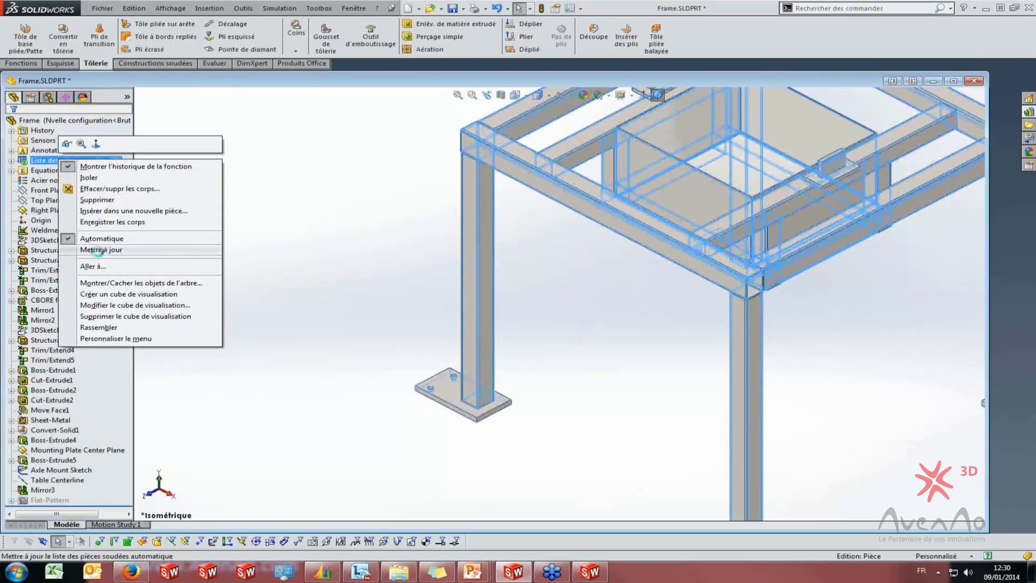
{"action": "right_click", "coordinate": [55, 160]}
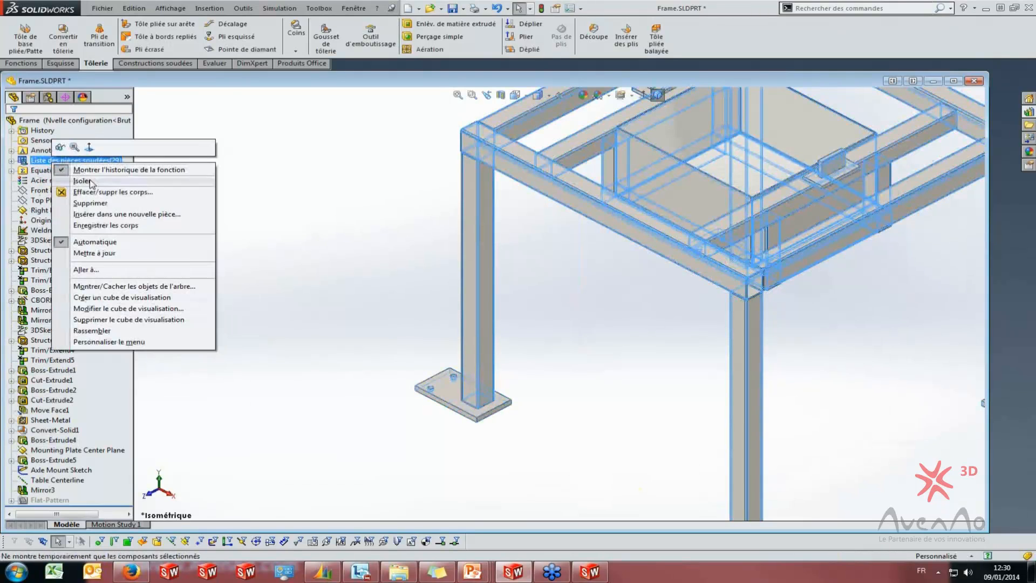
{"action": "left_click", "coordinate": [11, 161]}
{"action": "right_click", "coordinate": [48, 161]}
{"action": "right_click", "coordinate": [50, 170]}
{"action": "left_click", "coordinate": [195, 191]}
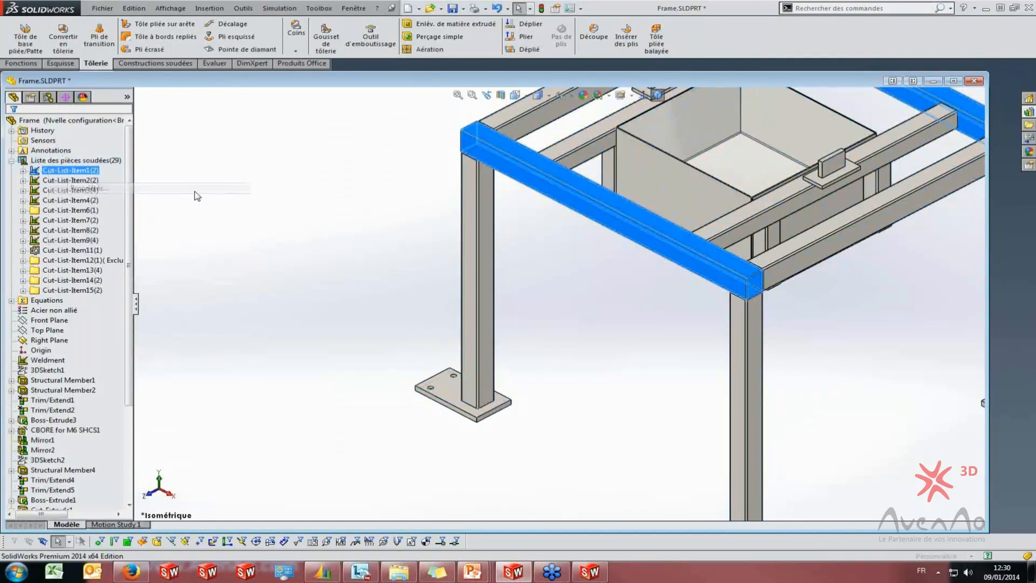
Review the properties of the individual cut-list items, including the water tank volume and foot plate, and close without changes
{"action": "left_click", "coordinate": [148, 224]}
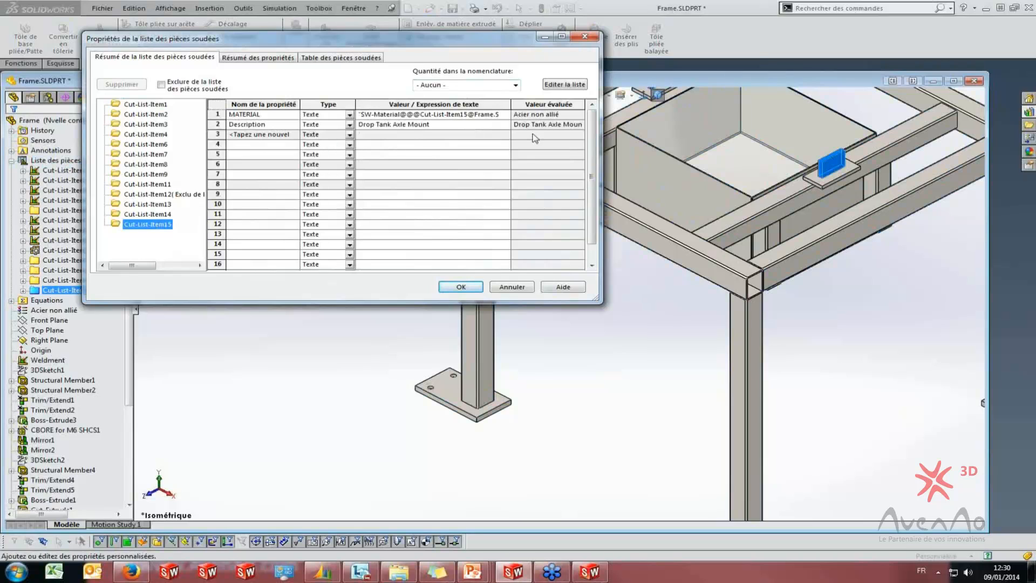
{"action": "left_click", "coordinate": [148, 215]}
{"action": "left_click", "coordinate": [149, 205]}
{"action": "left_click", "coordinate": [144, 175]}
{"action": "left_click", "coordinate": [142, 163]}
{"action": "left_click", "coordinate": [142, 154]}
{"action": "left_click", "coordinate": [142, 137]}
{"action": "left_click", "coordinate": [142, 126]}
{"action": "left_click", "coordinate": [139, 115]}
{"action": "left_click", "coordinate": [137, 106]}
{"action": "left_click", "coordinate": [139, 135]}
{"action": "left_click", "coordinate": [141, 174]}
{"action": "left_click", "coordinate": [142, 195]}
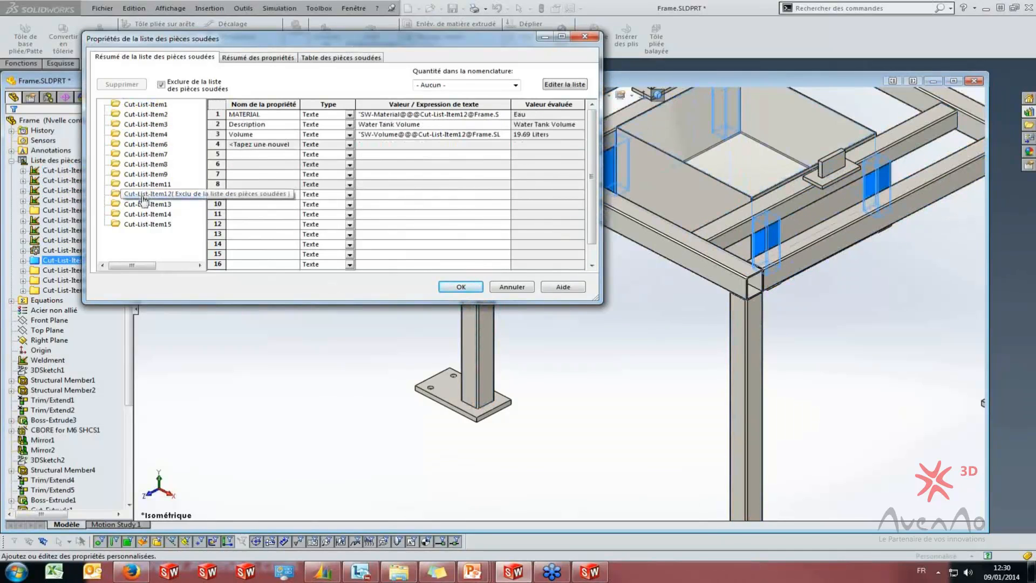
{"action": "left_click", "coordinate": [145, 204]}
{"action": "left_click", "coordinate": [150, 216]}
{"action": "left_click", "coordinate": [150, 206]}
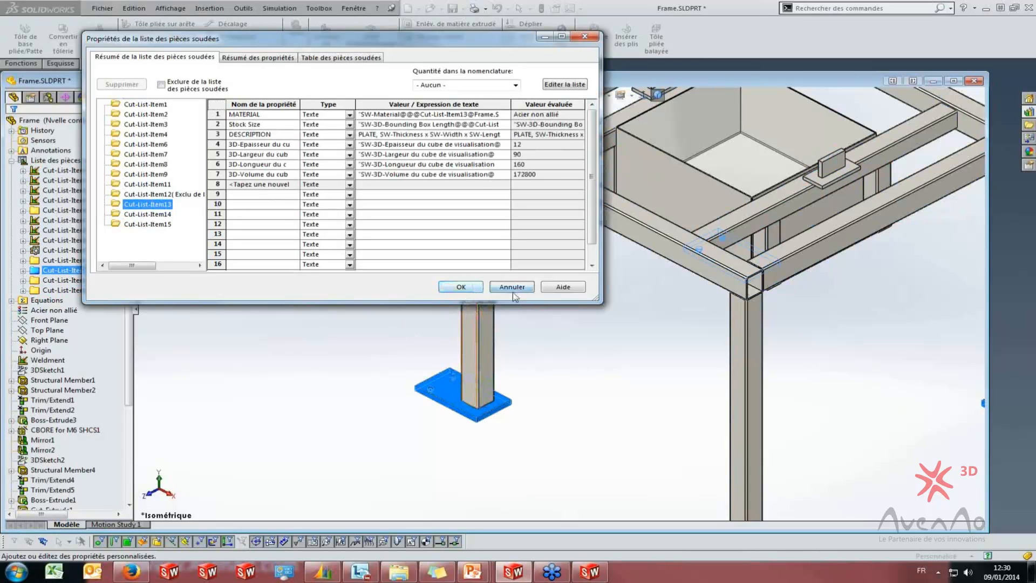
{"action": "left_click", "coordinate": [512, 289]}
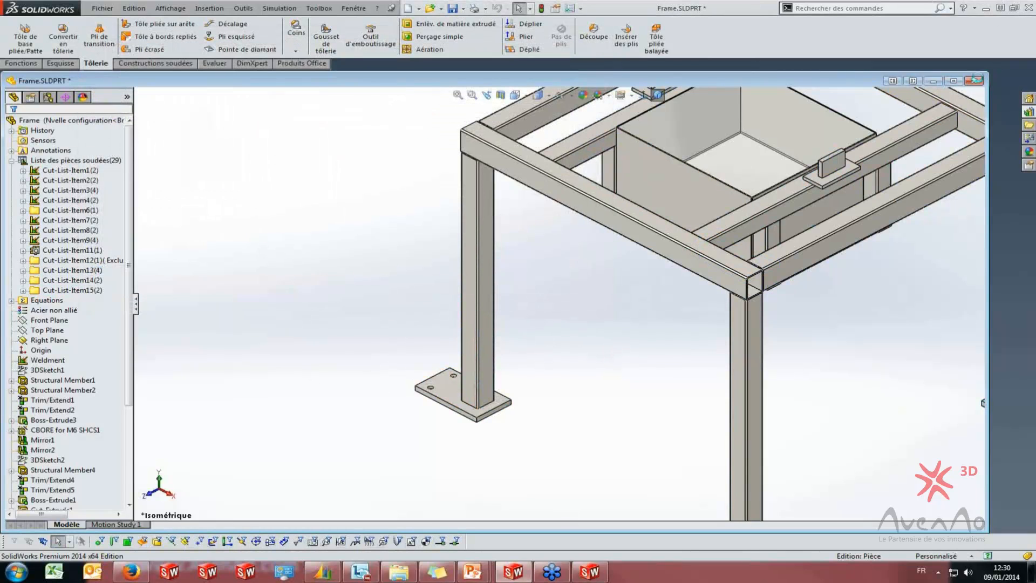
Close the Frame part file
{"action": "key", "text": "ctrl+w"}
{"action": "left_click", "coordinate": [481, 324]}
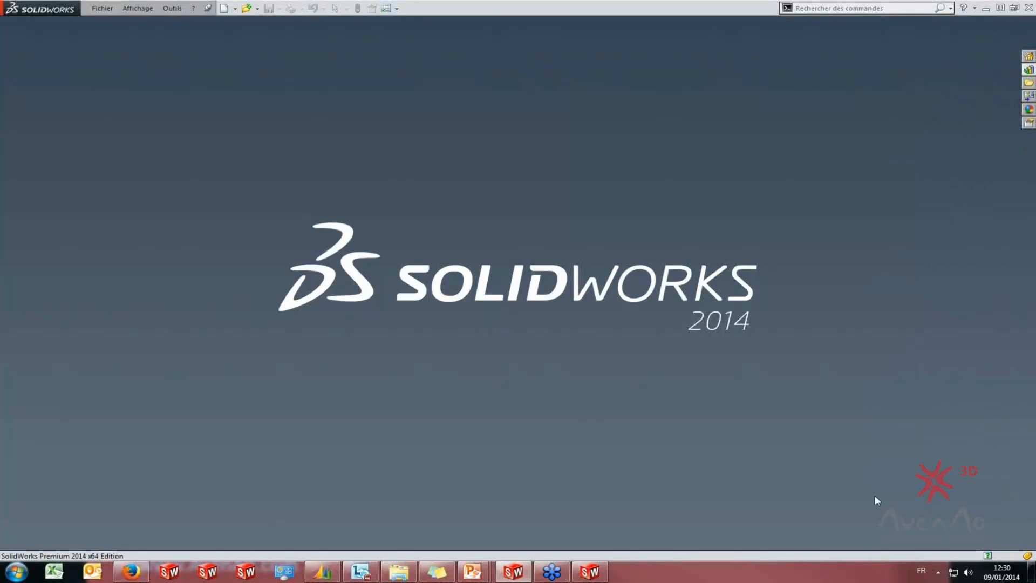
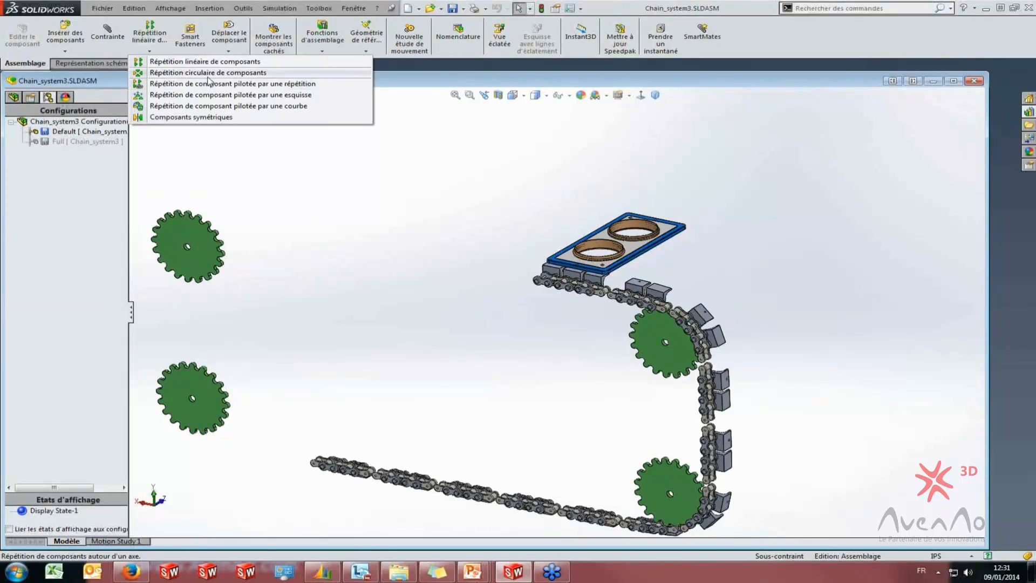
Start a curve-driven component pattern in the Chain_system3 assembly
{"action": "left_click", "coordinate": [211, 108]}
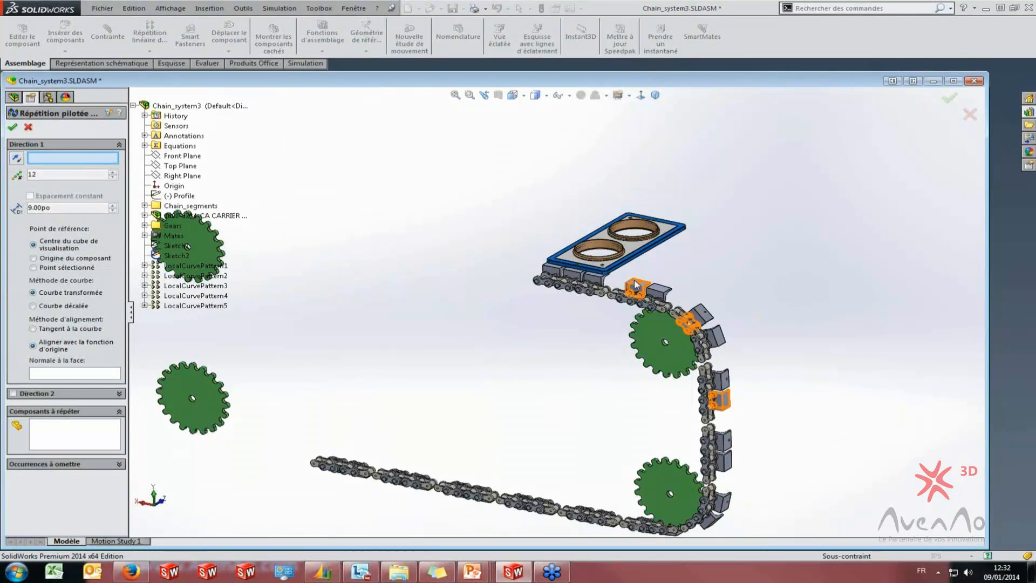
{"action": "scroll", "coordinate": [541, 281], "scroll_direction": "down", "scroll_amount": 3}
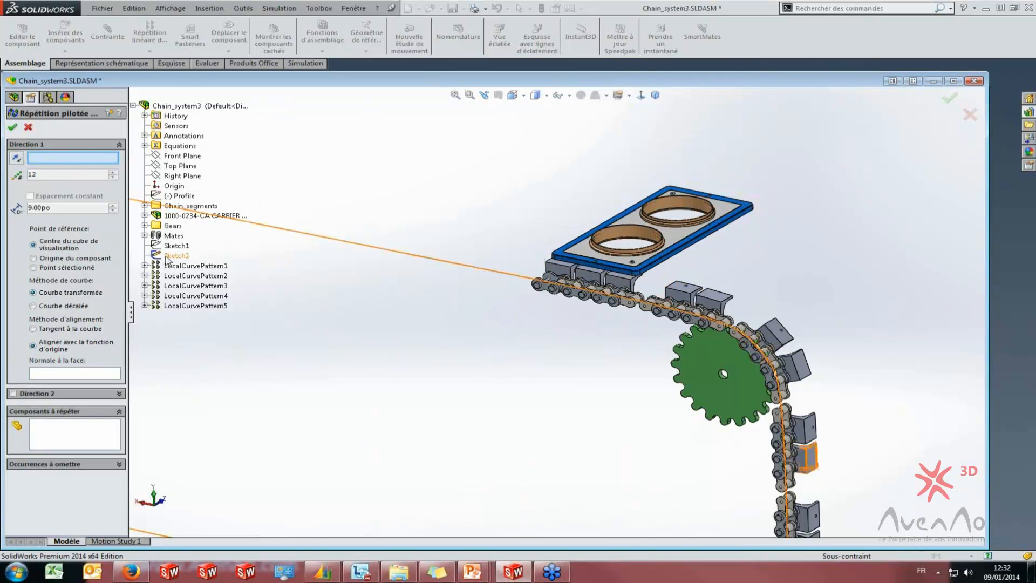
{"action": "left_click", "coordinate": [177, 246]}
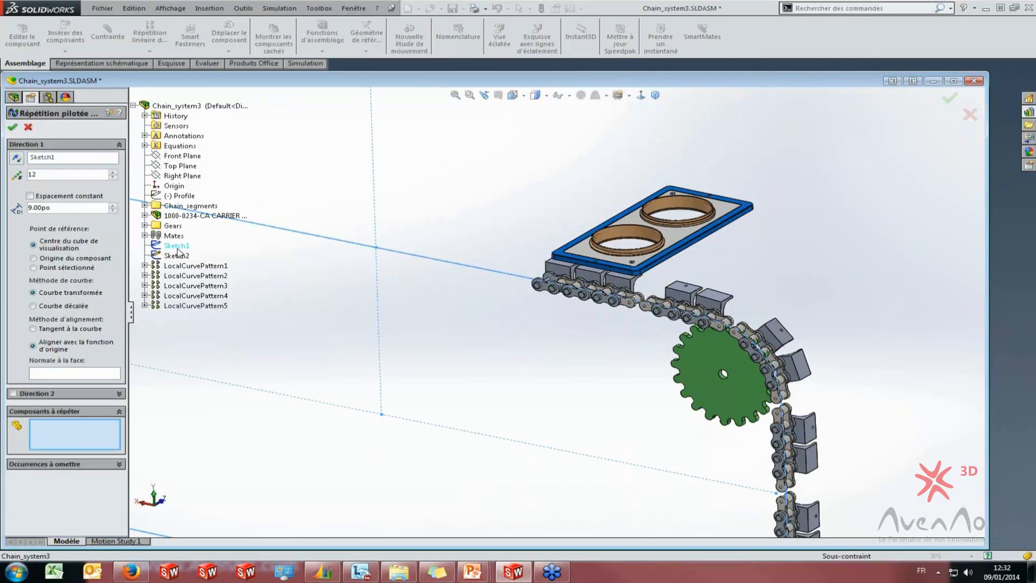
{"action": "left_click", "coordinate": [51, 158]}
{"action": "key", "text": "Delete"}
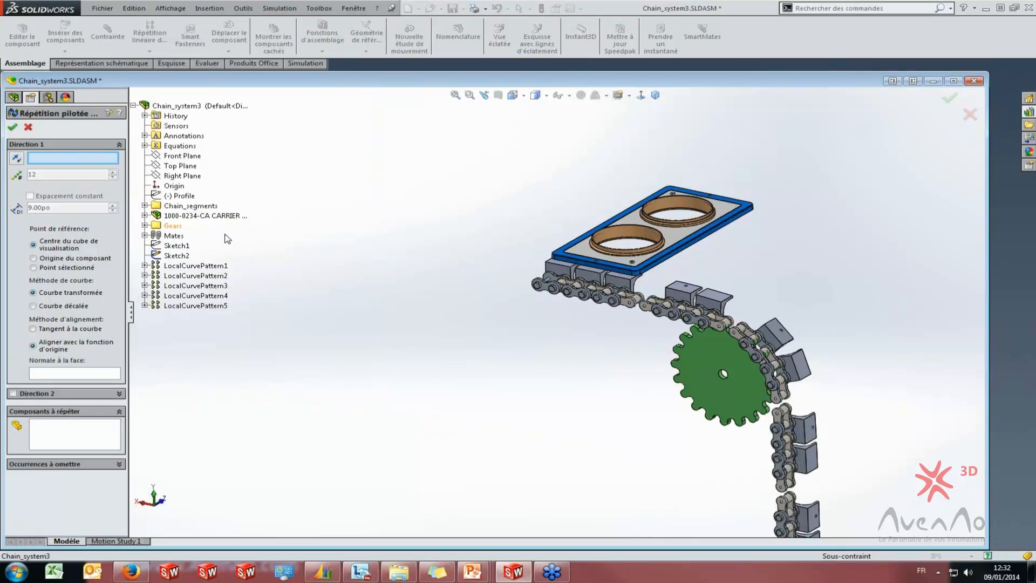
Set up a curve-driven pattern of the link3 and Support_link components along Sketch2, with 12 instances at 9.00 in spacing
{"action": "left_click", "coordinate": [177, 256]}
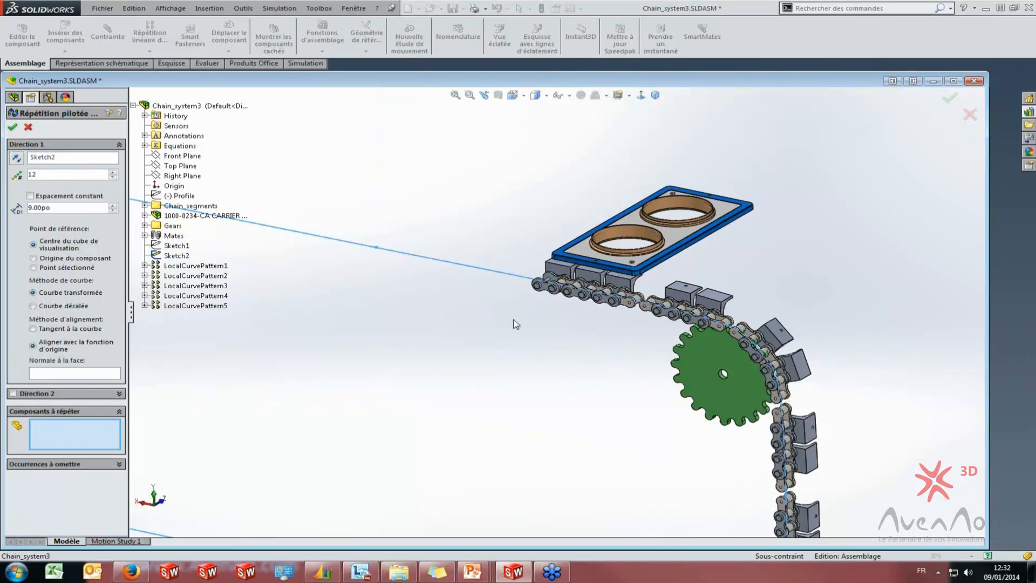
{"action": "left_click", "coordinate": [558, 274]}
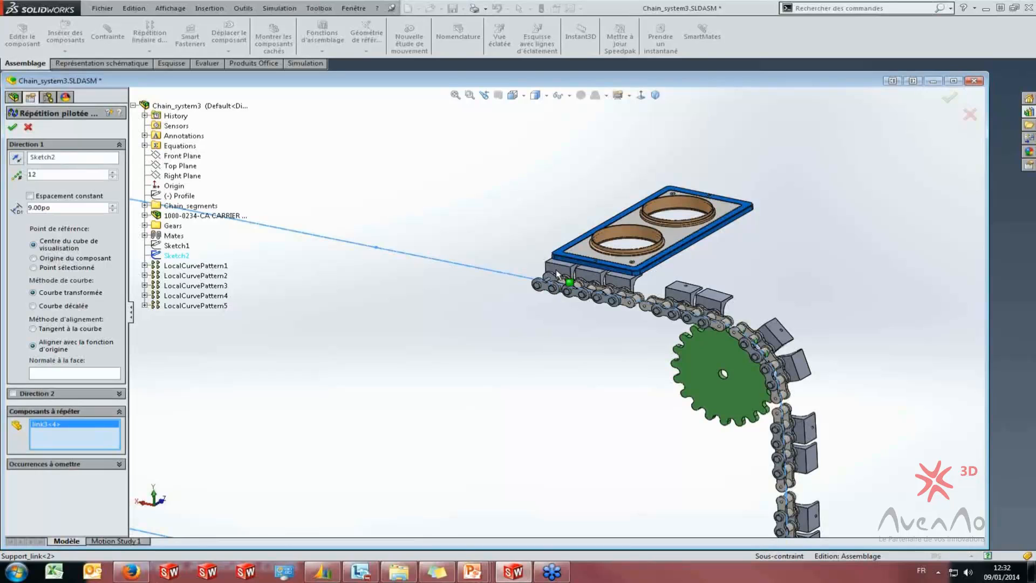
{"action": "left_click", "coordinate": [549, 295]}
{"action": "left_click", "coordinate": [549, 295]}
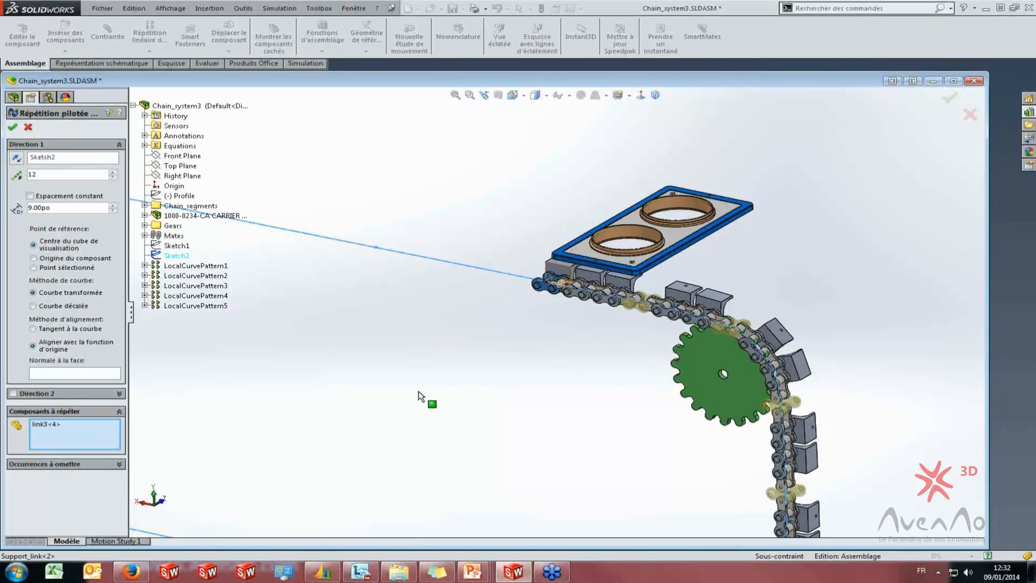
{"action": "left_click", "coordinate": [593, 295]}
{"action": "scroll", "coordinate": [549, 313], "scroll_direction": "up", "scroll_amount": 5}
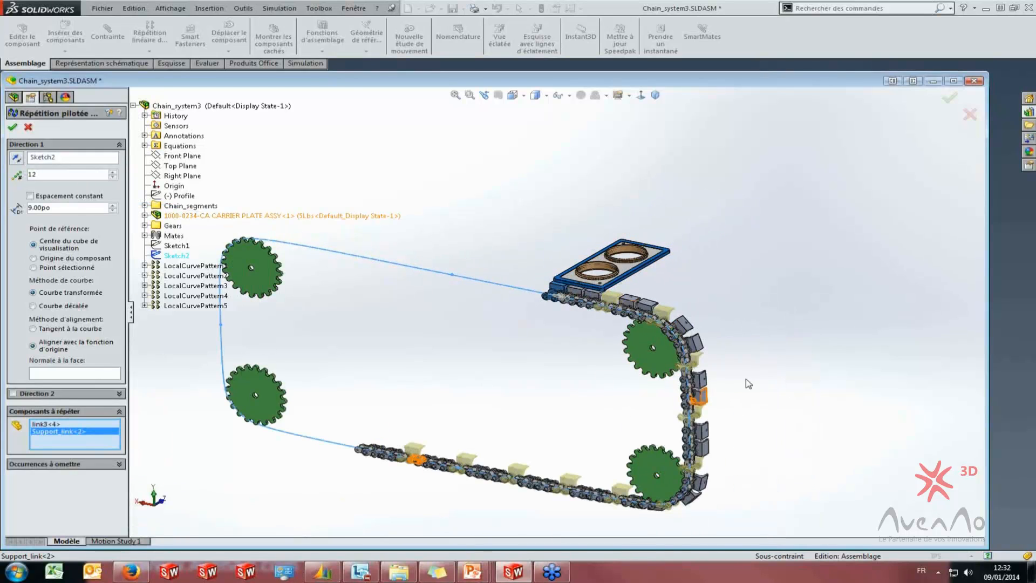
{"action": "scroll", "coordinate": [709, 371], "scroll_direction": "down", "scroll_amount": 4}
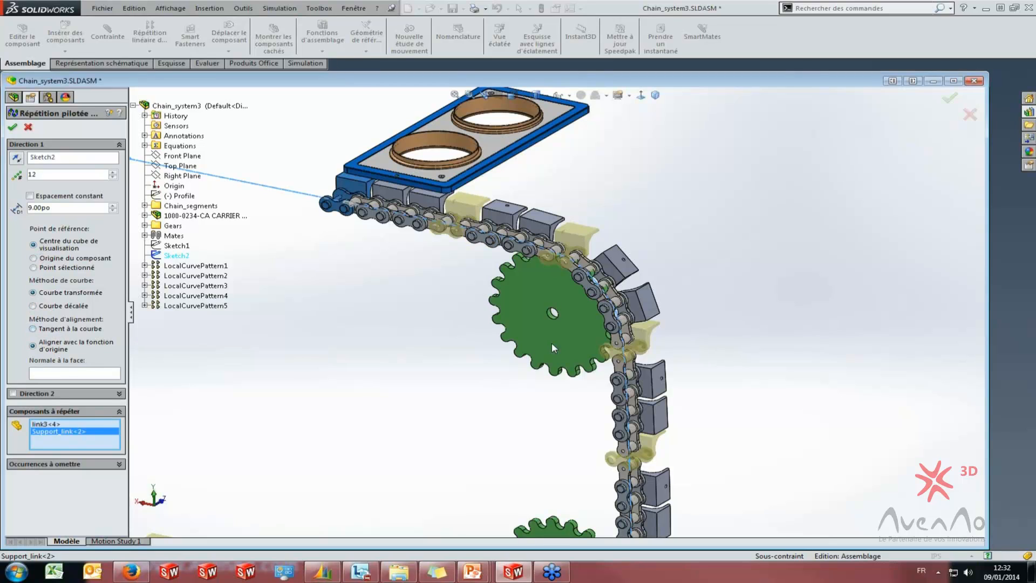
Align the patterned chain links tangent to the curve and accept the curve-driven pattern
{"action": "left_click", "coordinate": [33, 329]}
{"action": "scroll", "coordinate": [446, 474], "scroll_direction": "up", "scroll_amount": 5}
{"action": "scroll", "coordinate": [570, 478], "scroll_direction": "down", "scroll_amount": 5}
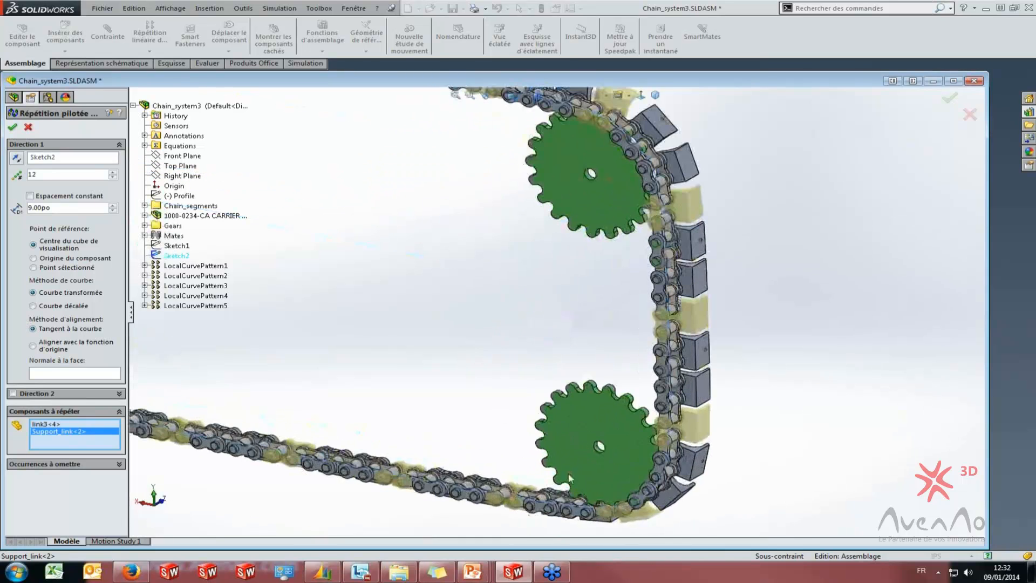
{"action": "middle_click_drag", "start_coordinate": [500, 423], "coordinate": [464, 302]}
{"action": "scroll", "coordinate": [455, 348], "scroll_direction": "up", "scroll_amount": 3}
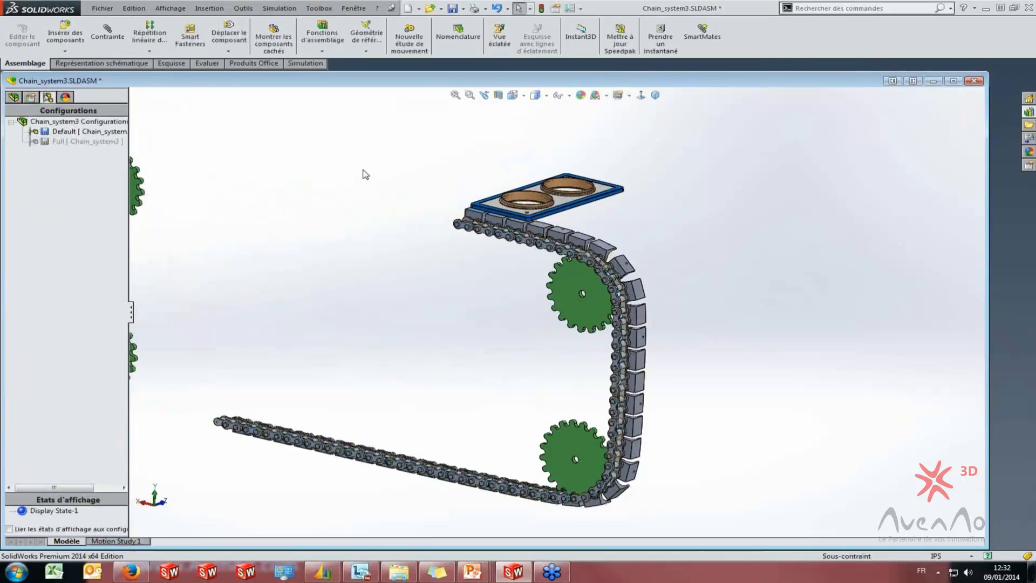
Start a pattern-driven component pattern with 1000-0234-CA CARRIER PLATE ASSY as the component to repeat
{"action": "left_click", "coordinate": [149, 51]}
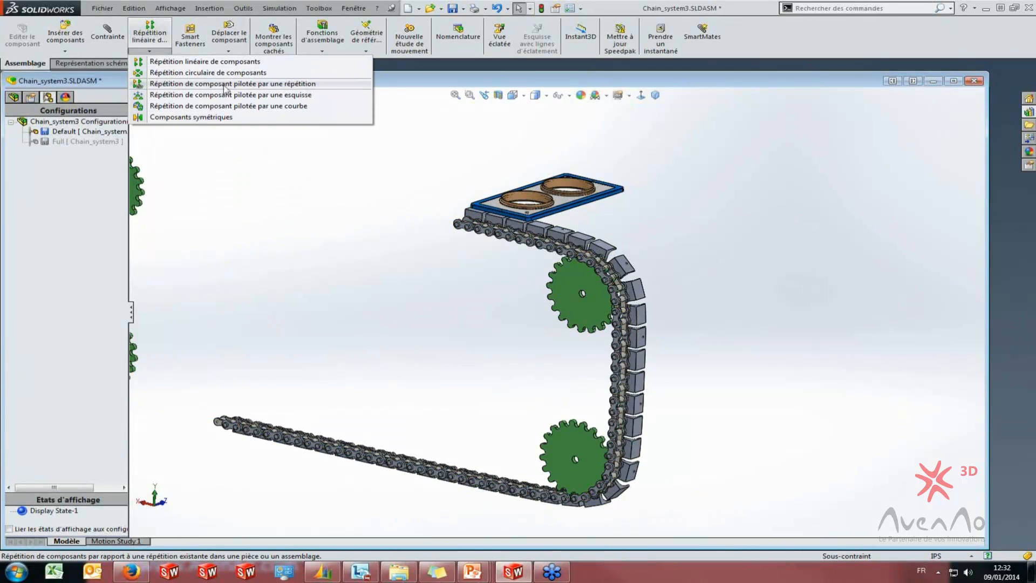
{"action": "left_click", "coordinate": [250, 84]}
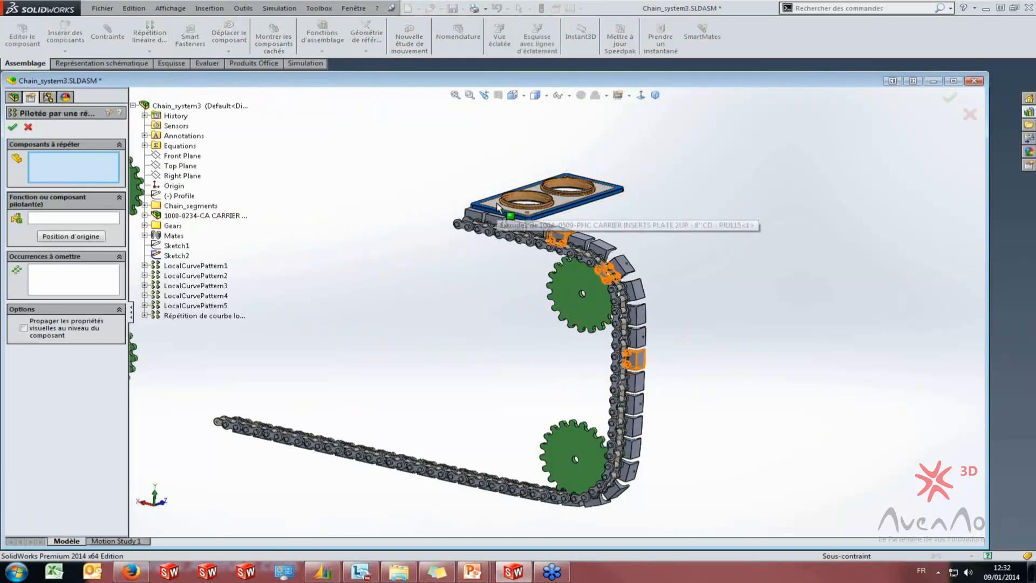
{"action": "left_click", "coordinate": [144, 225]}
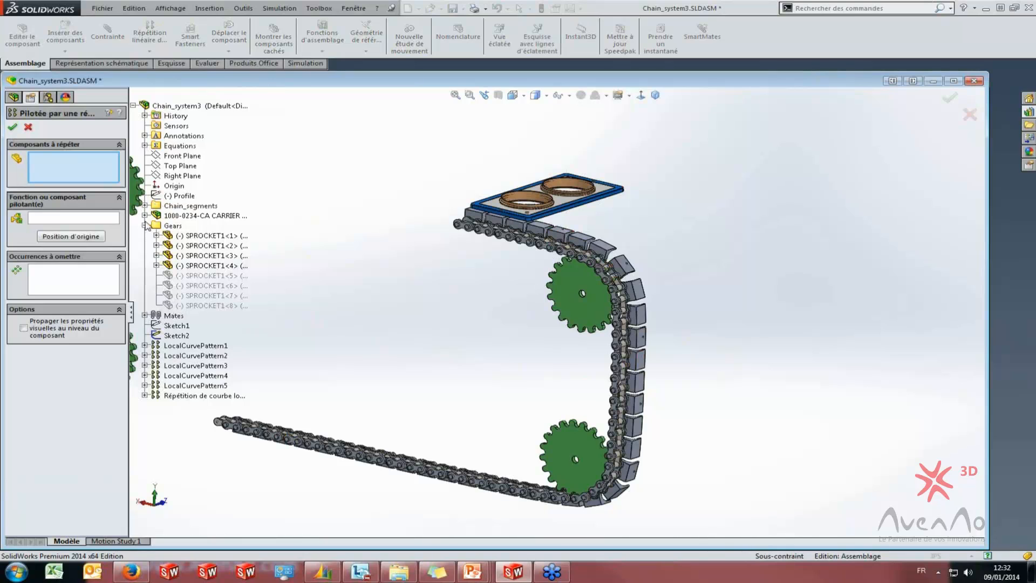
{"action": "left_click", "coordinate": [144, 215]}
{"action": "left_click", "coordinate": [204, 318]}
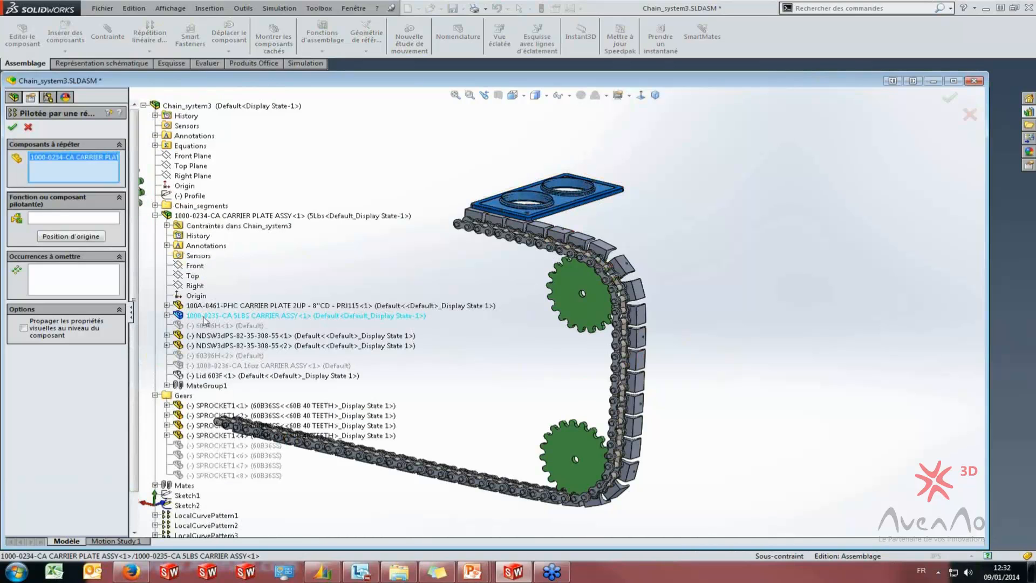
{"action": "scroll", "coordinate": [488, 326], "scroll_direction": "up", "scroll_amount": 3}
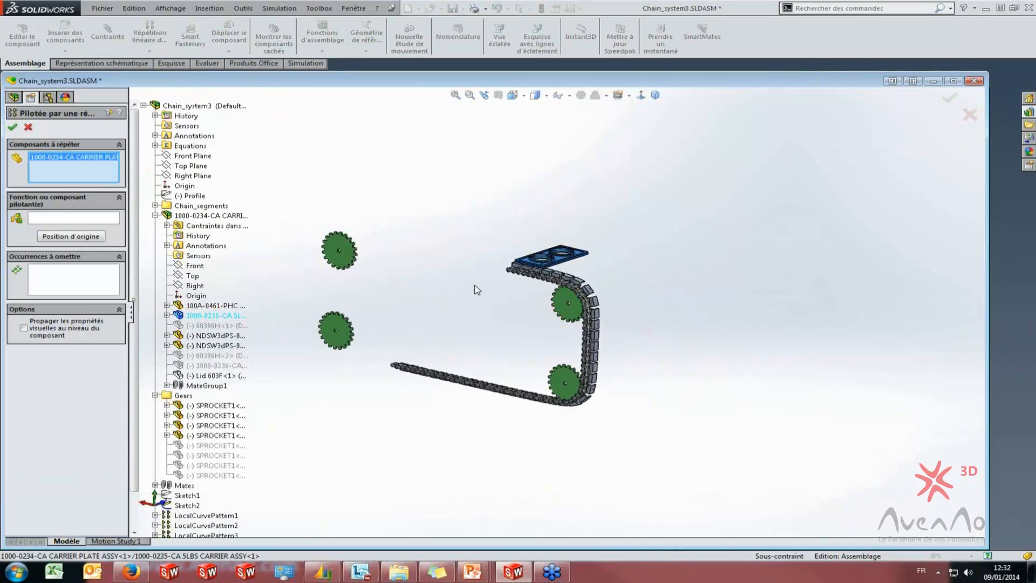
{"action": "scroll", "coordinate": [569, 290], "scroll_direction": "down", "scroll_amount": 6}
{"action": "scroll", "coordinate": [587, 351], "scroll_direction": "up", "scroll_amount": 2}
{"action": "scroll", "coordinate": [587, 351], "scroll_direction": "down", "scroll_amount": 2}
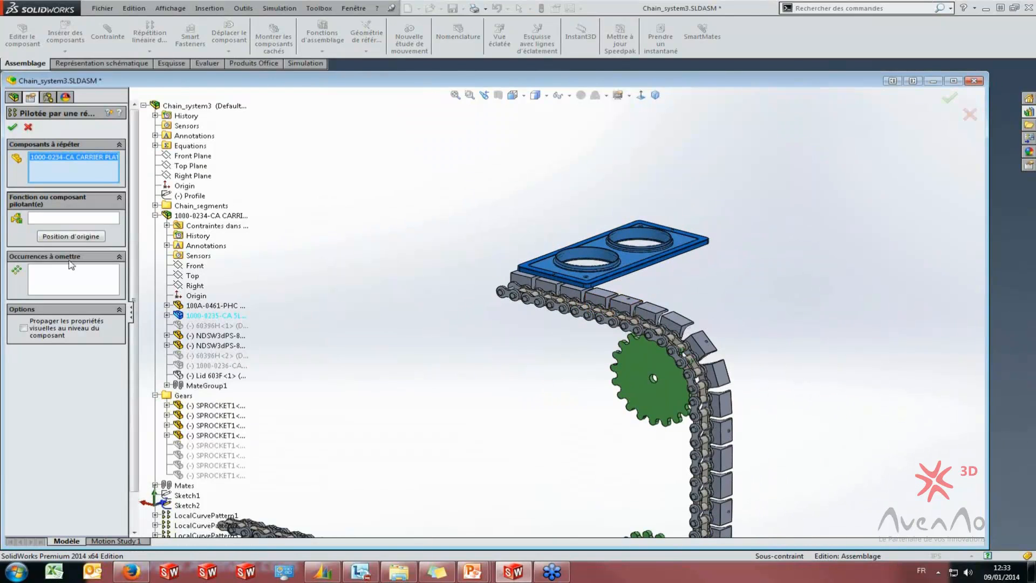
Drive the carrier plate pattern with LocalCurvePattern4 and choose a Mount_link as the seed position
{"action": "left_click", "coordinate": [36, 219]}
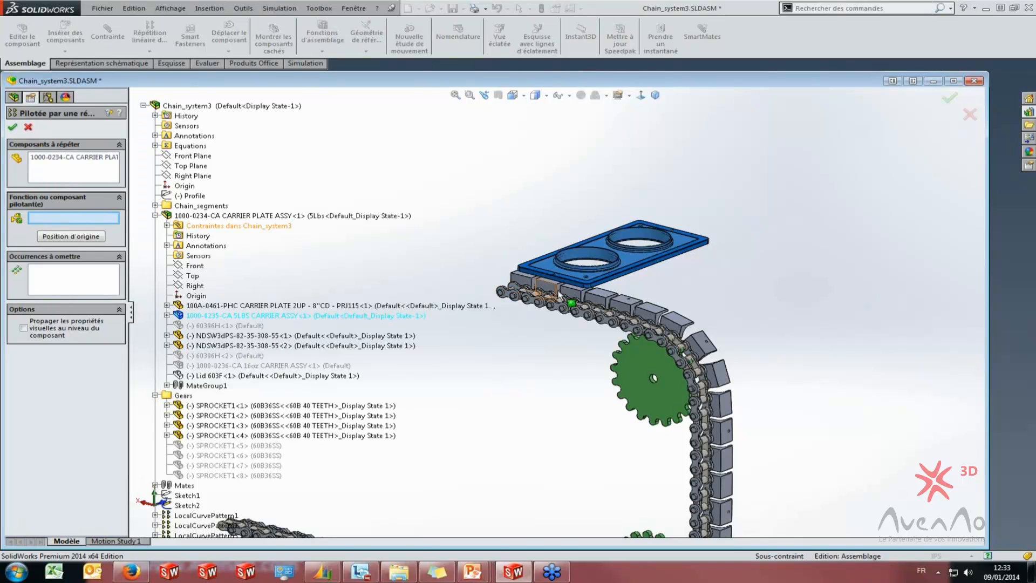
{"action": "left_click", "coordinate": [606, 320]}
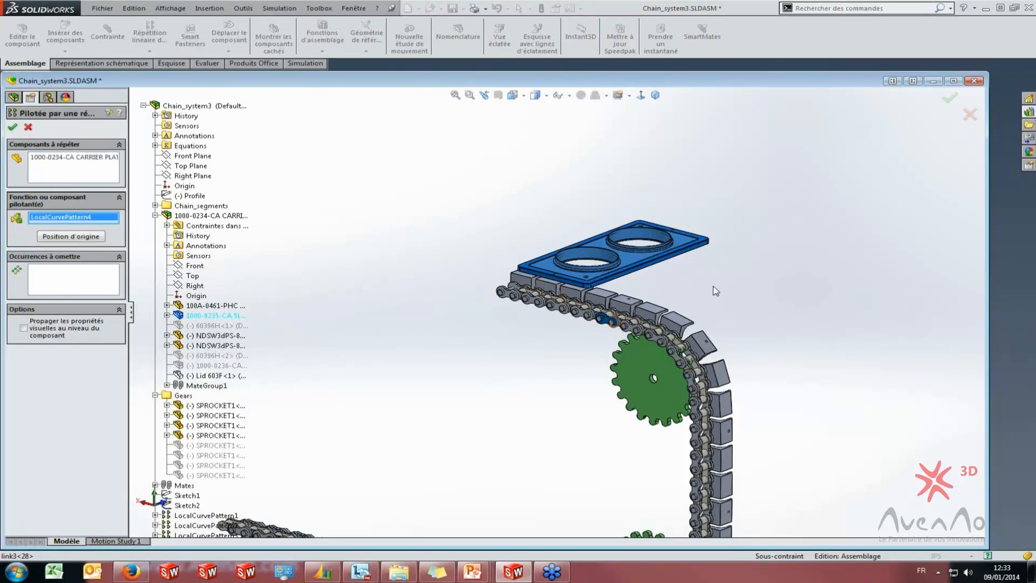
{"action": "left_click", "coordinate": [629, 303]}
{"action": "scroll", "coordinate": [491, 368], "scroll_direction": "up", "scroll_amount": 5}
{"action": "mouse_move", "coordinate": [567, 330]}
{"action": "middle_mouse_down"}
{"action": "mouse_move", "coordinate": [636, 270]}
{"action": "mouse_move", "coordinate": [578, 344]}
{"action": "middle_mouse_up"}
{"action": "scroll", "coordinate": [575, 341], "scroll_direction": "down", "scroll_amount": 3}
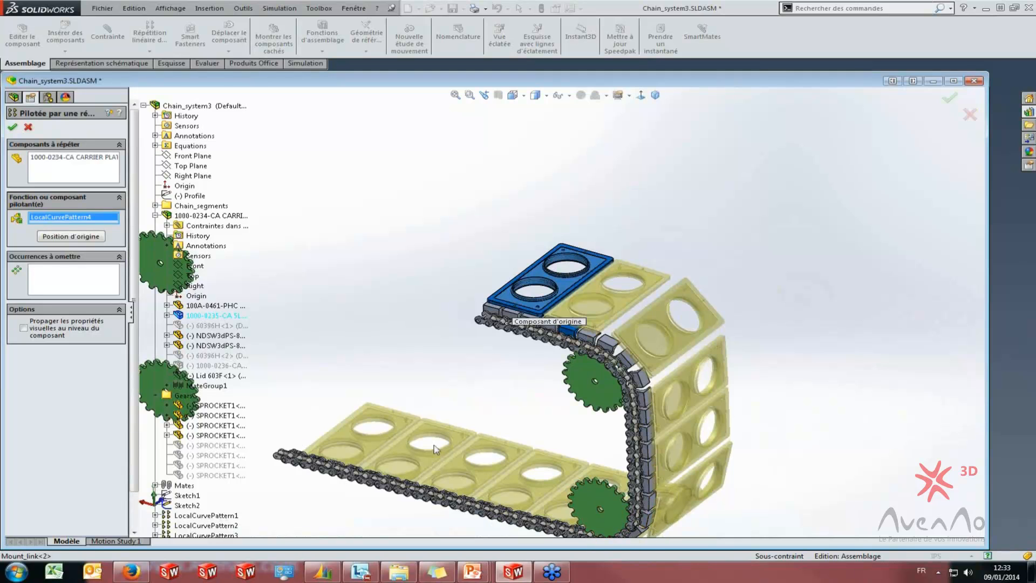
Check the carrier plate preview around the chain, accept the pattern, and show the assembly in isometric view
{"action": "scroll", "coordinate": [528, 366], "scroll_direction": "up", "scroll_amount": 5}
{"action": "middle_click_drag", "start_coordinate": [542, 379], "coordinate": [573, 376]}
{"action": "scroll", "coordinate": [578, 377], "scroll_direction": "down", "scroll_amount": 3}
{"action": "mouse_move", "coordinate": [631, 456]}
{"action": "middle_mouse_down"}
{"action": "mouse_move", "coordinate": [599, 382]}
{"action": "mouse_move", "coordinate": [613, 455]}
{"action": "middle_mouse_up"}
{"action": "middle_click_drag", "start_coordinate": [579, 374], "coordinate": [540, 384]}
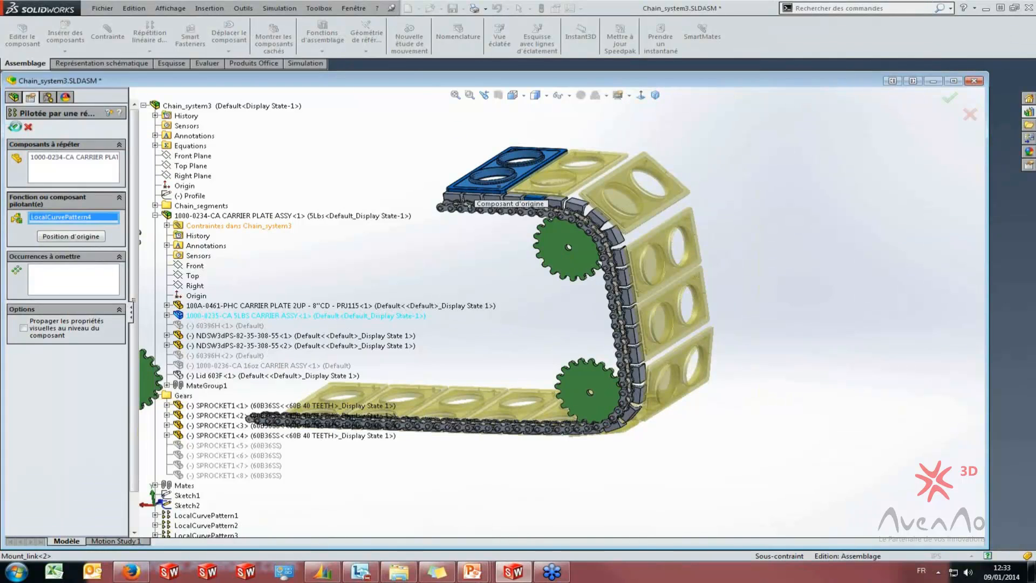
{"action": "left_click", "coordinate": [15, 127]}
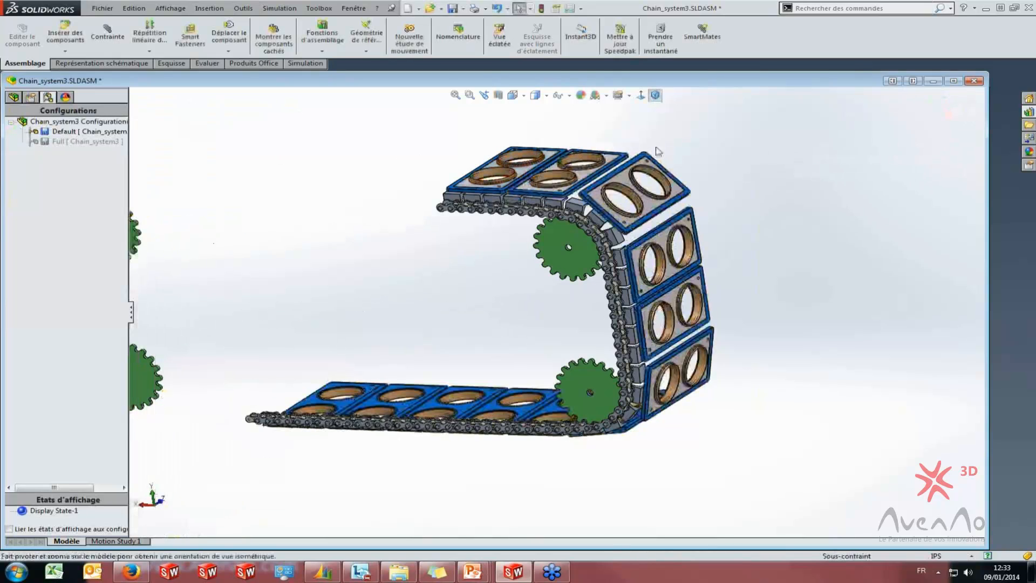
{"action": "left_click", "coordinate": [656, 96]}
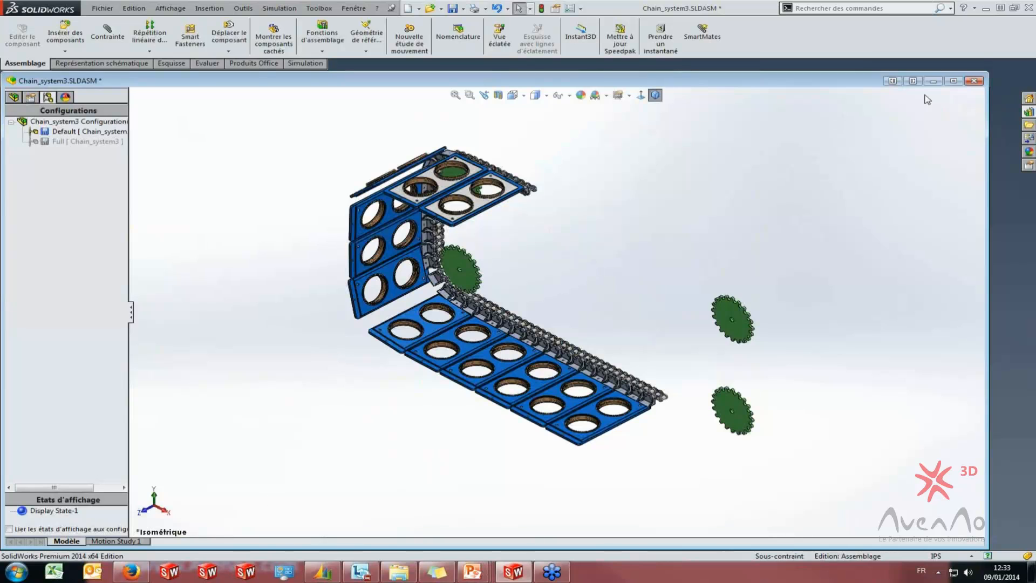
Close the Chain_system3 assembly without saving and open 10000239.SLDASM from the Slide 5 Assemblage folder in a maximized window
{"action": "left_click", "coordinate": [974, 80]}
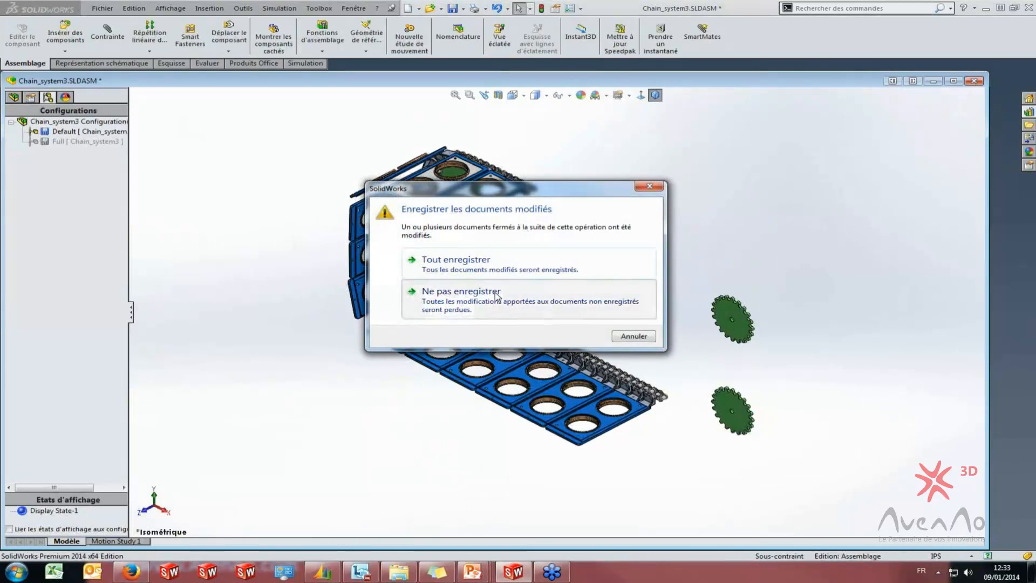
{"action": "left_click", "coordinate": [427, 292]}
{"action": "left_click", "coordinate": [400, 573]}
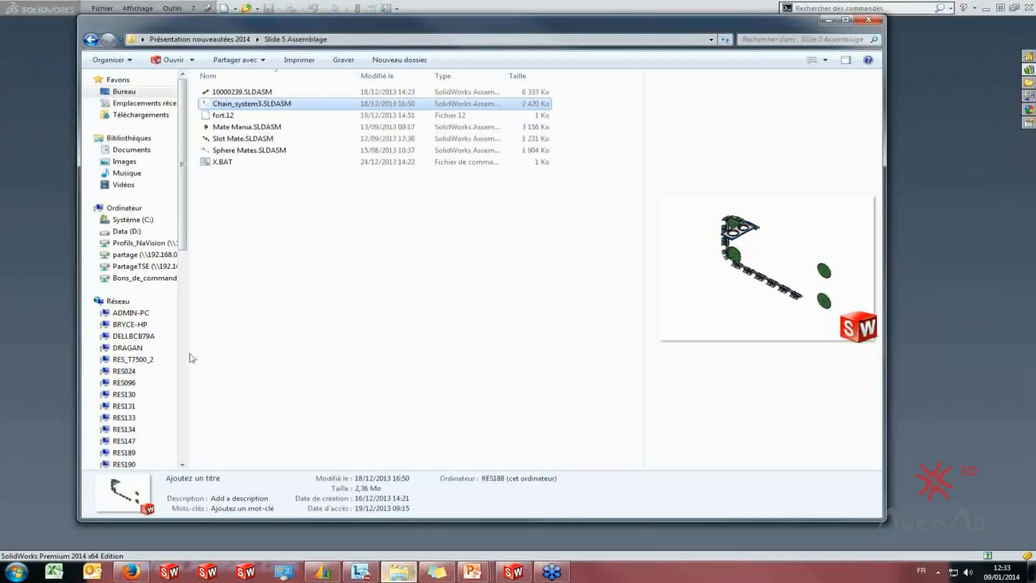
{"action": "left_click", "coordinate": [243, 93]}
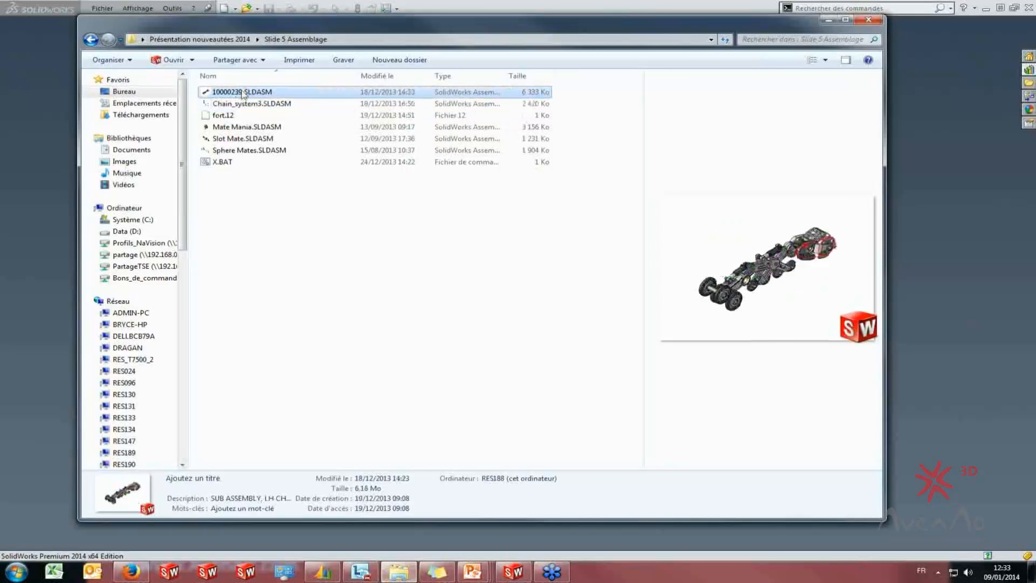
{"action": "double_click", "coordinate": [243, 93]}
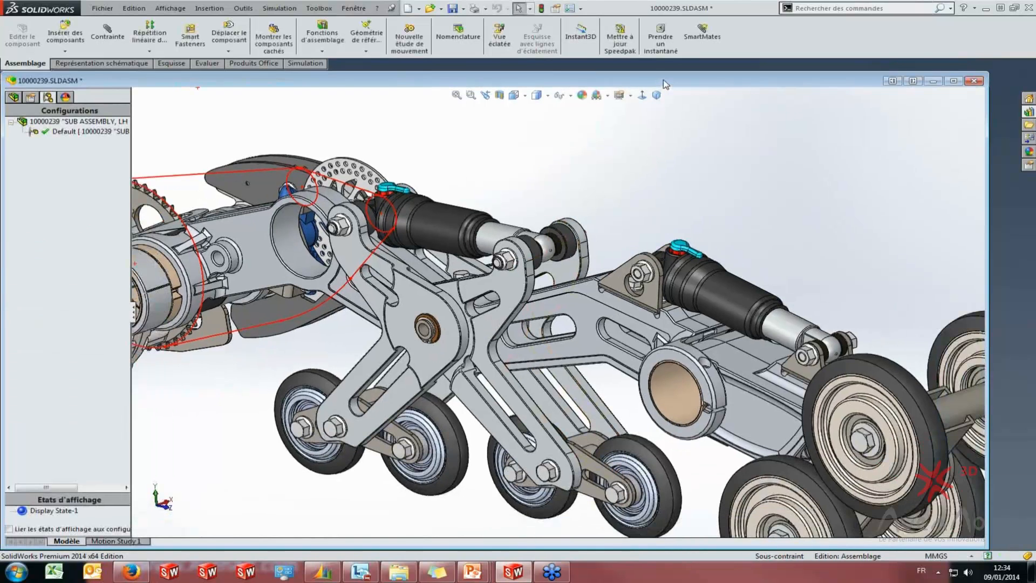
{"action": "double_click", "coordinate": [667, 84]}
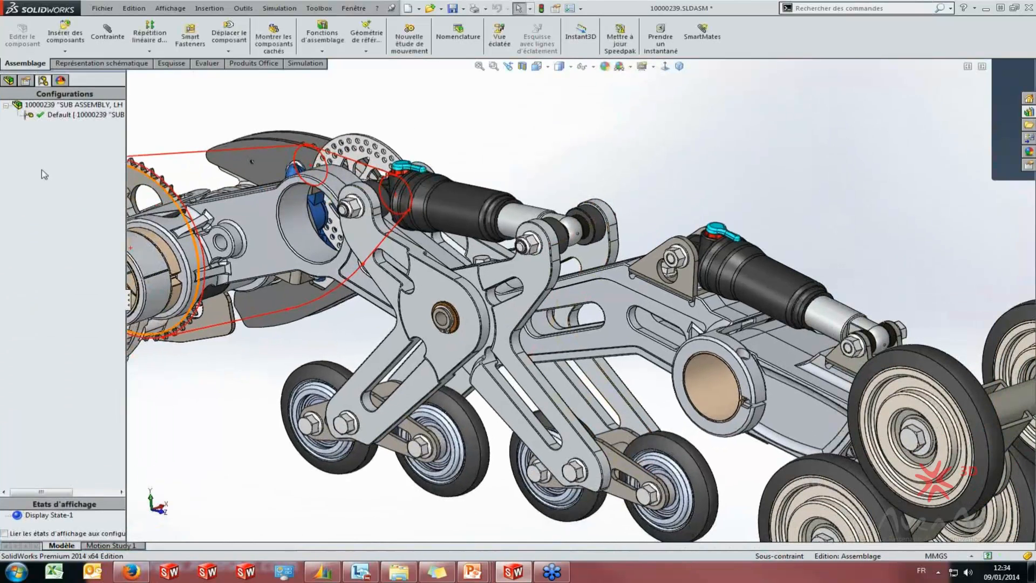
Create an exploded view of the Default configuration and move the two flanged nuts on the rear shock absorber about 38 mm outward along Z
{"action": "right_click", "coordinate": [55, 136]}
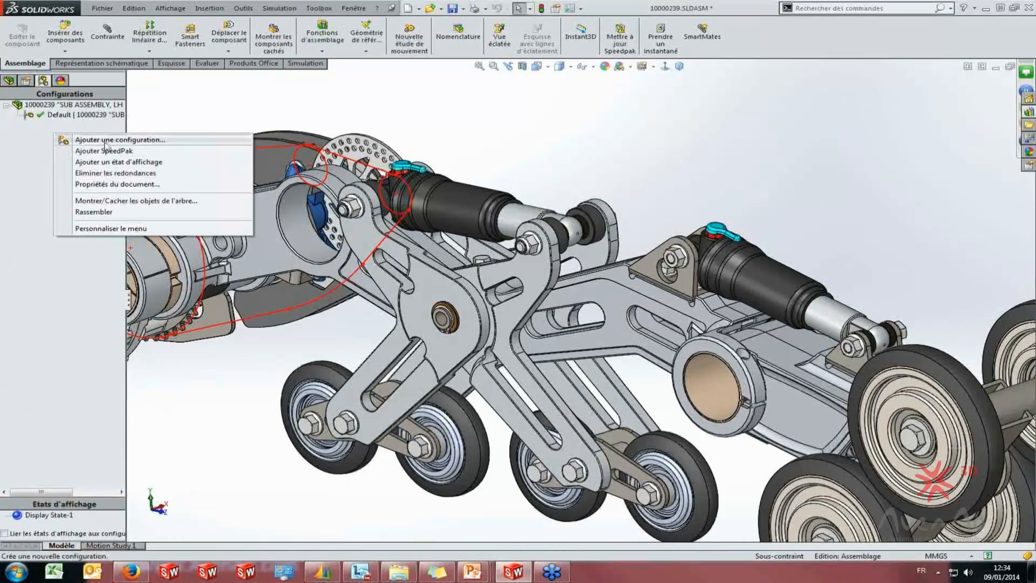
{"action": "left_click", "coordinate": [53, 115]}
{"action": "right_click", "coordinate": [54, 115]}
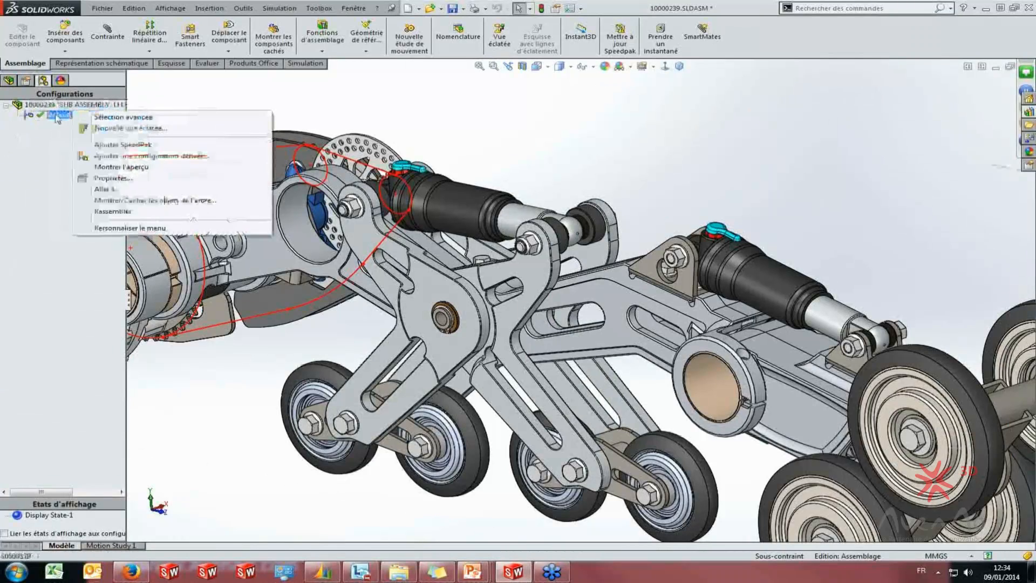
{"action": "left_click", "coordinate": [105, 132]}
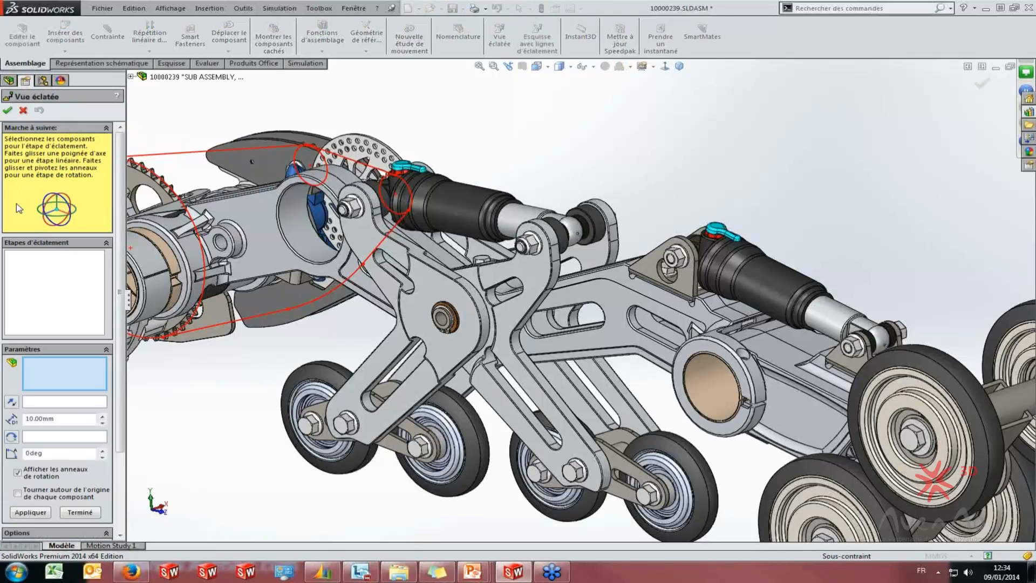
{"action": "scroll", "coordinate": [896, 351], "scroll_direction": "up", "scroll_amount": 3}
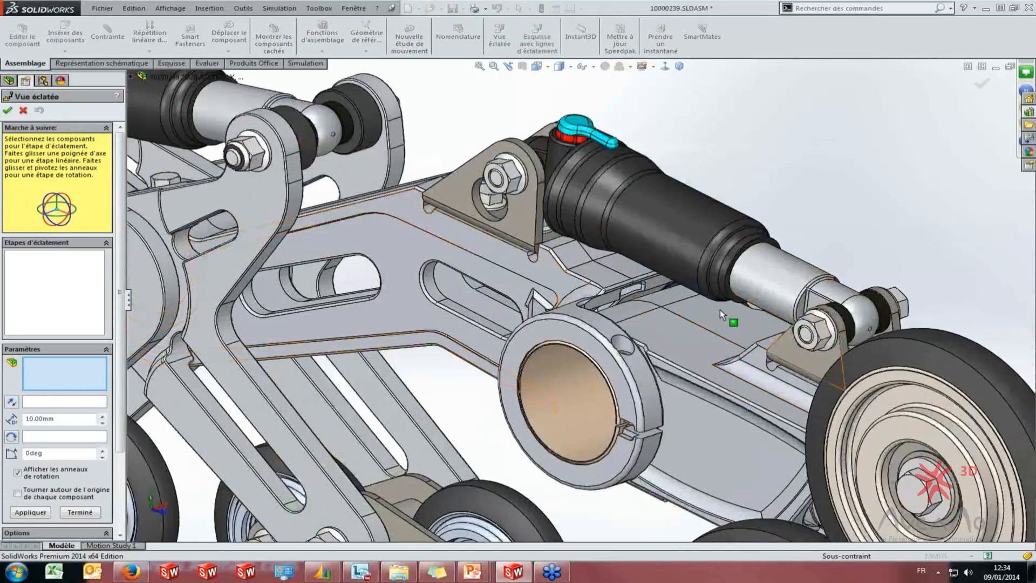
{"action": "left_click", "coordinate": [510, 175]}
{"action": "left_click", "coordinate": [805, 331]}
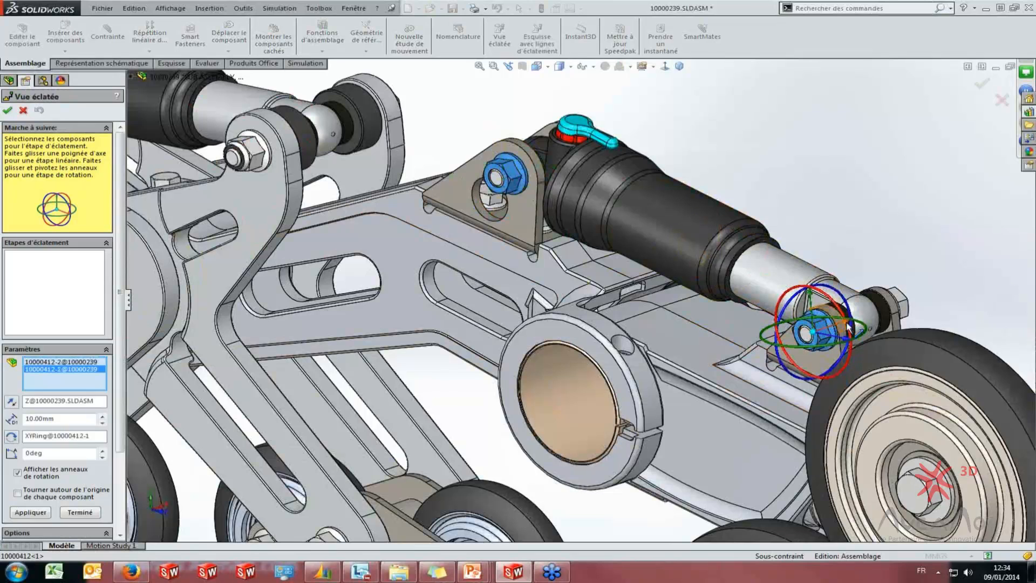
{"action": "left_click_drag", "start_coordinate": [848, 327], "coordinate": [777, 359]}
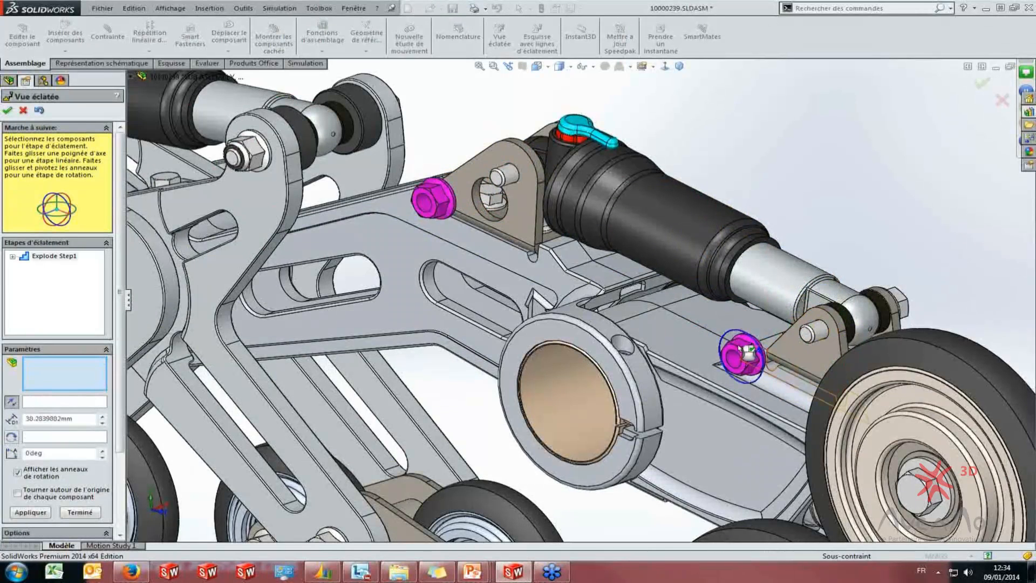
Try to rotate the two exploded nuts, each about its own component origin, and accept the exploded view
{"action": "left_click", "coordinate": [17, 493]}
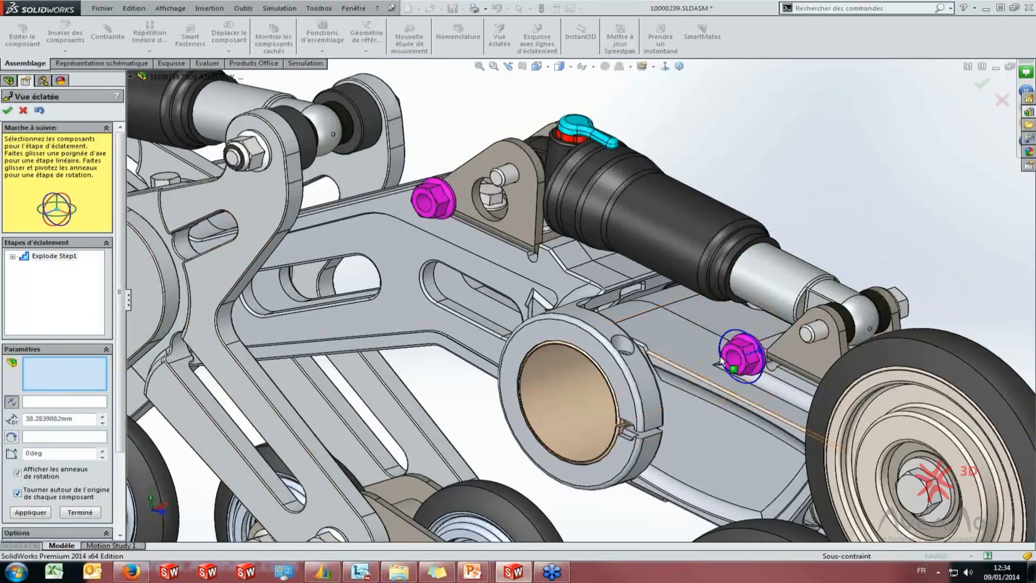
{"action": "left_click", "coordinate": [742, 333]}
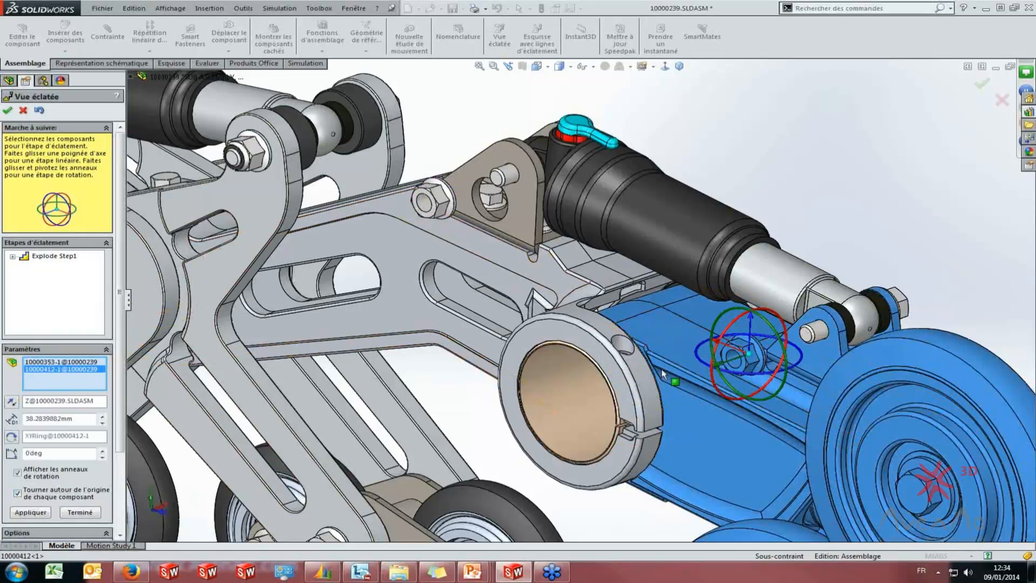
{"action": "left_click", "coordinate": [678, 342]}
{"action": "left_click", "coordinate": [438, 204]}
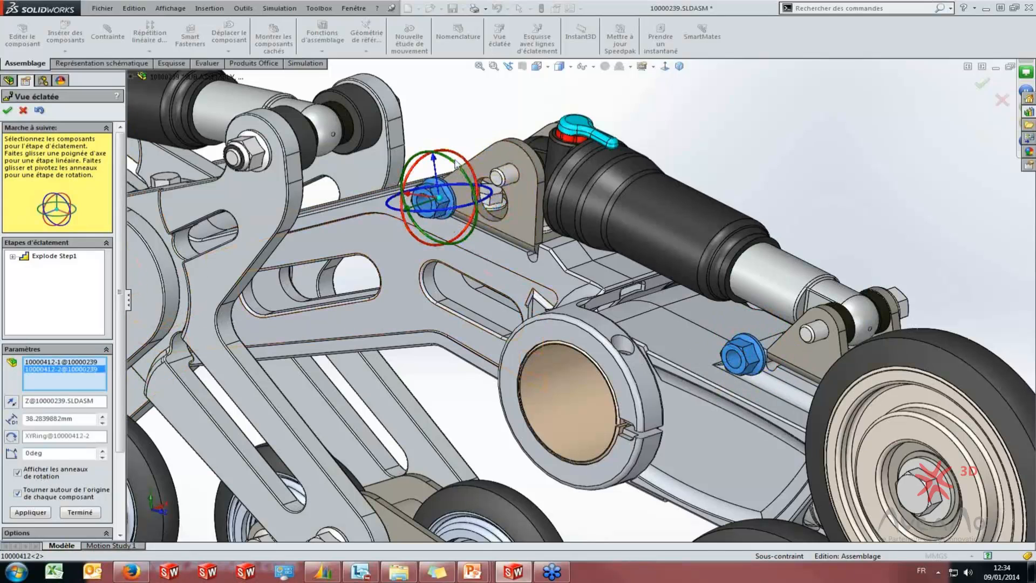
{"action": "left_click_drag", "start_coordinate": [447, 162], "coordinate": [470, 203]}
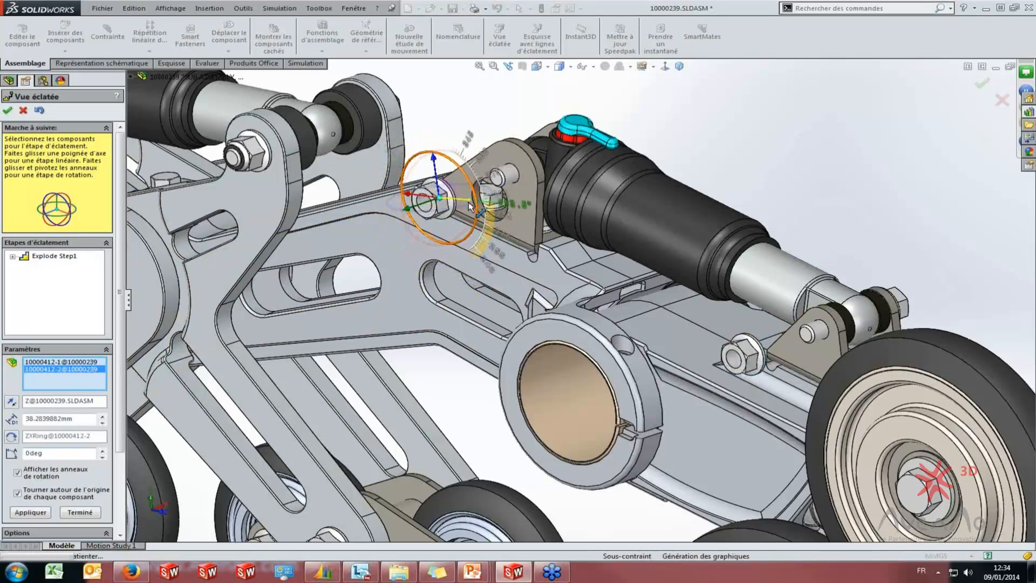
{"action": "left_click", "coordinate": [8, 110]}
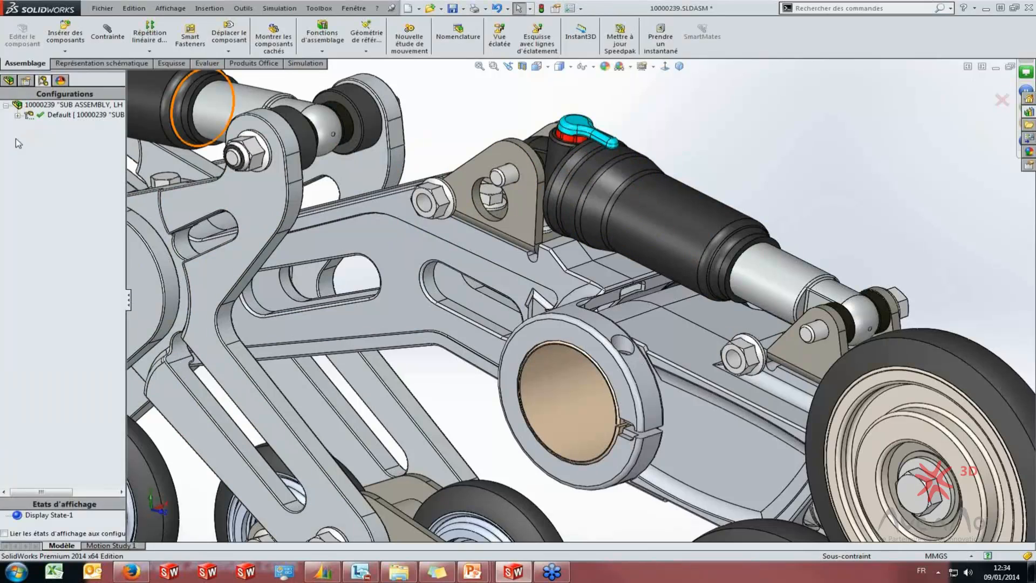
Play the collapse animation of the Default configuration's exploded view and close the animation controller
{"action": "left_click", "coordinate": [17, 116]}
{"action": "right_click", "coordinate": [47, 113]}
{"action": "right_click", "coordinate": [39, 124]}
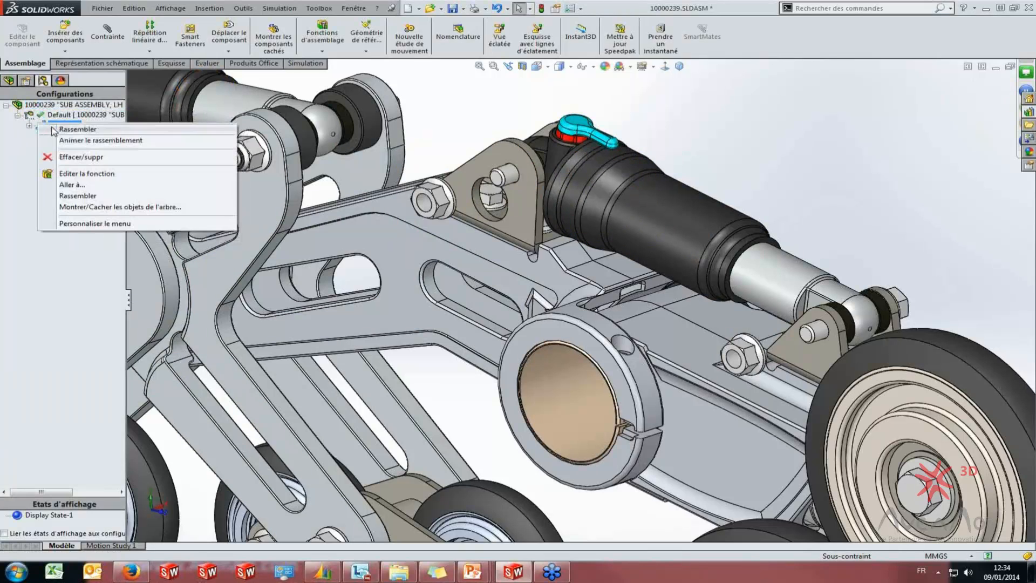
{"action": "left_click", "coordinate": [93, 140]}
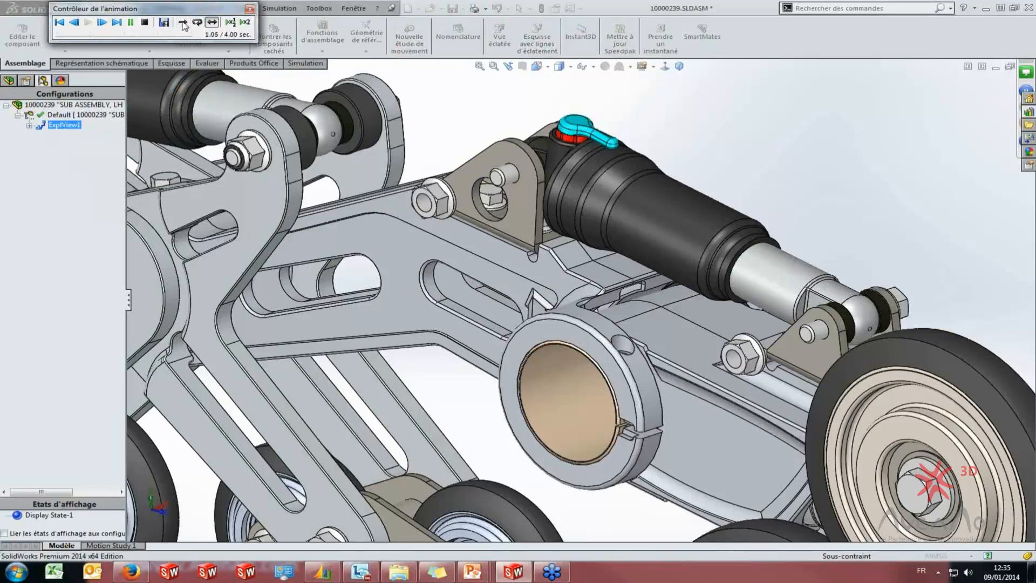
{"action": "left_click", "coordinate": [250, 9]}
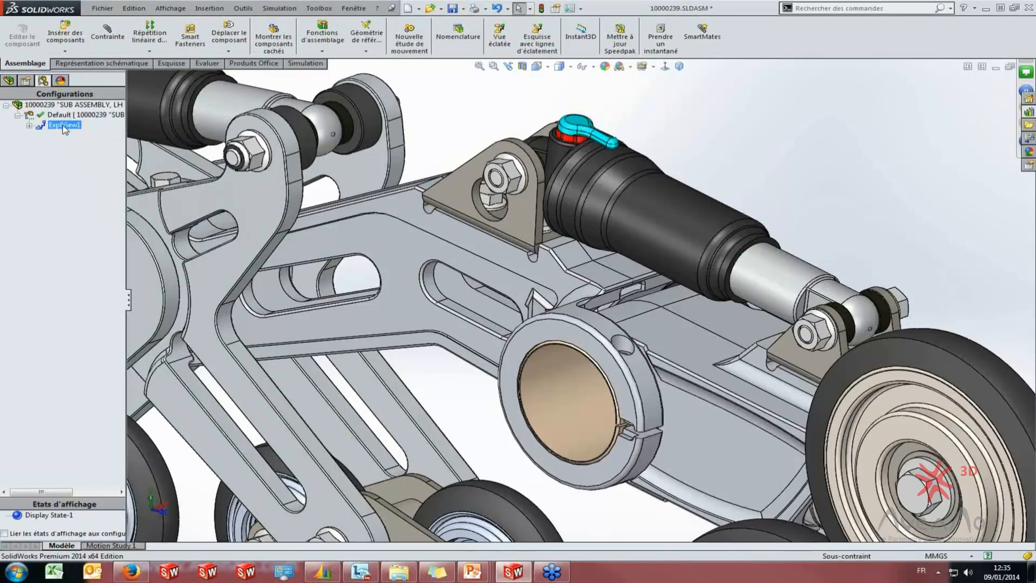
Delete the existing exploded view ExplView1 from the Default configuration
{"action": "right_click", "coordinate": [61, 126]}
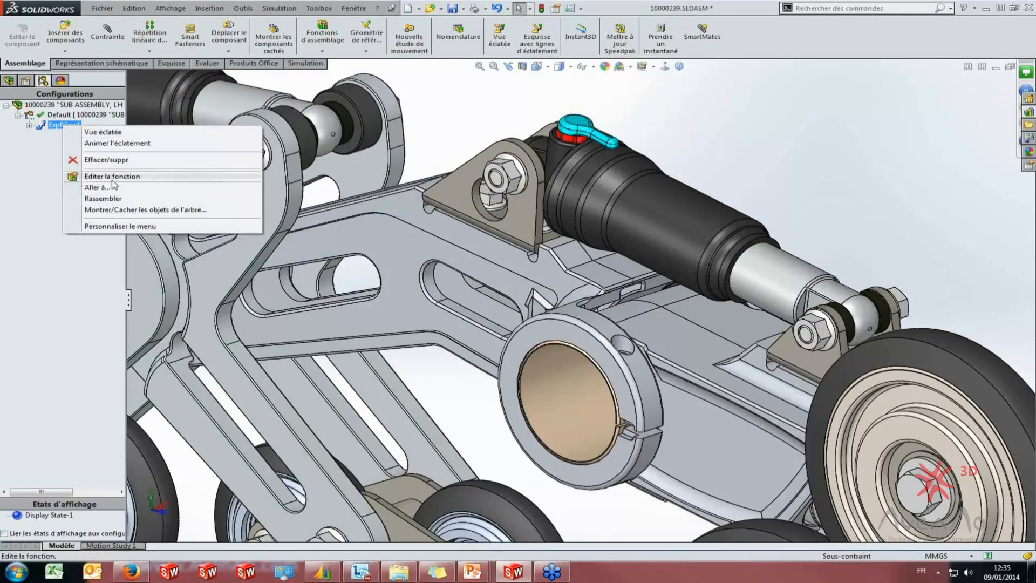
{"action": "left_click", "coordinate": [102, 160]}
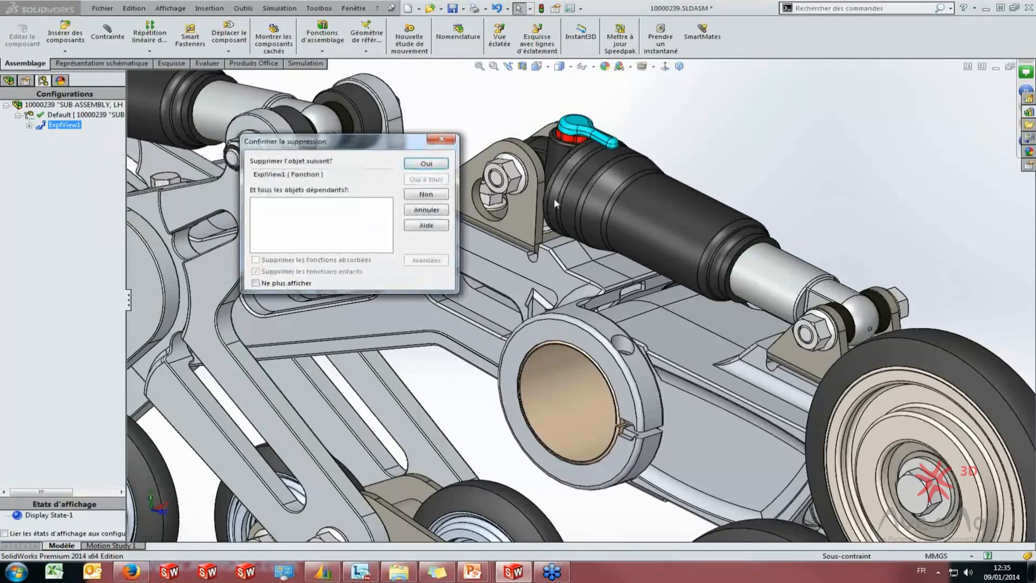
{"action": "left_click", "coordinate": [426, 164]}
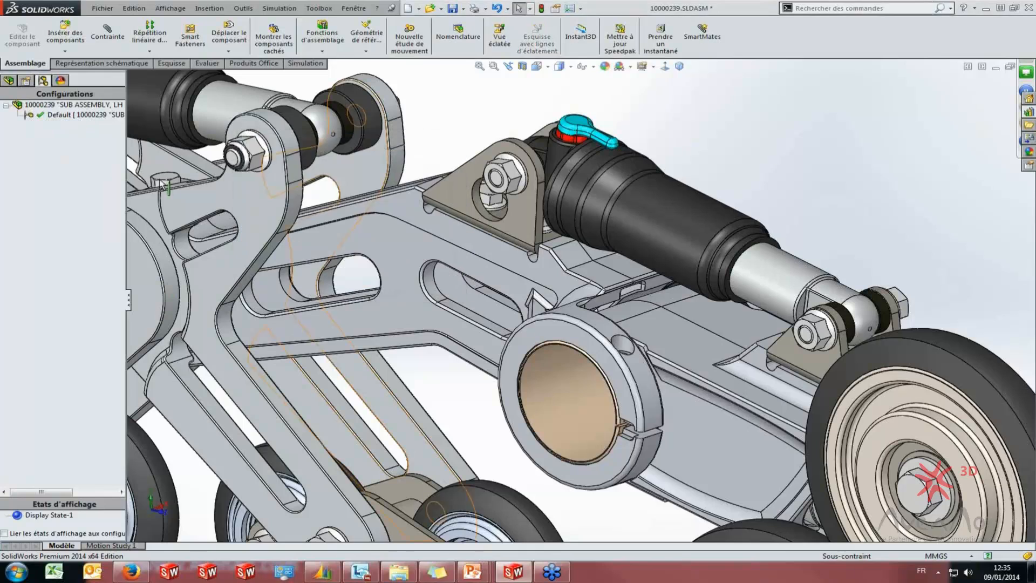
Start a new exploded view of the Default configuration with the rear shock absorber's mounting bolt and its two flanged nuts as components
{"action": "scroll", "coordinate": [549, 301], "scroll_direction": "up", "scroll_amount": 5}
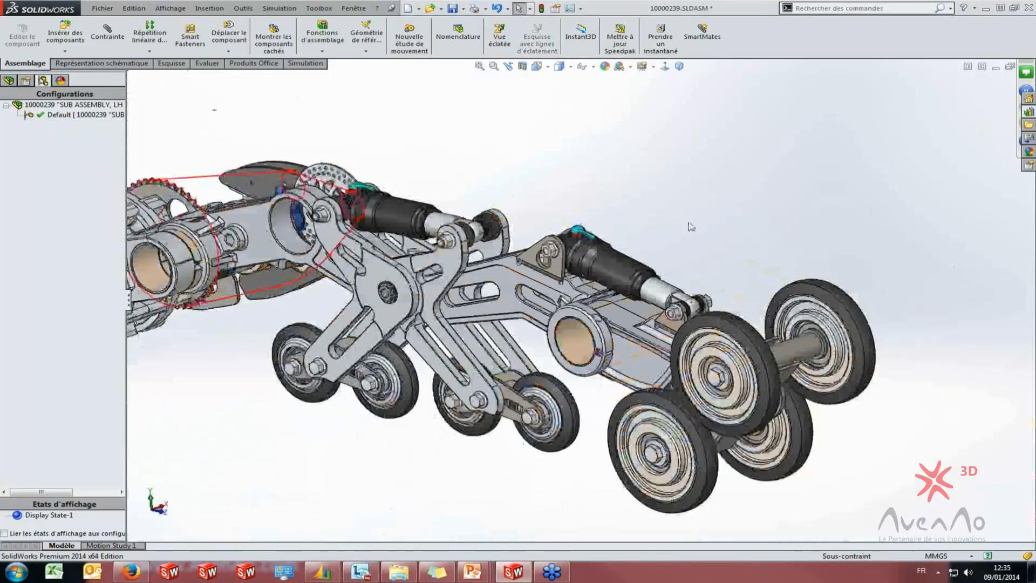
{"action": "scroll", "coordinate": [654, 235], "scroll_direction": "down", "scroll_amount": 5}
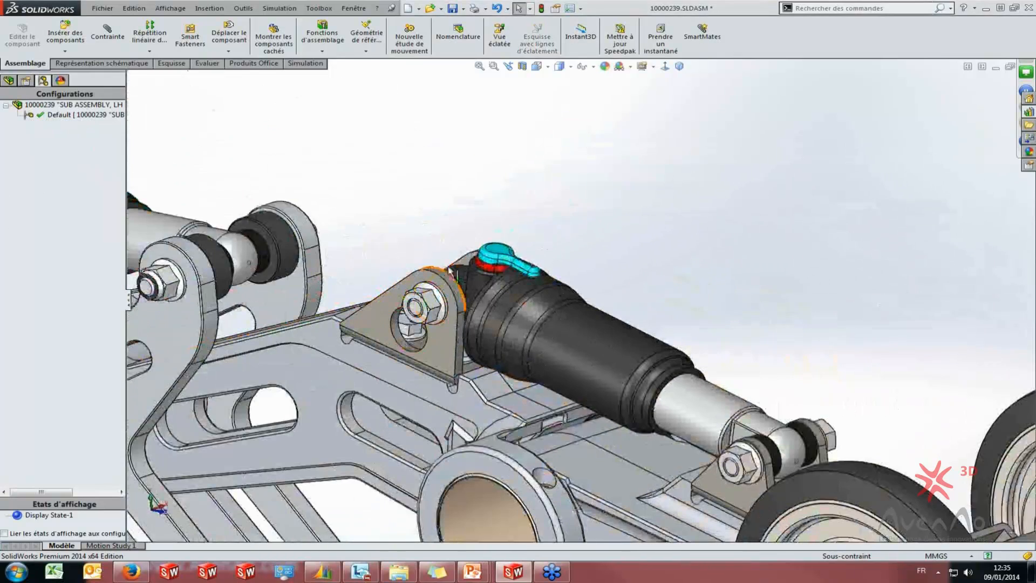
{"action": "right_click", "coordinate": [62, 115]}
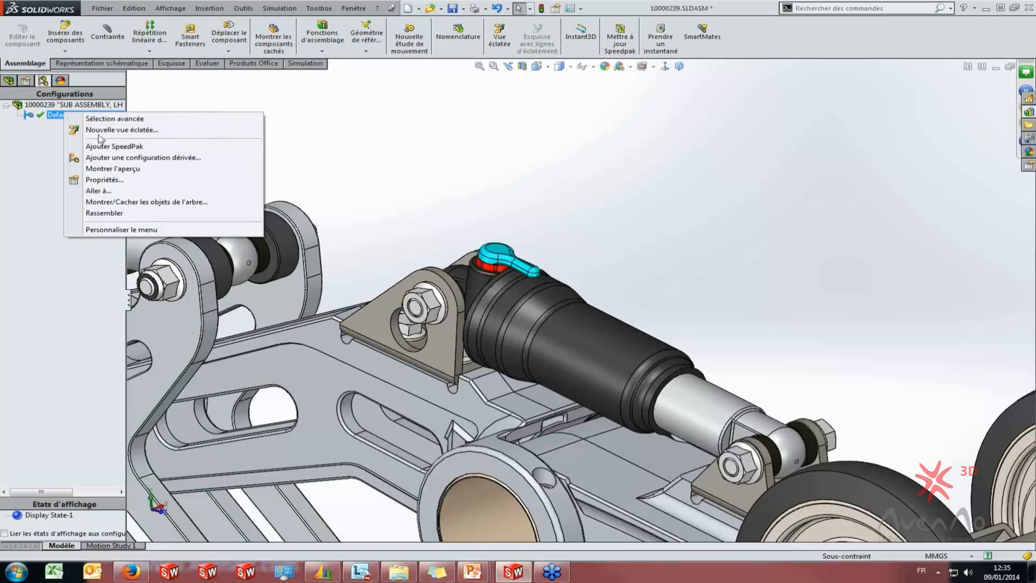
{"action": "left_click", "coordinate": [109, 130]}
{"action": "scroll", "coordinate": [546, 324], "scroll_direction": "up", "scroll_amount": 2}
{"action": "scroll", "coordinate": [561, 302], "scroll_direction": "down", "scroll_amount": 5}
{"action": "left_click", "coordinate": [586, 254]}
{"action": "scroll", "coordinate": [540, 303], "scroll_direction": "up", "scroll_amount": 3}
{"action": "scroll", "coordinate": [421, 237], "scroll_direction": "down", "scroll_amount": 4}
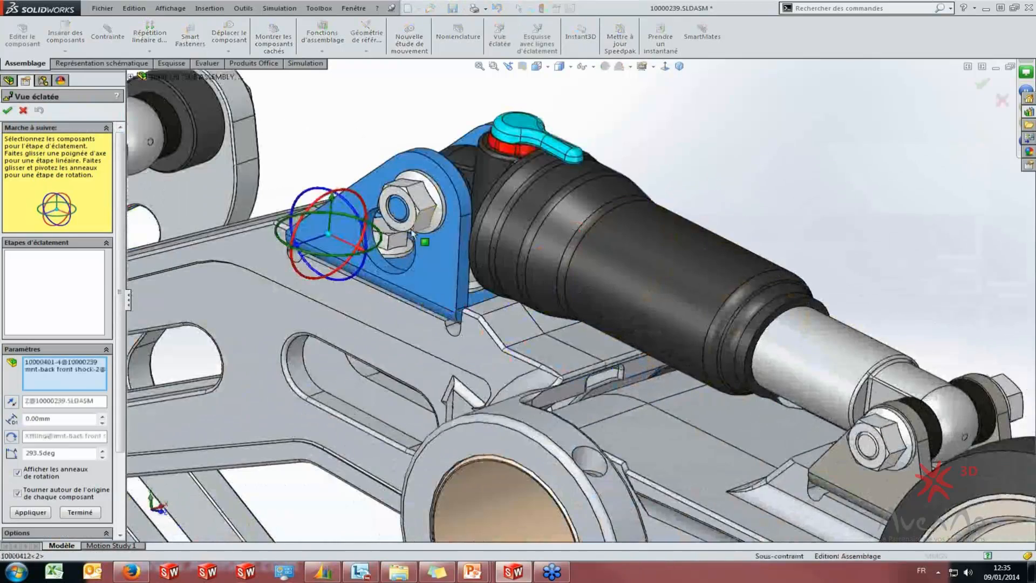
{"action": "left_click", "coordinate": [420, 238]}
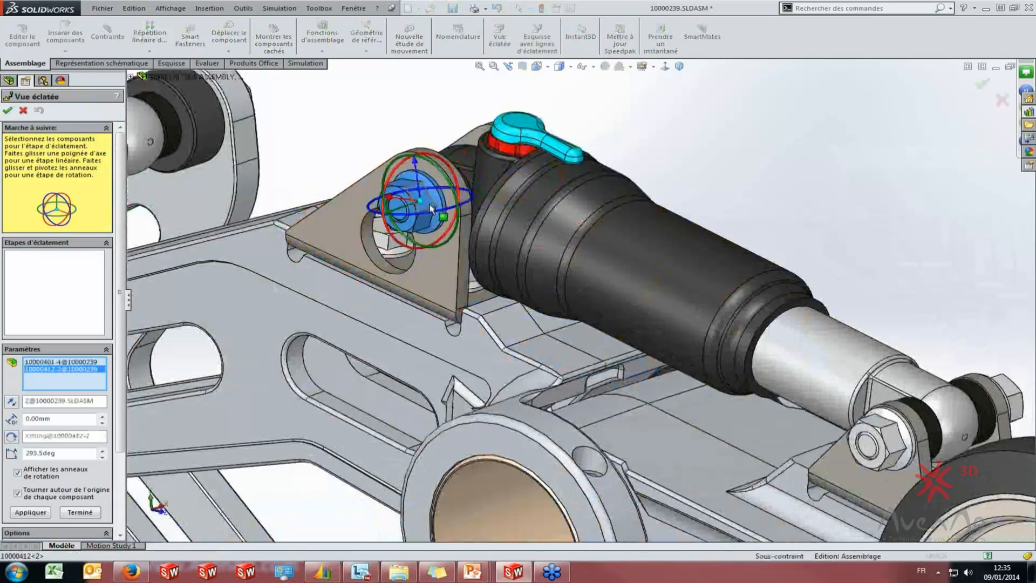
{"action": "left_click", "coordinate": [899, 443]}
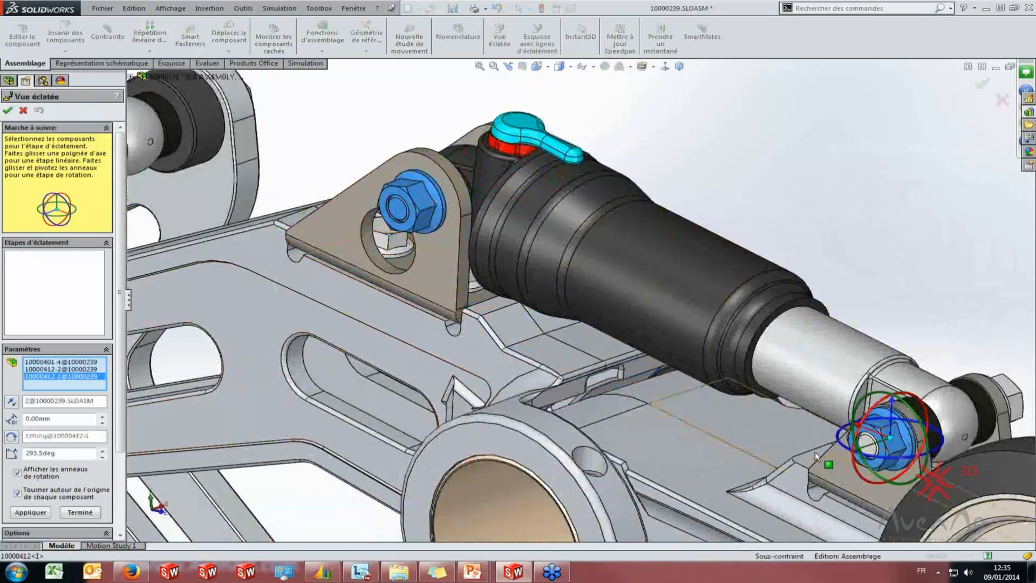
Move the selected bolt and nuts outward along Z, rotate them with the rotation ring, and accept the exploded view
{"action": "scroll", "coordinate": [576, 299], "scroll_direction": "down", "scroll_amount": 4}
{"action": "left_click_drag", "start_coordinate": [728, 398], "coordinate": [626, 436]}
{"action": "left_click_drag", "start_coordinate": [656, 398], "coordinate": [681, 460]}
{"action": "left_click", "coordinate": [7, 111]}
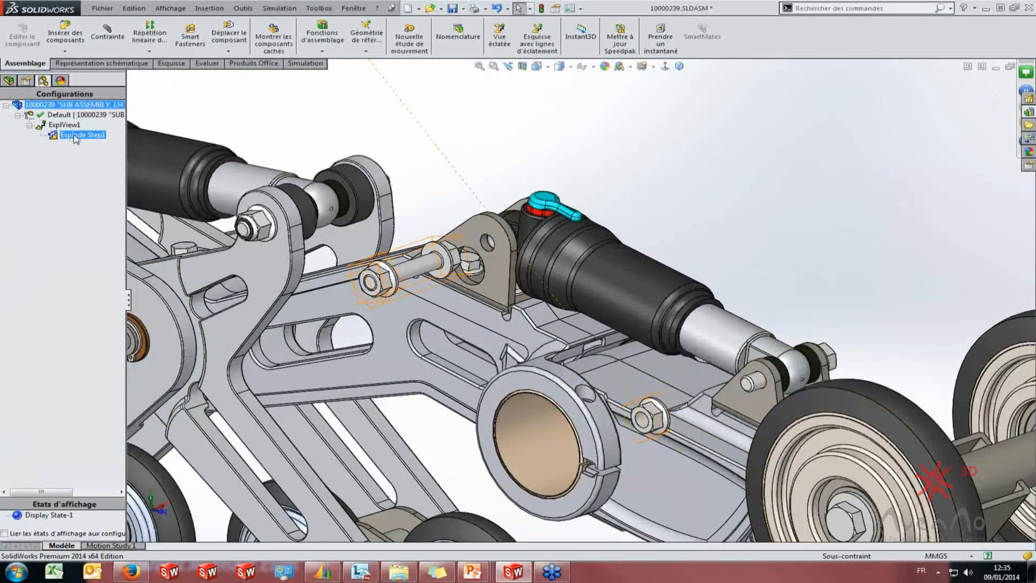
Animate the collapse of the bolt and nuts, stop the playback, and leave the animation controller
{"action": "right_click", "coordinate": [69, 126]}
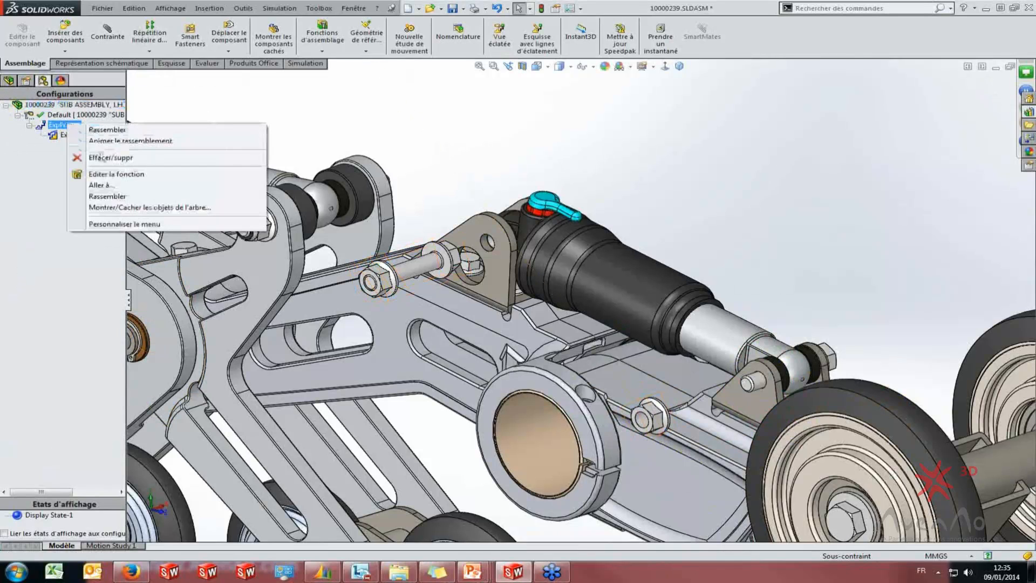
{"action": "left_click", "coordinate": [106, 143]}
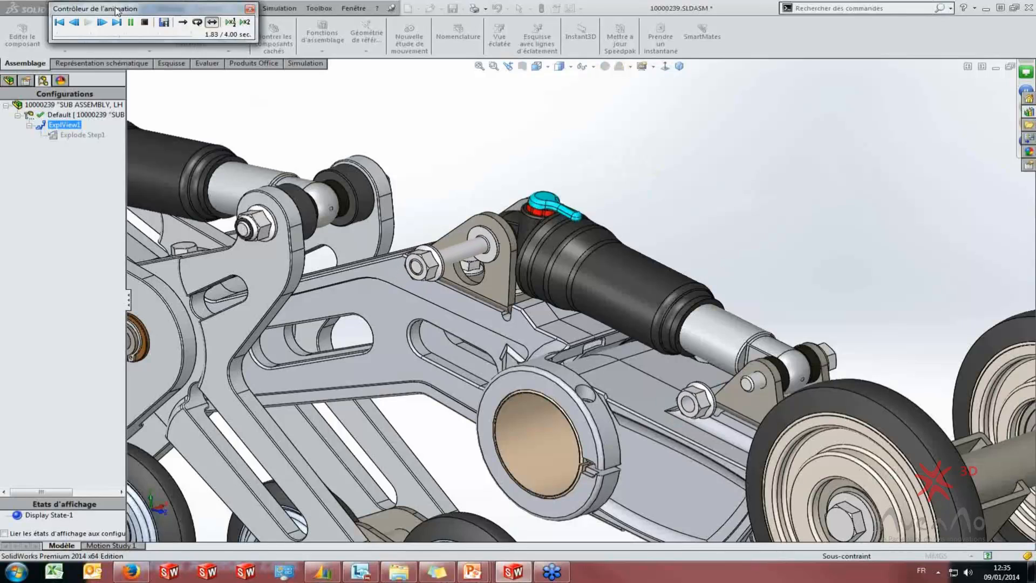
{"action": "left_click", "coordinate": [145, 24]}
{"action": "left_click", "coordinate": [486, 150]}
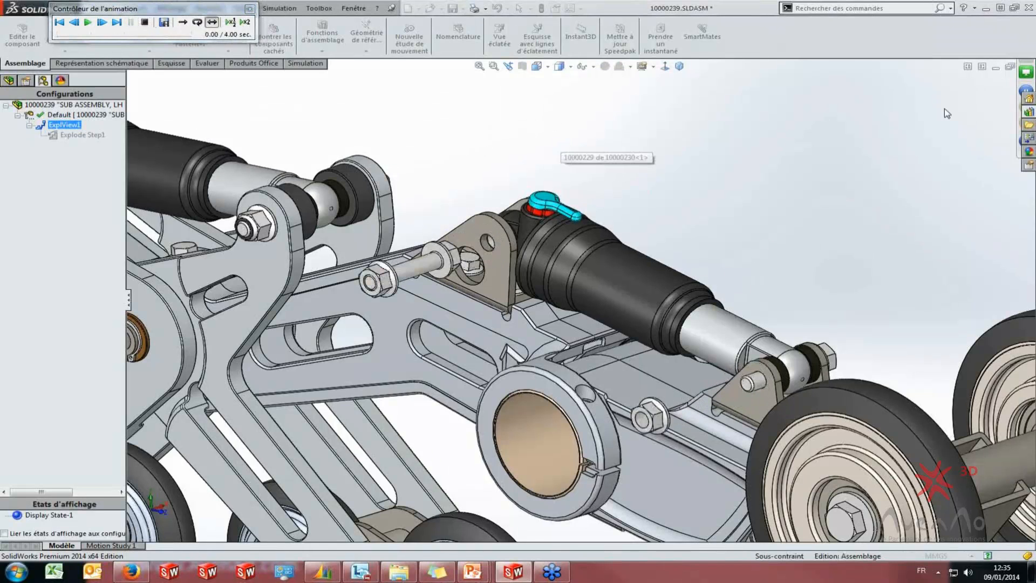
{"action": "left_click", "coordinate": [1010, 66]}
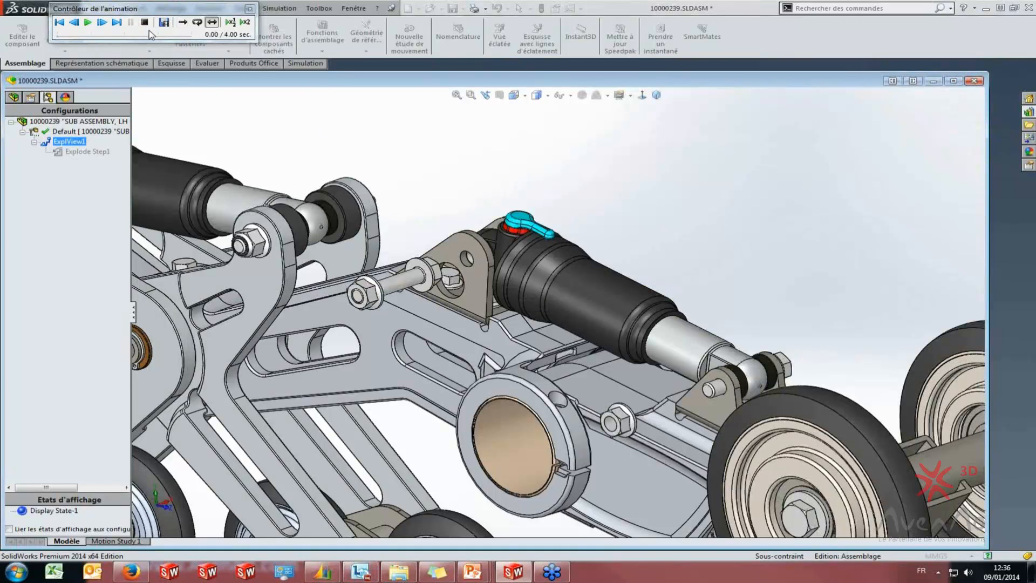
{"action": "left_click", "coordinate": [249, 9]}
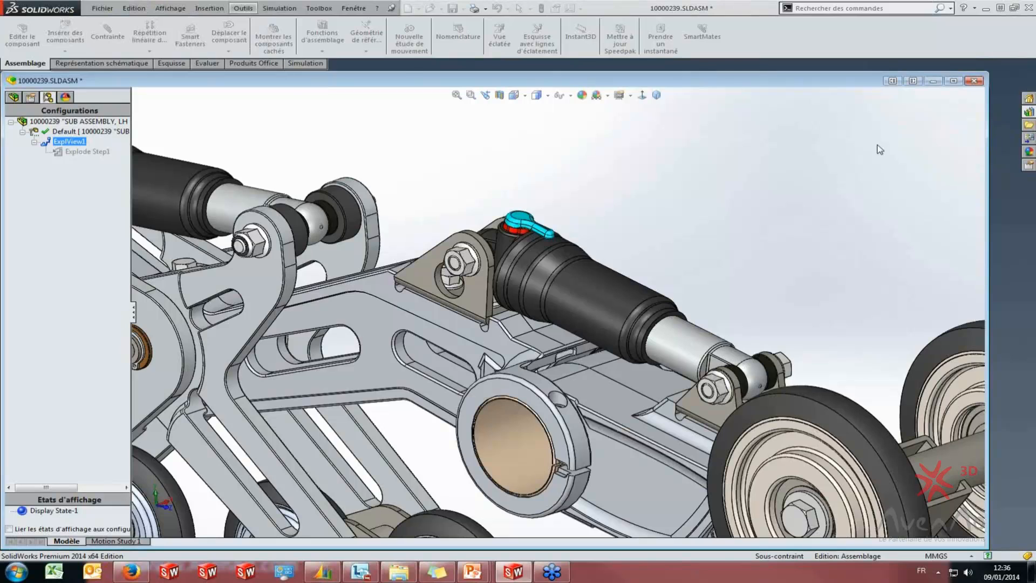
Close 10000239.SLDASM without saving and open Slot Mate.SLDASM, declining the missing cap screw size but creating the missing 12 mm plain washer size
{"action": "left_click", "coordinate": [974, 81]}
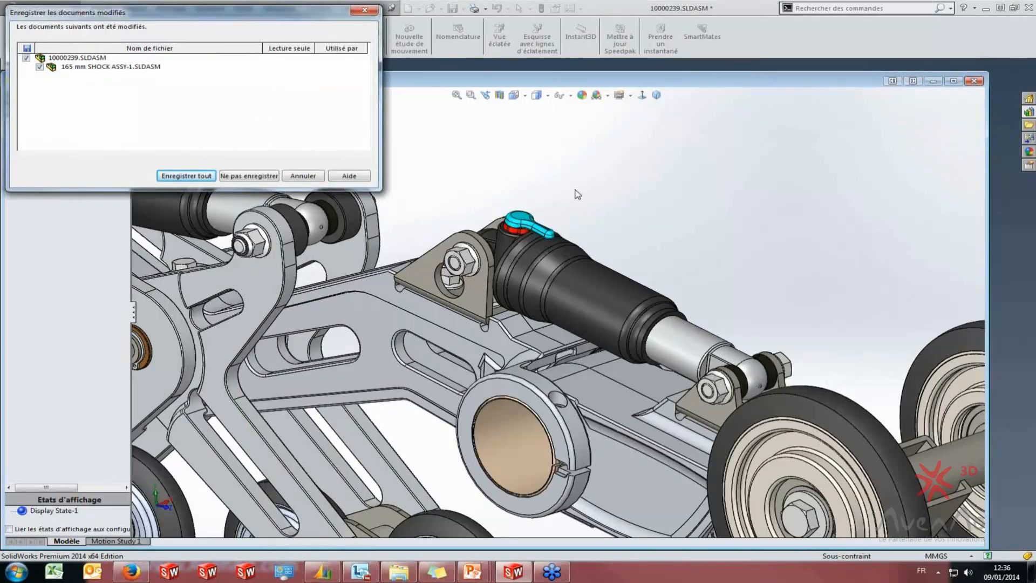
{"action": "left_click", "coordinate": [270, 177]}
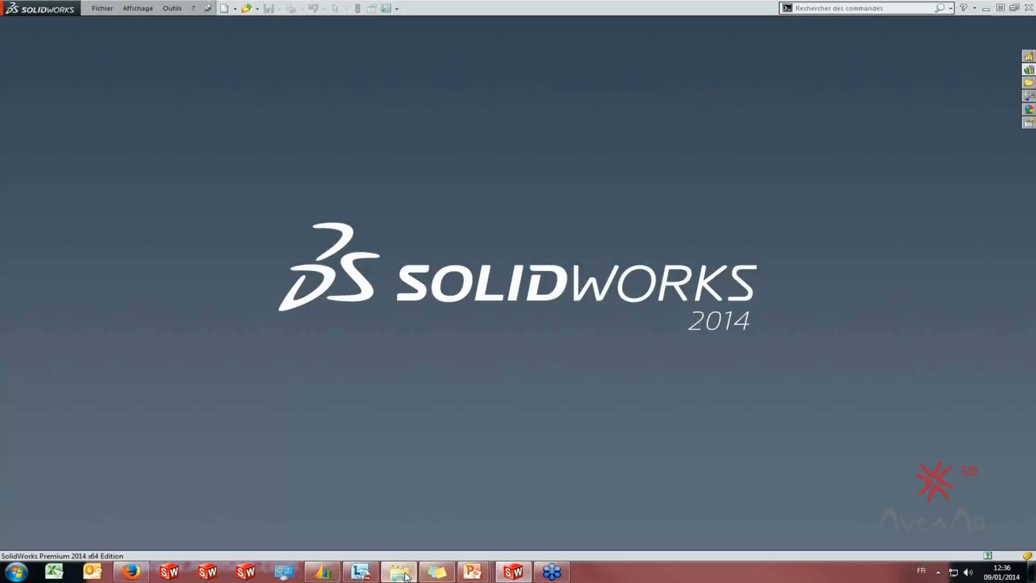
{"action": "left_click", "coordinate": [405, 577]}
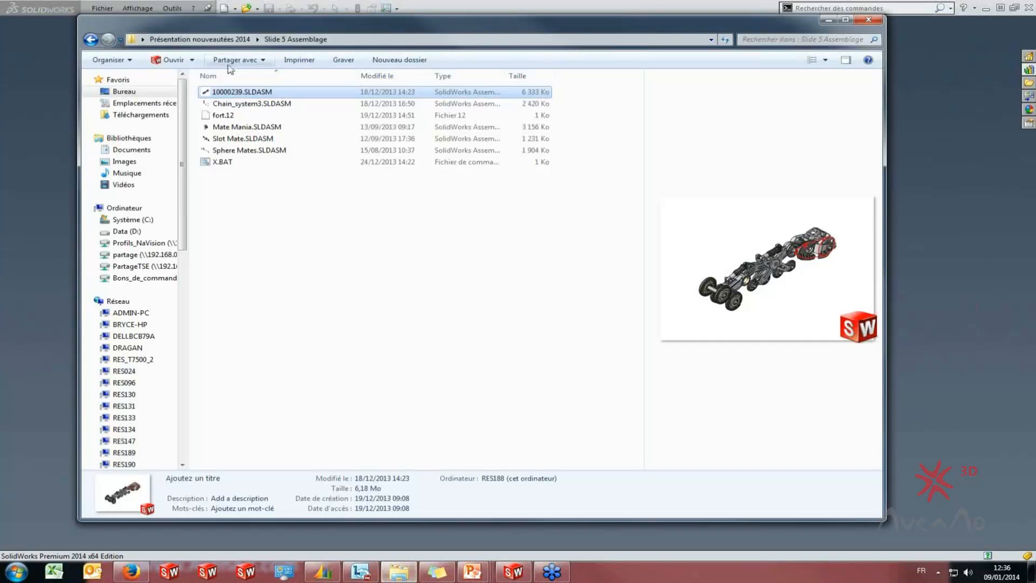
{"action": "left_click", "coordinate": [238, 127]}
{"action": "left_click", "coordinate": [234, 139]}
{"action": "left_click", "coordinate": [246, 149]}
{"action": "left_click", "coordinate": [247, 140]}
{"action": "left_click", "coordinate": [249, 160]}
{"action": "left_click", "coordinate": [247, 153]}
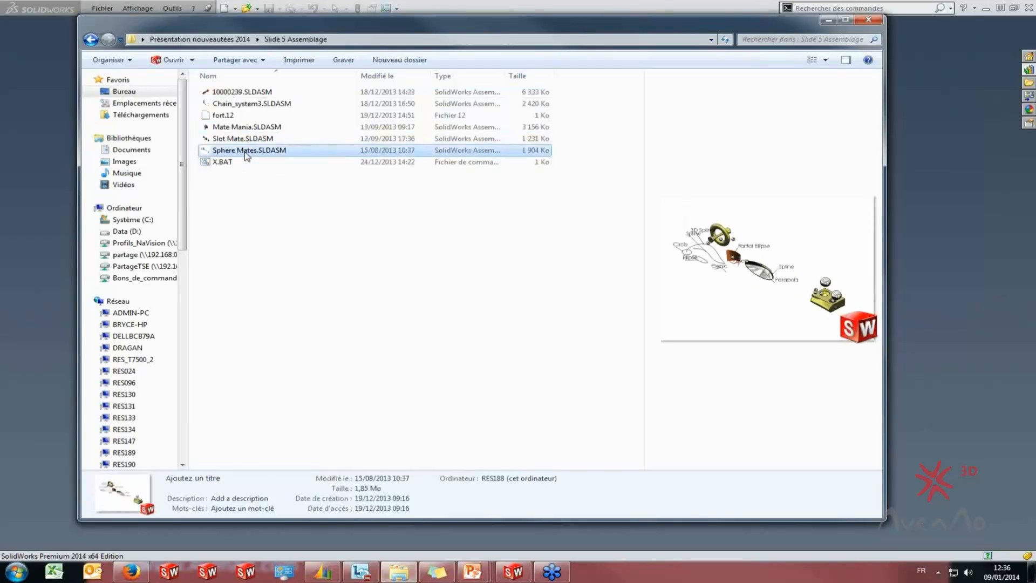
{"action": "double_click", "coordinate": [243, 139]}
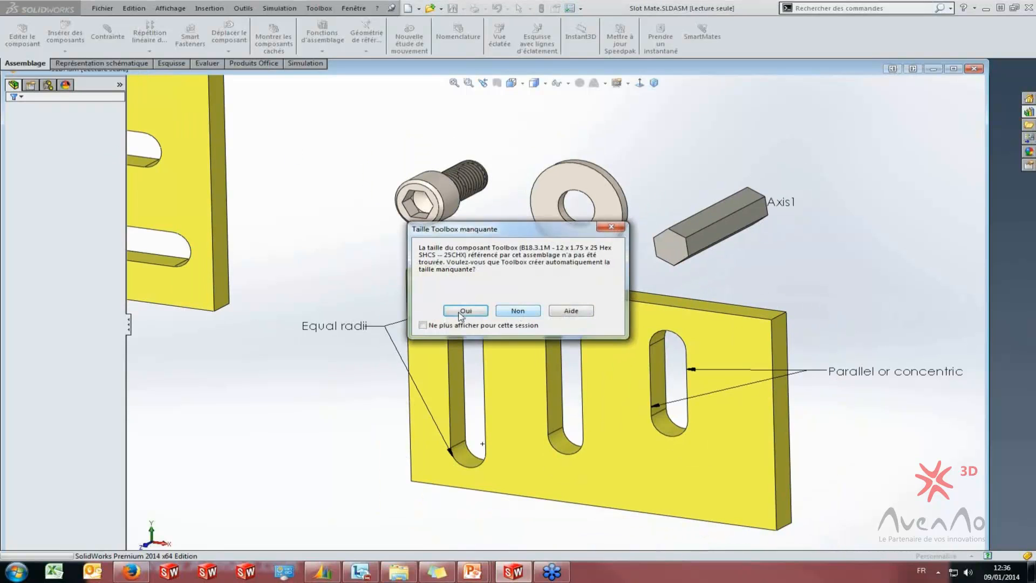
{"action": "left_click", "coordinate": [517, 312]}
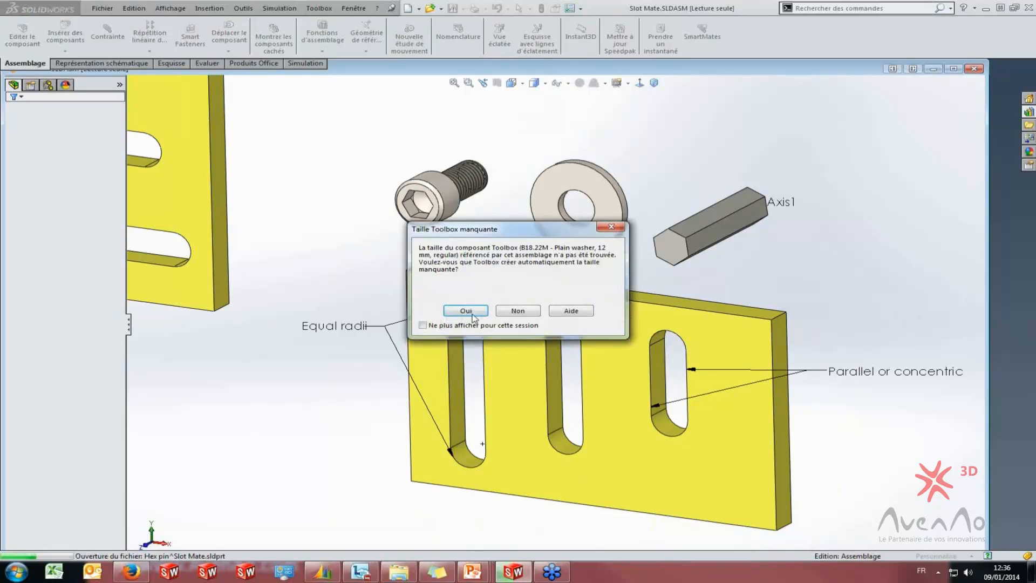
{"action": "left_click", "coordinate": [466, 312]}
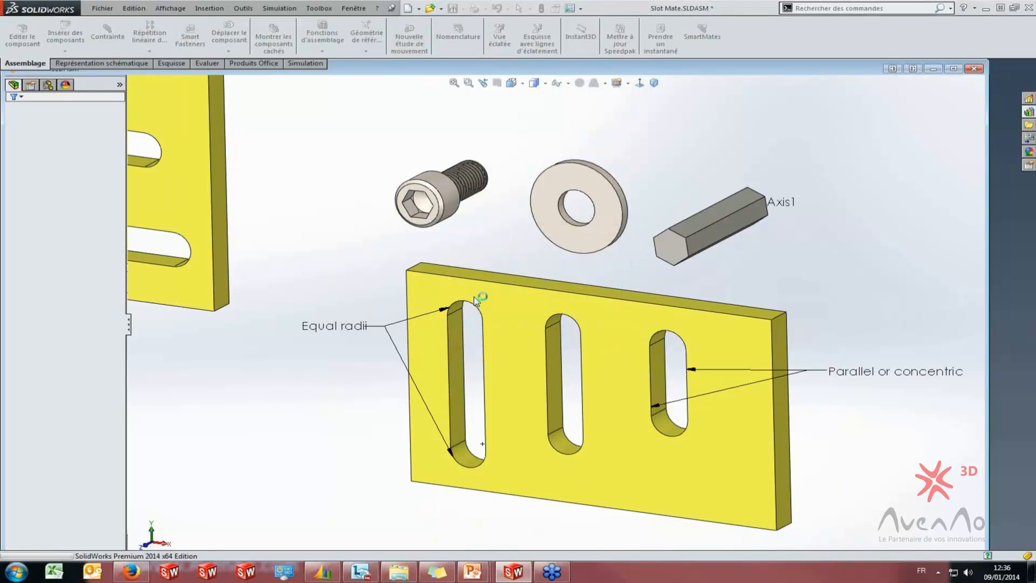
Try to mate the washer's hole face to the flat side face of the middle slot in the yellow plate by preselecting both faces
{"action": "scroll", "coordinate": [483, 329], "scroll_direction": "up", "scroll_amount": 7}
{"action": "scroll", "coordinate": [246, 307], "scroll_direction": "down", "scroll_amount": 5}
{"action": "scroll", "coordinate": [701, 316], "scroll_direction": "down", "scroll_amount": 4}
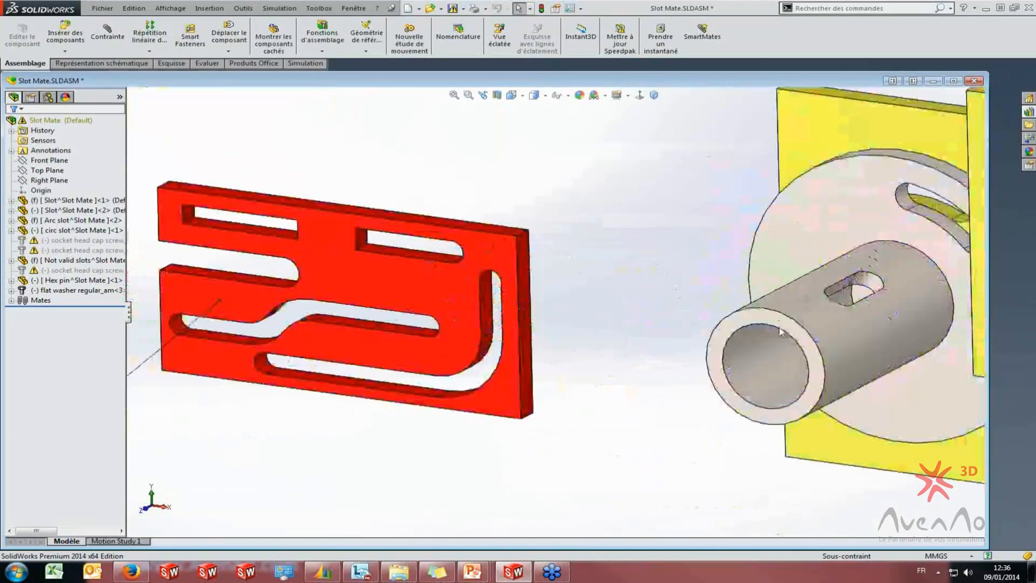
{"action": "scroll", "coordinate": [781, 331], "scroll_direction": "up", "scroll_amount": 5}
{"action": "scroll", "coordinate": [702, 323], "scroll_direction": "down", "scroll_amount": 4}
{"action": "scroll", "coordinate": [637, 293], "scroll_direction": "down", "scroll_amount": 3}
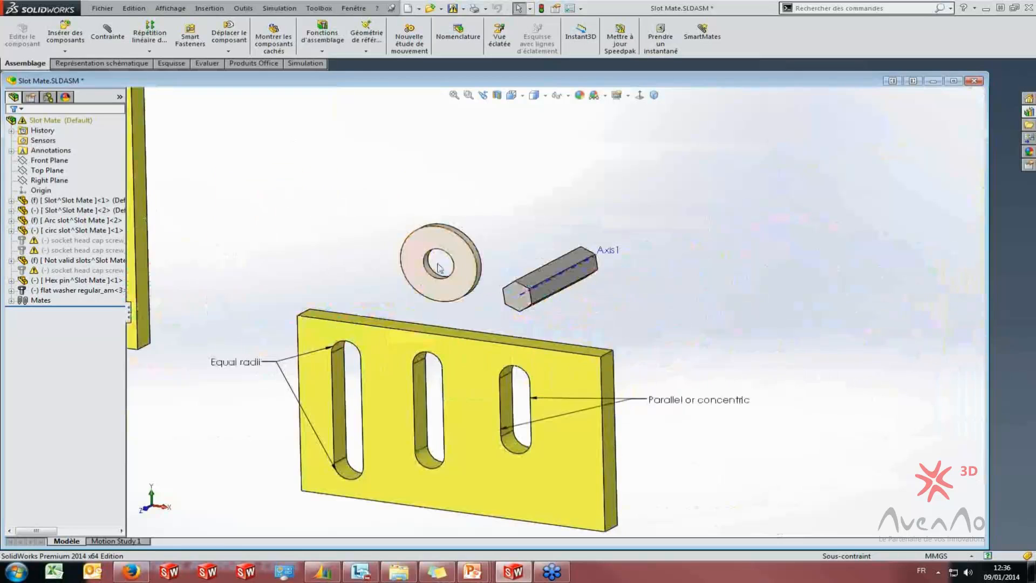
{"action": "left_click", "coordinate": [428, 266]}
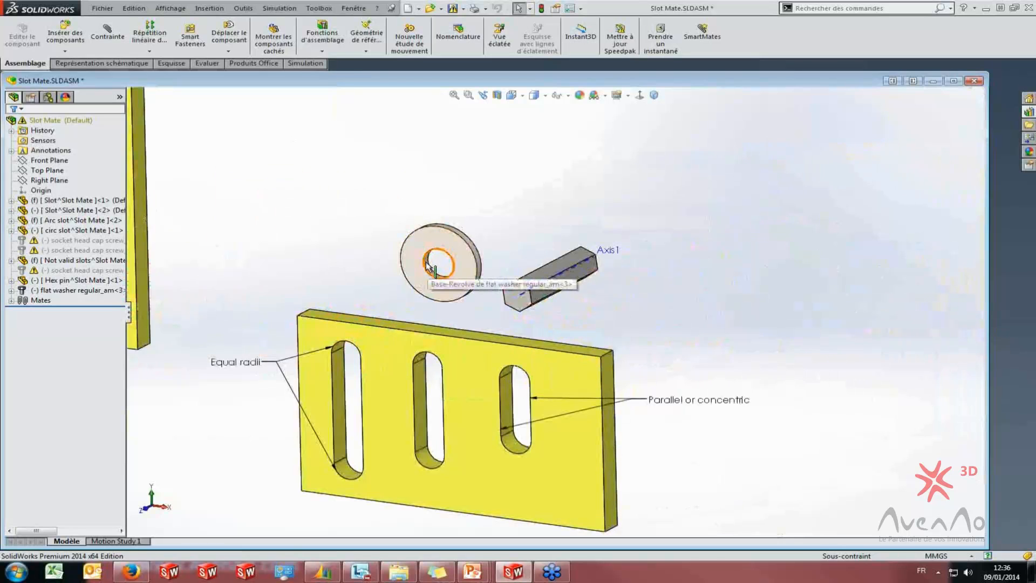
{"action": "left_click", "coordinate": [428, 266]}
{"action": "scroll", "coordinate": [428, 265], "scroll_direction": "down", "scroll_amount": 5}
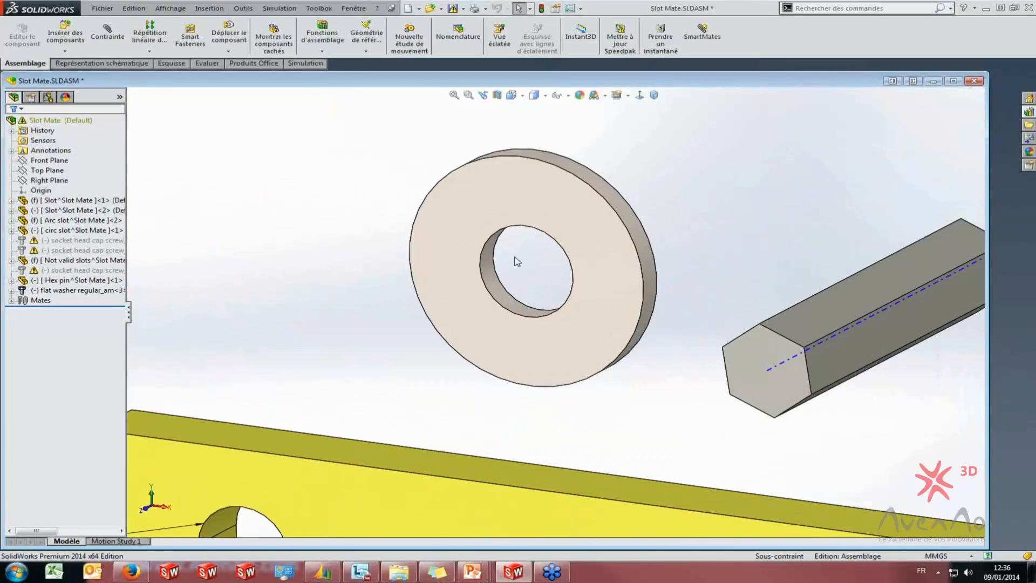
{"action": "left_click", "coordinate": [467, 301]}
{"action": "scroll", "coordinate": [504, 485], "scroll_direction": "up", "scroll_amount": 8}
{"action": "scroll", "coordinate": [560, 400], "scroll_direction": "down", "scroll_amount": 10}
{"action": "left_click", "coordinate": [560, 398]}
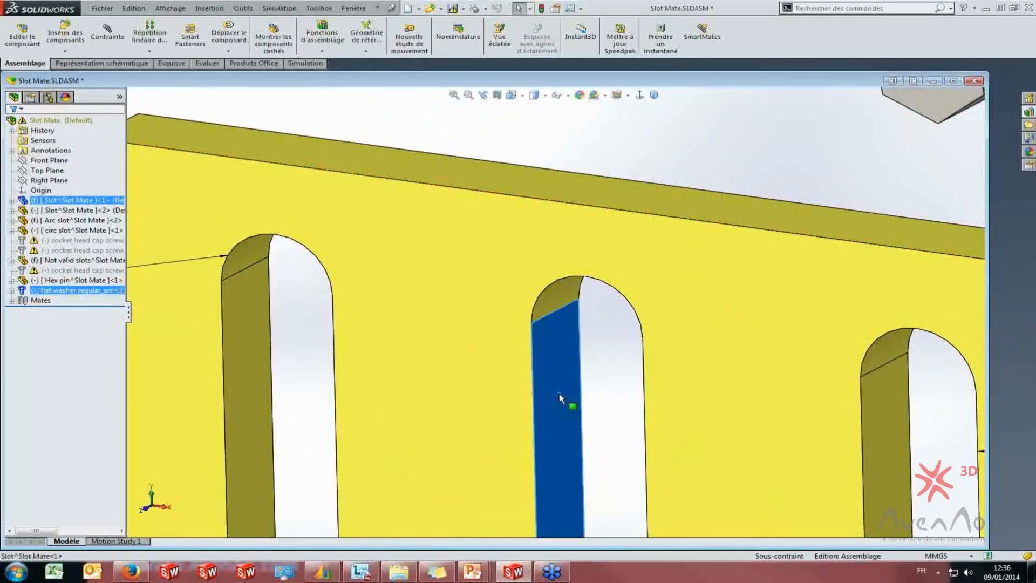
{"action": "scroll", "coordinate": [557, 367], "scroll_direction": "up", "scroll_amount": 5}
{"action": "left_click", "coordinate": [556, 354], "text": "ctrl"}
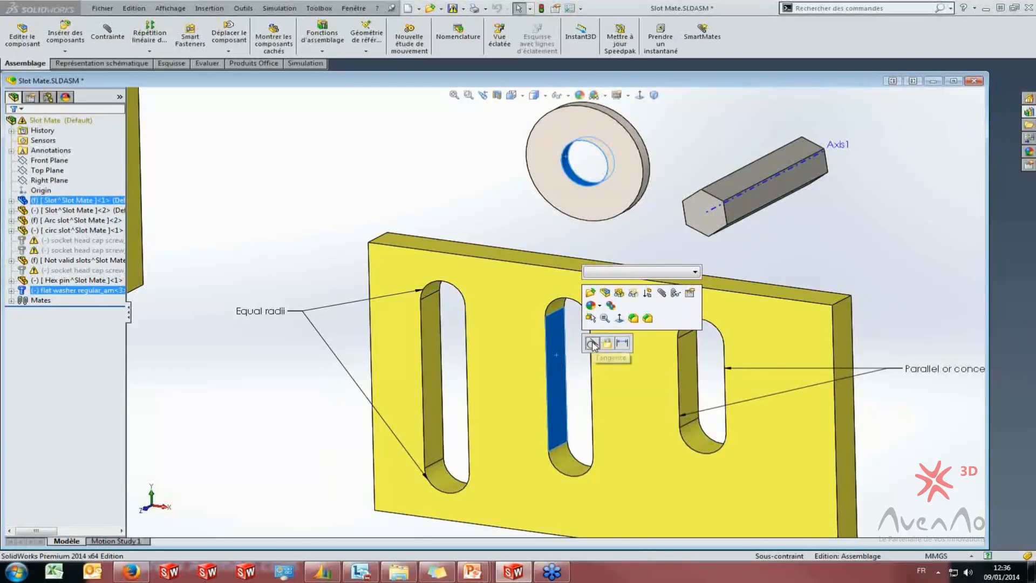
{"action": "left_click", "coordinate": [479, 139]}
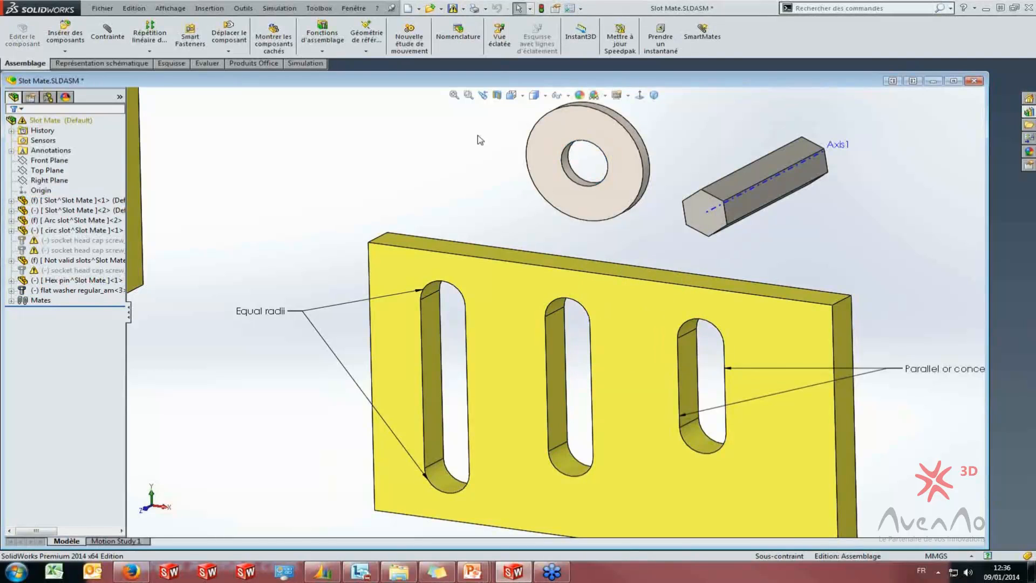
Start a mechanical slot mate between the washer's hole face and the flat side face of the yellow plate's middle slot
{"action": "left_click", "coordinate": [107, 33]}
{"action": "left_click", "coordinate": [576, 175]}
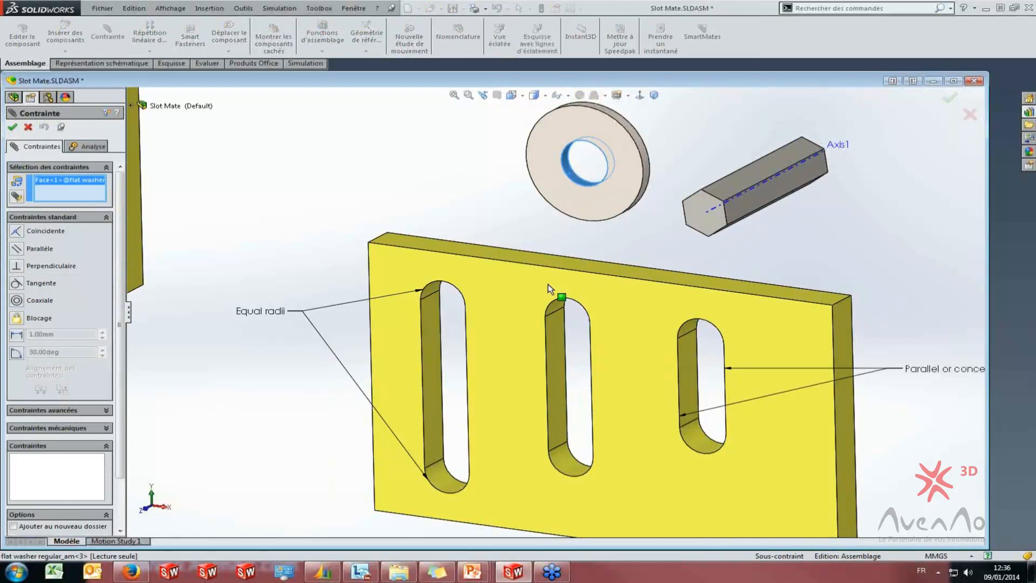
{"action": "left_click", "coordinate": [48, 411]}
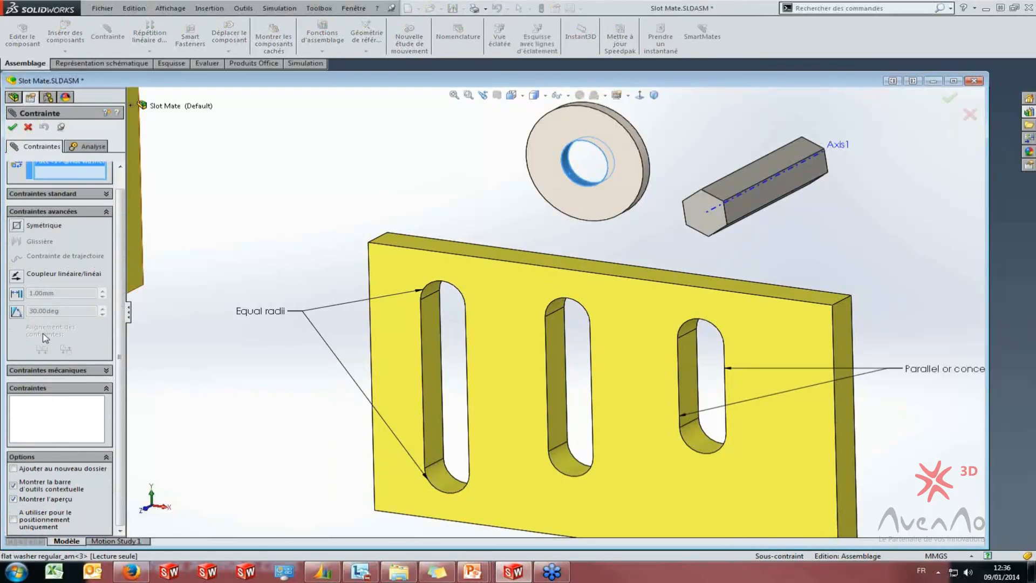
{"action": "left_click", "coordinate": [38, 370]}
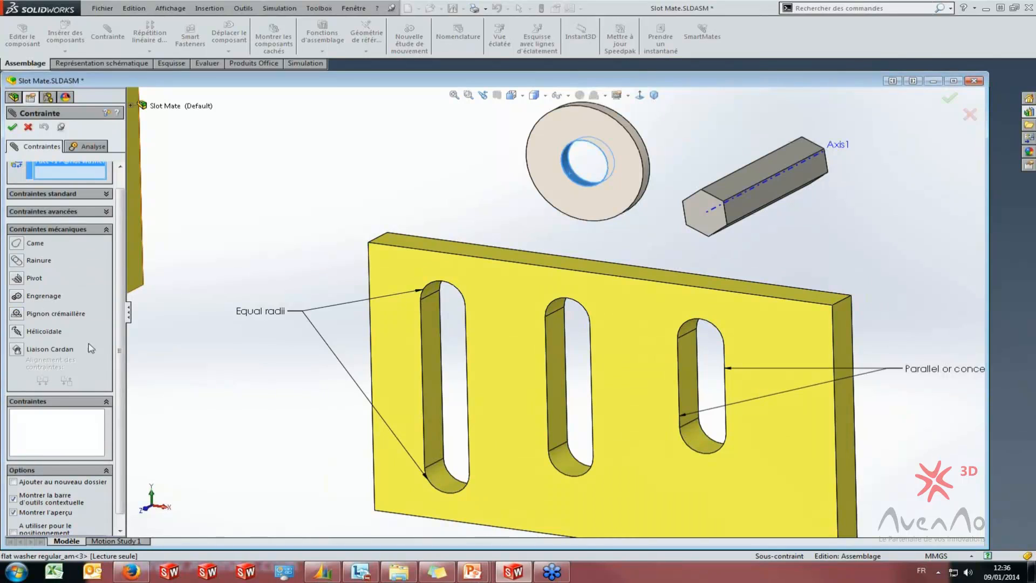
{"action": "left_click", "coordinate": [17, 263]}
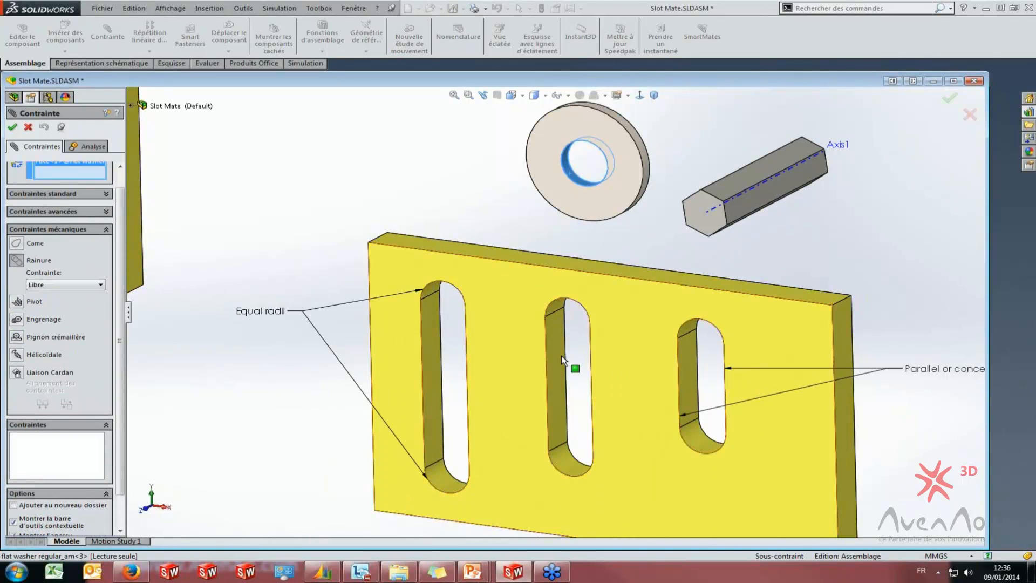
{"action": "left_click", "coordinate": [559, 357]}
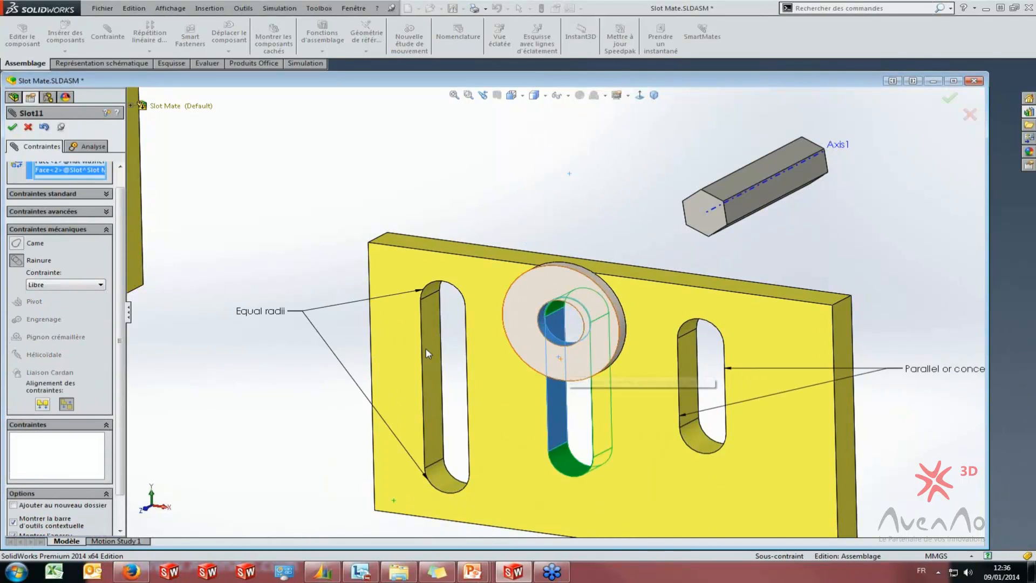
Try the slot mate's centred-in-slot constraint, followed by a distance along the slot of 10 mm
{"action": "left_click", "coordinate": [68, 285]}
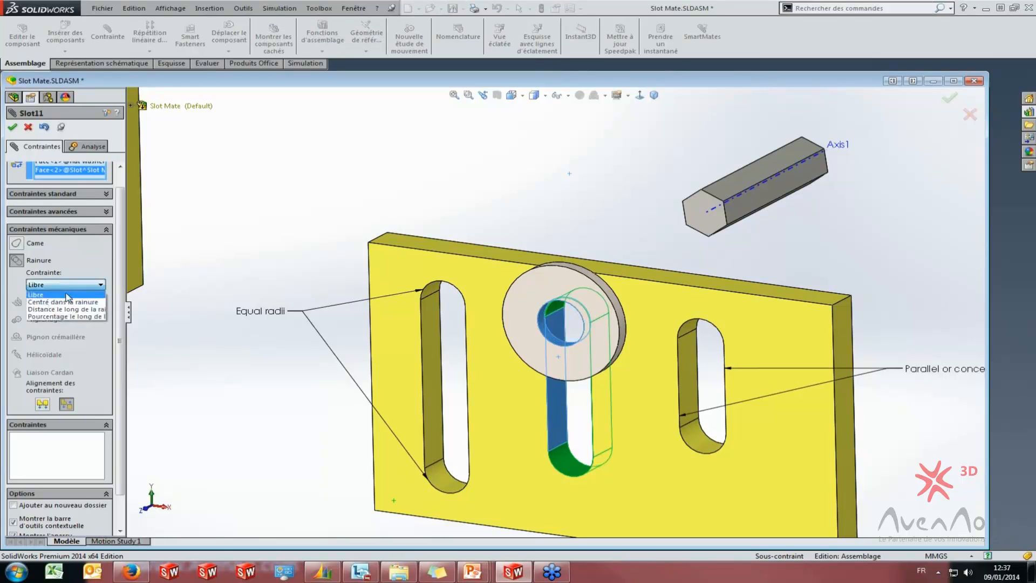
{"action": "left_click", "coordinate": [69, 302]}
{"action": "left_click", "coordinate": [68, 286]}
{"action": "left_click", "coordinate": [70, 310]}
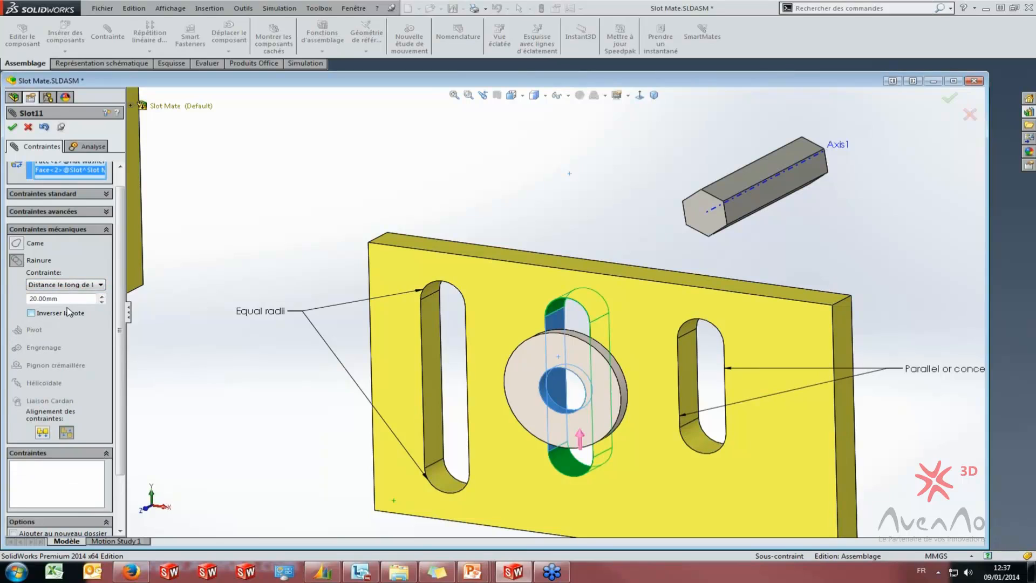
{"action": "type", "text": "10"}
{"action": "key", "text": "Return"}
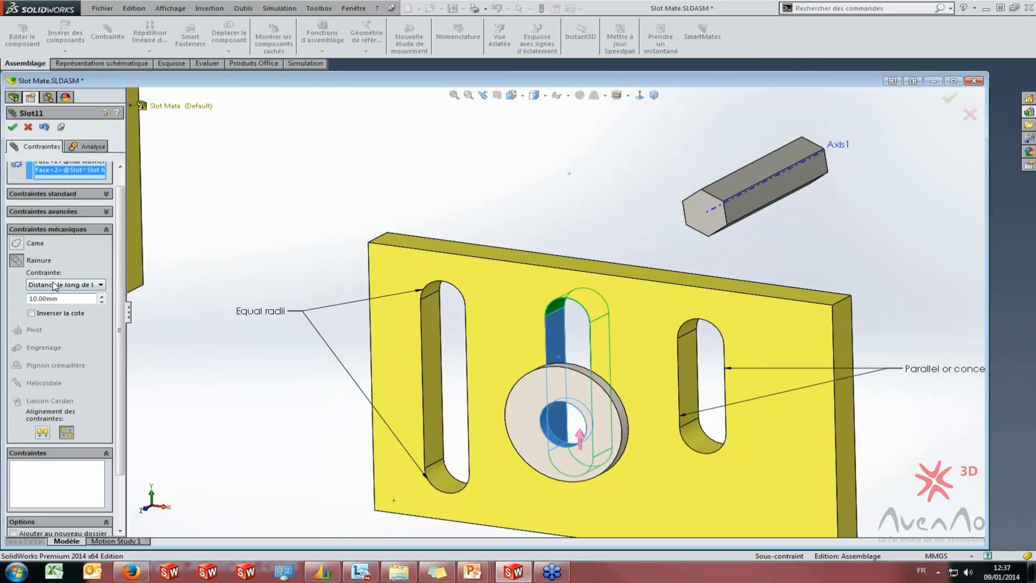
Try constraining the slot mate by percentage along the slot, with a value of 10%
{"action": "left_click", "coordinate": [55, 285]}
{"action": "left_click", "coordinate": [59, 317]}
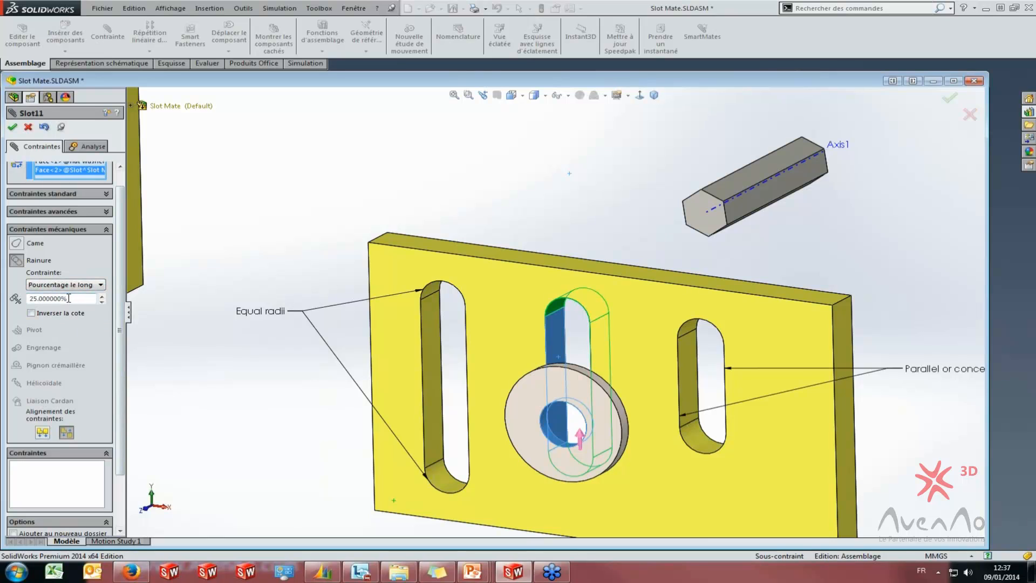
{"action": "type", "text": "10"}
{"action": "key", "text": "Return"}
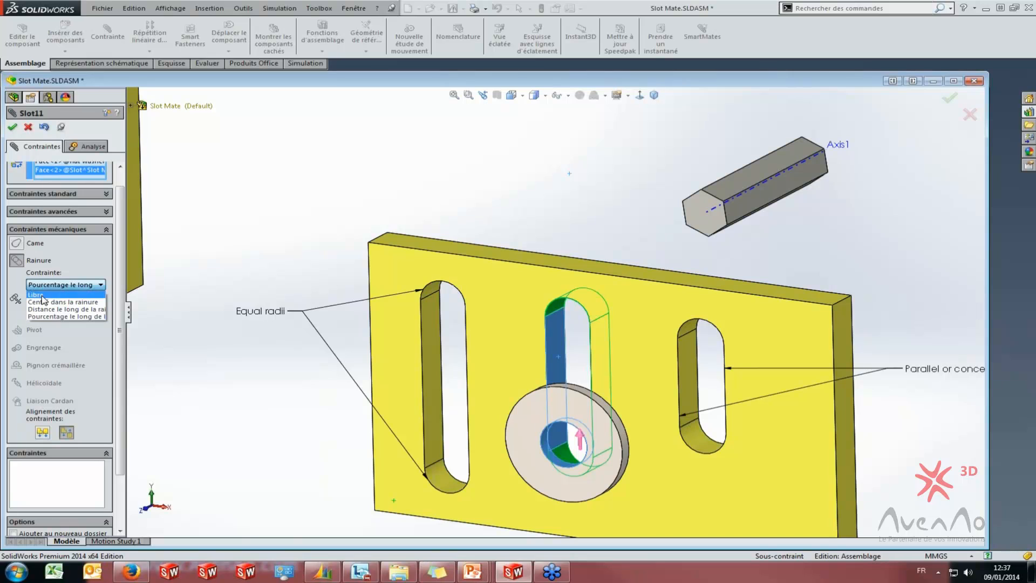
Accept the slot mate with the free (Libre) constraint and slide the washer along the middle slot to test it
{"action": "left_click", "coordinate": [44, 296]}
{"action": "left_click", "coordinate": [12, 128]}
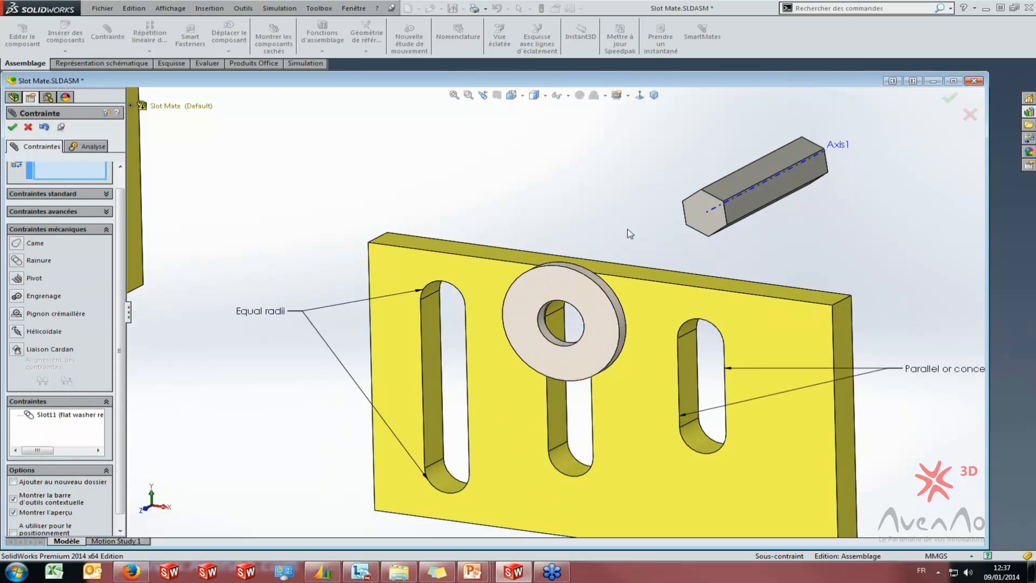
{"action": "scroll", "coordinate": [574, 169], "scroll_direction": "up", "scroll_amount": 5}
{"action": "left_click_drag", "start_coordinate": [578, 311], "coordinate": [583, 460]}
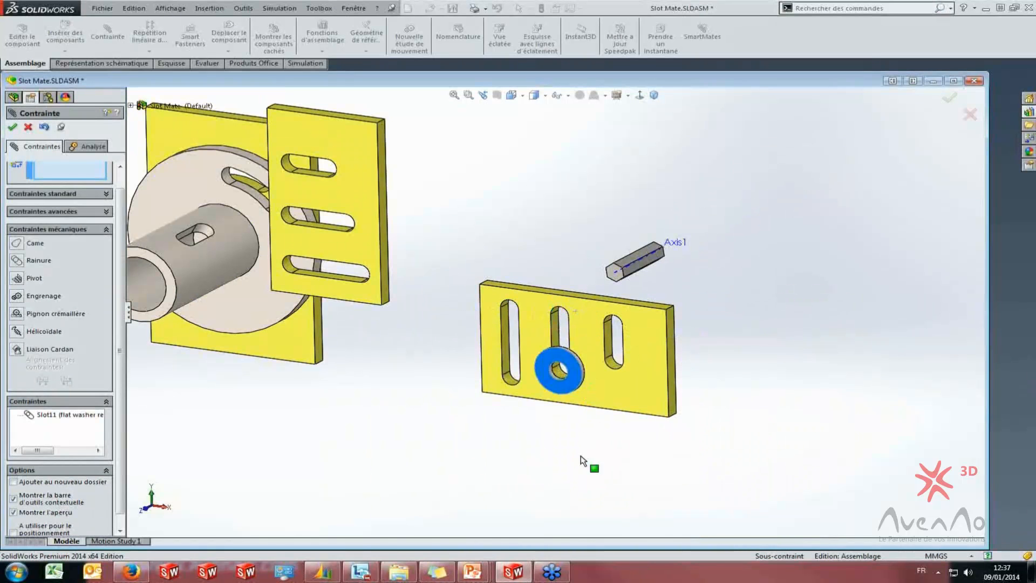
{"action": "left_click_drag", "start_coordinate": [560, 288], "coordinate": [560, 287]}
{"action": "scroll", "coordinate": [354, 230], "scroll_direction": "down", "scroll_amount": 1}
{"action": "scroll", "coordinate": [399, 224], "scroll_direction": "up", "scroll_amount": 2}
{"action": "mouse_move", "coordinate": [422, 211]}
{"action": "middle_mouse_down"}
{"action": "mouse_move", "coordinate": [506, 246]}
{"action": "mouse_move", "coordinate": [322, 261]}
{"action": "mouse_move", "coordinate": [438, 232]}
{"action": "mouse_move", "coordinate": [411, 259]}
{"action": "middle_mouse_up"}
{"action": "scroll", "coordinate": [453, 270], "scroll_direction": "down", "scroll_amount": 4}
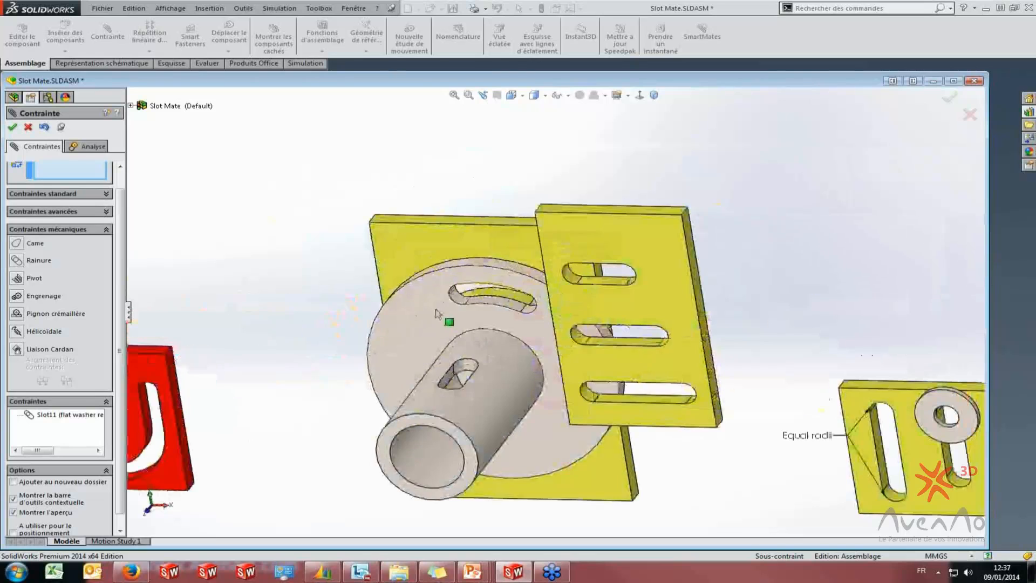
{"action": "middle_click_drag", "start_coordinate": [440, 310], "coordinate": [494, 281]}
{"action": "left_click", "coordinate": [13, 129]}
Move the yellow plate with three horizontal slots away from the slotted disc, up and above the washer plate
{"action": "middle_click_drag", "start_coordinate": [344, 291], "coordinate": [232, 294]}
{"action": "scroll", "coordinate": [540, 324], "scroll_direction": "up", "scroll_amount": 6}
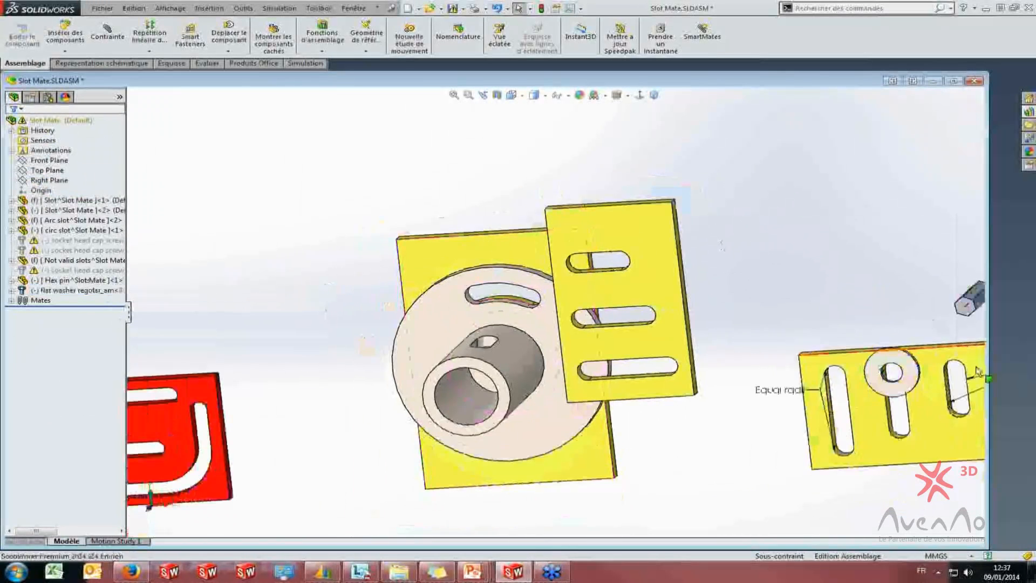
{"action": "scroll", "coordinate": [456, 343], "scroll_direction": "down", "scroll_amount": 5}
{"action": "scroll", "coordinate": [454, 280], "scroll_direction": "up", "scroll_amount": 4}
{"action": "left_click_drag", "start_coordinate": [454, 270], "coordinate": [583, 160]}
{"action": "scroll", "coordinate": [721, 375], "scroll_direction": "down", "scroll_amount": 4}
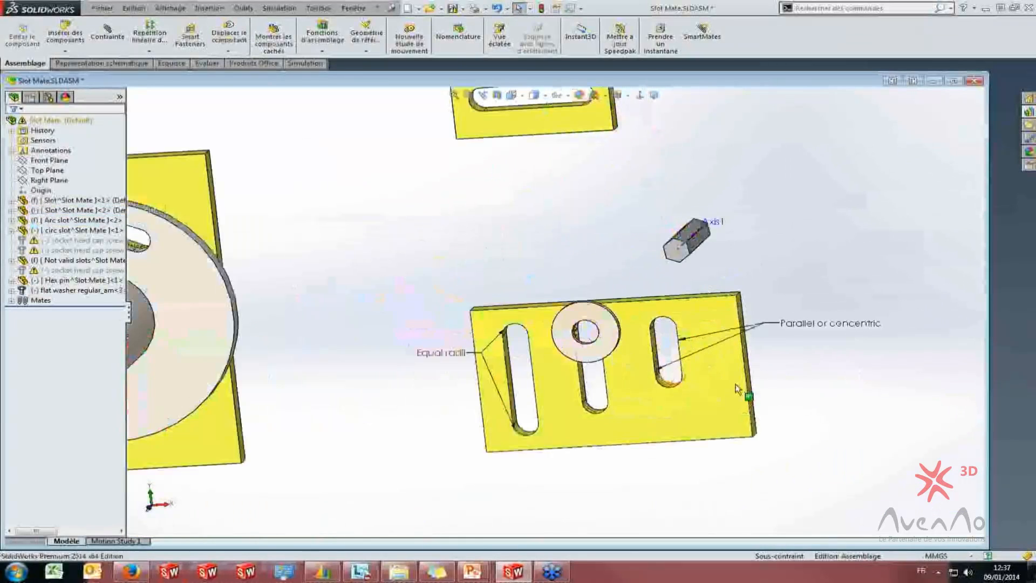
{"action": "scroll", "coordinate": [722, 330], "scroll_direction": "up", "scroll_amount": 2}
{"action": "scroll", "coordinate": [720, 314], "scroll_direction": "down", "scroll_amount": 3}
{"action": "scroll", "coordinate": [476, 267], "scroll_direction": "up", "scroll_amount": 1}
{"action": "middle_click_drag", "start_coordinate": [478, 268], "coordinate": [454, 293]}
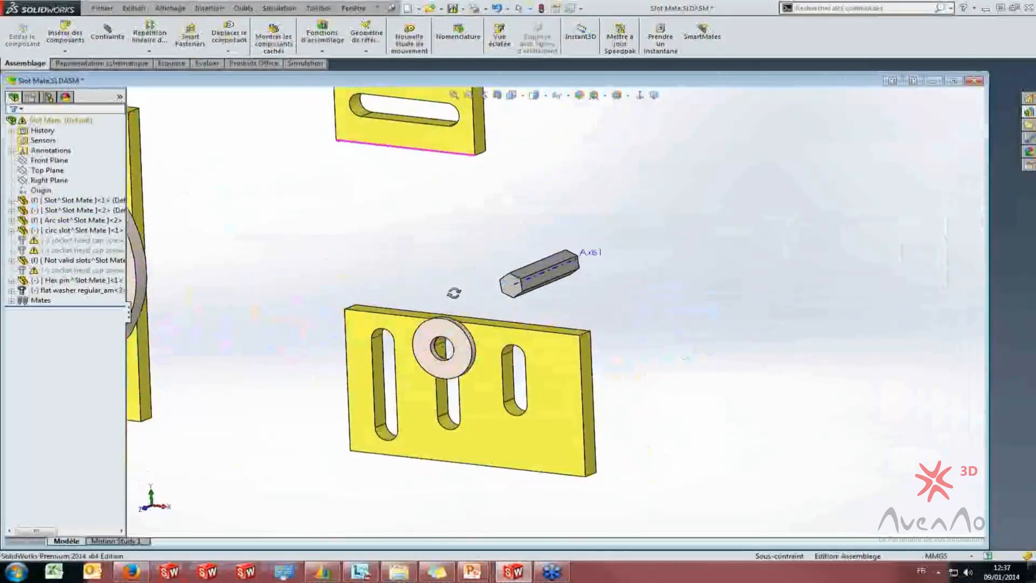
{"action": "scroll", "coordinate": [453, 293], "scroll_direction": "up", "scroll_amount": 3}
{"action": "scroll", "coordinate": [302, 244], "scroll_direction": "up", "scroll_amount": 4}
Rotate the round disc with the arc slot in front of its yellow plate to check its freedom of movement
{"action": "left_click_drag", "start_coordinate": [414, 323], "coordinate": [419, 347]}
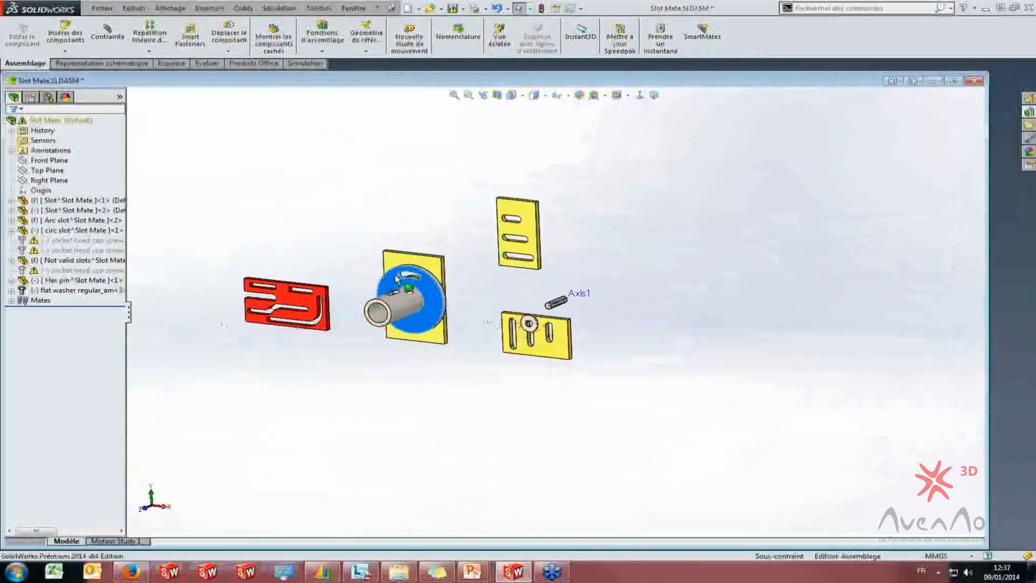
{"action": "left_click_drag", "start_coordinate": [396, 275], "coordinate": [398, 276]}
{"action": "left_click", "coordinate": [343, 192]}
{"action": "scroll", "coordinate": [380, 311], "scroll_direction": "down", "scroll_amount": 5}
{"action": "scroll", "coordinate": [377, 337], "scroll_direction": "up", "scroll_amount": 5}
{"action": "scroll", "coordinate": [441, 332], "scroll_direction": "down", "scroll_amount": 6}
{"action": "scroll", "coordinate": [708, 285], "scroll_direction": "up", "scroll_amount": 4}
{"action": "left_click_drag", "start_coordinate": [719, 243], "coordinate": [698, 330]}
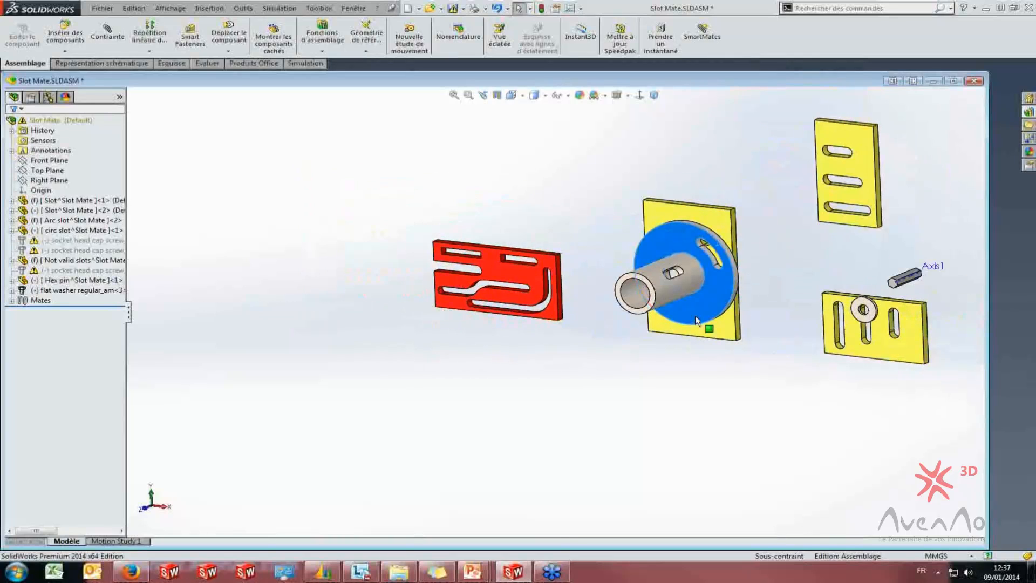
{"action": "left_click_drag", "start_coordinate": [727, 246], "coordinate": [668, 285]}
{"action": "left_click", "coordinate": [509, 208]}
Examine the slot shapes in the red plate labelled "Not valid for Slot Mate" and compare them with the neighbouring parts
{"action": "scroll", "coordinate": [539, 253], "scroll_direction": "down", "scroll_amount": 6}
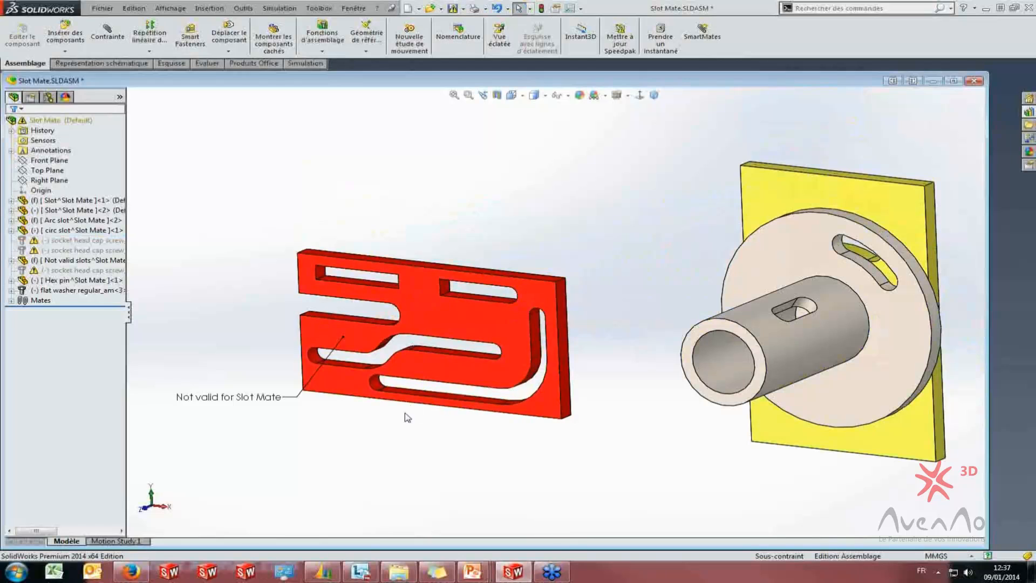
{"action": "scroll", "coordinate": [693, 324], "scroll_direction": "up", "scroll_amount": 4}
{"action": "scroll", "coordinate": [766, 263], "scroll_direction": "down", "scroll_amount": 4}
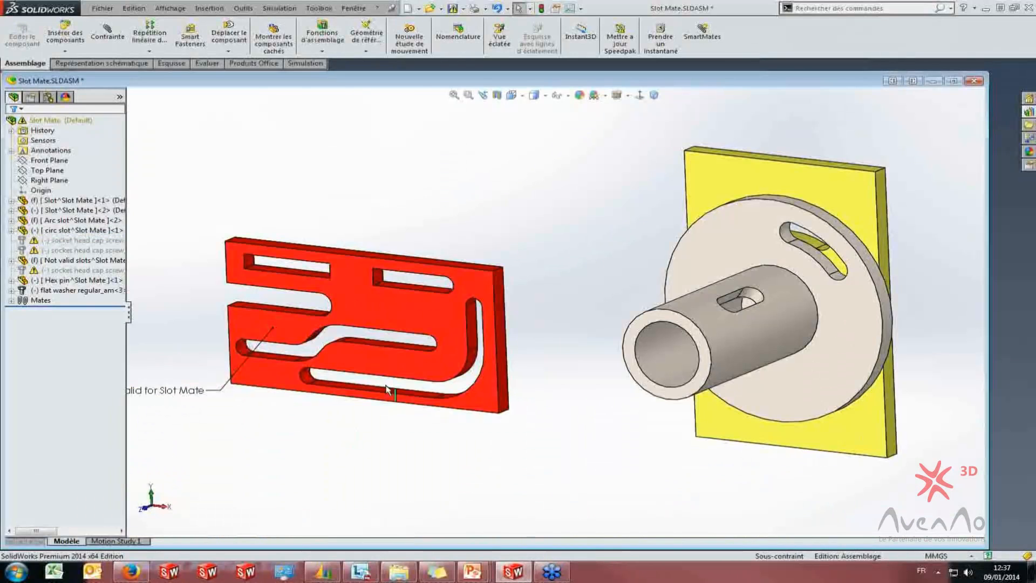
{"action": "scroll", "coordinate": [408, 394], "scroll_direction": "down", "scroll_amount": 4}
{"action": "left_click", "coordinate": [463, 375]}
{"action": "left_click", "coordinate": [576, 379]}
{"action": "scroll", "coordinate": [575, 380], "scroll_direction": "up", "scroll_amount": 5}
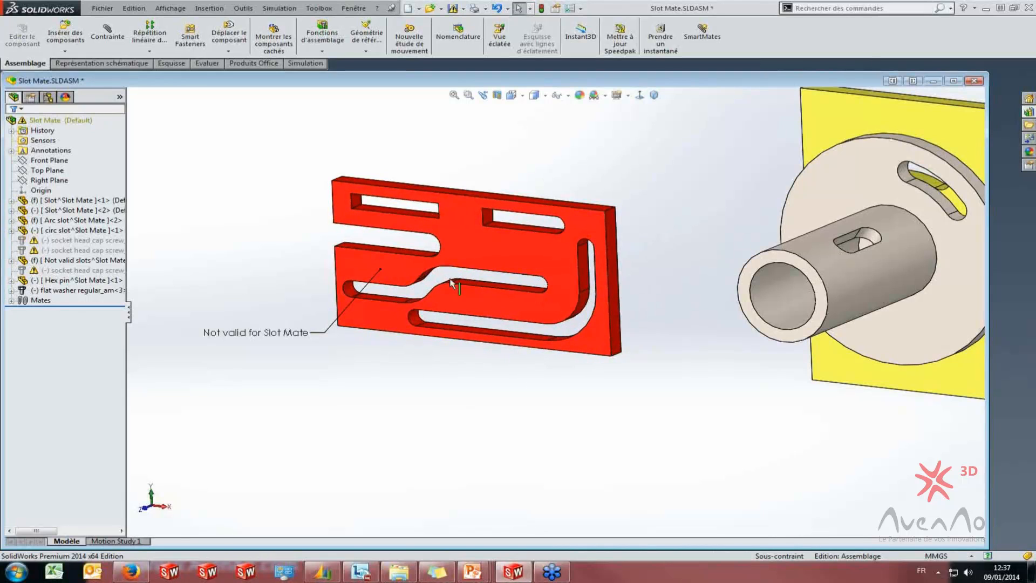
{"action": "scroll", "coordinate": [546, 308], "scroll_direction": "up", "scroll_amount": 3}
{"action": "scroll", "coordinate": [440, 263], "scroll_direction": "down", "scroll_amount": 4}
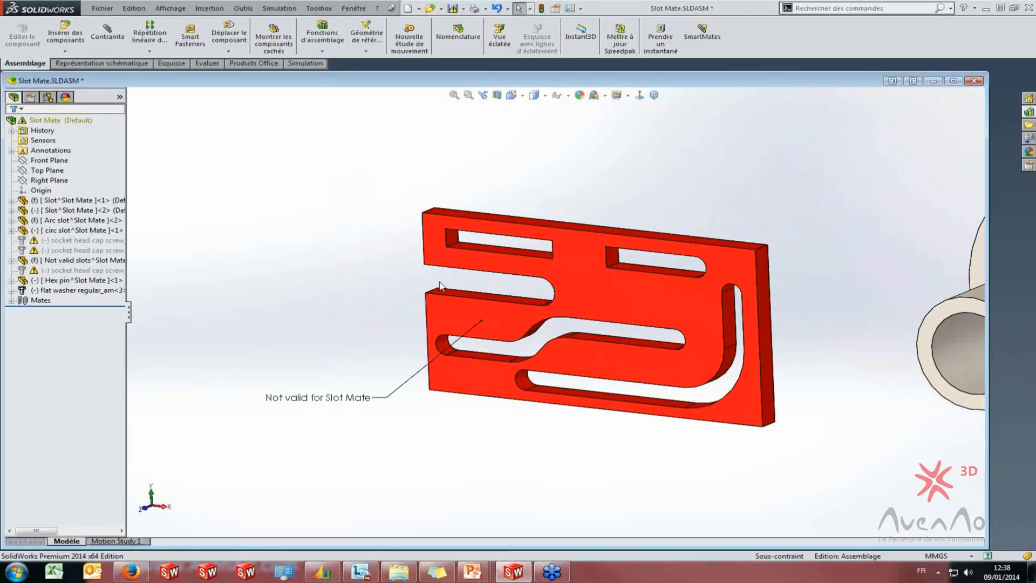
{"action": "middle_click_drag", "start_coordinate": [613, 287], "coordinate": [729, 284]}
{"action": "scroll", "coordinate": [690, 265], "scroll_direction": "down", "scroll_amount": 4}
{"action": "scroll", "coordinate": [712, 283], "scroll_direction": "up", "scroll_amount": 1}
{"action": "left_click", "coordinate": [664, 288]}
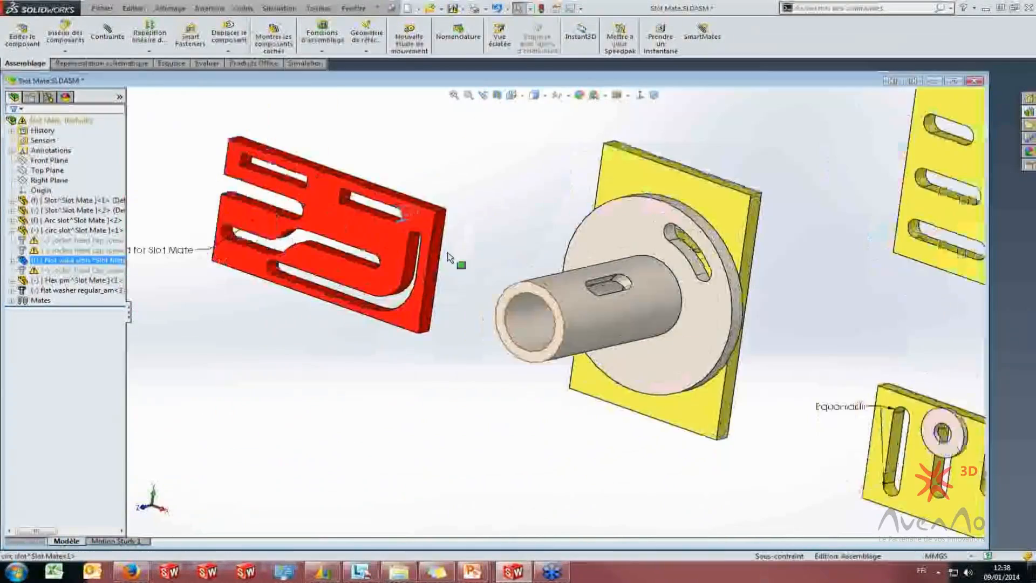
{"action": "scroll", "coordinate": [349, 227], "scroll_direction": "down", "scroll_amount": 2}
{"action": "scroll", "coordinate": [490, 276], "scroll_direction": "up", "scroll_amount": 4}
{"action": "middle_click_drag", "start_coordinate": [600, 307], "coordinate": [596, 340]}
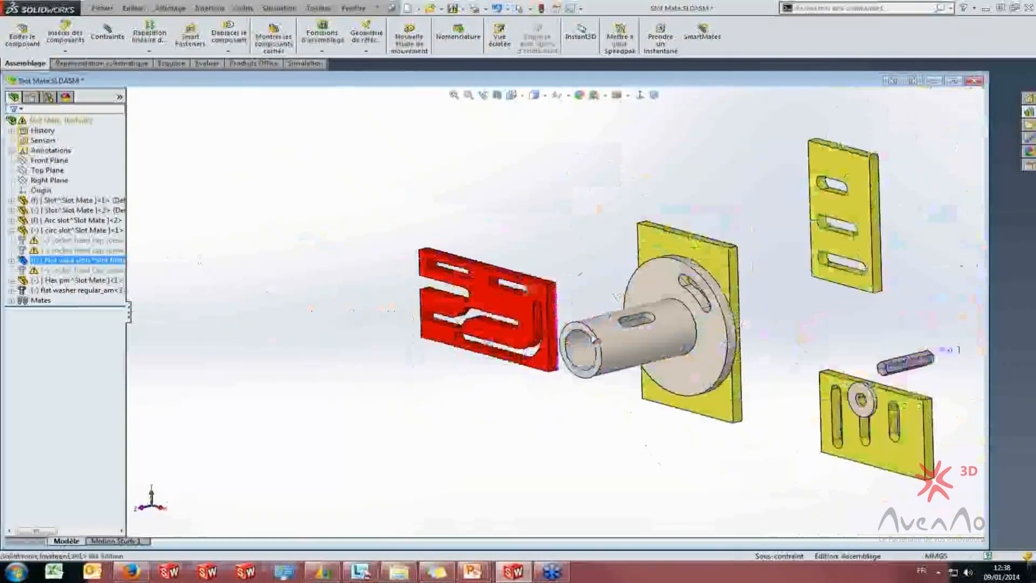
{"action": "scroll", "coordinate": [595, 340], "scroll_direction": "up", "scroll_amount": 1}
{"action": "left_click", "coordinate": [643, 181]}
Close Slot Mate.SLDASM without saving and open Sphere Mates.SLDASM from the Slide 5 Assemblage folder, rebuilding it
{"action": "left_click", "coordinate": [975, 81]}
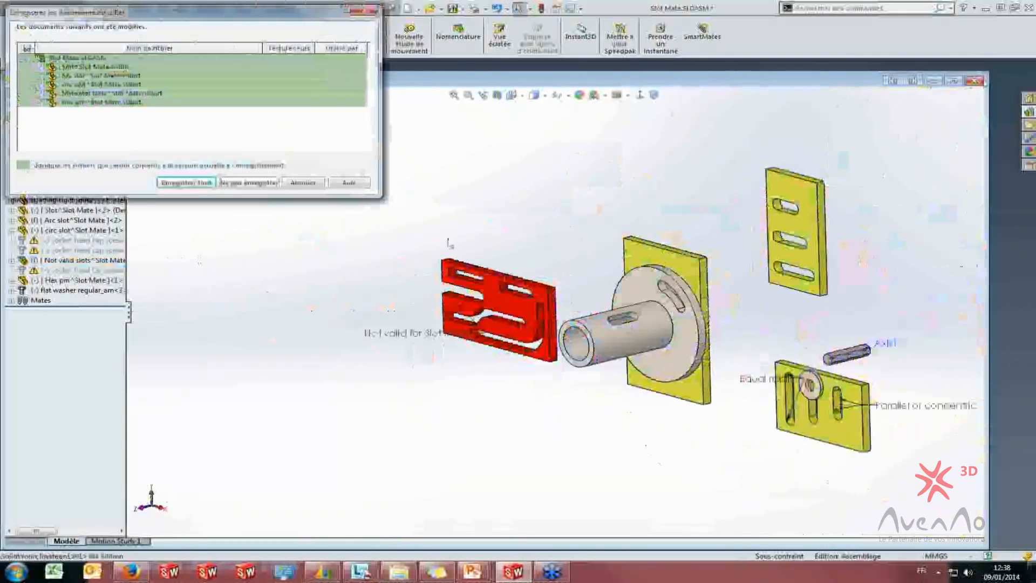
{"action": "left_click", "coordinate": [260, 183]}
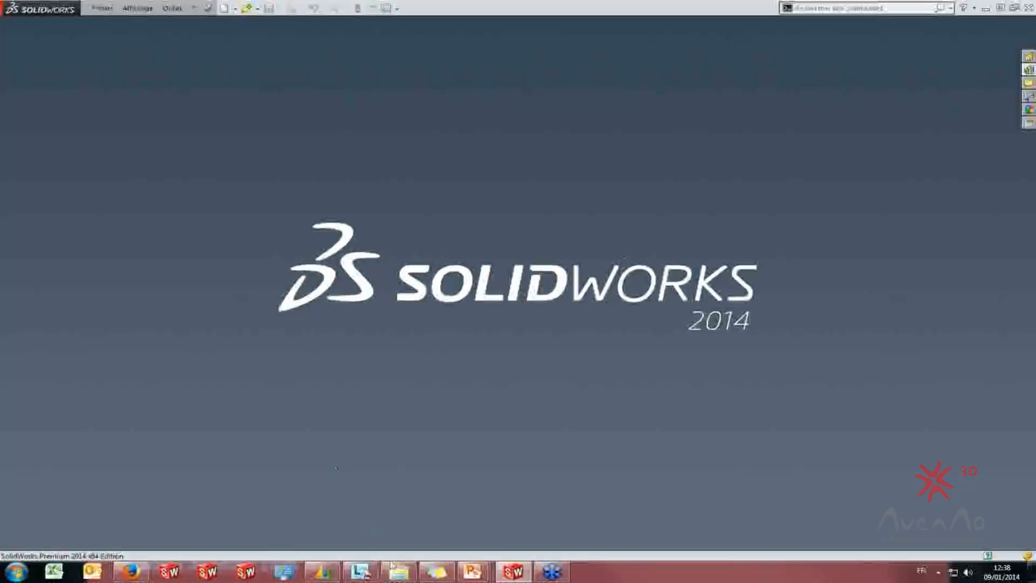
{"action": "mouse_move", "coordinate": [473, 572]}
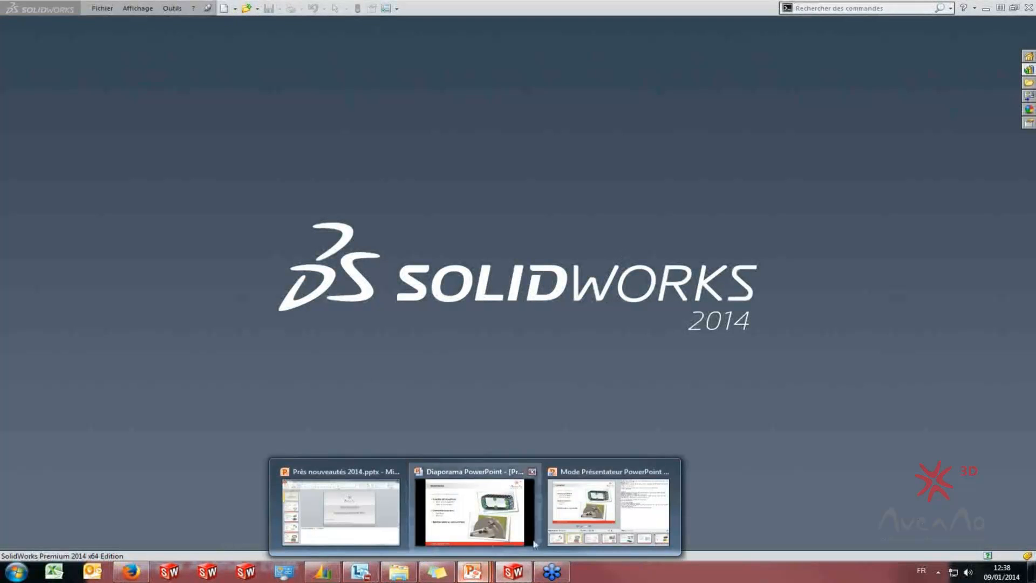
{"action": "left_click", "coordinate": [394, 575]}
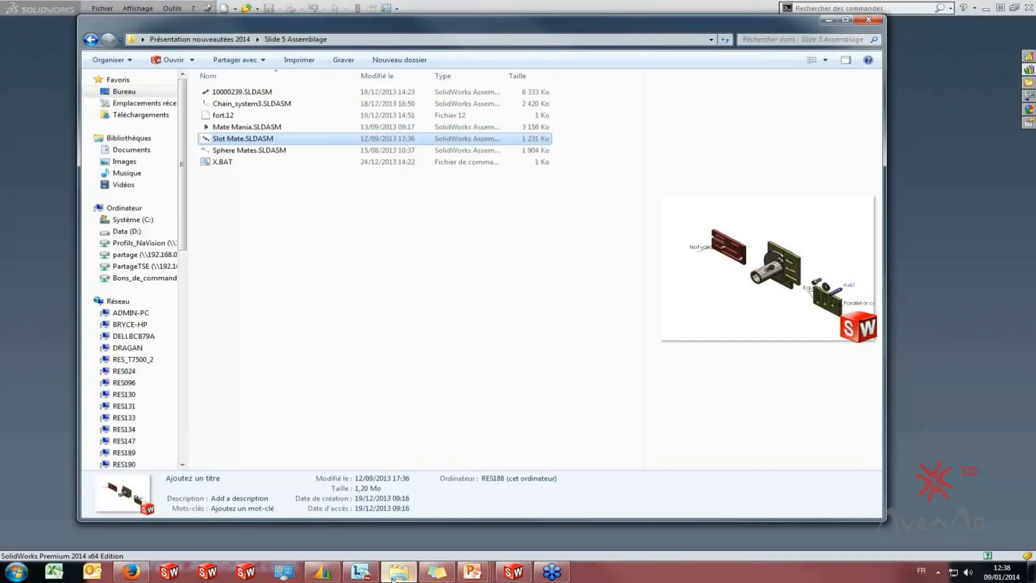
{"action": "double_click", "coordinate": [237, 151]}
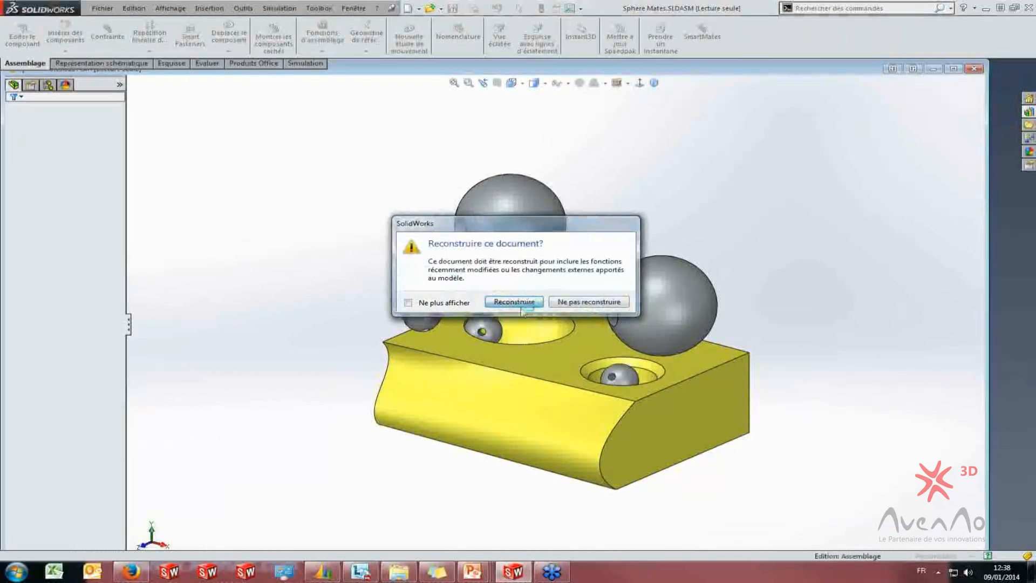
{"action": "left_click", "coordinate": [513, 299]}
Move the large upper ball higher above the yellow block and a small ball well away from the block
{"action": "left_click_drag", "start_coordinate": [481, 239], "coordinate": [491, 204]}
{"action": "left_click_drag", "start_coordinate": [427, 263], "coordinate": [309, 262]}
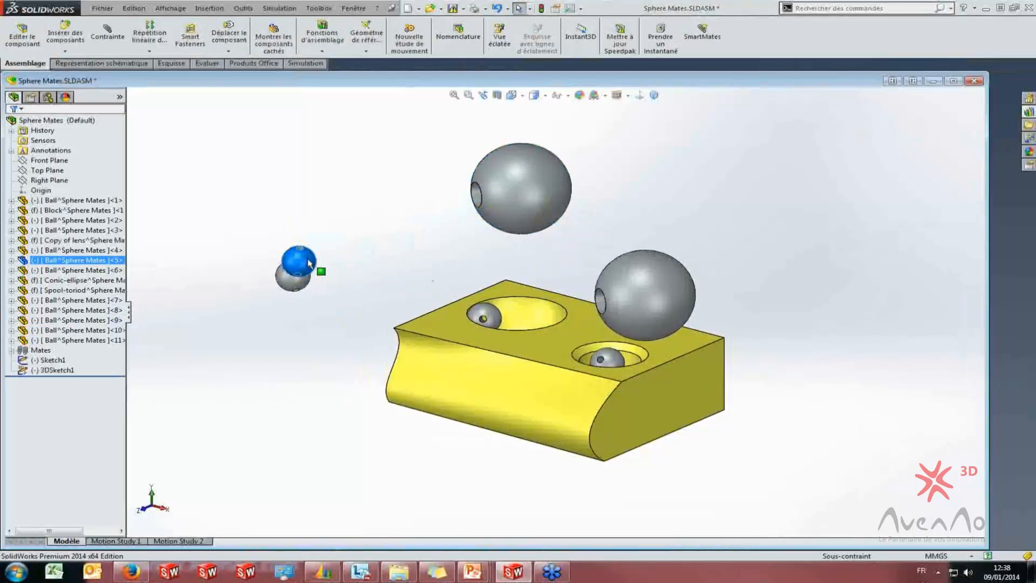
{"action": "scroll", "coordinate": [488, 332], "scroll_direction": "down", "scroll_amount": 5}
Move the small balls within the block's spherical recess and ring-shaped groove to test their mates
{"action": "left_click_drag", "start_coordinate": [494, 342], "coordinate": [573, 306]}
{"action": "middle_click_drag", "start_coordinate": [550, 351], "coordinate": [581, 312]}
{"action": "scroll", "coordinate": [581, 312], "scroll_direction": "up", "scroll_amount": 1}
{"action": "scroll", "coordinate": [813, 385], "scroll_direction": "down", "scroll_amount": 3}
{"action": "left_click_drag", "start_coordinate": [619, 302], "coordinate": [624, 337]}
{"action": "middle_click_drag", "start_coordinate": [624, 338], "coordinate": [609, 428]}
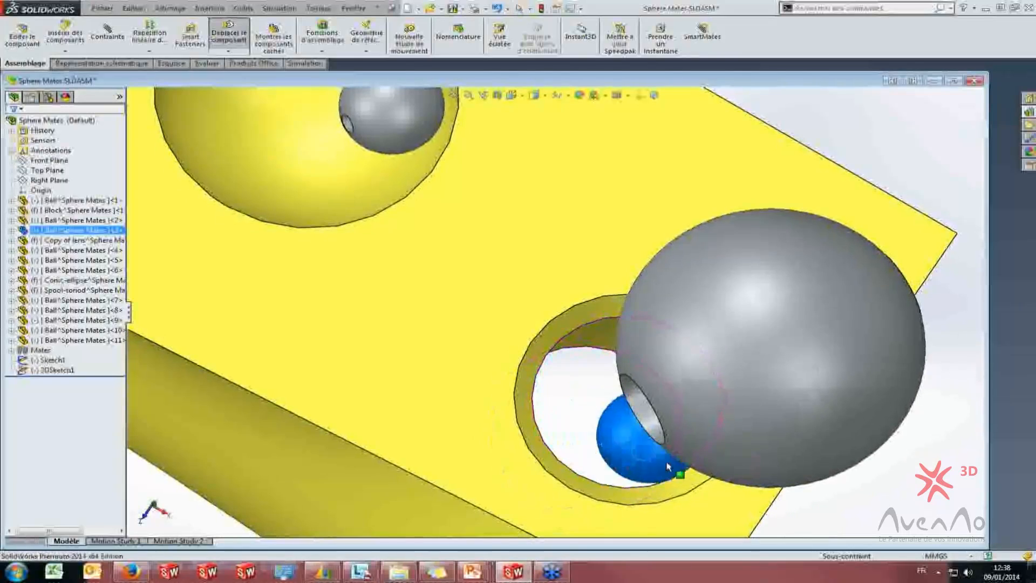
{"action": "left_click_drag", "start_coordinate": [675, 473], "coordinate": [610, 434]}
{"action": "key", "text": "Escape"}
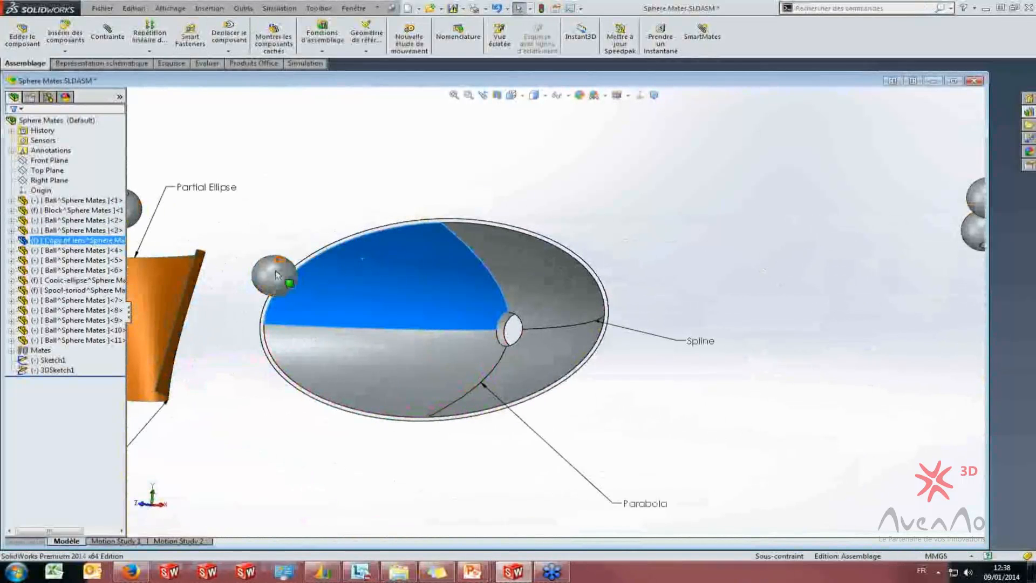
{"action": "left_click", "coordinate": [276, 275], "text": "ctrl"}
{"action": "left_click", "coordinate": [314, 257]}
{"action": "left_click", "coordinate": [358, 302]}
{"action": "left_click", "coordinate": [362, 151]}
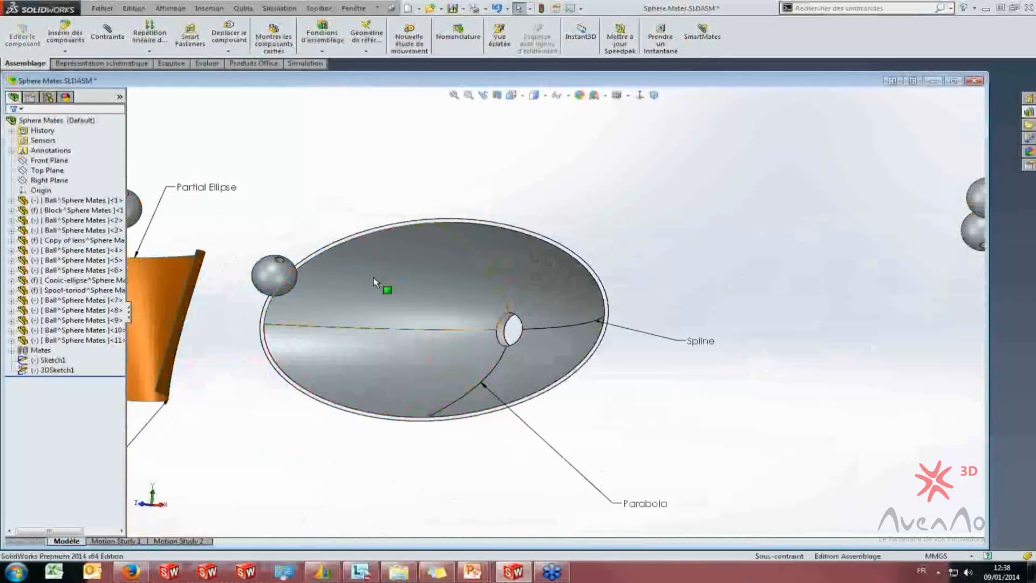
Add a tangent mate between the small ball and the lens part's inner face, and move the ball inside the dish
{"action": "left_click", "coordinate": [374, 271]}
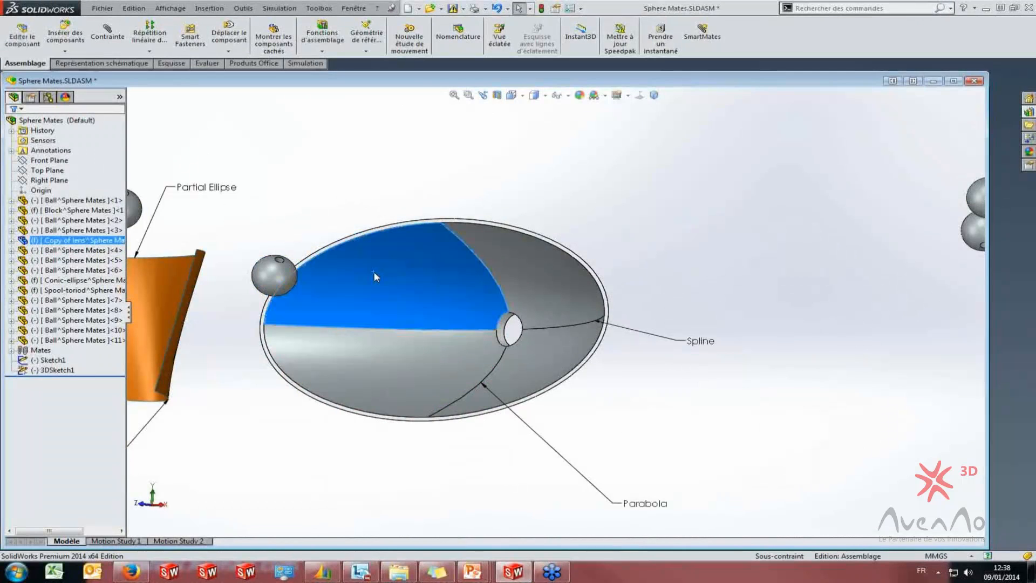
{"action": "left_click", "coordinate": [267, 270], "text": "ctrl"}
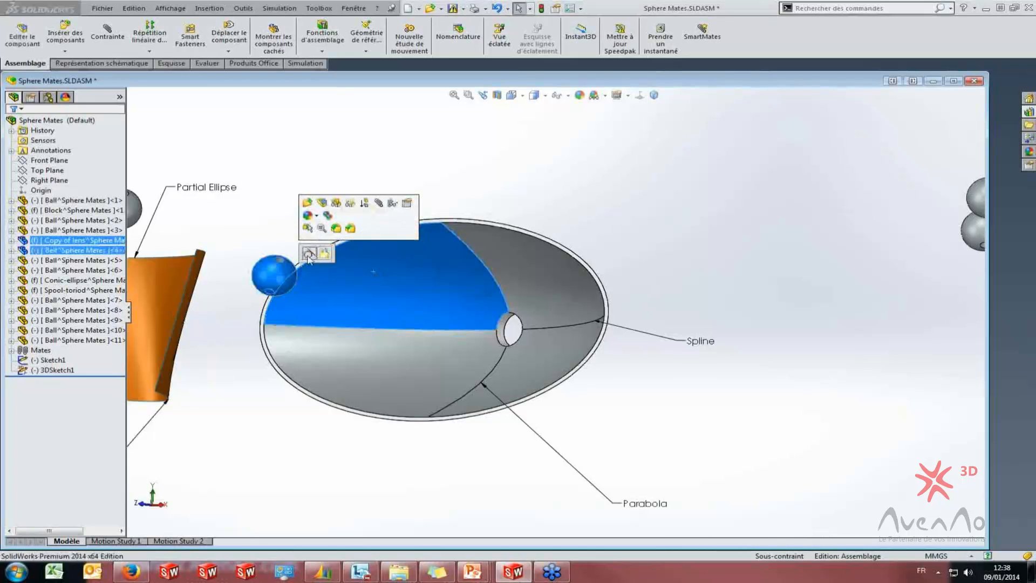
{"action": "left_click", "coordinate": [310, 254]}
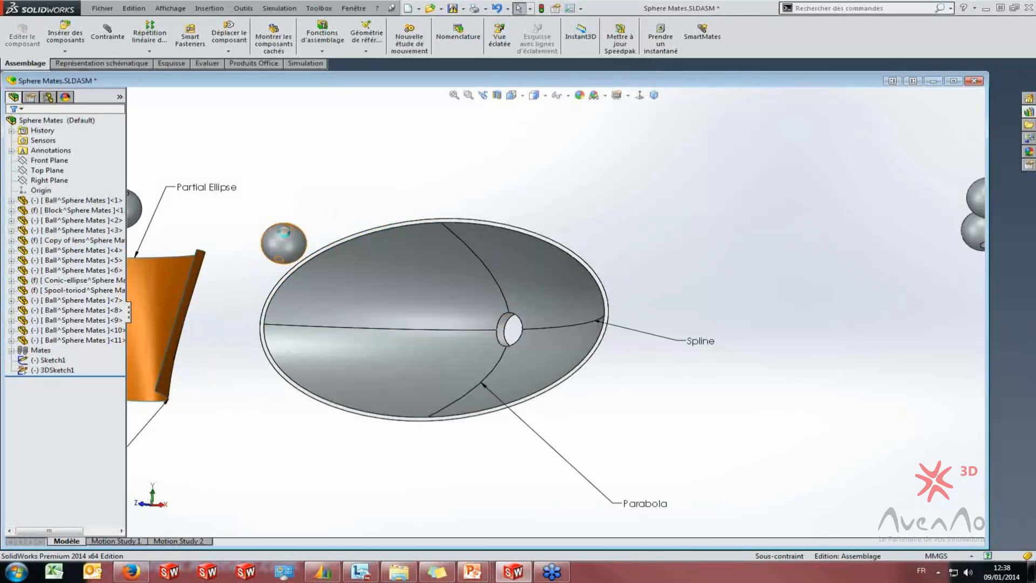
{"action": "middle_click_drag", "start_coordinate": [316, 323], "coordinate": [393, 145]}
{"action": "mouse_move", "coordinate": [303, 232]}
{"action": "left_mouse_down"}
{"action": "mouse_move", "coordinate": [371, 316]}
{"action": "mouse_move", "coordinate": [324, 241]}
{"action": "left_mouse_up"}
Add a tangent mate between the nearby ball and the orange partial-ellipse surface, and move the ball along it
{"action": "scroll", "coordinate": [412, 213], "scroll_direction": "up", "scroll_amount": 5}
{"action": "mouse_move", "coordinate": [412, 213]}
{"action": "middle_mouse_down"}
{"action": "mouse_move", "coordinate": [351, 341]}
{"action": "mouse_move", "coordinate": [319, 323]}
{"action": "mouse_move", "coordinate": [354, 373]}
{"action": "middle_mouse_up"}
{"action": "scroll", "coordinate": [345, 346], "scroll_direction": "down", "scroll_amount": 4}
{"action": "left_click", "coordinate": [354, 373]}
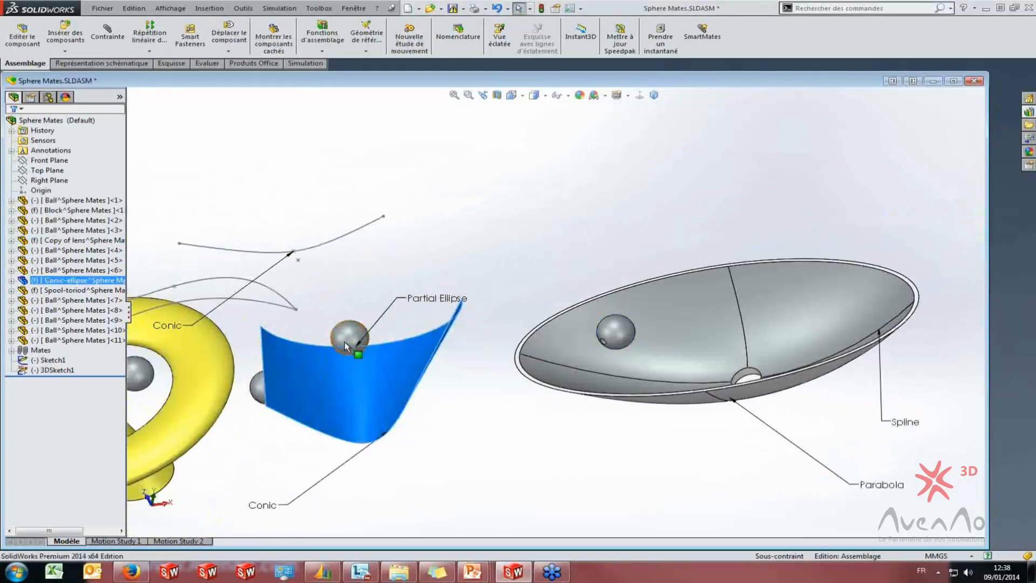
{"action": "left_click", "coordinate": [356, 341], "text": "ctrl"}
{"action": "left_click", "coordinate": [383, 323]}
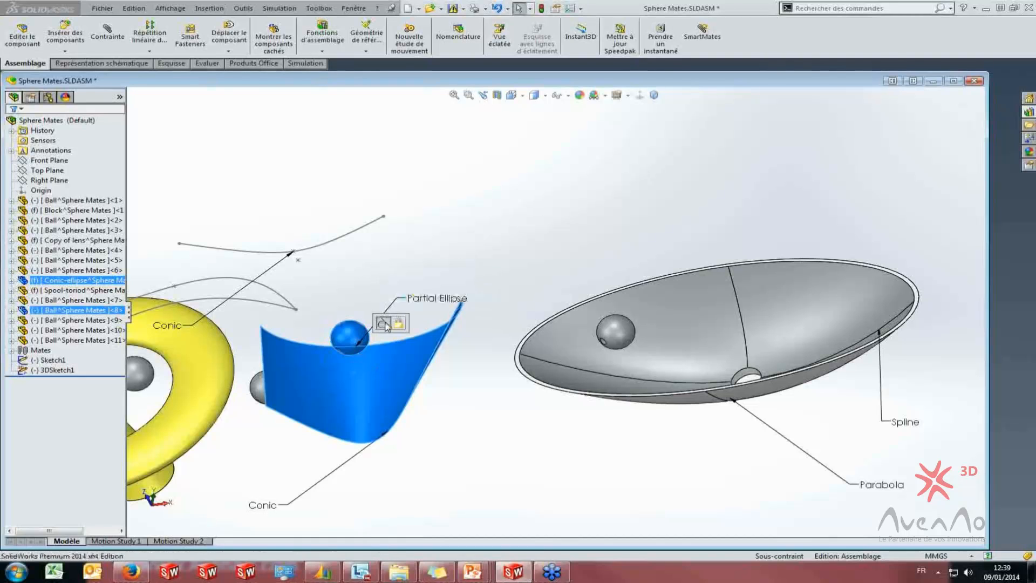
{"action": "middle_click_drag", "start_coordinate": [356, 344], "coordinate": [348, 378]}
{"action": "mouse_move", "coordinate": [348, 378]}
{"action": "left_mouse_down"}
{"action": "mouse_move", "coordinate": [309, 404]}
{"action": "mouse_move", "coordinate": [358, 368]}
{"action": "left_mouse_up"}
Add a tangent mate between the ball inside the yellow ring and the flared face of the central spool
{"action": "scroll", "coordinate": [302, 313], "scroll_direction": "up", "scroll_amount": 5}
{"action": "scroll", "coordinate": [290, 301], "scroll_direction": "down", "scroll_amount": 3}
{"action": "middle_click_drag", "start_coordinate": [290, 301], "coordinate": [378, 216]}
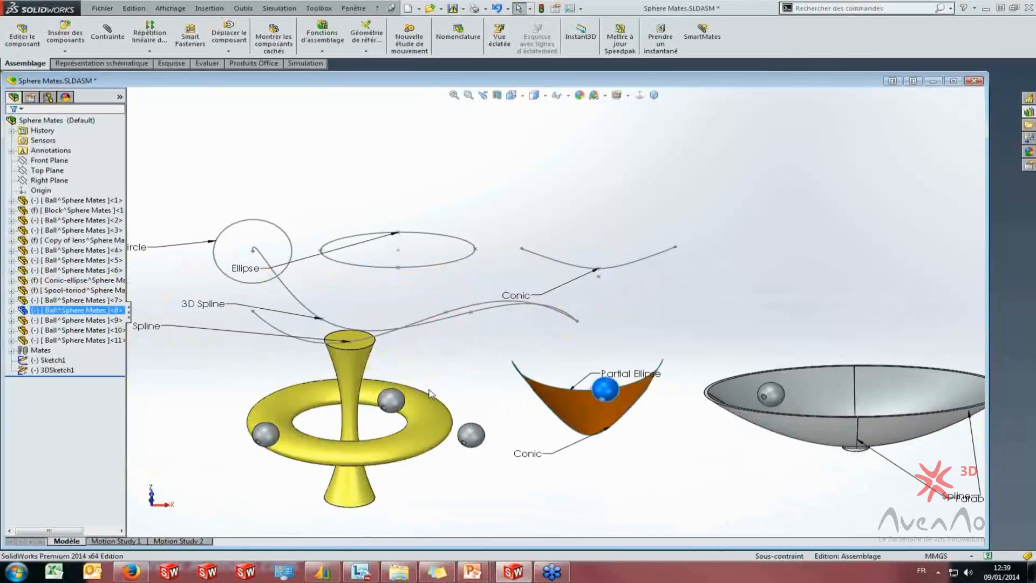
{"action": "left_click", "coordinate": [399, 396]}
{"action": "left_click", "coordinate": [345, 373], "text": "ctrl"}
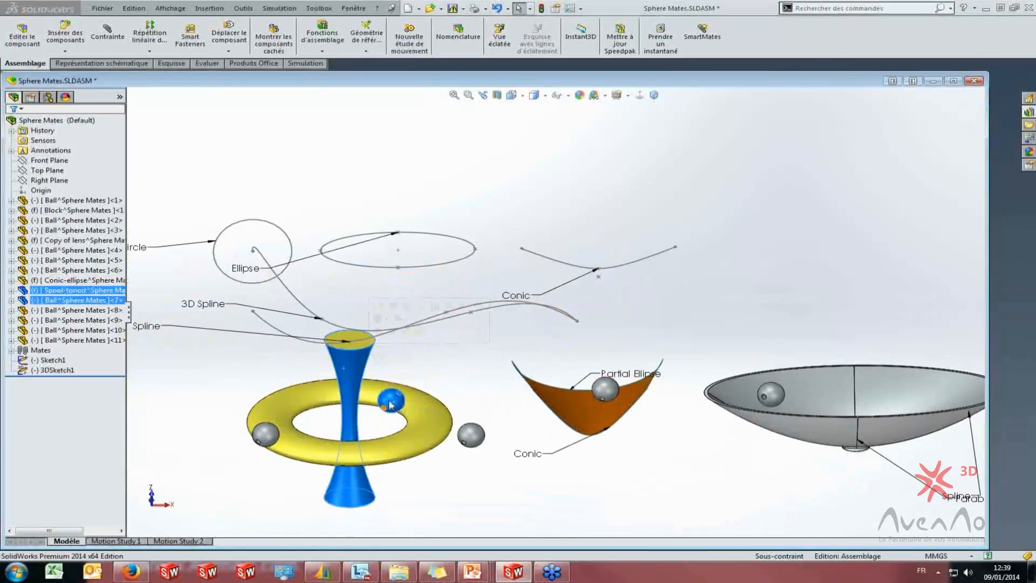
{"action": "mouse_move", "coordinate": [365, 406]}
{"action": "middle_mouse_down"}
{"action": "mouse_move", "coordinate": [398, 408]}
{"action": "mouse_move", "coordinate": [365, 406]}
{"action": "middle_mouse_up"}
{"action": "scroll", "coordinate": [365, 406], "scroll_direction": "down", "scroll_amount": 3}
{"action": "left_click", "coordinate": [378, 386]}
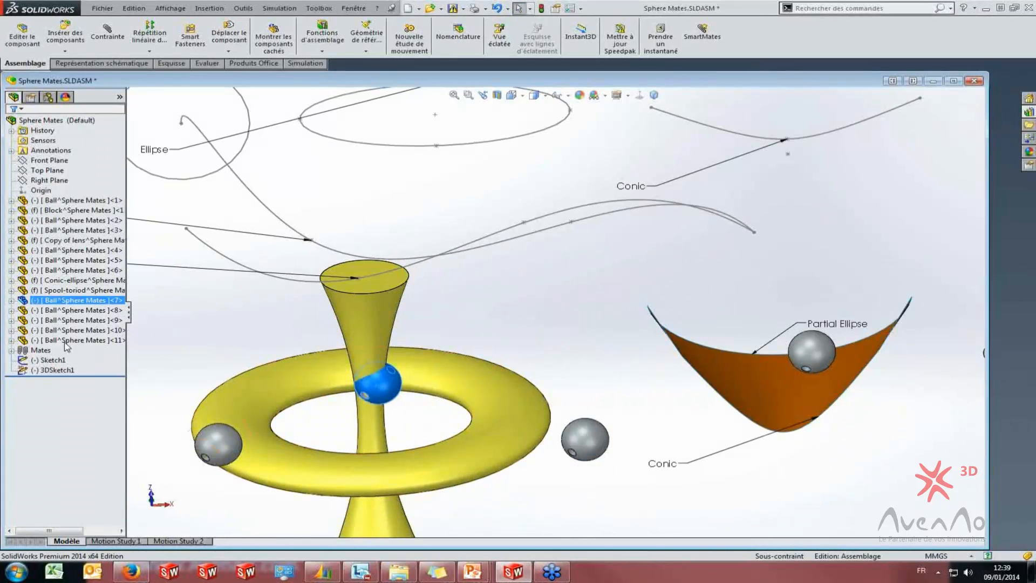
Edit the Tangent13 mate and flip its alignment to put the ball on the outside of the yellow spool
{"action": "left_click", "coordinate": [11, 351]}
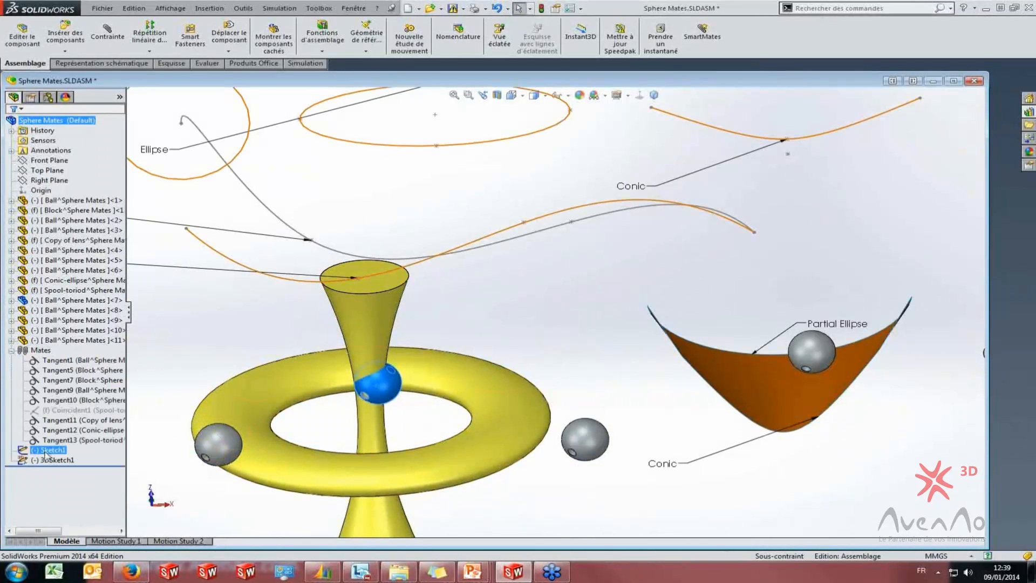
{"action": "right_click", "coordinate": [51, 440]}
{"action": "left_click", "coordinate": [64, 384]}
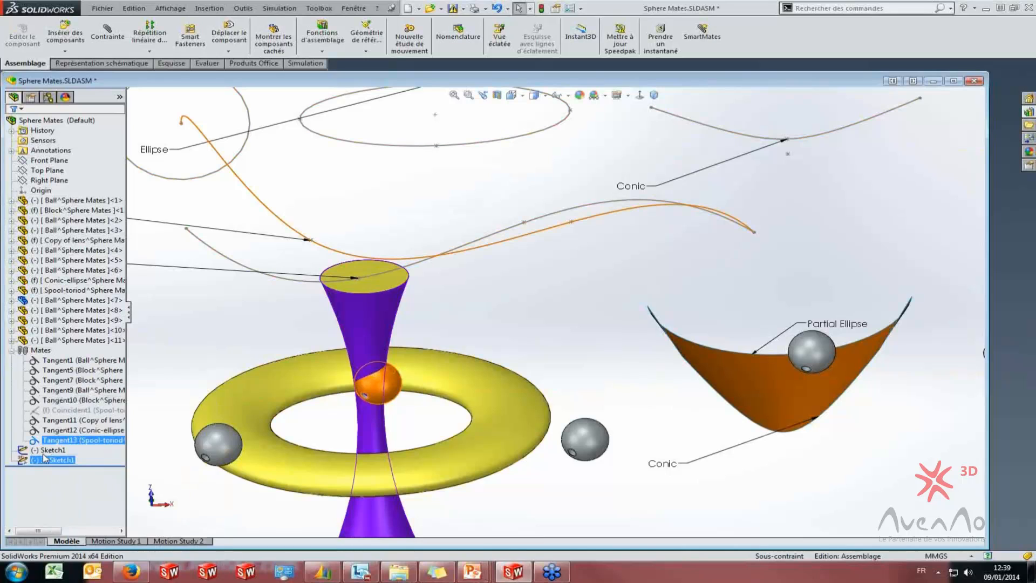
{"action": "right_click", "coordinate": [47, 440]}
{"action": "left_click", "coordinate": [58, 393]}
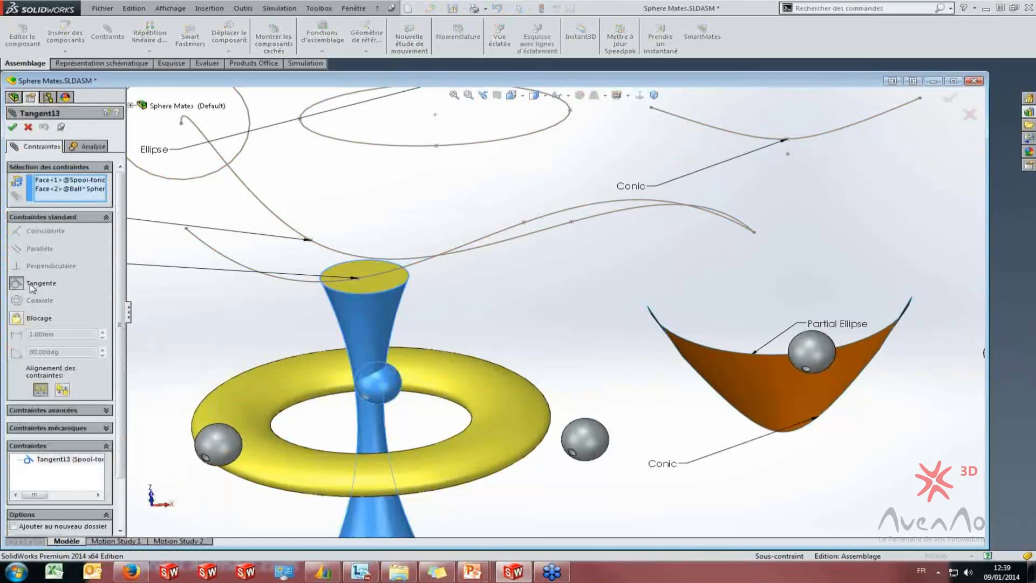
{"action": "left_click", "coordinate": [62, 390]}
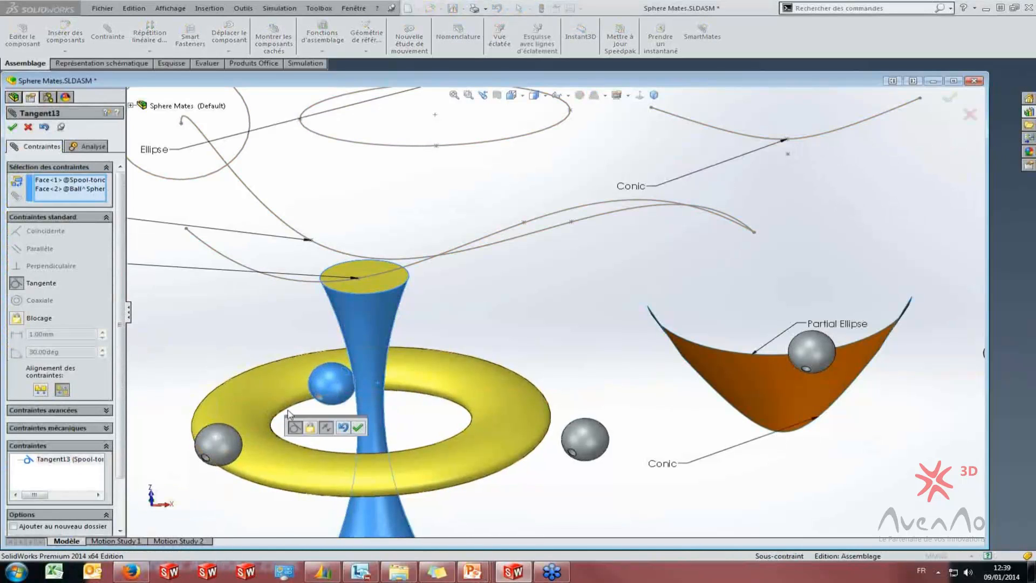
{"action": "left_click", "coordinate": [356, 430]}
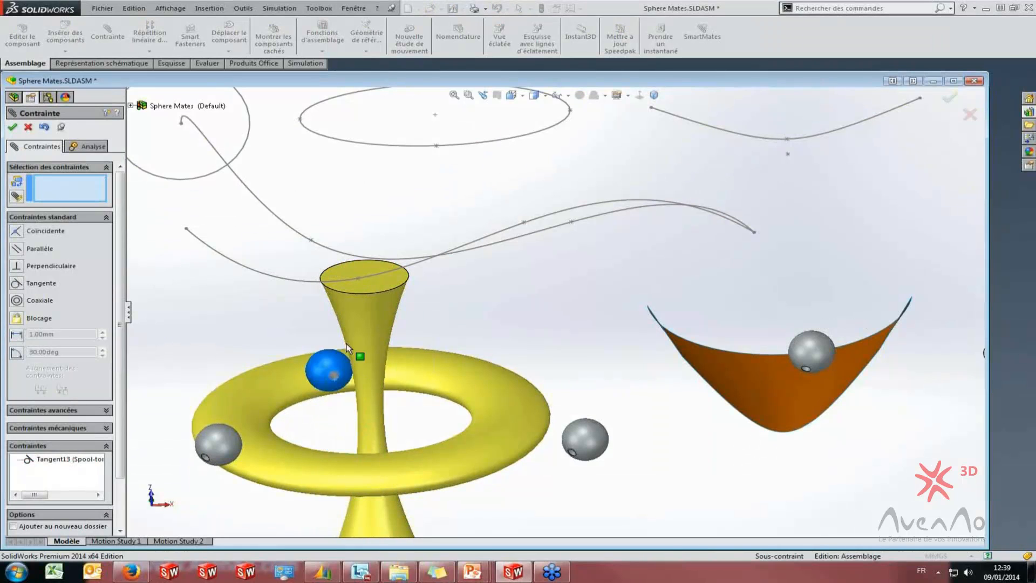
{"action": "scroll", "coordinate": [329, 329], "scroll_direction": "up", "scroll_amount": 5}
{"action": "middle_click_drag", "start_coordinate": [552, 186], "coordinate": [449, 189]}
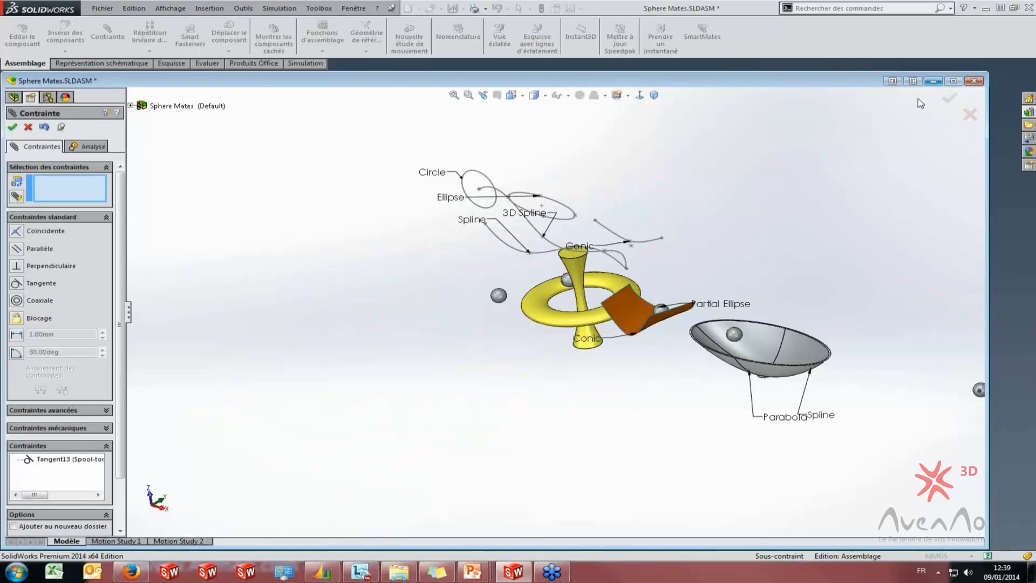
{"action": "left_click", "coordinate": [949, 99]}
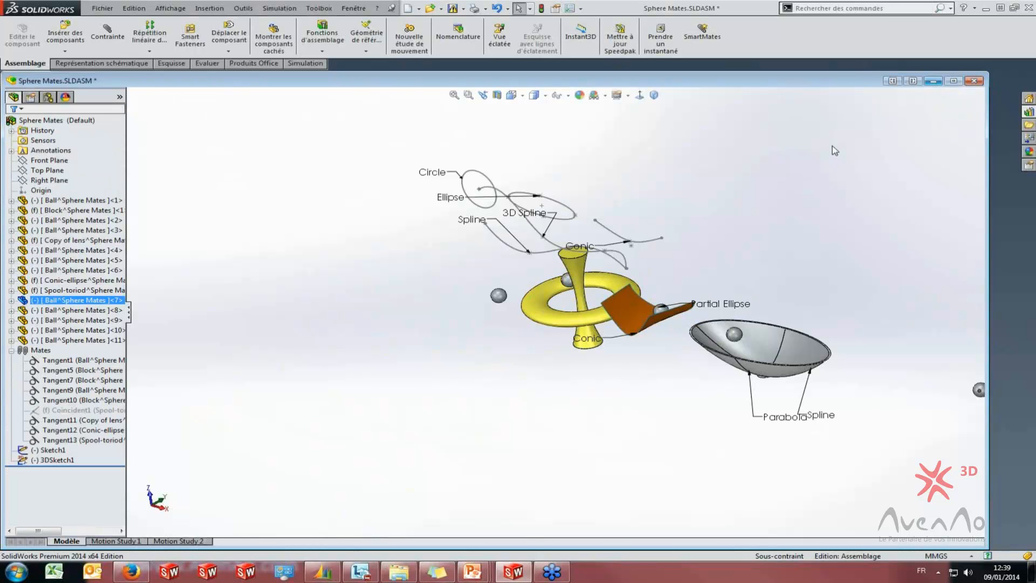
Close Sphere Mates.SLDASM without saving the modified documents
{"action": "left_click", "coordinate": [958, 82]}
{"action": "left_click", "coordinate": [975, 80]}
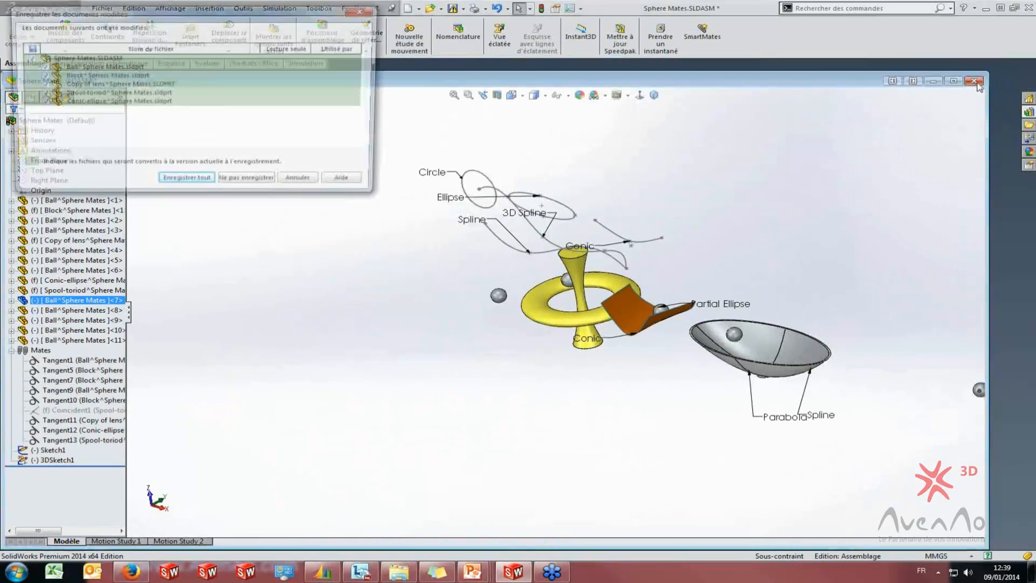
{"action": "left_click", "coordinate": [247, 183]}
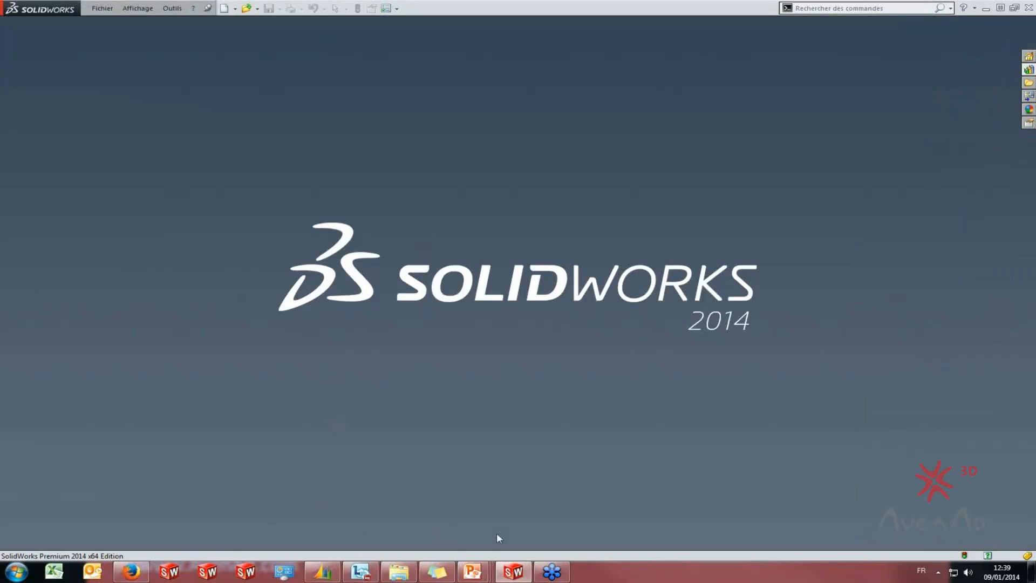
Switch to the PowerPoint slideshow and advance from the ASSEMBLAGE slide to the MISE EN PLAN slide
{"action": "mouse_move", "coordinate": [485, 572]}
{"action": "left_click", "coordinate": [478, 493]}
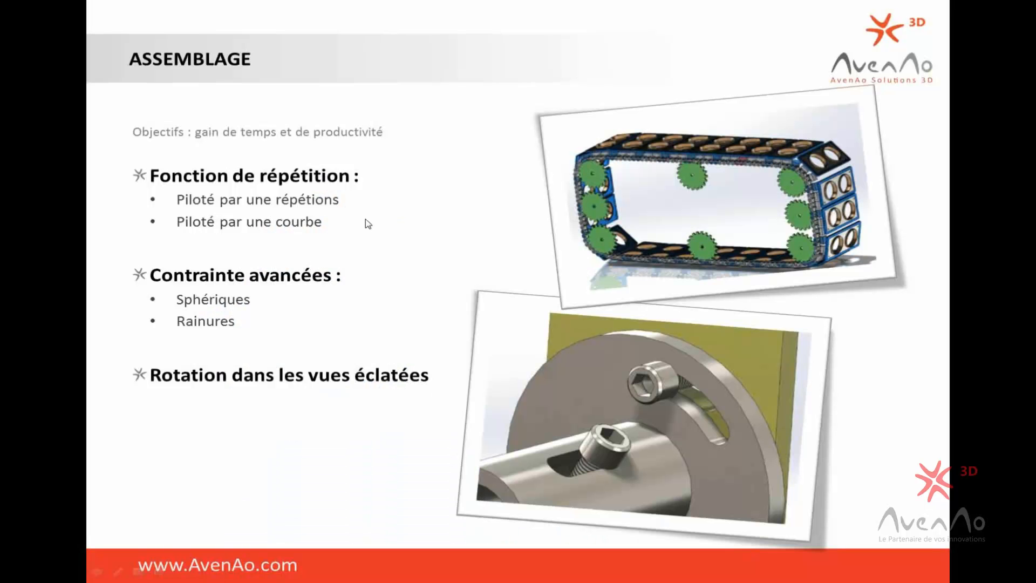
{"action": "left_click", "coordinate": [383, 277]}
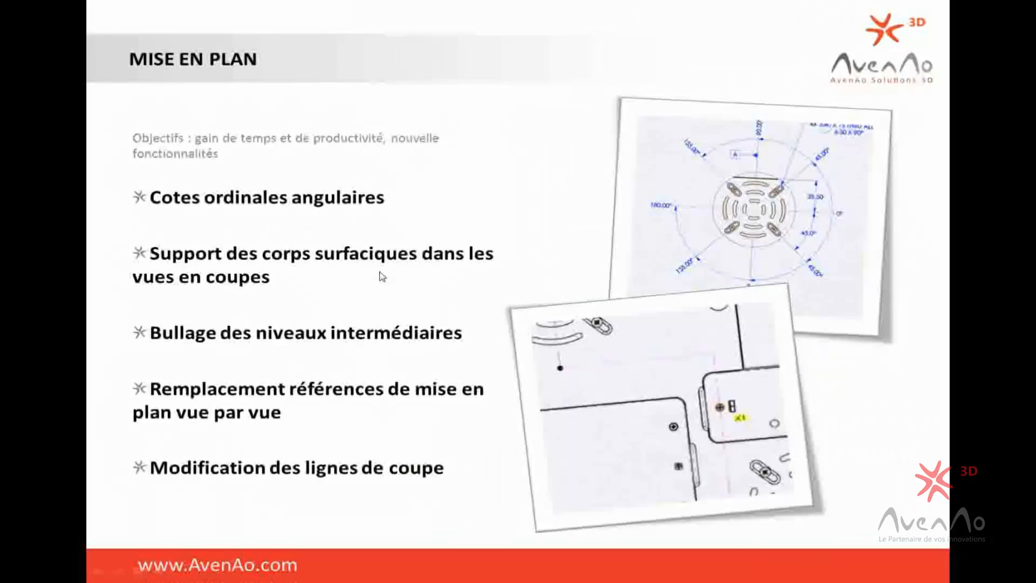
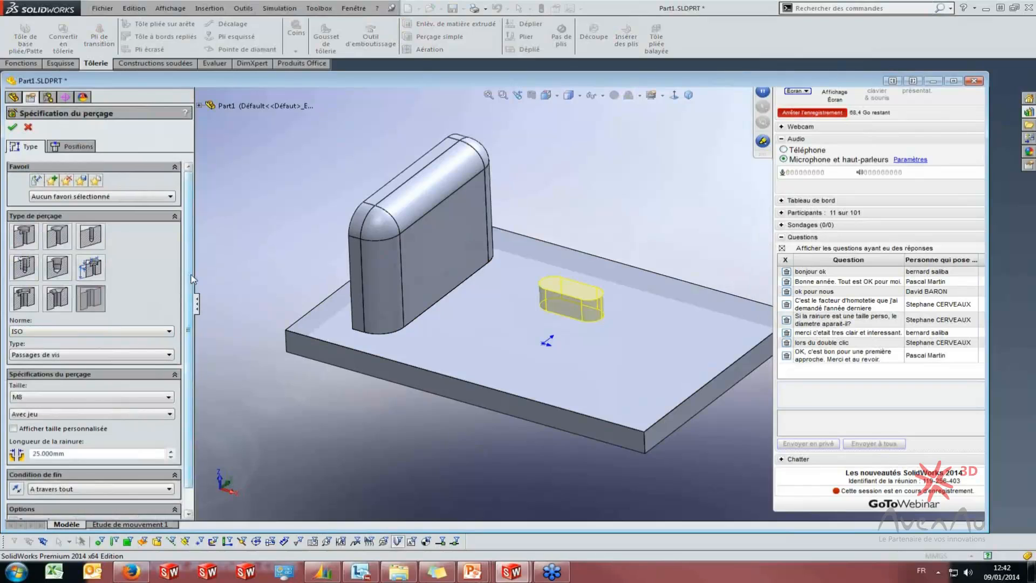
Look through the screw sizes offered for the slotted clearance hole and close its definition without changes
{"action": "left_click", "coordinate": [112, 374]}
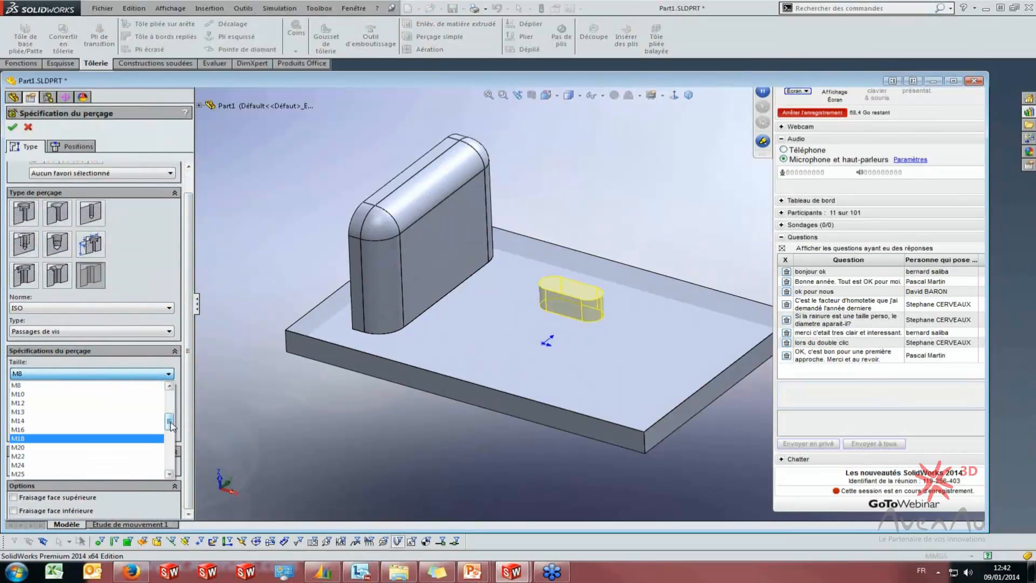
{"action": "left_click_drag", "start_coordinate": [169, 423], "coordinate": [170, 385]}
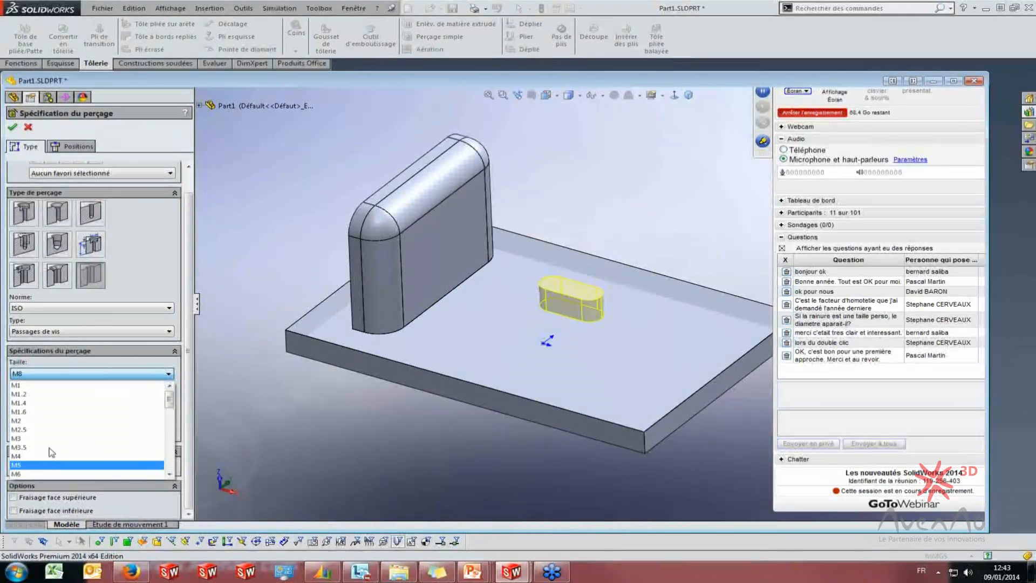
{"action": "left_click", "coordinate": [29, 131]}
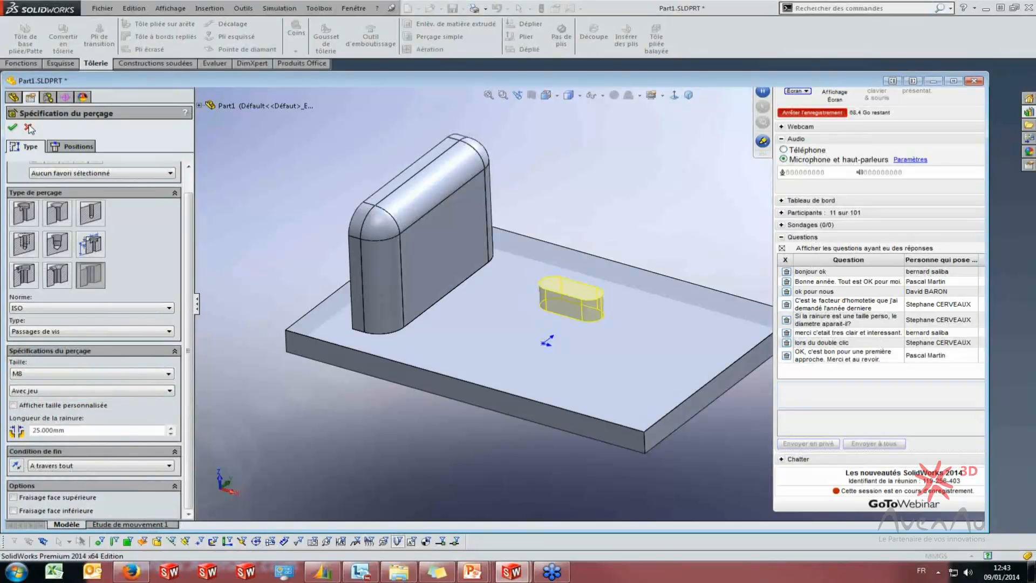
{"action": "left_click", "coordinate": [28, 128]}
Launch the Toolbox settings utility from the SolidWorks 2014 tools folder among the installed Windows programs
{"action": "left_click", "coordinate": [16, 571]}
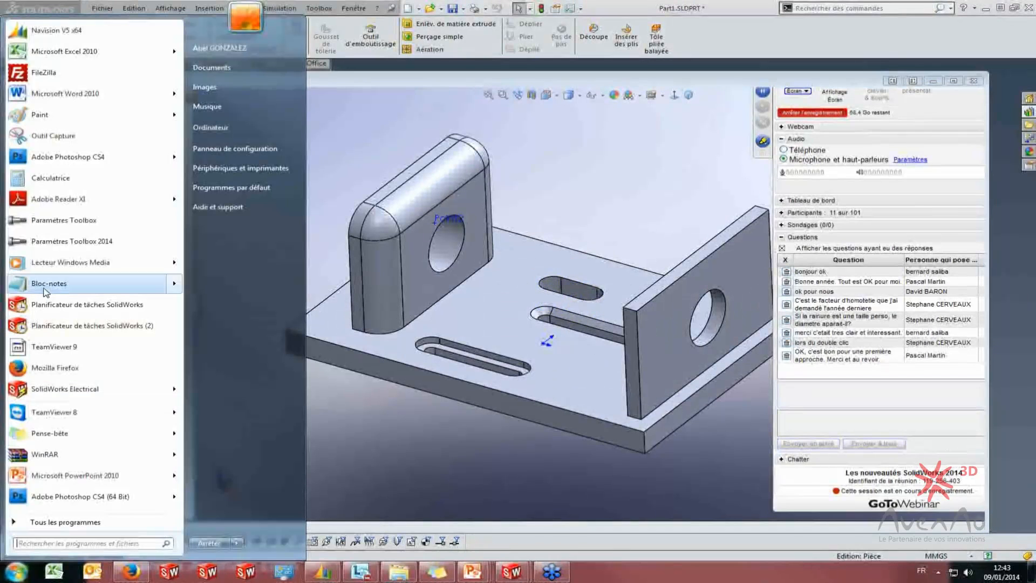
{"action": "left_click", "coordinate": [51, 522]}
{"action": "scroll", "coordinate": [62, 427], "scroll_direction": "down", "scroll_amount": 6}
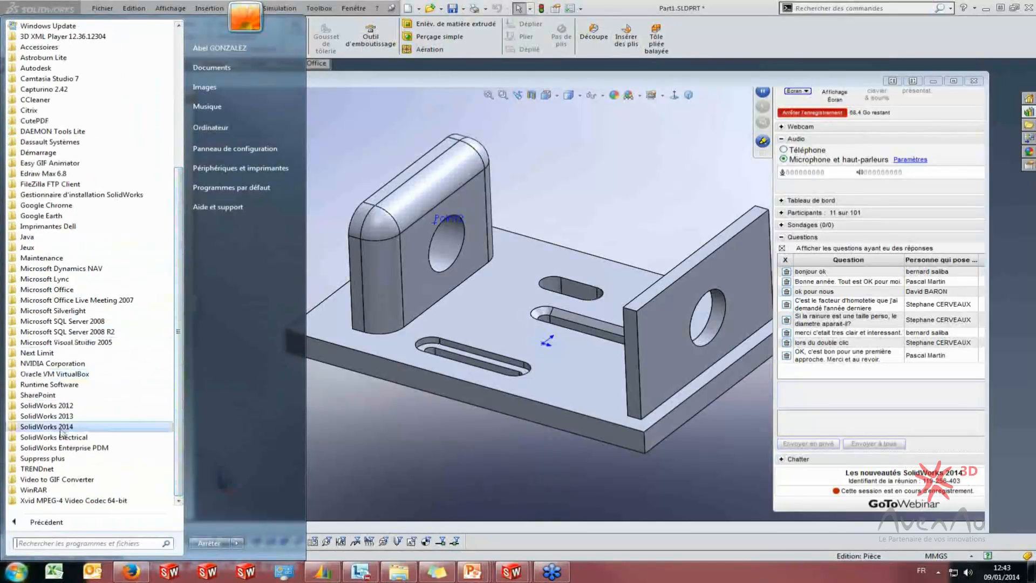
{"action": "left_click", "coordinate": [66, 427]}
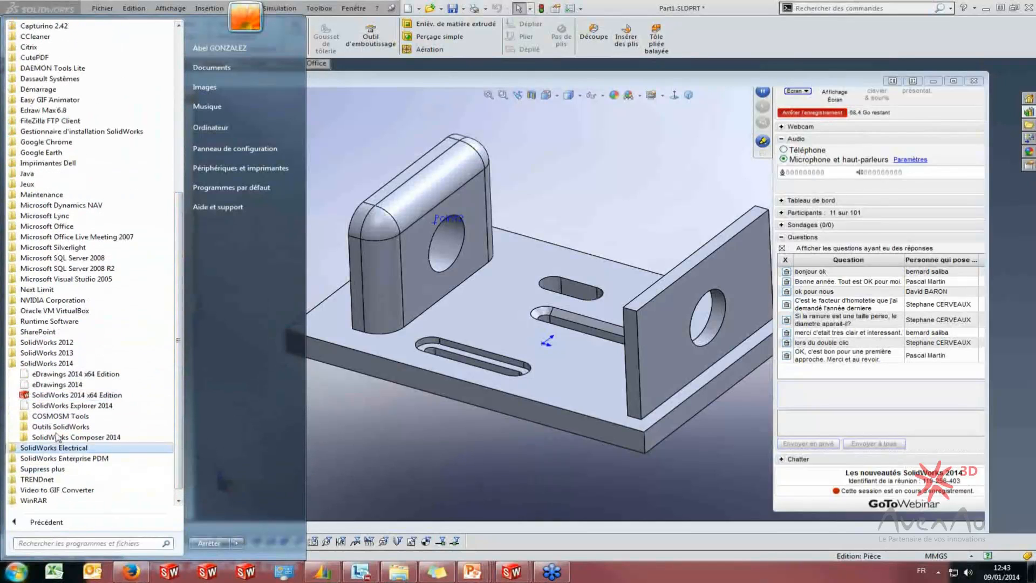
{"action": "left_click", "coordinate": [54, 427]}
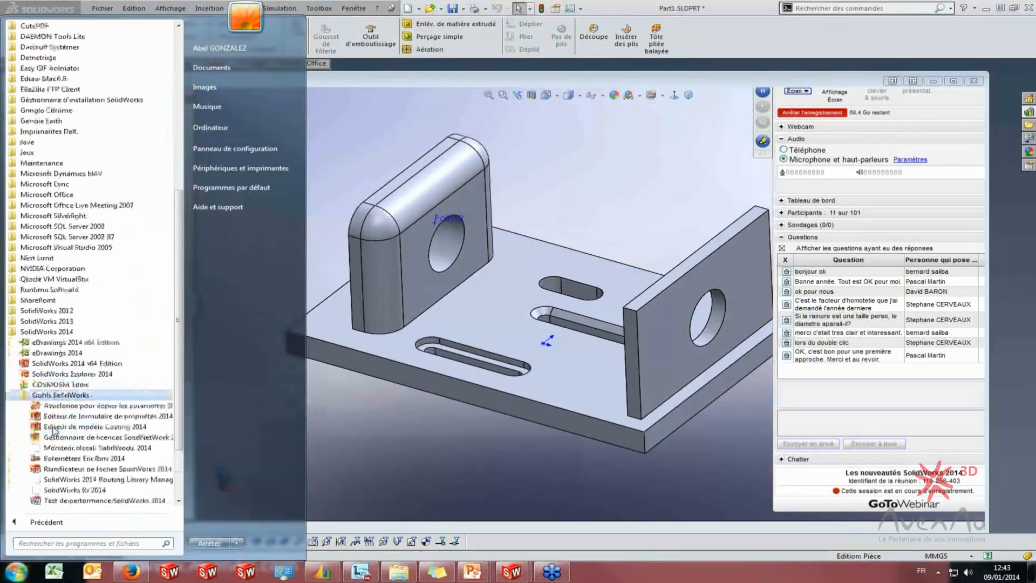
{"action": "scroll", "coordinate": [82, 439], "scroll_direction": "down", "scroll_amount": 2}
{"action": "left_click", "coordinate": [70, 396]}
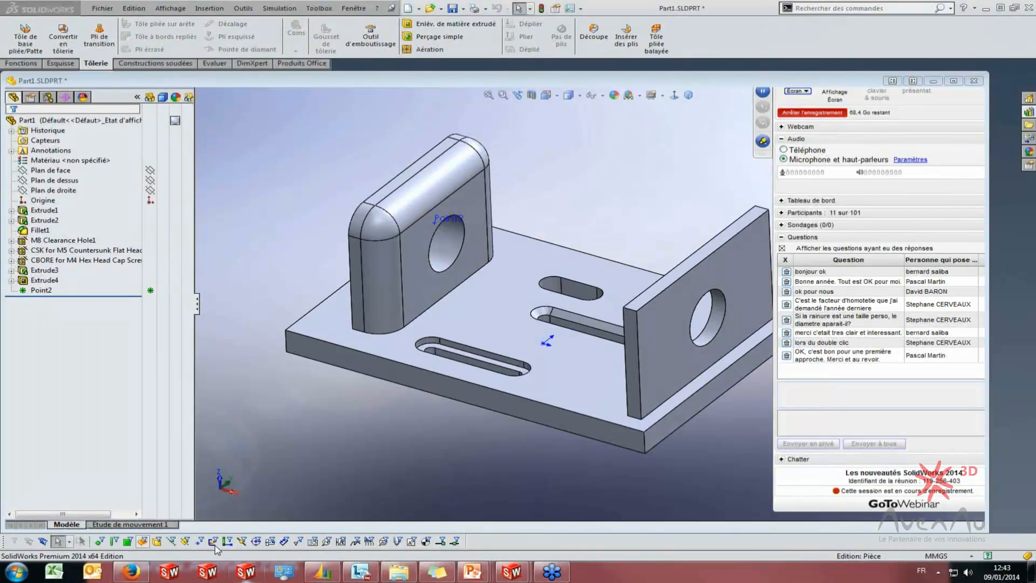
Return to the Part1.SLDPRT model and maximize its document window
{"action": "left_click", "coordinate": [277, 194]}
{"action": "left_click_drag", "start_coordinate": [484, 81], "coordinate": [480, 79]}
{"action": "double_click", "coordinate": [479, 79]}
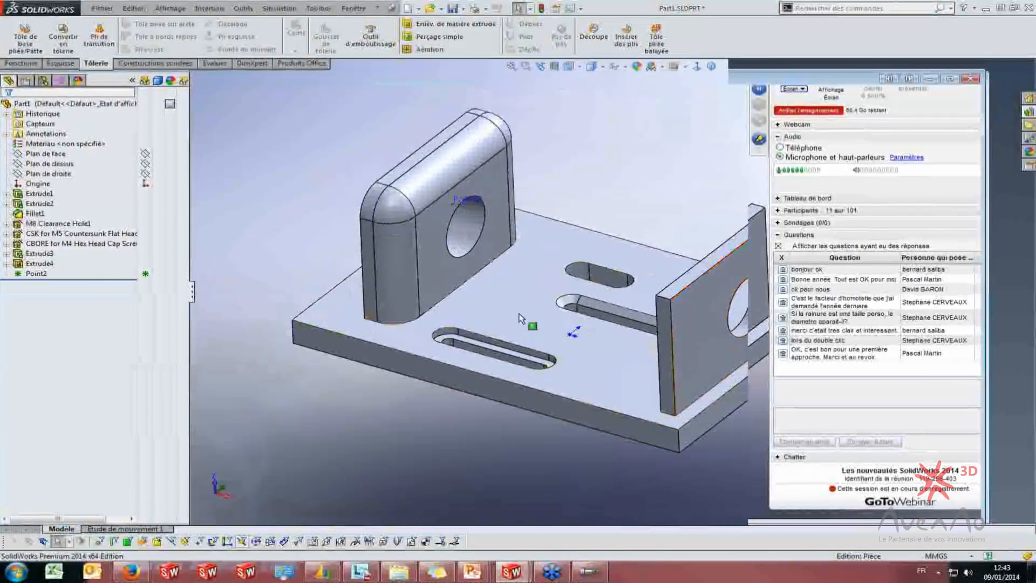
Open the definition of the M8 slotted clearance hole in the base plate for editing
{"action": "left_click", "coordinate": [61, 63]}
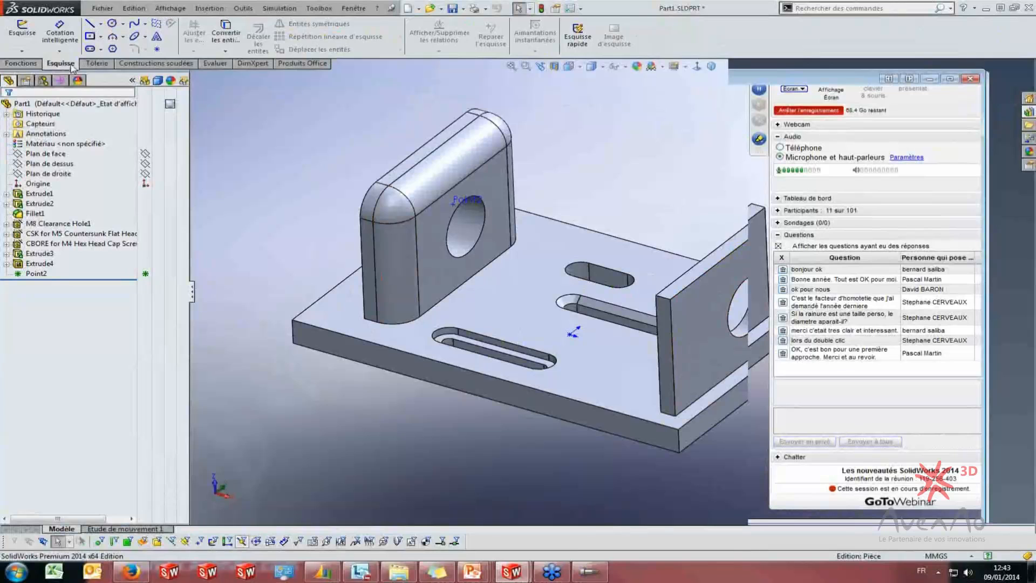
{"action": "left_click", "coordinate": [97, 63]}
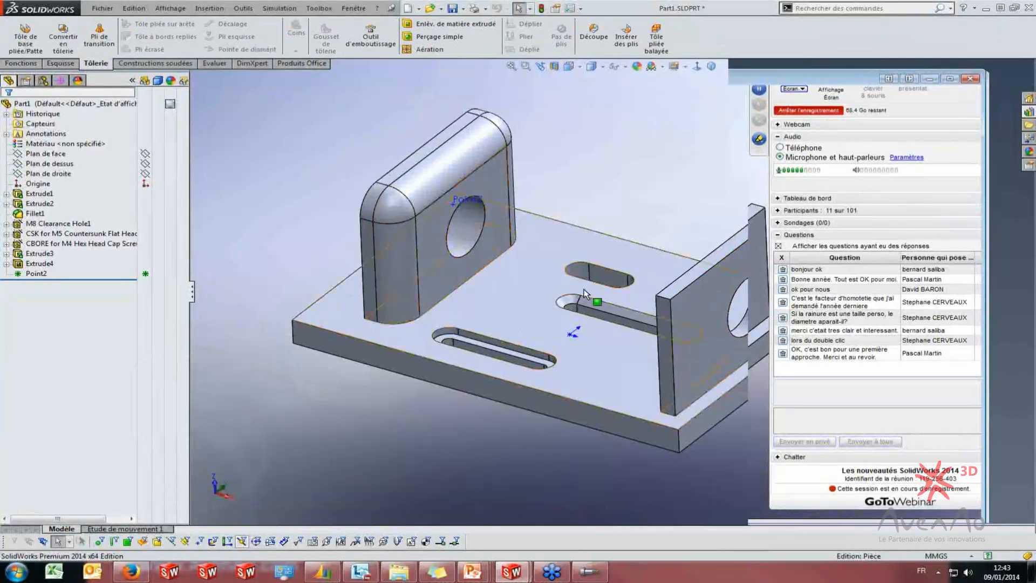
{"action": "right_click", "coordinate": [600, 275]}
{"action": "left_click", "coordinate": [612, 244]}
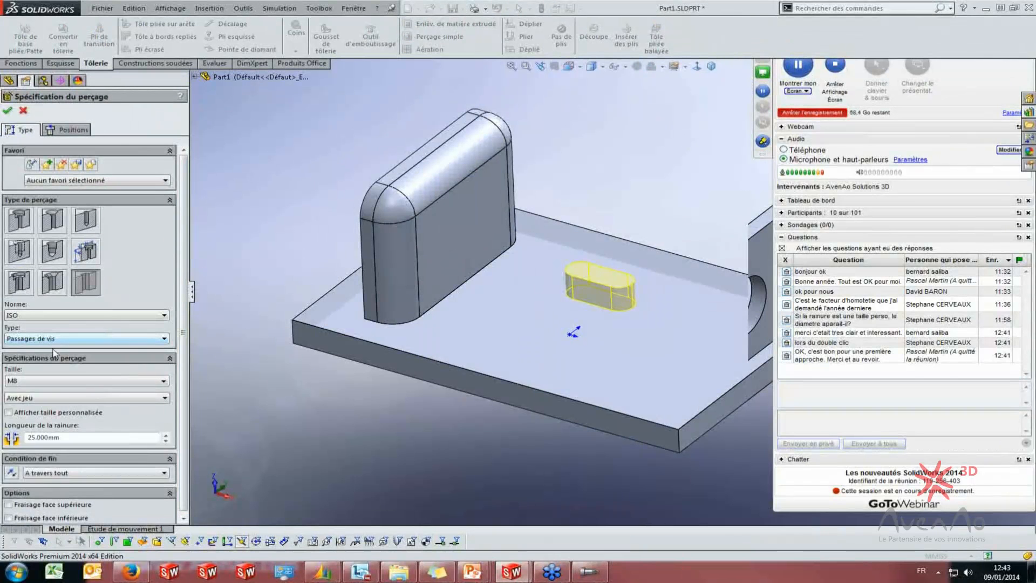
Look through the screw sizes and hole types offered for the ISO slotted clearance hole, keeping M8
{"action": "left_click", "coordinate": [56, 382]}
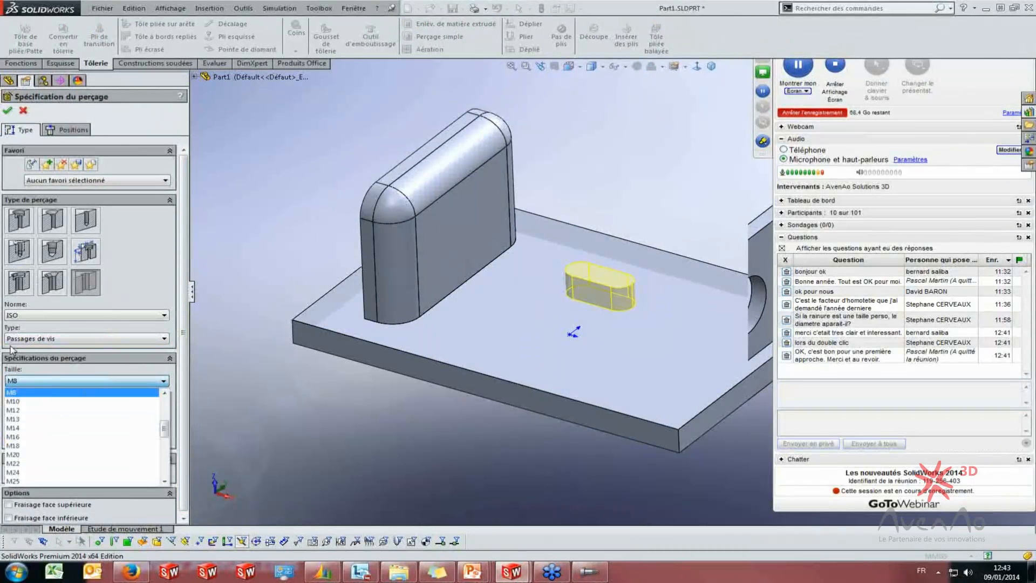
{"action": "left_click_drag", "start_coordinate": [165, 430], "coordinate": [169, 479]}
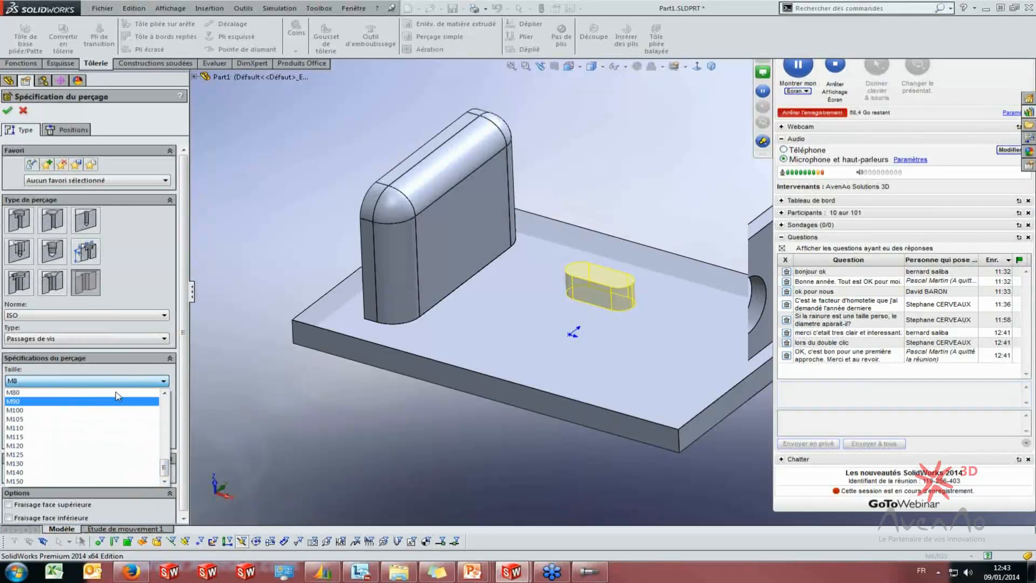
{"action": "left_click", "coordinate": [86, 341]}
{"action": "left_click", "coordinate": [87, 342]}
{"action": "left_click", "coordinate": [132, 339]}
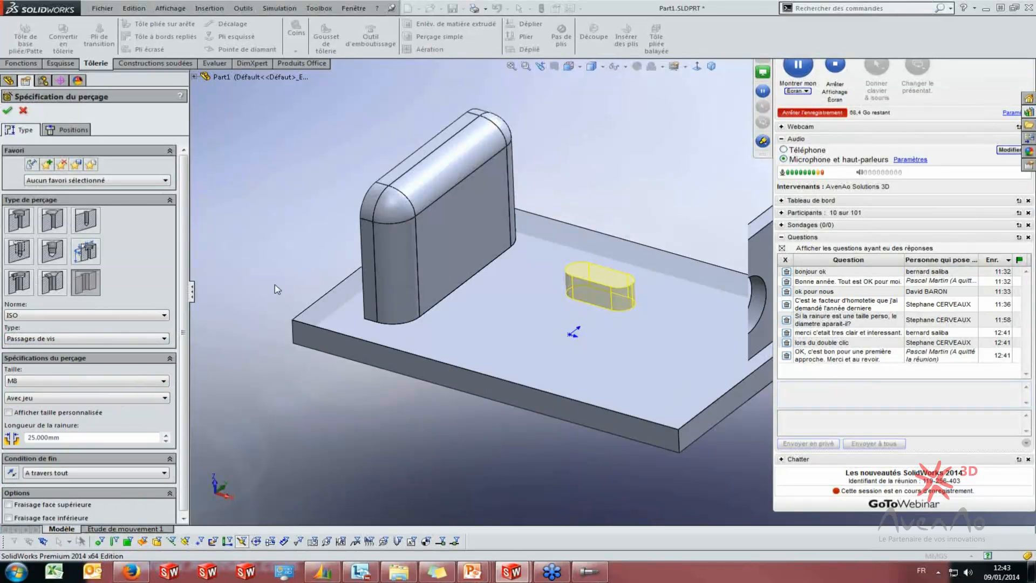
Switch to the Toolbox settings and inspect the ISO counterbored-hole size table for the Grade C ISO 4018 hex screw
{"action": "left_click", "coordinate": [591, 573]}
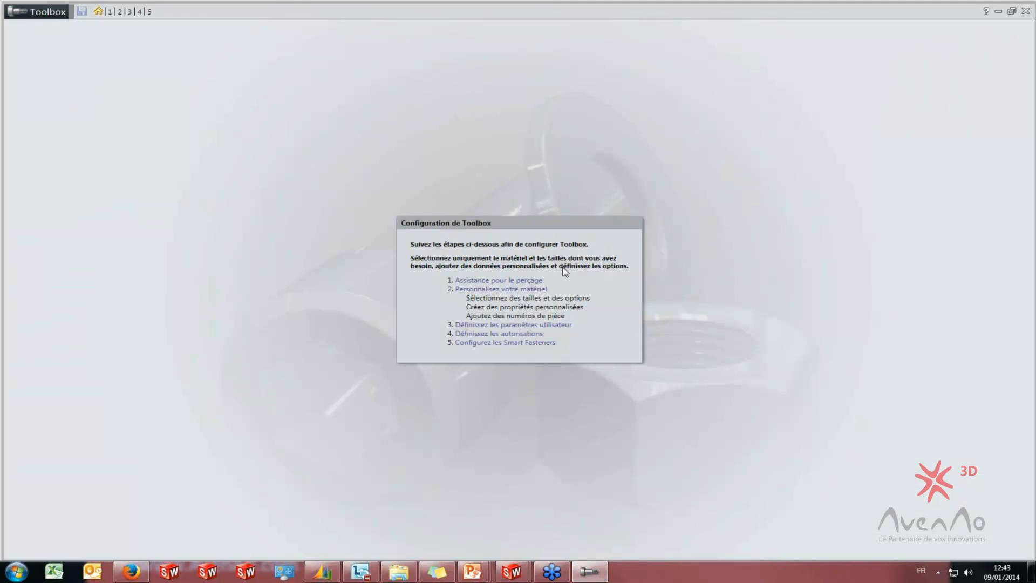
{"action": "left_click", "coordinate": [499, 280]}
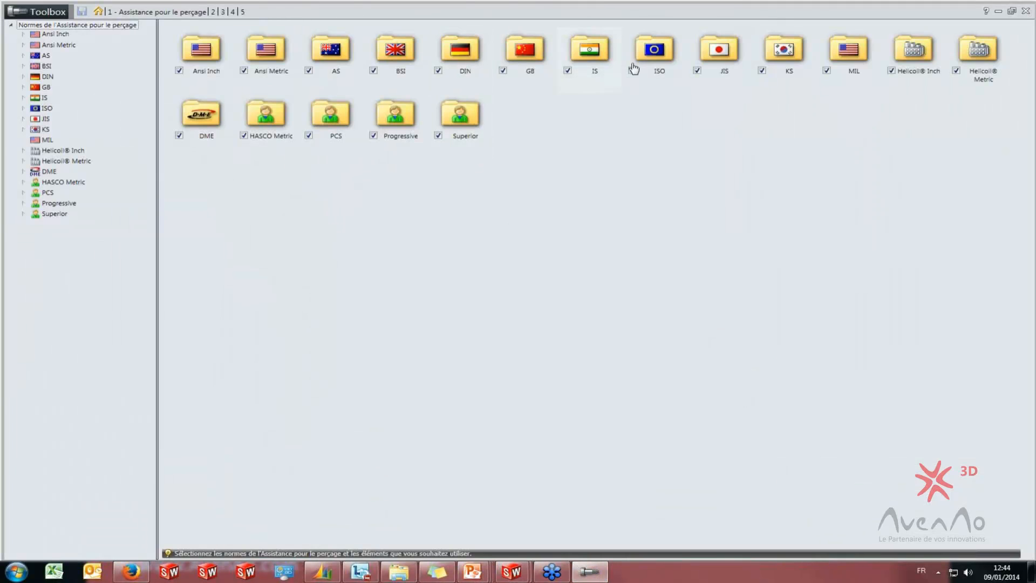
{"action": "double_click", "coordinate": [664, 61]}
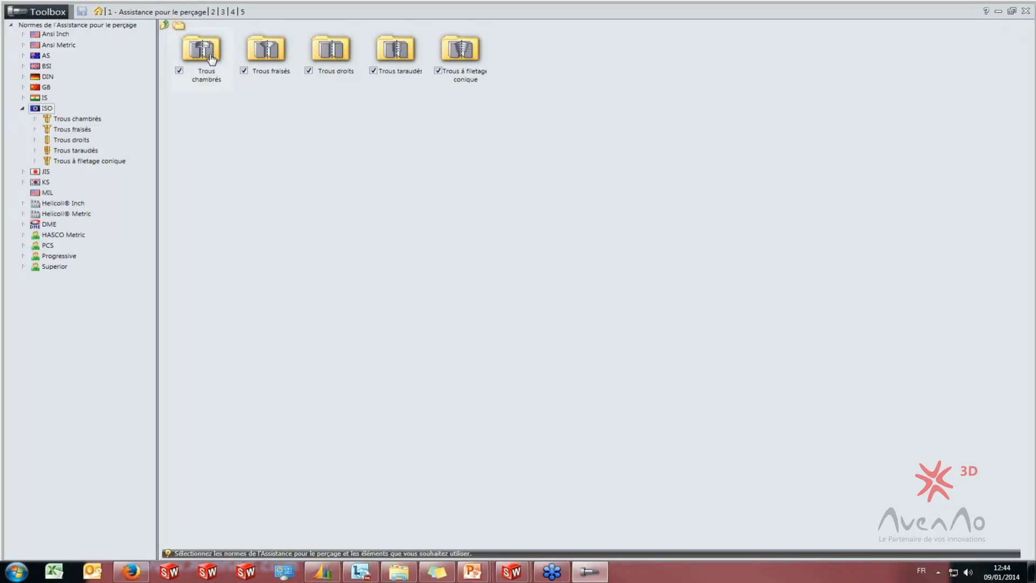
{"action": "double_click", "coordinate": [332, 54]}
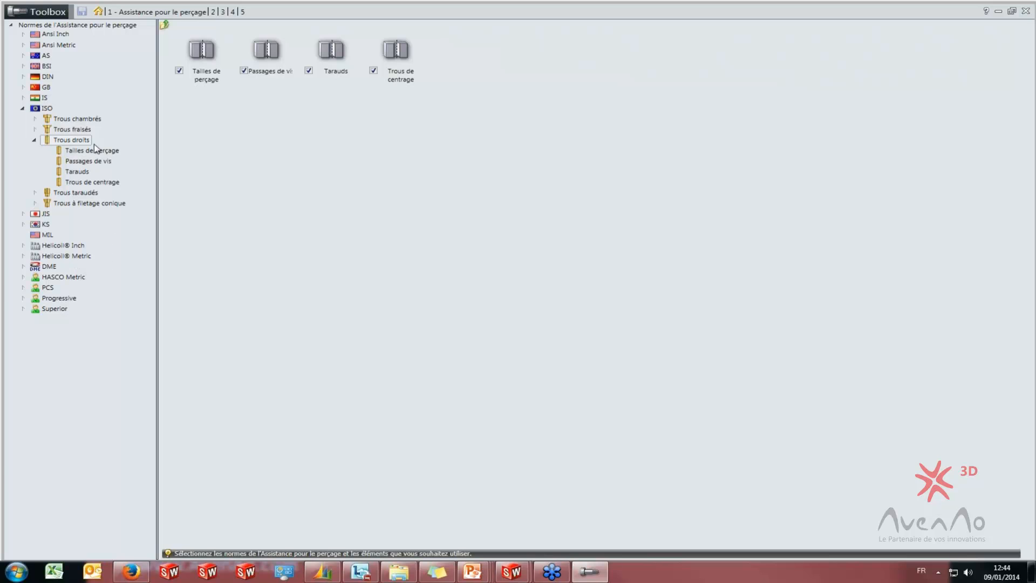
{"action": "left_click", "coordinate": [45, 108]}
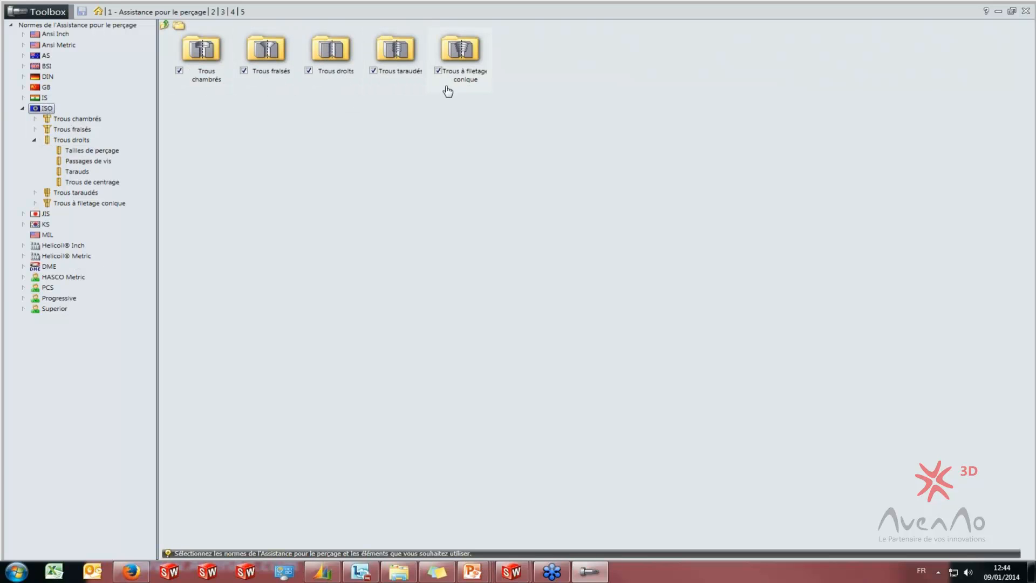
{"action": "left_click", "coordinate": [209, 85]}
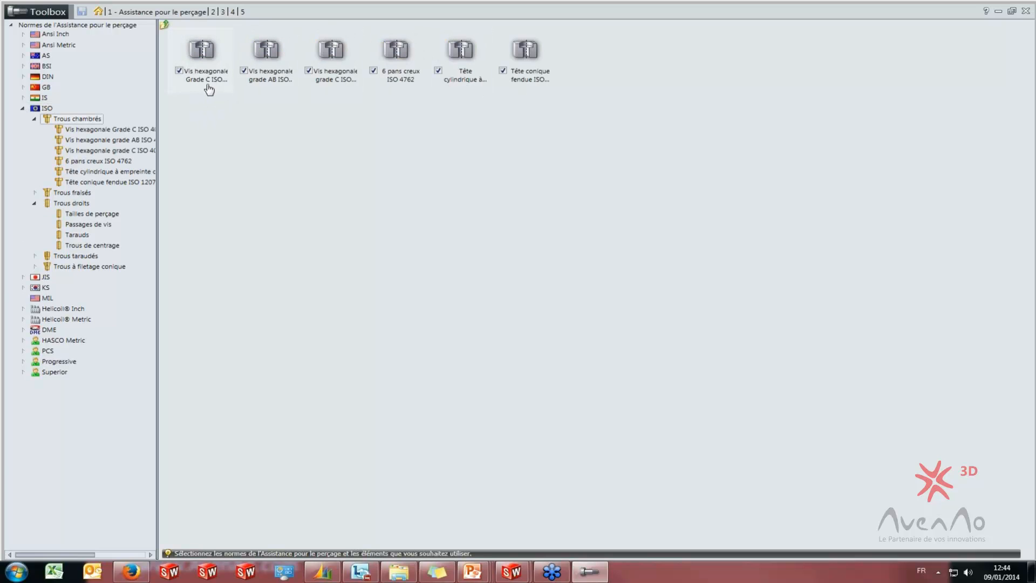
{"action": "left_click", "coordinate": [338, 85]}
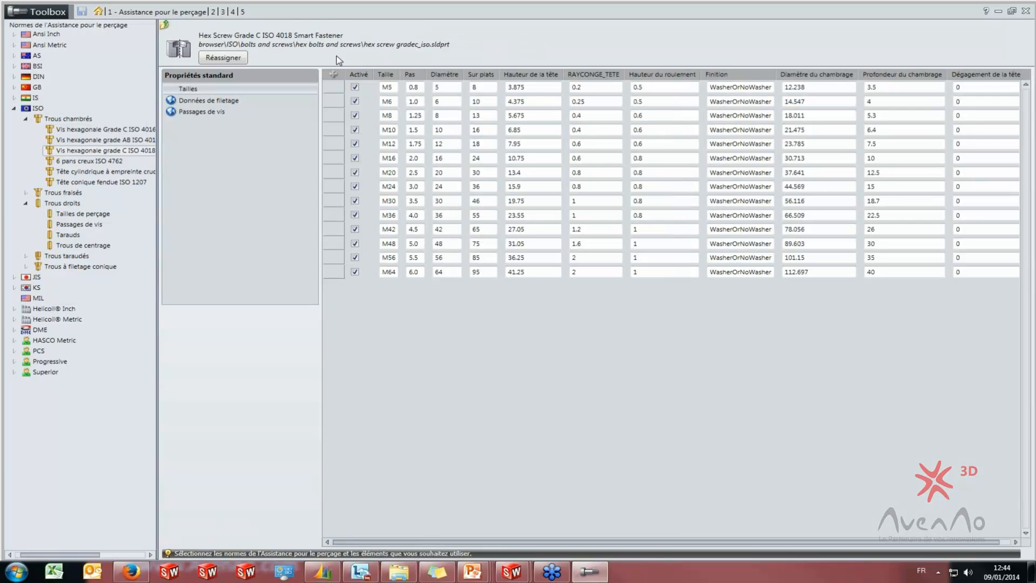
Go back to the Hole Wizard standards and inspect the ISO straight-hole table for screw clearances (Passages de vis)
{"action": "left_click", "coordinate": [38, 109]}
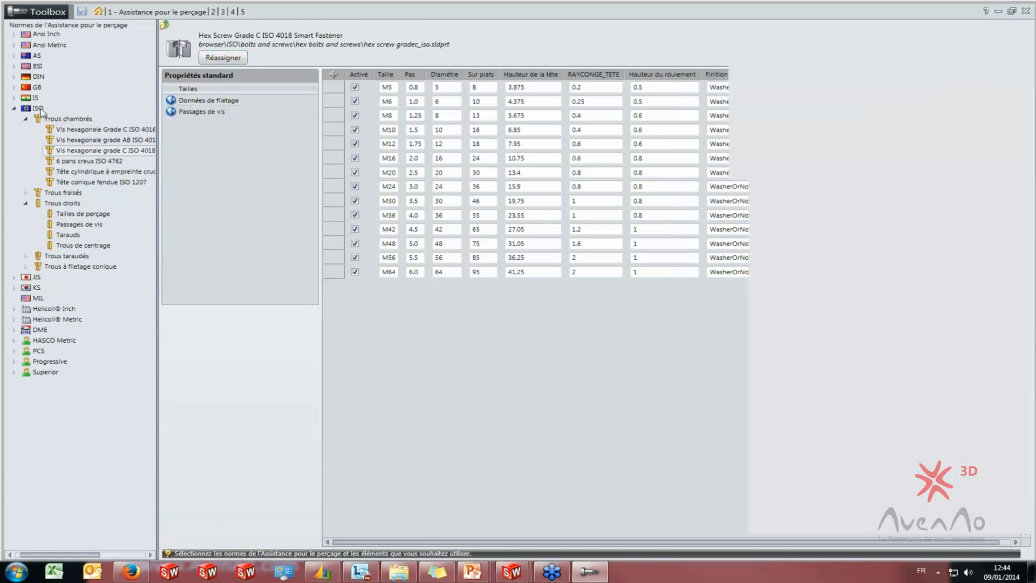
{"action": "left_click", "coordinate": [97, 11]}
{"action": "left_click", "coordinate": [499, 280]}
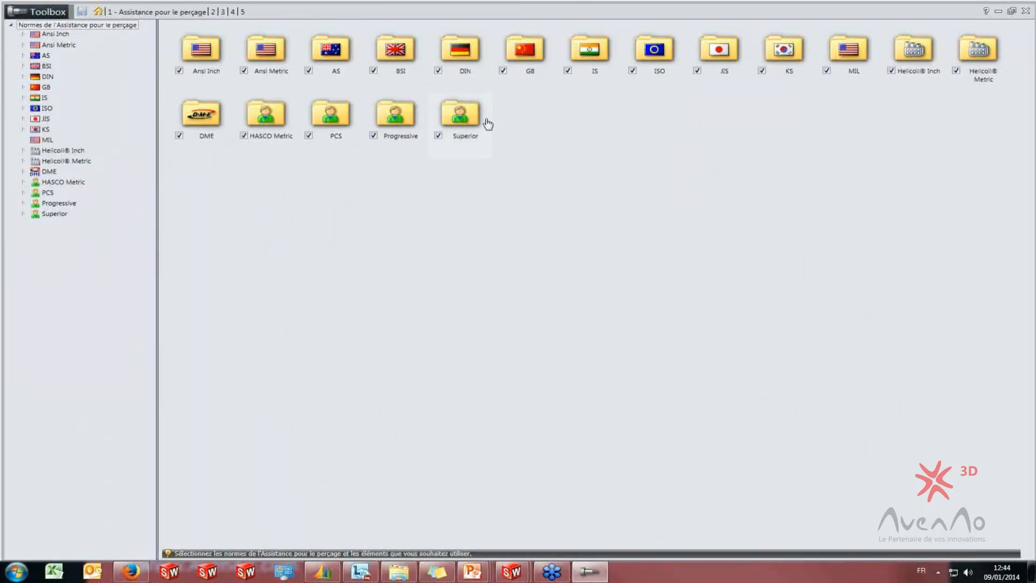
{"action": "double_click", "coordinate": [660, 61]}
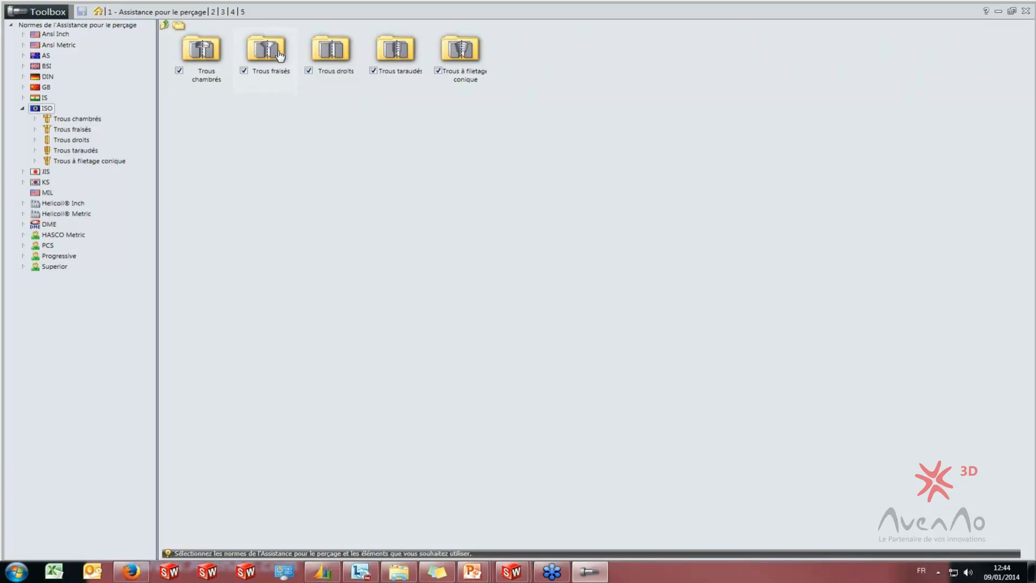
{"action": "double_click", "coordinate": [342, 53]}
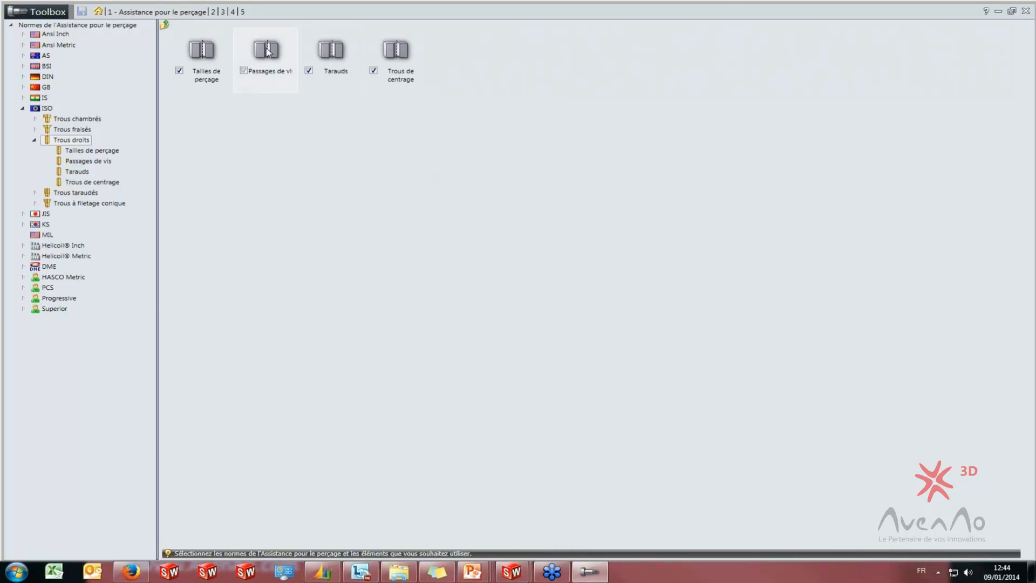
{"action": "double_click", "coordinate": [268, 53]}
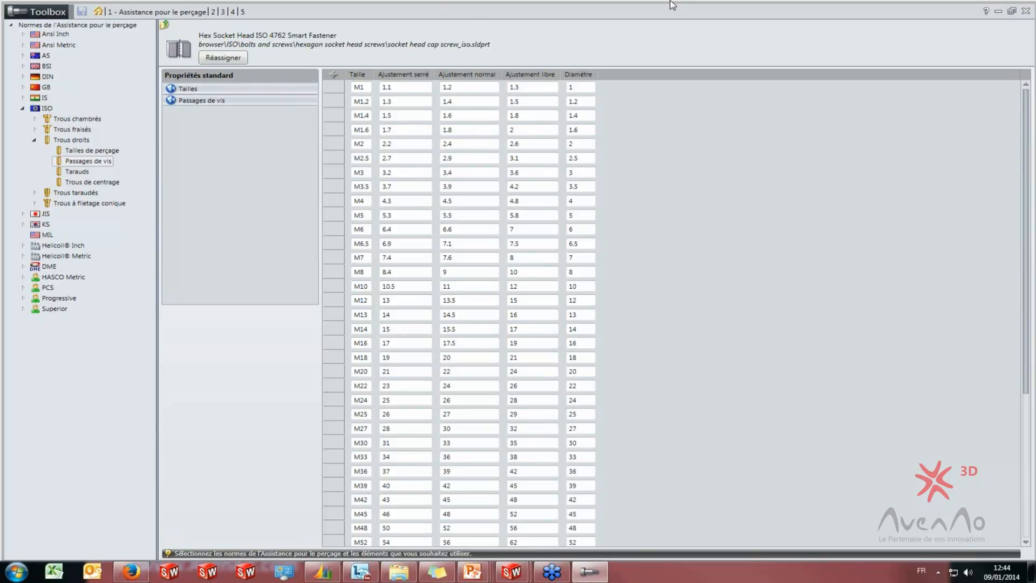
{"action": "left_click", "coordinate": [259, 101]}
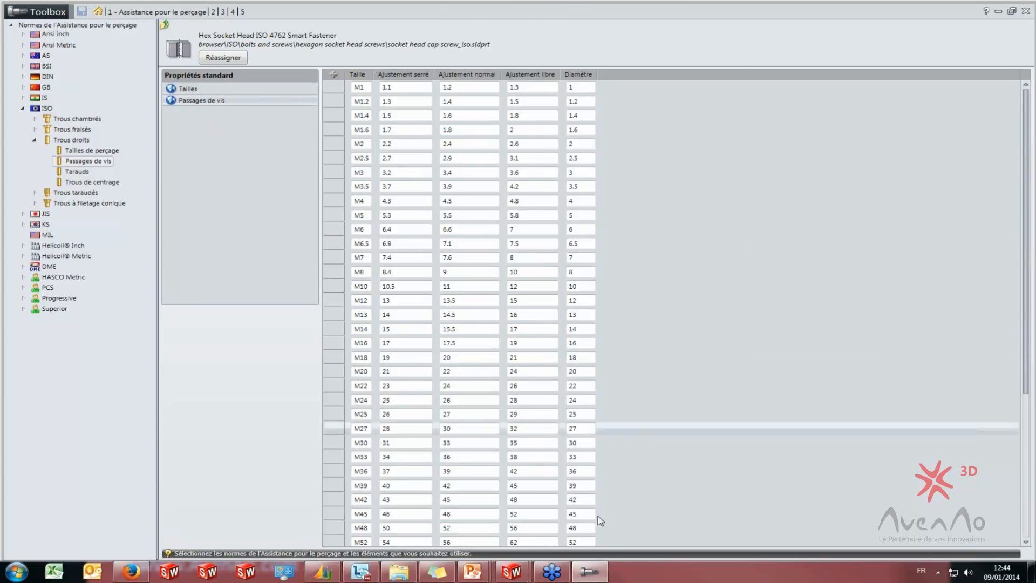
Close the Toolbox settings window and read the latest attendee question in the webinar panel
{"action": "right_click", "coordinate": [590, 571]}
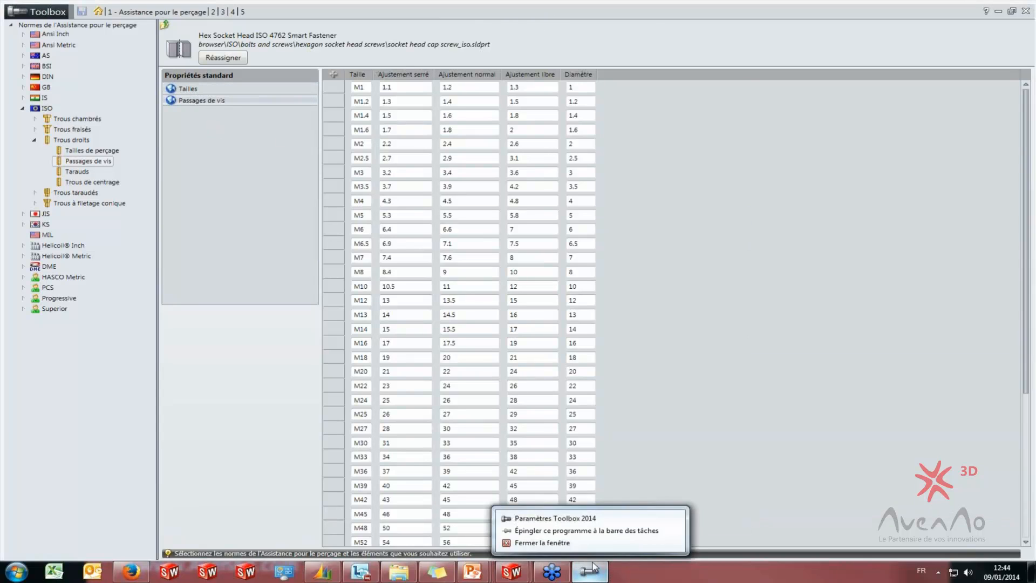
{"action": "left_click", "coordinate": [551, 544]}
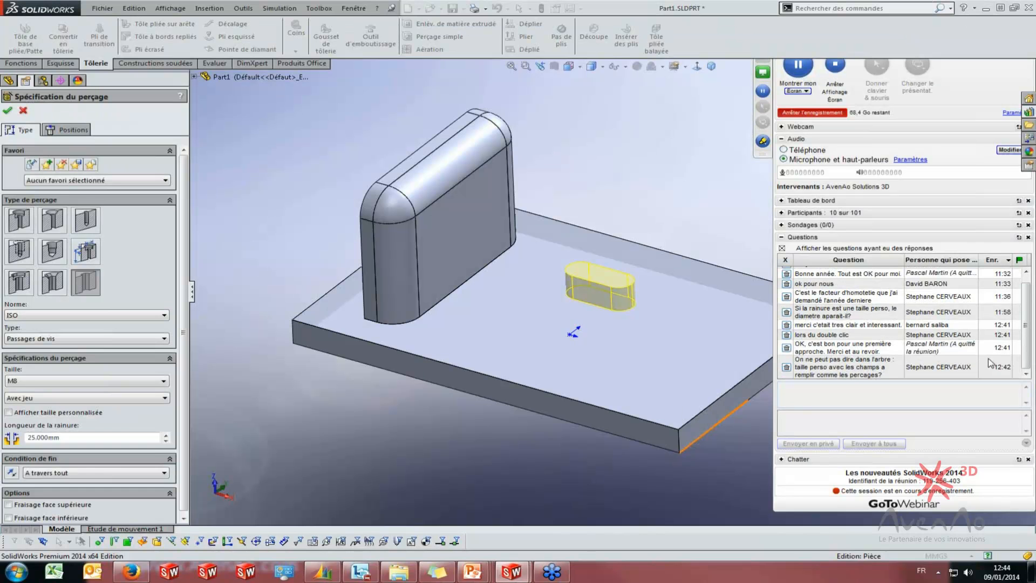
{"action": "left_click", "coordinate": [1025, 361]}
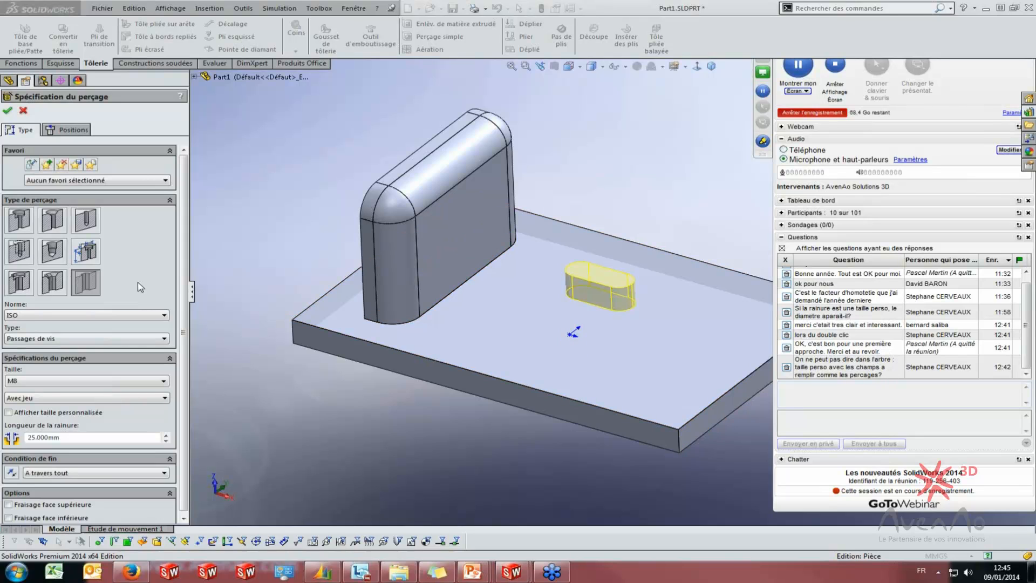
Enable custom sizing for the slotted clearance hole and set the slot's width to 50 mm
{"action": "left_click_drag", "start_coordinate": [184, 266], "coordinate": [187, 331]}
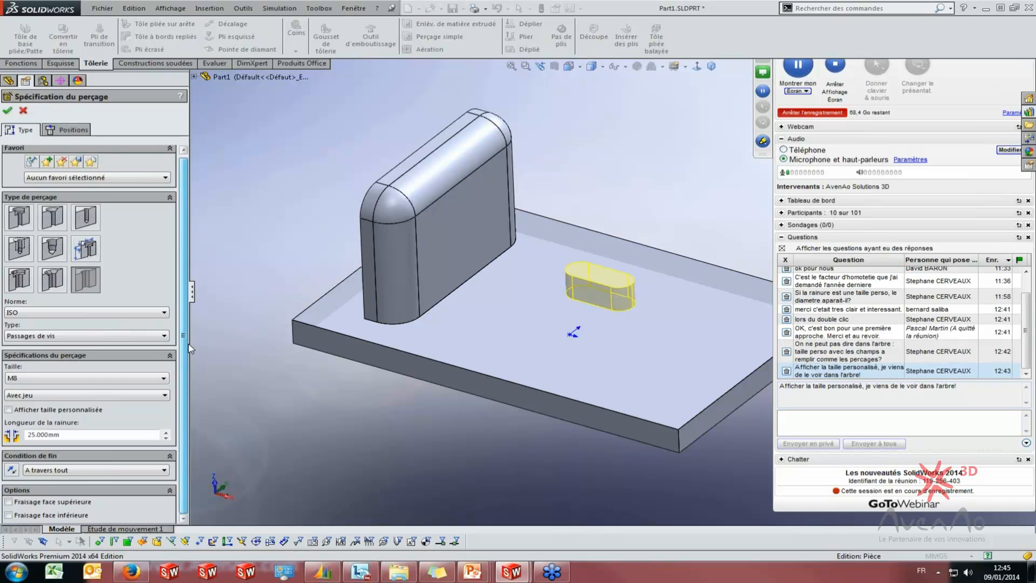
{"action": "left_click", "coordinate": [9, 410]}
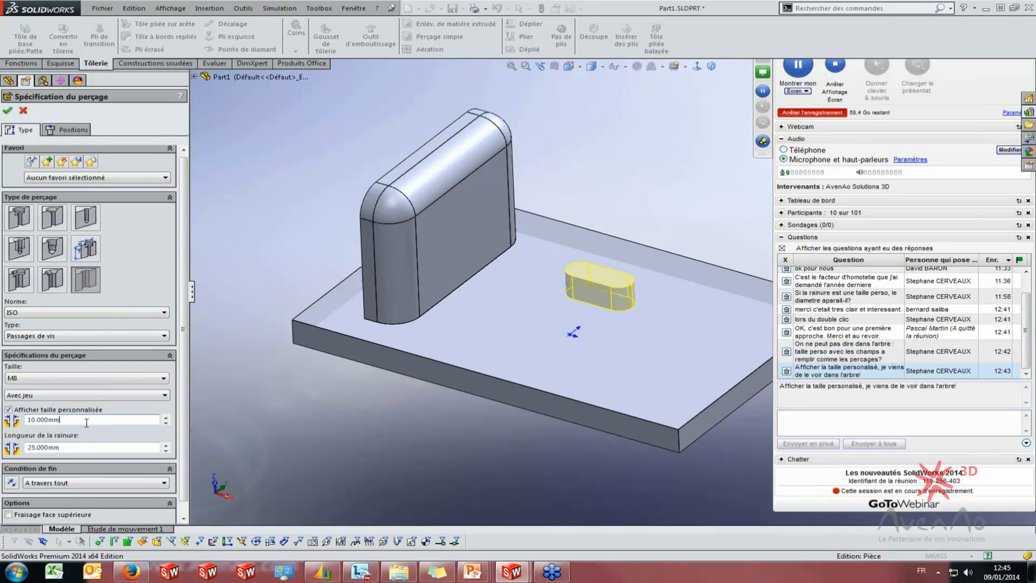
{"action": "double_click", "coordinate": [54, 422]}
{"action": "type", "text": "50"}
{"action": "key", "text": "Return"}
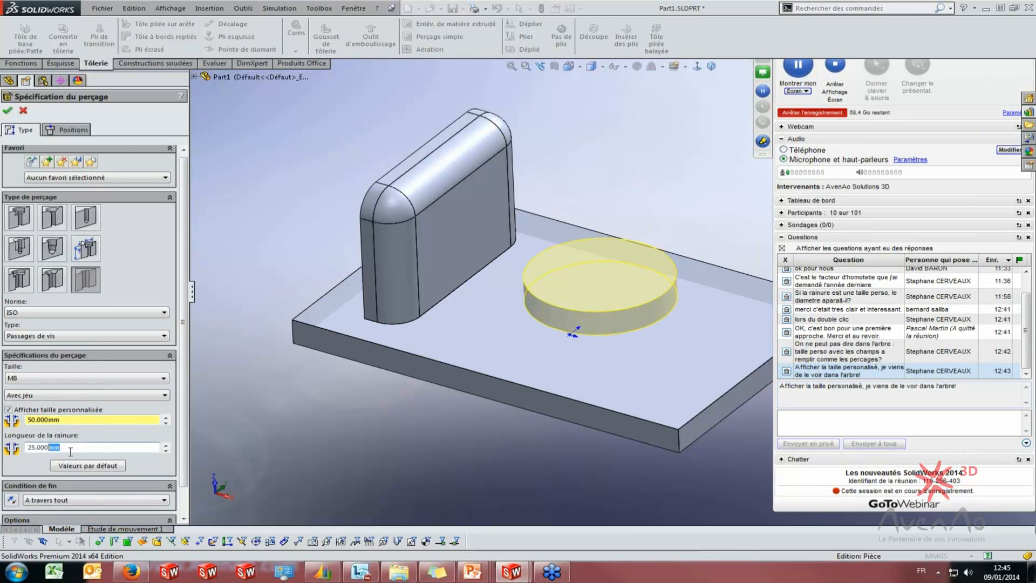
Set the slot length to 100 mm and accept the modified hole definition
{"action": "double_click", "coordinate": [58, 448]}
{"action": "type", "text": "100"}
{"action": "key", "text": "Return"}
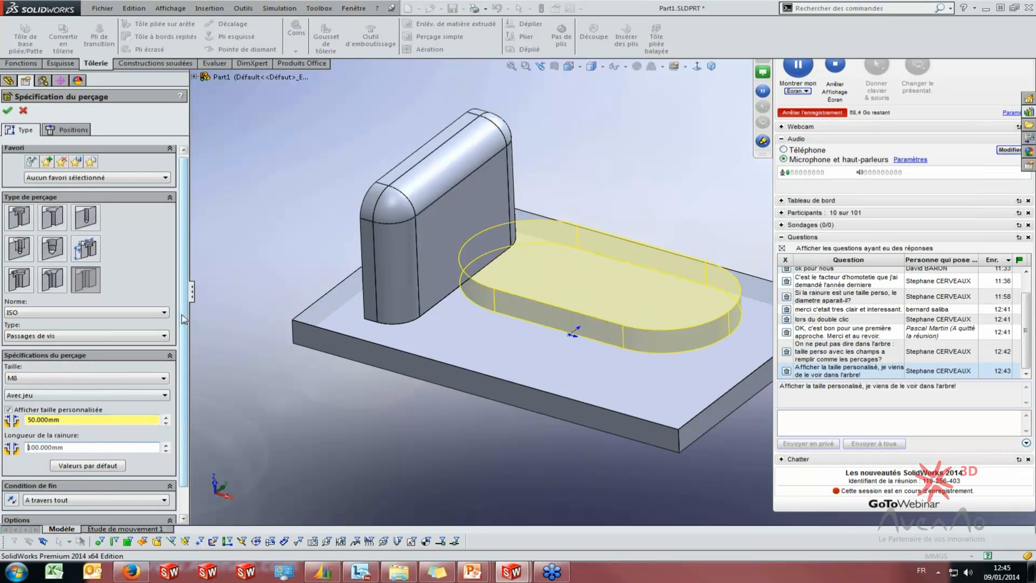
{"action": "scroll", "coordinate": [178, 351], "scroll_direction": "down", "scroll_amount": 2}
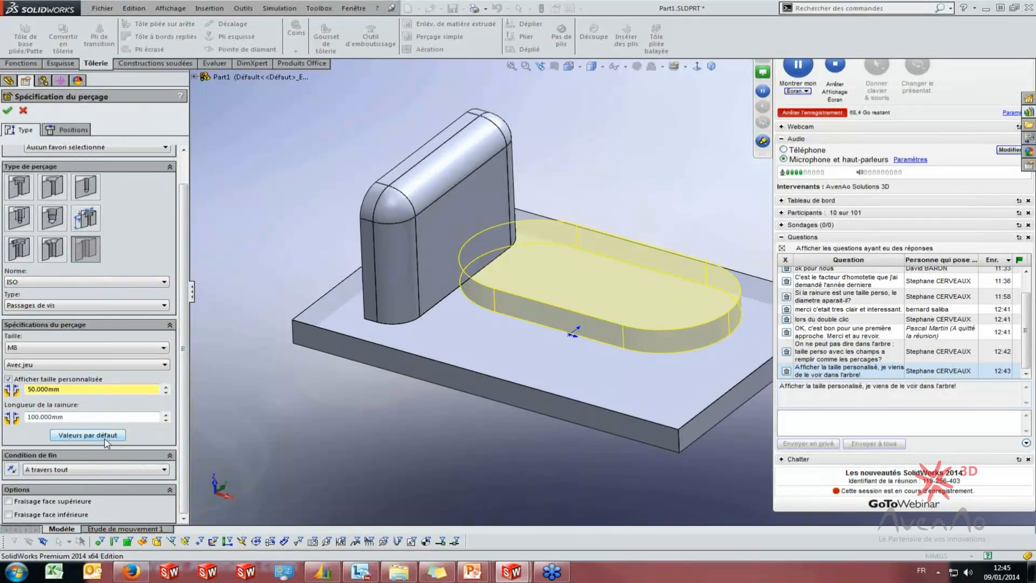
{"action": "left_click", "coordinate": [7, 110]}
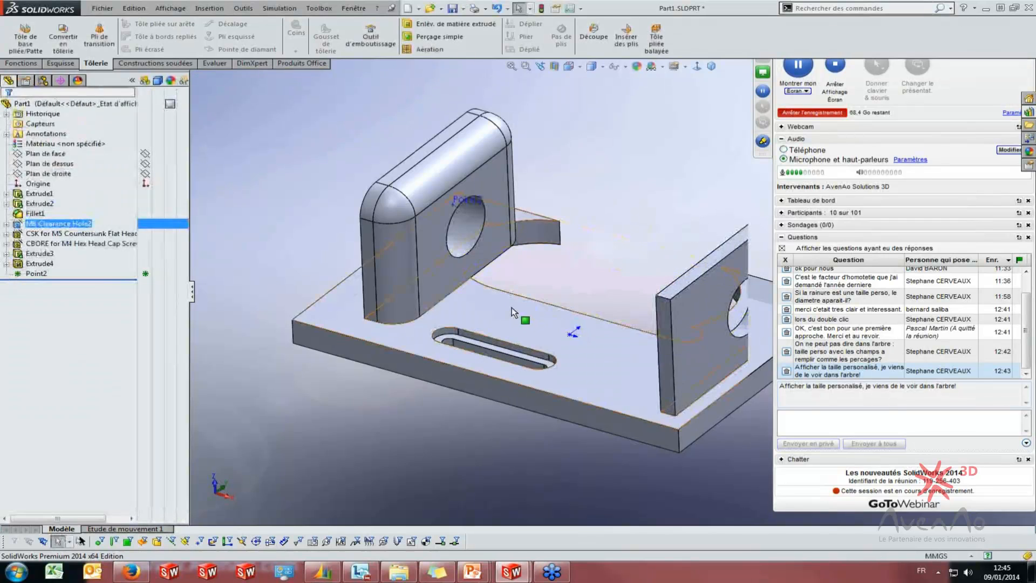
Show the enlarged slot's feature dimensions on the model and move its diameter dimension clear of the plate
{"action": "mouse_move", "coordinate": [489, 287]}
{"action": "middle_mouse_down"}
{"action": "mouse_move", "coordinate": [565, 330]}
{"action": "mouse_move", "coordinate": [499, 275]}
{"action": "middle_mouse_up"}
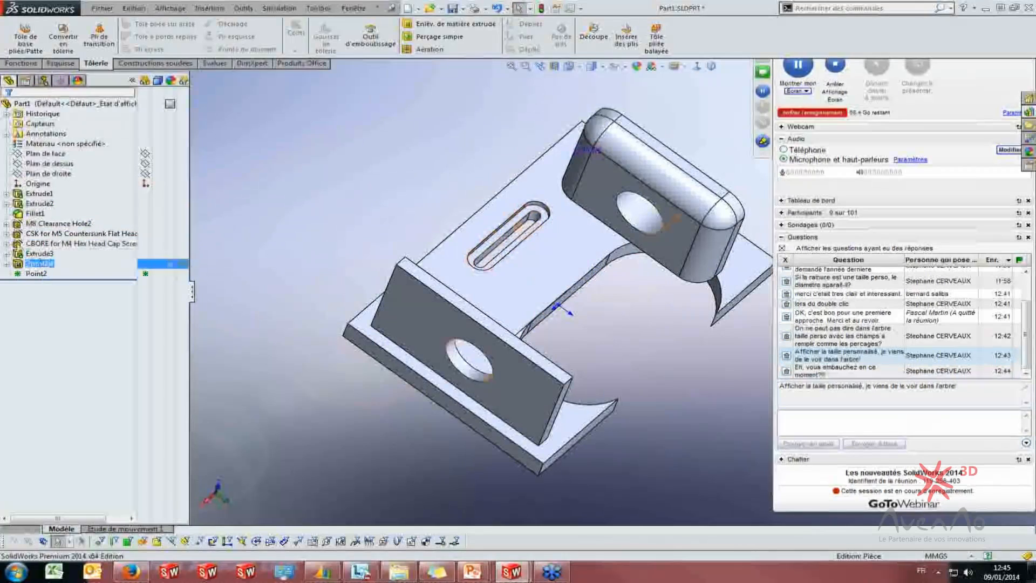
{"action": "left_click", "coordinate": [32, 224]}
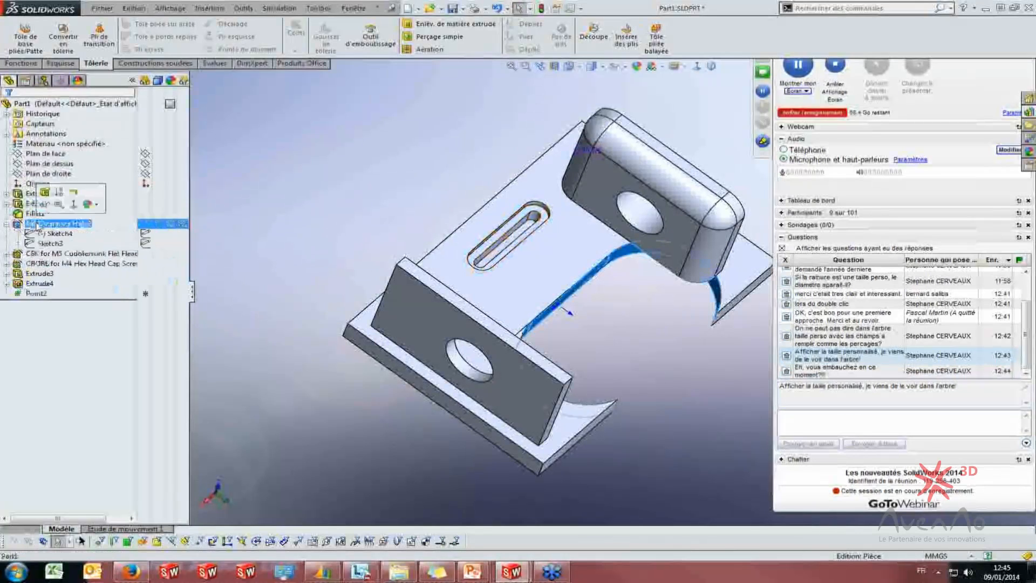
{"action": "left_click_drag", "start_coordinate": [466, 241], "coordinate": [742, 368]}
{"action": "middle_click_drag", "start_coordinate": [743, 368], "coordinate": [671, 397]}
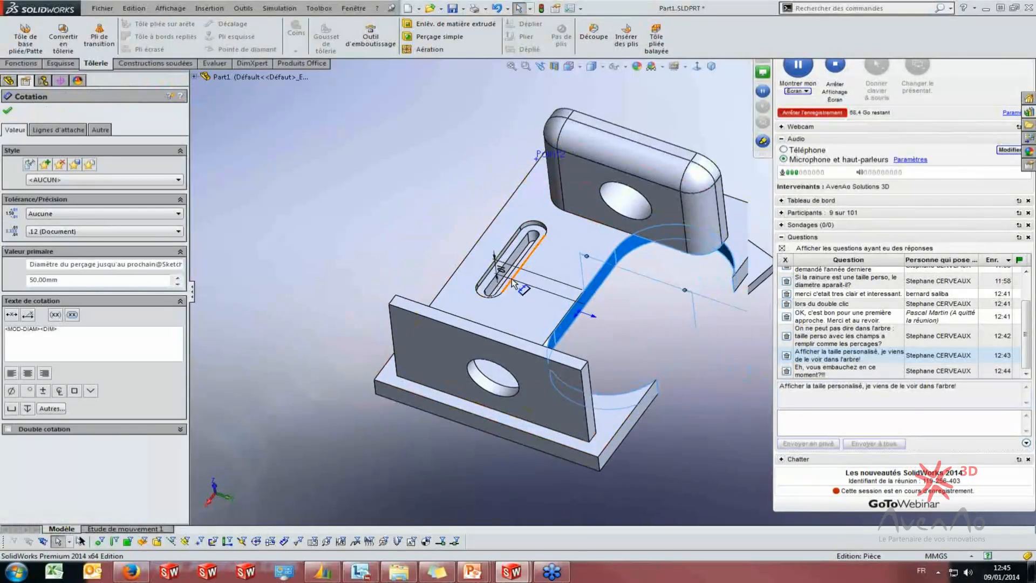
{"action": "left_click", "coordinate": [755, 460]}
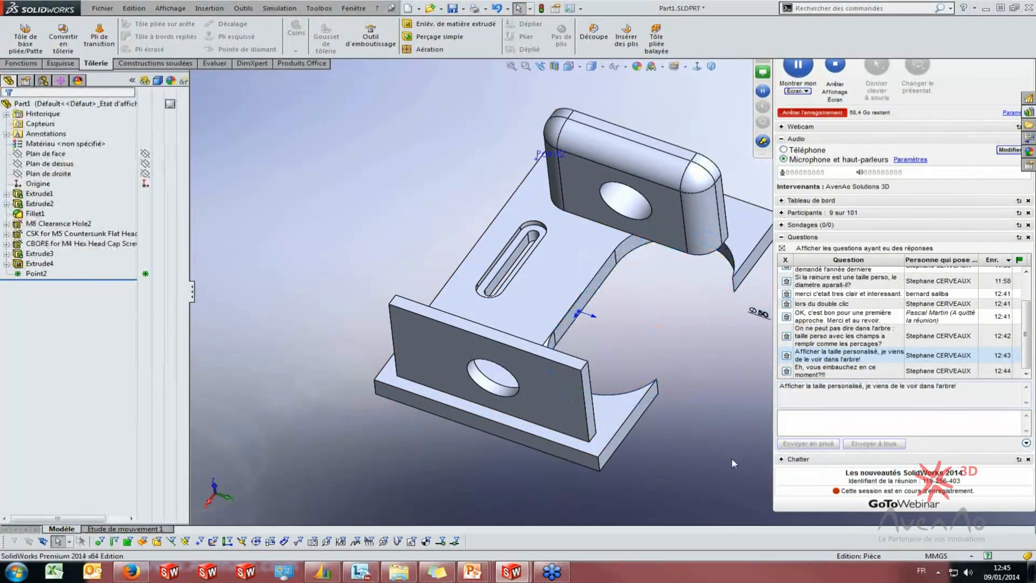
{"action": "scroll", "coordinate": [857, 376], "scroll_direction": "down", "scroll_amount": 2}
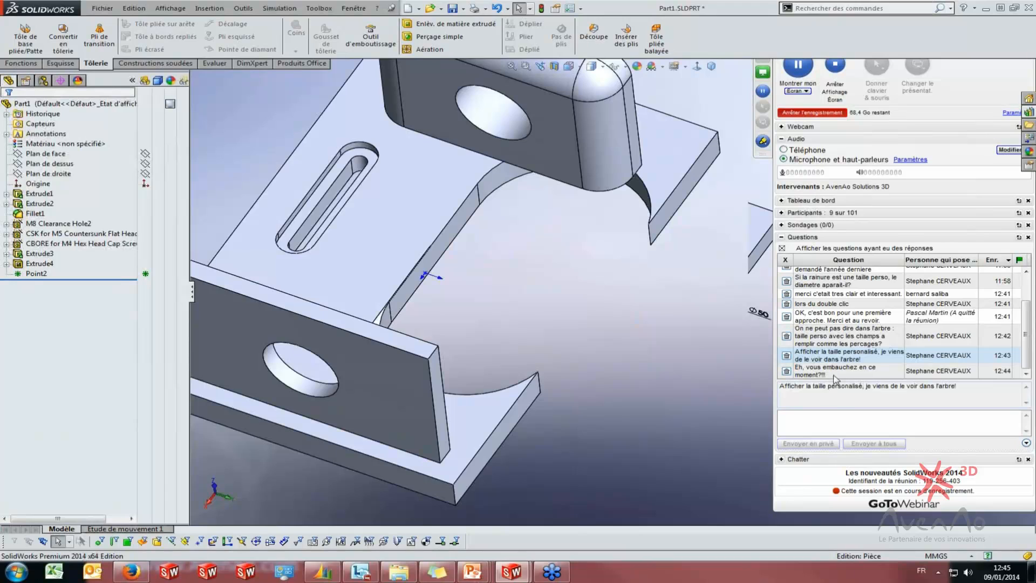
{"action": "left_click", "coordinate": [836, 392]}
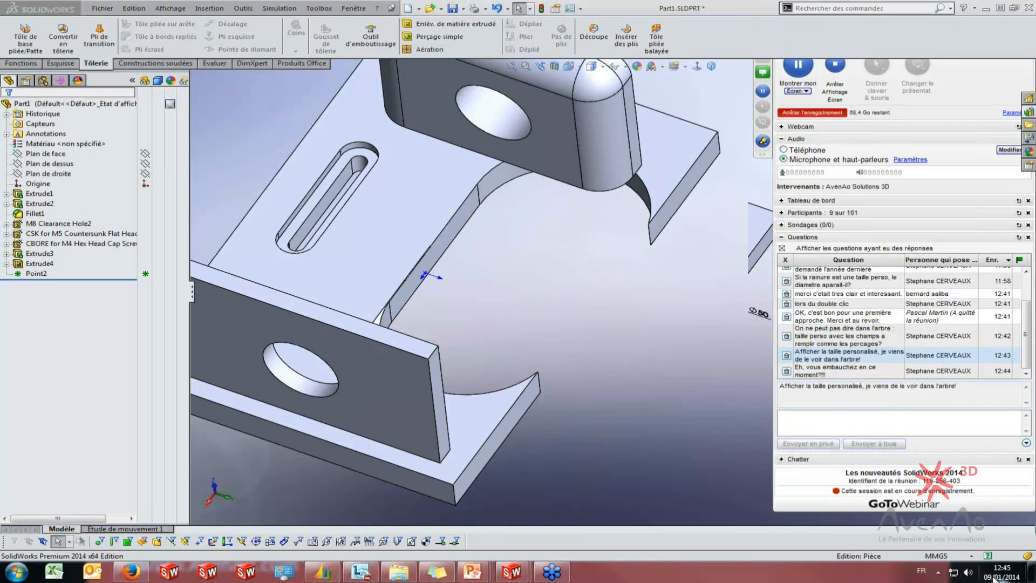
Switch to the PowerPoint slideshow and advance from the POUR ALLER PLUS LOIN slide to the "Des questions ?" slide
{"action": "mouse_move", "coordinate": [473, 571]}
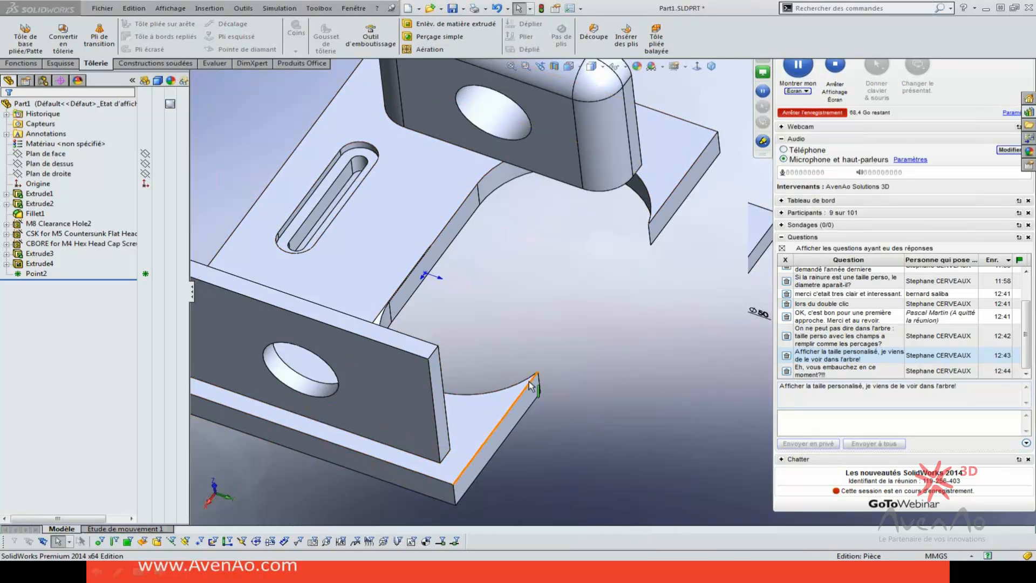
{"action": "left_click", "coordinate": [463, 566]}
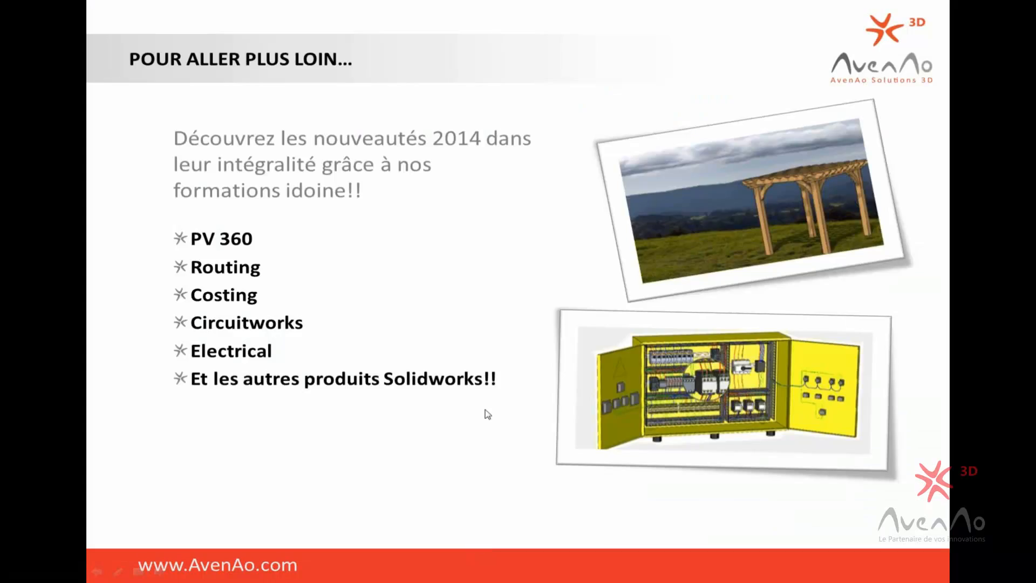
{"action": "left_click", "coordinate": [458, 389]}
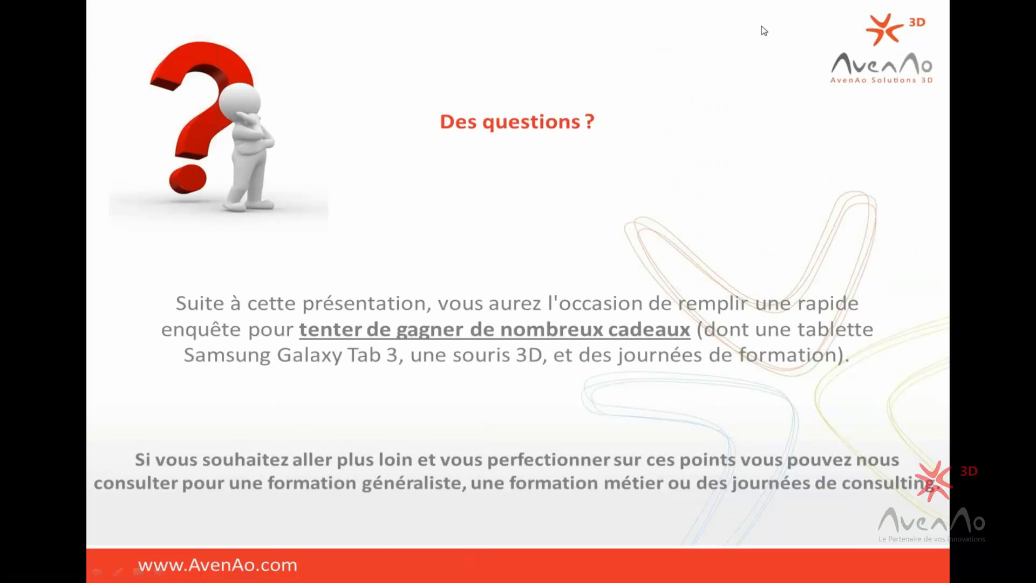